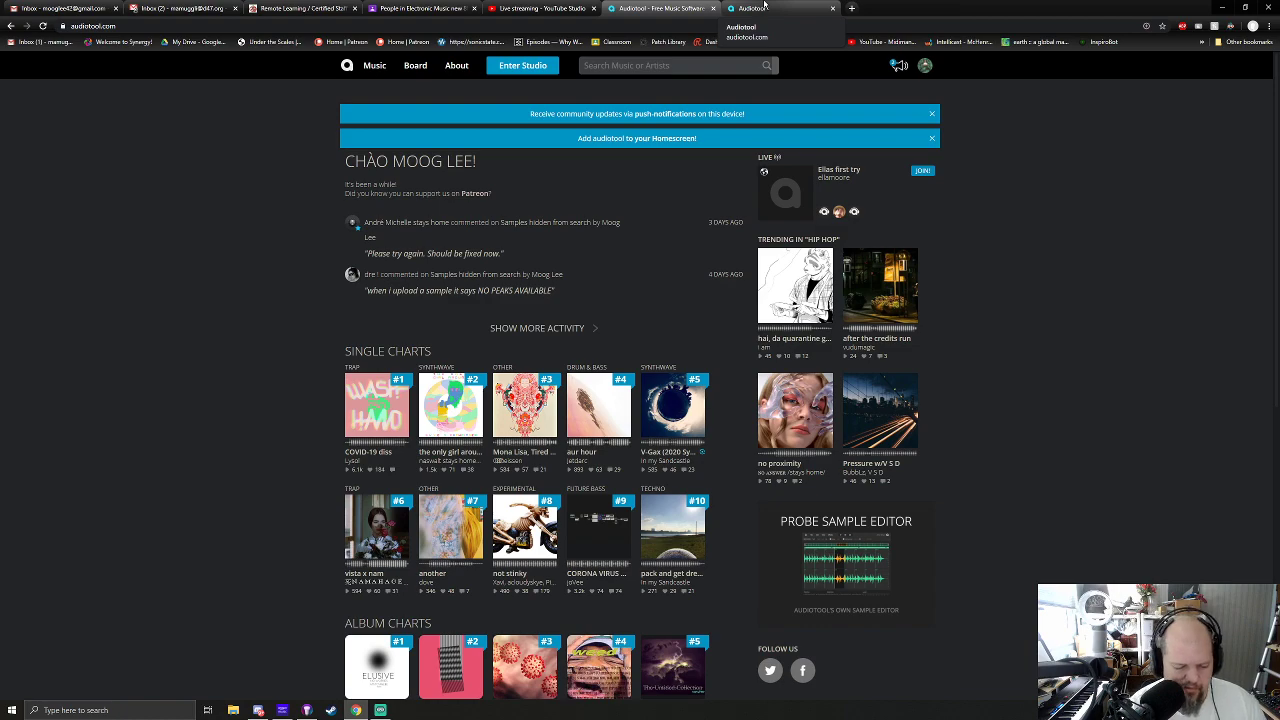
Open the live video "Audiotool livestream - 3/31/20" on YouTube, copy its link and close the page.
click(530, 9)
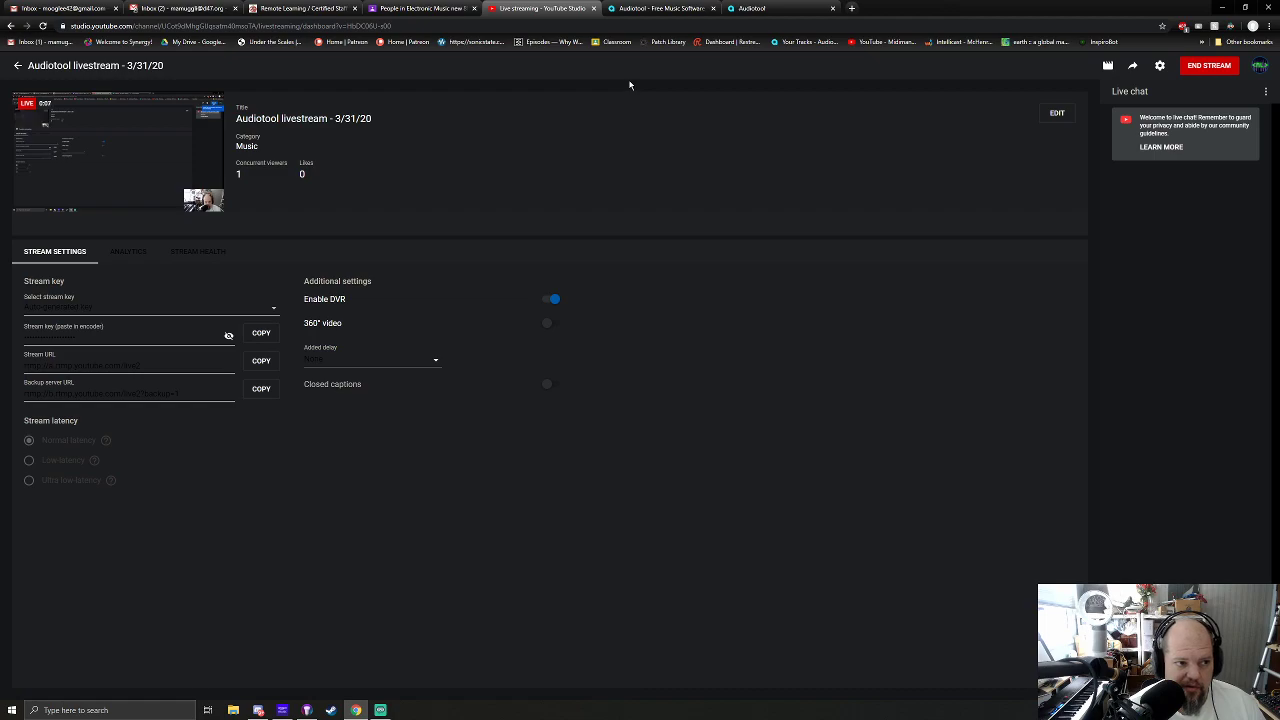
drag(885, 41, 899, 5)
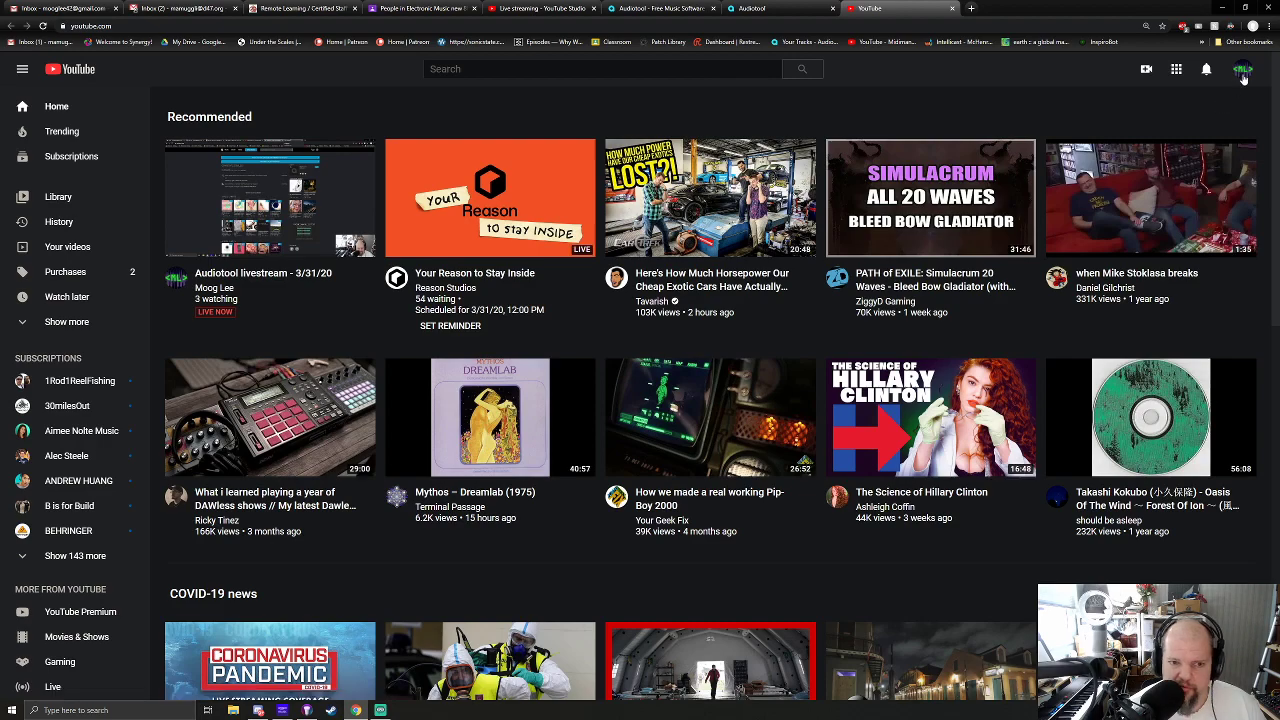
click(1244, 76)
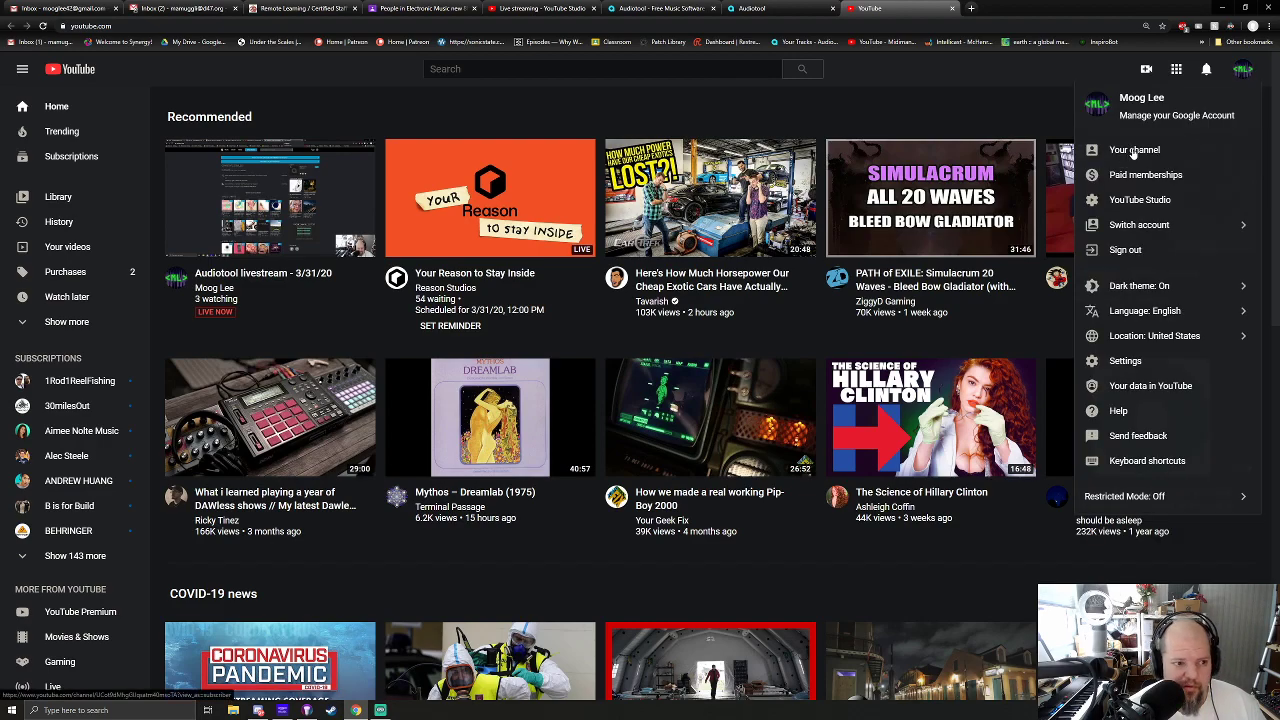
click(268, 285)
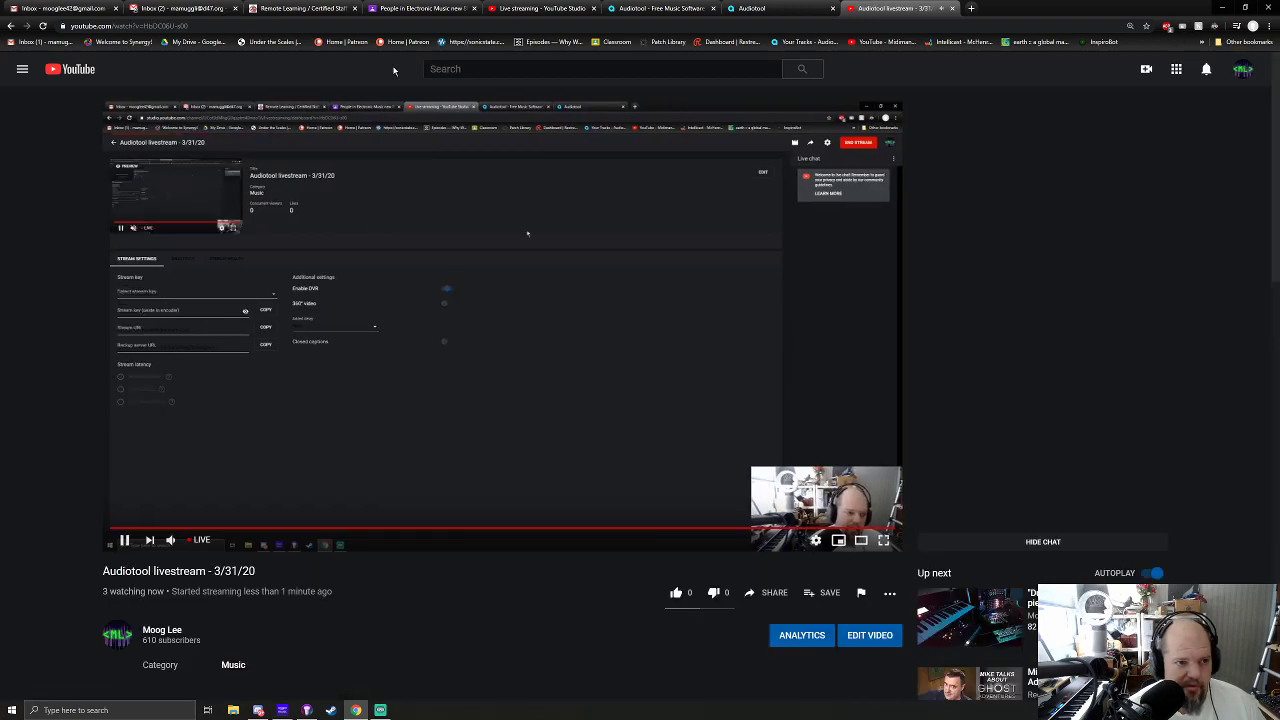
click(600, 25)
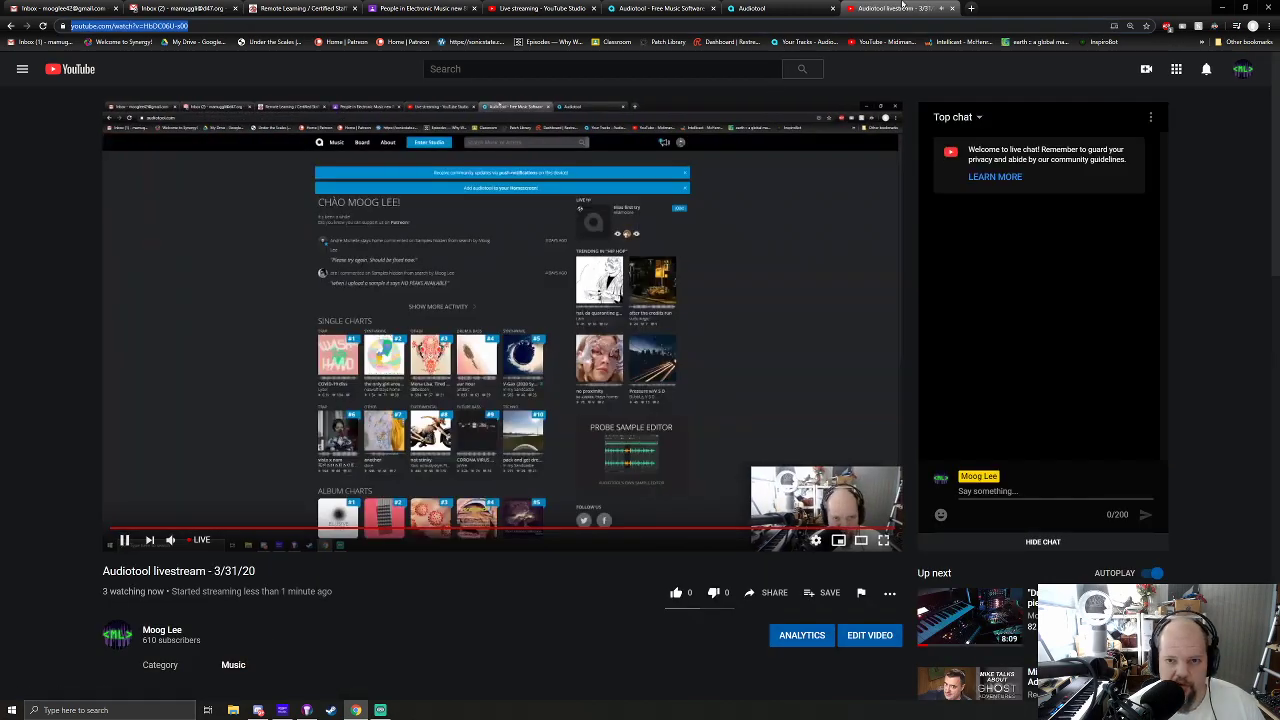
click(952, 8)
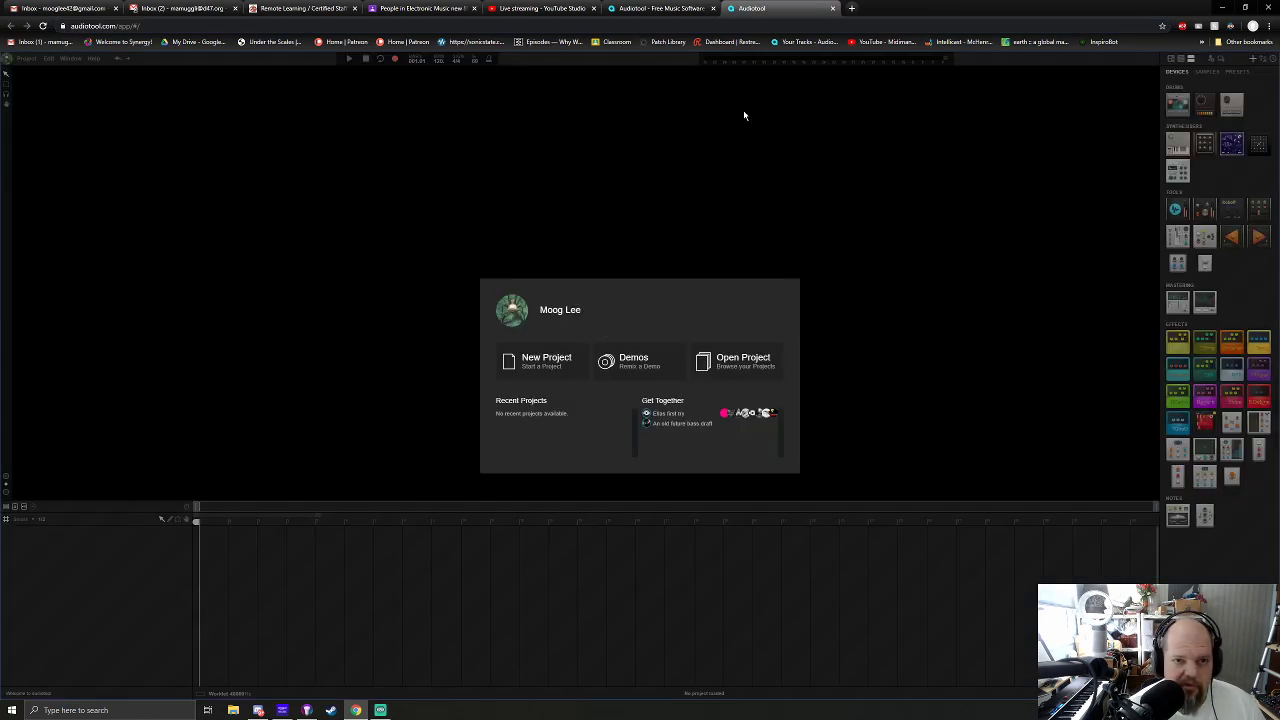
Create a new project in Audiotool that starts with the mixer set up.
click(546, 360)
click(772, 317)
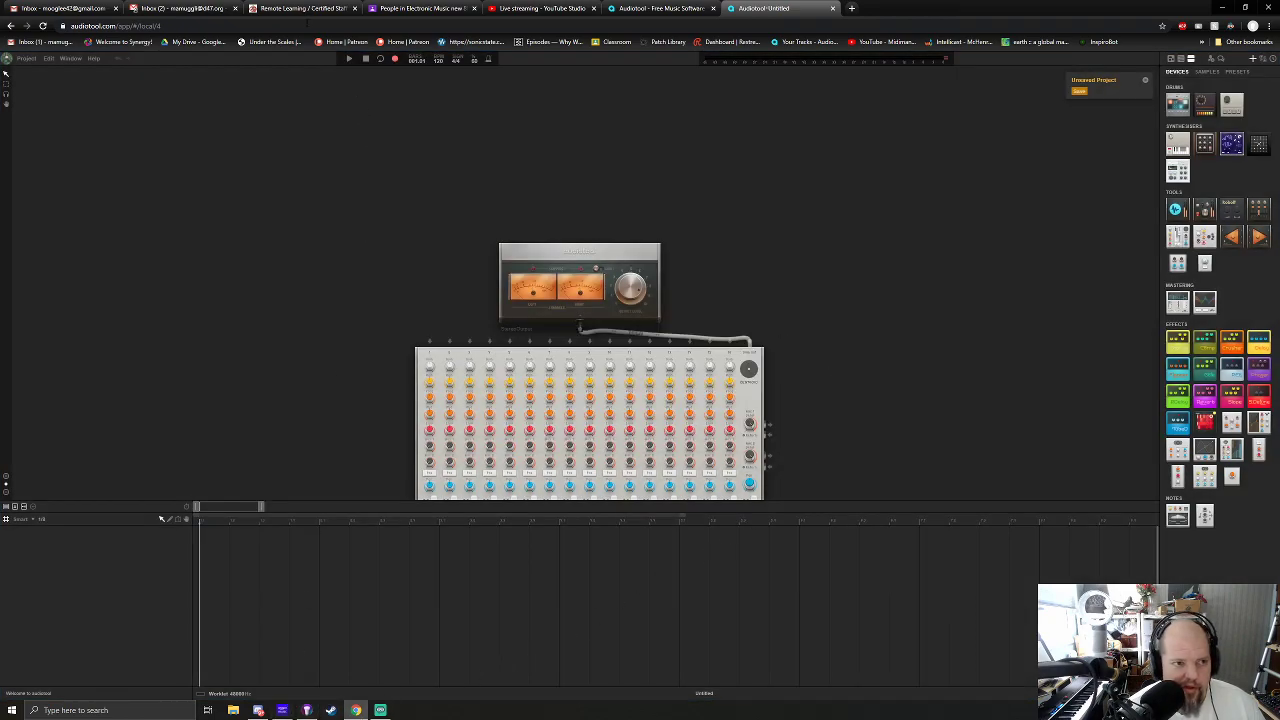
Switch to Google Classroom and open the stream of the Electronic Music new 8A class.
click(420, 8)
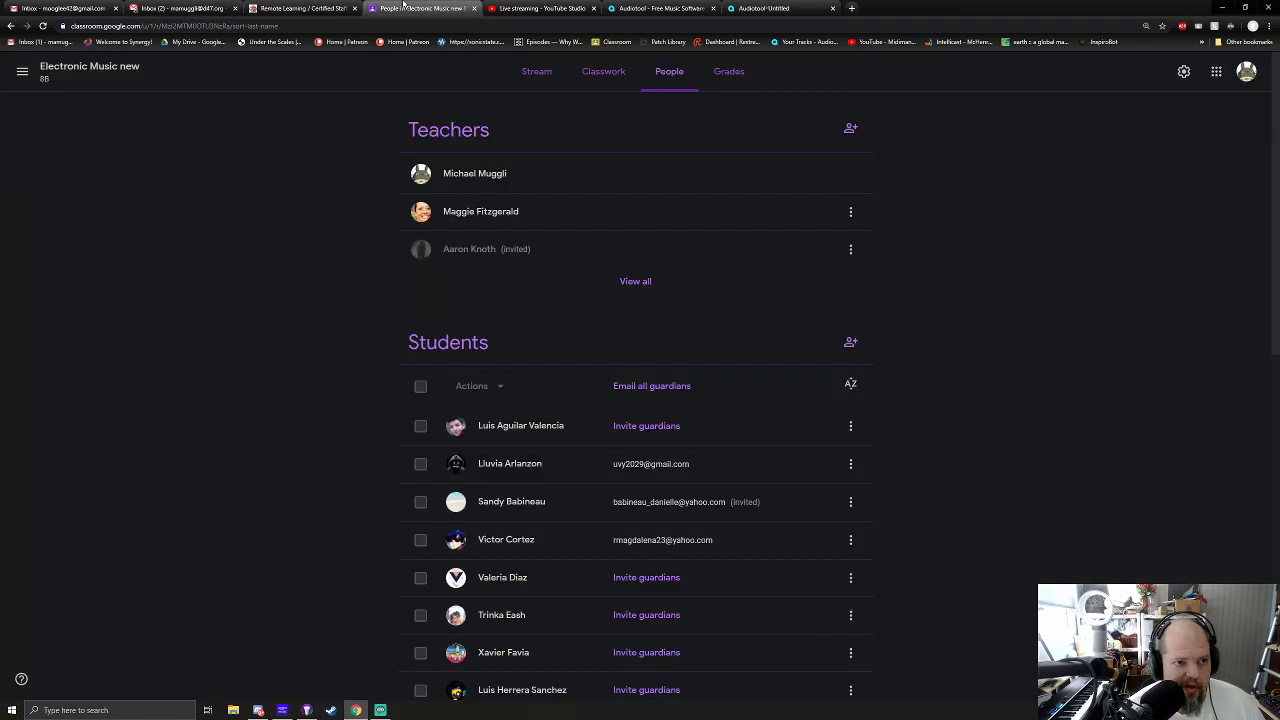
click(22, 71)
click(60, 229)
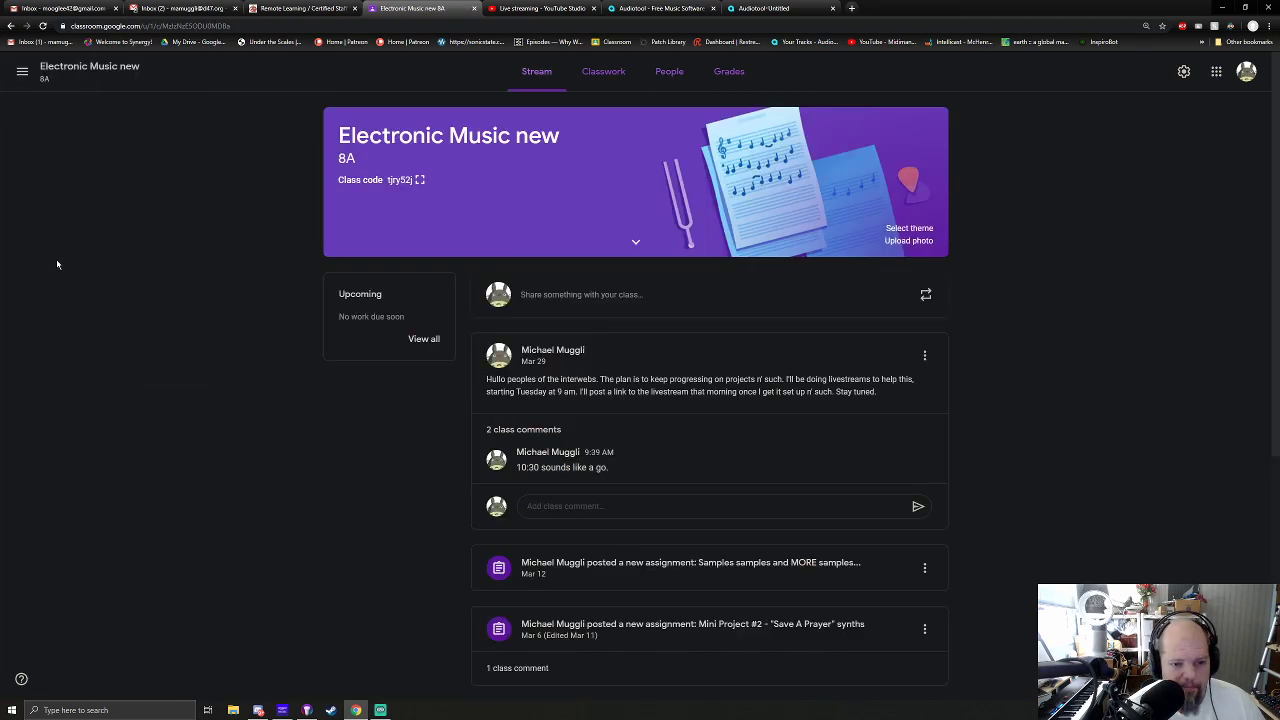
Start a new class announcement and attach the copied YouTube livestream link to it.
click(645, 294)
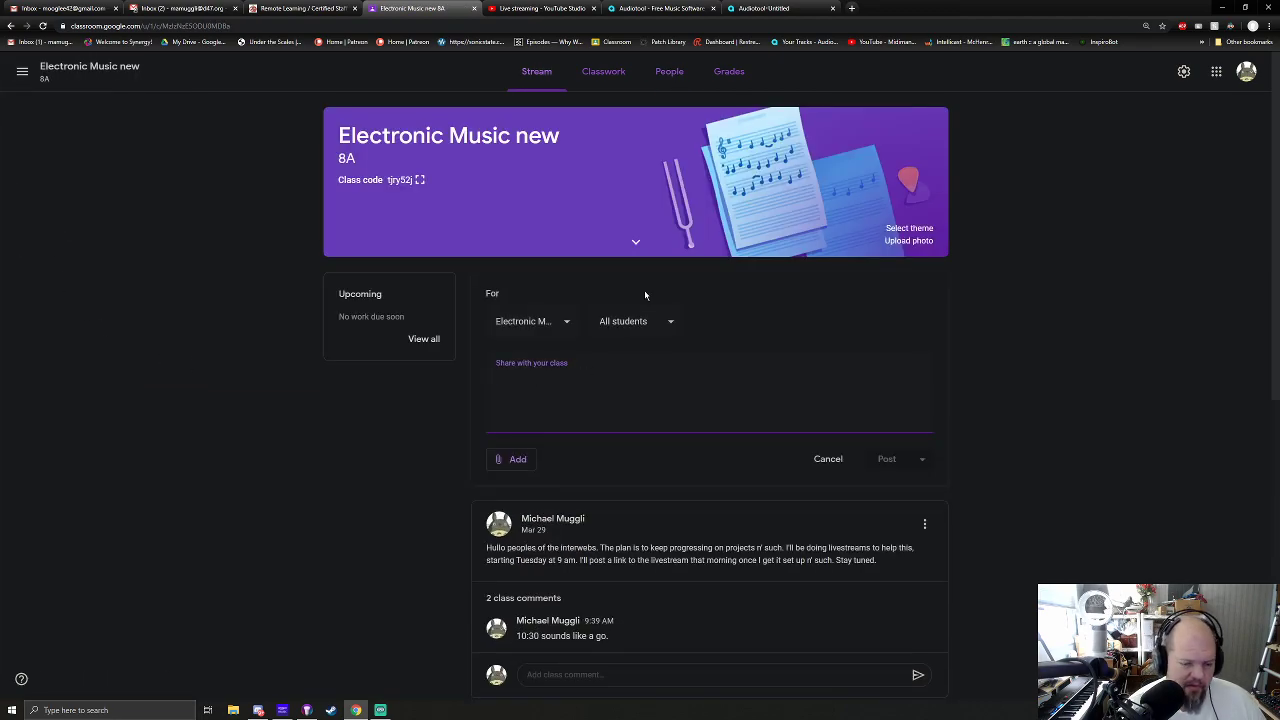
click(512, 459)
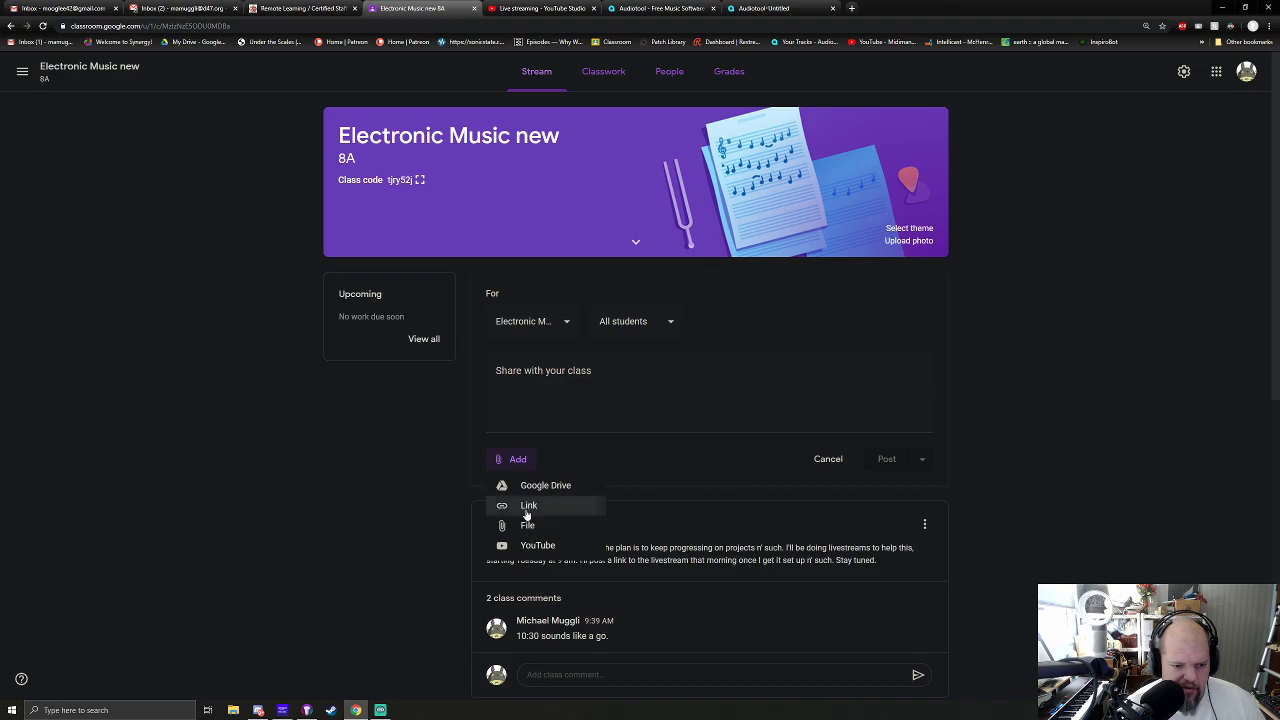
click(528, 506)
key(ctrl+v)
click(690, 417)
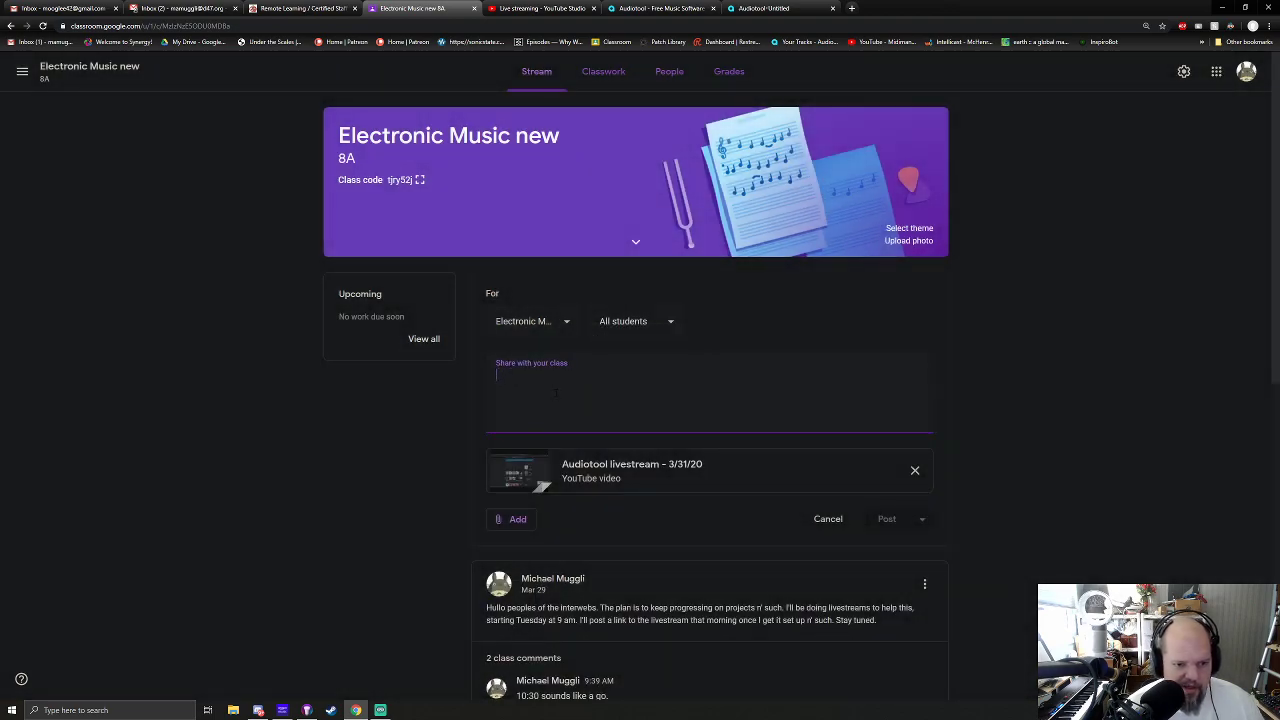
Write "Livestream for today!" as the announcement text and post it to two classes.
text(Livest)
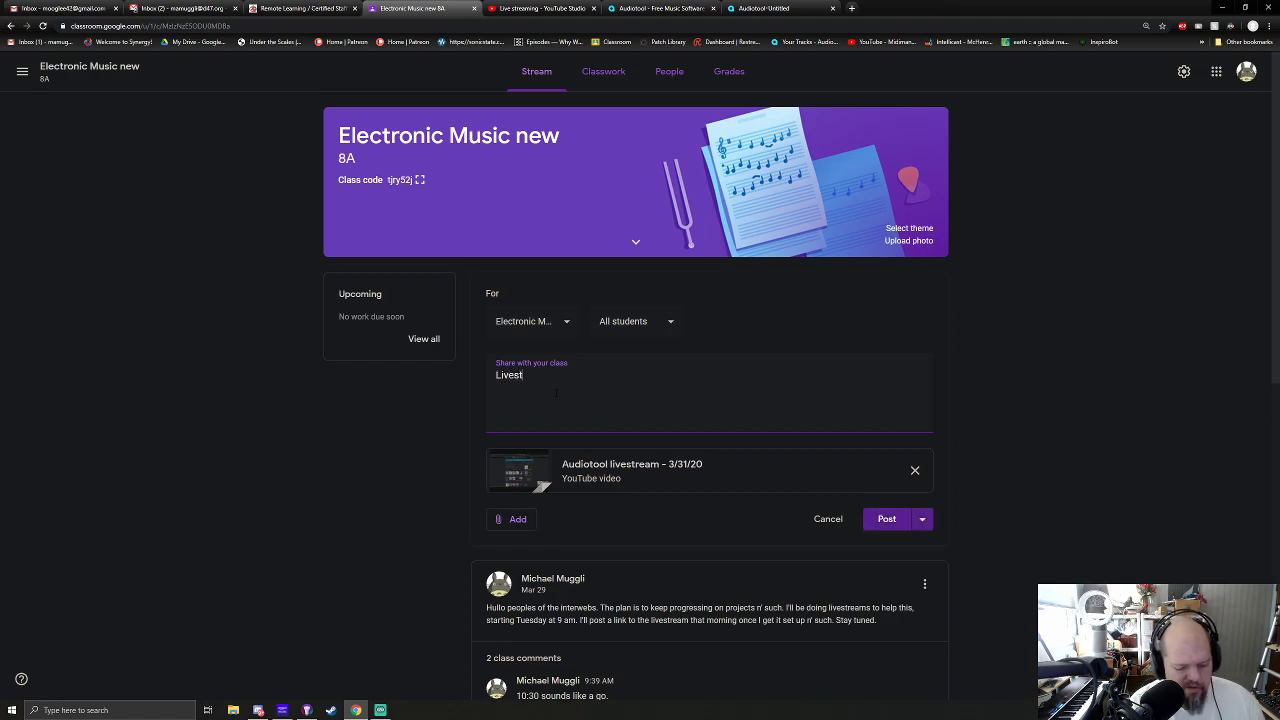
text(ream for today!)
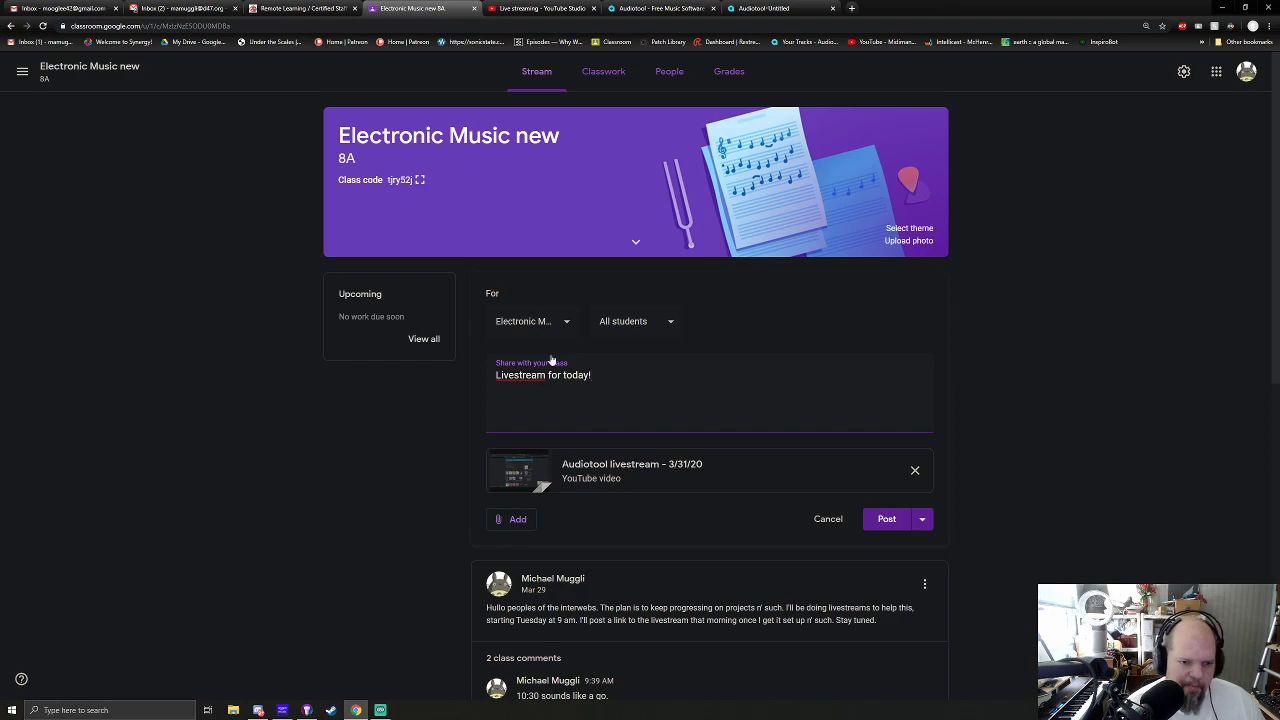
click(566, 318)
click(503, 397)
click(1165, 422)
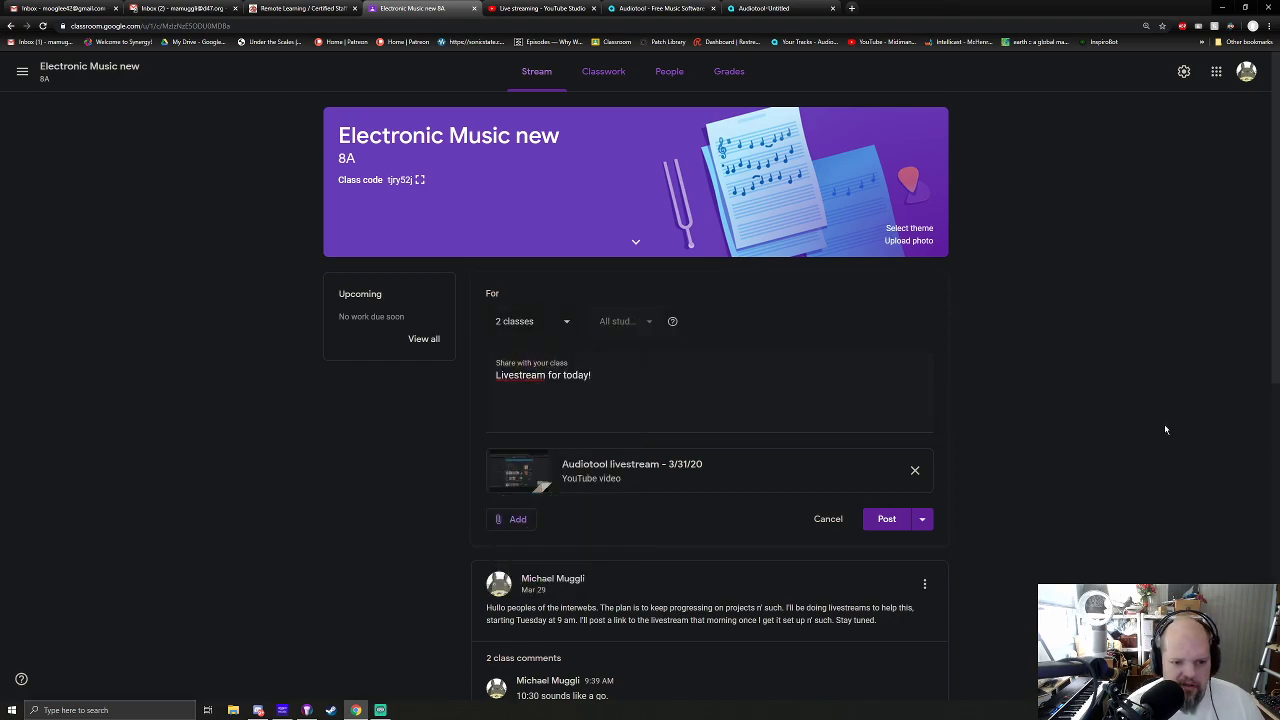
click(889, 520)
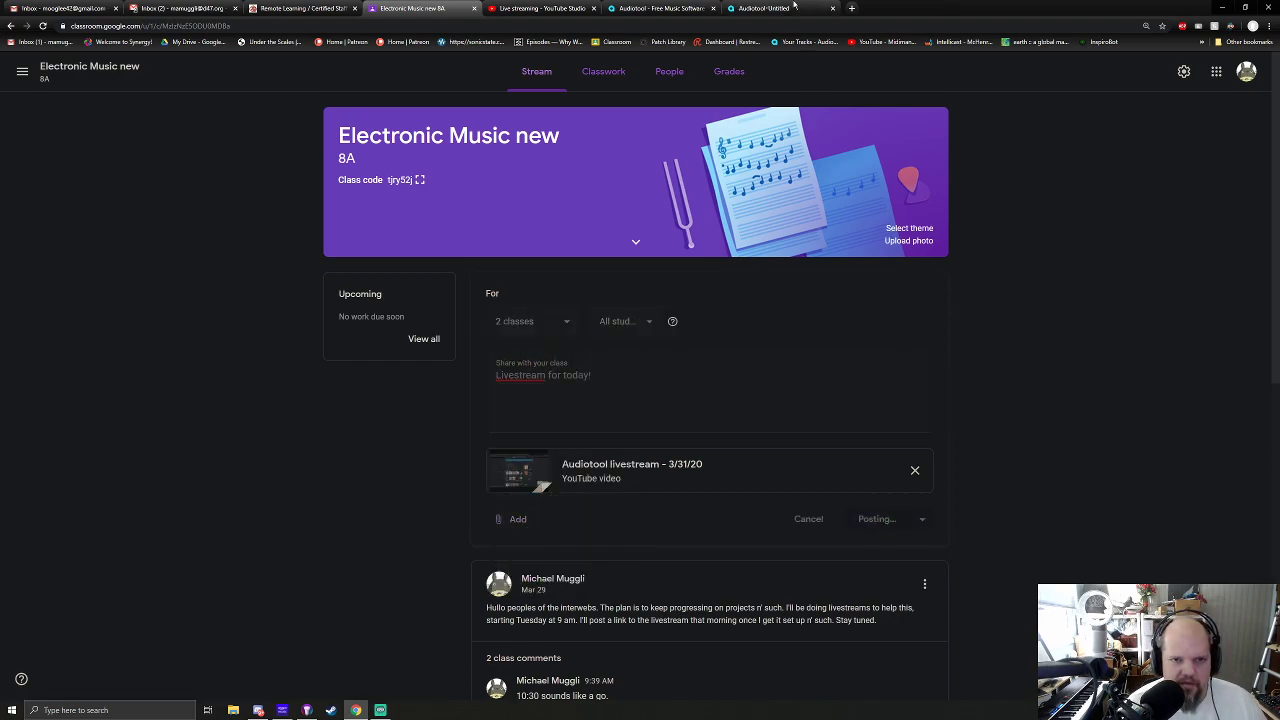
Switch to the untitled Audiotool project and bring the whole mixer into view on the desktop.
click(660, 8)
click(740, 8)
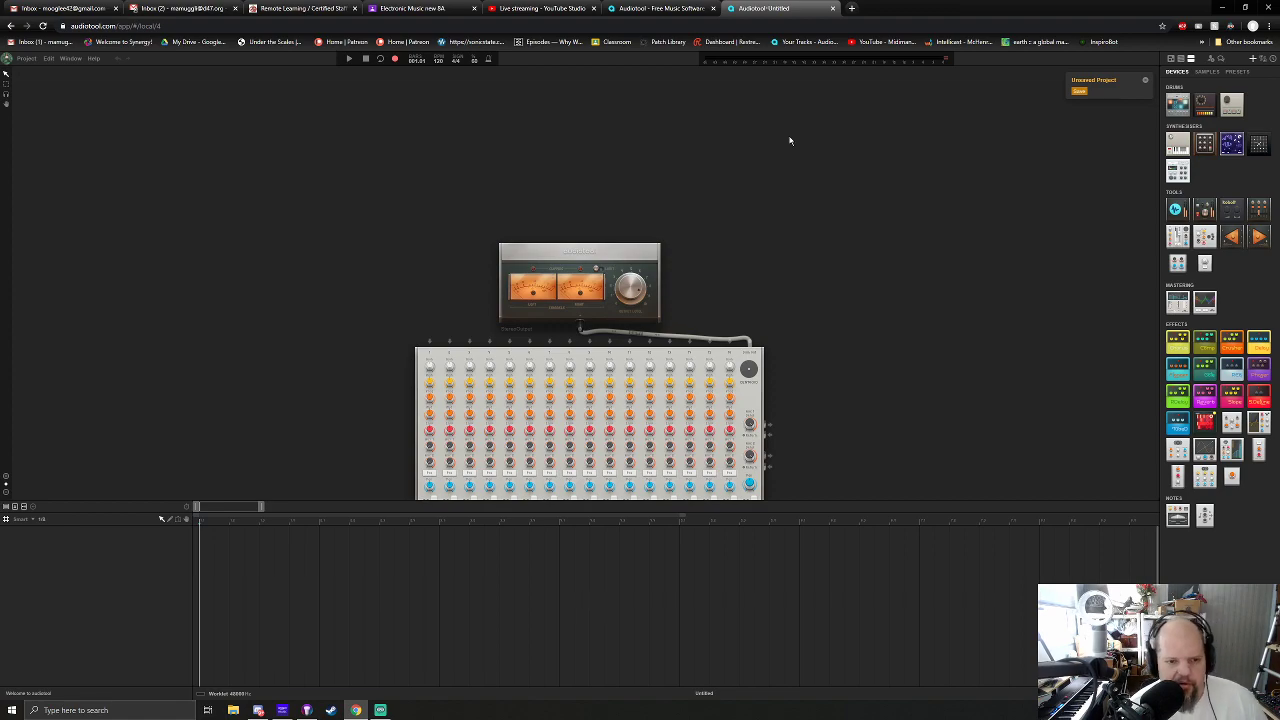
scroll(791, 291, down, 2)
drag(963, 400, 895, 330)
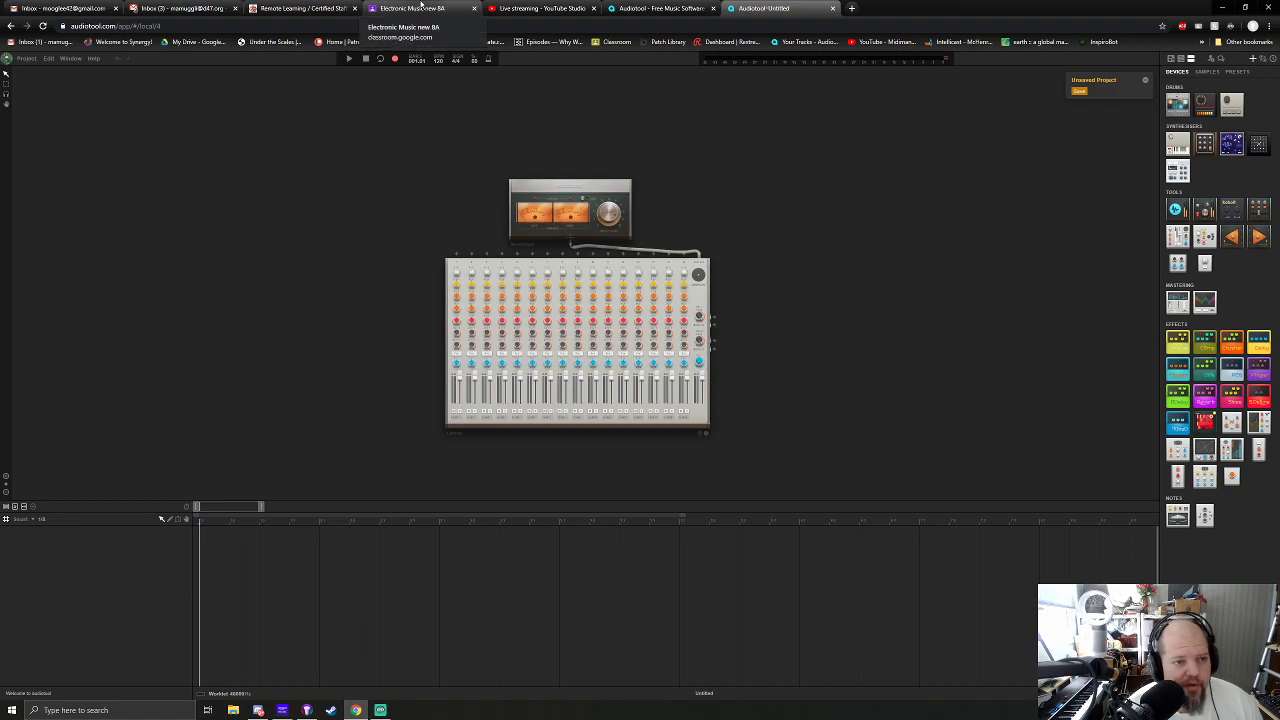
Close the Google Classroom page and dismiss the Unsaved Project notice in the Audiotool studio.
click(474, 8)
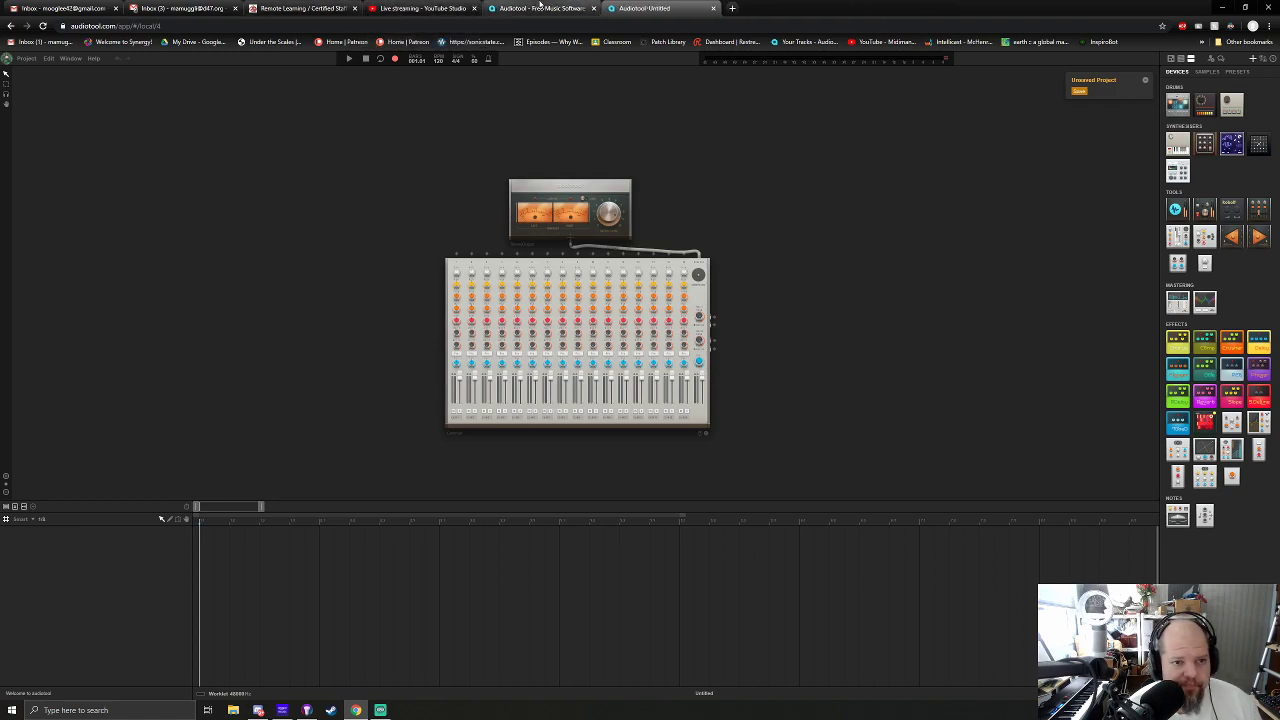
click(540, 7)
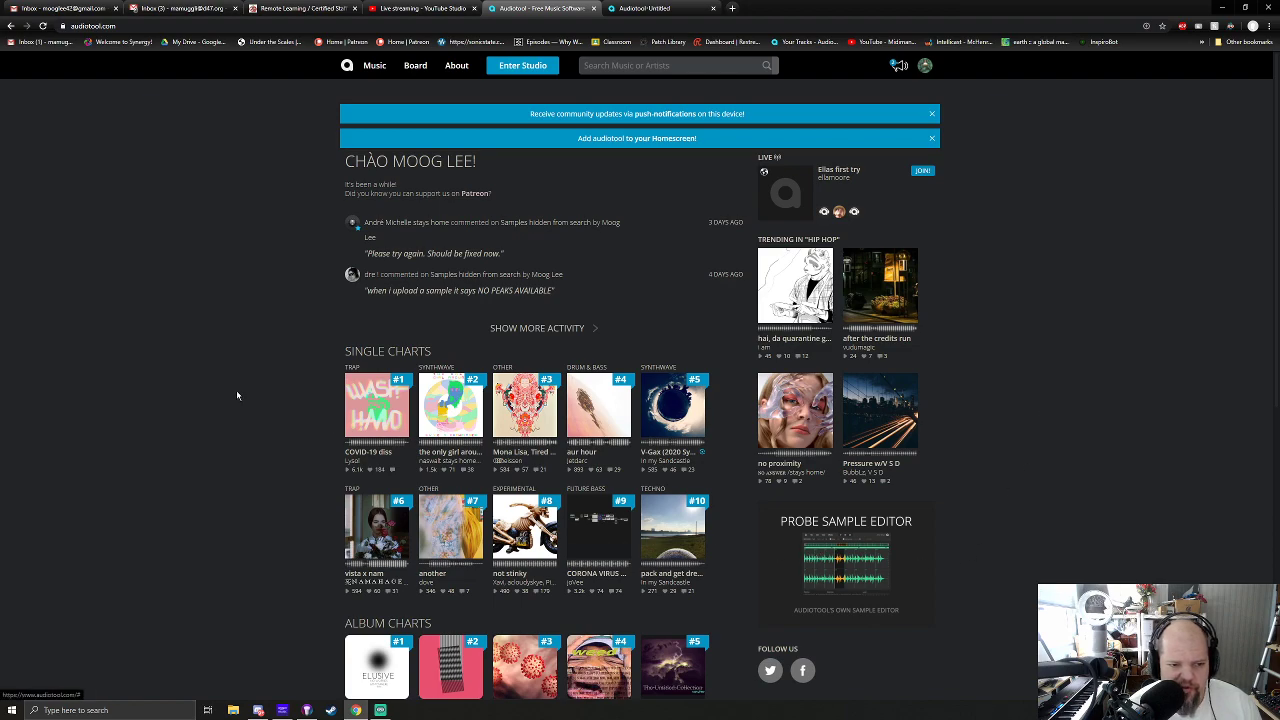
click(645, 8)
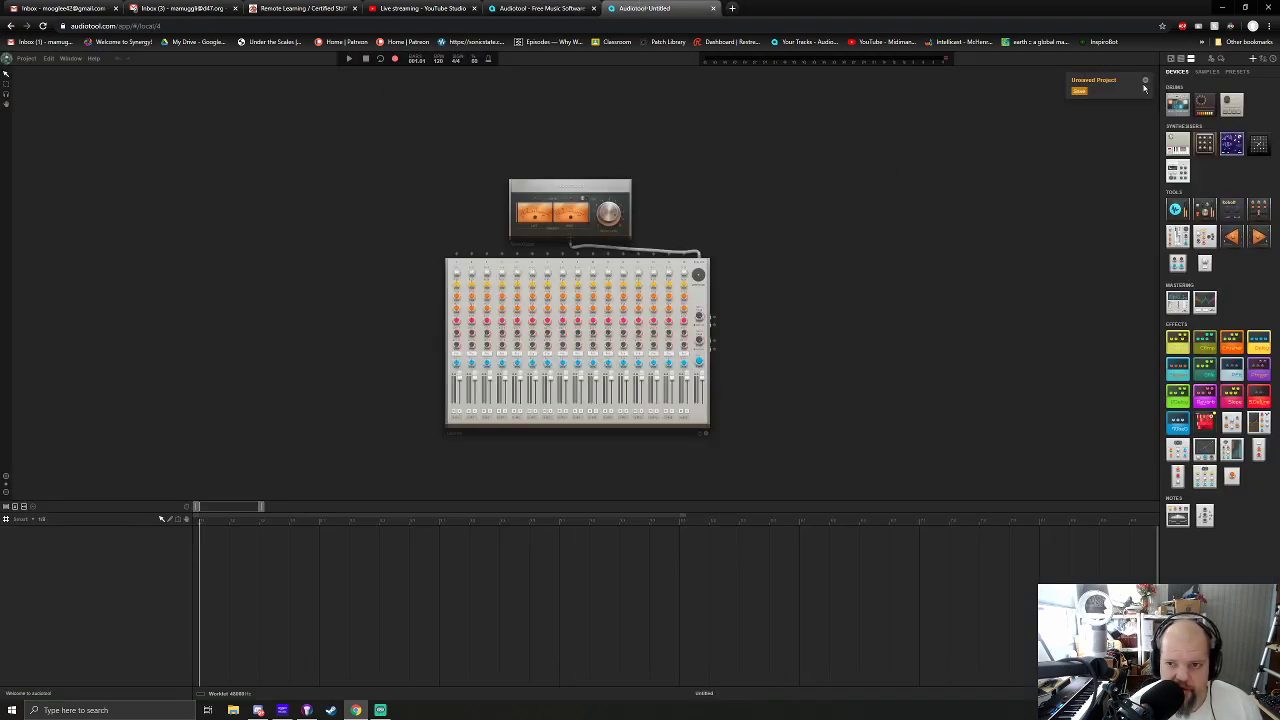
click(1146, 81)
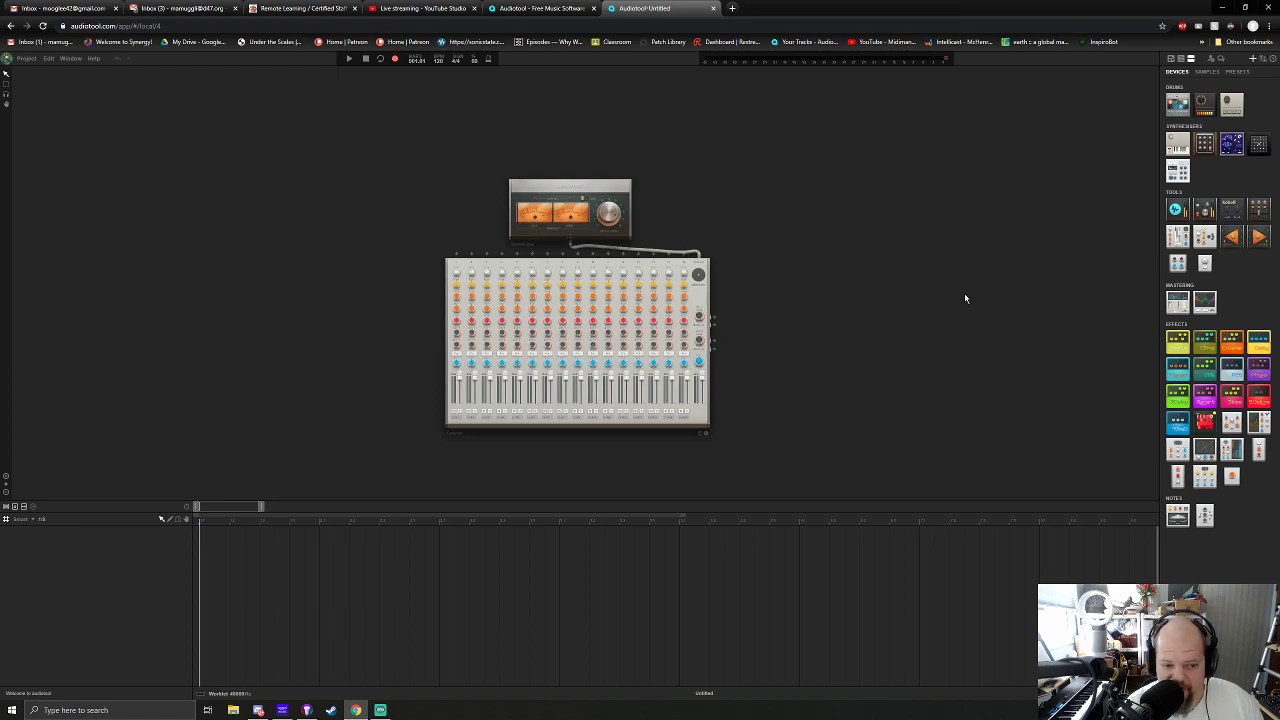
Delete the unread LinkedIn message in the Gmail work inbox and return to the Audiotool project.
click(178, 8)
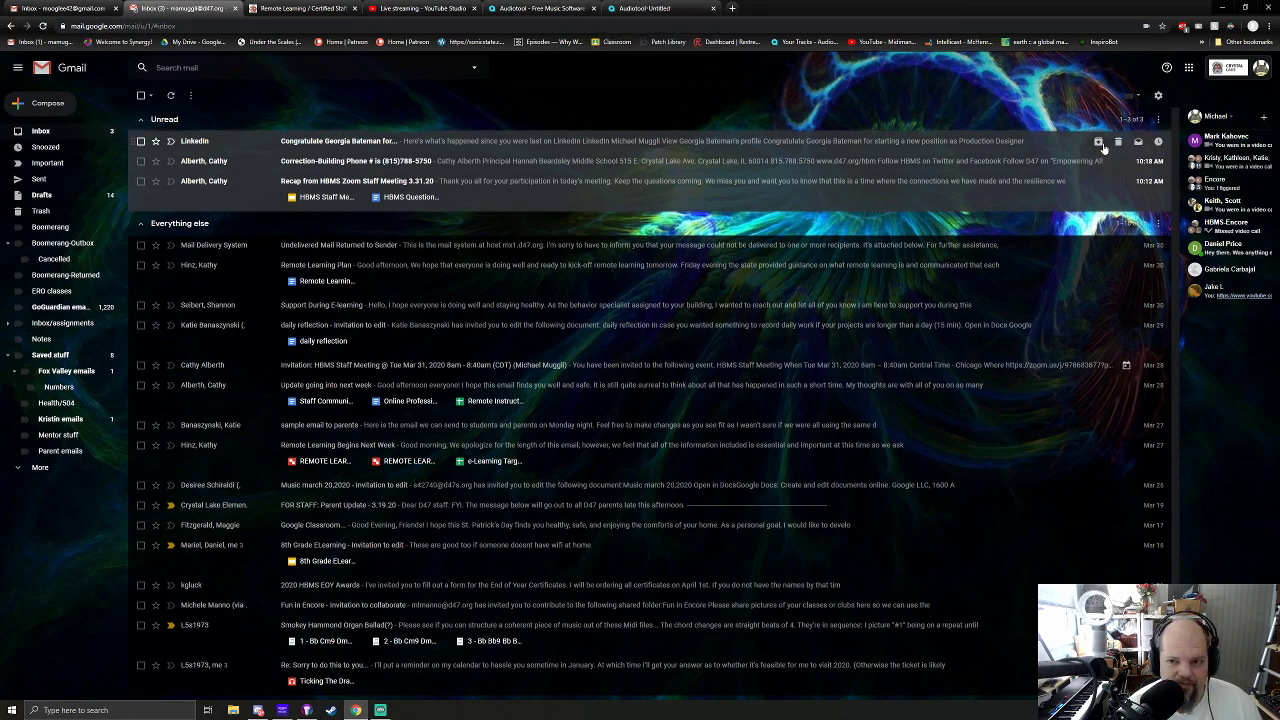
click(1118, 142)
click(645, 8)
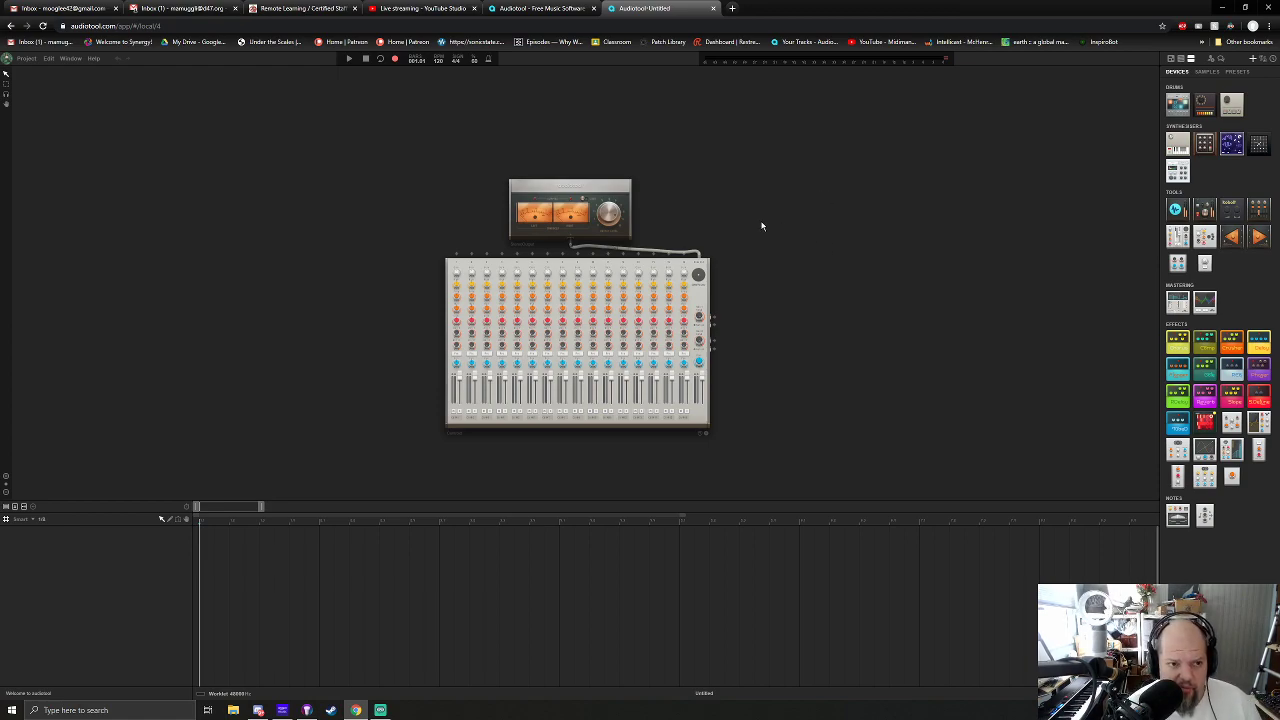
Open Google Classroom in a new page, switch to the school account and open the Electronic Music new 8A class.
middle_click(614, 41)
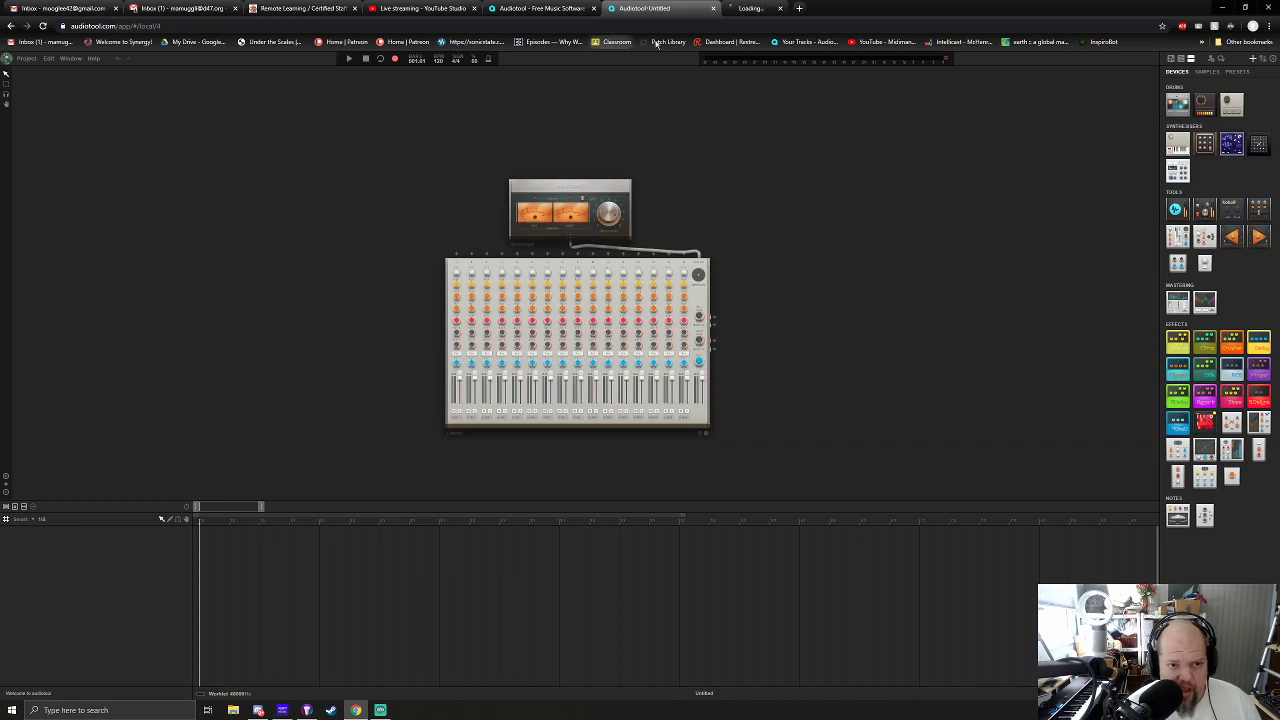
click(780, 7)
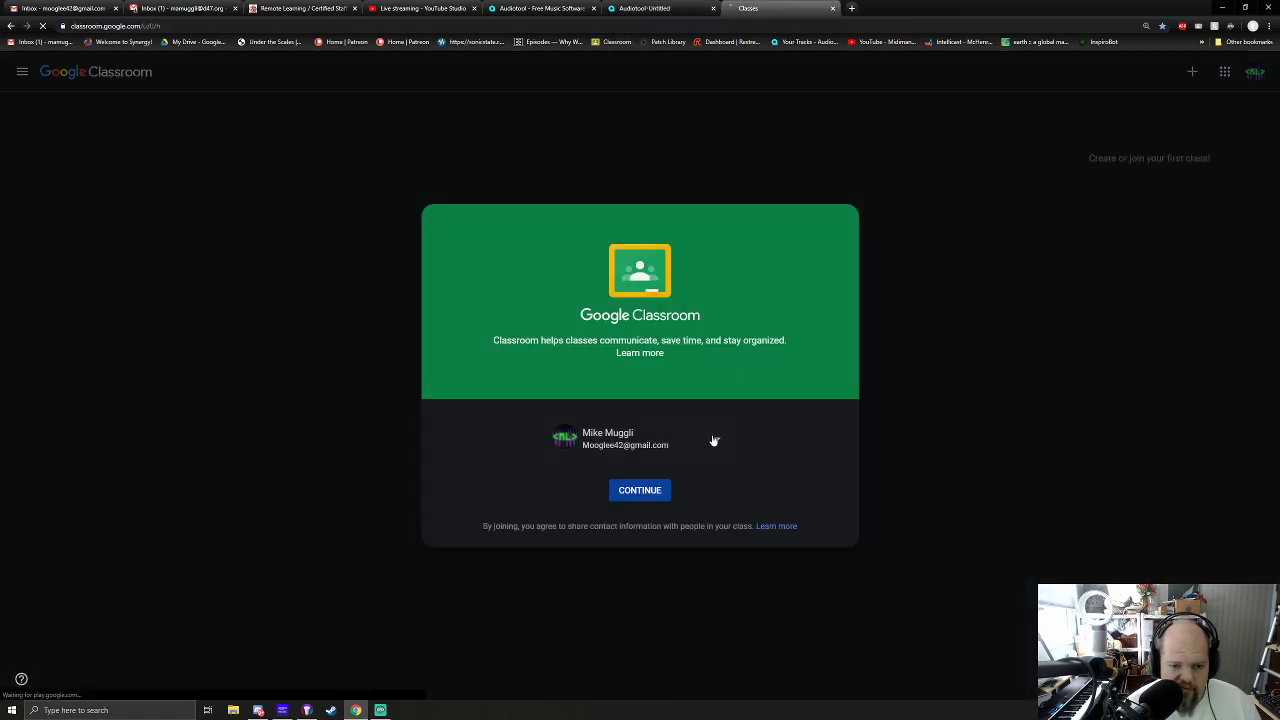
click(712, 439)
click(609, 370)
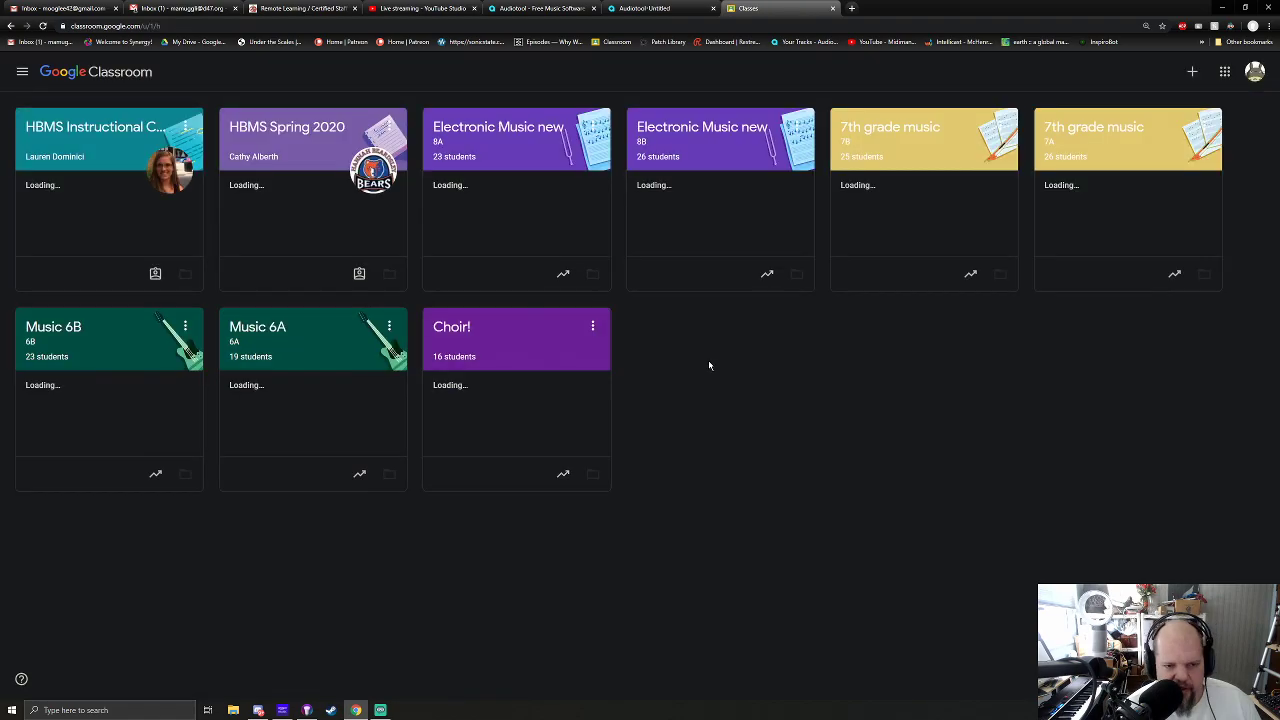
click(497, 128)
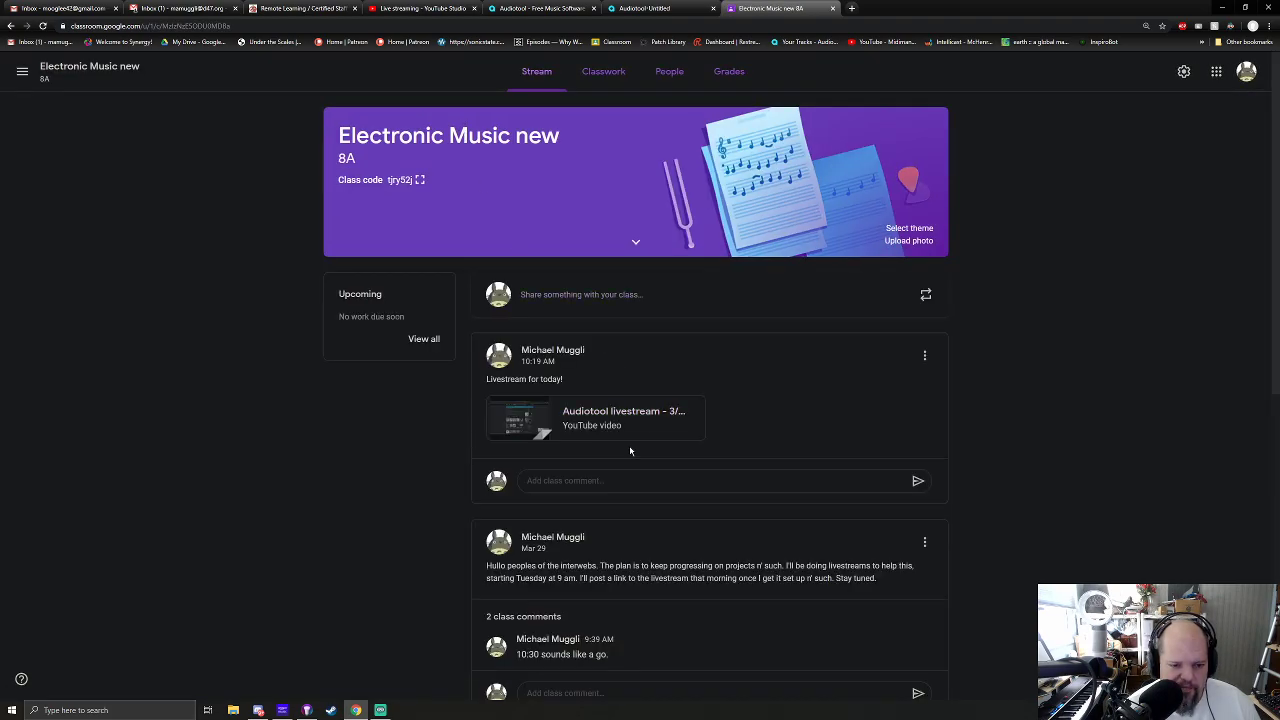
Open the instructions of the "Samples samples and MORE samples..." assignment from the class stream.
scroll(626, 448, down, 5)
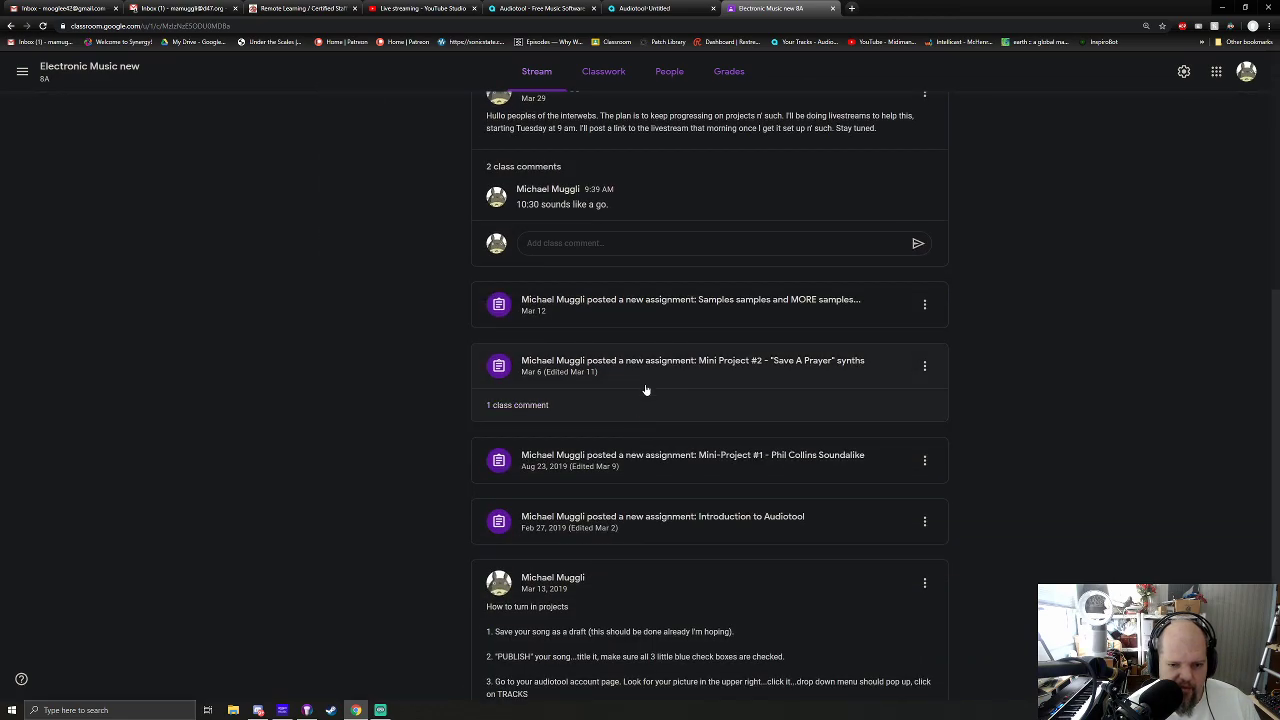
click(607, 305)
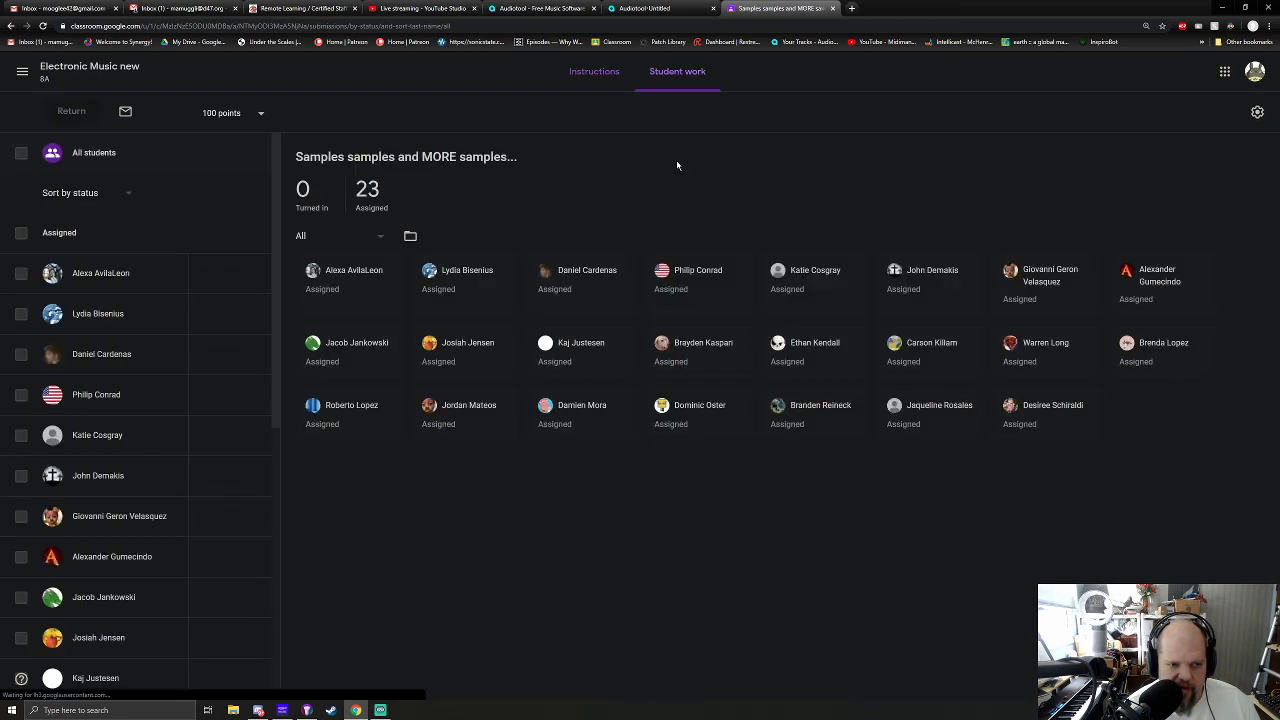
click(584, 73)
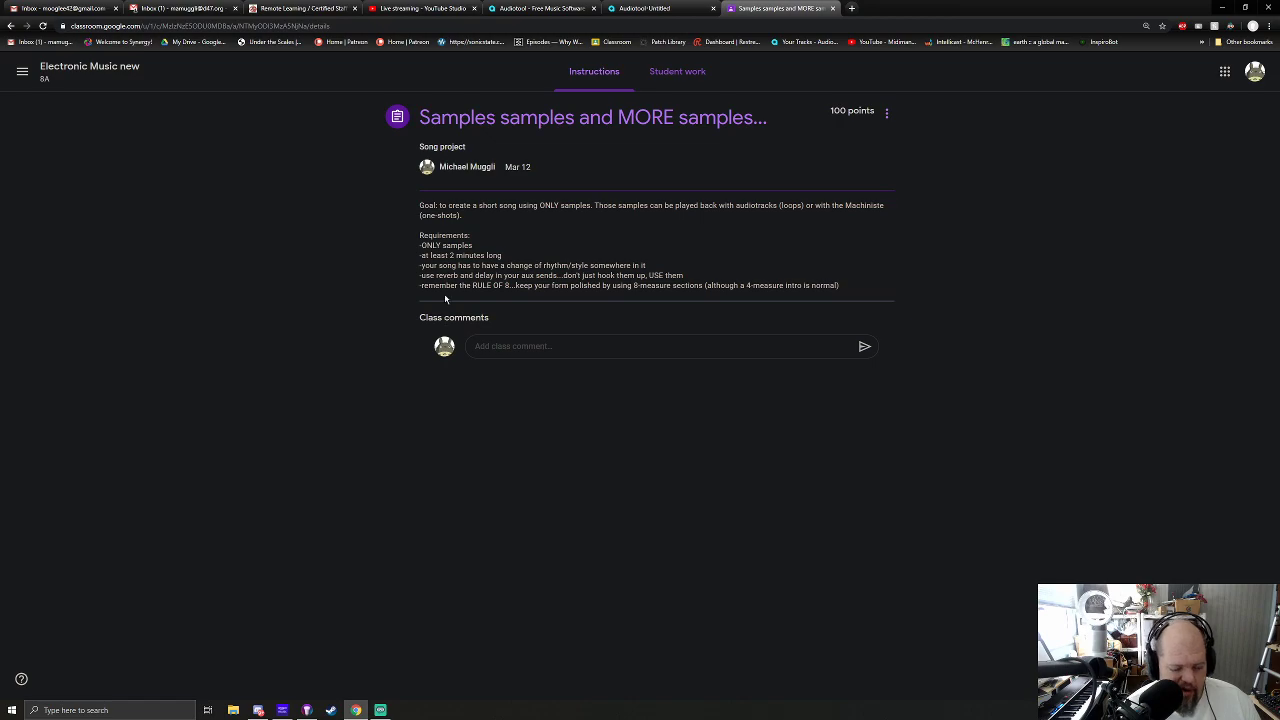
Enlarge the assignment page, review the goal and requirements of the song project, and return to the Audiotool project.
key(ctrl+plus)
key(ctrl+plus)
key(ctrl+plus)
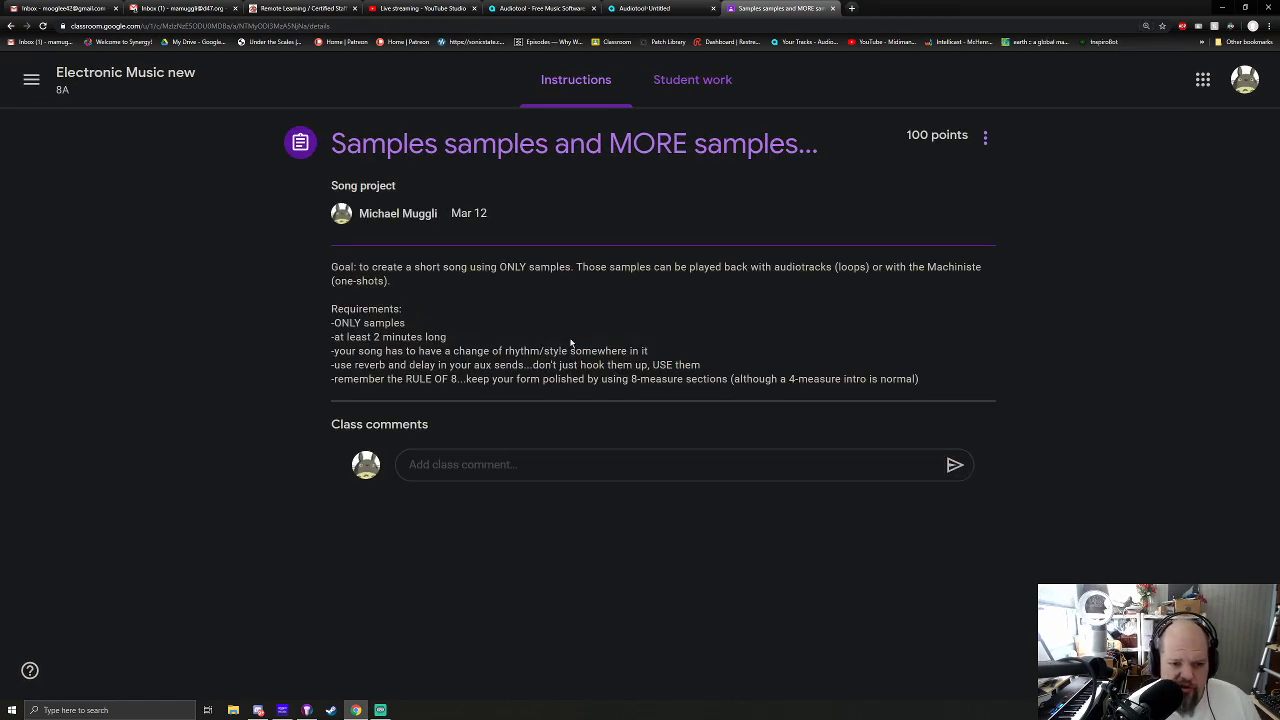
drag(574, 267, 668, 264)
click(667, 316)
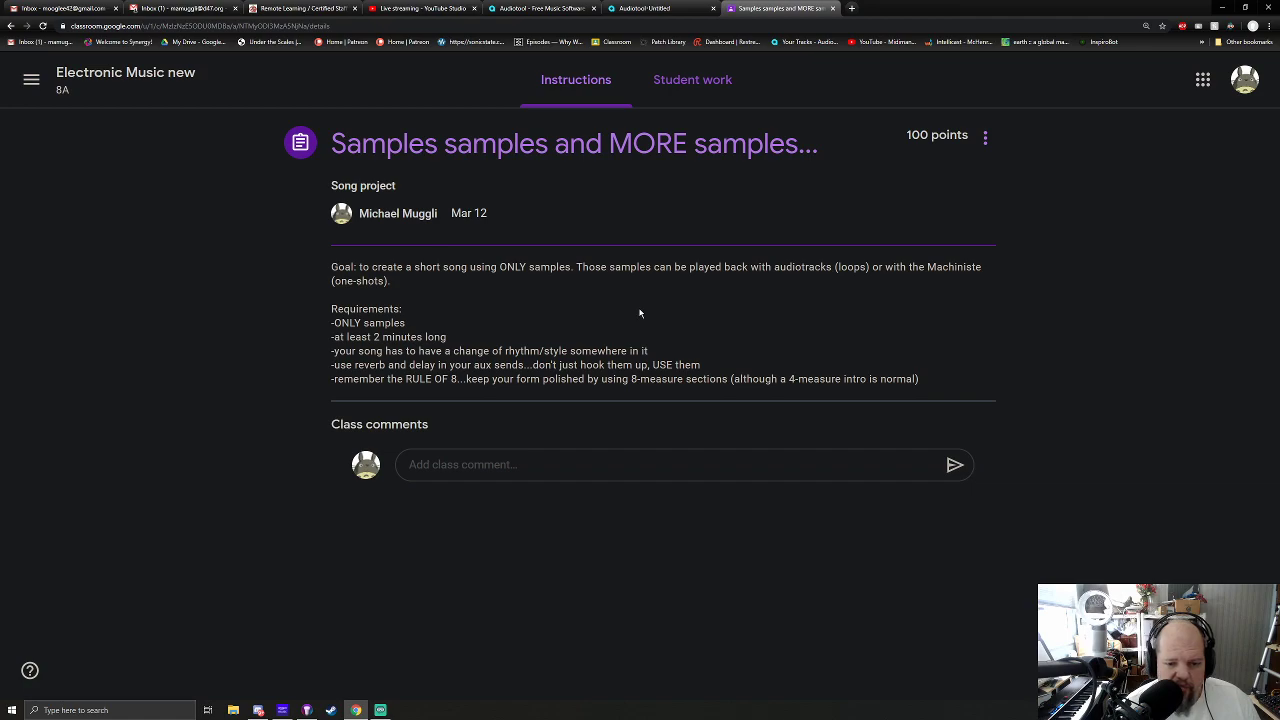
drag(329, 325, 948, 392)
click(939, 331)
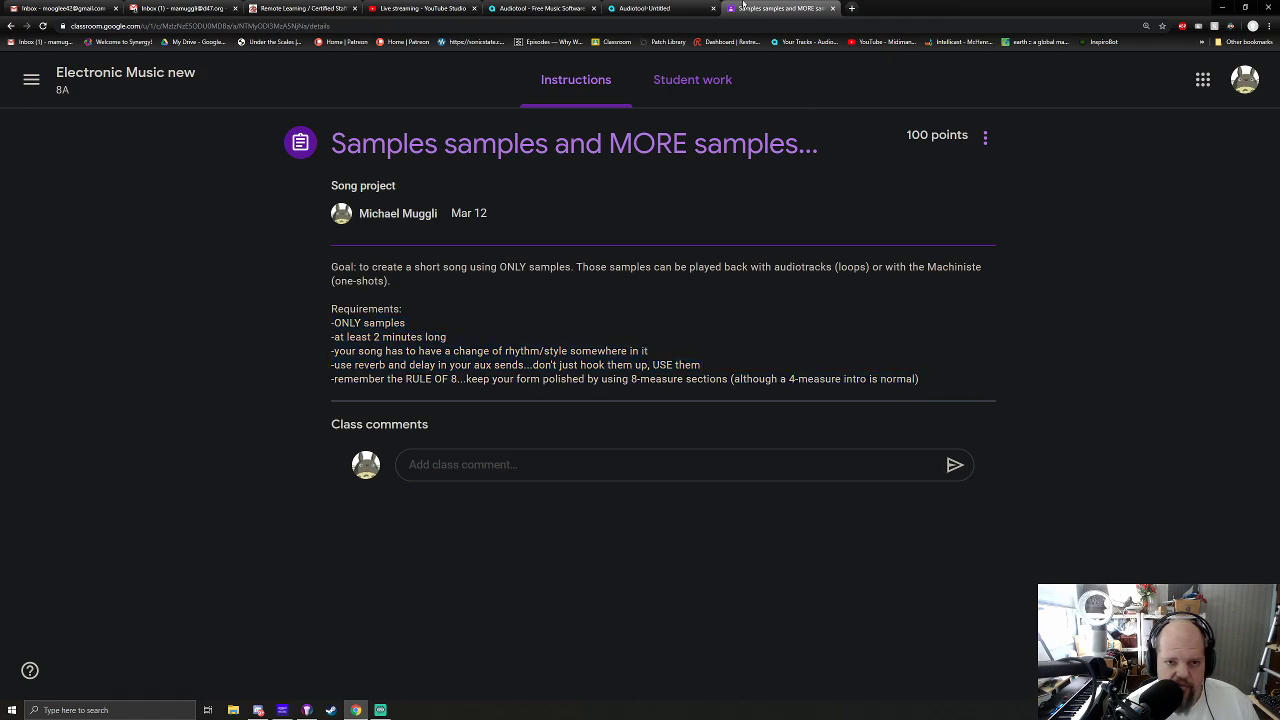
click(645, 8)
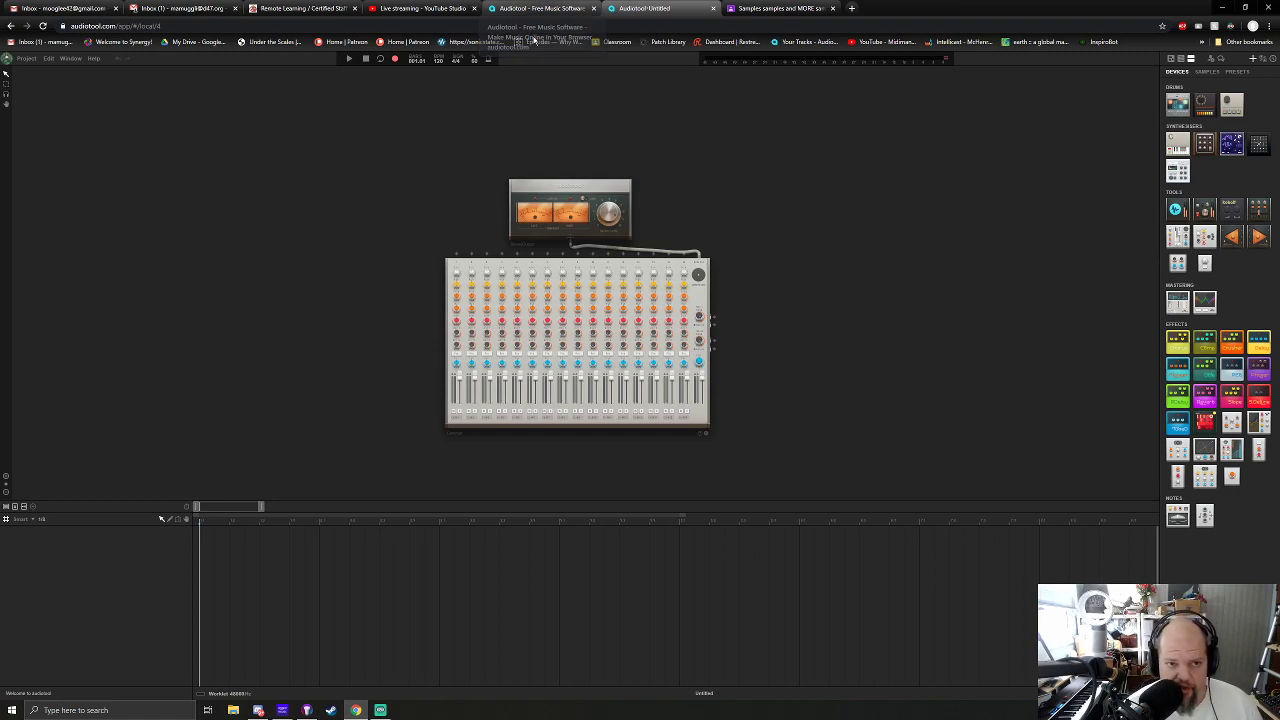
Place a Reverb pedal beside the mixer and a Delay pedal below it.
drag(783, 368, 748, 341)
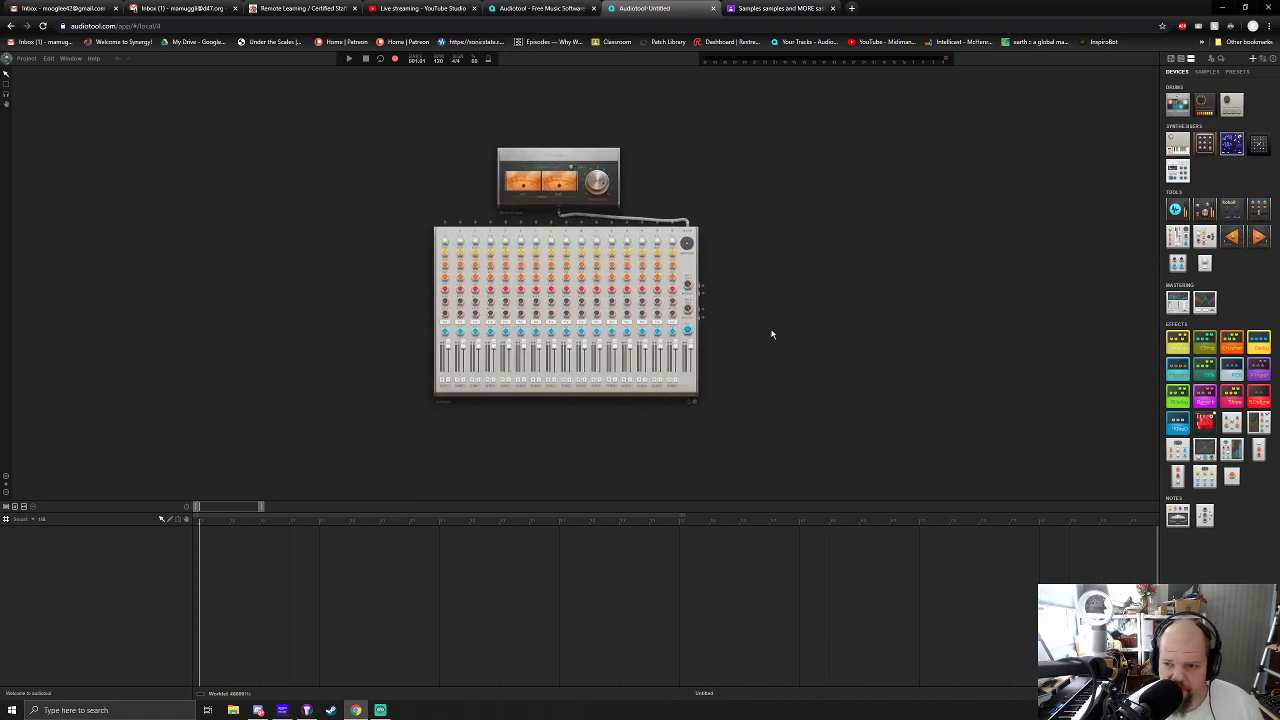
scroll(760, 334, up, 2)
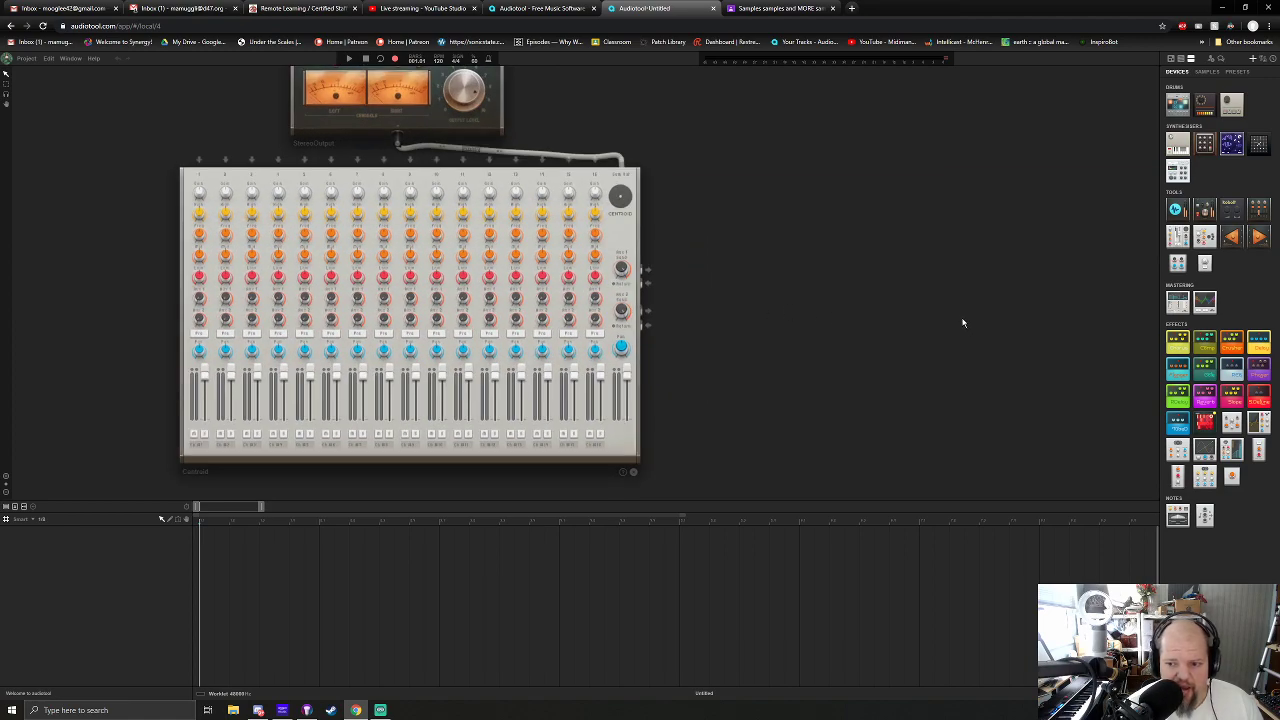
scroll(763, 297, down, 4)
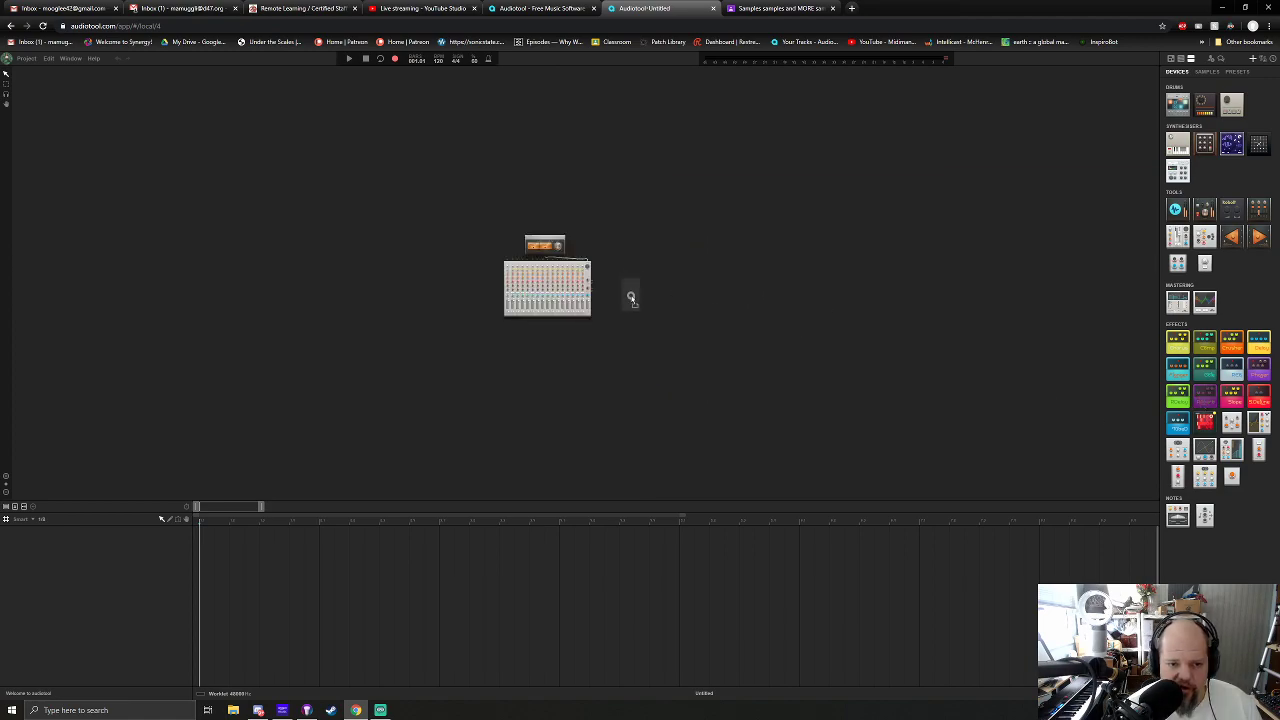
drag(616, 281, 615, 279)
scroll(620, 278, up, 4)
scroll(626, 380, down, 4)
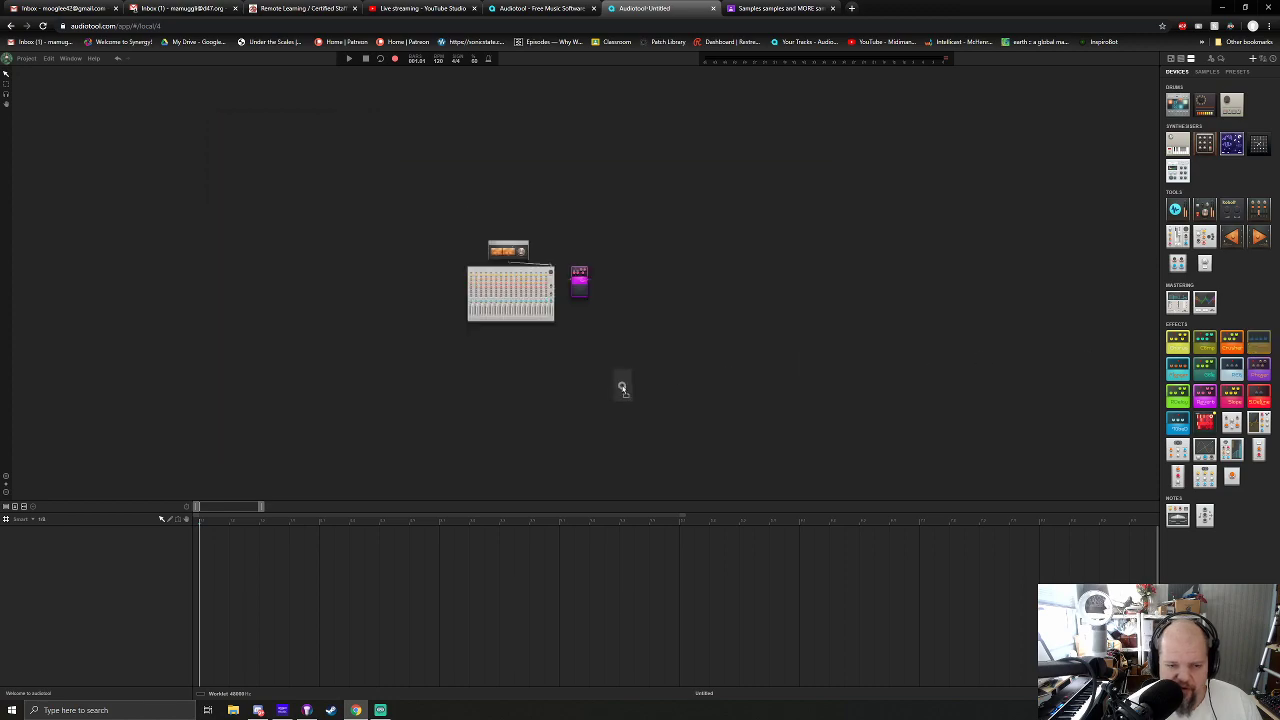
drag(581, 345, 580, 346)
scroll(580, 346, up, 4)
scroll(723, 357, down, 2)
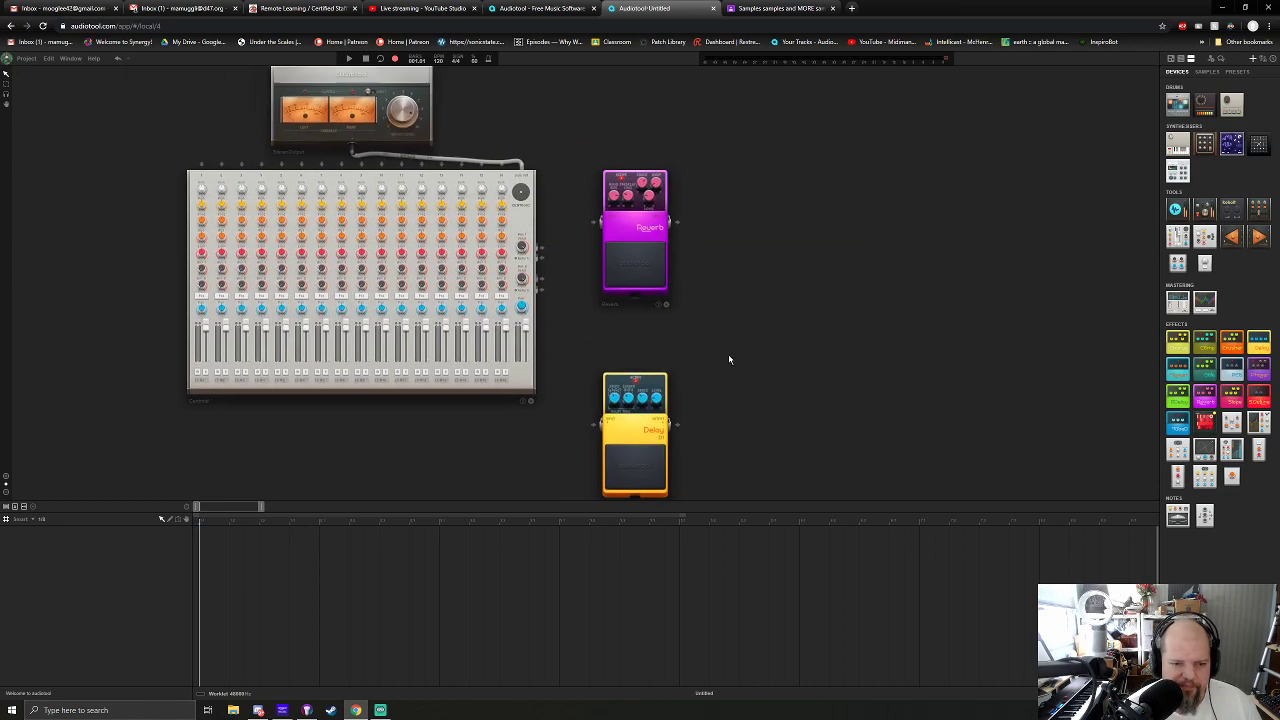
Wire the Reverb pedal's input and output to the mixer's Aux 1 send and return, with its dry/wet at 100%.
drag(579, 263, 639, 236)
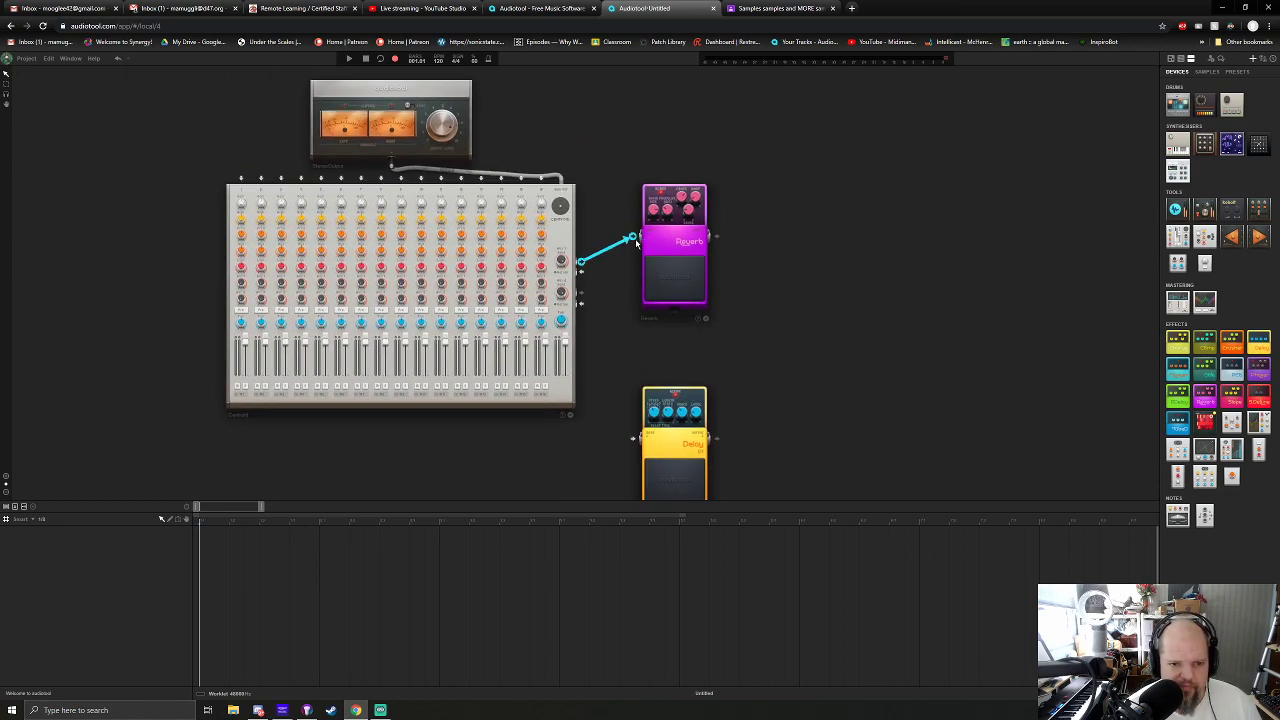
drag(581, 275, 717, 241)
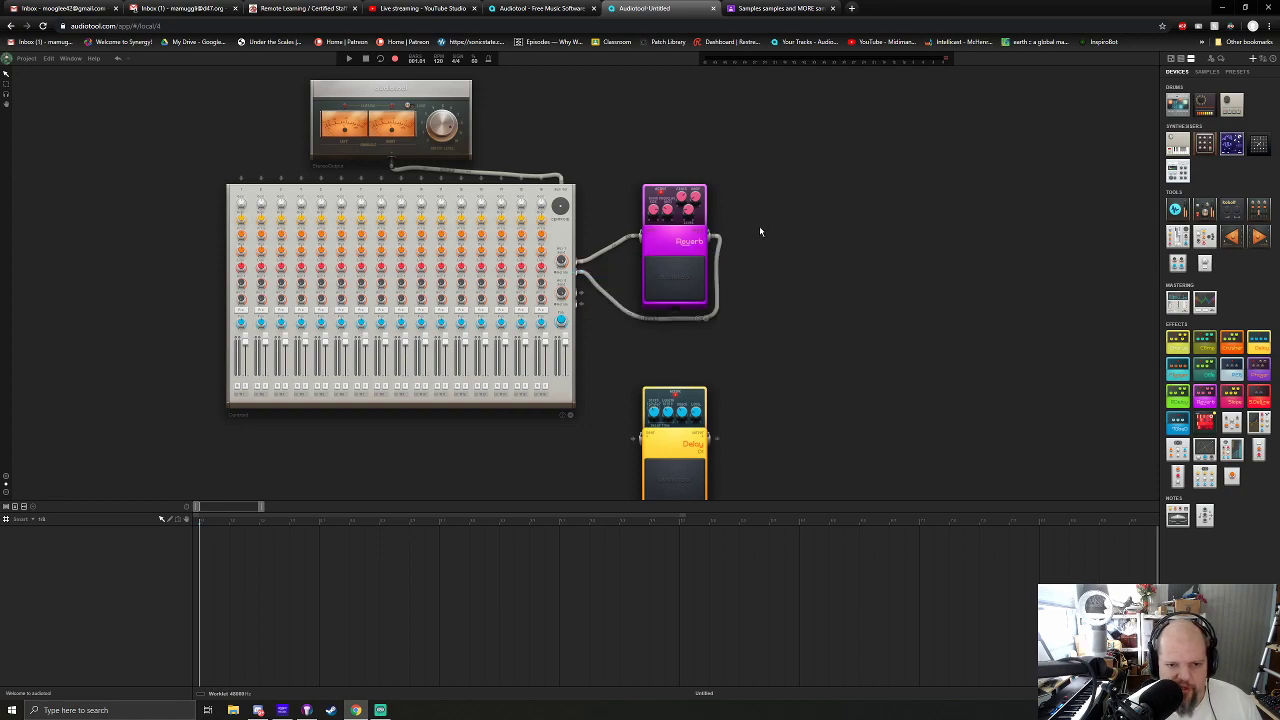
scroll(732, 216, up, 3)
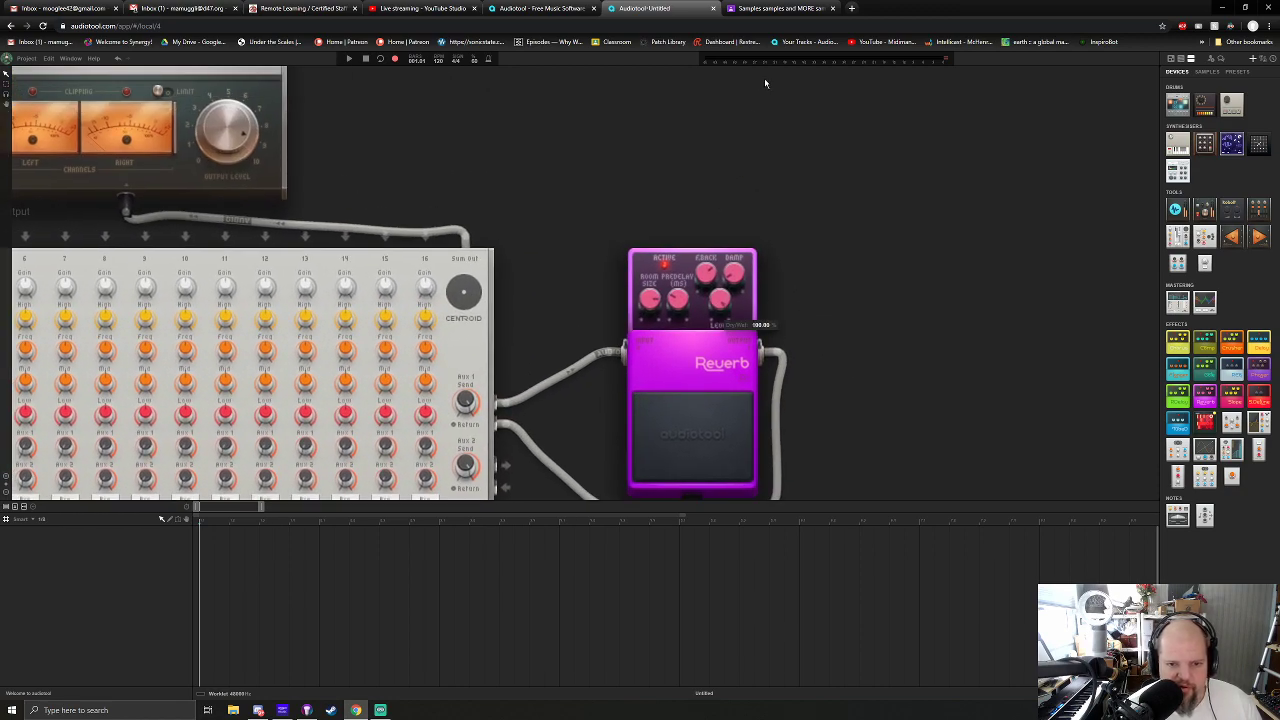
drag(853, 373, 794, 311)
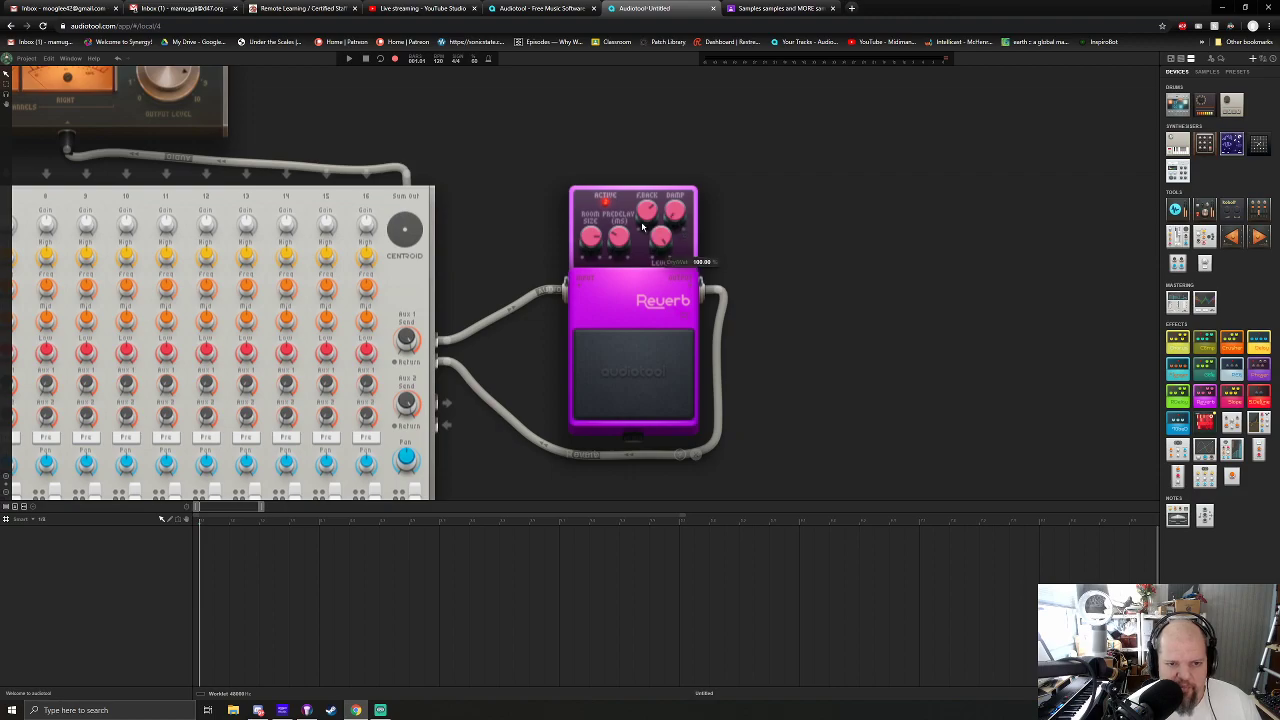
mouse_move(594, 238)
Wire the Delay pedal's input and output to the mixer's Aux 2 send and return, with its dry/wet at 100%.
drag(787, 394, 764, 152)
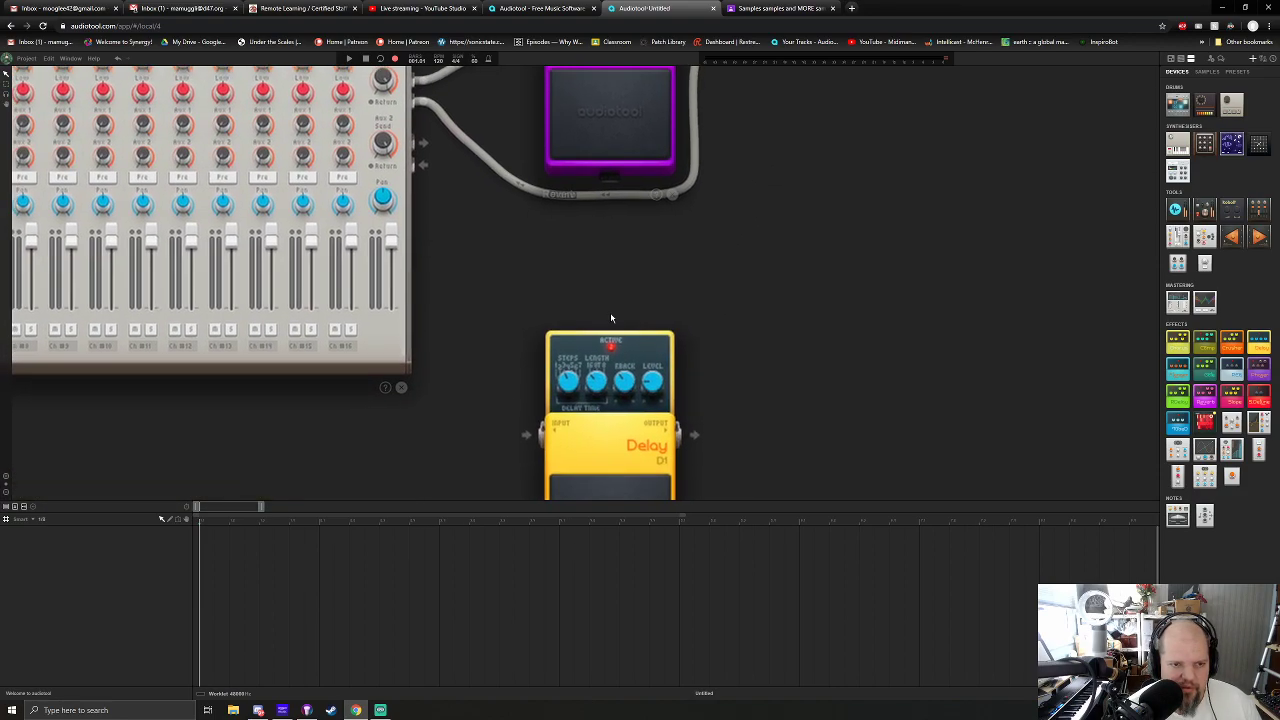
scroll(608, 322, down, 3)
drag(624, 307, 624, 270)
drag(494, 152, 572, 340)
drag(493, 170, 699, 337)
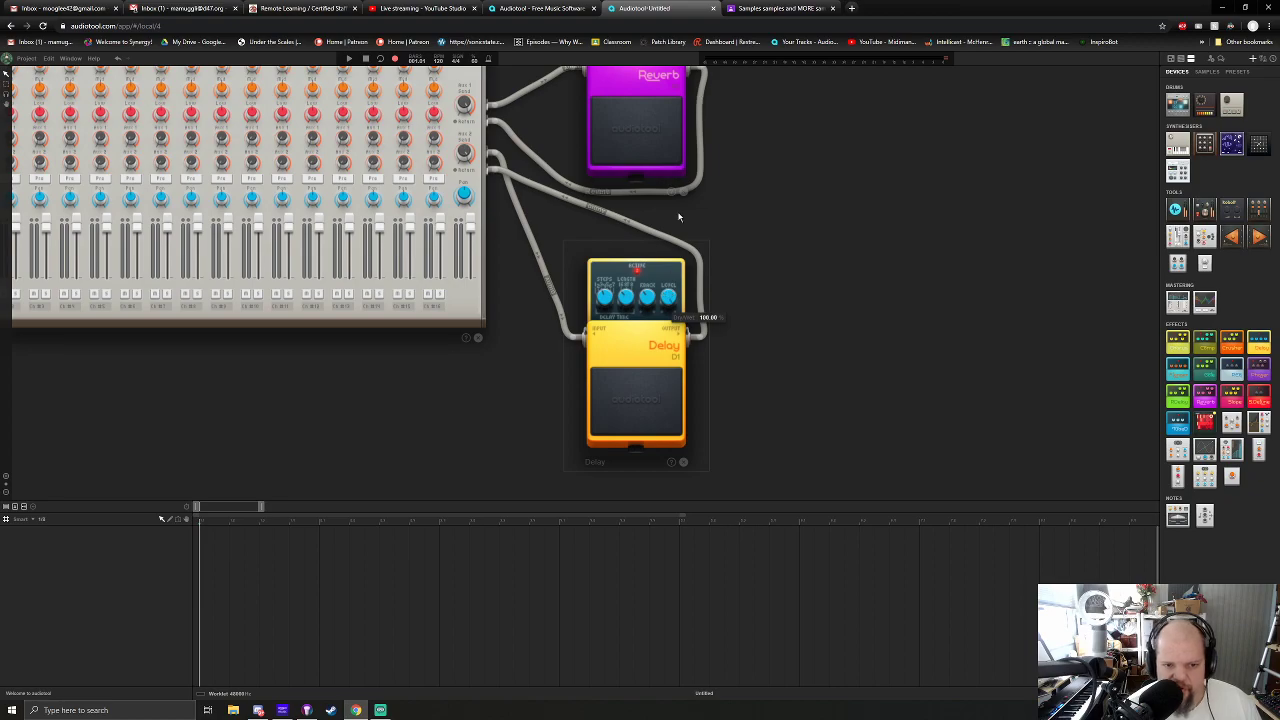
Move the output device higher above the mixer, directly over its sum output.
scroll(480, 434, down, 3)
drag(477, 434, 609, 479)
scroll(610, 475, up, 5)
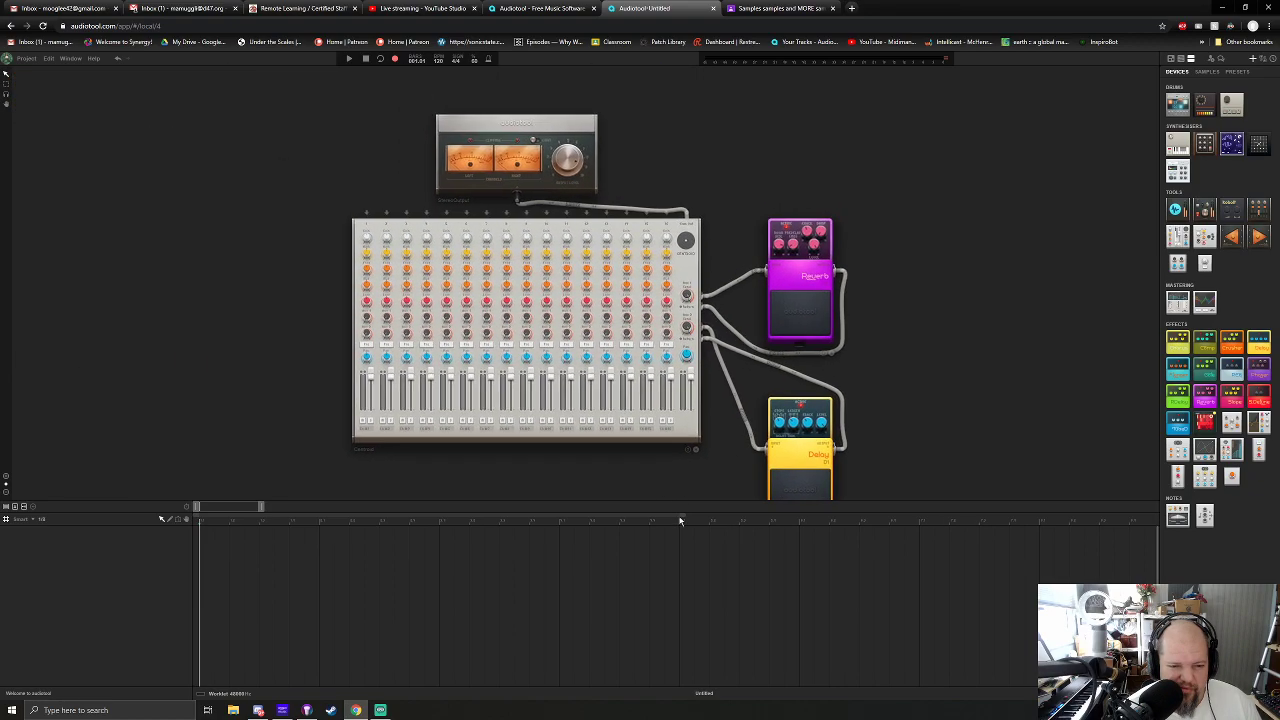
drag(550, 222, 702, 110)
scroll(877, 243, down, 3)
drag(872, 243, 780, 240)
scroll(780, 240, down, 3)
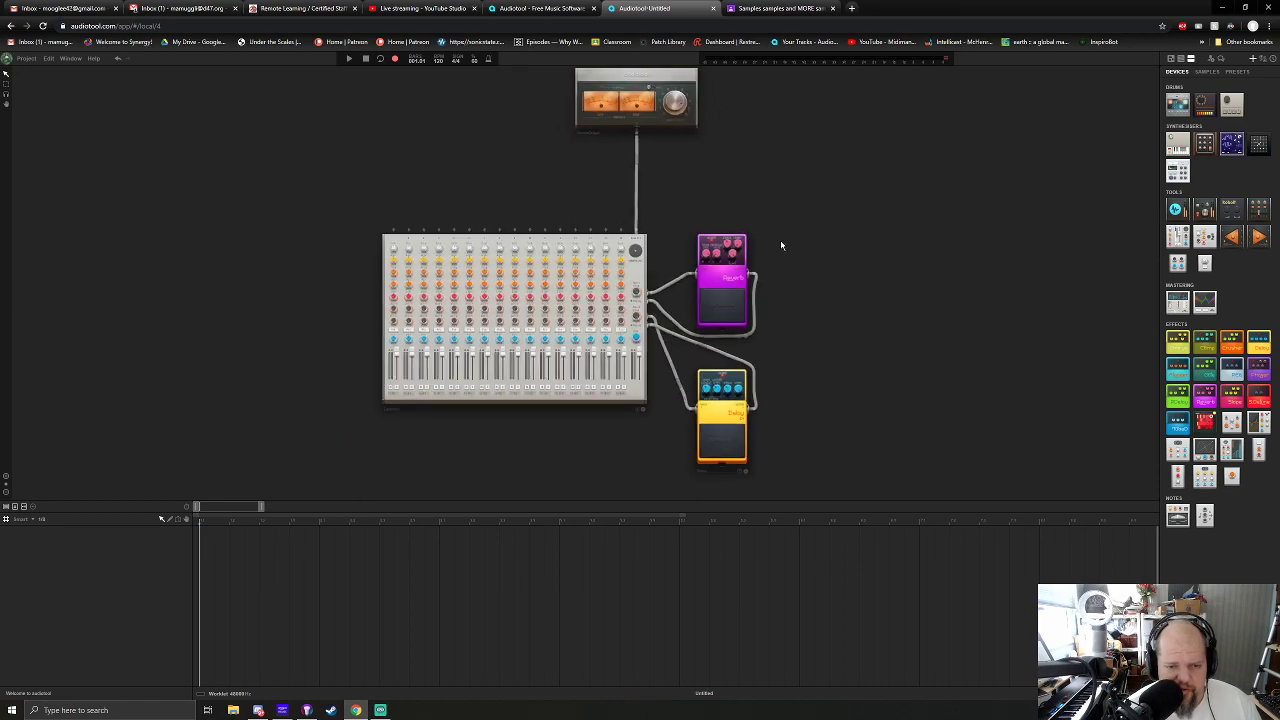
drag(814, 329, 891, 300)
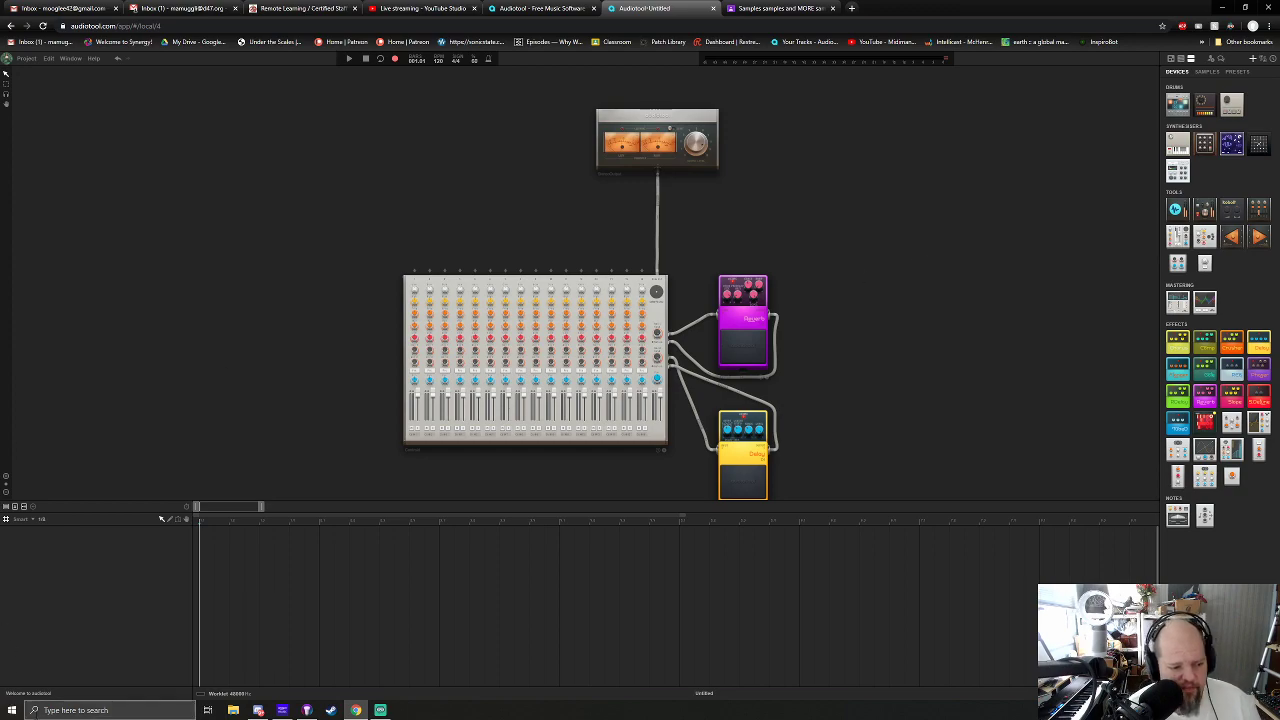
Look through the Windows Ease of Access cursor and mouse settings for pointer options, and close the settings.
click(12, 710)
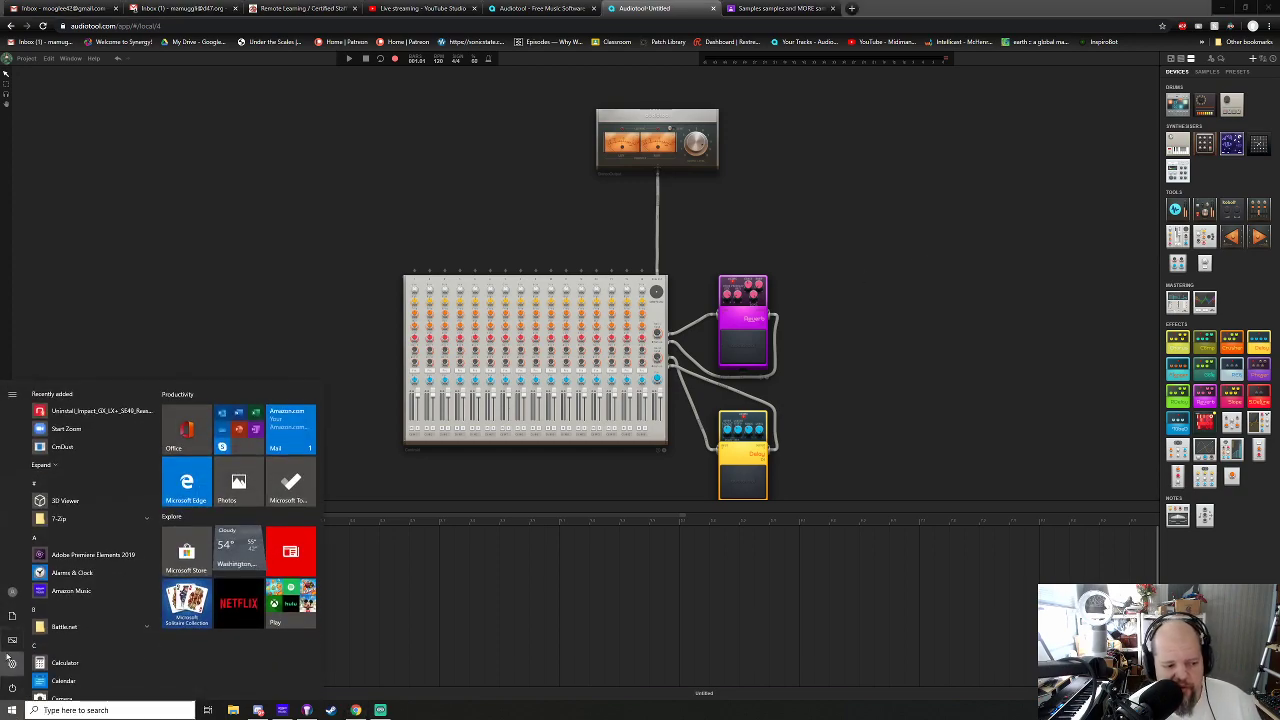
click(38, 664)
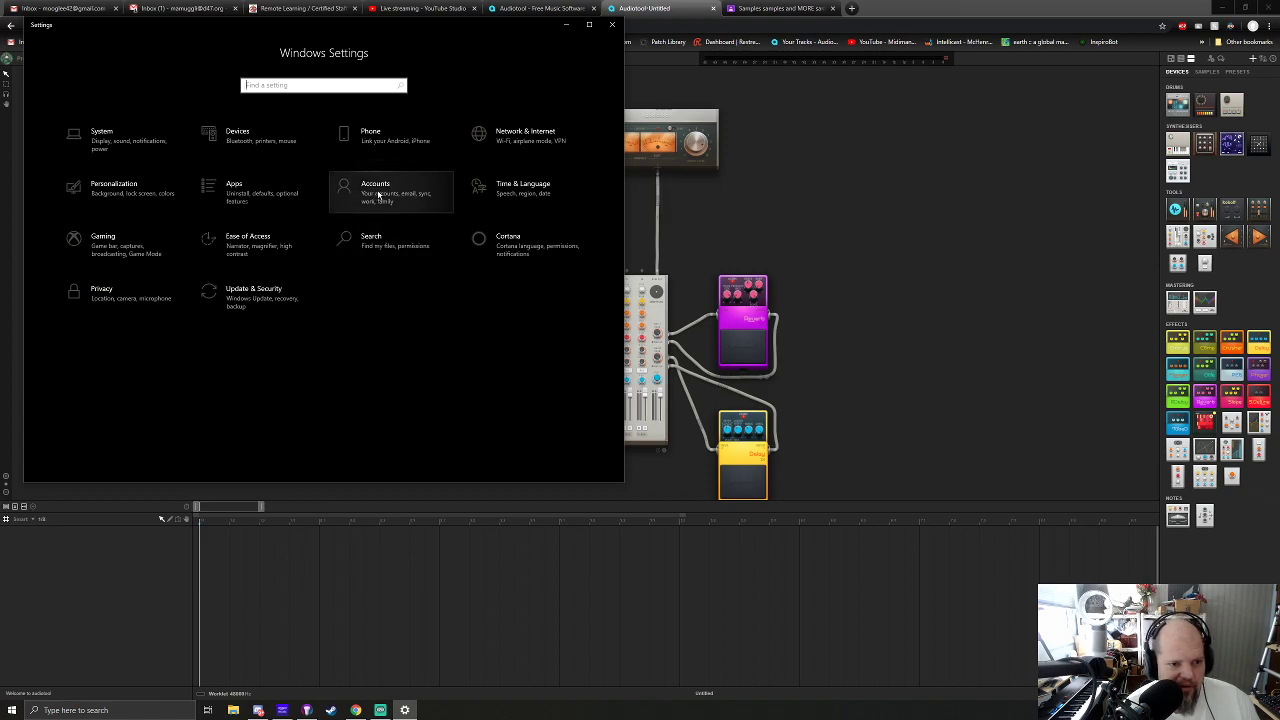
click(257, 240)
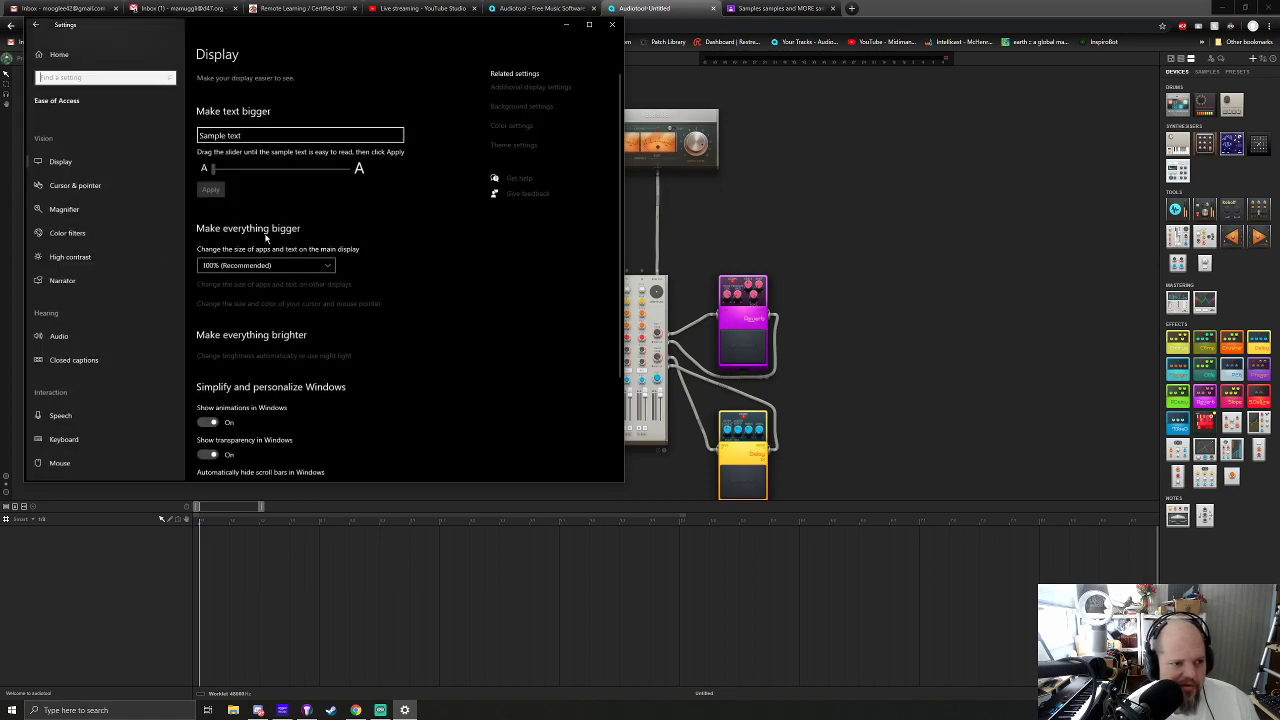
click(119, 187)
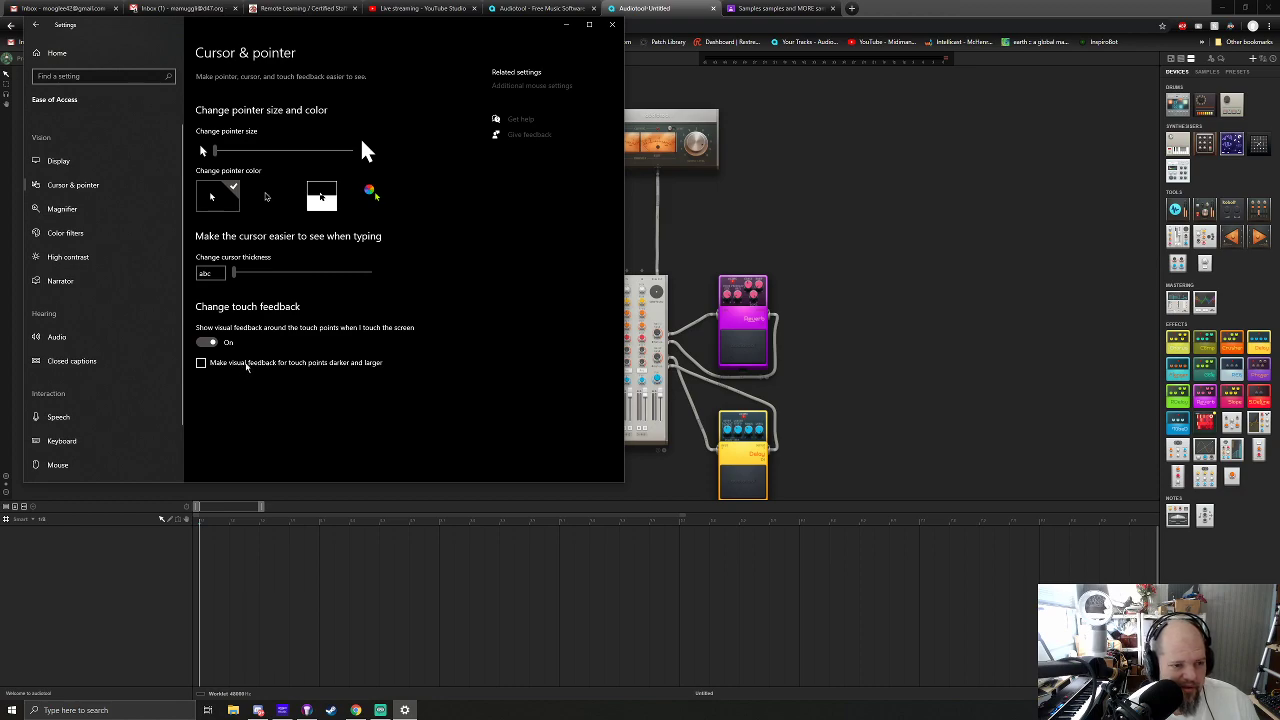
mouse_move(235, 273)
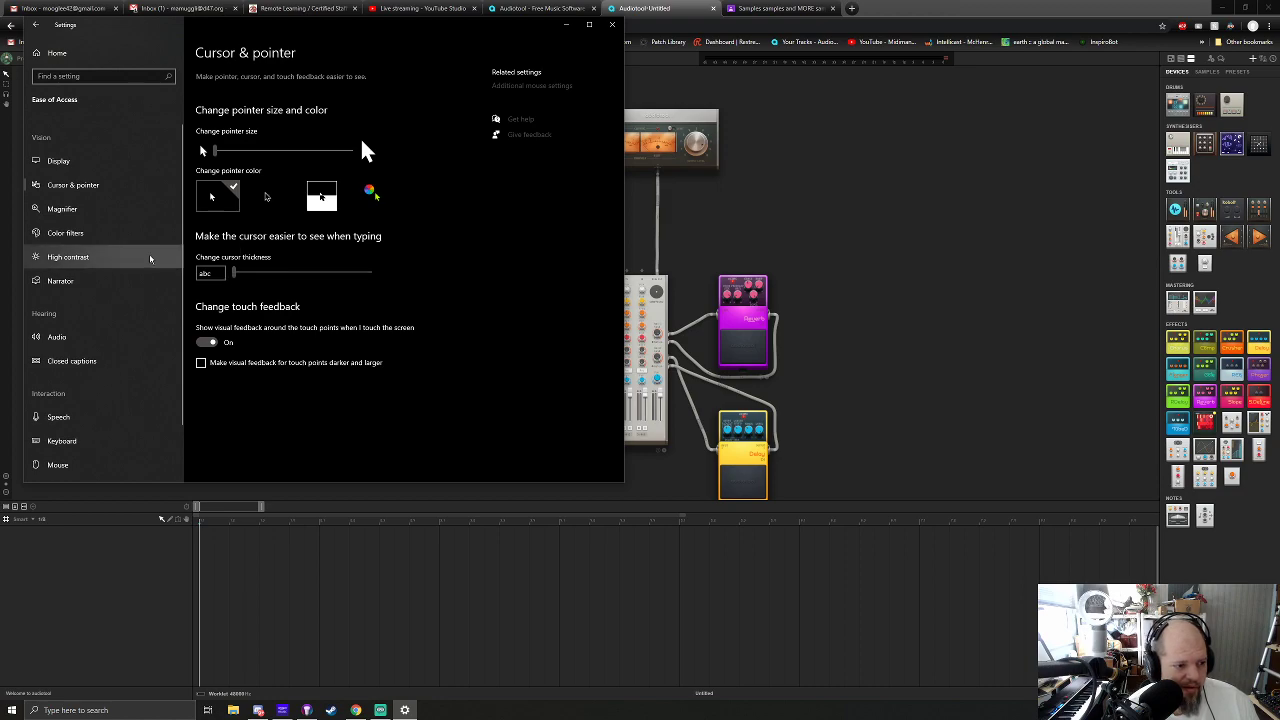
scroll(150, 259, down, 1)
click(66, 414)
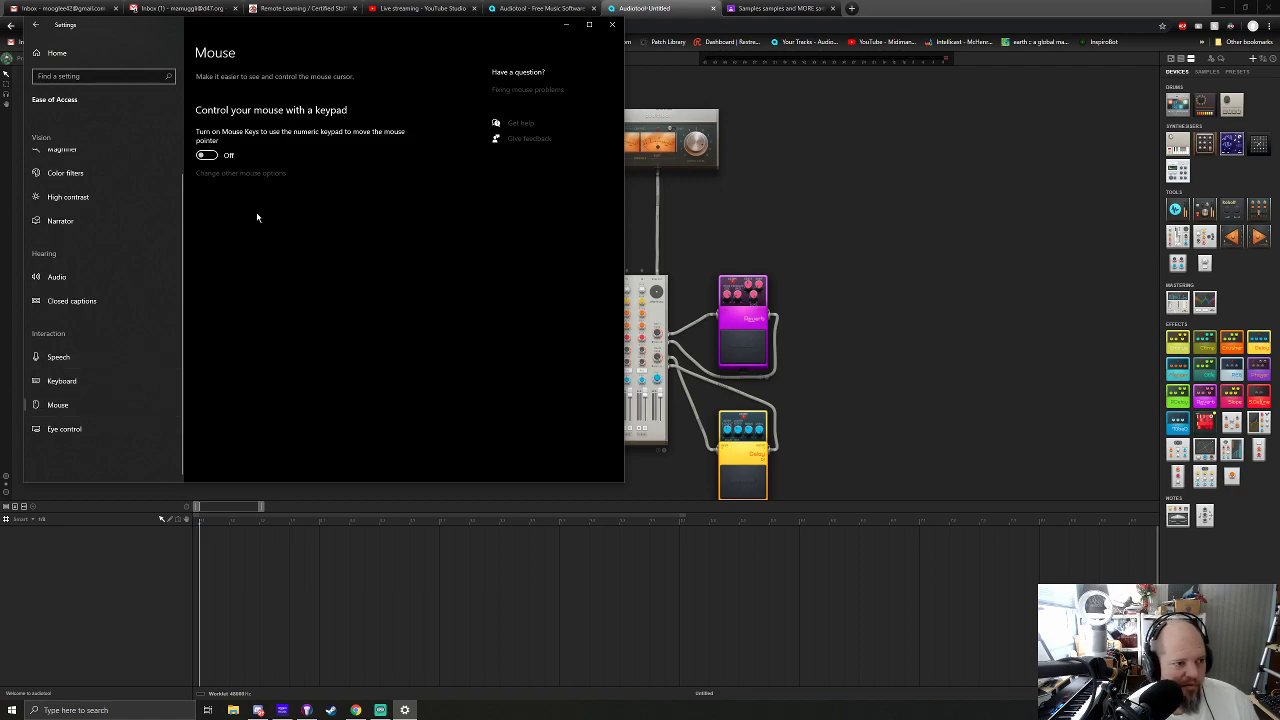
click(247, 173)
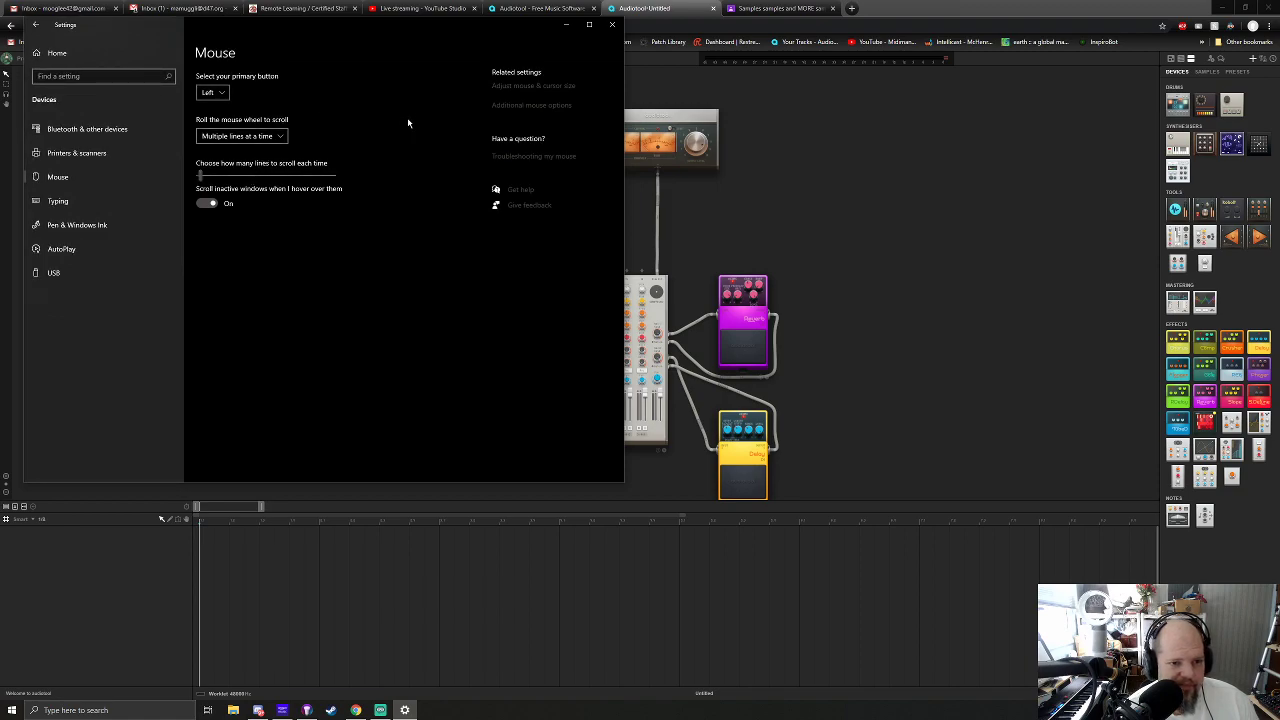
click(612, 24)
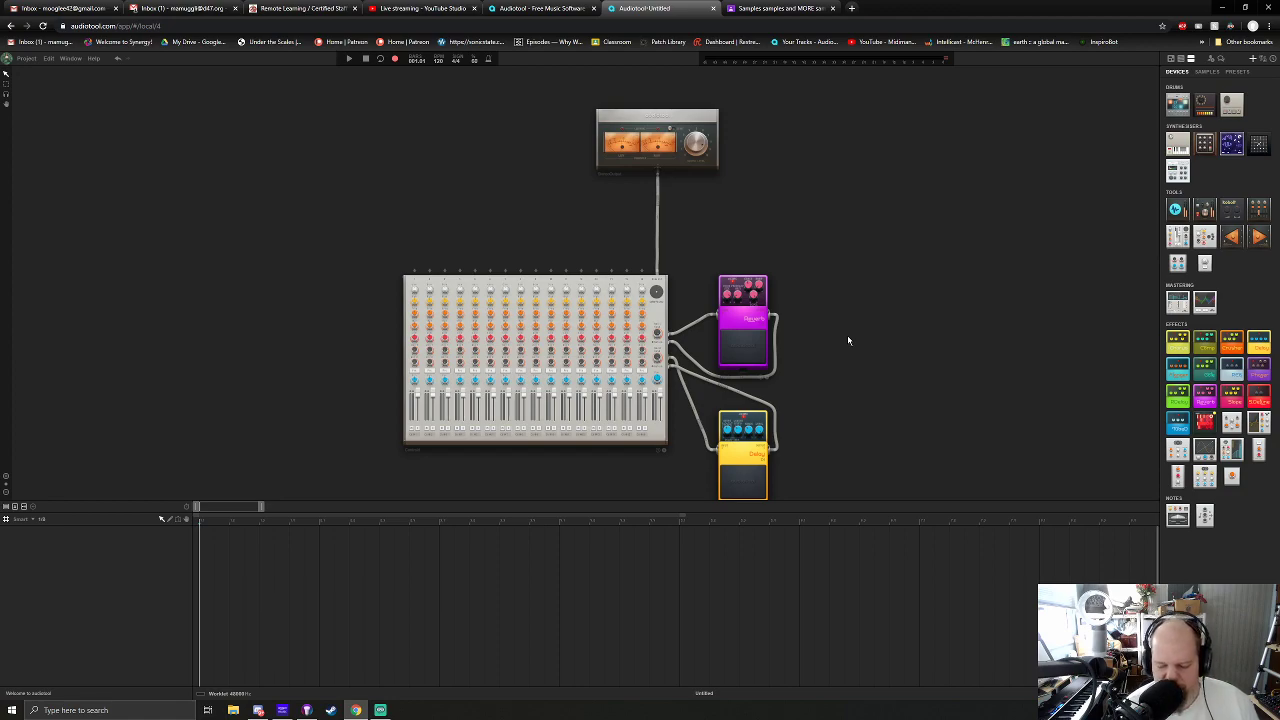
Open the sample library and change the project tempo.
drag(863, 302, 867, 311)
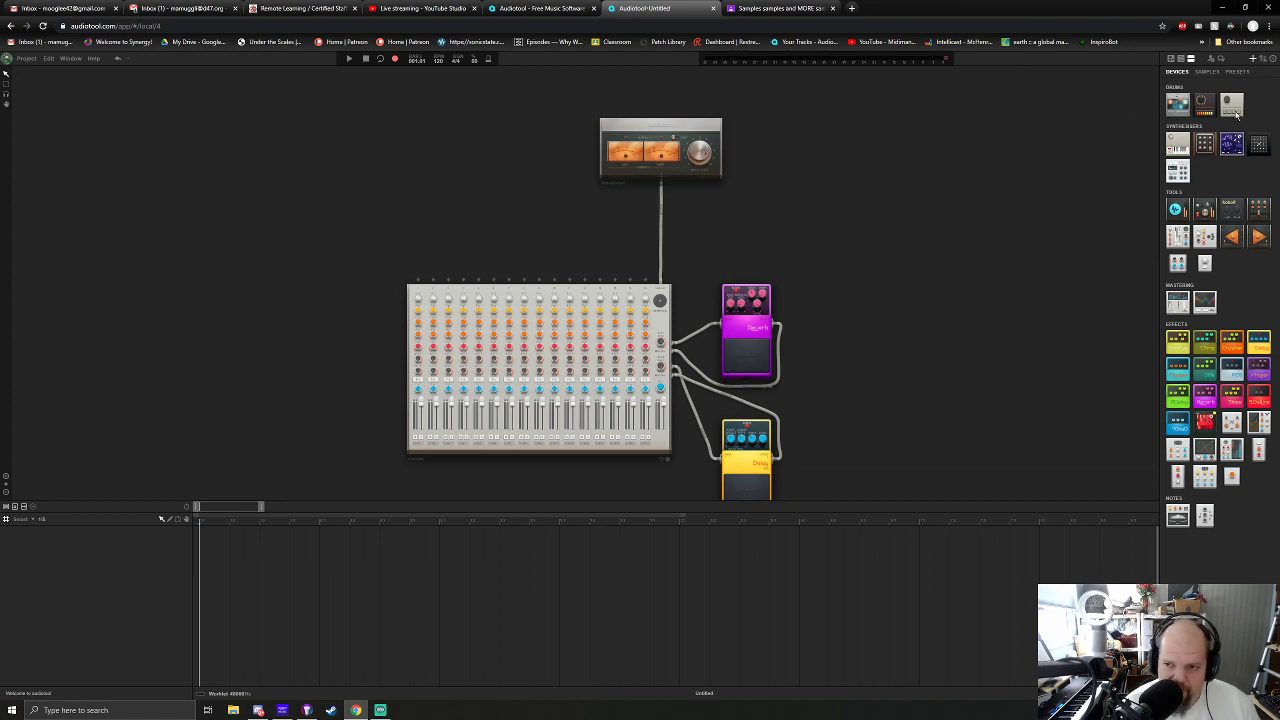
click(1207, 73)
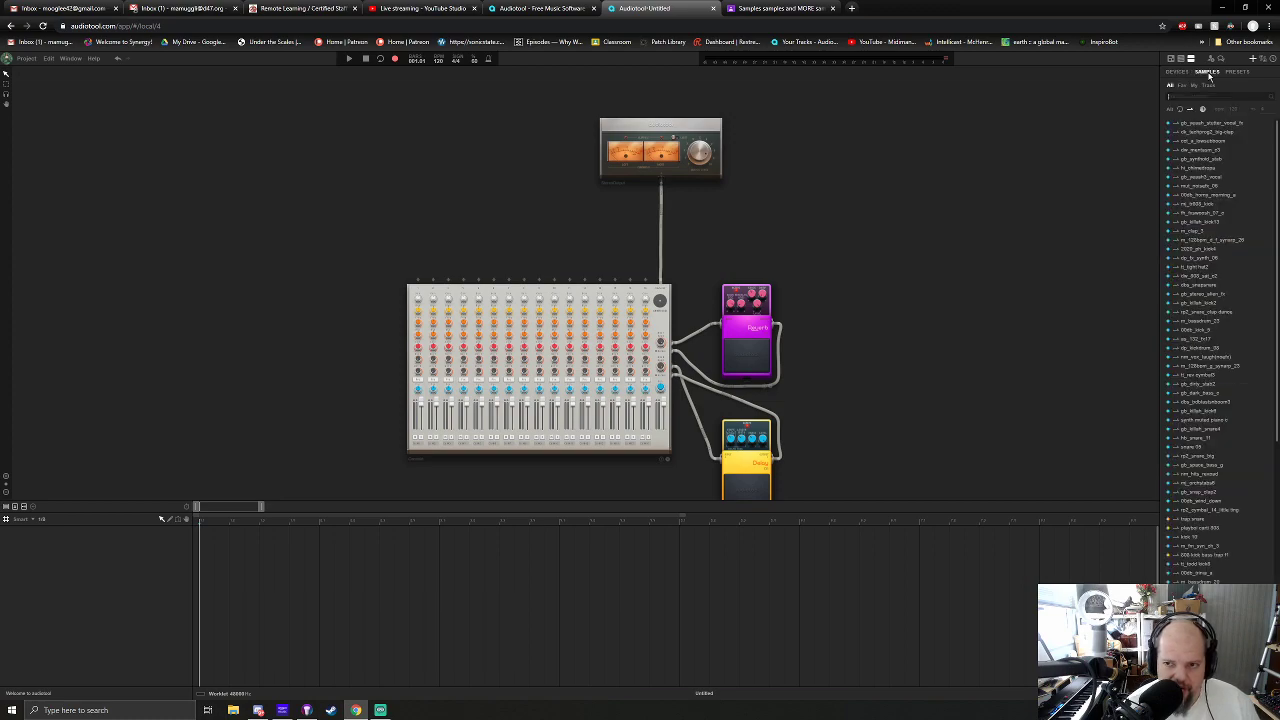
scroll(1026, 249, down, 2)
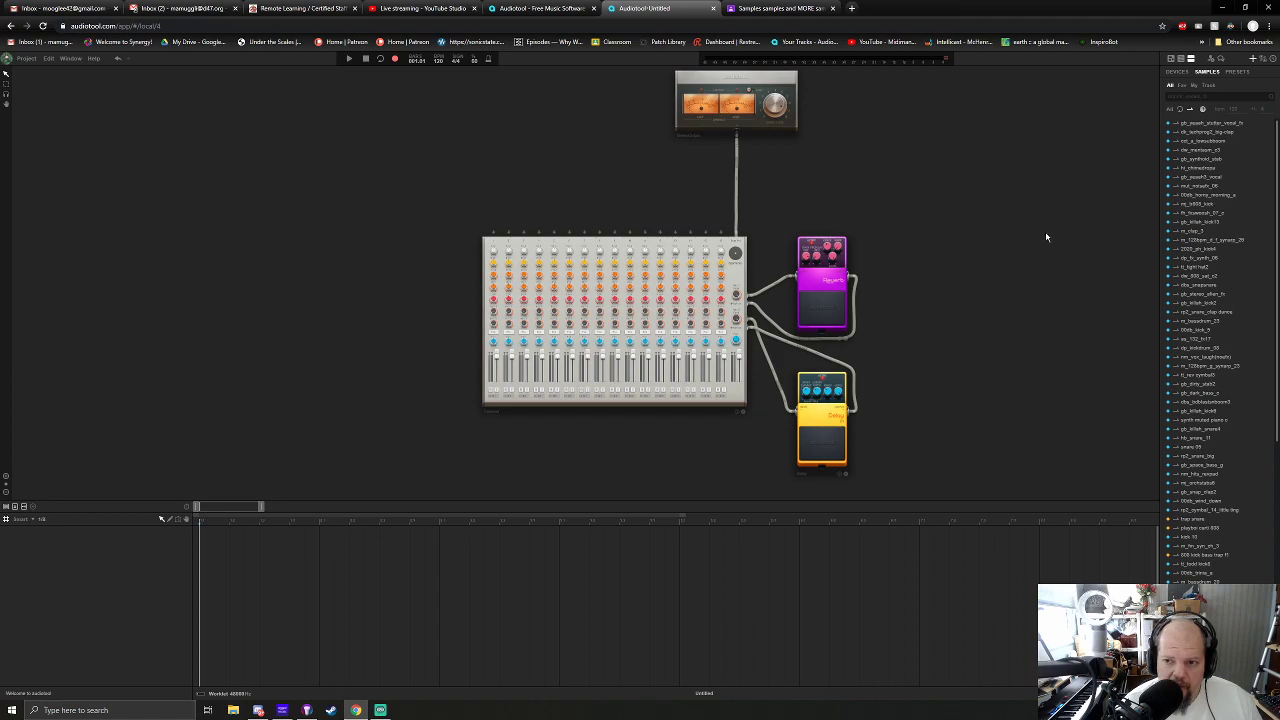
scroll(1208, 237, down, 3)
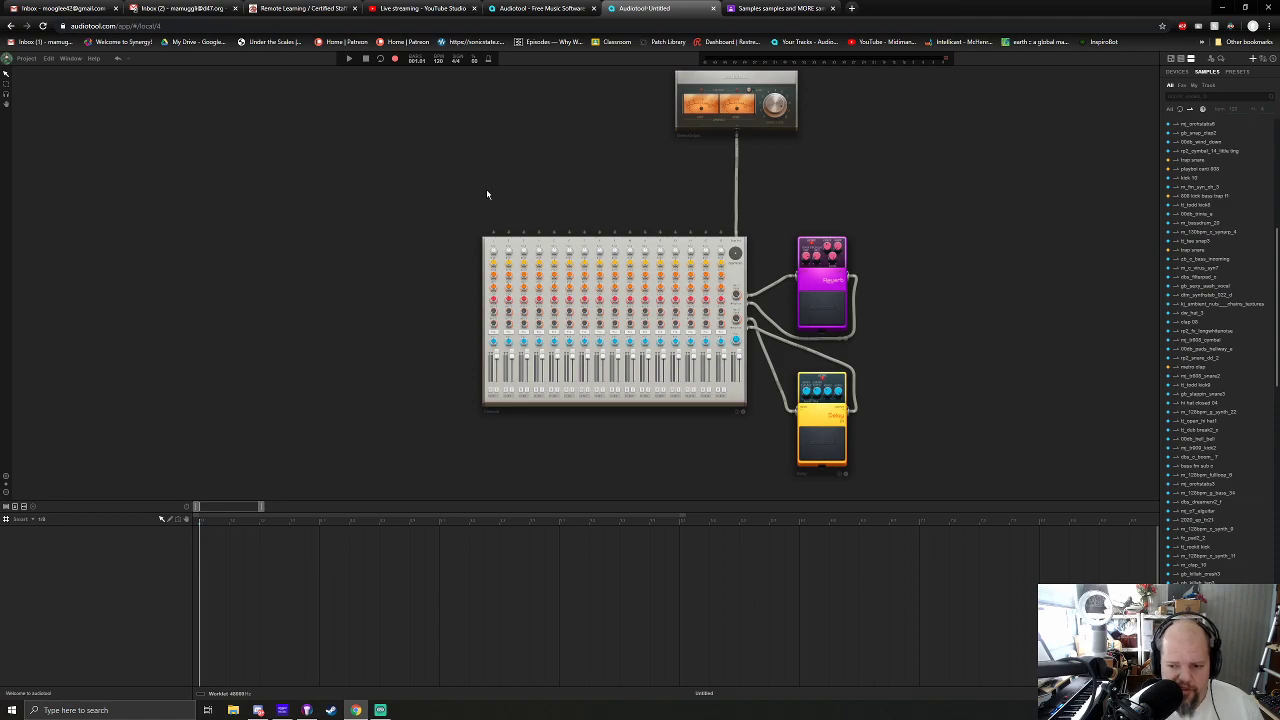
click(438, 64)
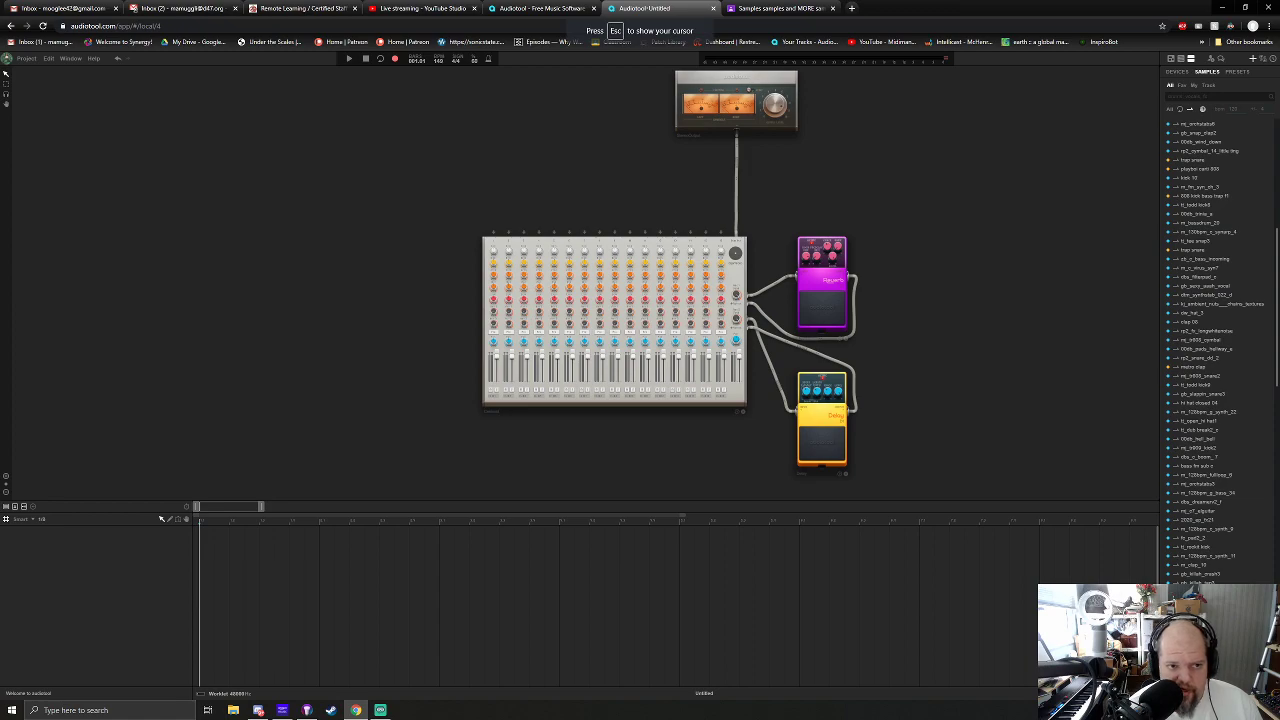
drag(438, 61, 438, 76)
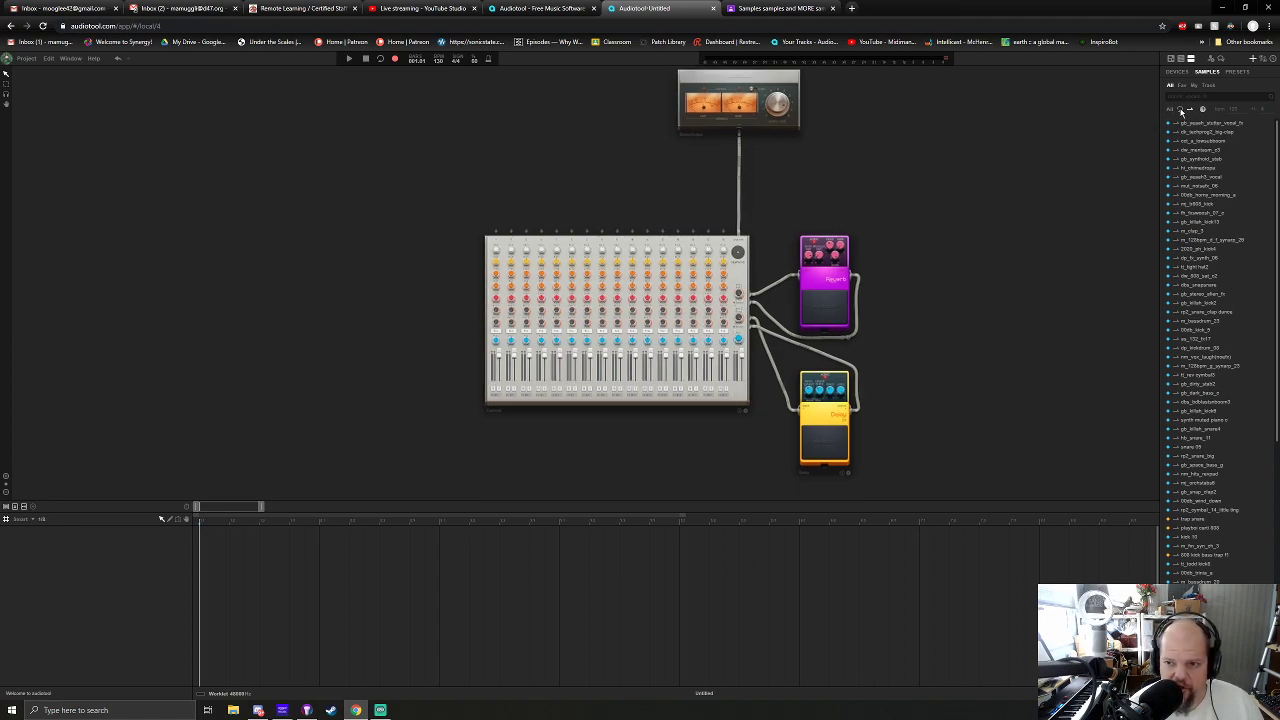
Filter the sample library to loops at 130 bpm with a tolerance of 5 percent.
click(1181, 112)
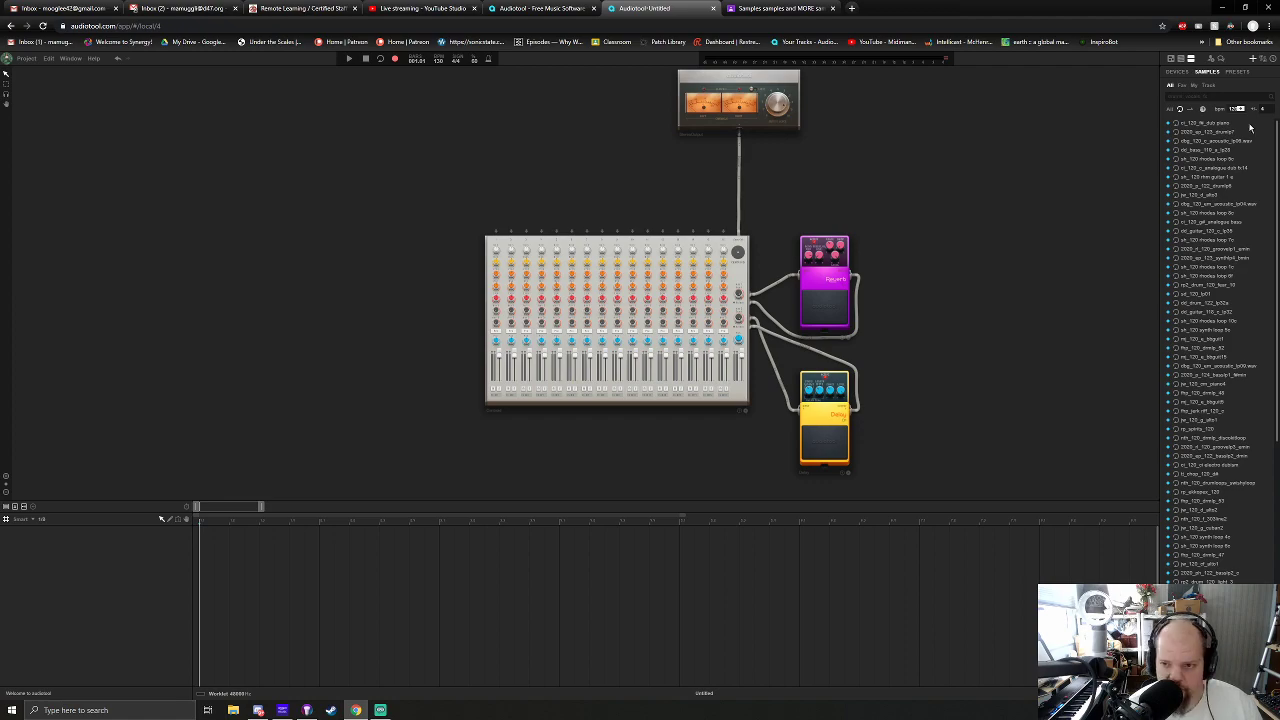
text(0)
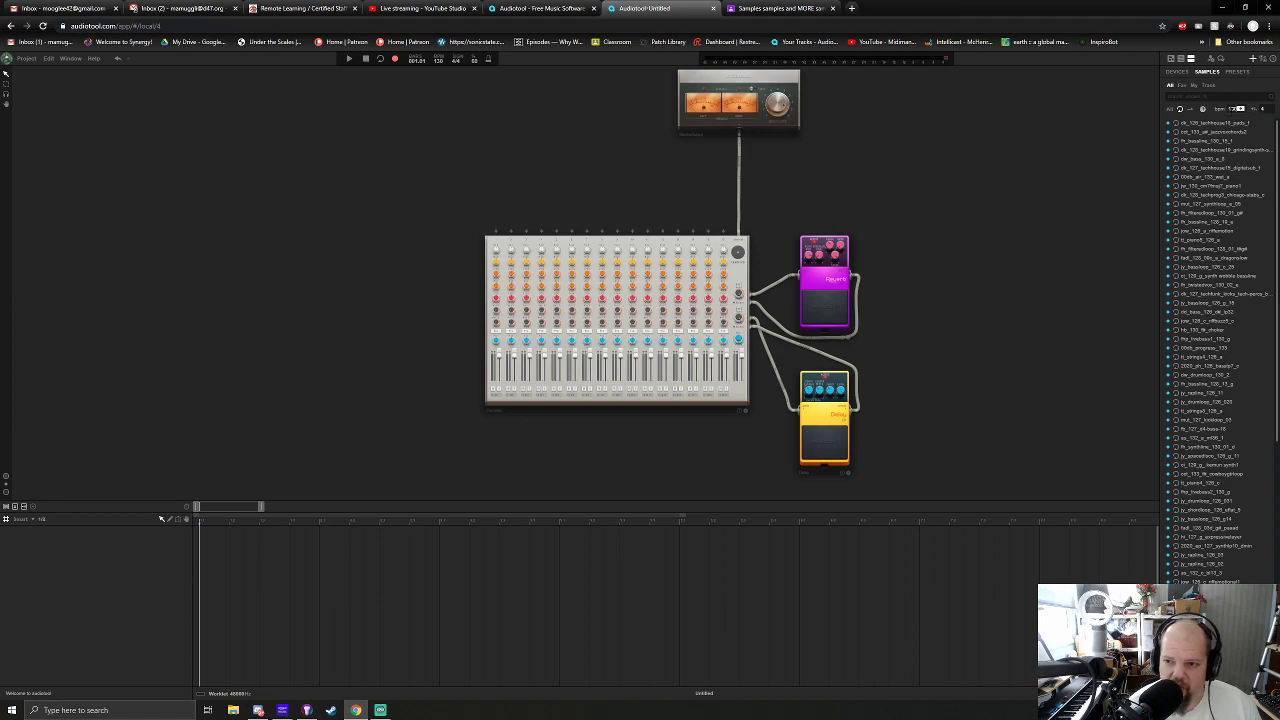
click(1268, 110)
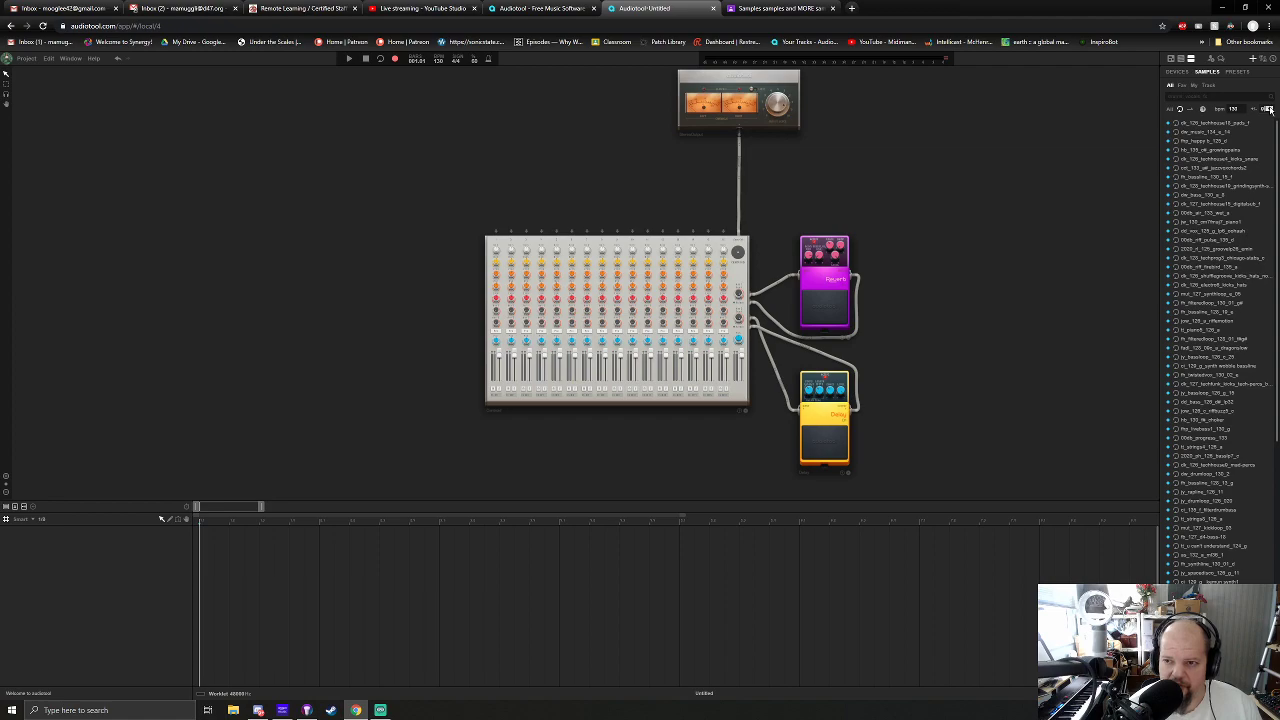
click(1268, 110)
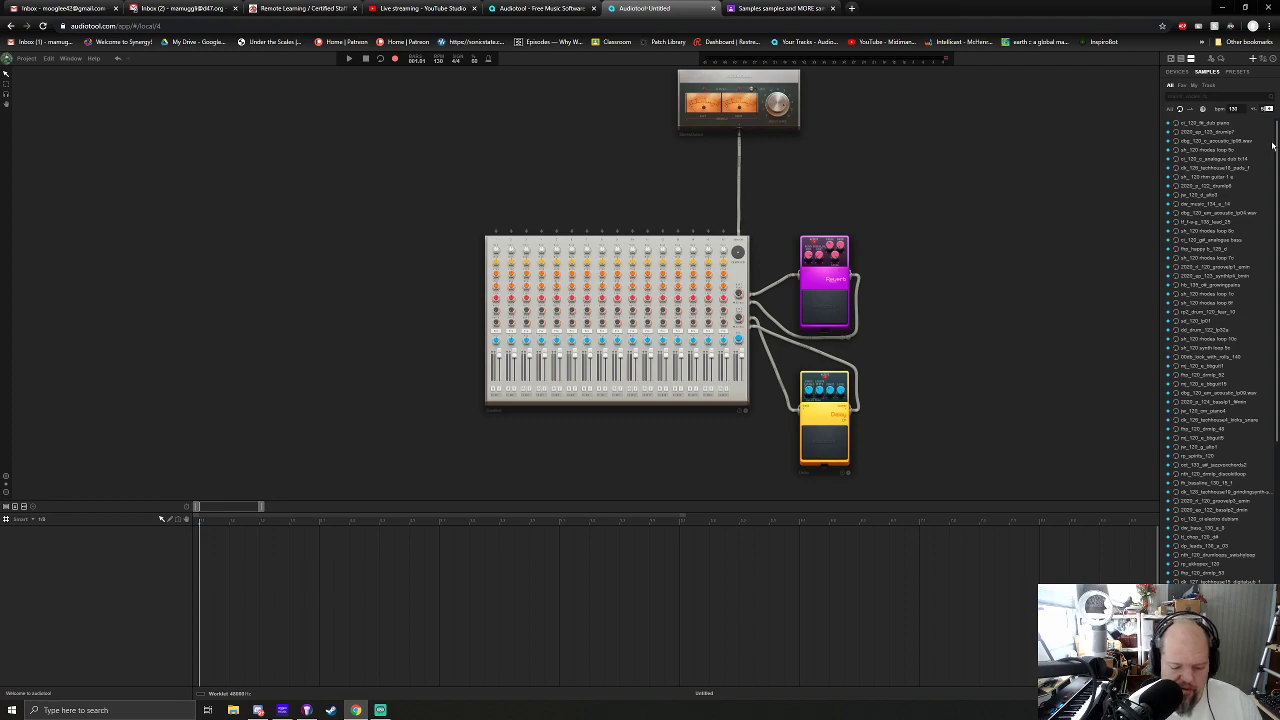
scroll(1250, 180, down, 3)
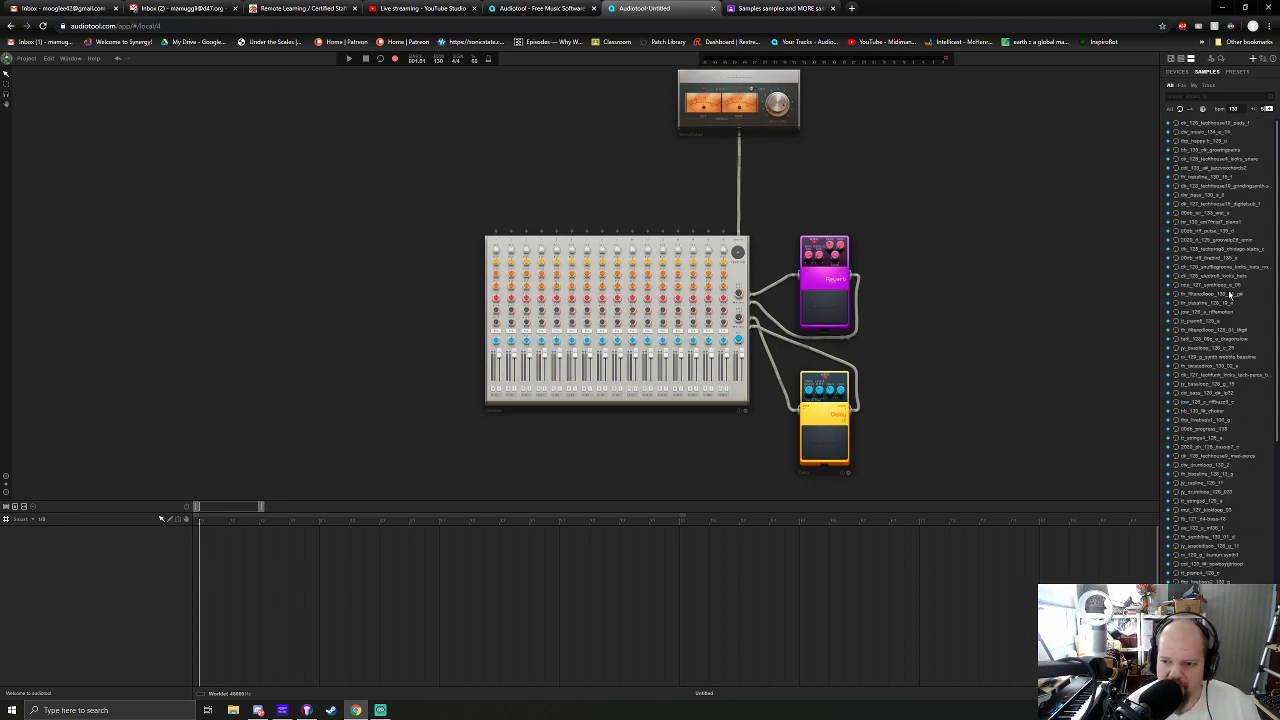
Preview the filtered loop and the ft_bassline loop in the sample library, and add the bassline to the project as an audio track.
click(1177, 296)
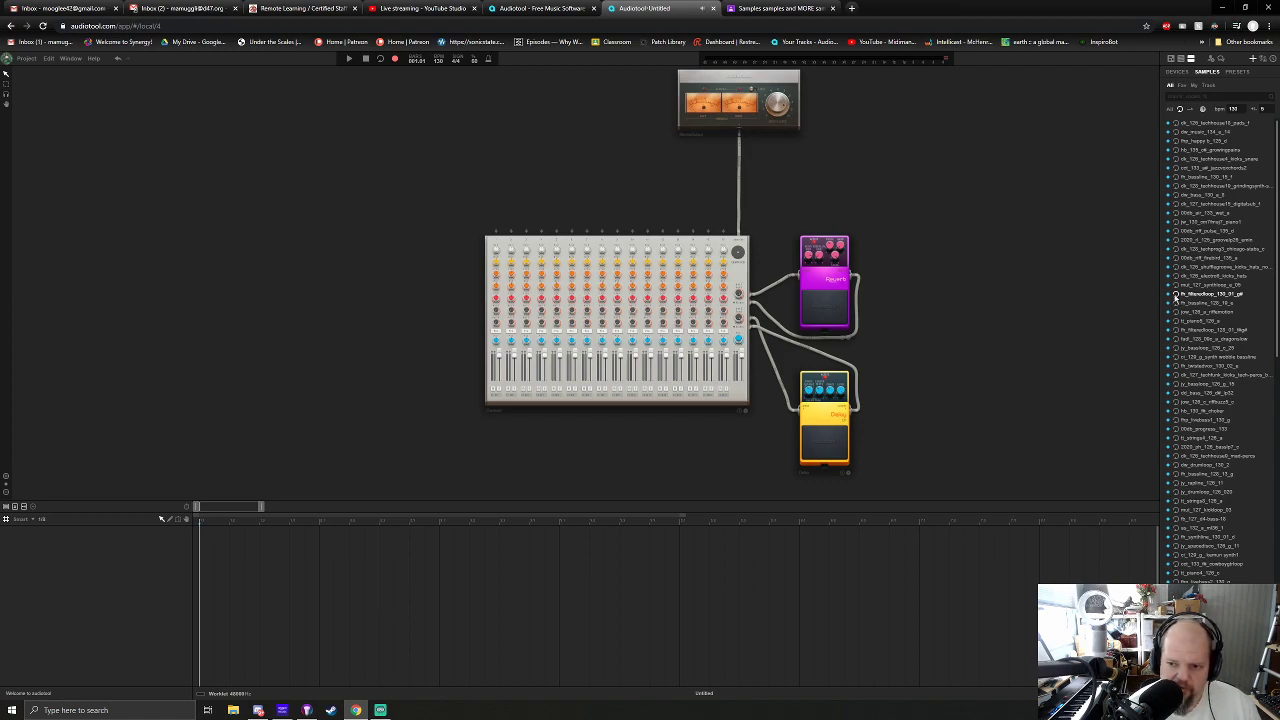
click(1177, 303)
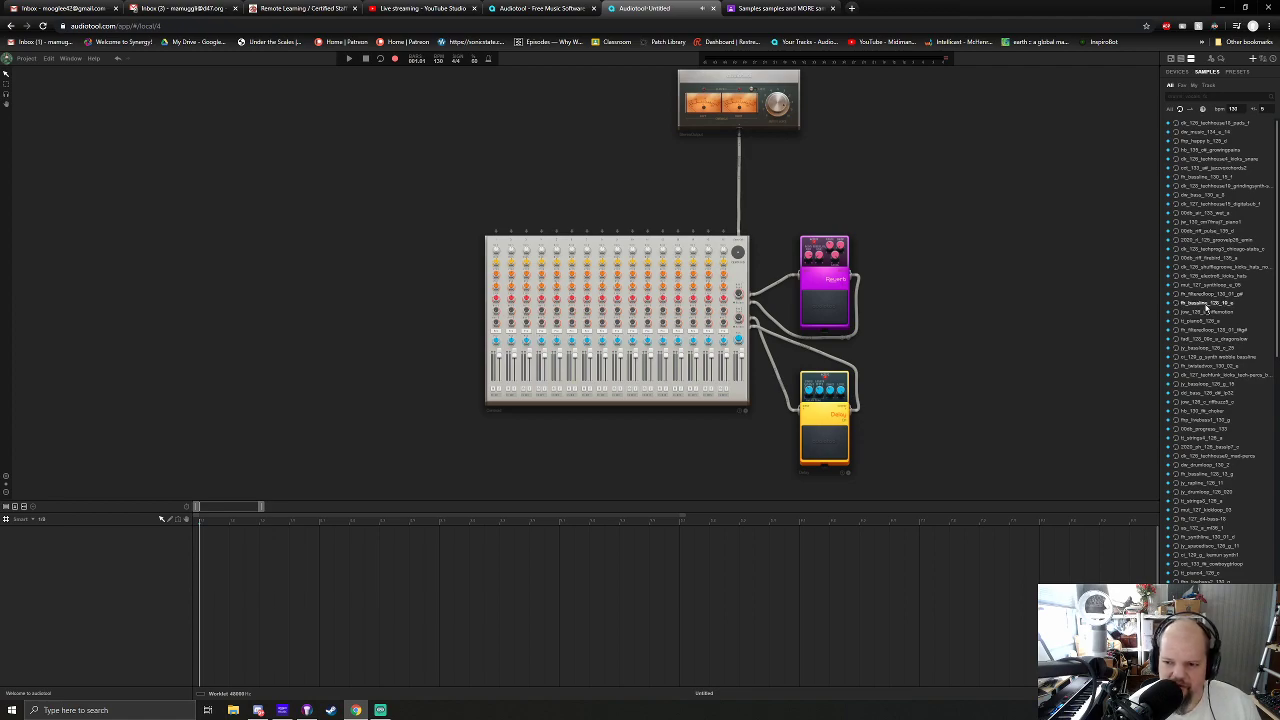
scroll(590, 290, down, 3)
drag(500, 292, 500, 292)
scroll(500, 292, up, 3)
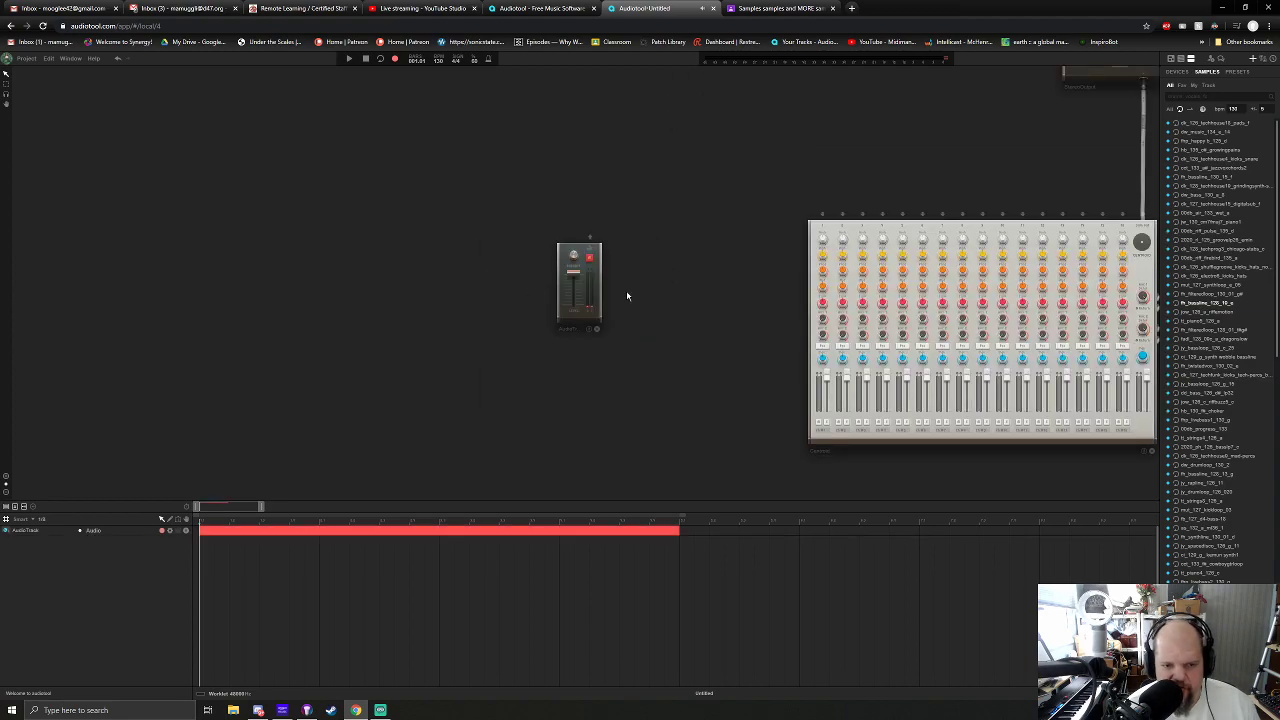
Cable the bassline audio track device's output to the mixer's channel 1 input.
drag(723, 294, 589, 346)
drag(480, 289, 705, 262)
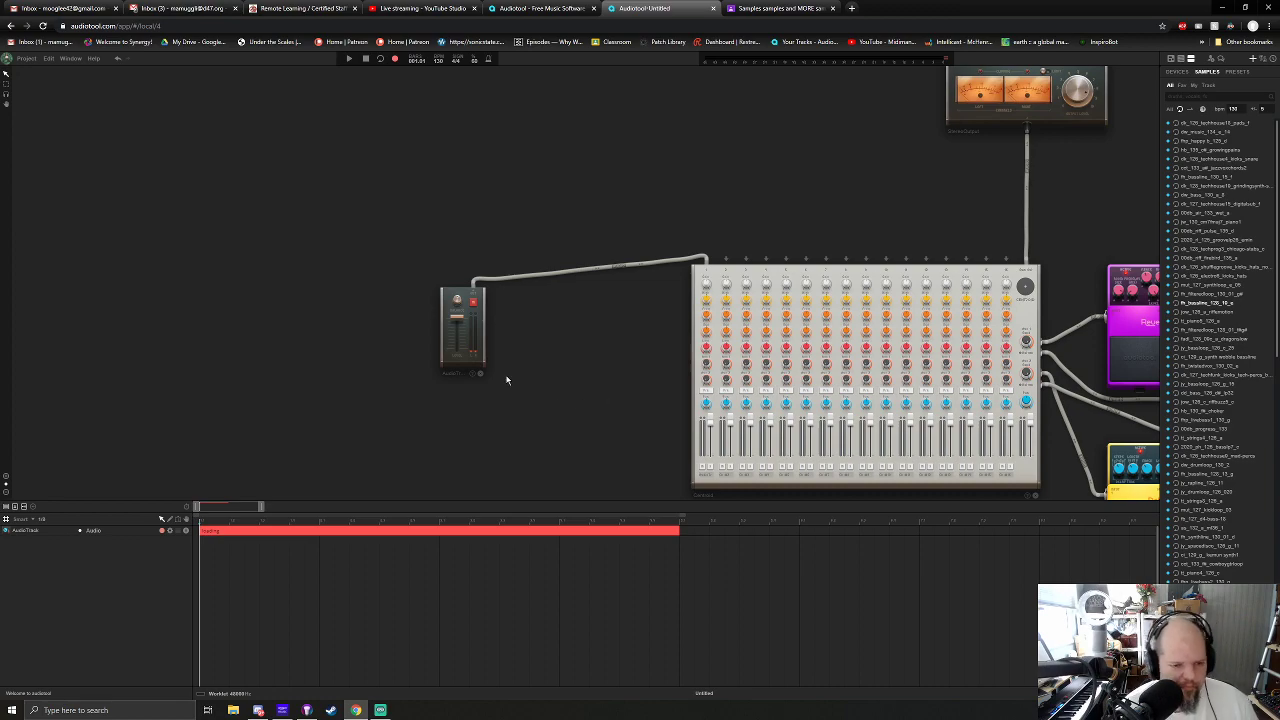
scroll(509, 352, up, 2)
scroll(546, 351, down, 2)
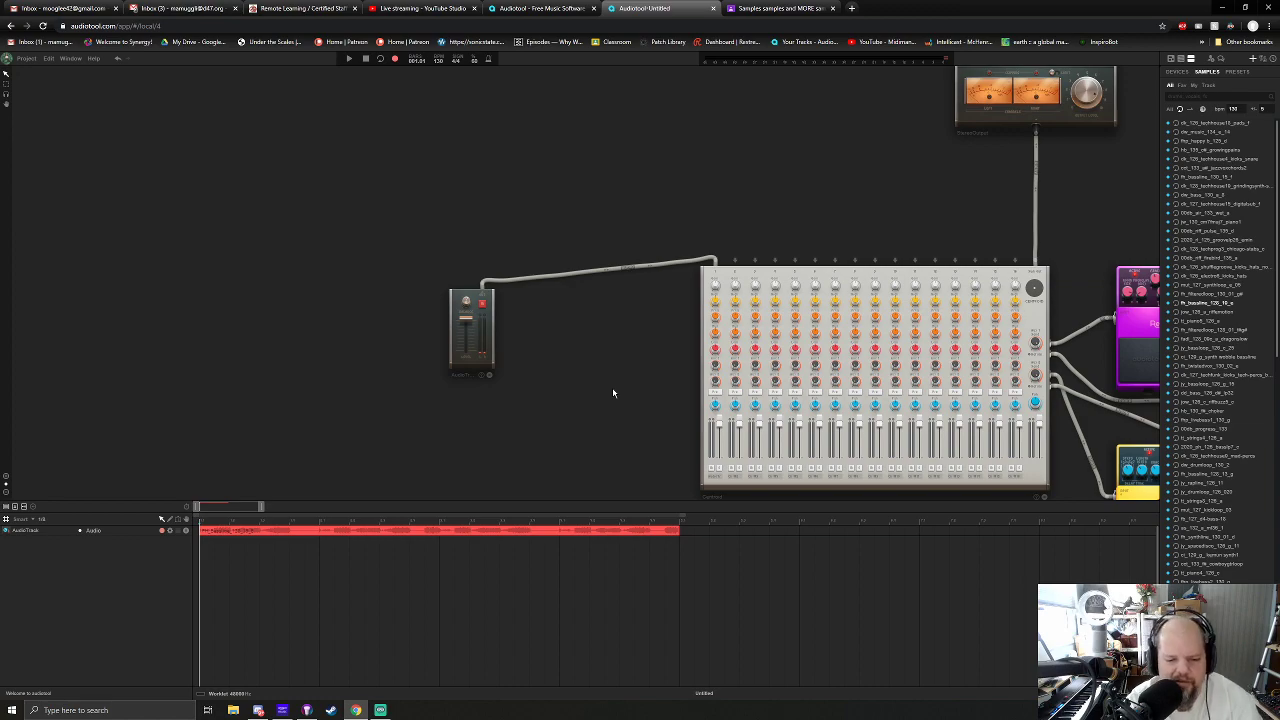
Switch to Streamlabs OBS, show the Webcam only scene for a while, and return to Audiotool with Scene selected.
click(380, 710)
click(478, 370)
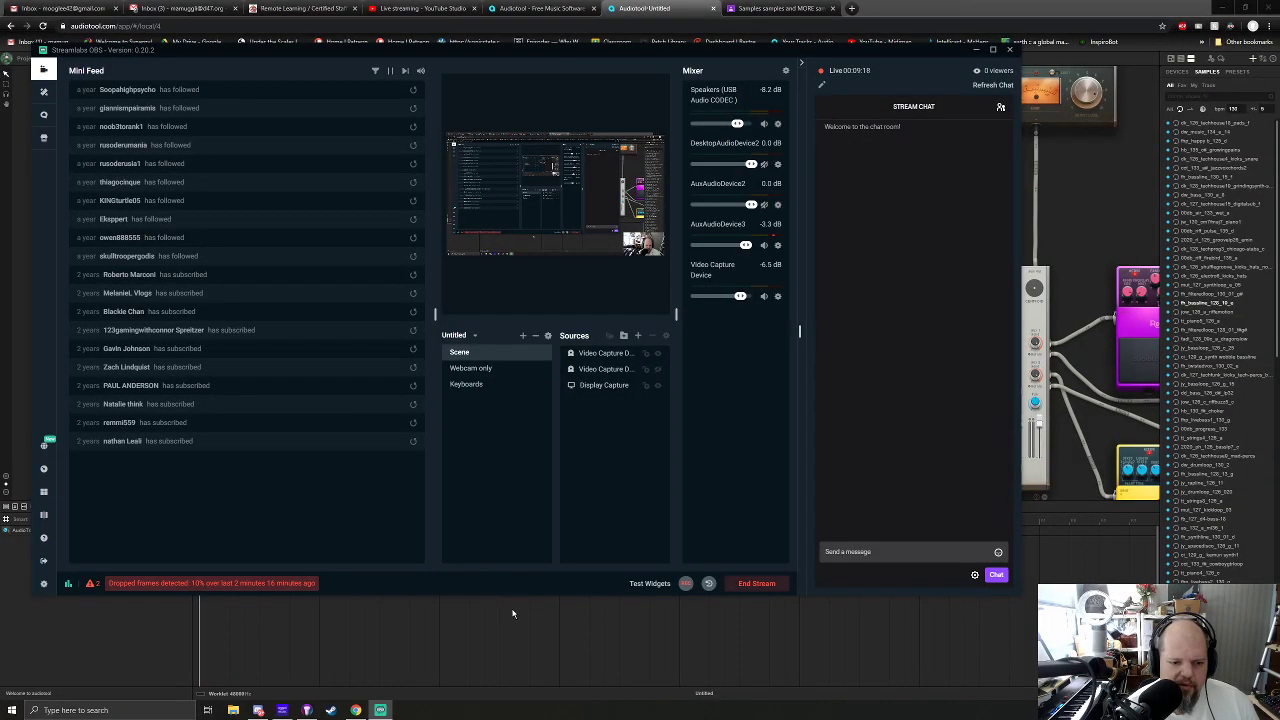
click(512, 613)
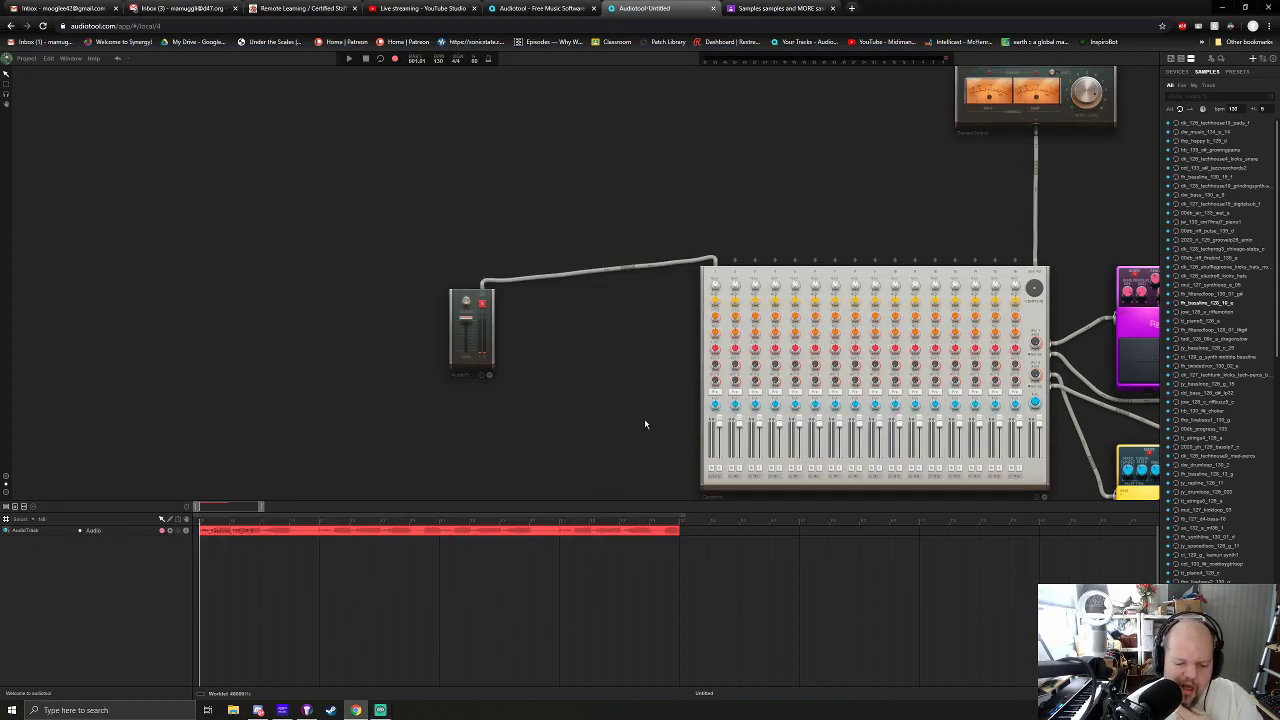
Play the bassline loop through the mixer and adjust the height of the timeline area.
drag(640, 418, 587, 375)
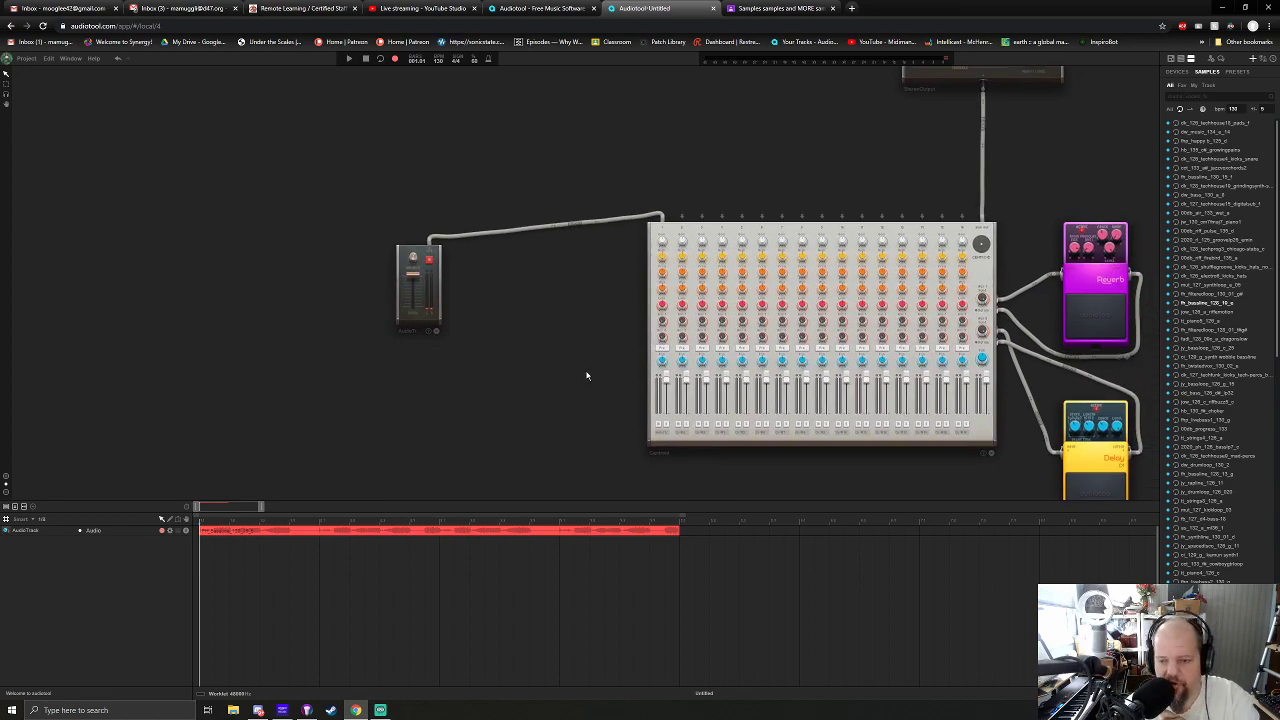
key(space)
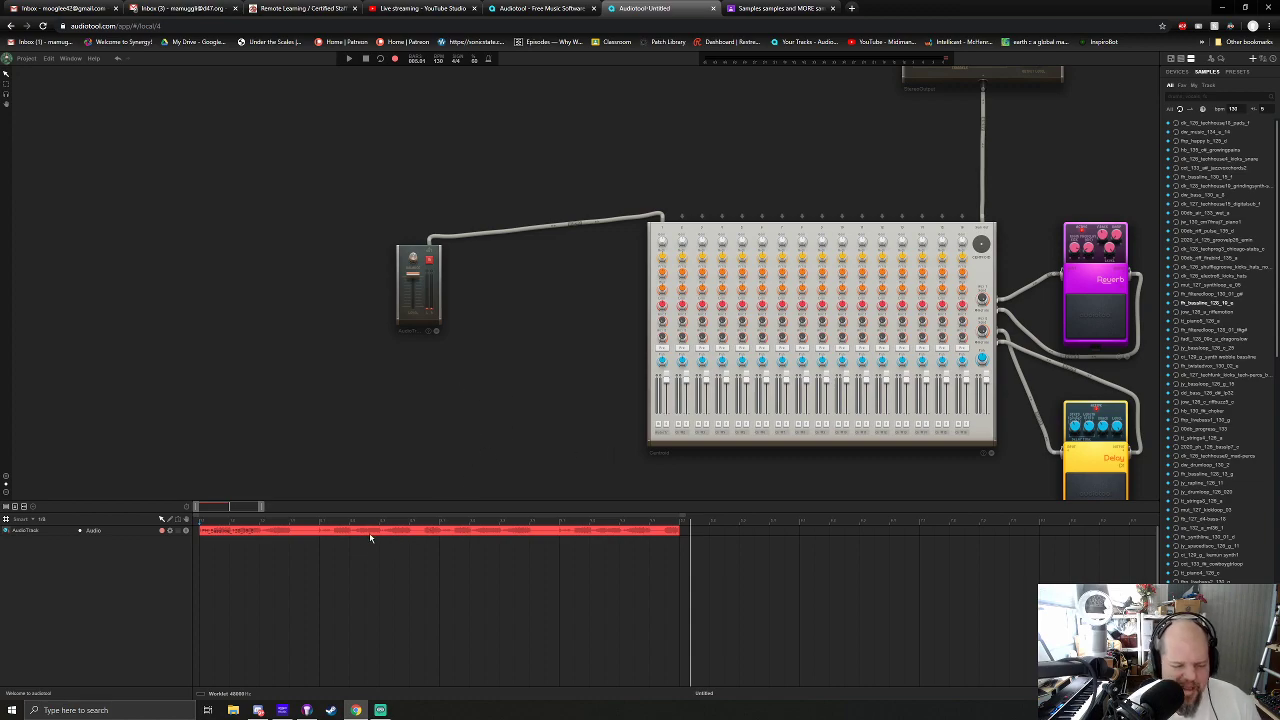
drag(416, 499, 485, 263)
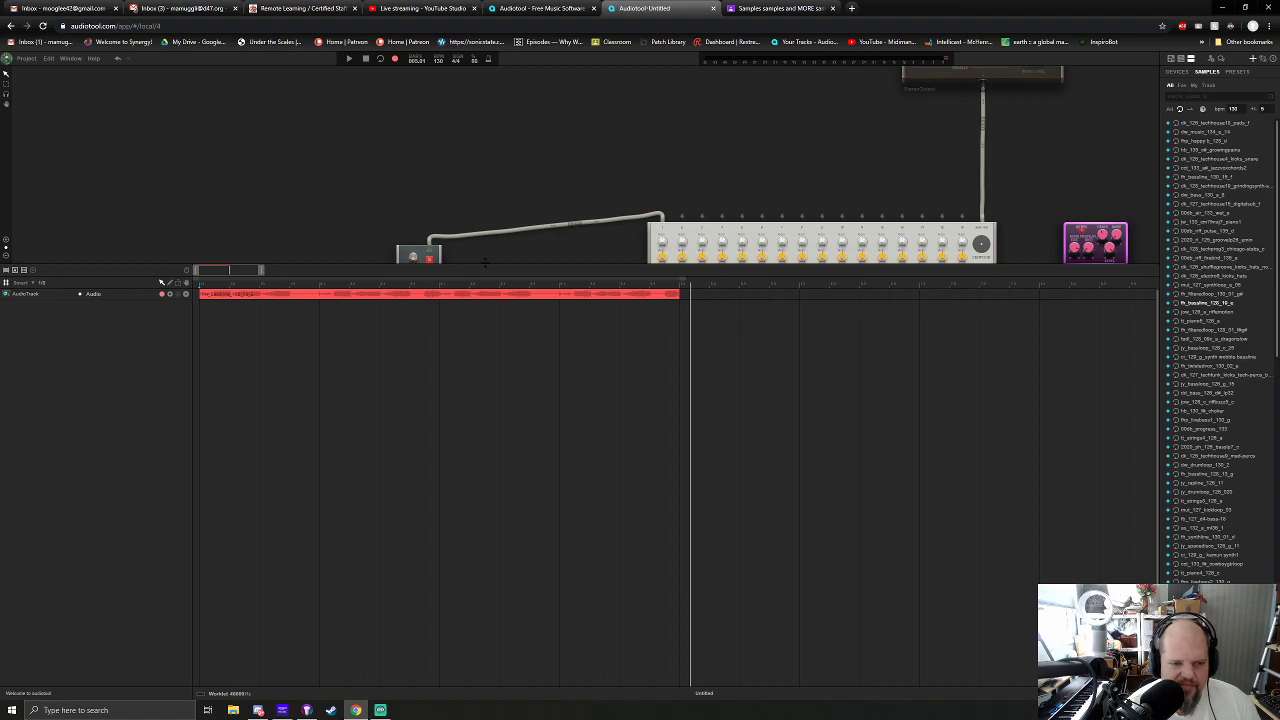
double_click(483, 265)
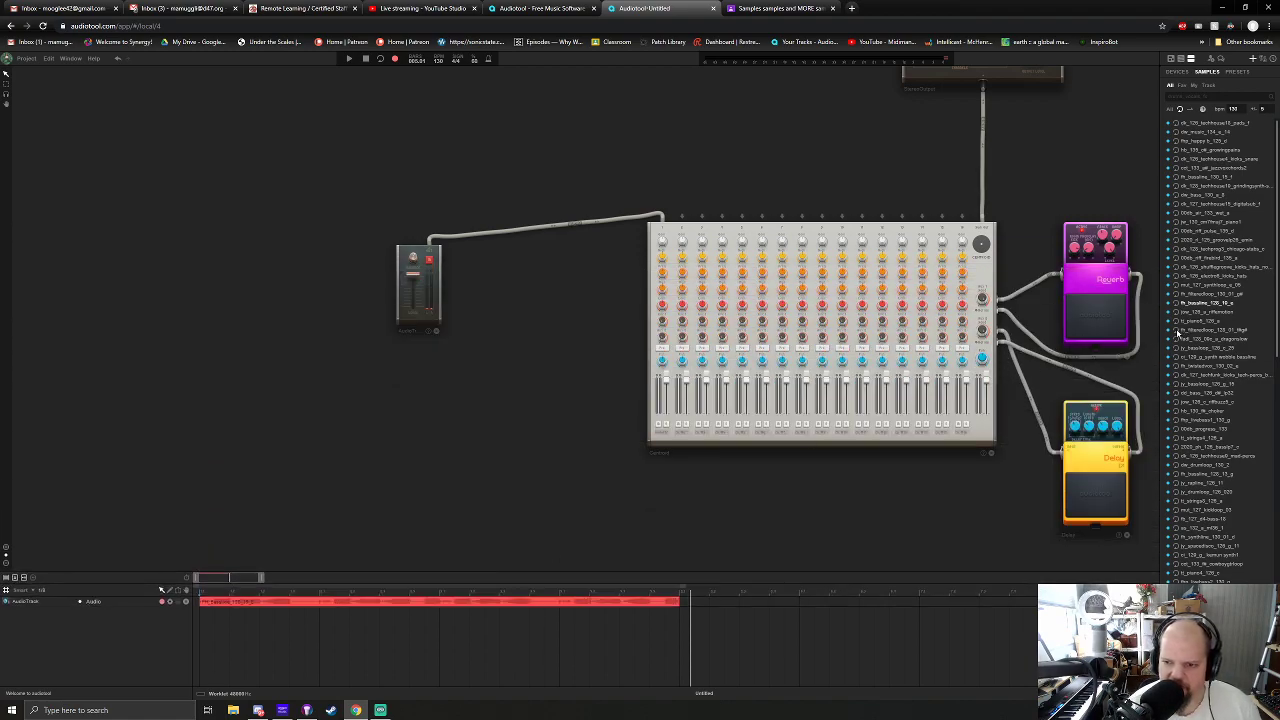
Preview several more loops from the sample library, and add the groovelp28 loop as a second audio track above the bassline device.
click(1176, 357)
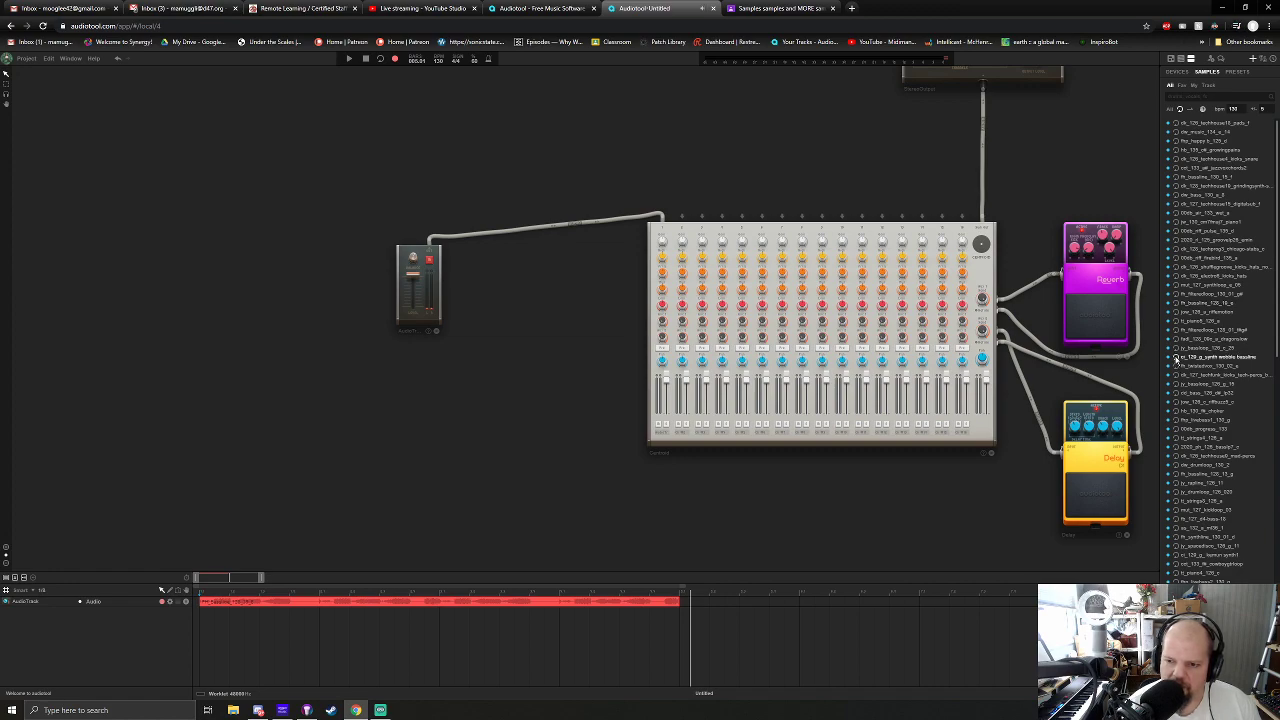
click(1177, 348)
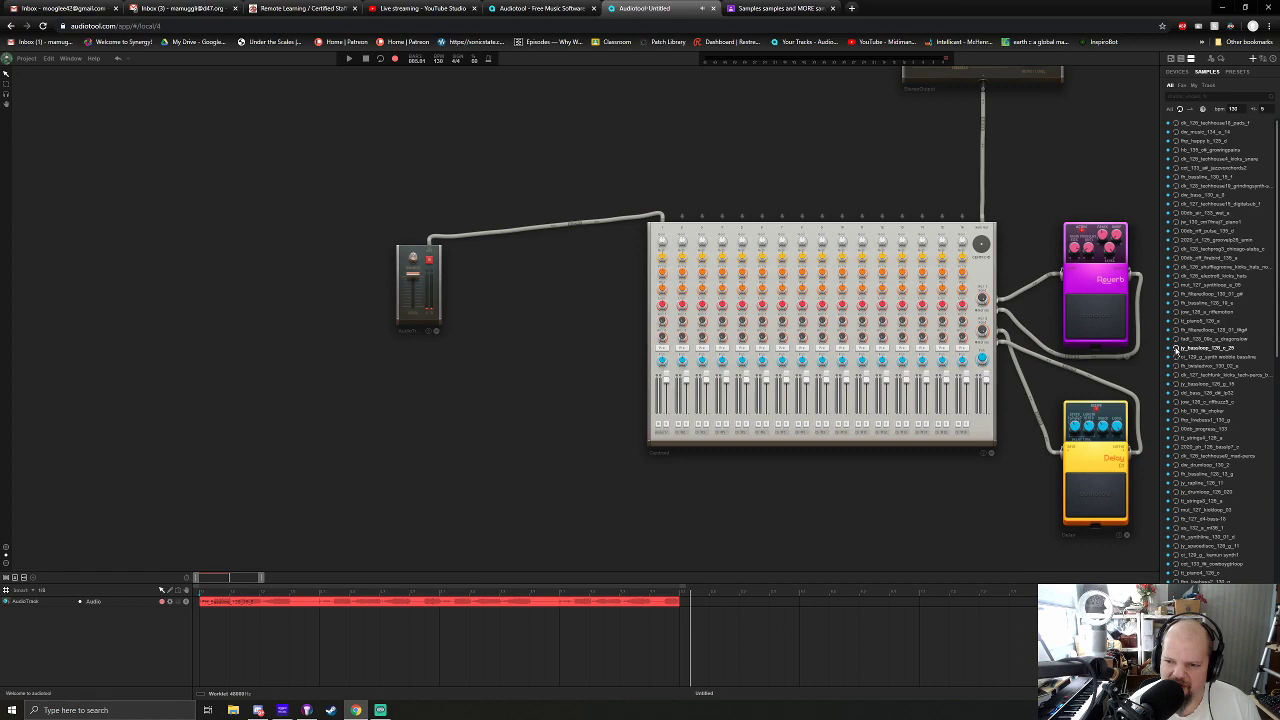
click(1176, 340)
click(1176, 241)
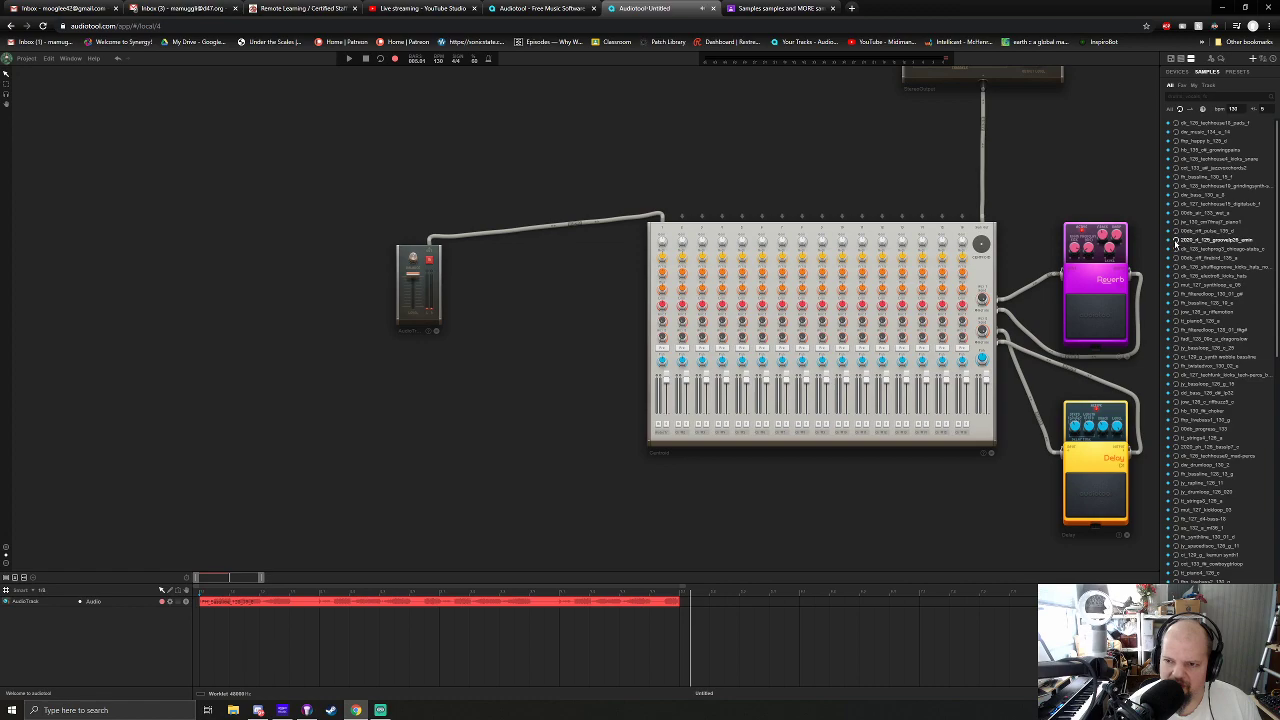
drag(1176, 241, 551, 251)
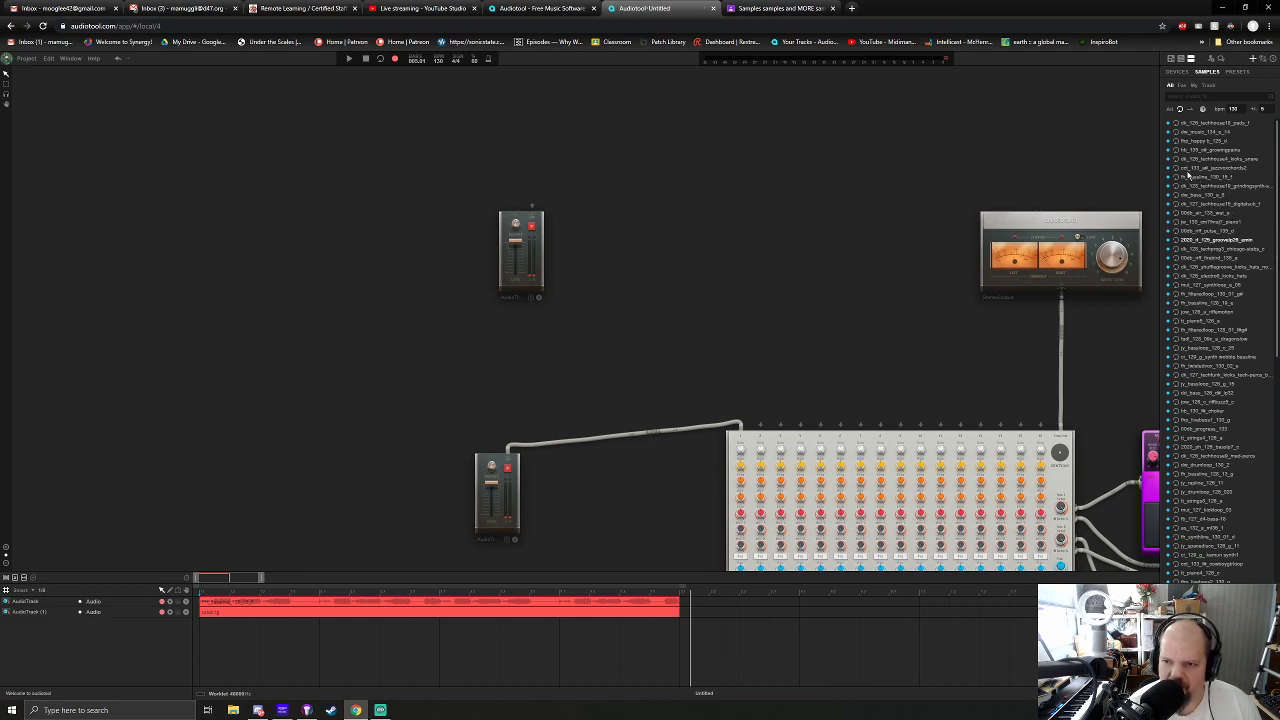
Preview the techhouse4 kicks and snare loop, and add it as a third audio track below the bassline device.
click(1177, 160)
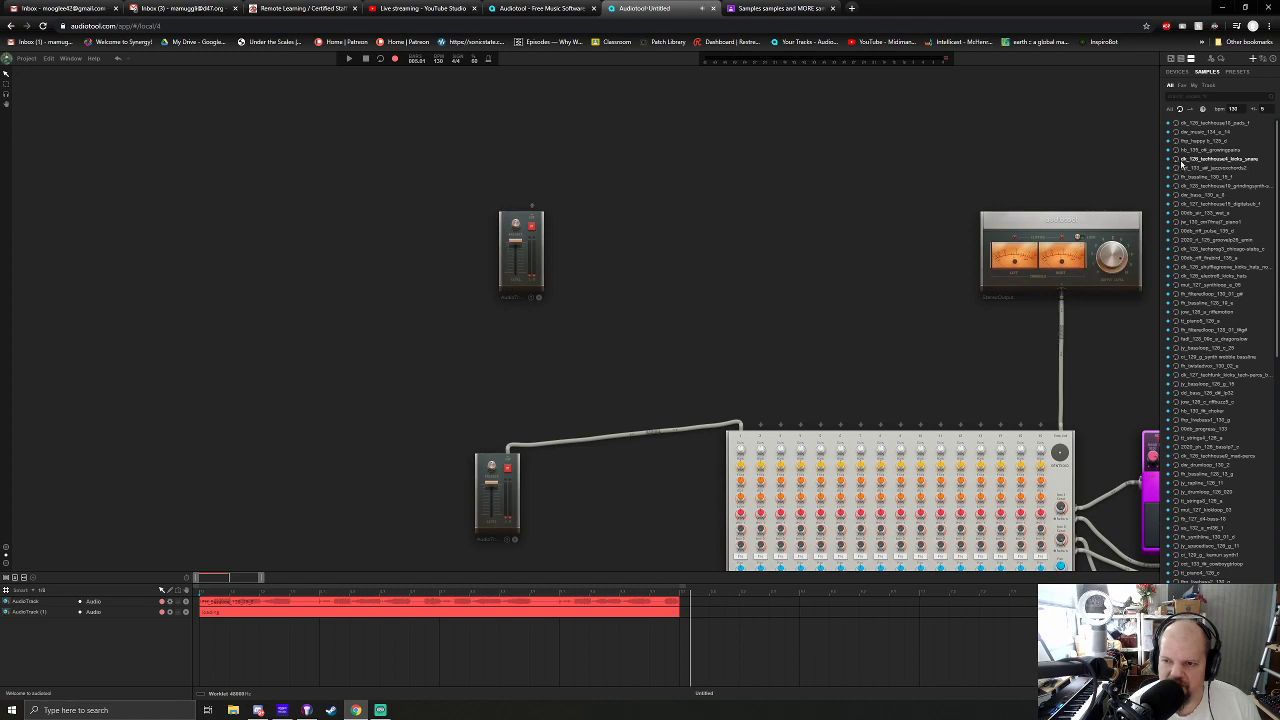
scroll(752, 377, down, 5)
drag(752, 377, 556, 410)
scroll(631, 397, up, 5)
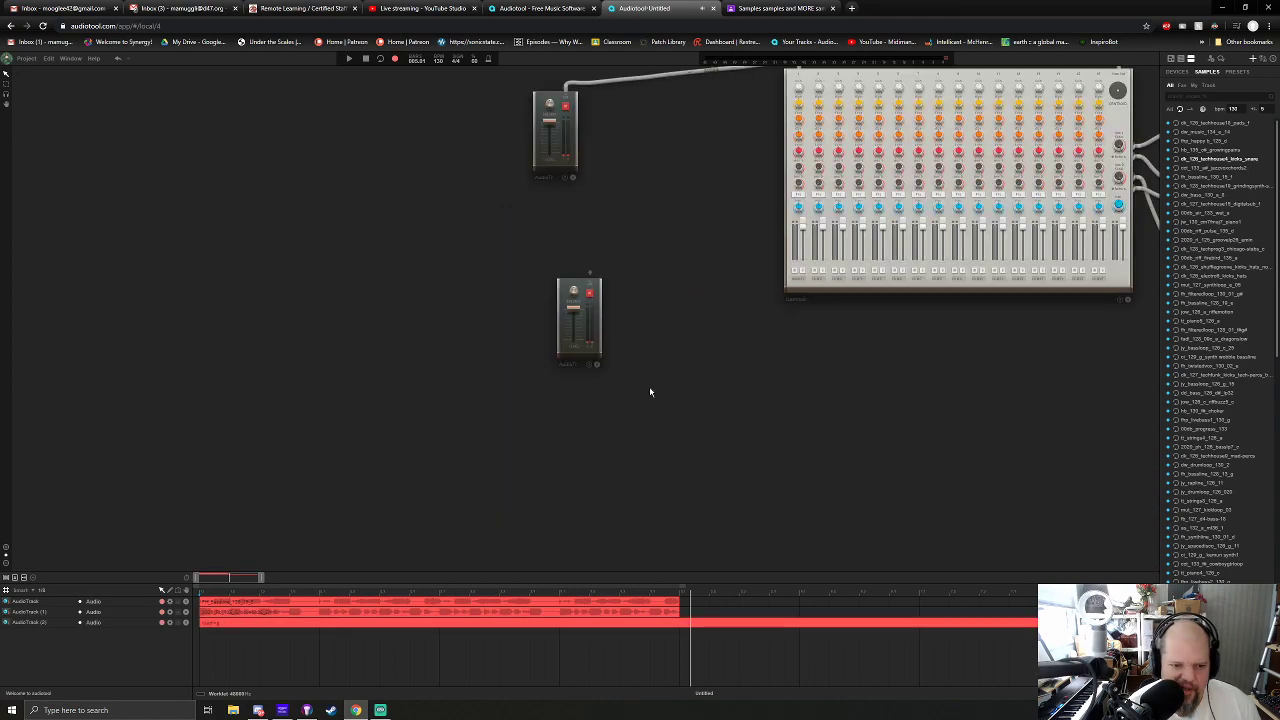
Cable the kicks and snare device to mixer channel 2 and the groovelp28 device to channel 3.
drag(540, 342, 766, 130)
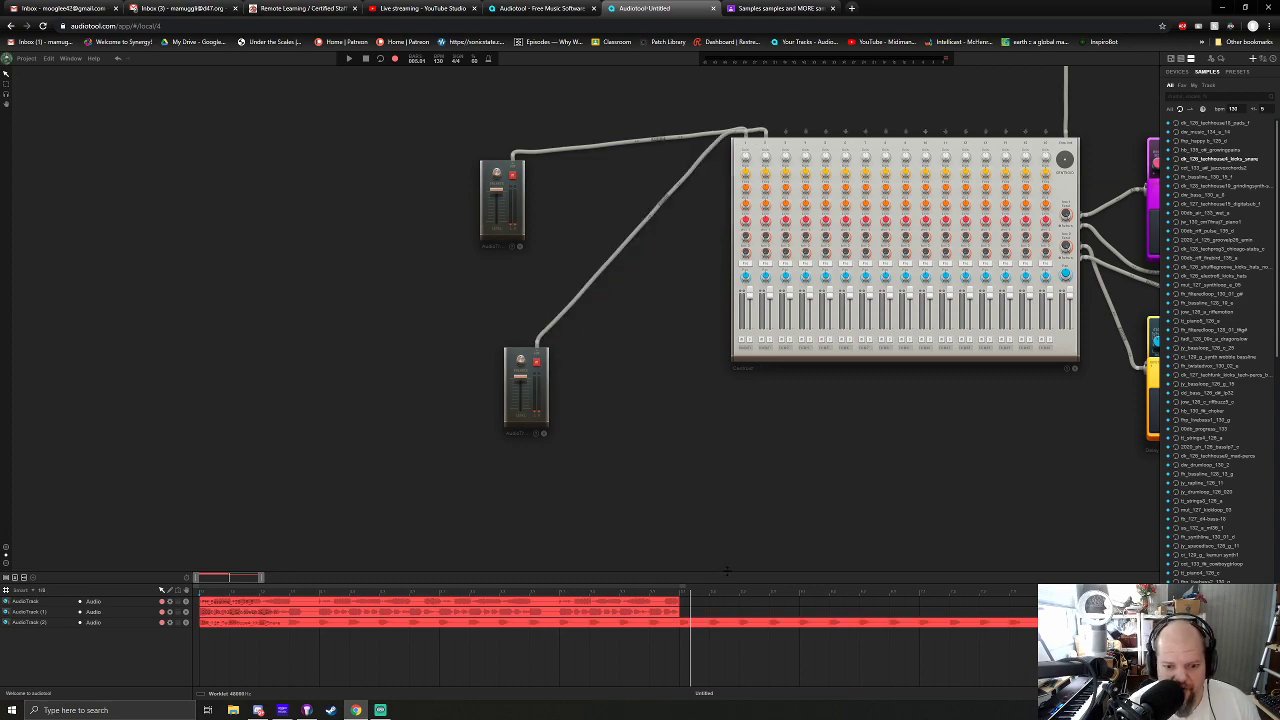
drag(727, 571, 750, 511)
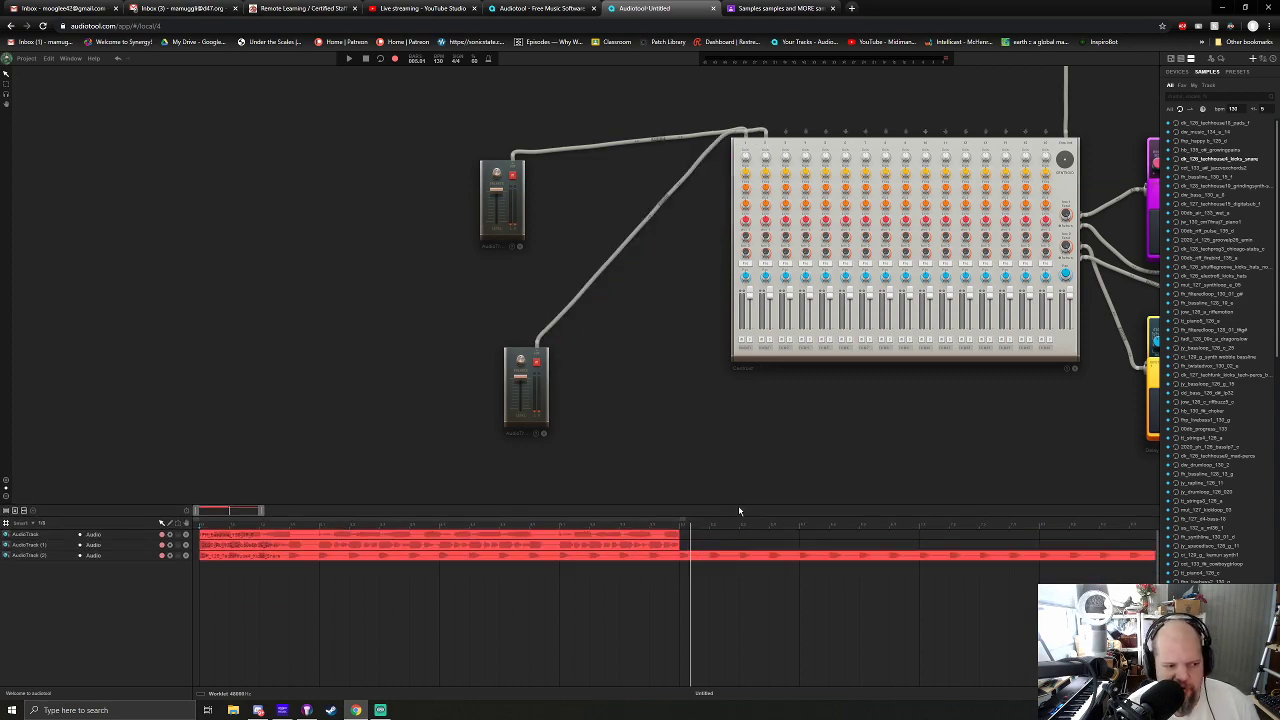
scroll(546, 289, up, 6)
drag(490, 229, 739, 447)
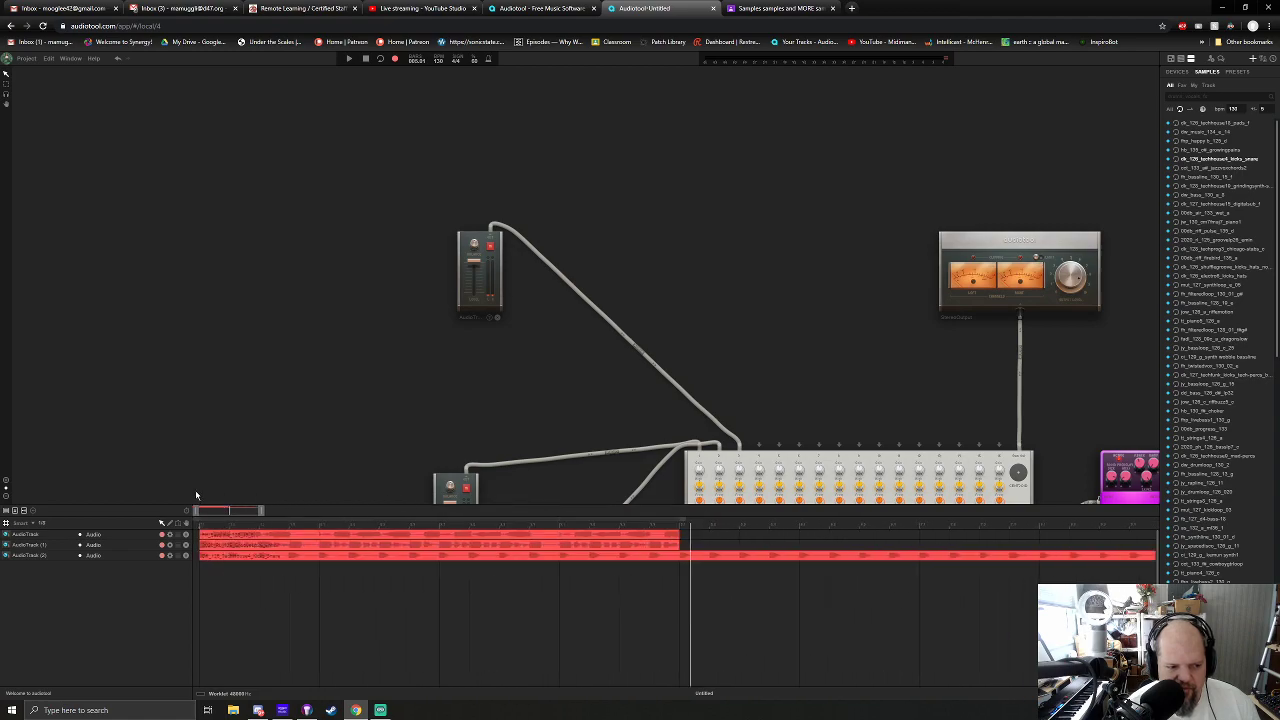
Move the first two tracks' regions past the end of the kicks and snare region, and turn on loop playback.
scroll(487, 605, down, 5)
drag(495, 588, 343, 556)
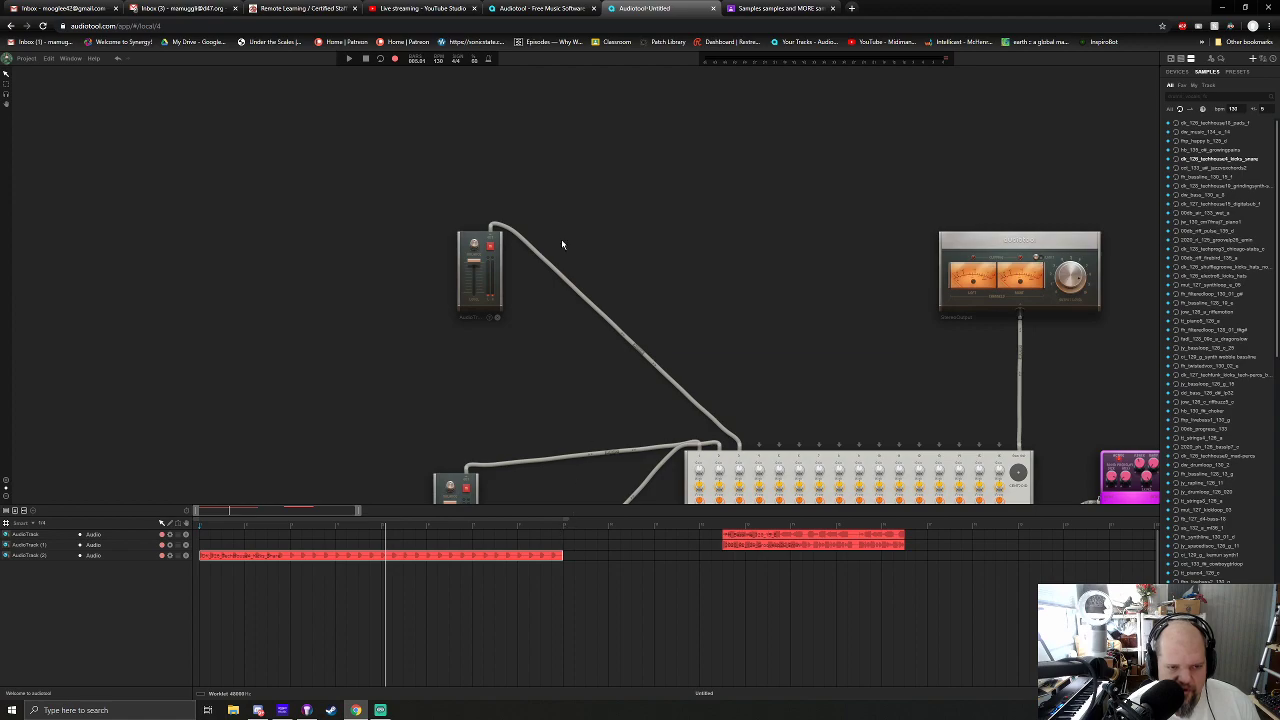
click(380, 59)
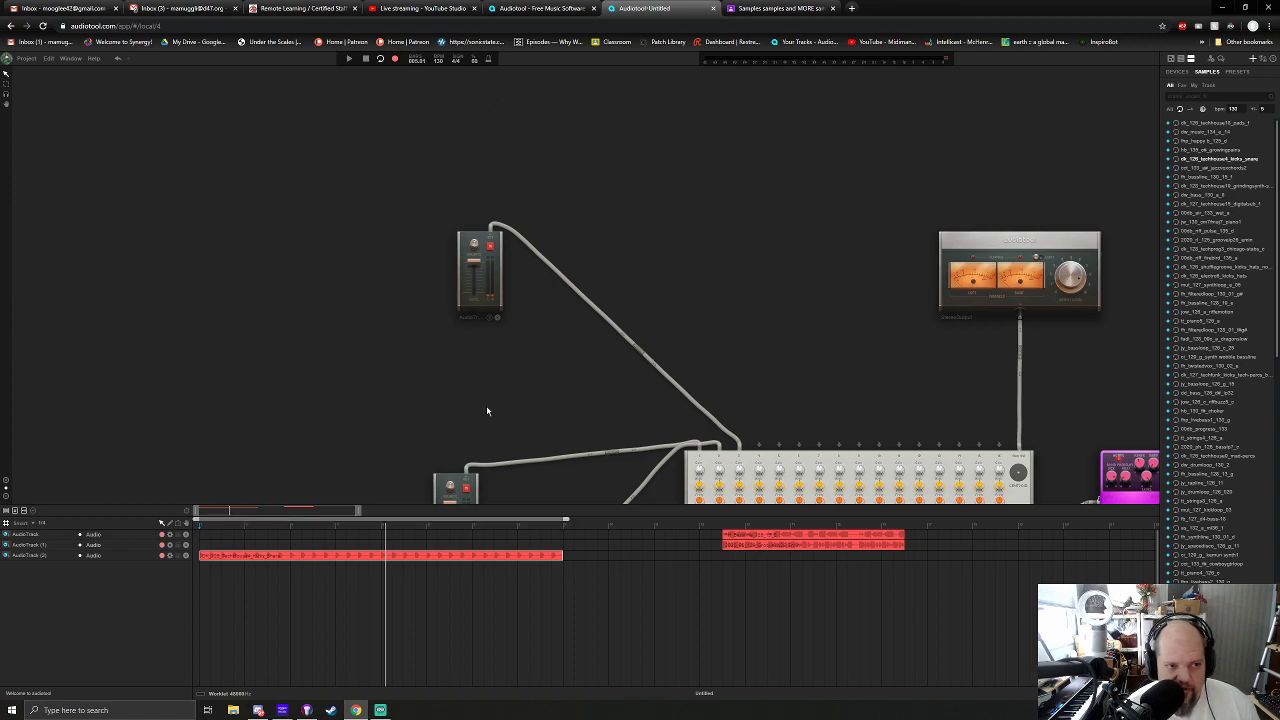
Open the kicks and snare region's waveform in an enlarged timeline, fit its 8 bars to the view and play it.
drag(603, 517, 634, 327)
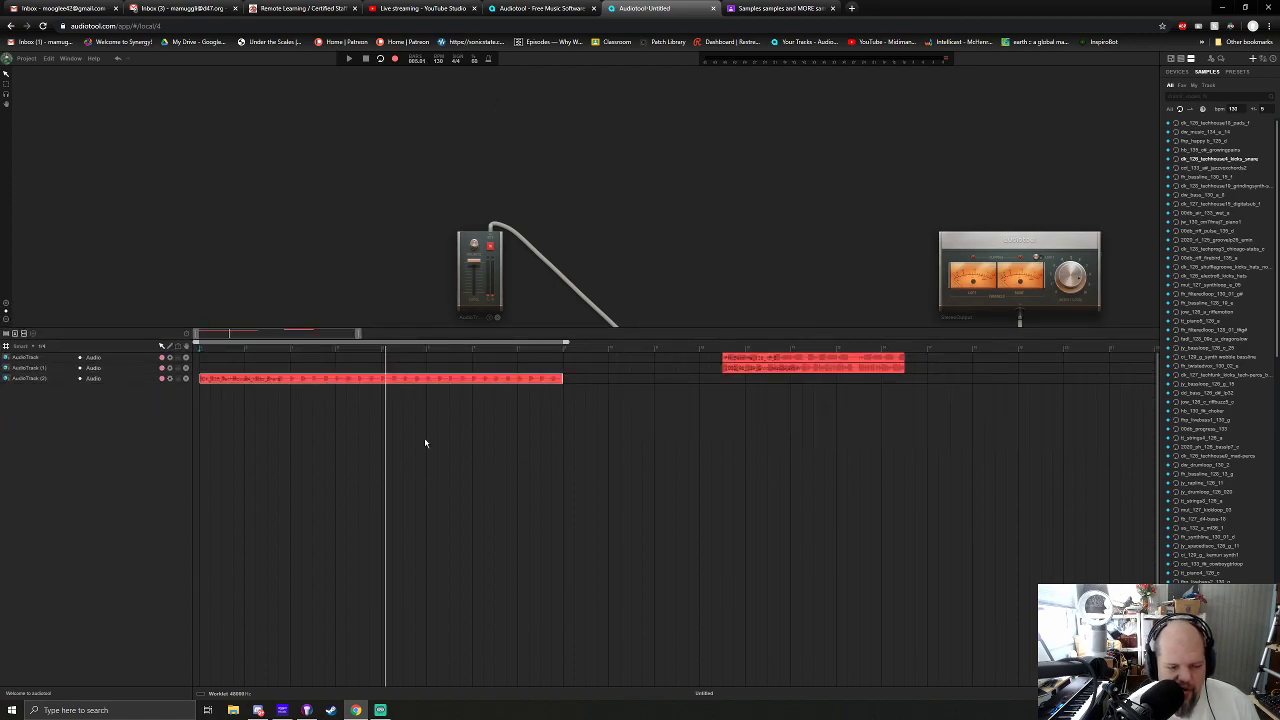
double_click(372, 380)
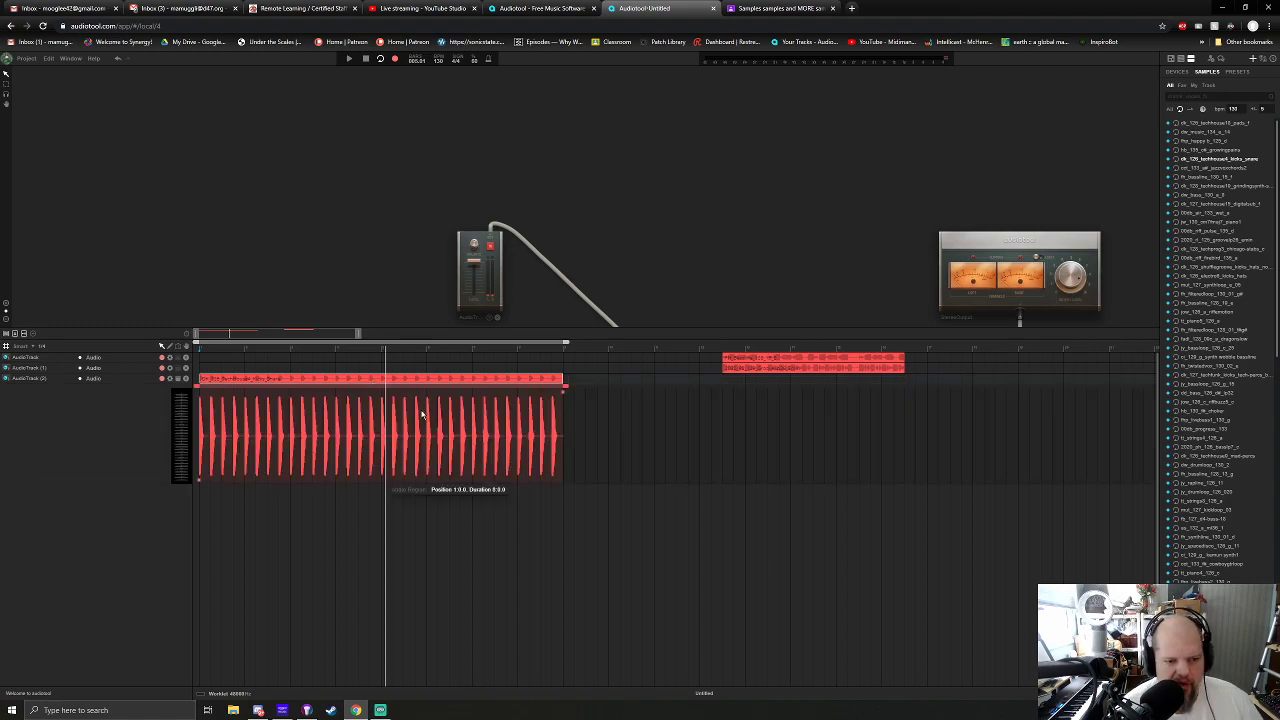
drag(357, 335, 270, 340)
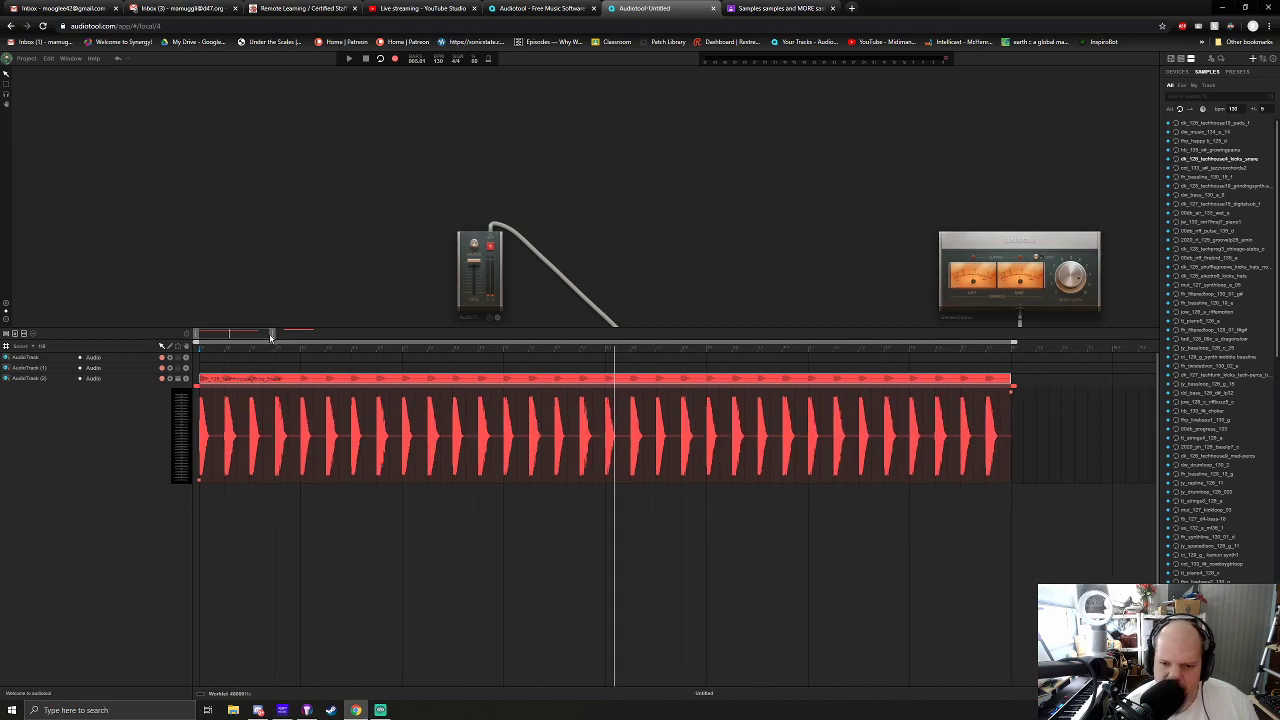
key(space)
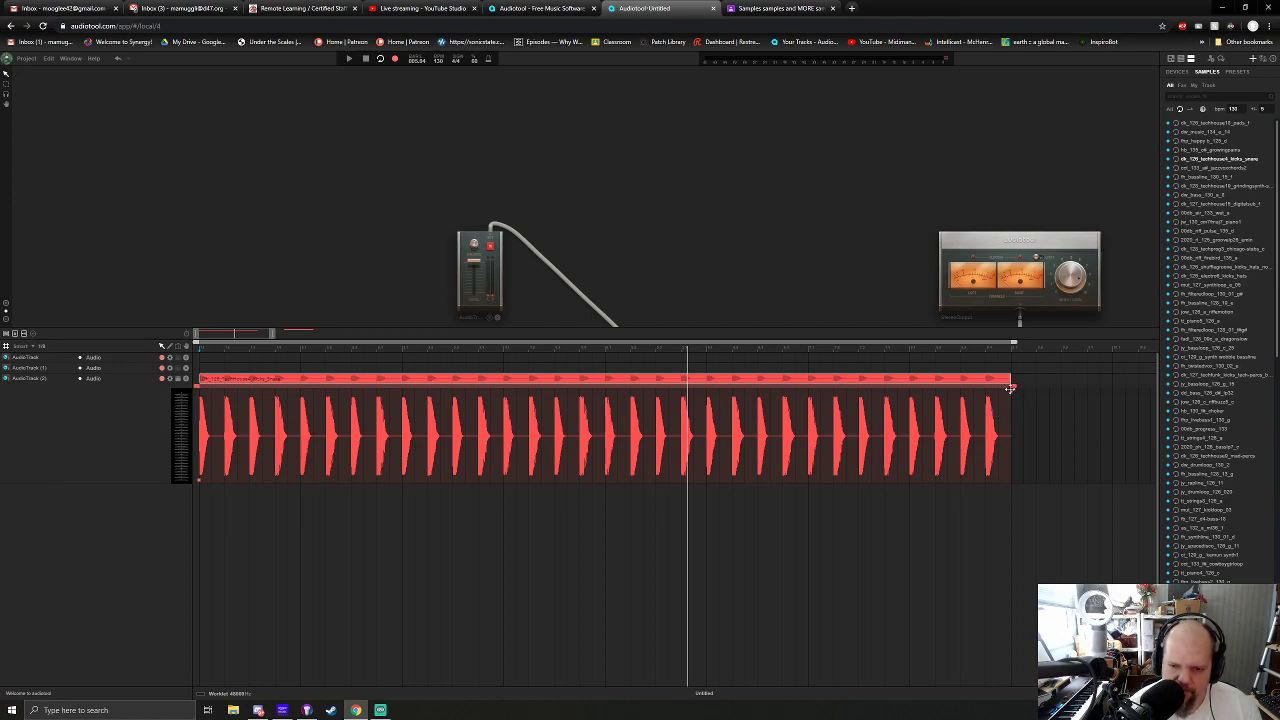
Try shorter repeat lengths for the kicks and snare region during playback, and restore the repeat to the full region.
drag(1013, 385, 218, 411)
key(space)
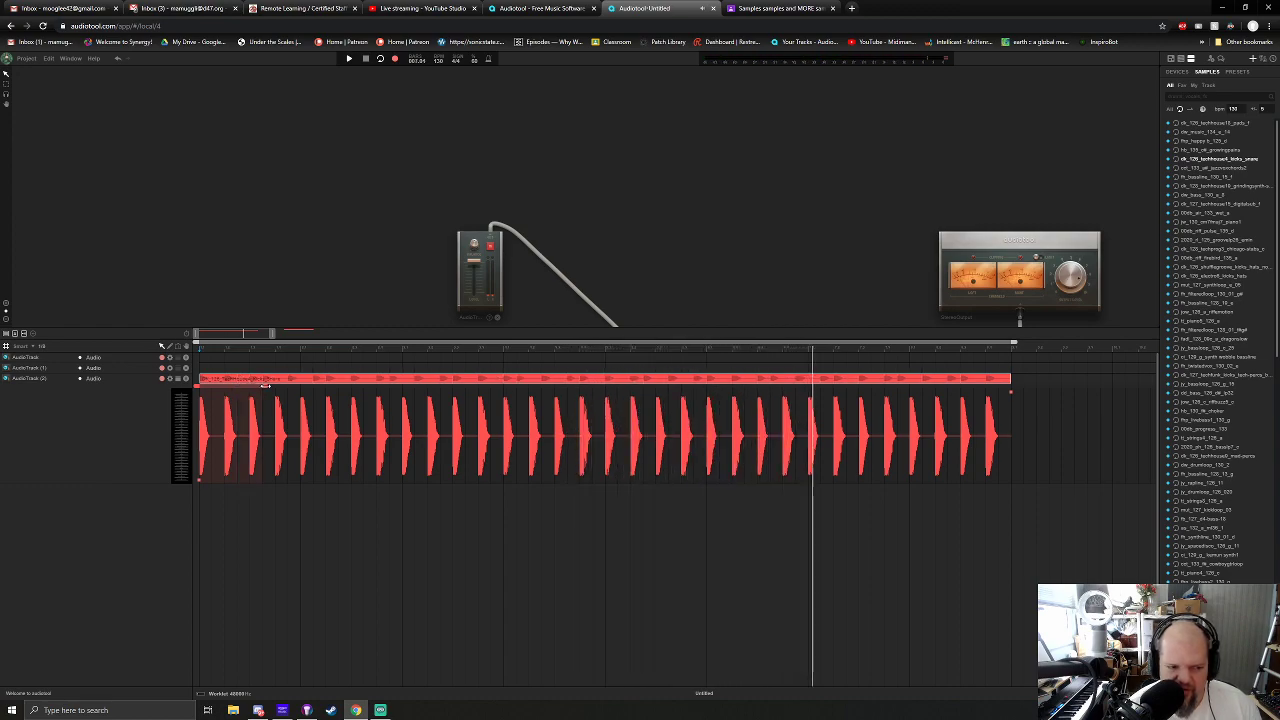
key(space)
drag(276, 383, 1010, 411)
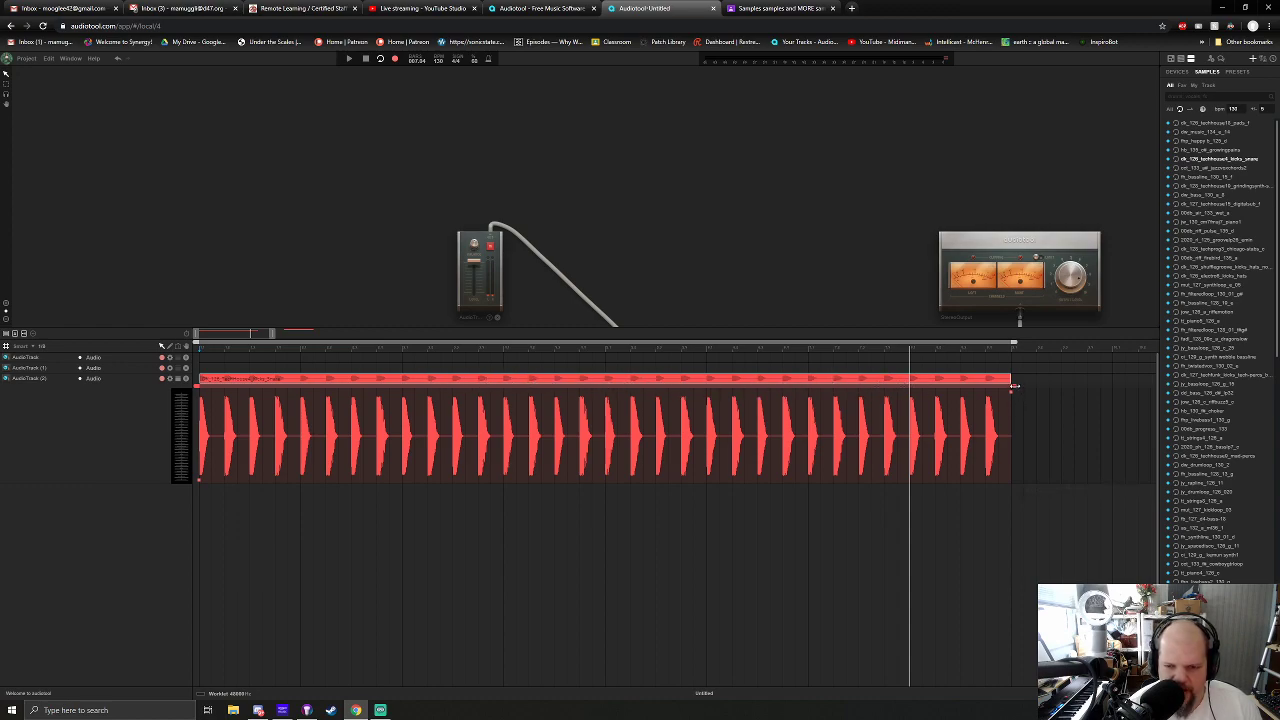
Shorten the kicks and snare region's repeat to part of the first beat, play it, and extend the repeat to one bar.
drag(1013, 385, 213, 395)
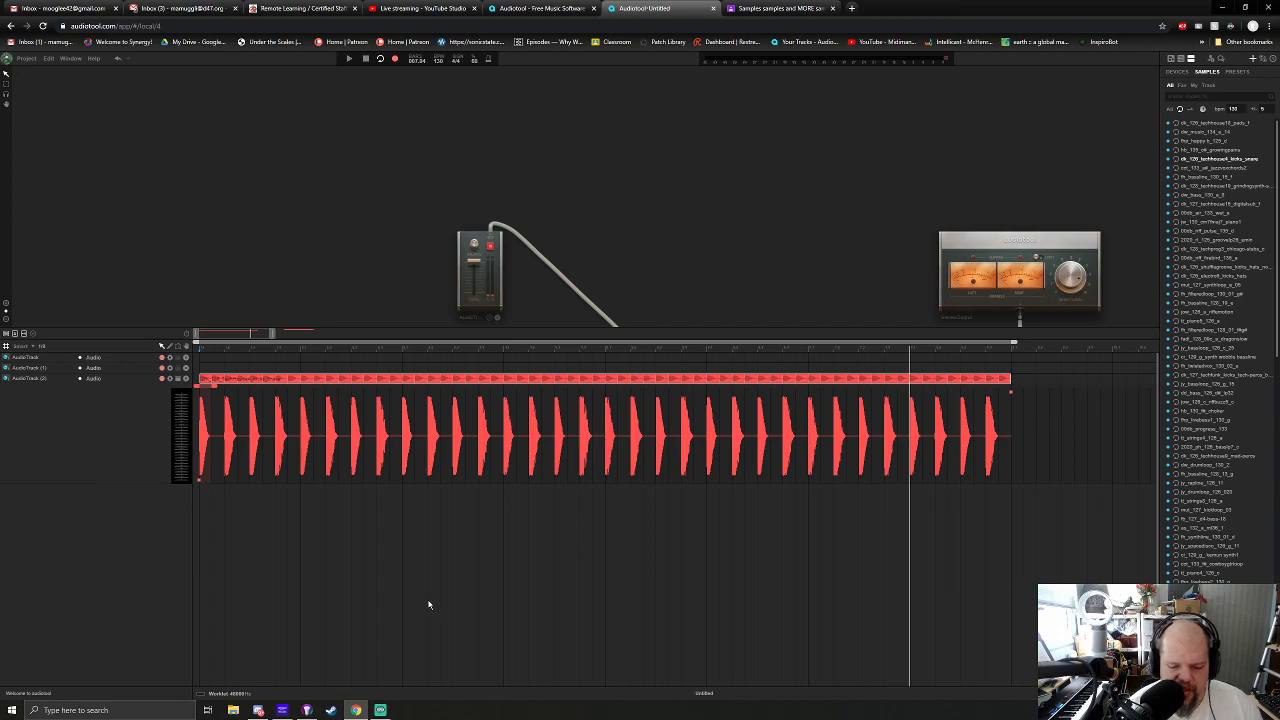
key(space)
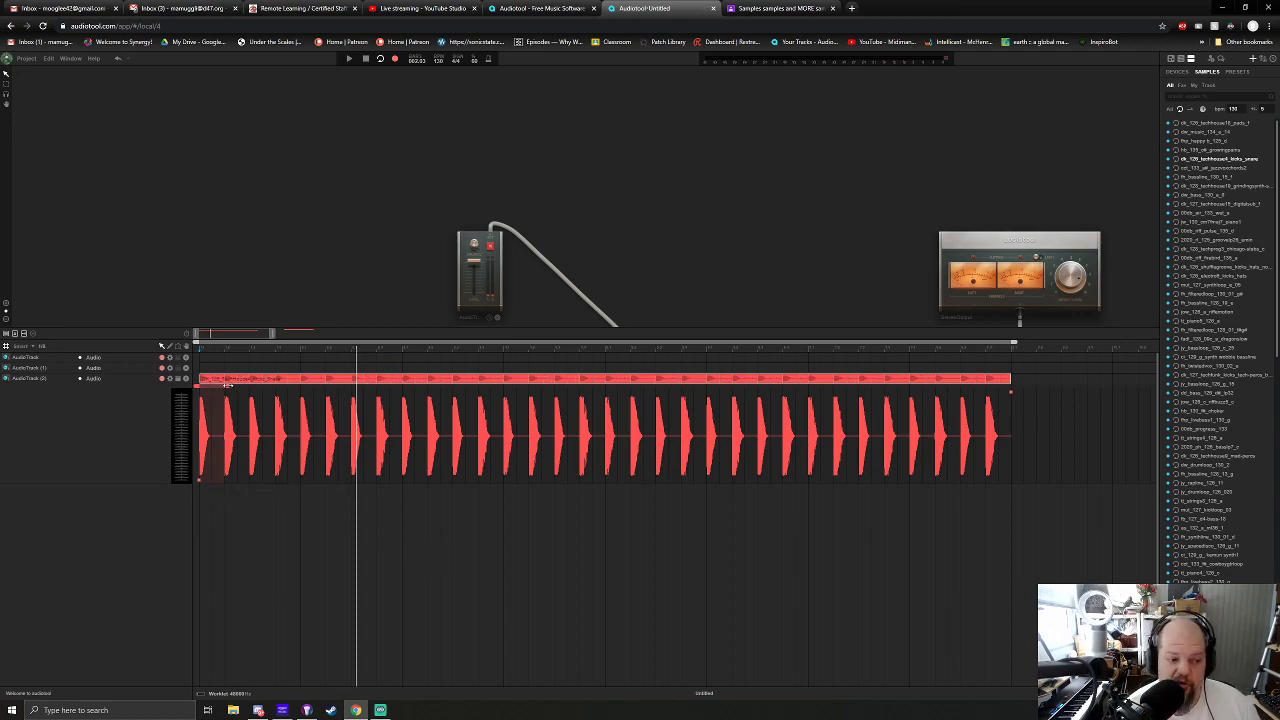
drag(228, 383, 306, 381)
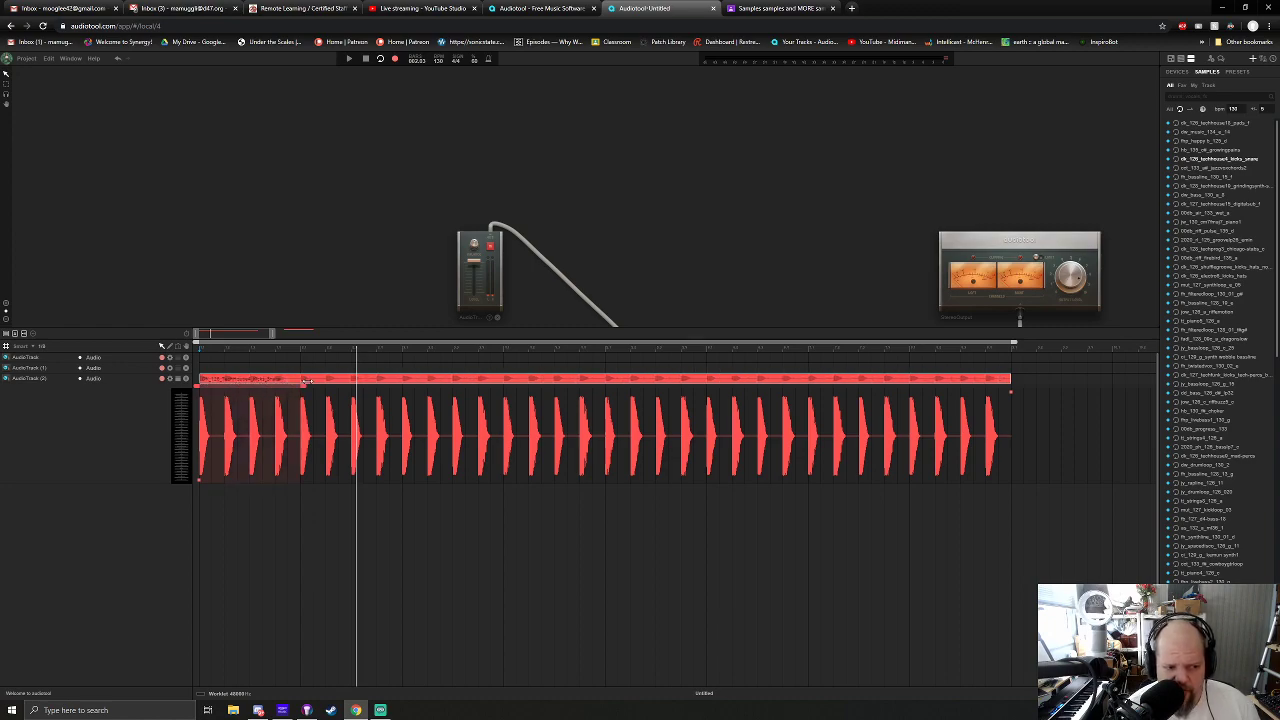
Set the timeline snap to 1/32, shorten the kicks and snare region's repeat to the start of the first kick, and play it.
click(34, 348)
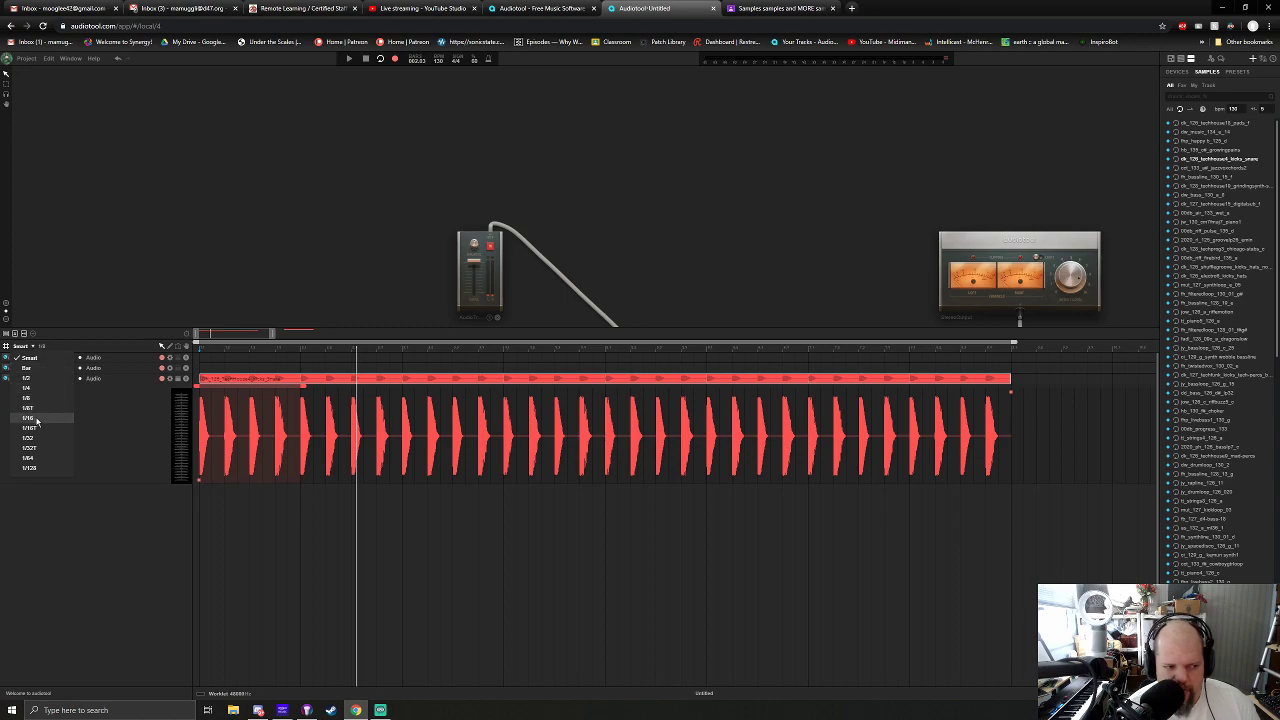
click(30, 438)
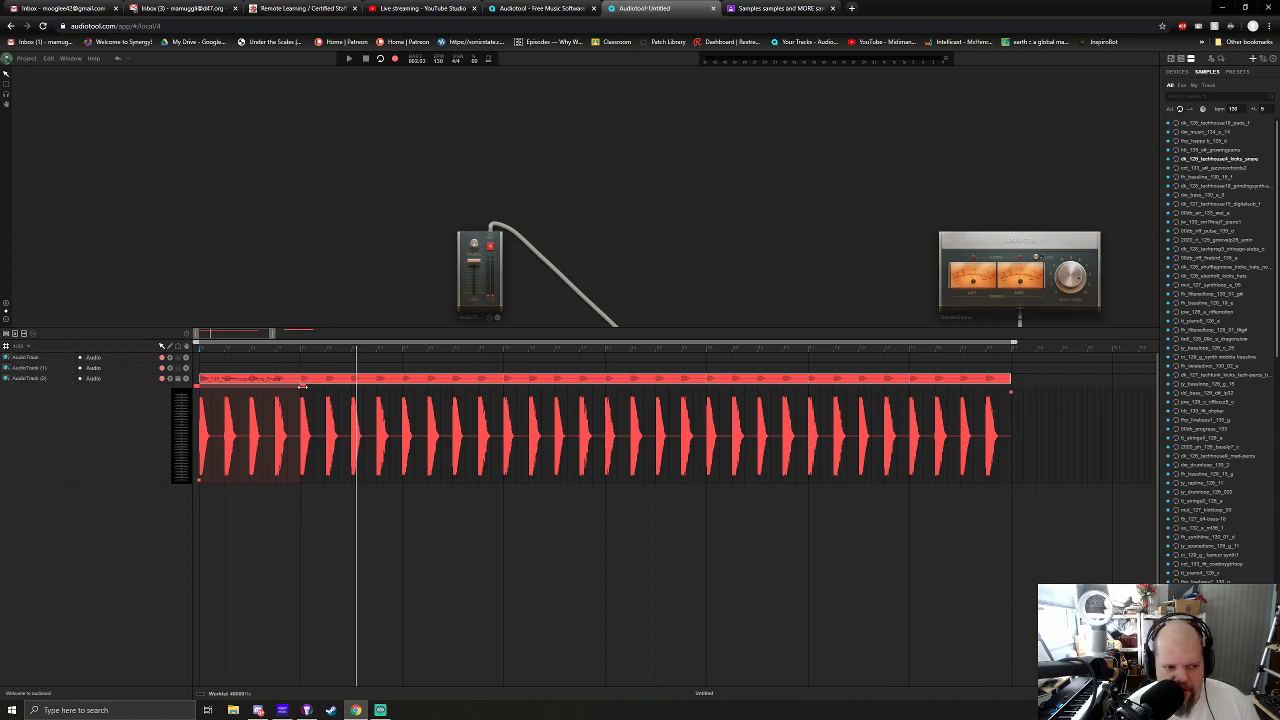
drag(302, 384, 204, 386)
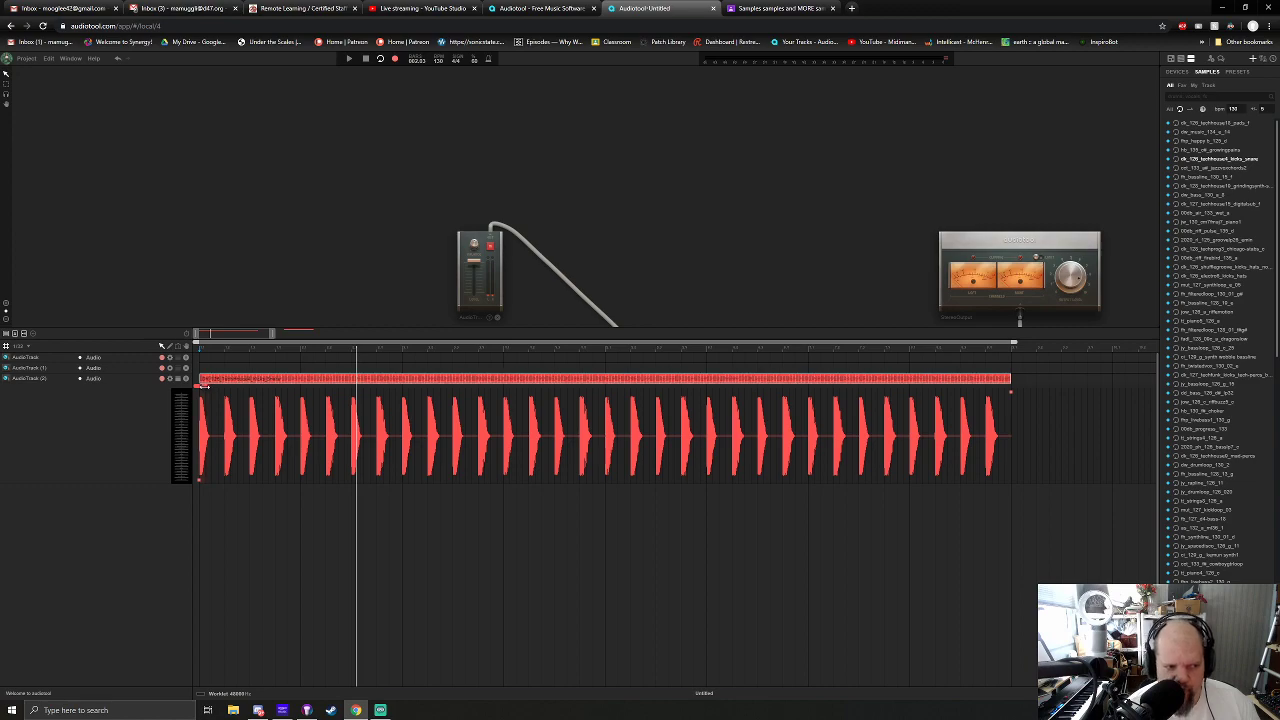
key(space)
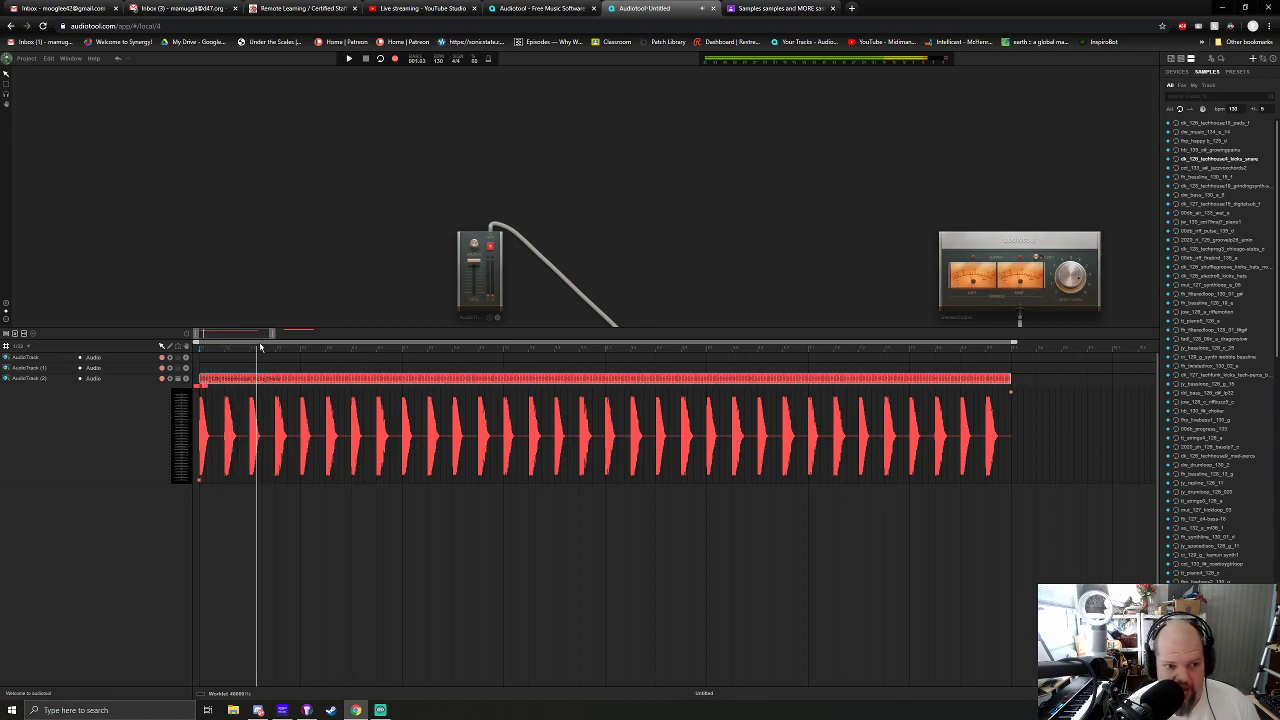
Extend the kicks and snare region's repeat to cover the first two beats.
key(space)
drag(273, 335, 240, 358)
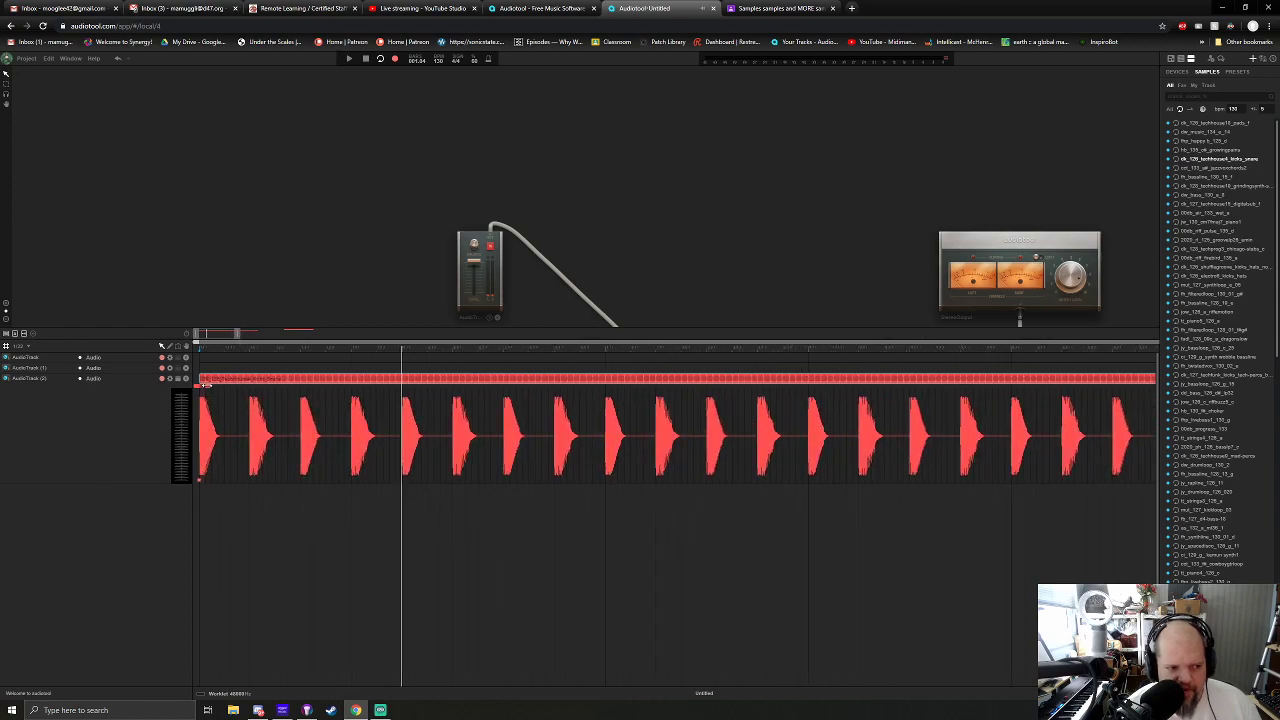
key(space)
key(space)
drag(273, 386, 303, 386)
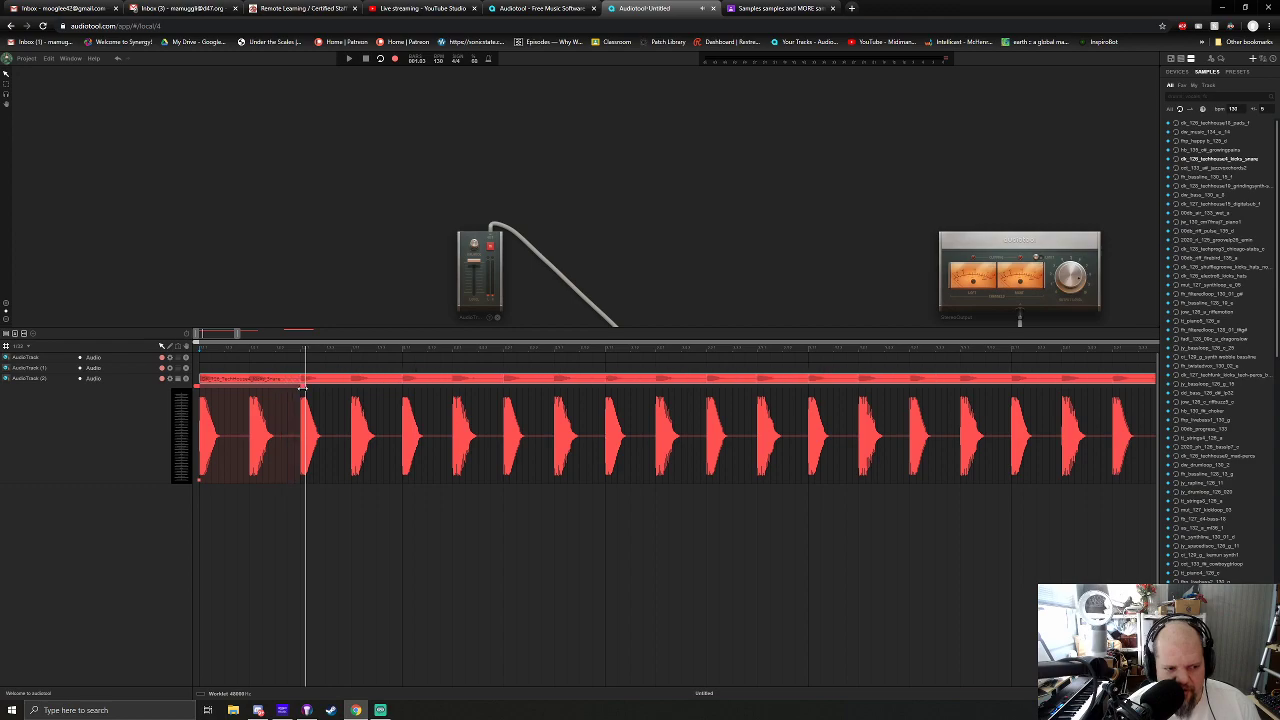
Try repeating only the second kick of the kicks and snare region, play it, and extend the repeat to about the first two beats.
drag(196, 386, 258, 386)
key(space)
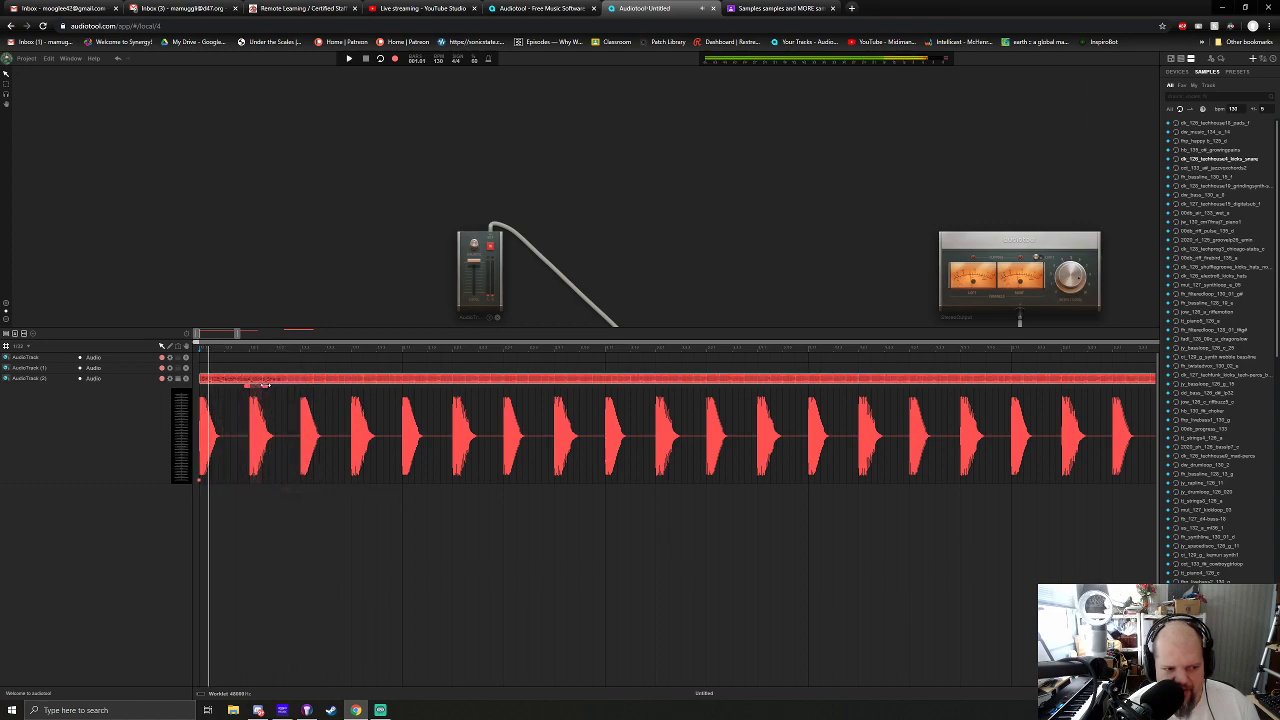
key(space)
mouse_move(262, 384)
mouse_down()
mouse_move(297, 384)
mouse_move(237, 387)
mouse_up()
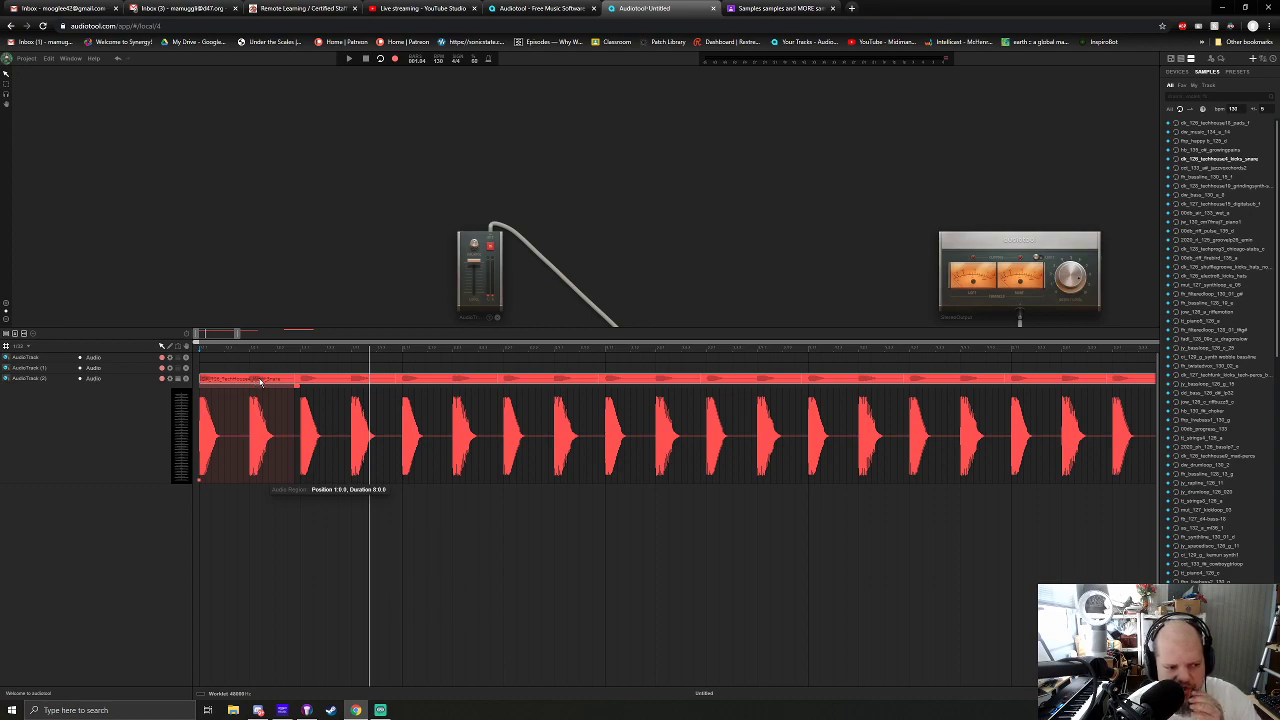
Try moving the kicks and snare region later on the timeline, and return it to bar 1.
drag(260, 381, 340, 381)
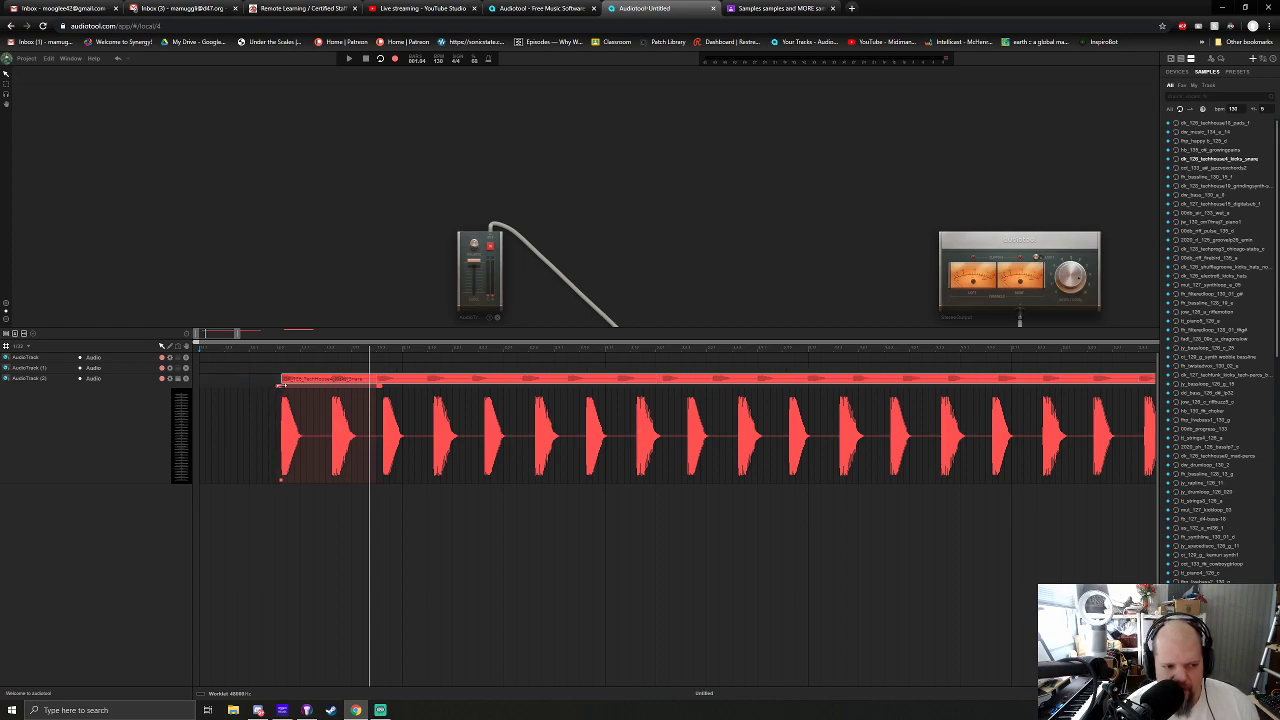
drag(404, 381, 272, 382)
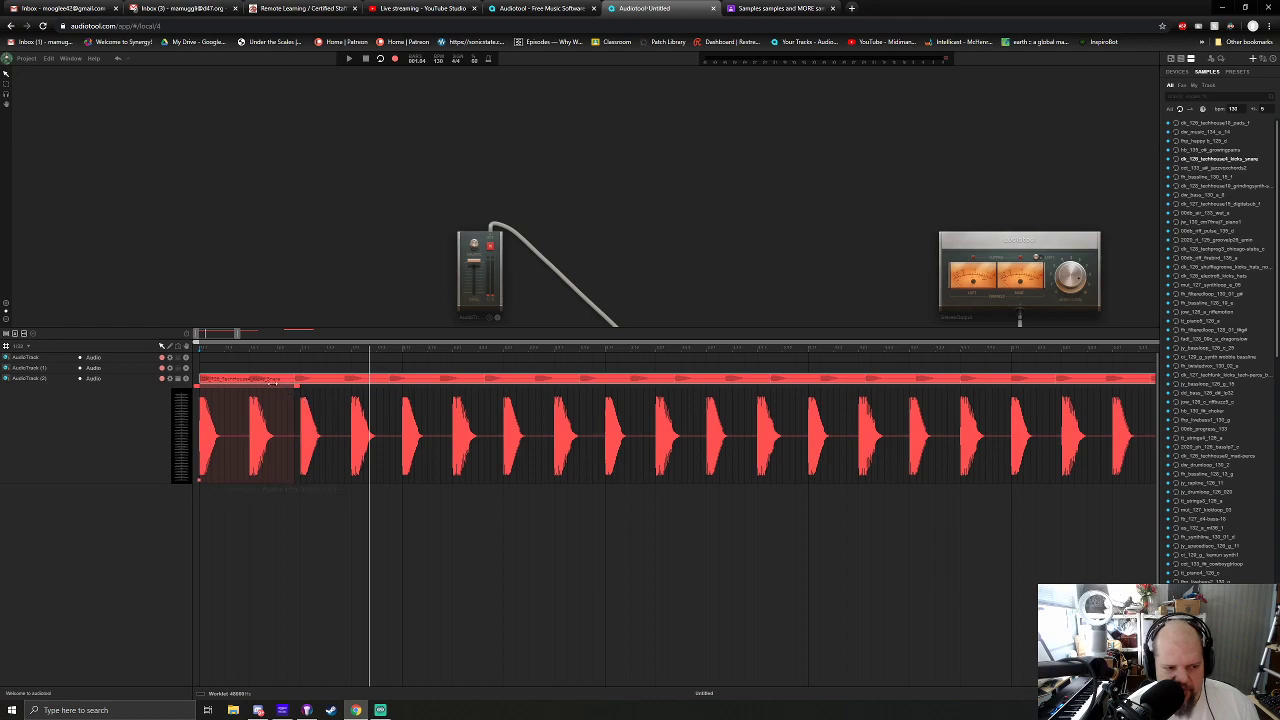
Set the timeline snap to Smart and extend the kicks and snare region's repeat to the full 8 bars.
click(40, 352)
click(22, 357)
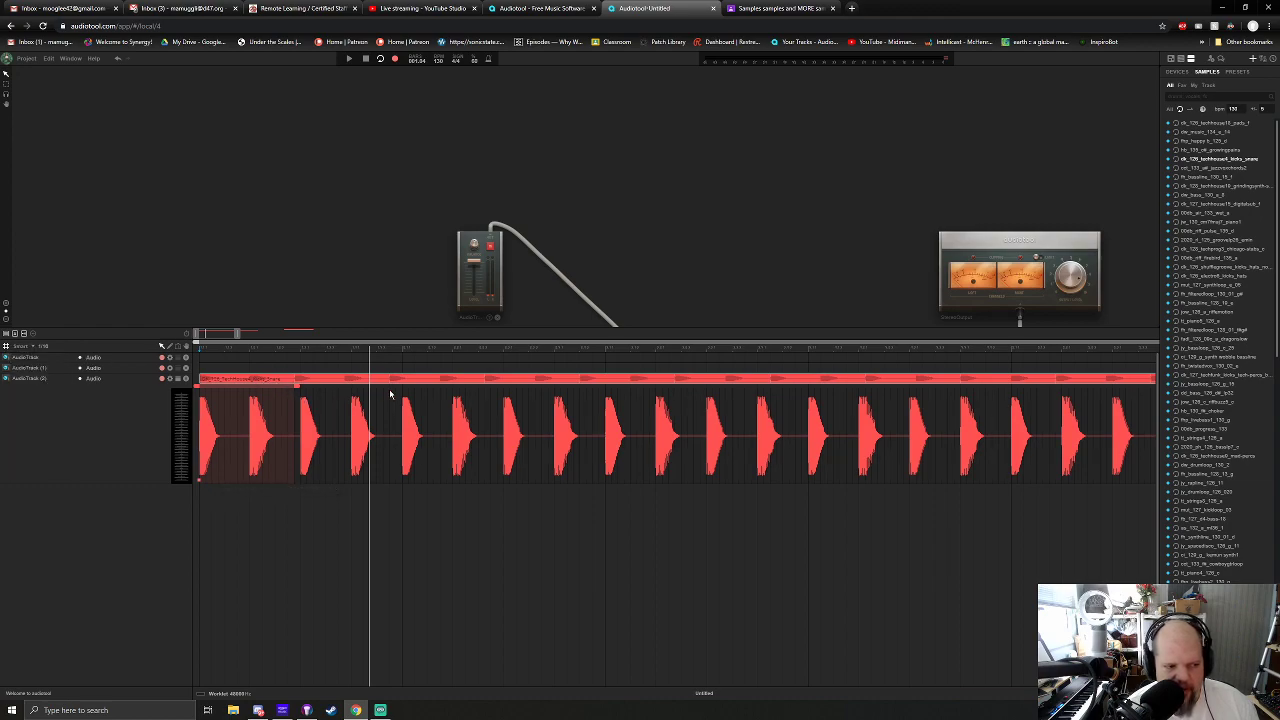
drag(237, 334, 266, 338)
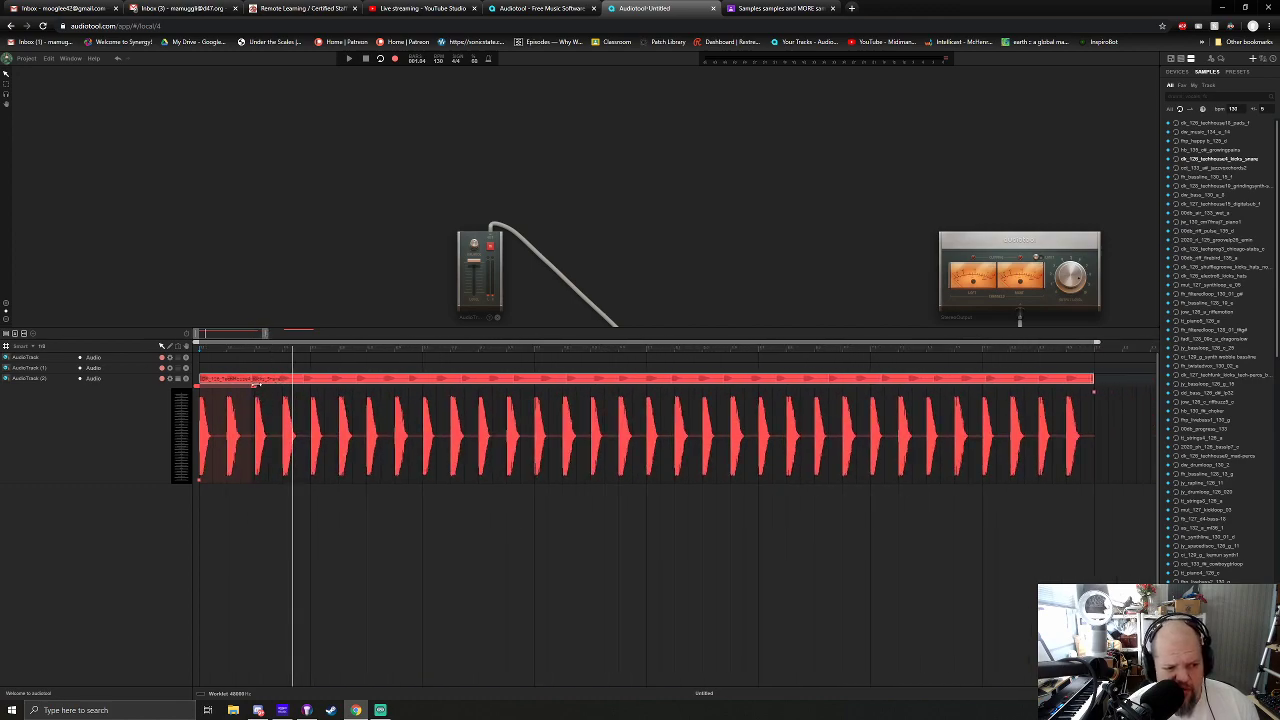
drag(256, 383, 1100, 405)
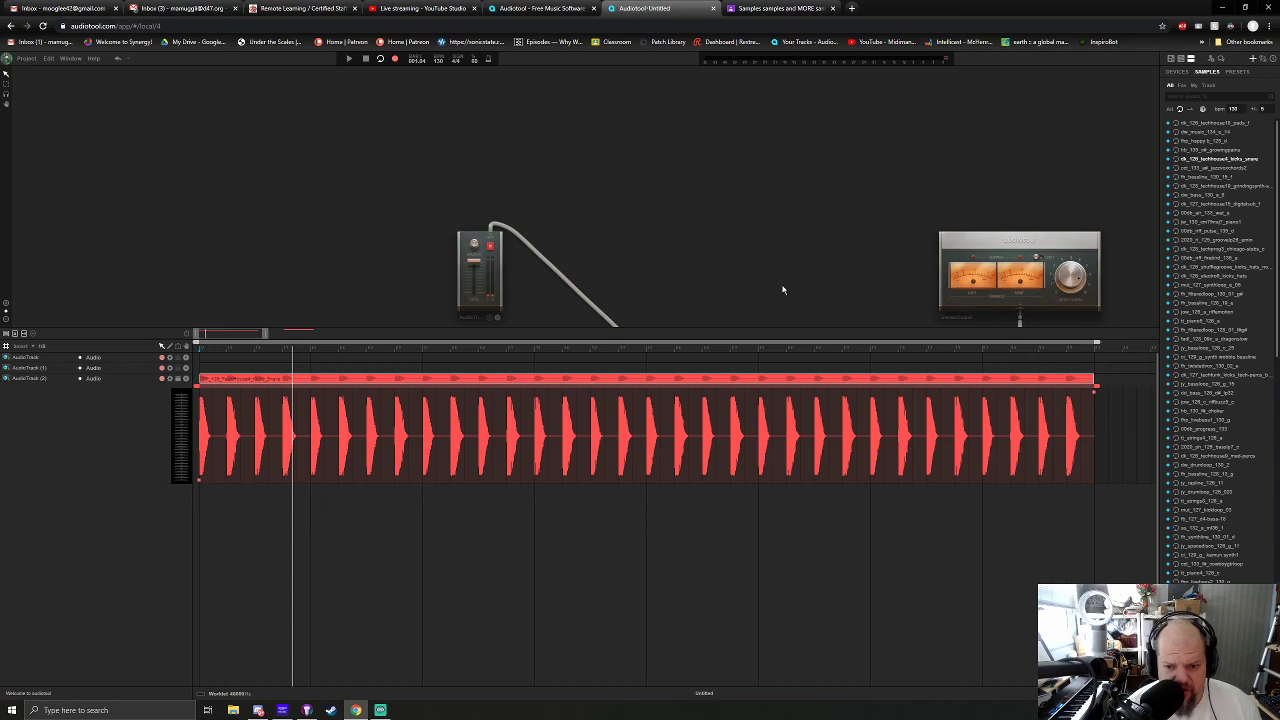
Try compressing the kicks and snare audio into part of its region, play it, and stretch it back to the full 8 bars.
scroll(783, 292, down, 2)
drag(775, 276, 712, 218)
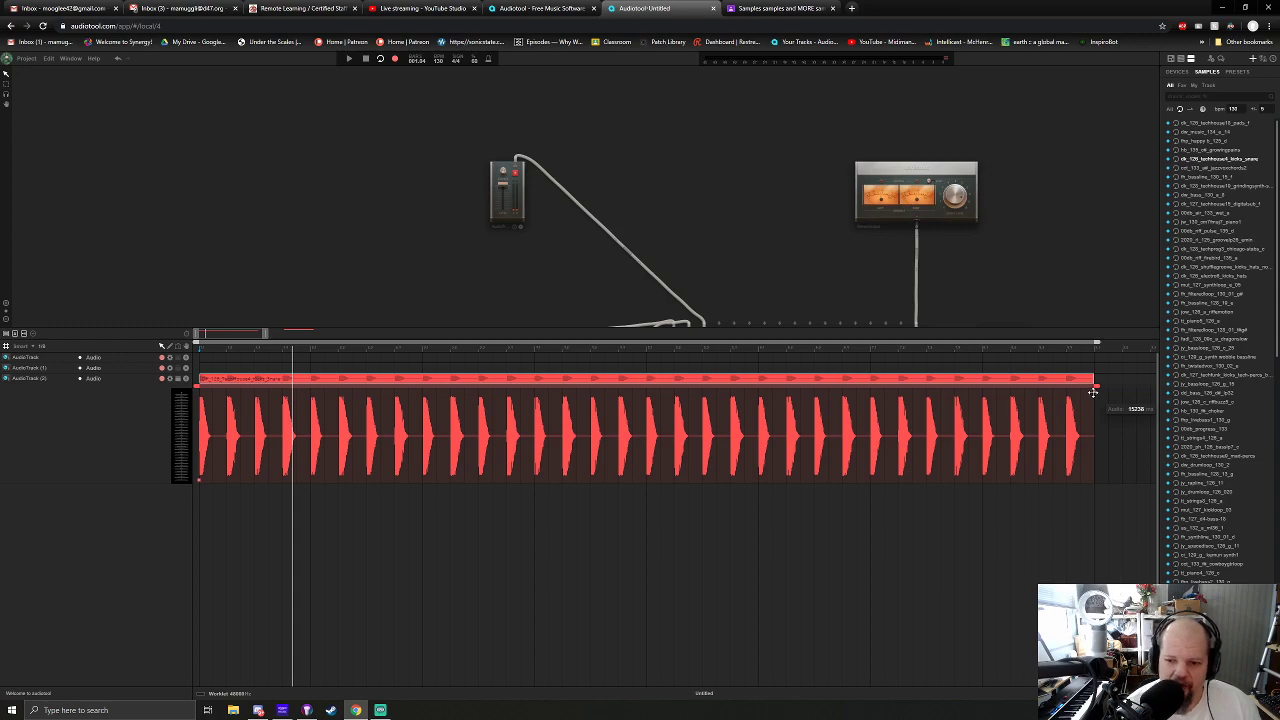
drag(1093, 390, 710, 390)
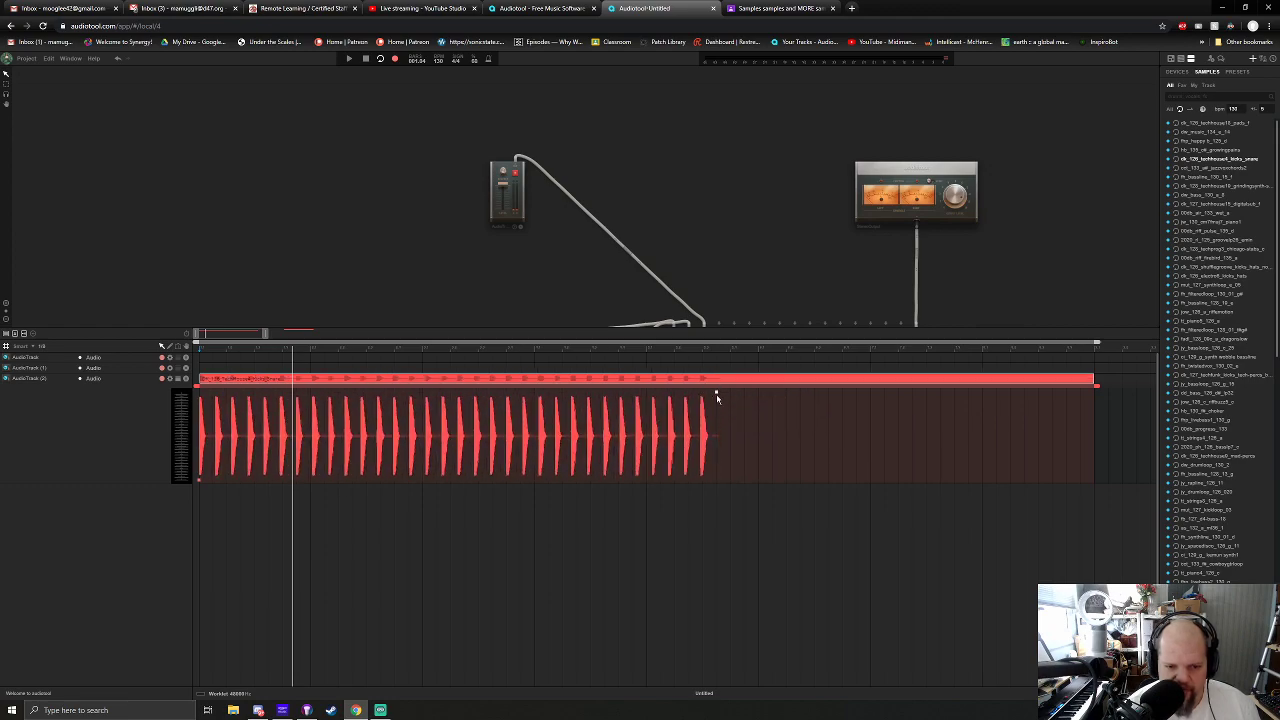
key(space)
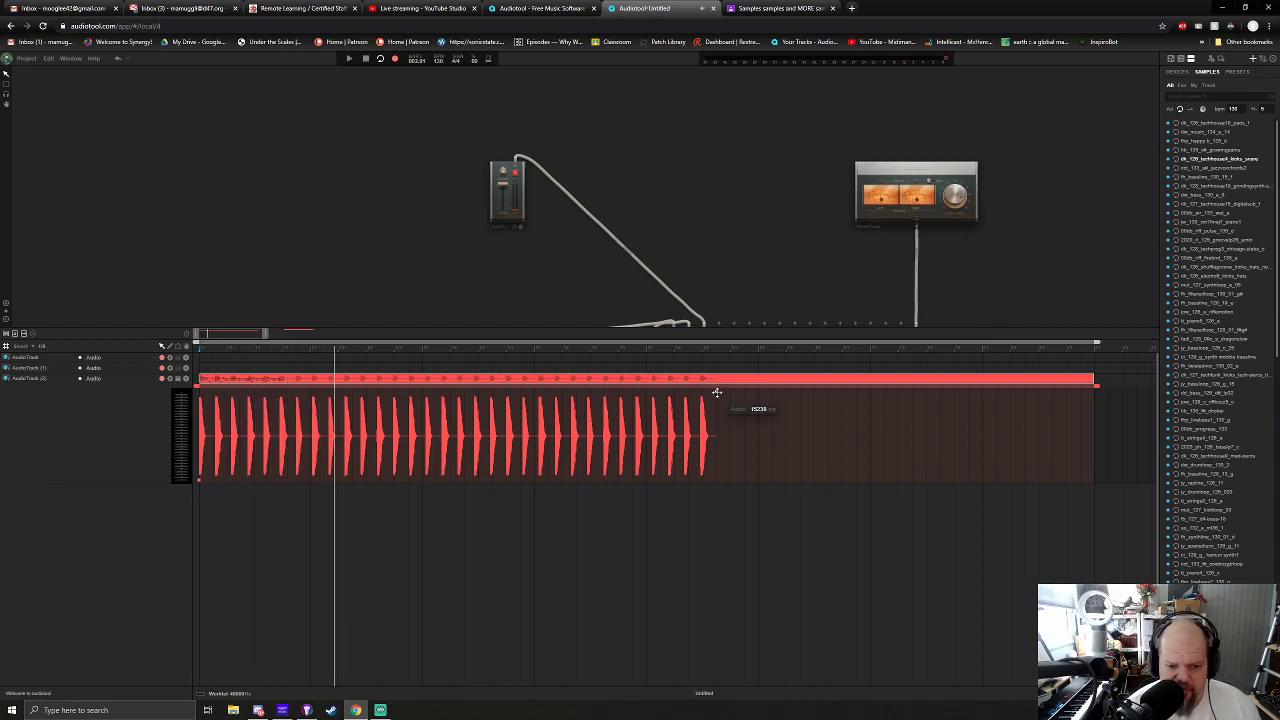
drag(717, 392, 650, 431)
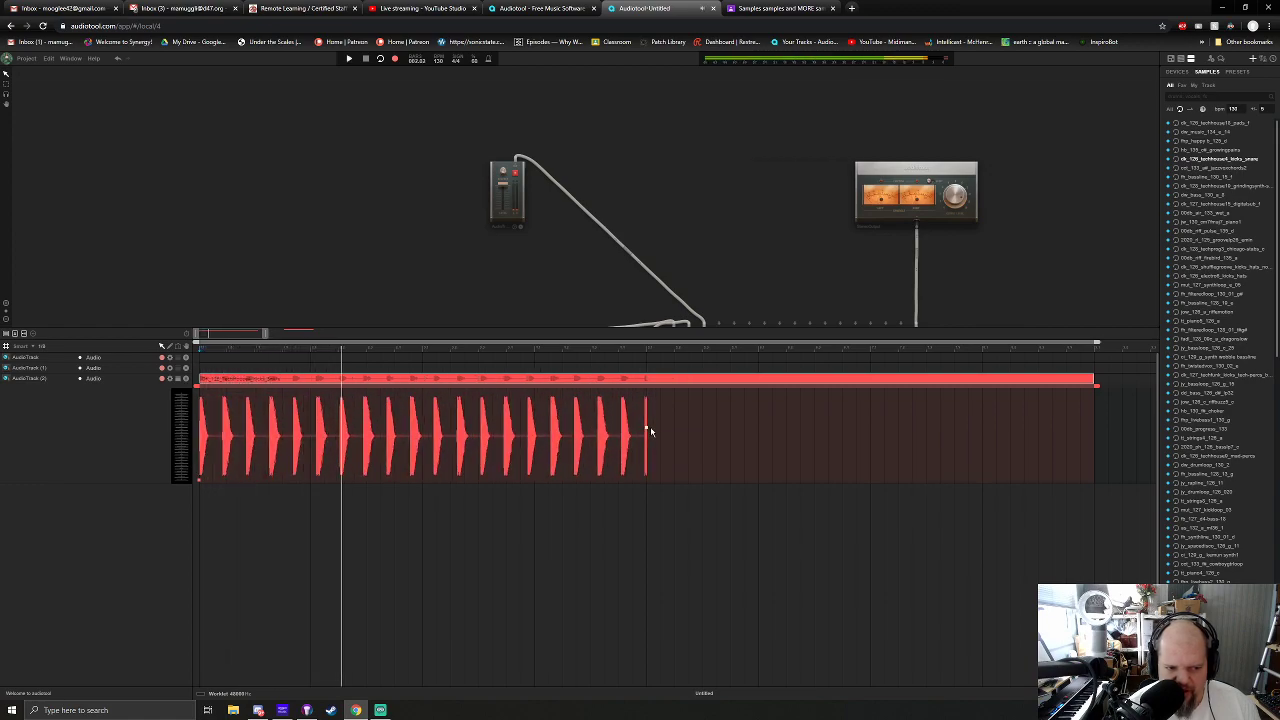
drag(647, 428, 1094, 379)
Try setting the audio's end to 13766 ms and ending it just before the region's end, play each version, and restore the original fit.
key(space)
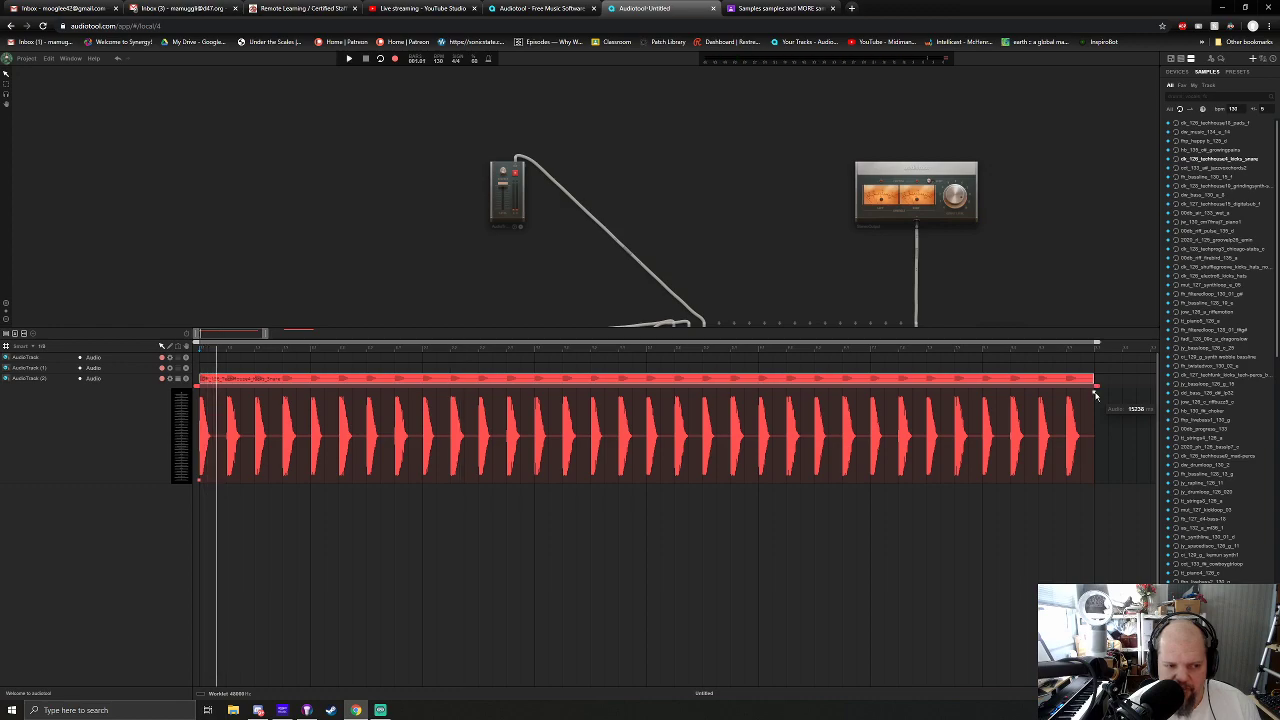
drag(1095, 396, 1095, 404)
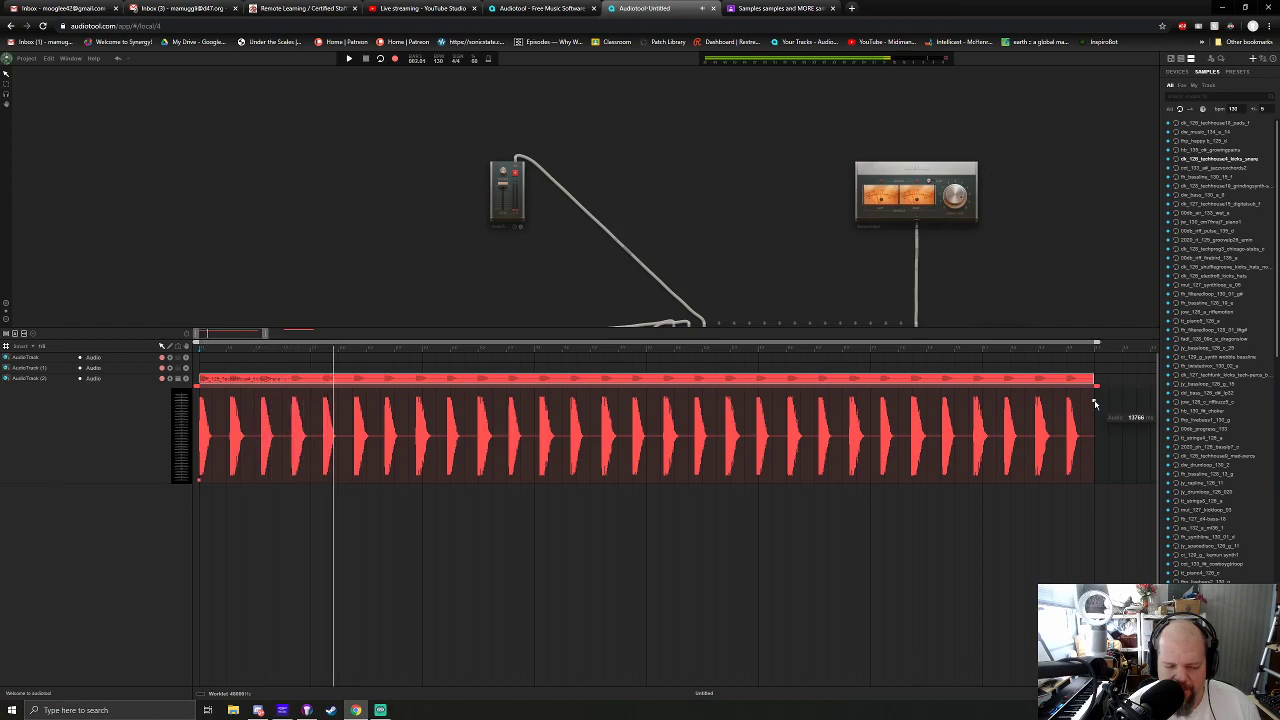
drag(1095, 404, 1098, 390)
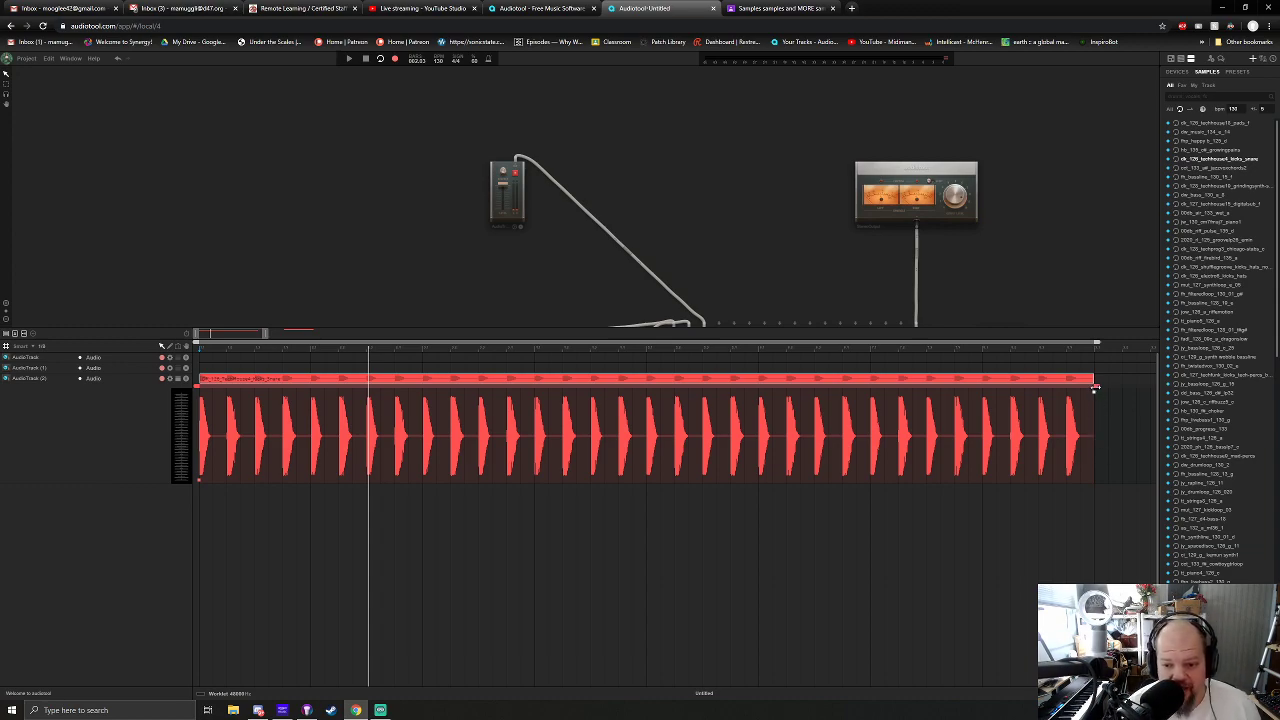
drag(1094, 391, 1080, 392)
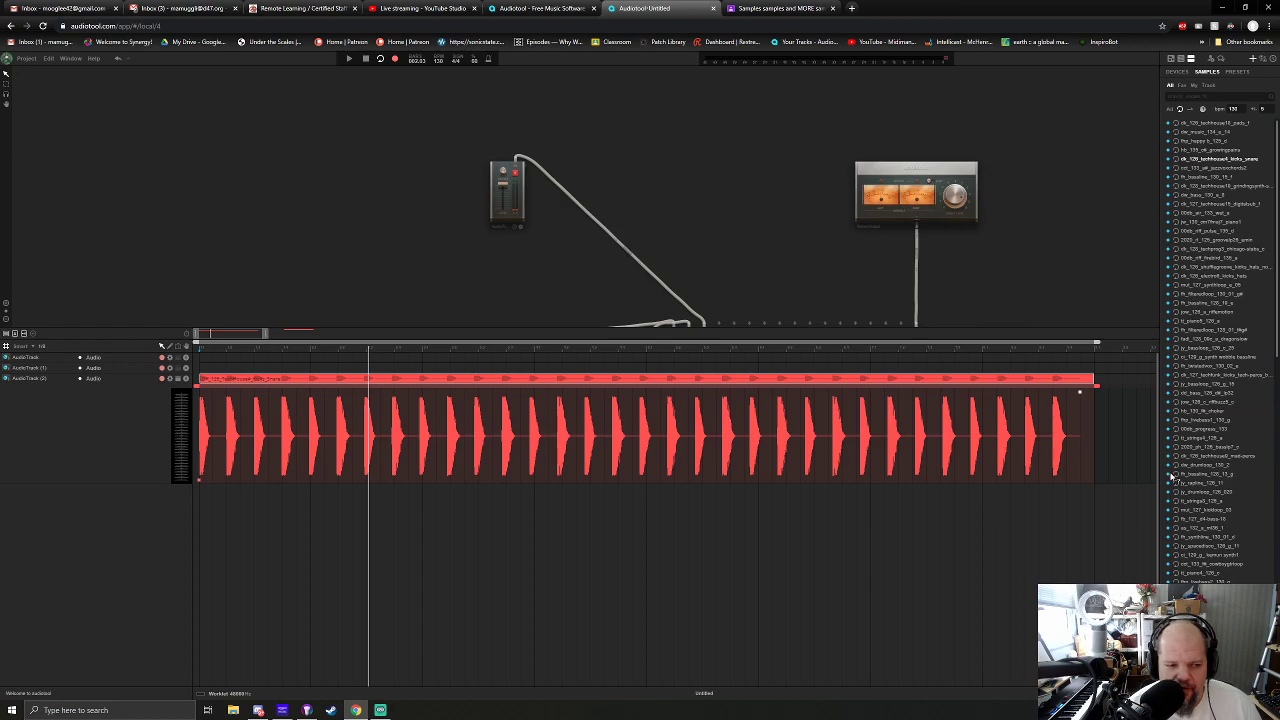
key(space)
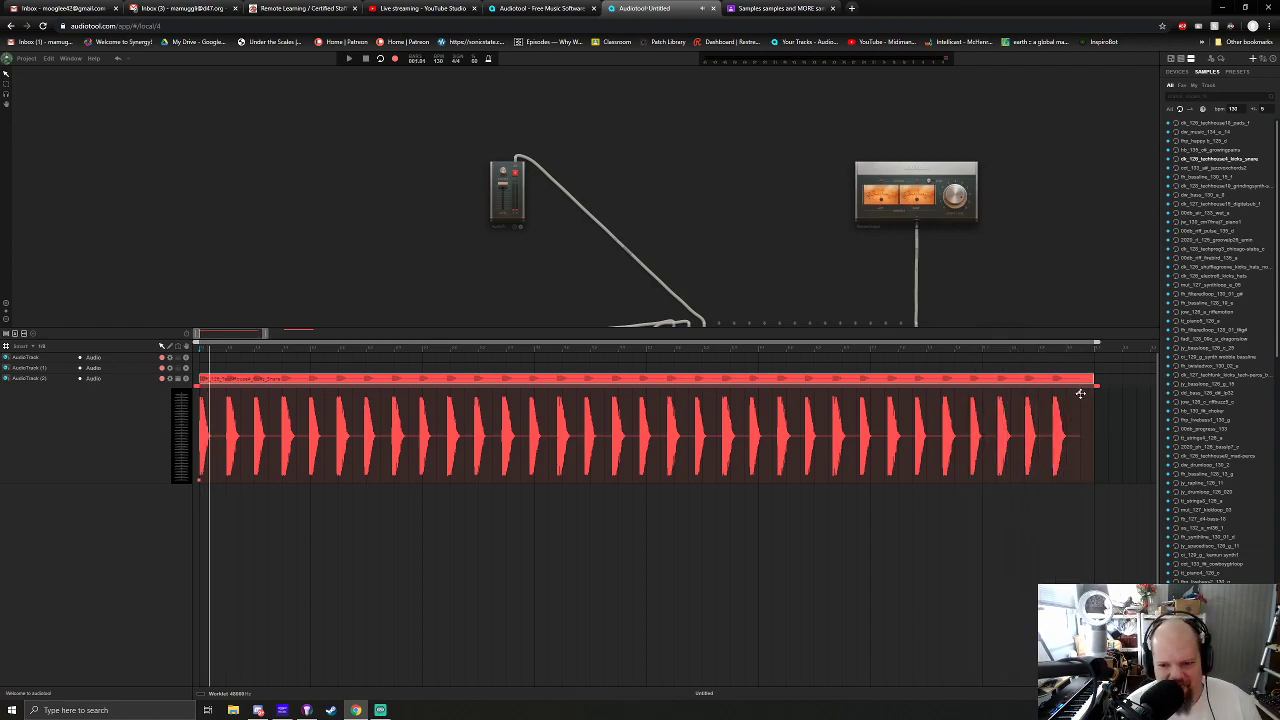
drag(1080, 391, 1092, 396)
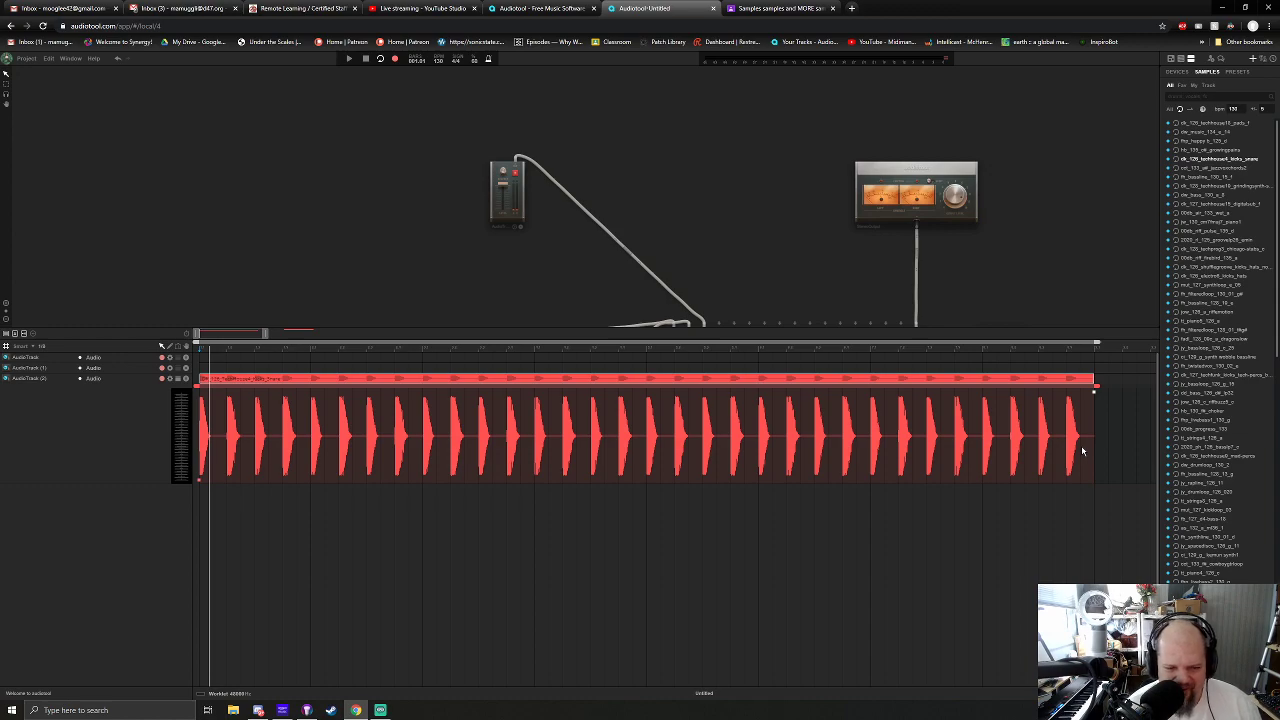
Enlarge the device area, close the kicks and snare waveform, and shorten the region to 4 bars.
drag(856, 324, 856, 368)
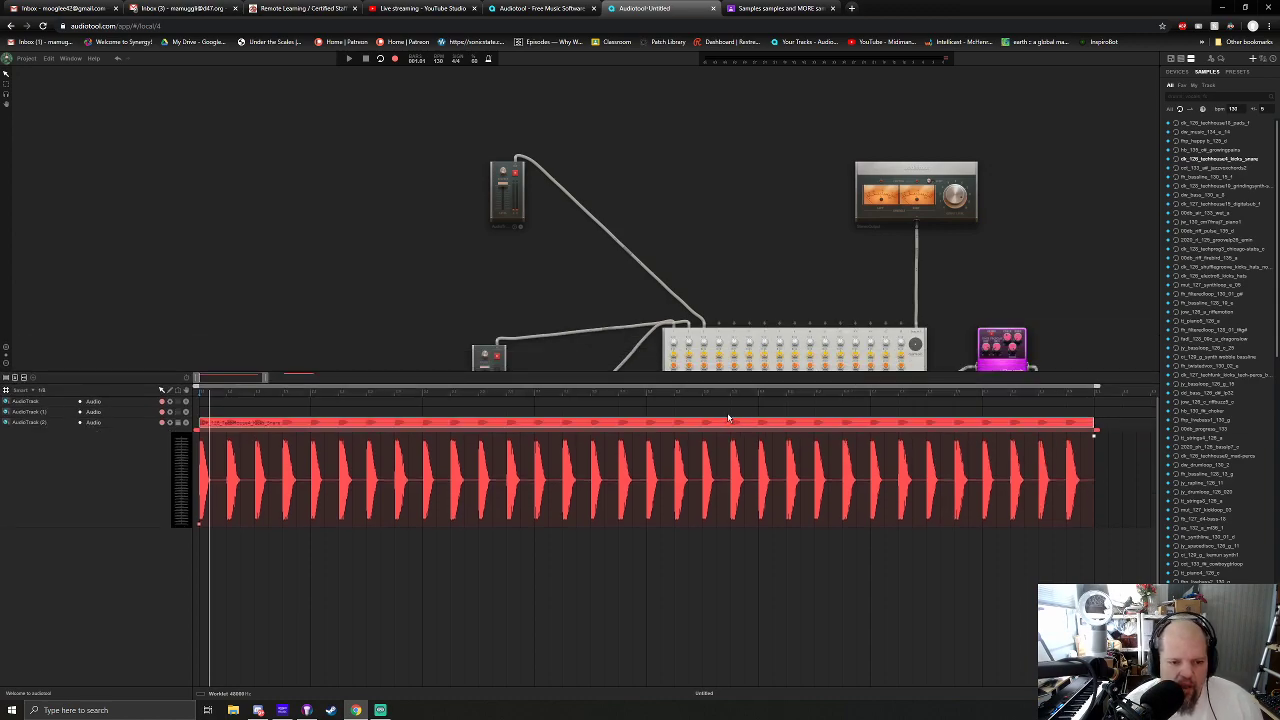
double_click(568, 428)
drag(267, 379, 418, 388)
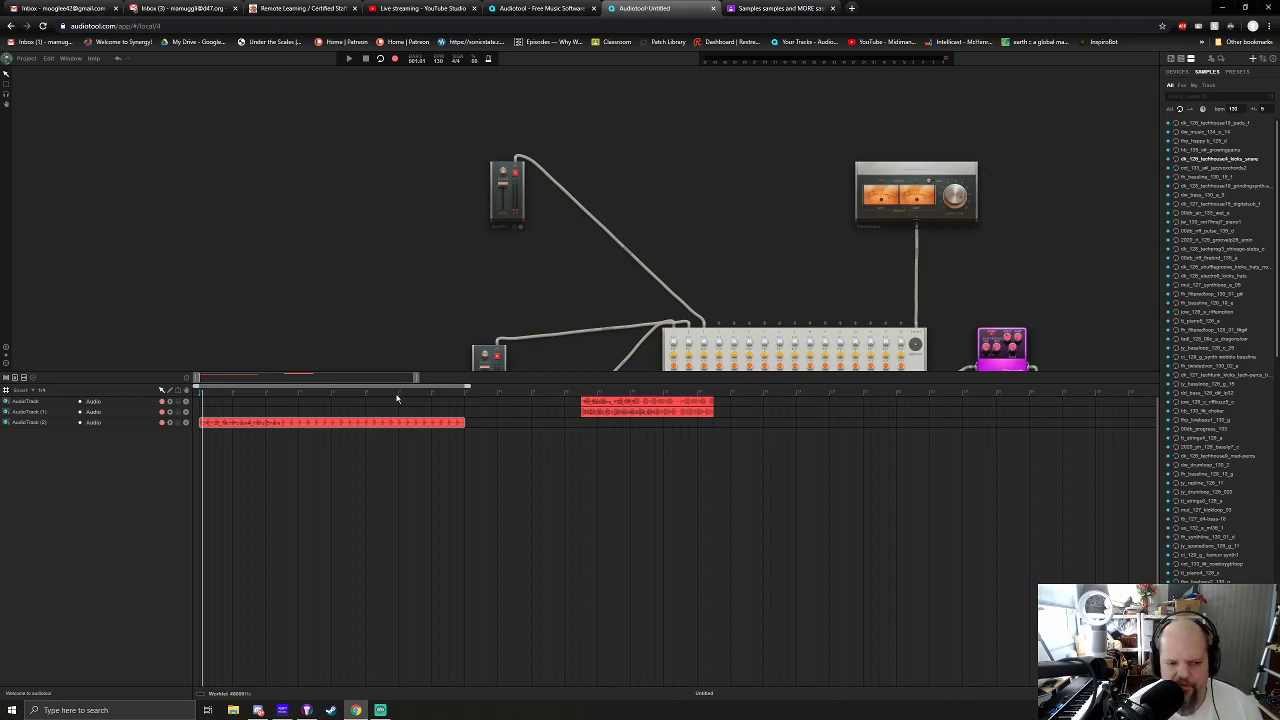
drag(465, 423, 331, 423)
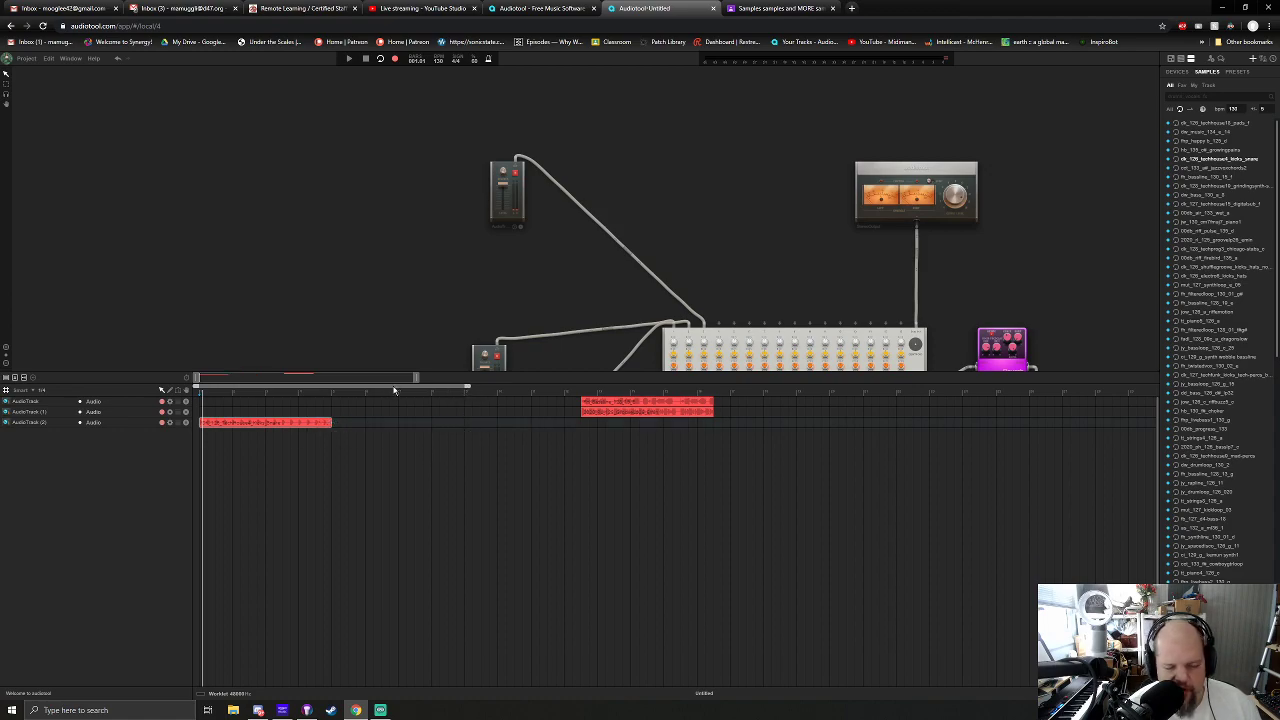
Shift the loop range to bars 5–13 and copy the 4-bar kicks and snare region to bars 5 and 9.
drag(394, 390, 527, 390)
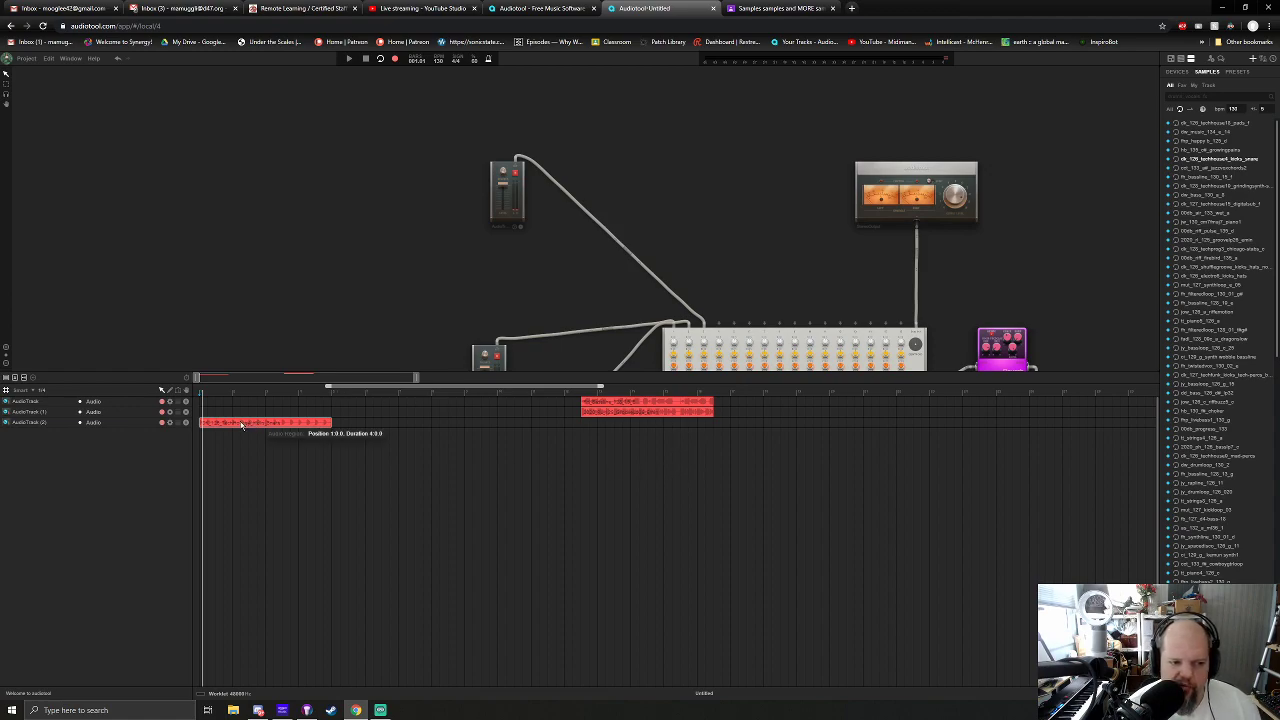
drag(241, 425, 498, 431)
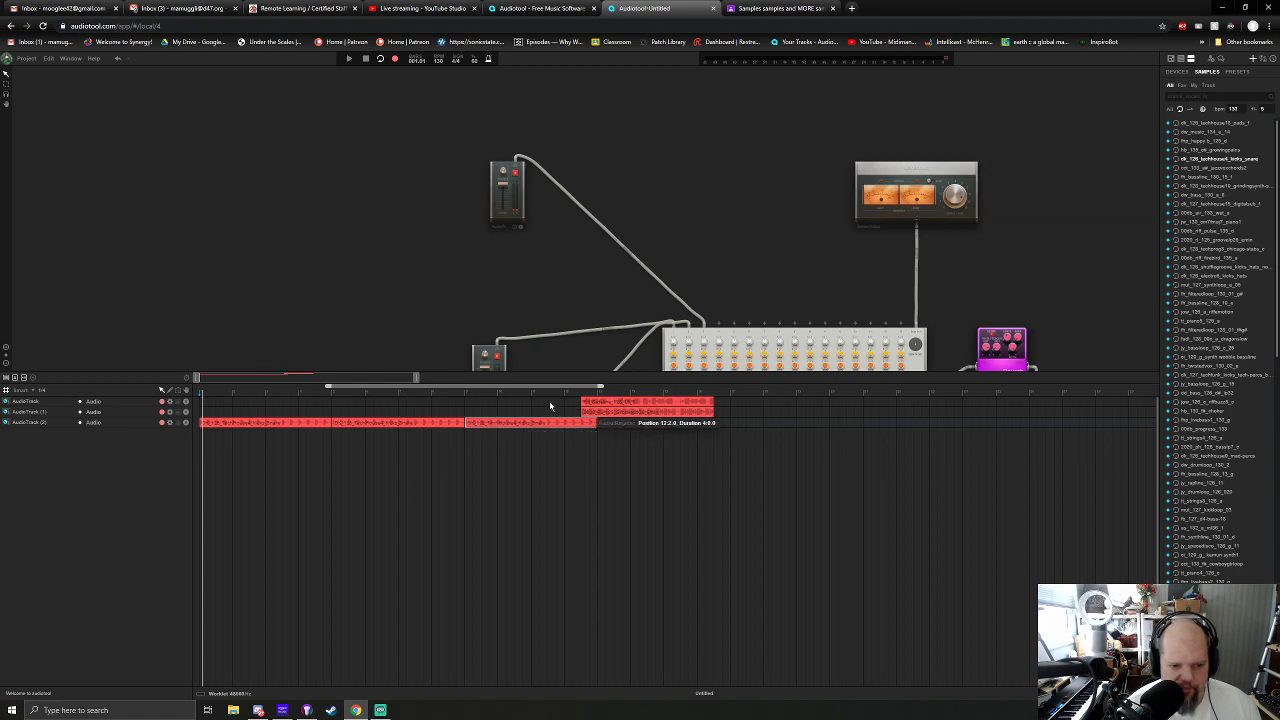
Move the other two tracks' regions to about bar 22, and place the first audio track's region at bars 5 and 9.
drag(610, 414, 950, 412)
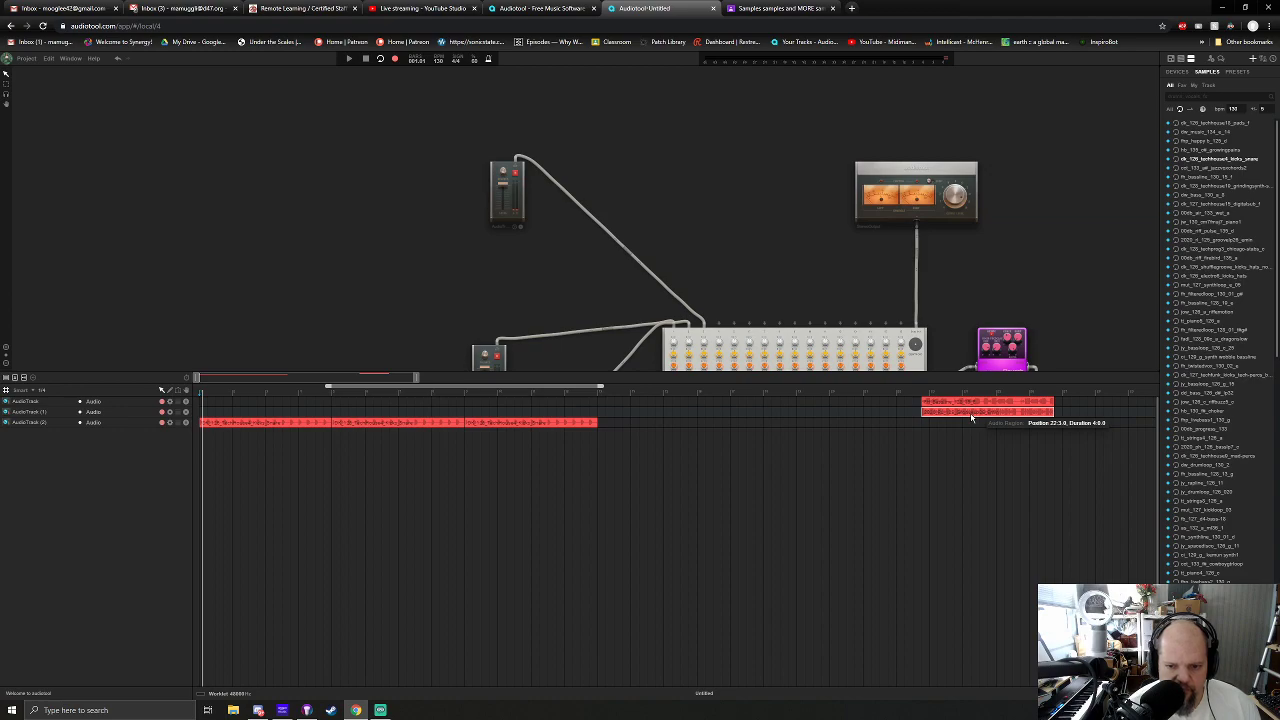
drag(971, 414, 516, 410)
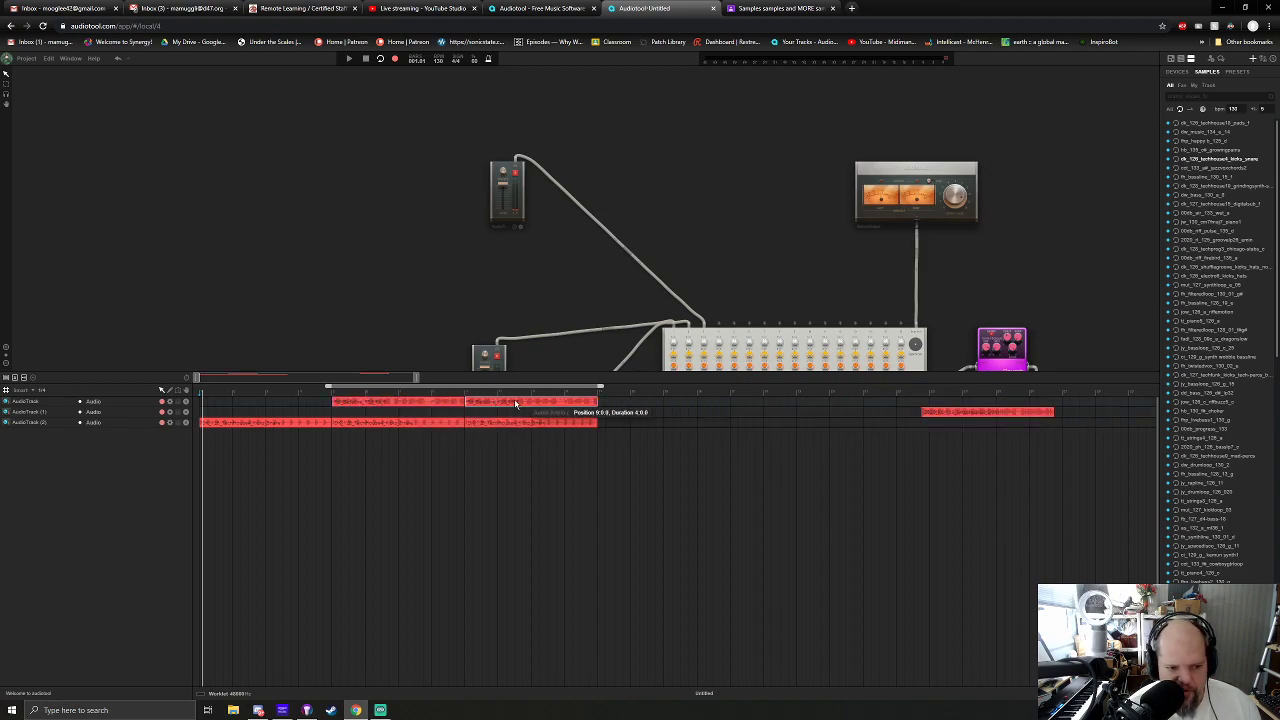
Play the arrangement and examine the channel levels on the mixer.
key(space)
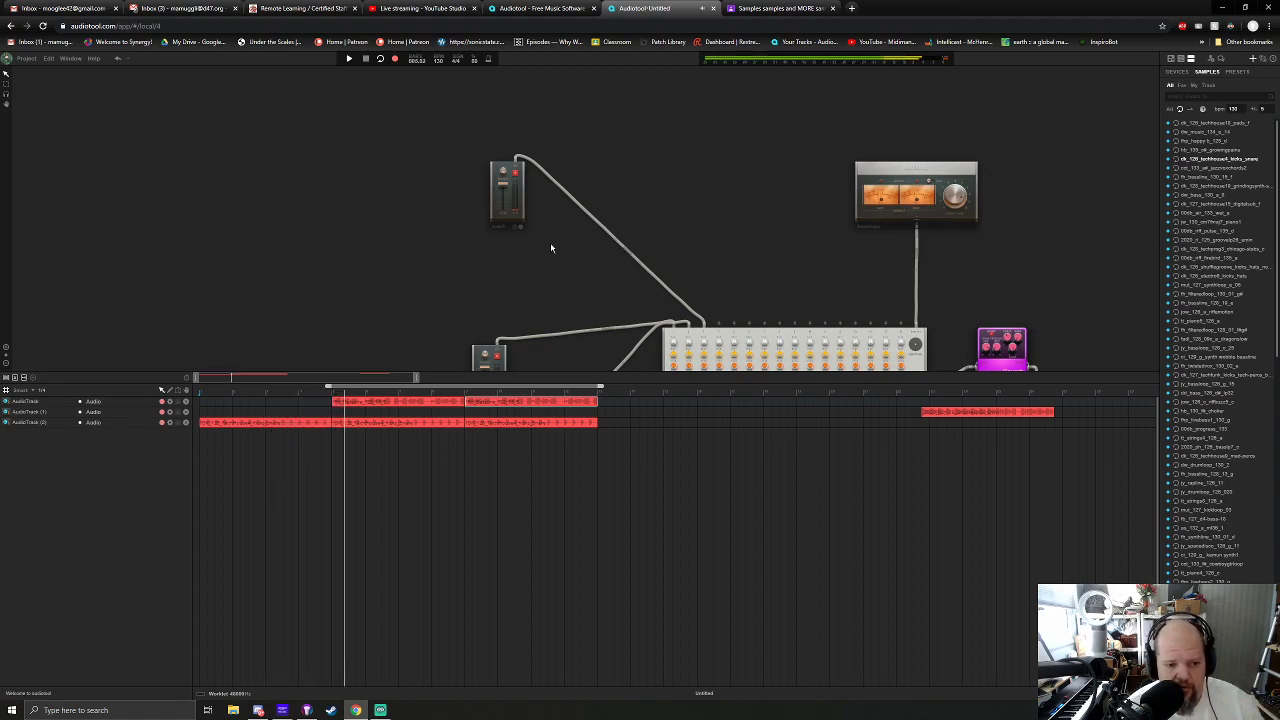
drag(563, 260, 514, 174)
drag(552, 298, 510, 200)
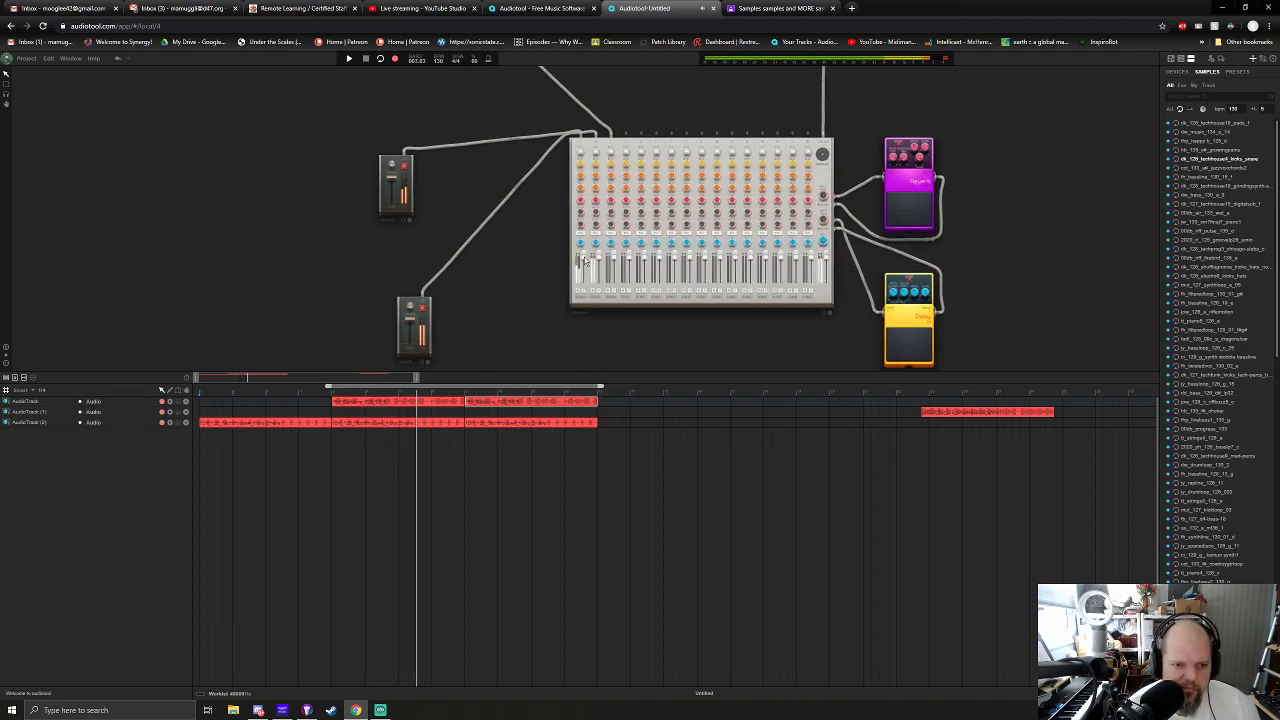
scroll(577, 222, up, 3)
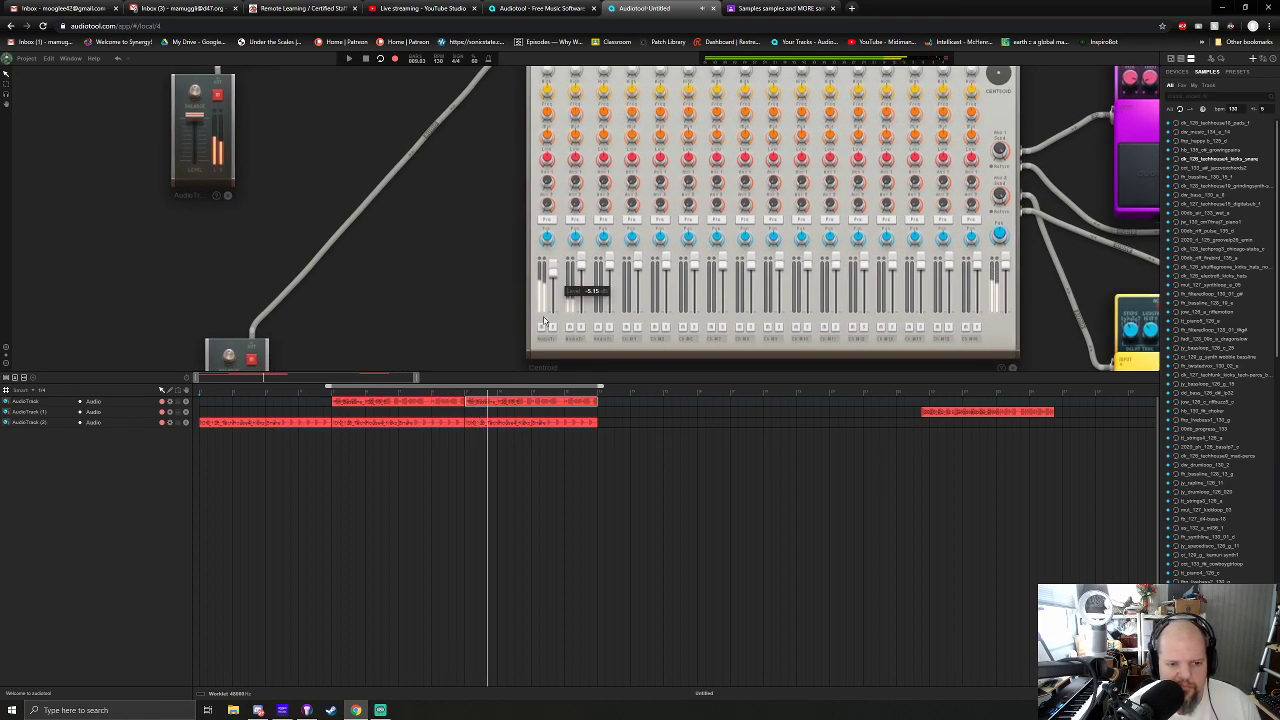
key(space)
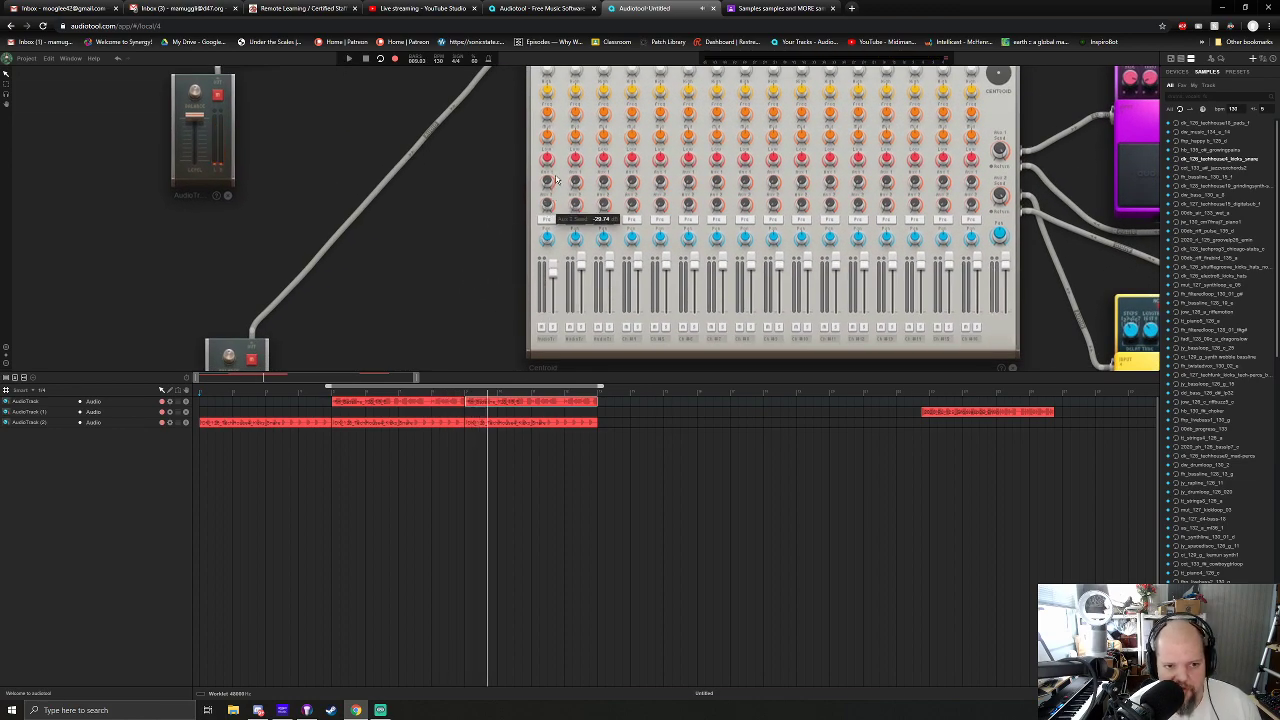
Play the arrangement again through the section where both tracks sound together, and stop near bar 13.
key(Home)
key(space)
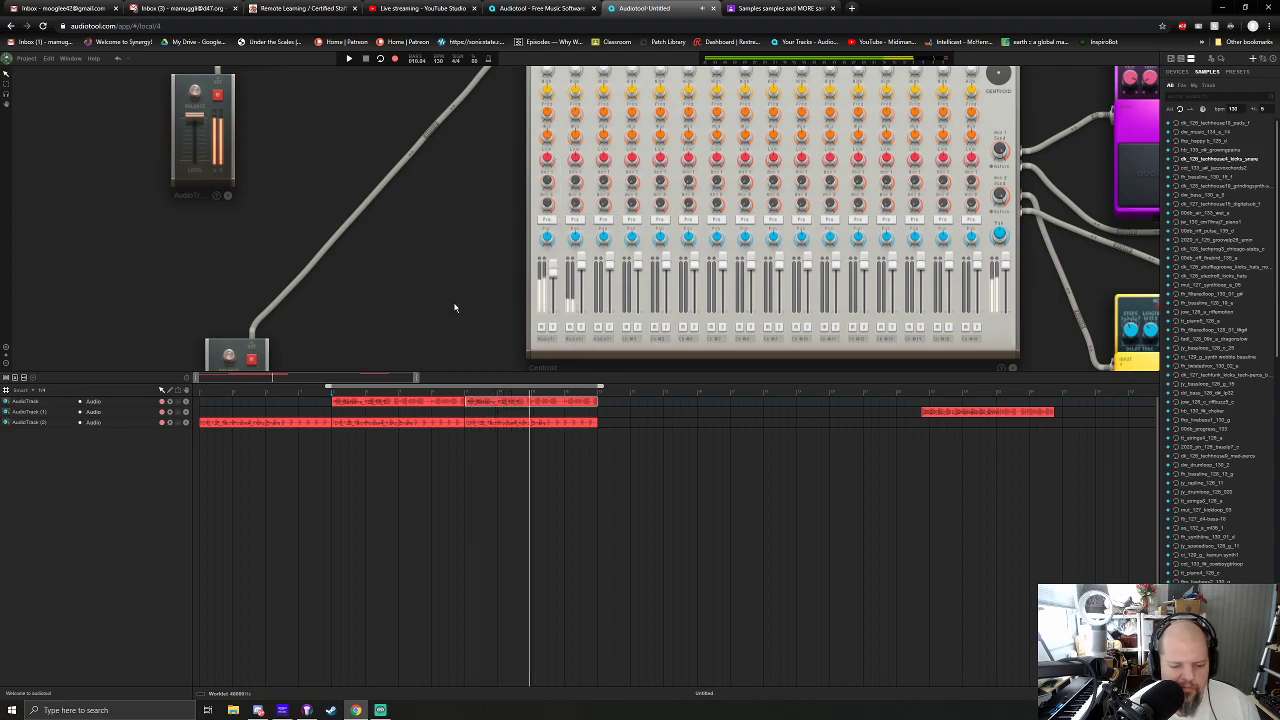
scroll(454, 307, down, 3)
drag(457, 331, 514, 342)
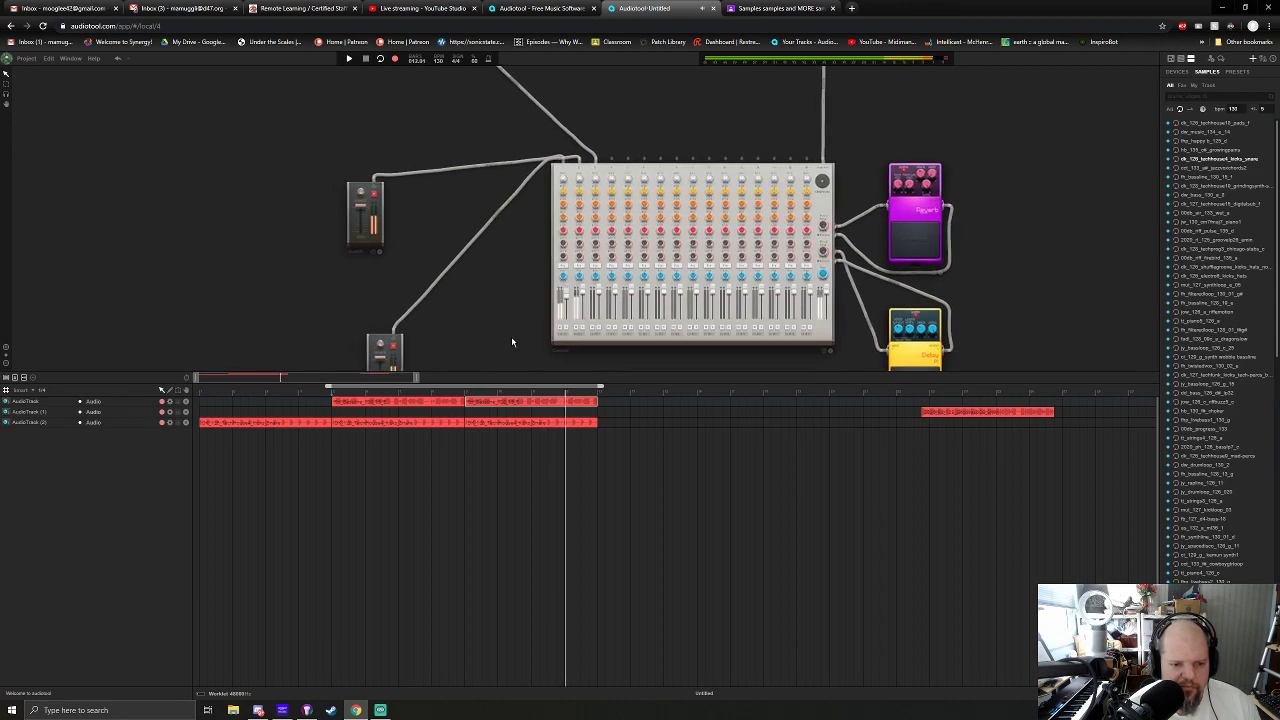
key(space)
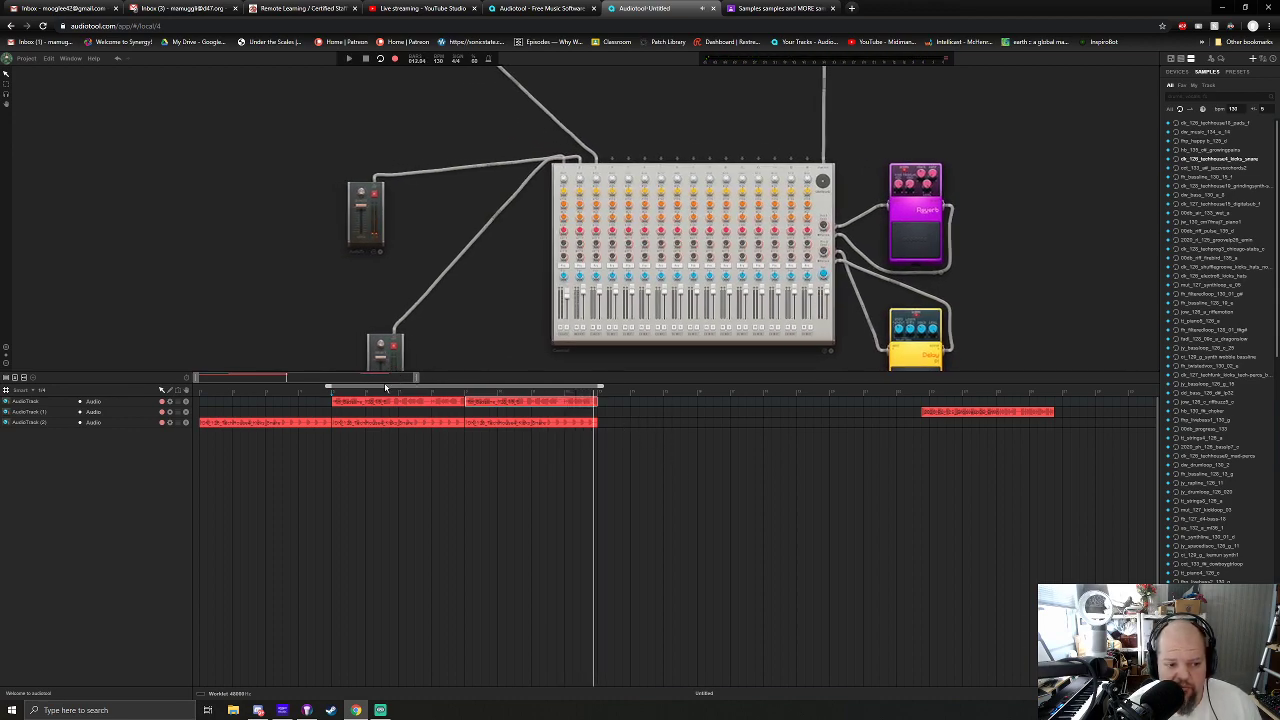
Shift the loop range to bars 13–21, copy both tracks' regions into it, and move the AudioTrack (1) region to about bar 25.
drag(388, 391, 655, 389)
drag(599, 426, 620, 403)
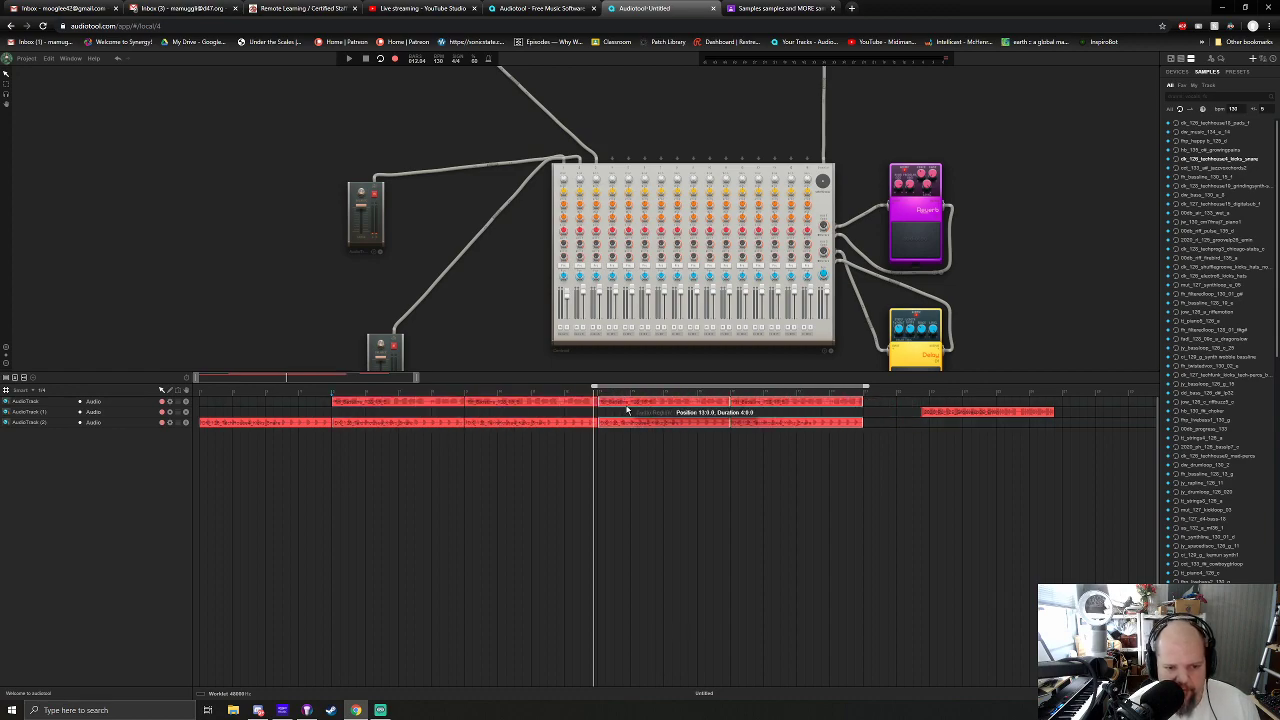
drag(965, 412, 1048, 414)
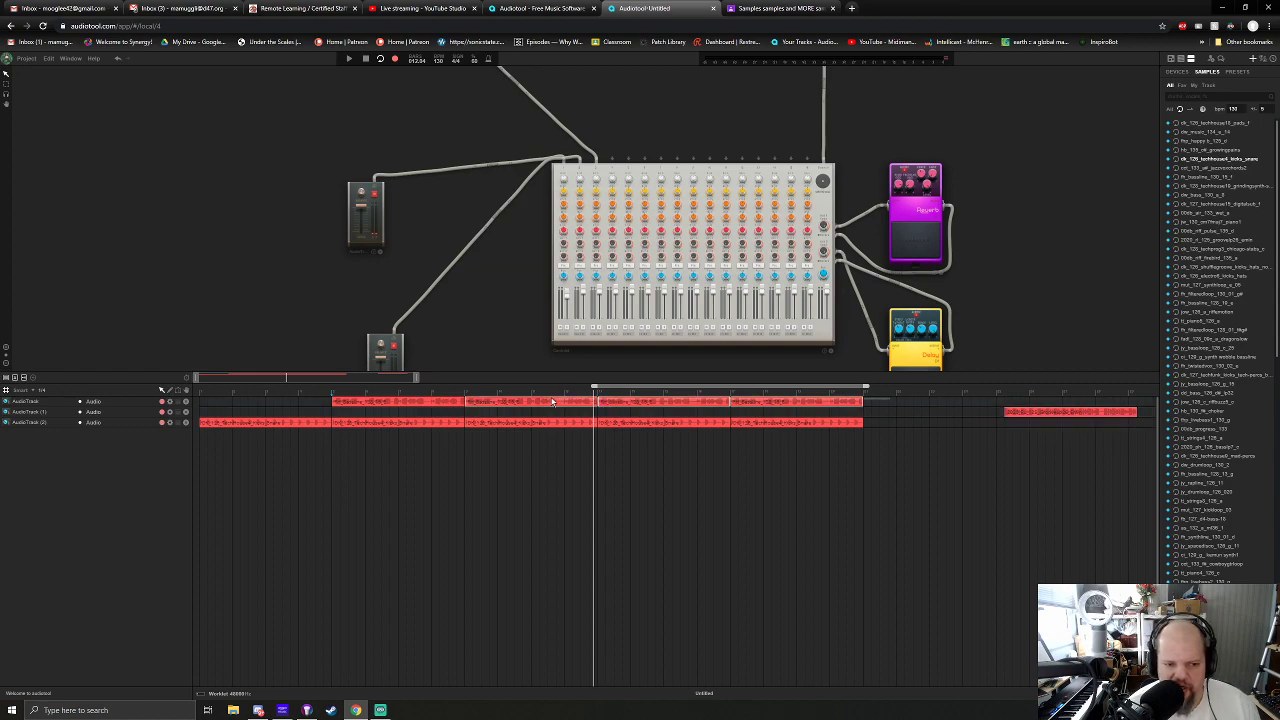
Recolour the first track's regions Blueberry Muffin purple and the AudioTrack (2) regions green.
right_click(388, 404)
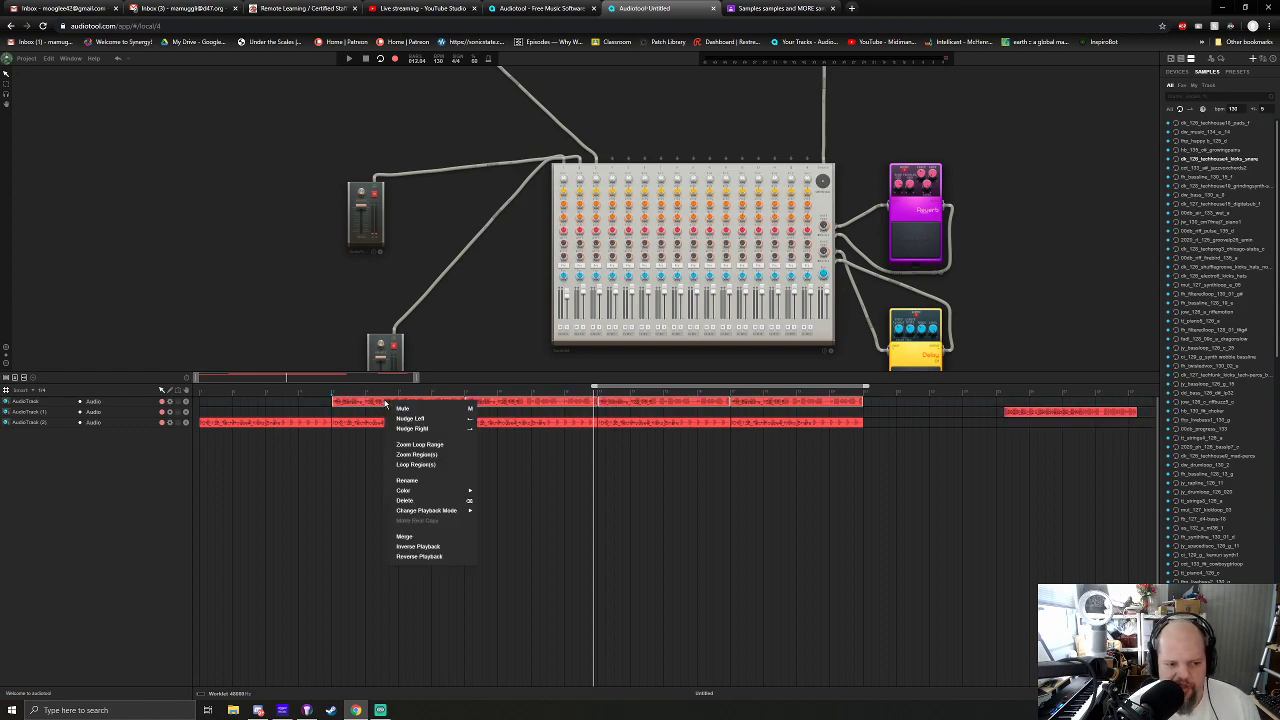
mouse_move(447, 489)
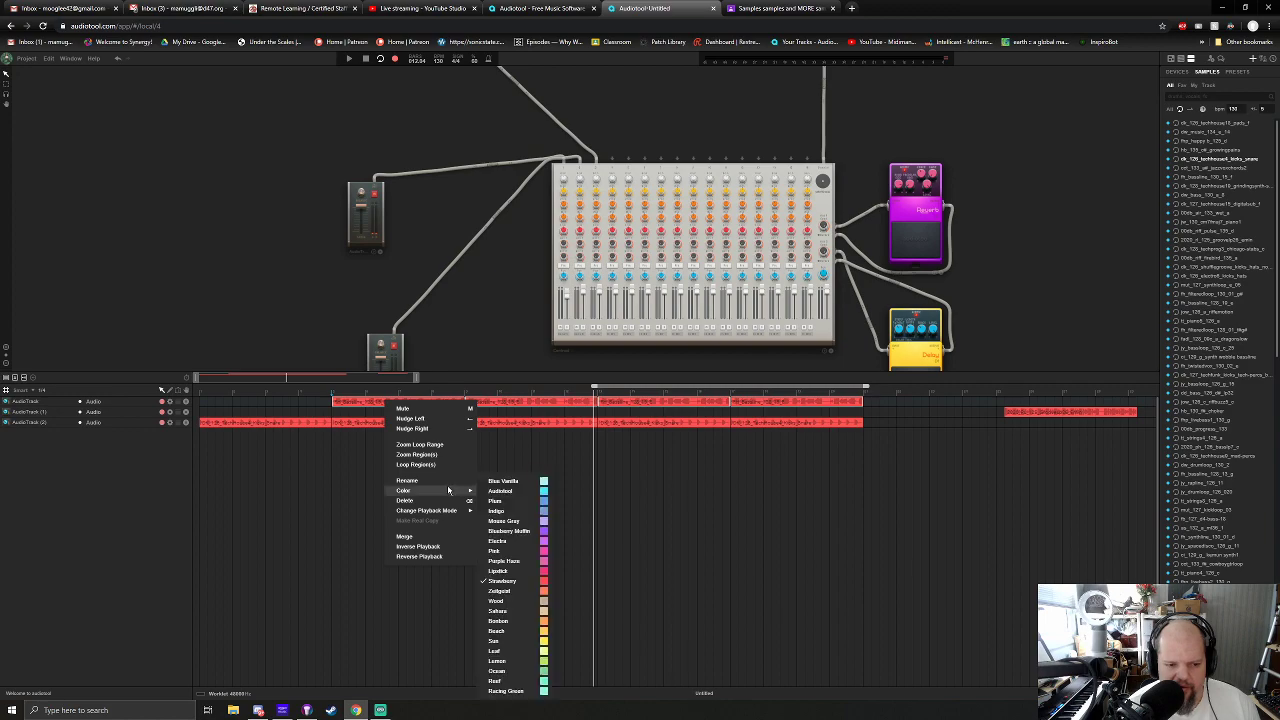
click(527, 533)
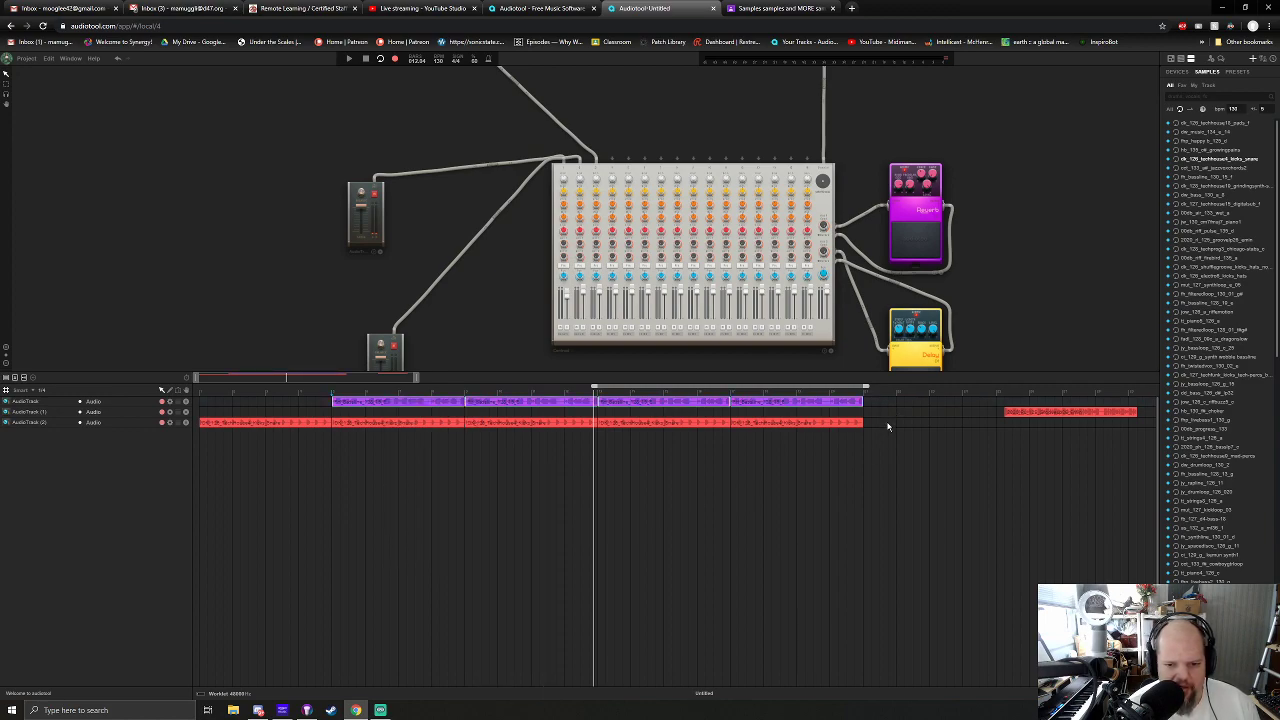
right_click(232, 424)
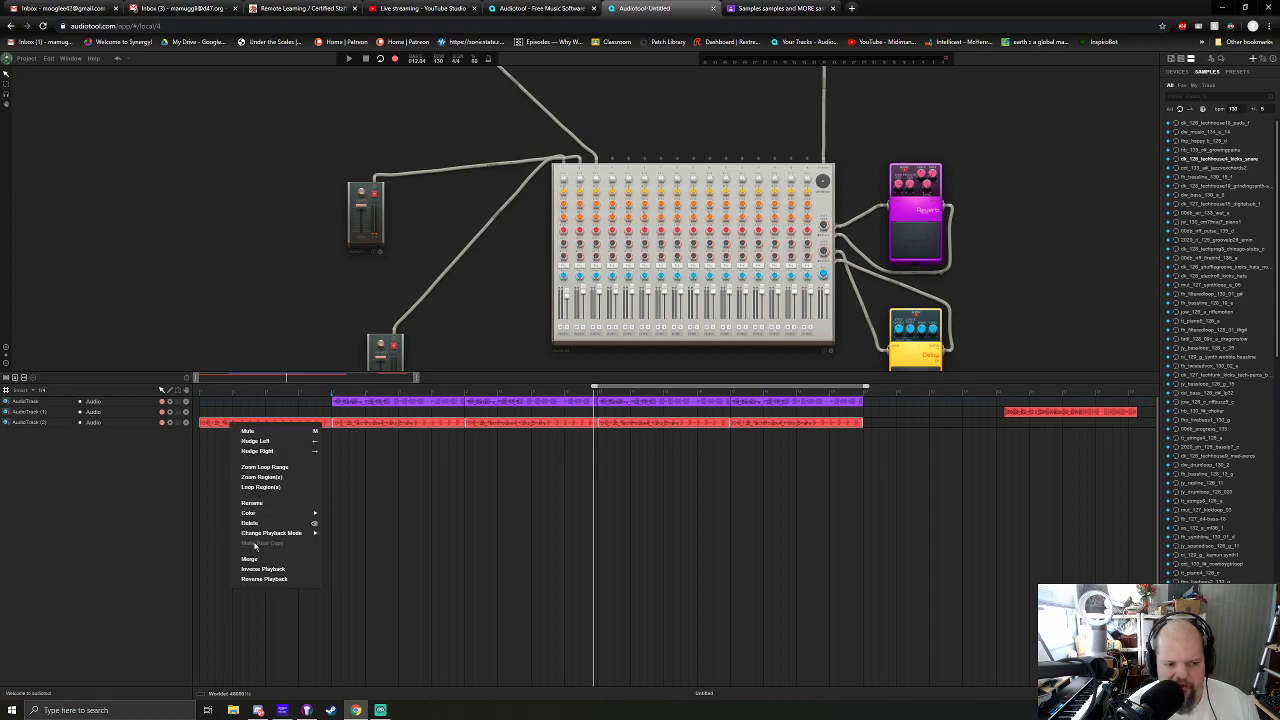
mouse_move(251, 514)
click(371, 680)
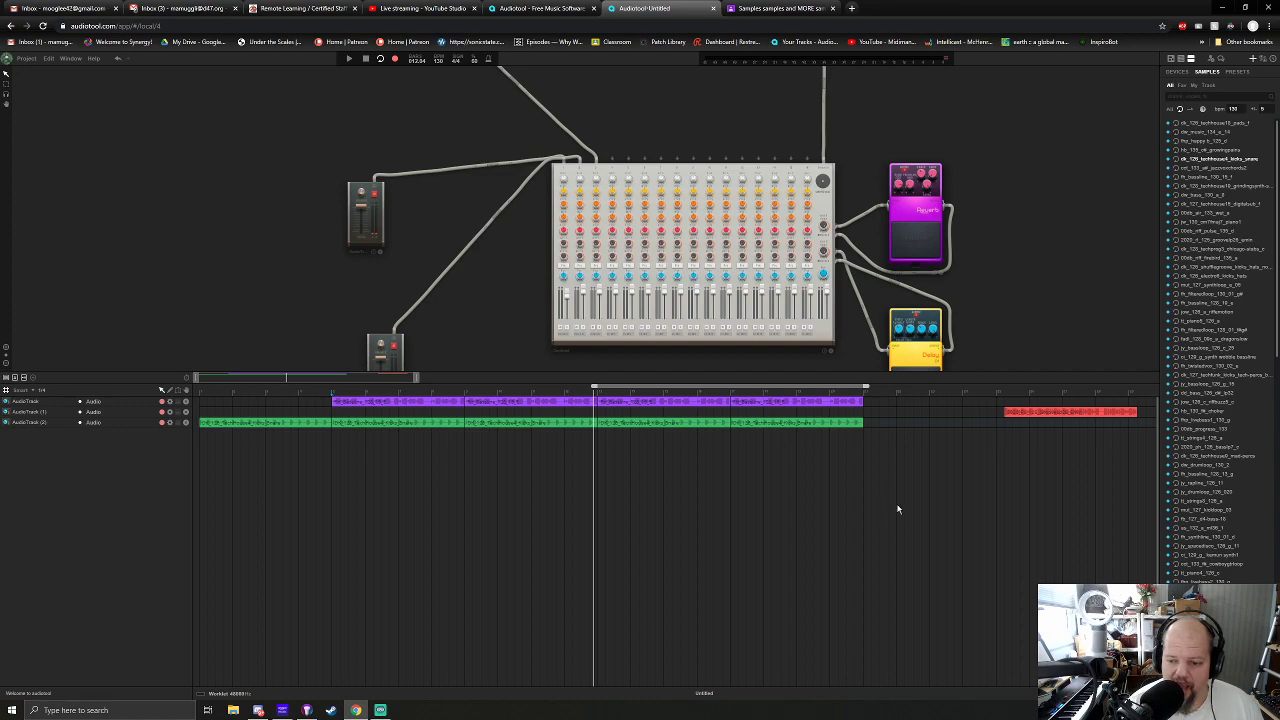
Preview several loops in the sample library, including ju_drumloop_128_020 and tt_piano4_126_c.
click(1176, 528)
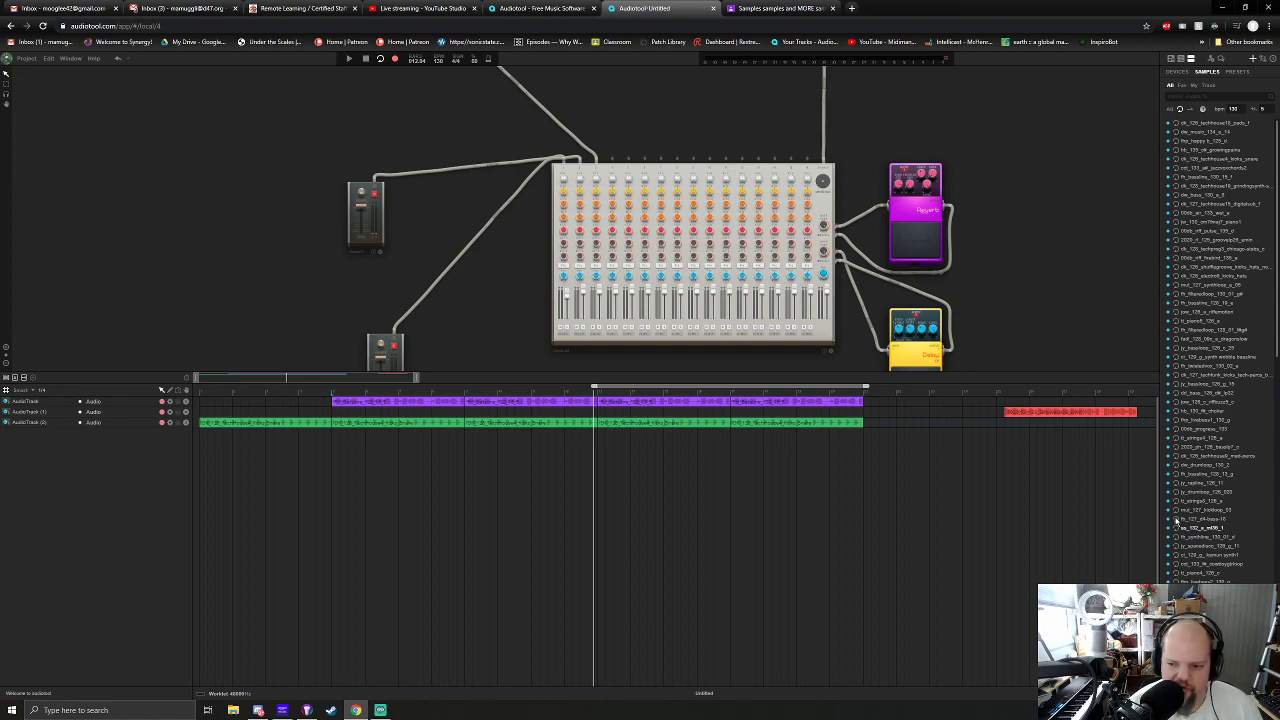
click(1177, 493)
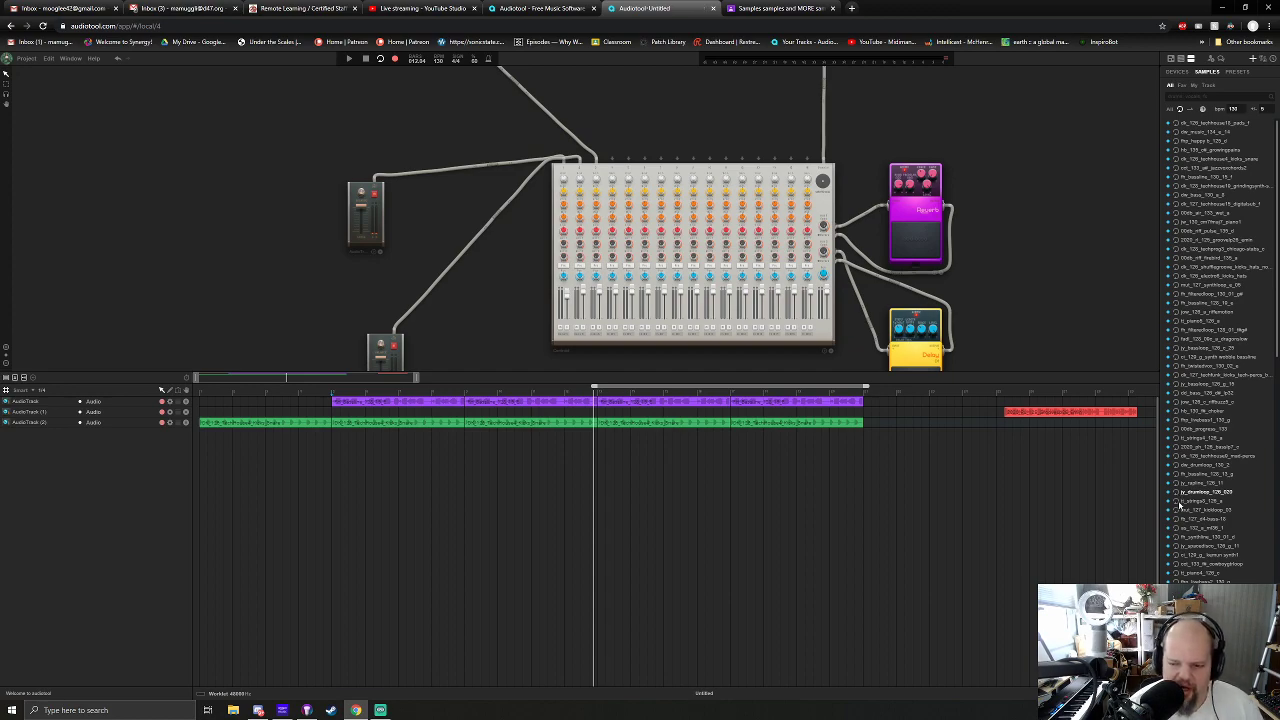
scroll(1186, 470, down, 2)
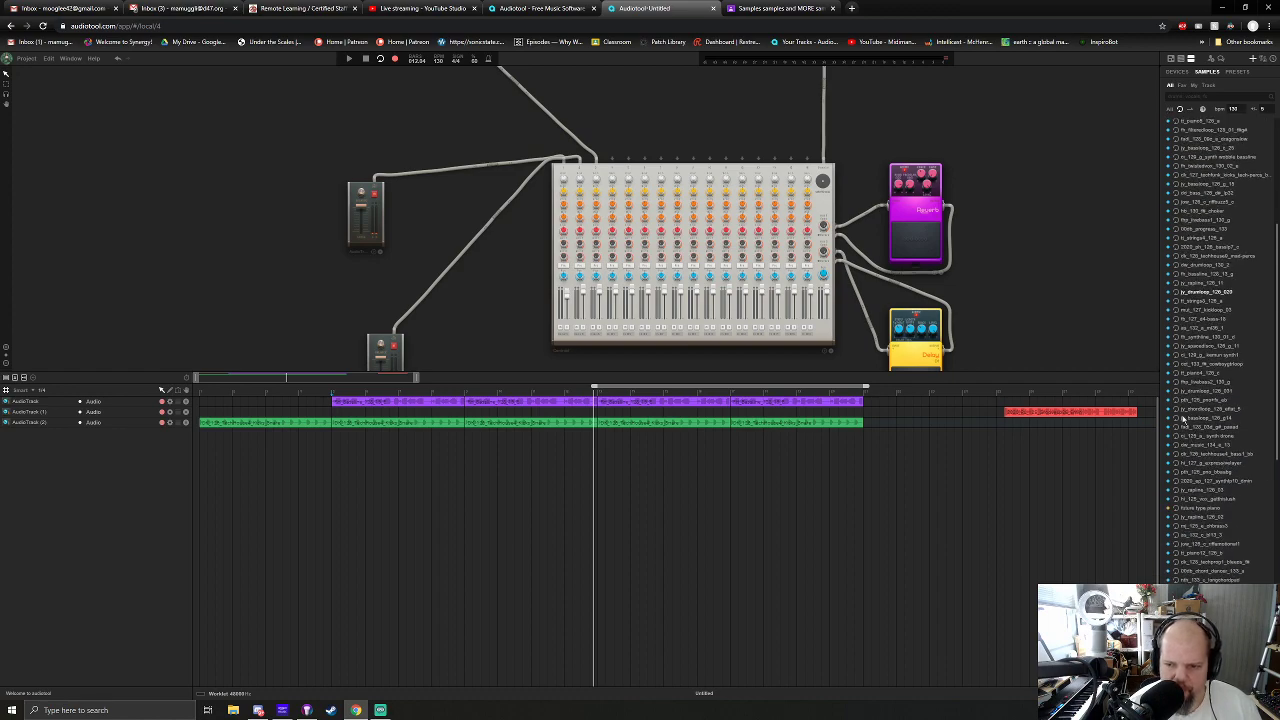
click(1177, 373)
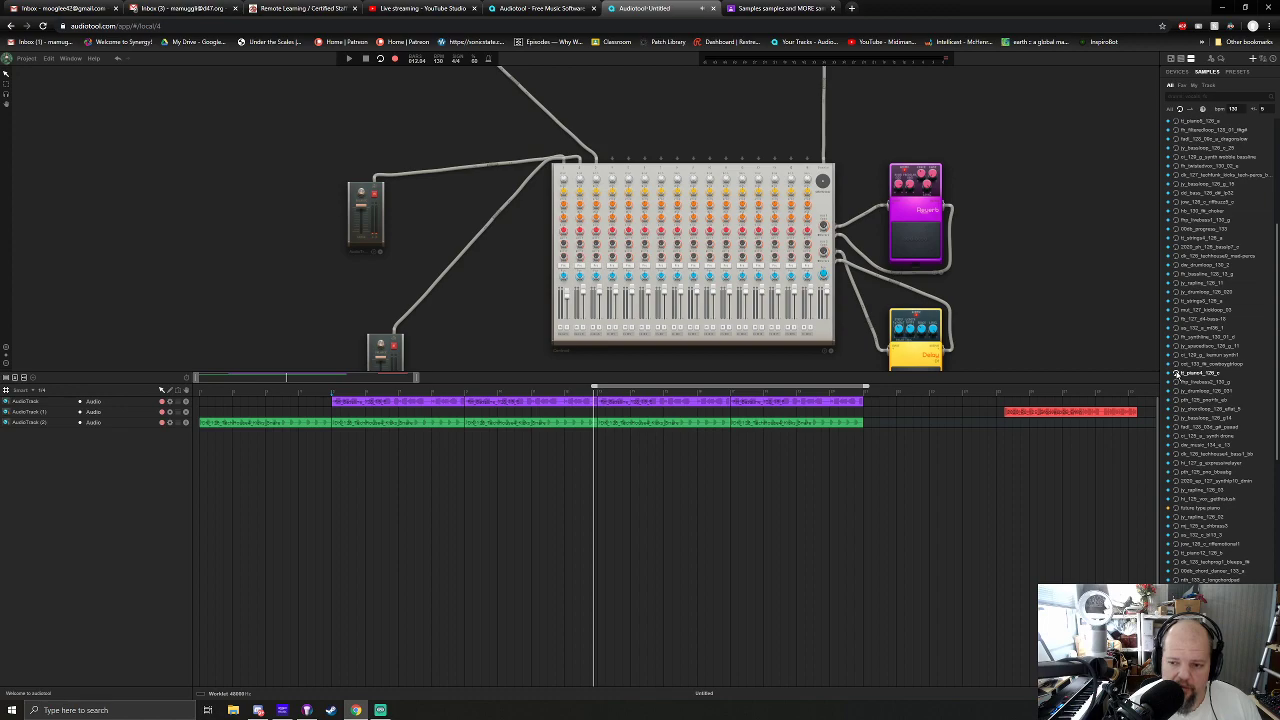
Add the tt_piano4_126_c loop as an audio track cabled to the mixer's fourth channel, with its region starting at bar 13.
drag(1176, 373, 552, 262)
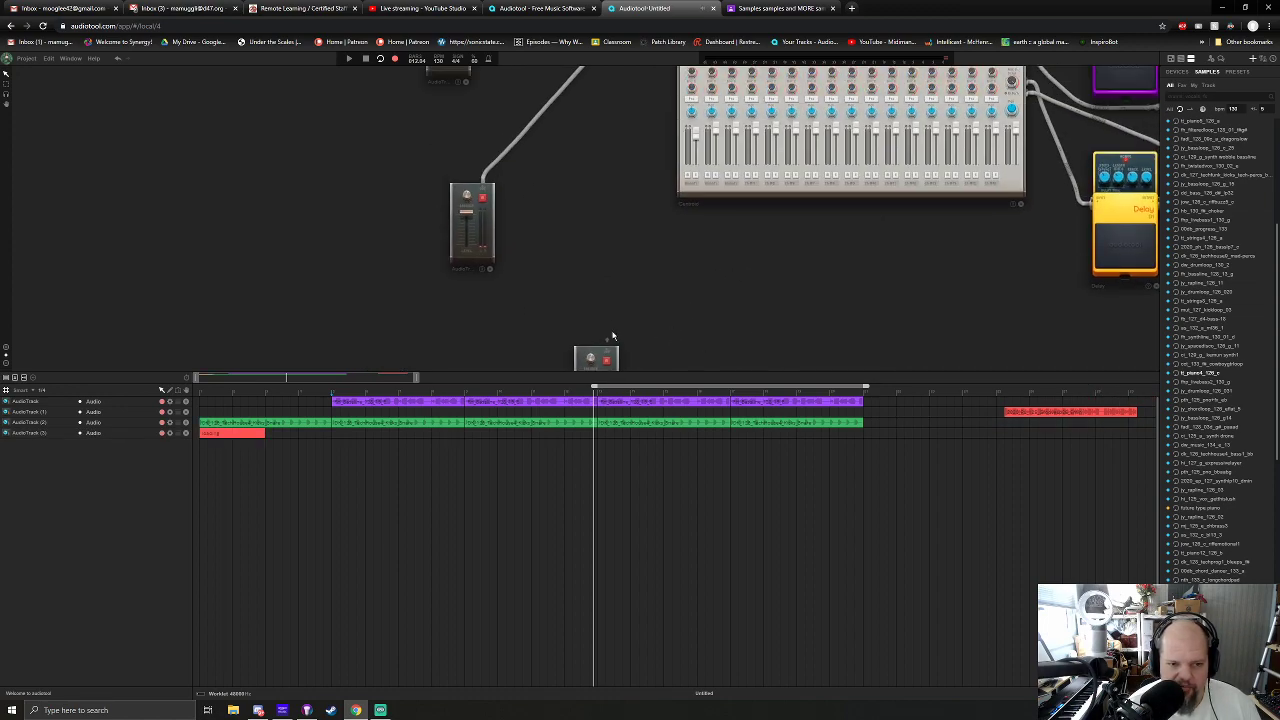
scroll(604, 340, up, 3)
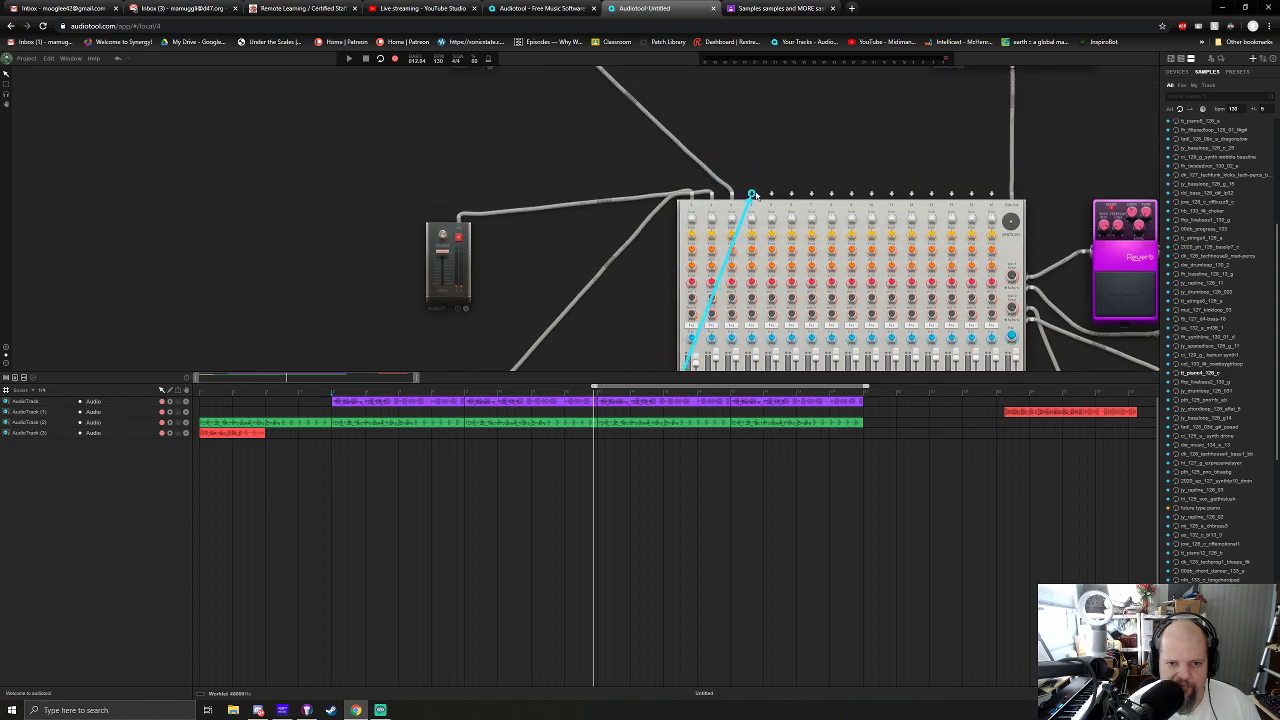
scroll(620, 283, down, 3)
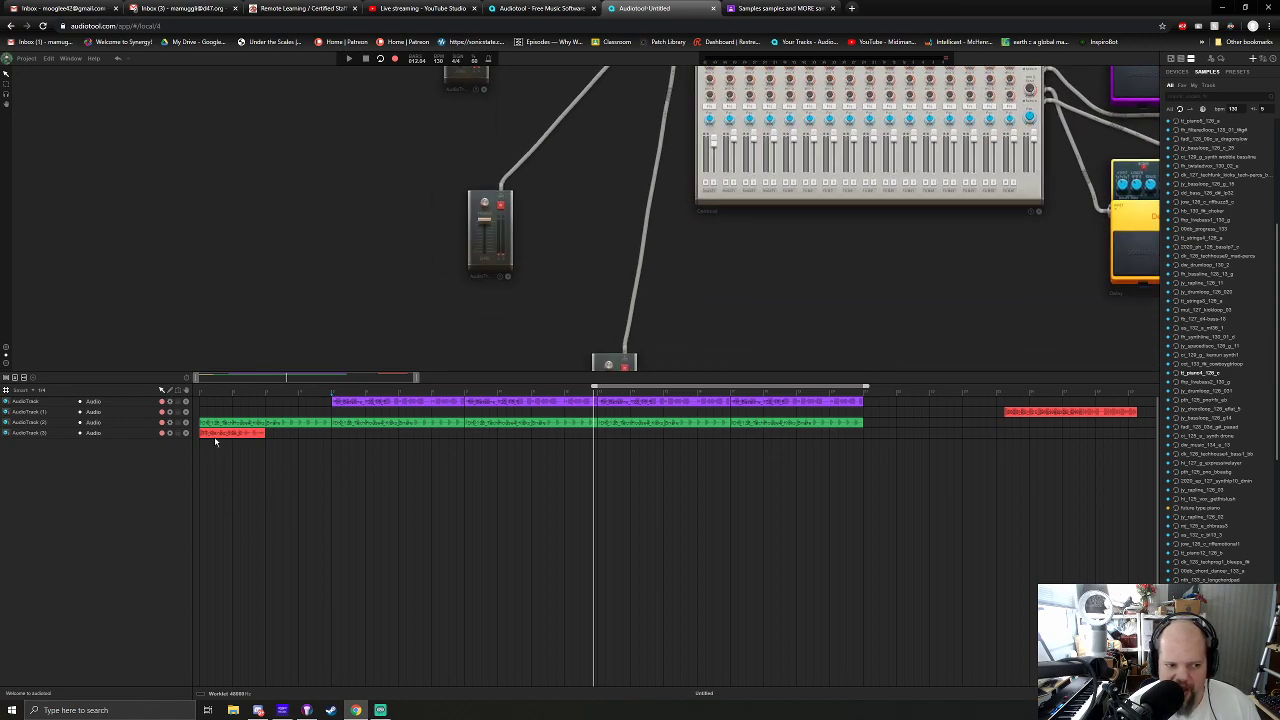
drag(218, 440, 620, 452)
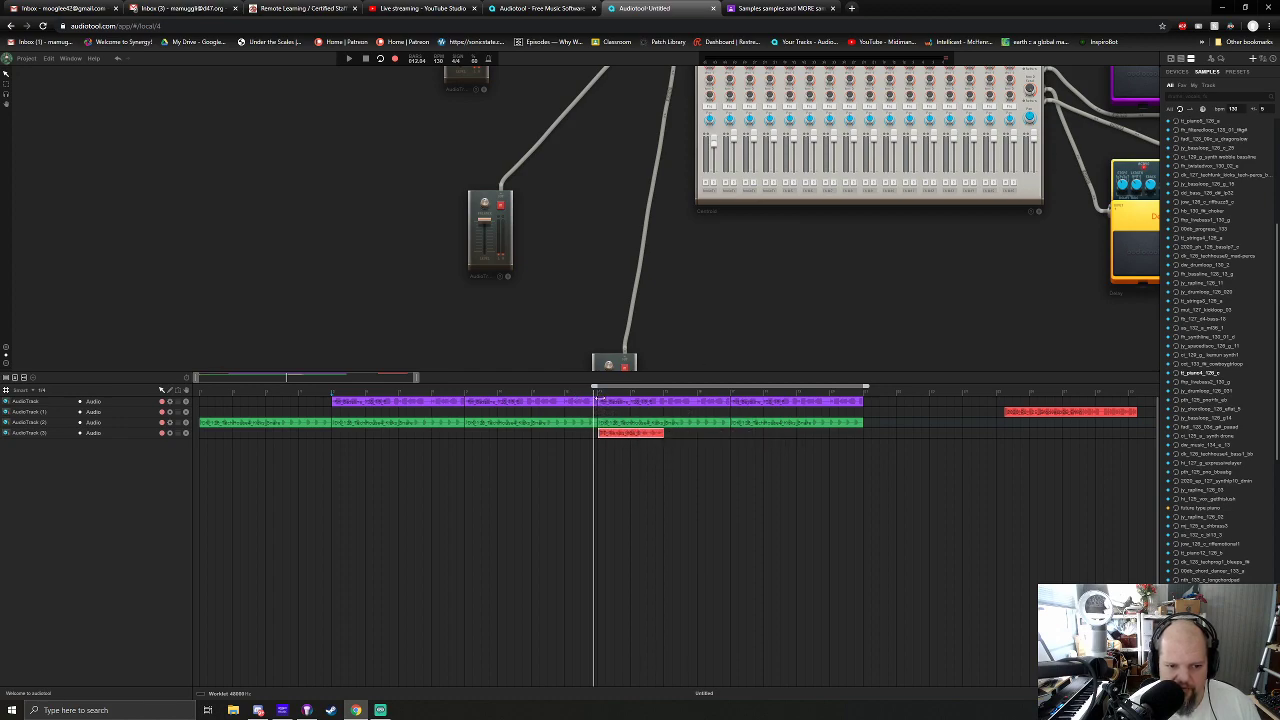
Extend the piano loop's region to bar 21 and play the section from bar 13 with the other tracks.
key(space)
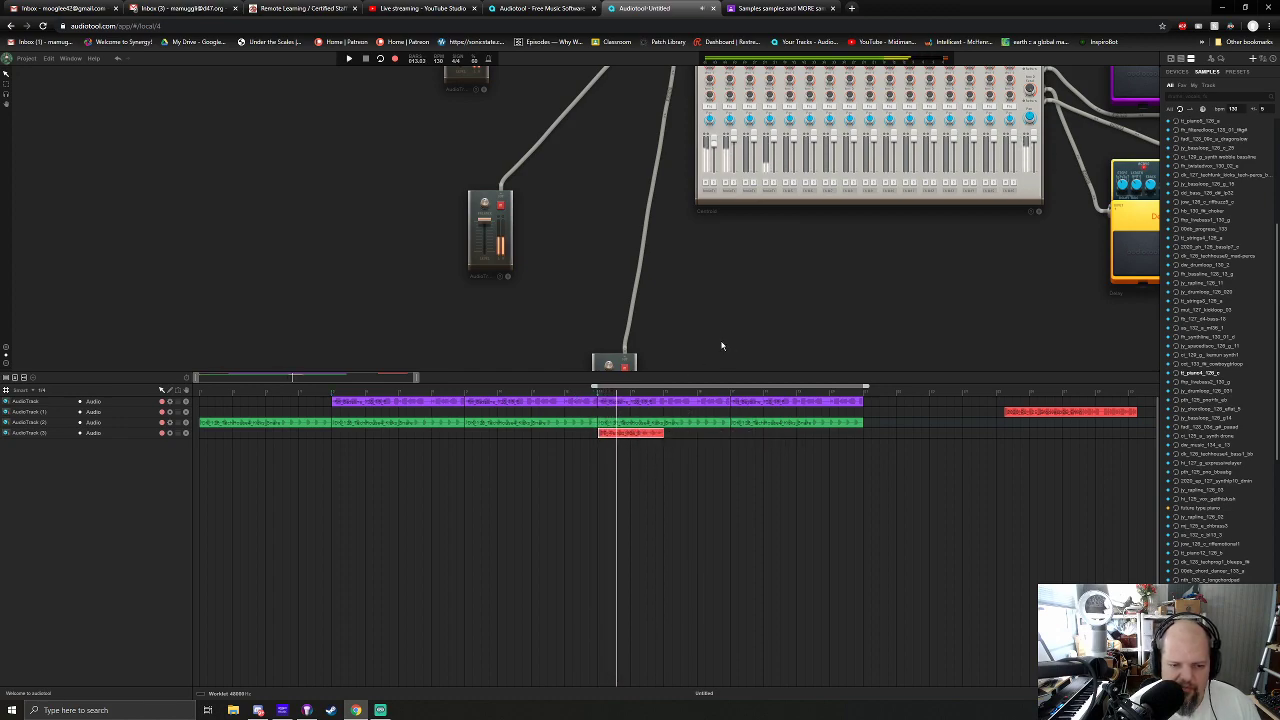
key(space)
drag(663, 432, 865, 442)
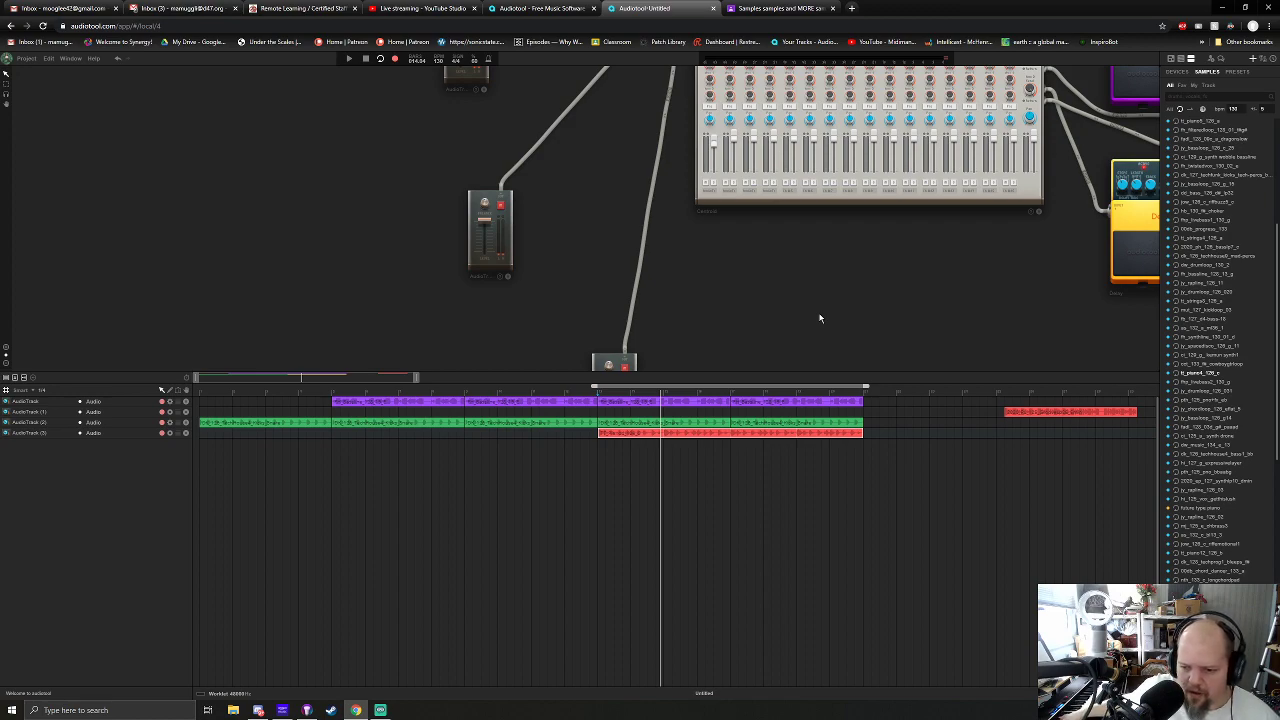
key(space)
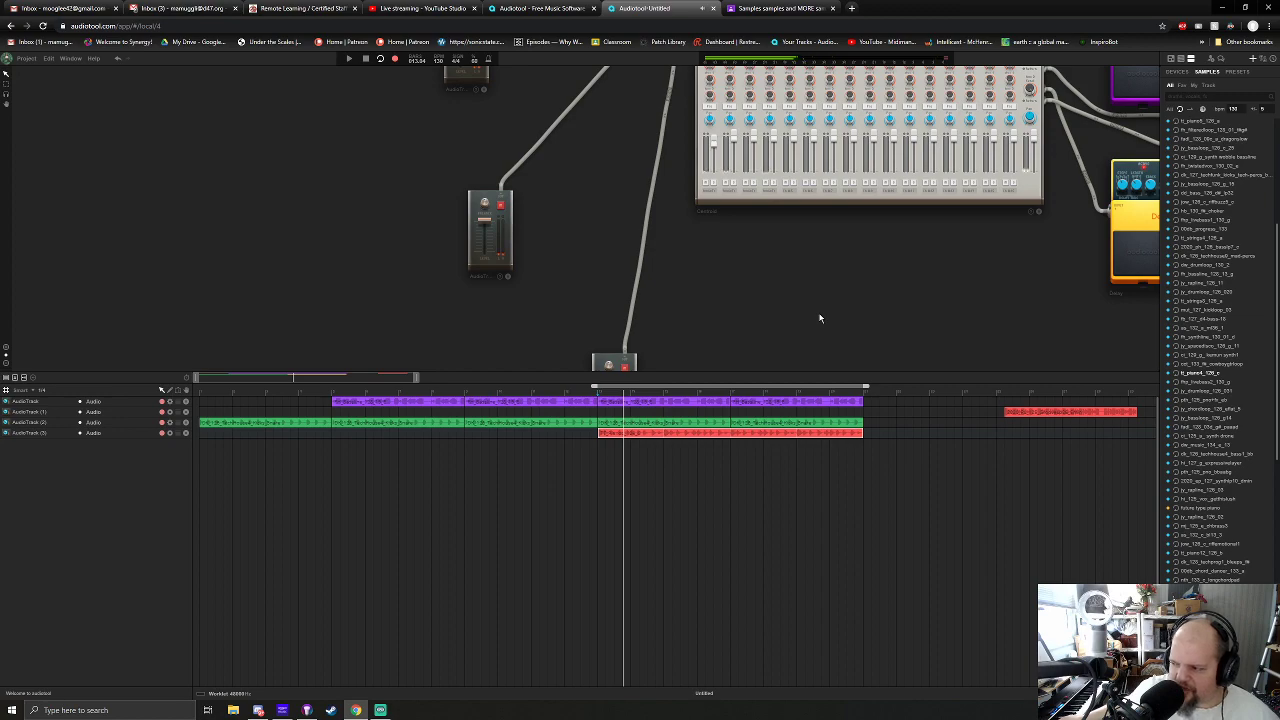
key(space)
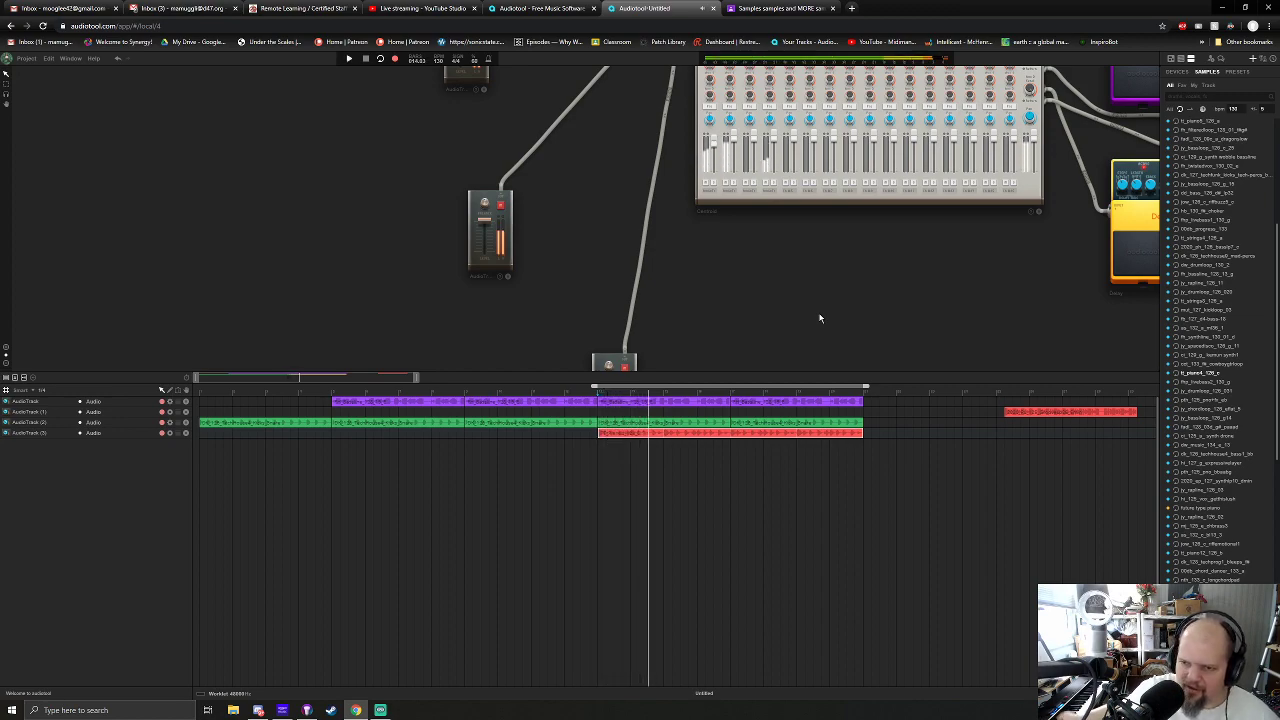
key(space)
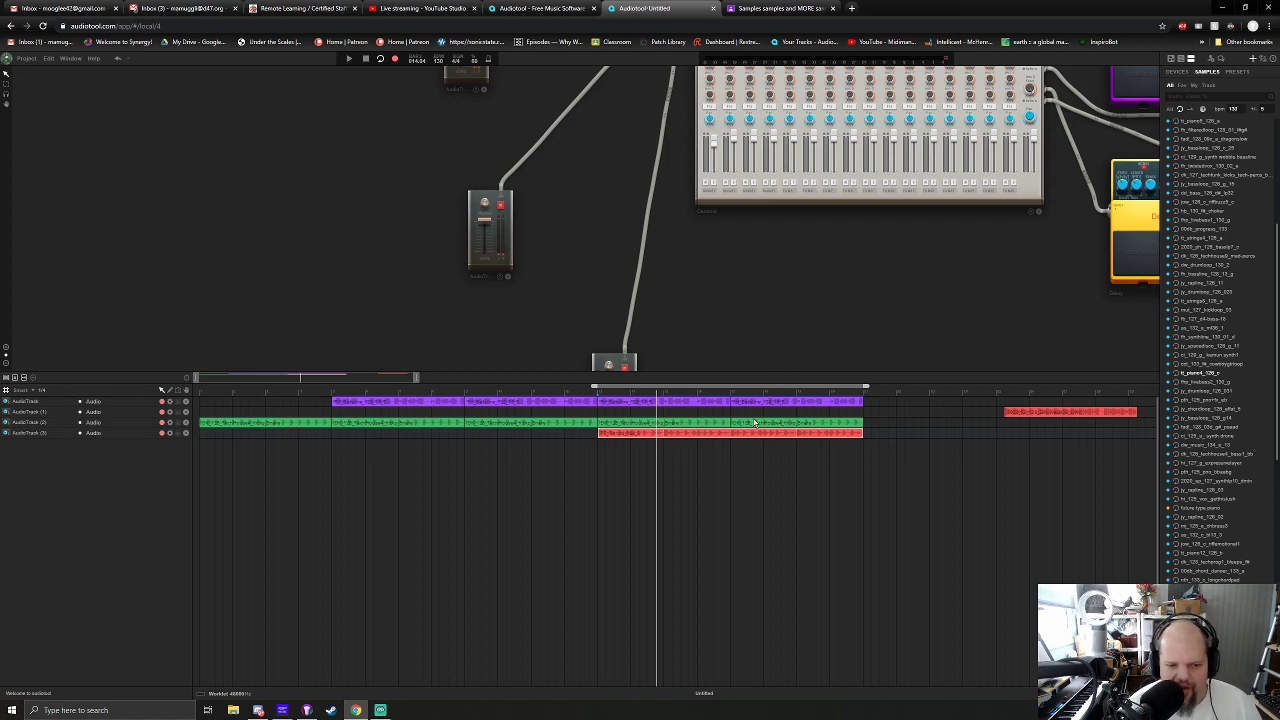
Delete the piano's AudioTrack (3) and its device from the desktop.
click(186, 433)
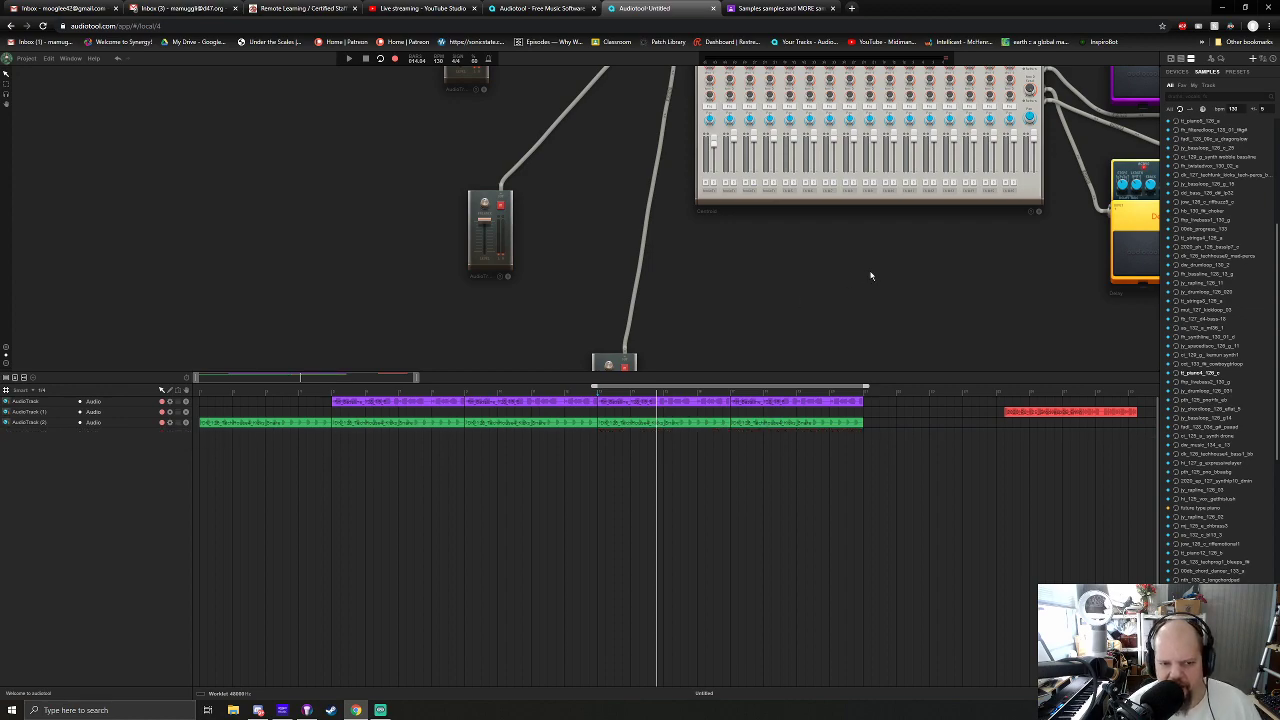
scroll(870, 276, down, 3)
drag(860, 269, 729, 344)
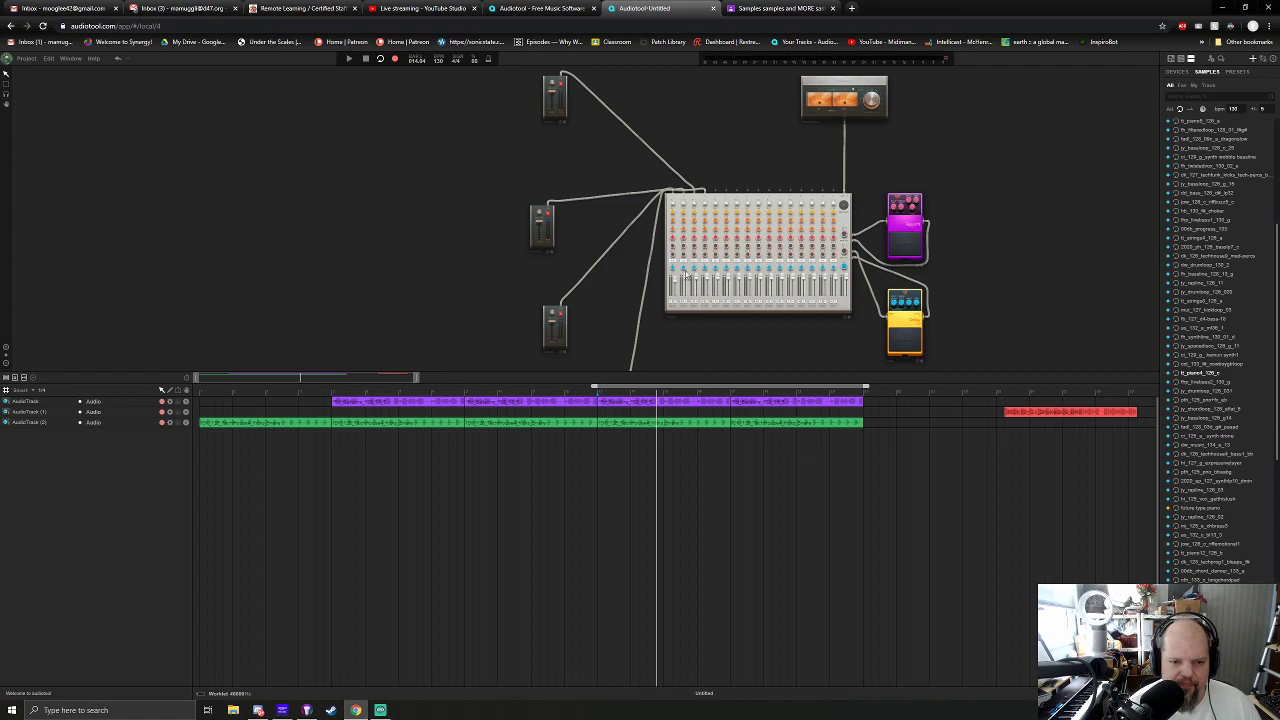
drag(681, 334, 663, 170)
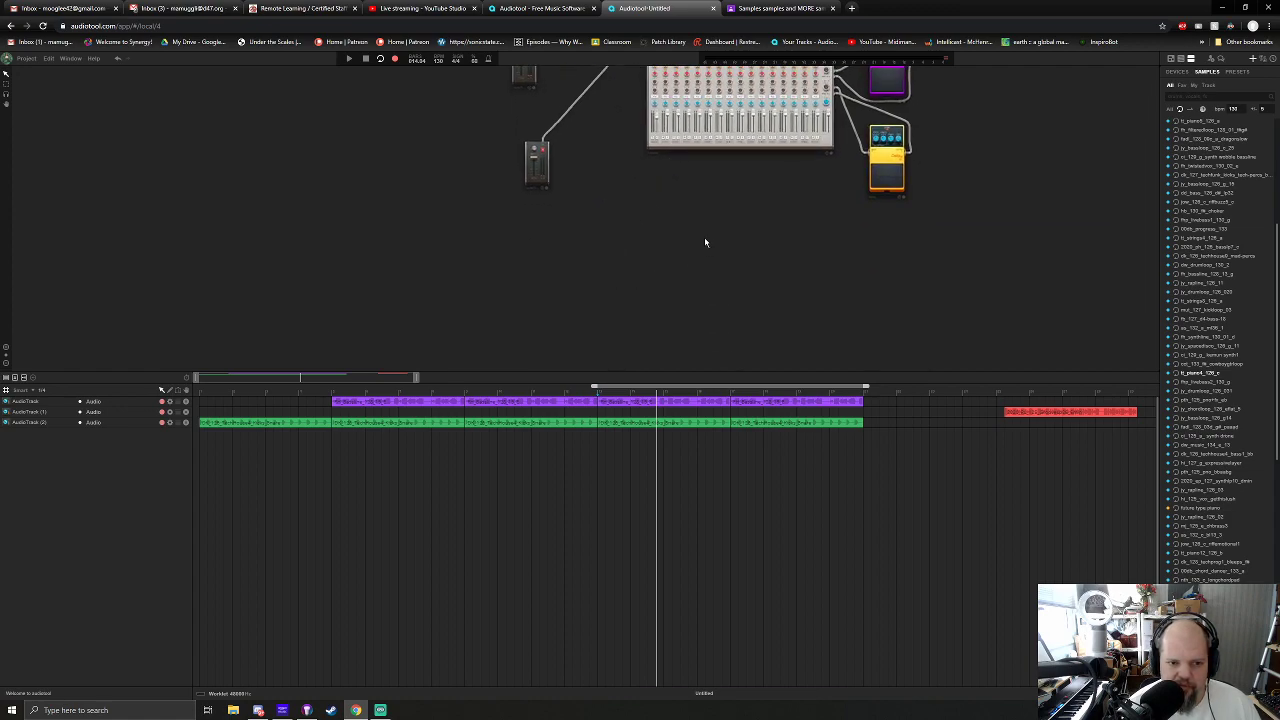
drag(704, 238, 696, 415)
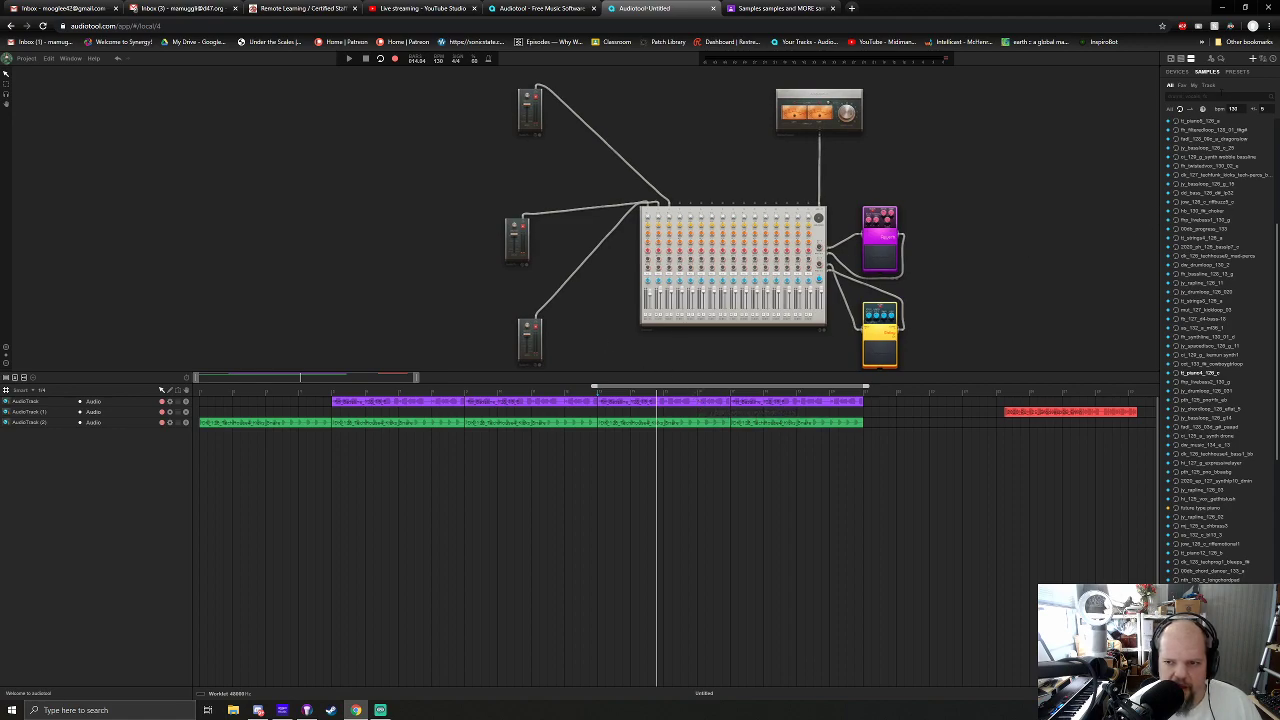
Add a Machiniste drum machine to the desktop and cable its main output to the mixer's fourth channel.
click(1176, 74)
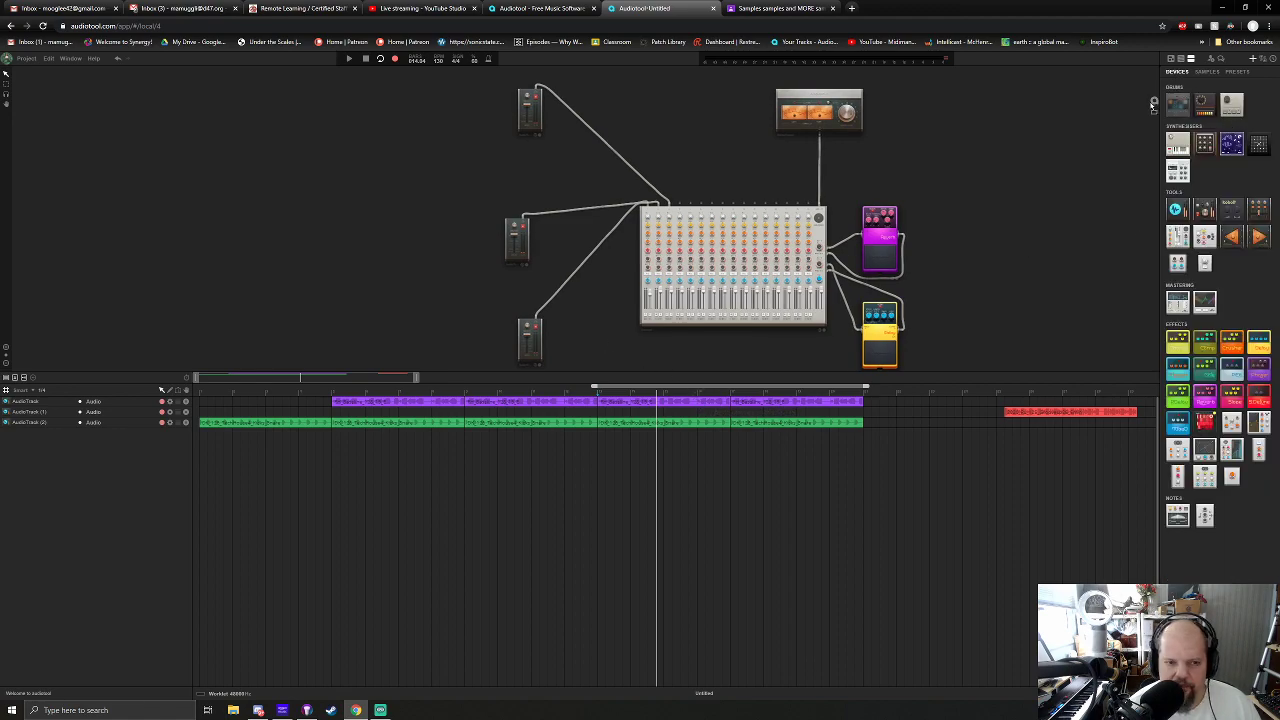
drag(1177, 103, 477, 222)
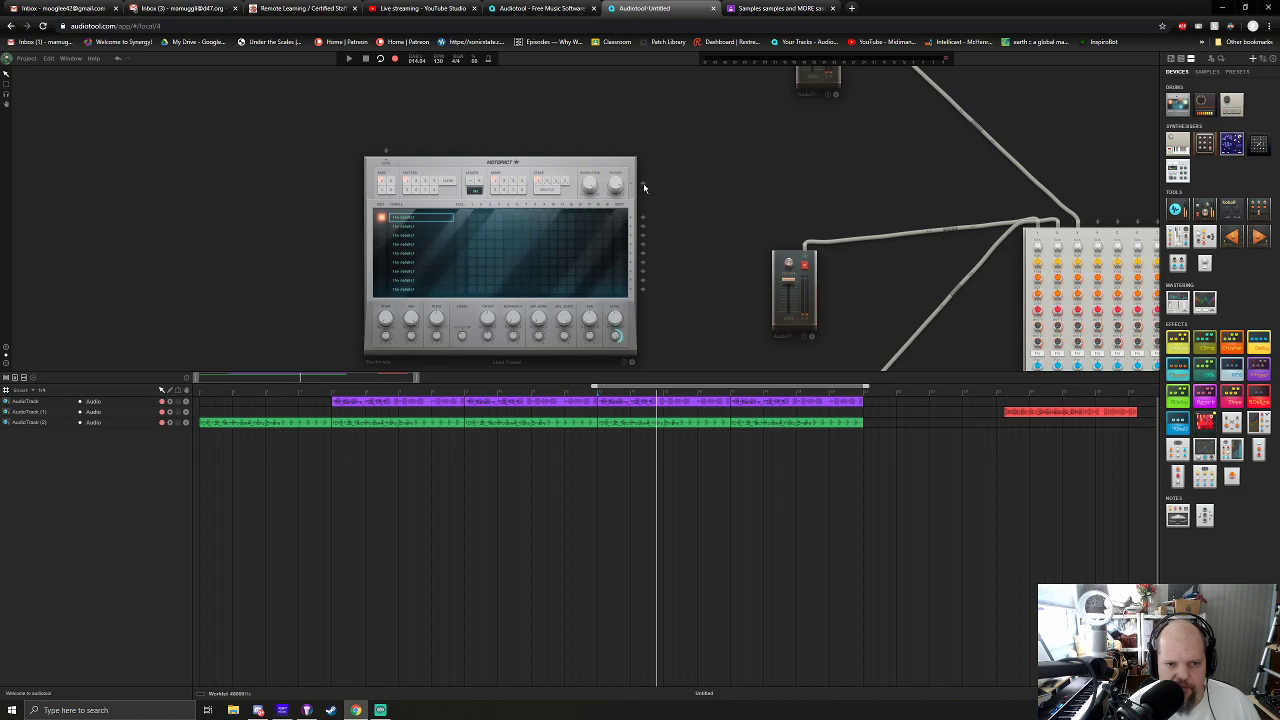
click(1207, 73)
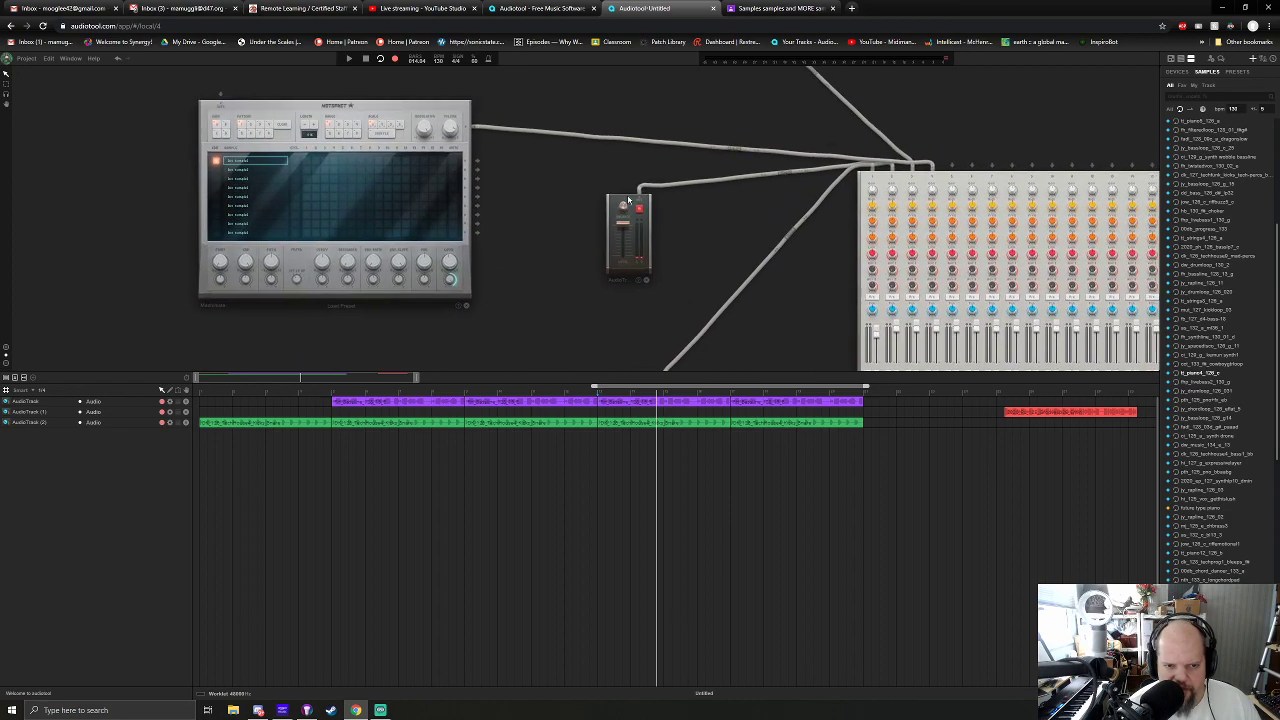
Rearrange the desktop with the three audio track devices in a row above and the Machiniste directly beside the mixer.
drag(609, 204, 644, 24)
drag(605, 339, 794, 155)
drag(684, 281, 719, 111)
drag(455, 130, 761, 201)
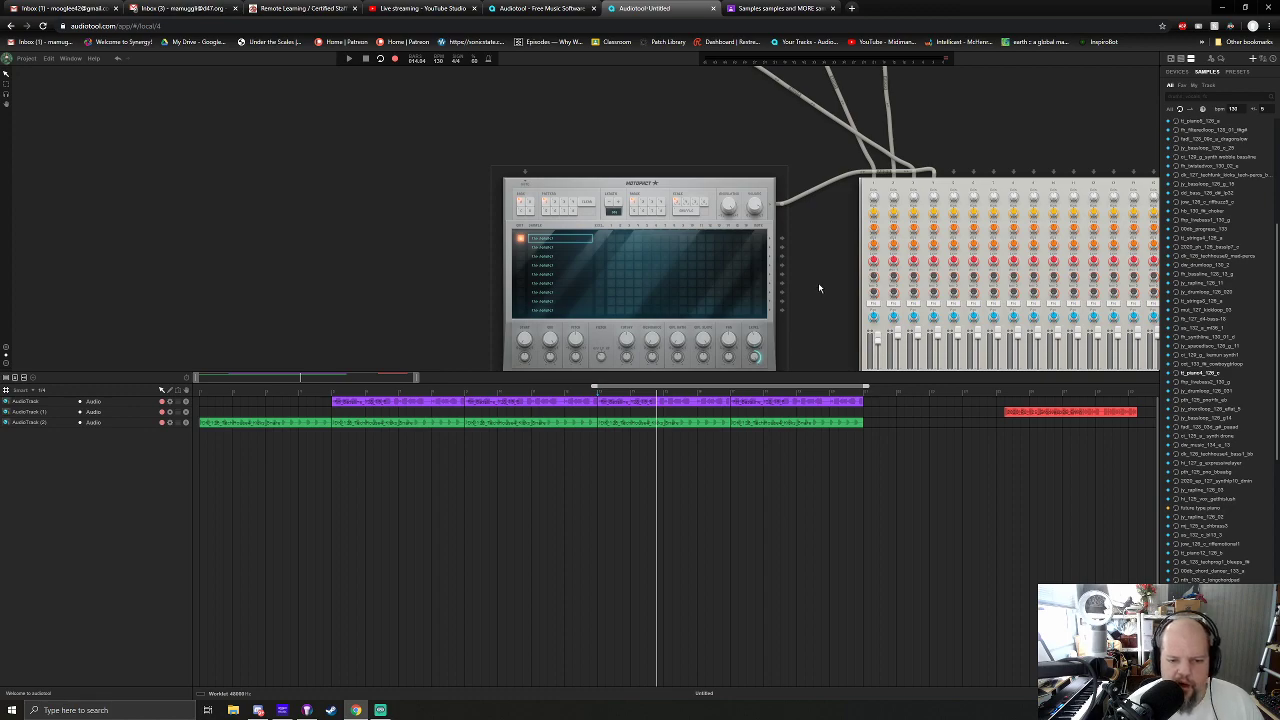
drag(810, 334, 694, 308)
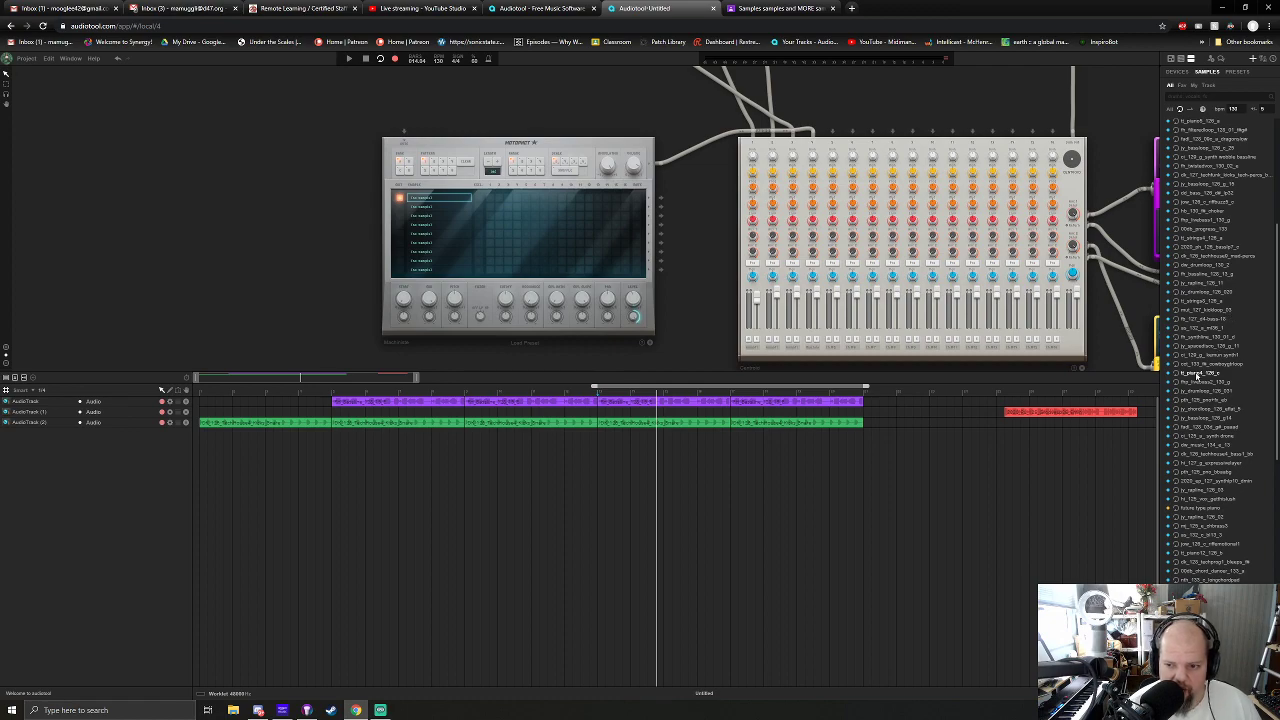
Load the tt_piano4_126_c sample into the Machiniste's first sample slot.
scroll(1037, 363, down, 5)
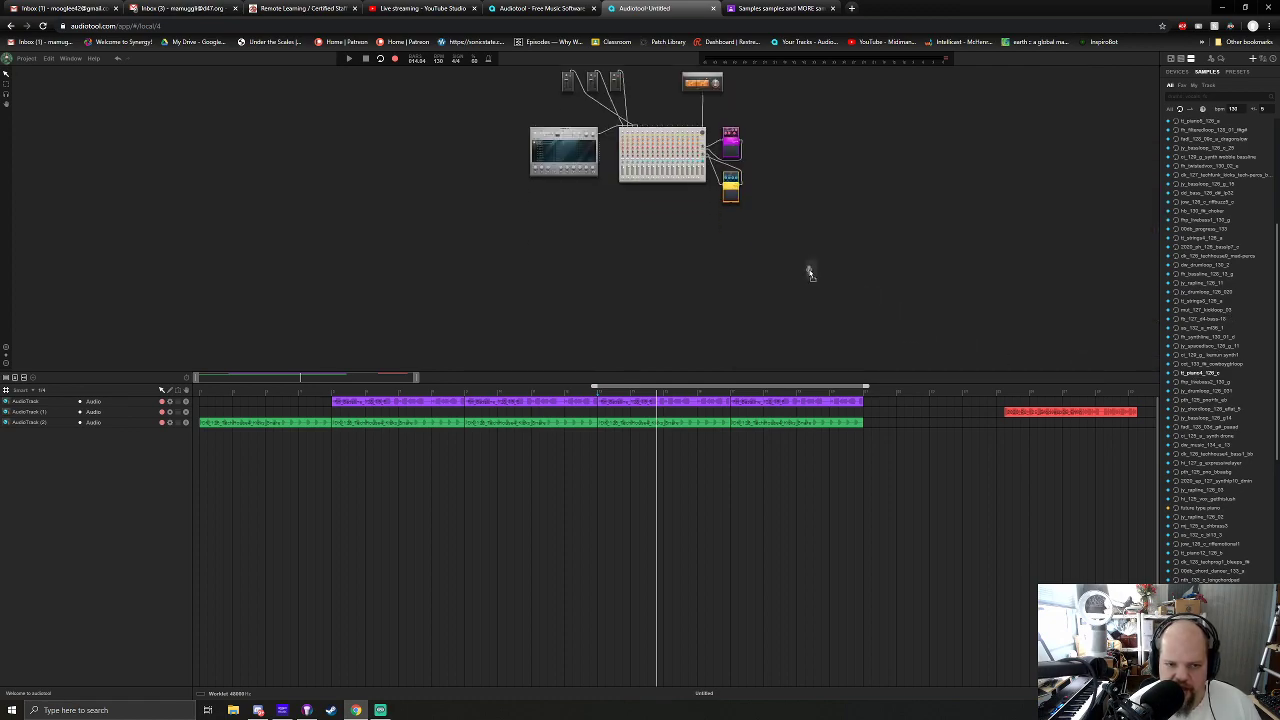
scroll(613, 234, up, 5)
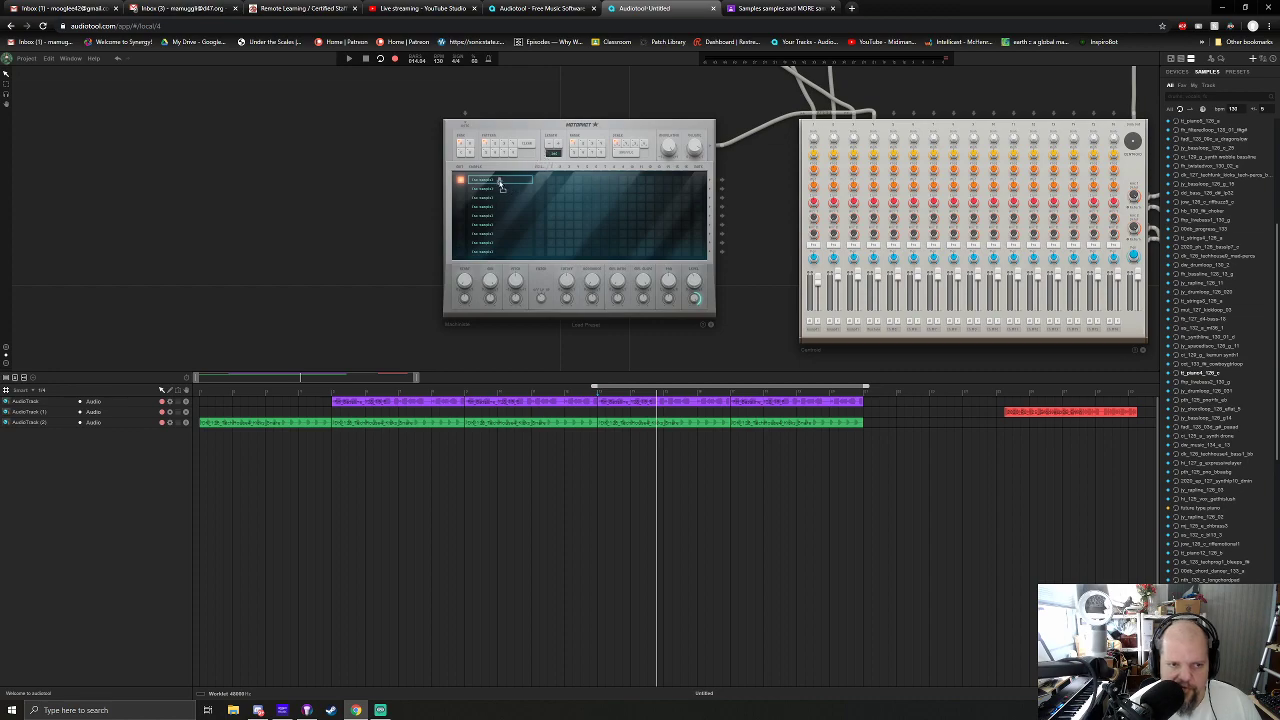
scroll(470, 200, up, 2)
drag(904, 283, 865, 285)
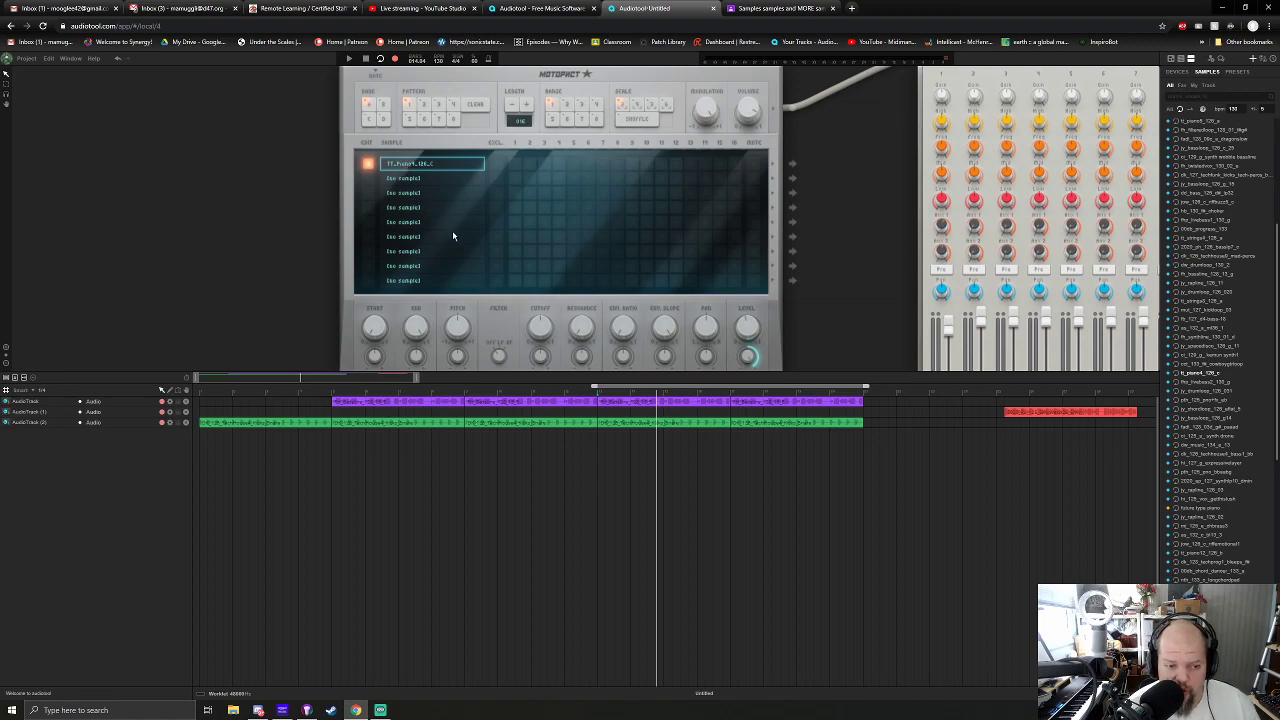
Trigger the piano sample on step 1 of the Machiniste pattern and play the song from bar 13.
click(598, 392)
click(515, 164)
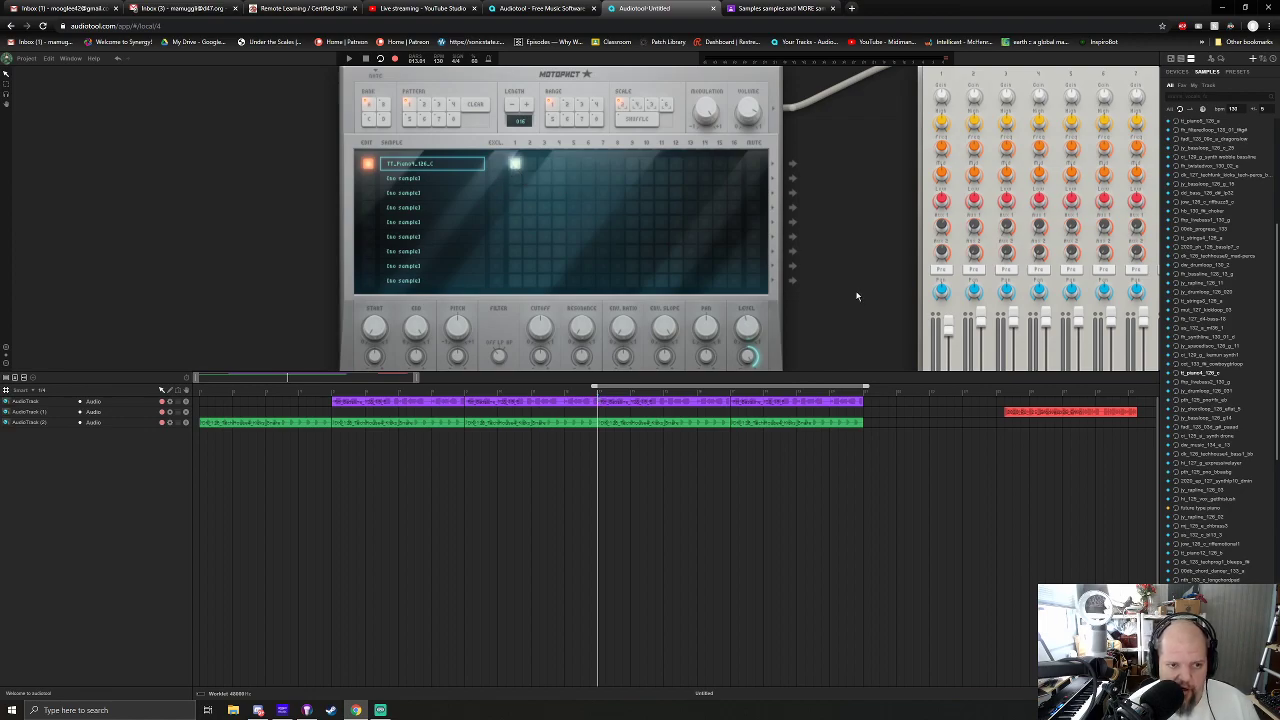
key(space)
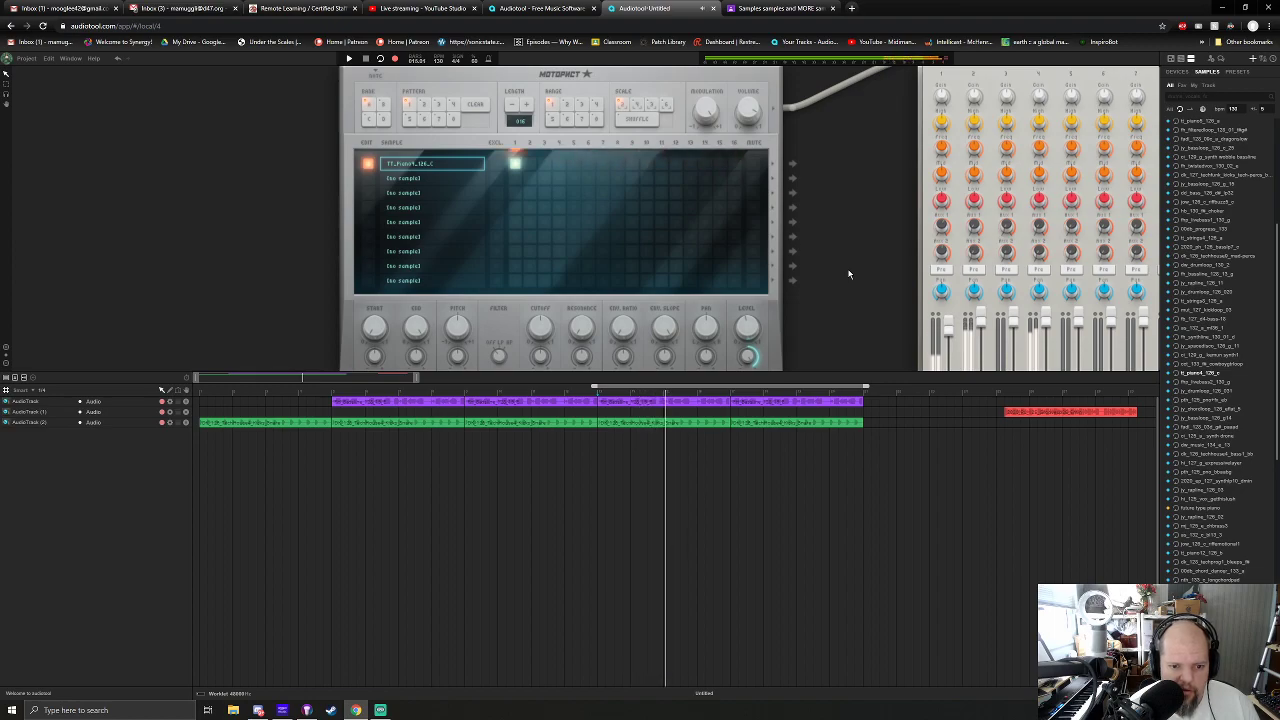
key(space)
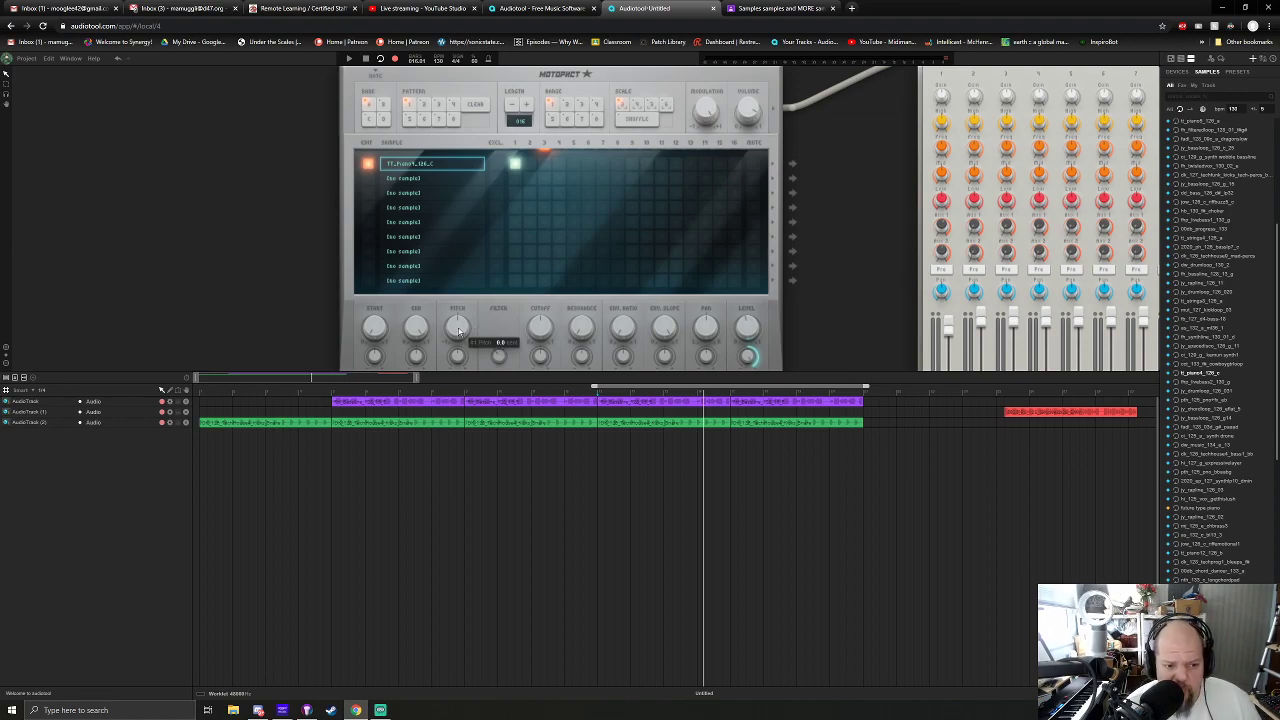
Raise the piano sample's pitch on the Machiniste by ear while checking it against the playing song.
drag(459, 331, 459, 320)
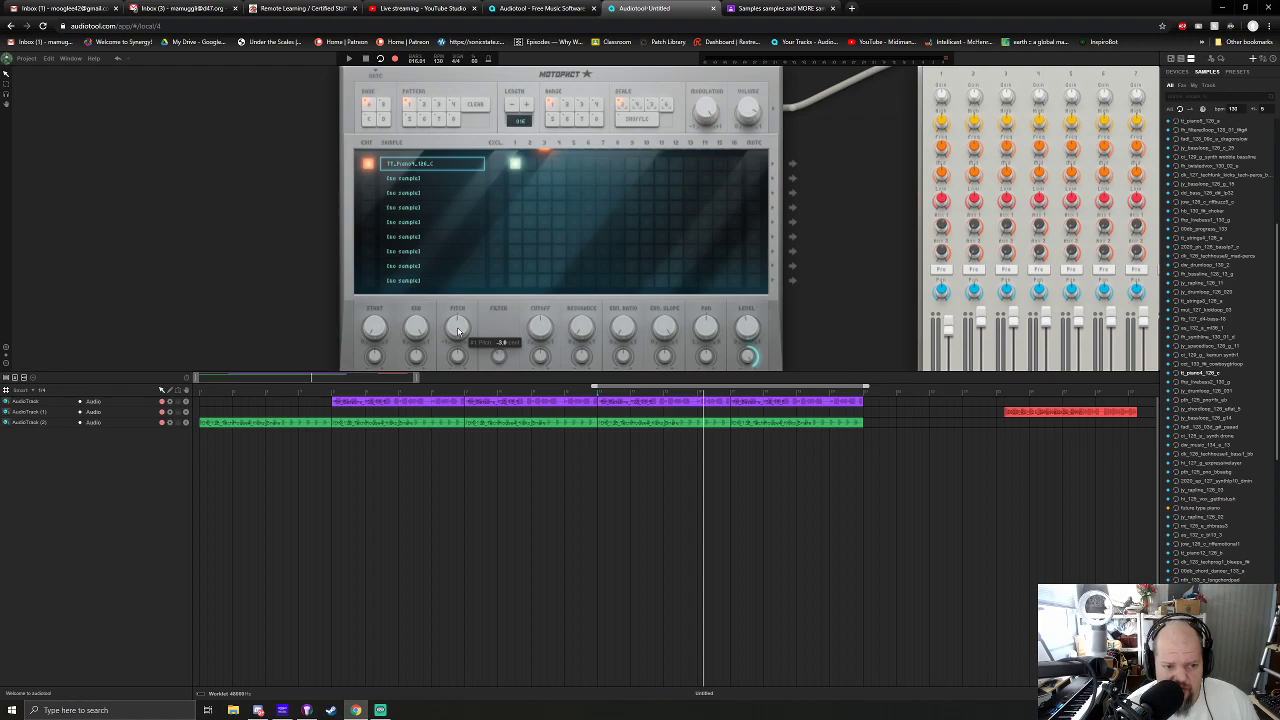
key(space)
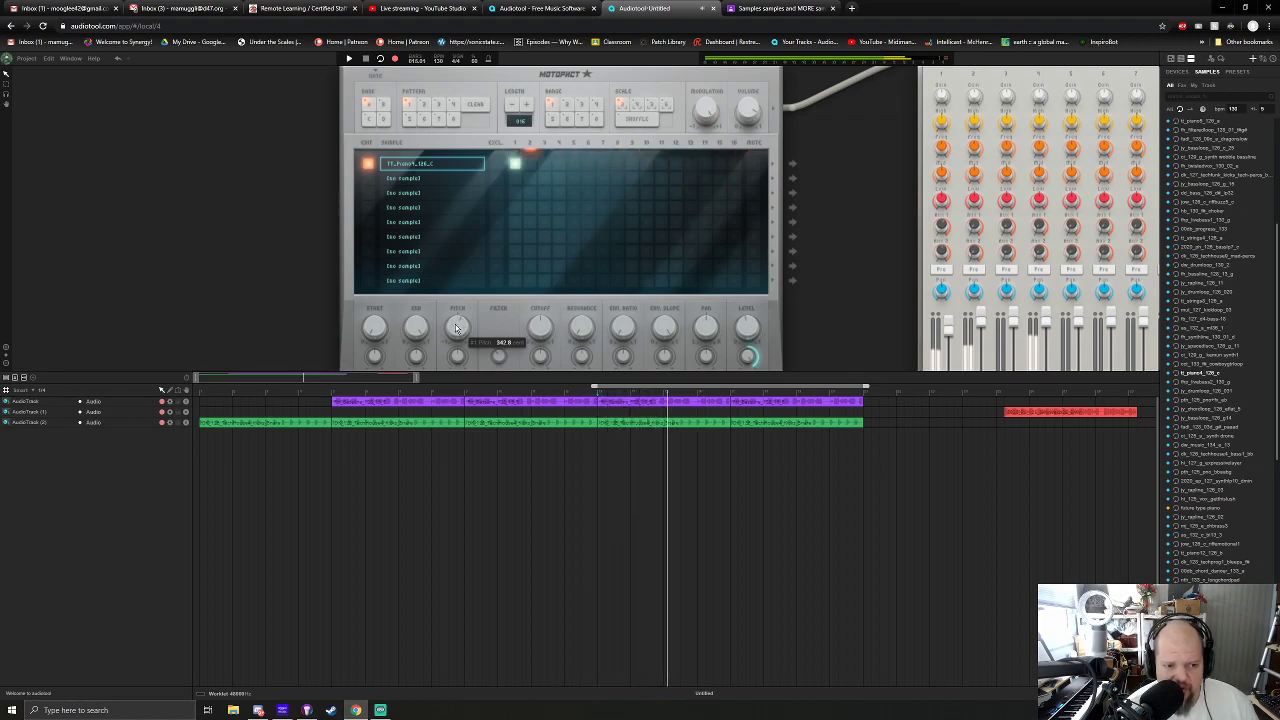
drag(455, 328, 462, 328)
key(space)
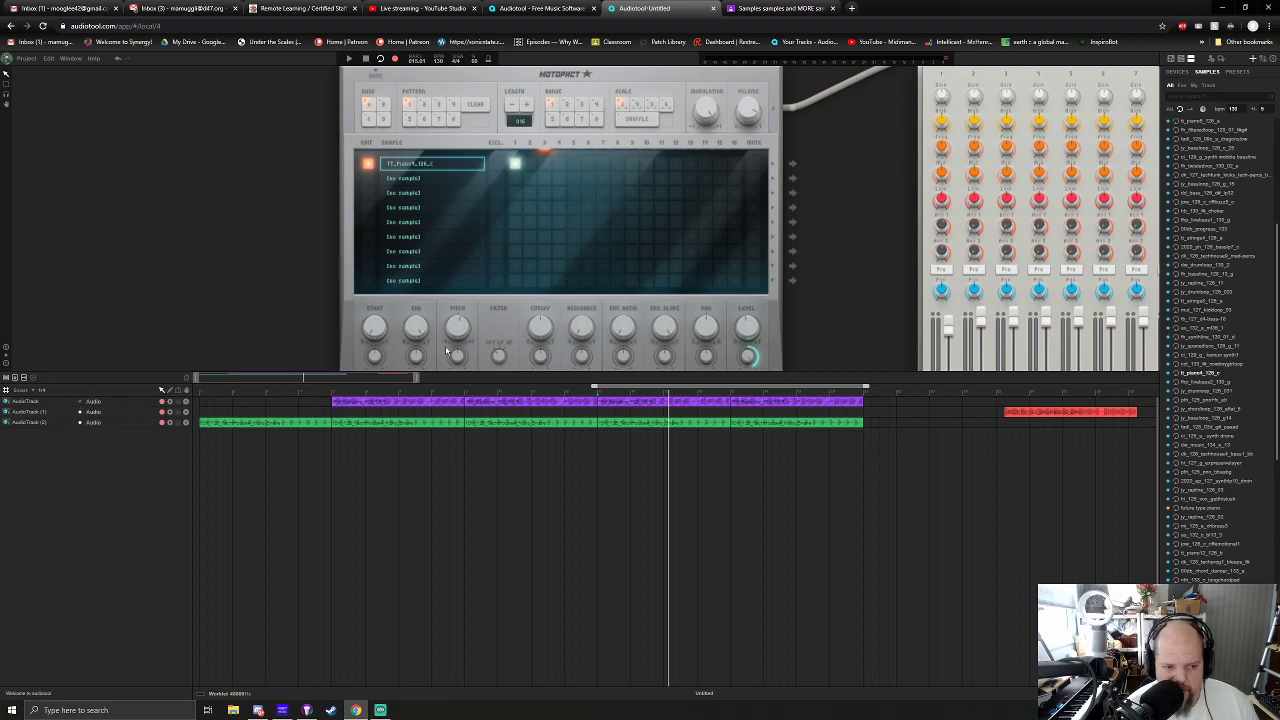
key(space)
mouse_move(459, 332)
drag(459, 332, 459, 340)
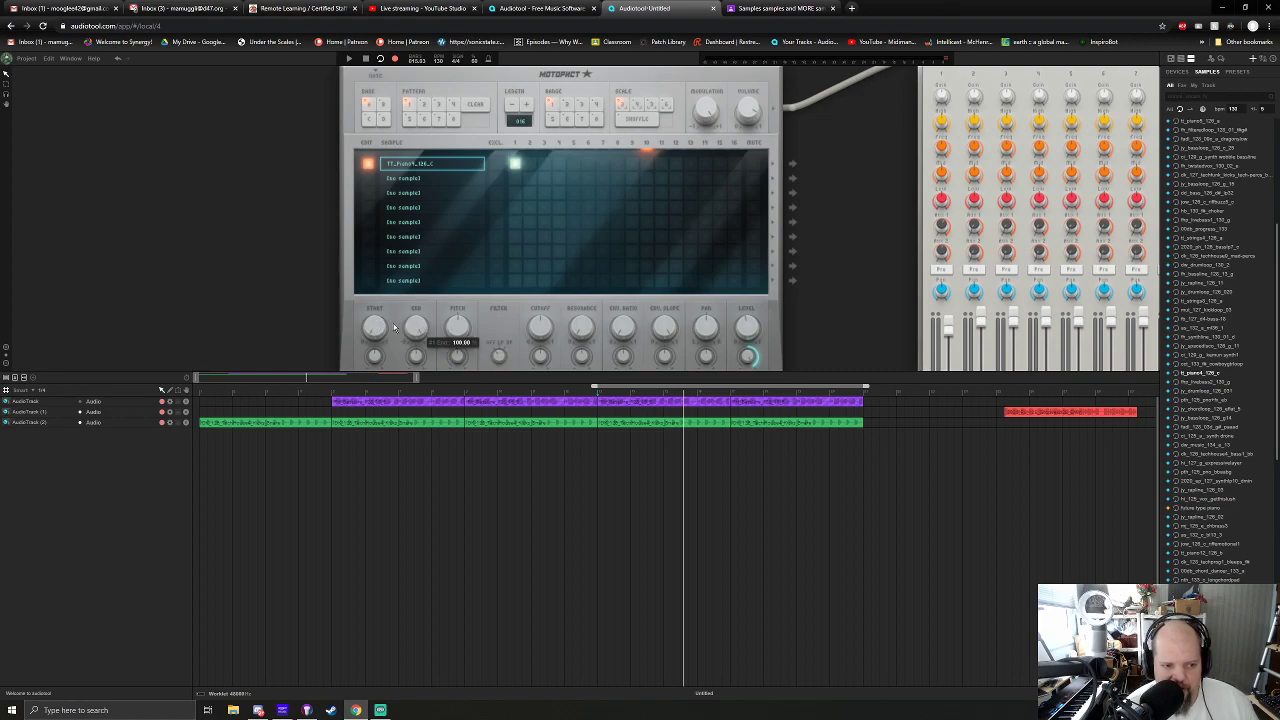
Shorten the piano sample by lowering its end point to about 19% during playback.
scroll(417, 286, up, 2)
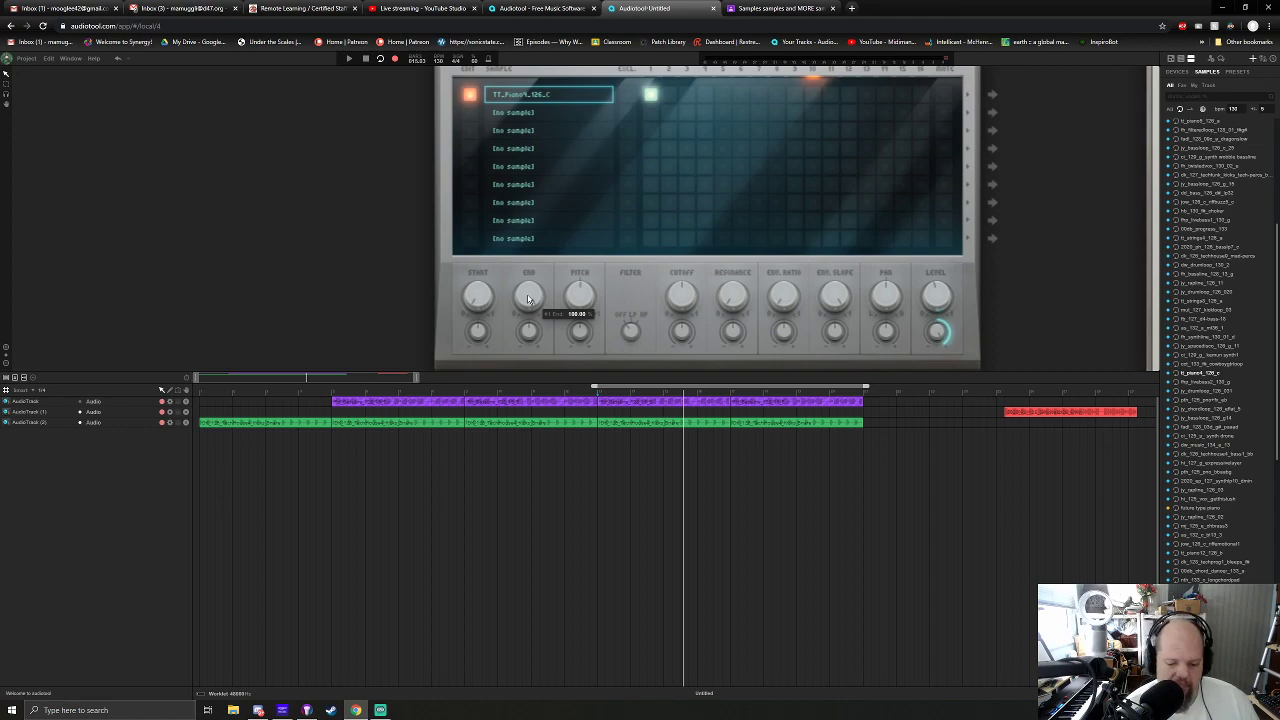
key(space)
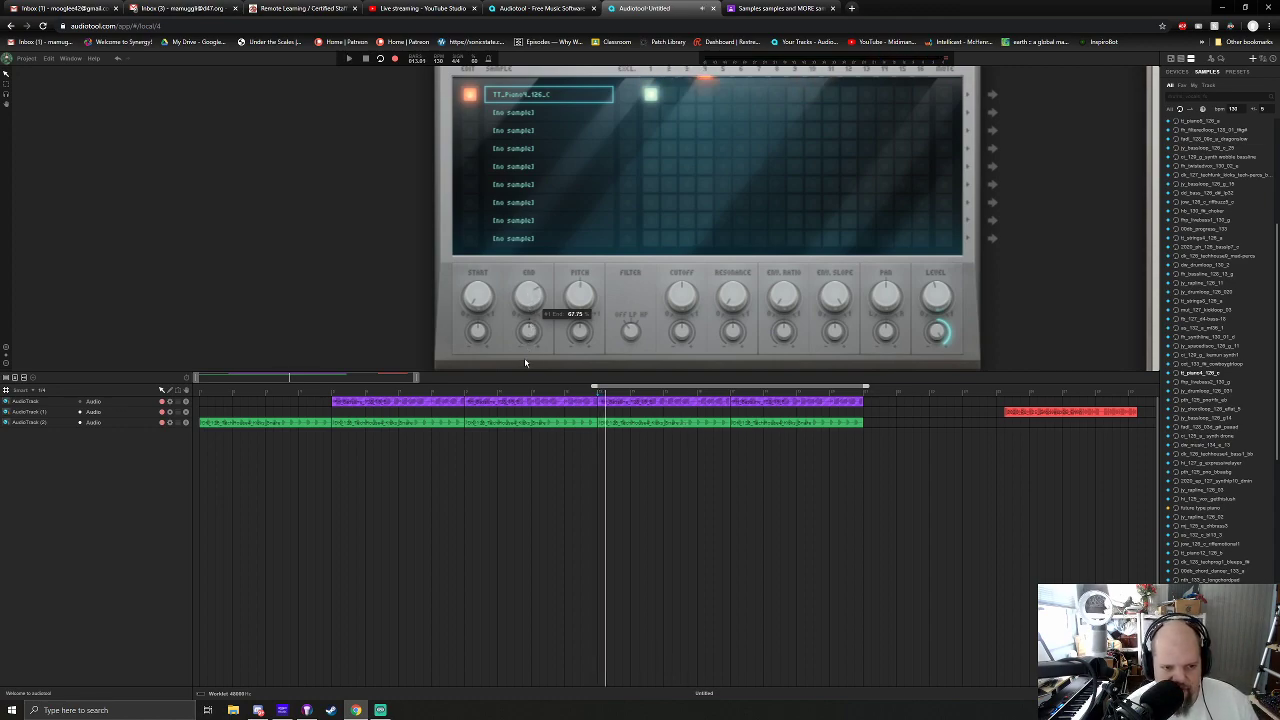
scroll(356, 229, up, 1)
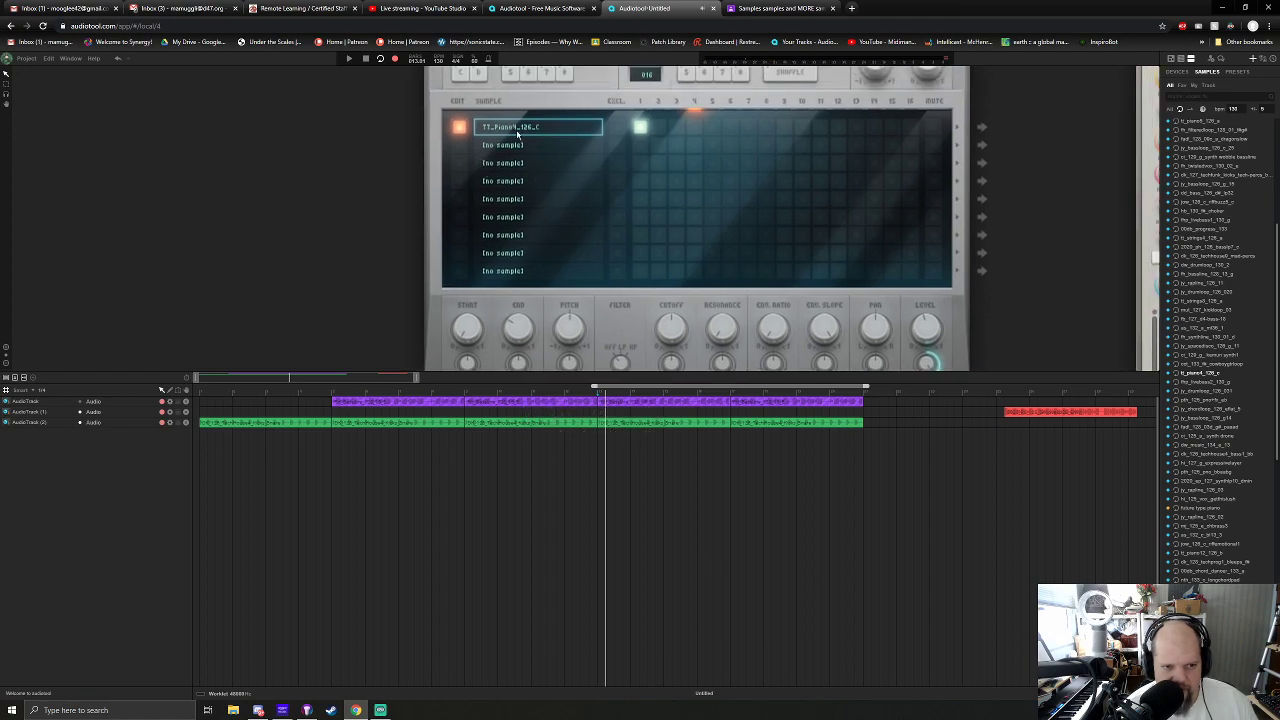
mouse_move(507, 322)
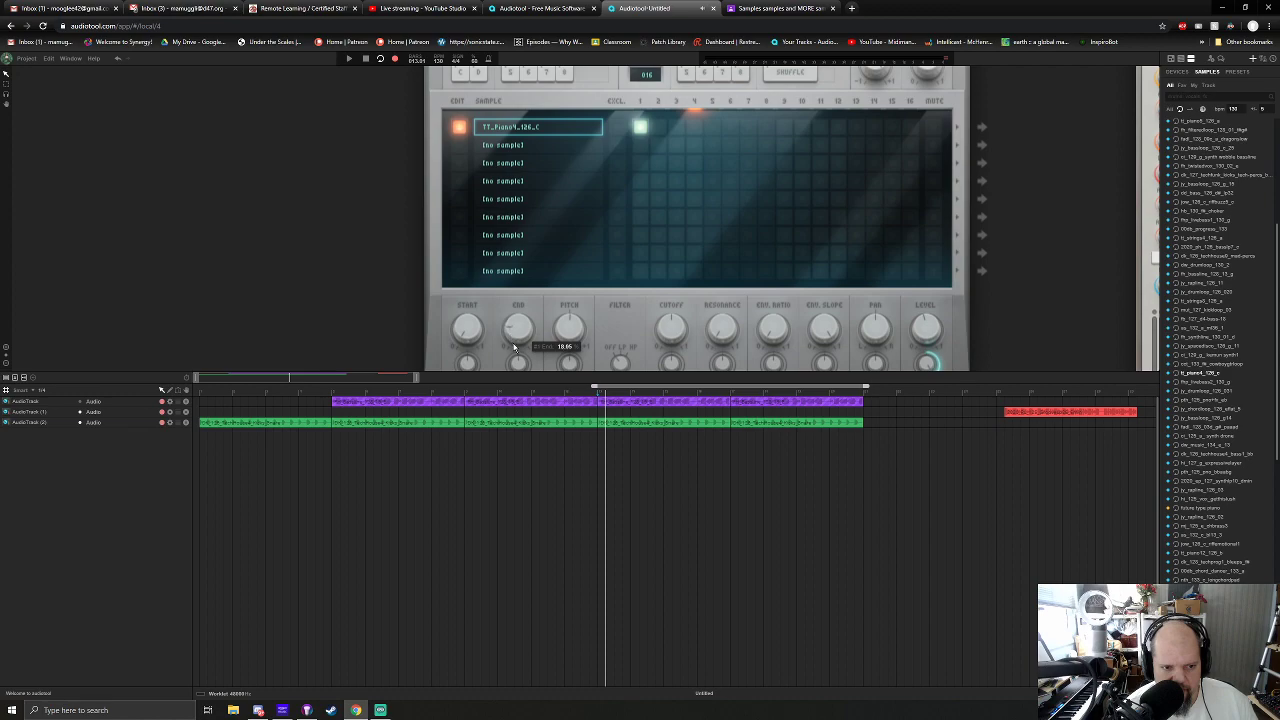
drag(521, 333, 518, 335)
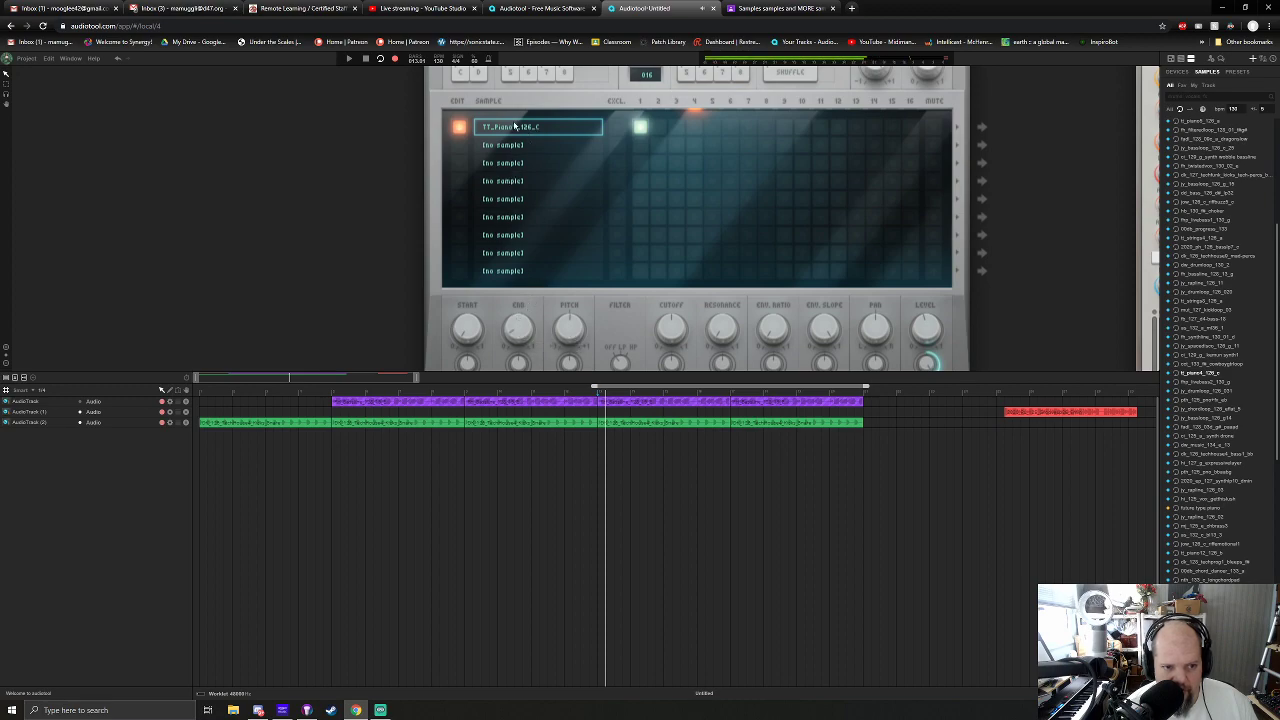
Trigger the piano sample on steps 4, 7, 11 and 15 of the Machiniste pattern as well and play the result.
scroll(518, 331, down, 3)
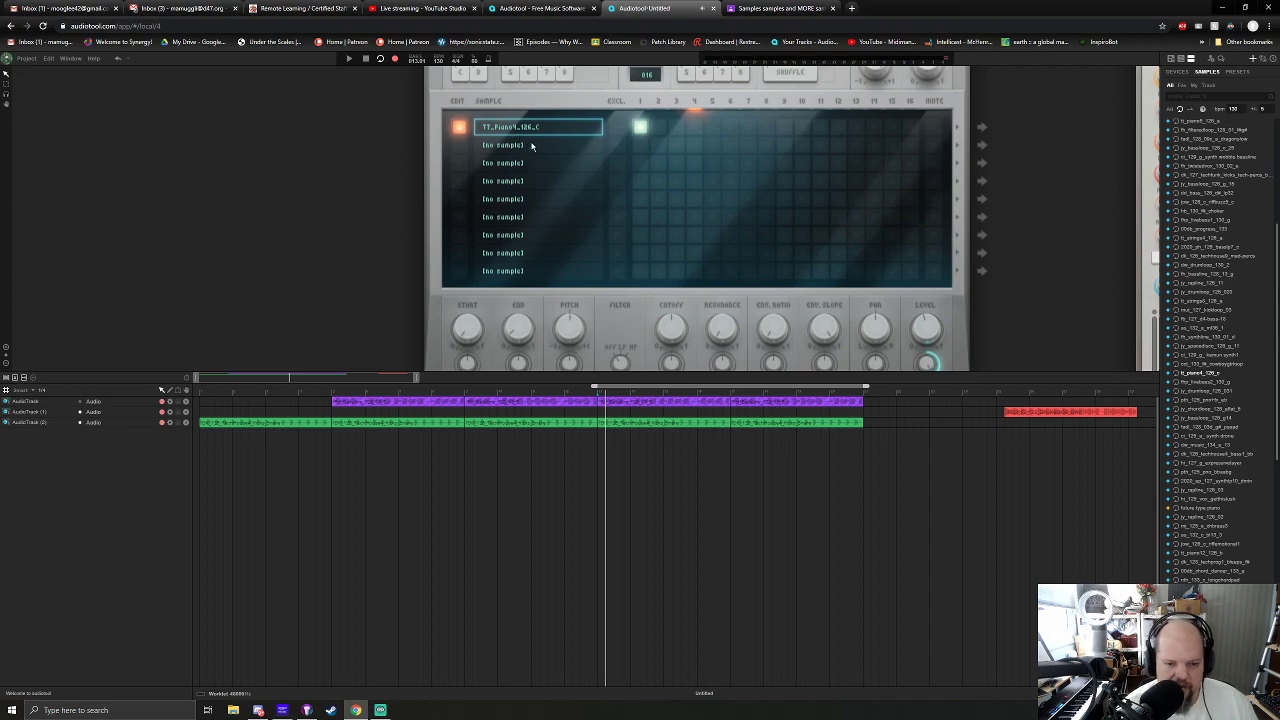
click(691, 128)
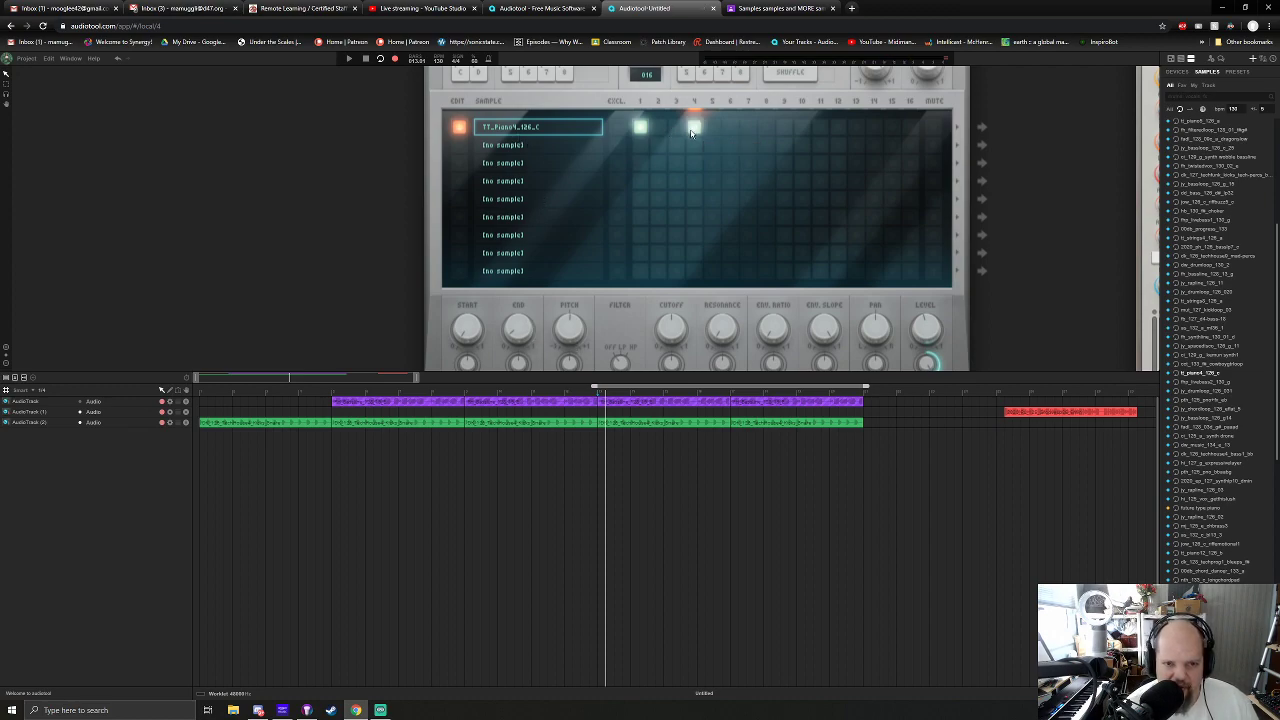
click(748, 128)
click(819, 128)
click(891, 128)
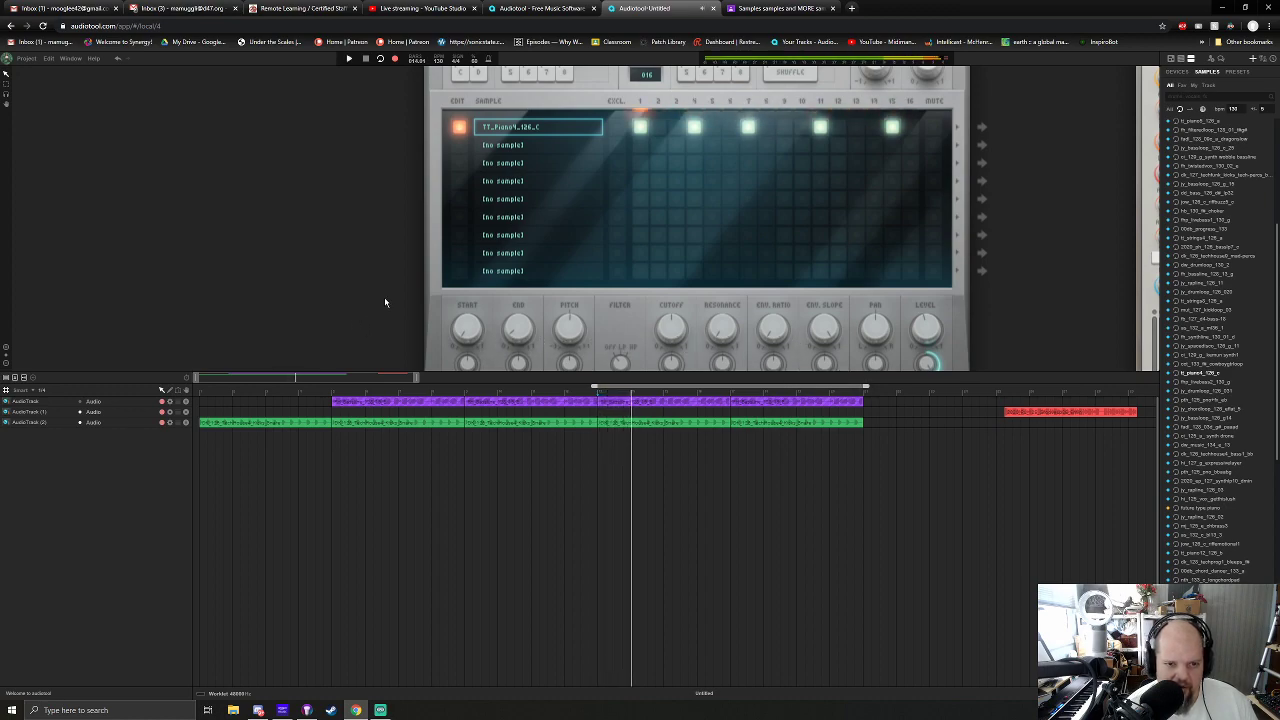
drag(388, 289, 286, 265)
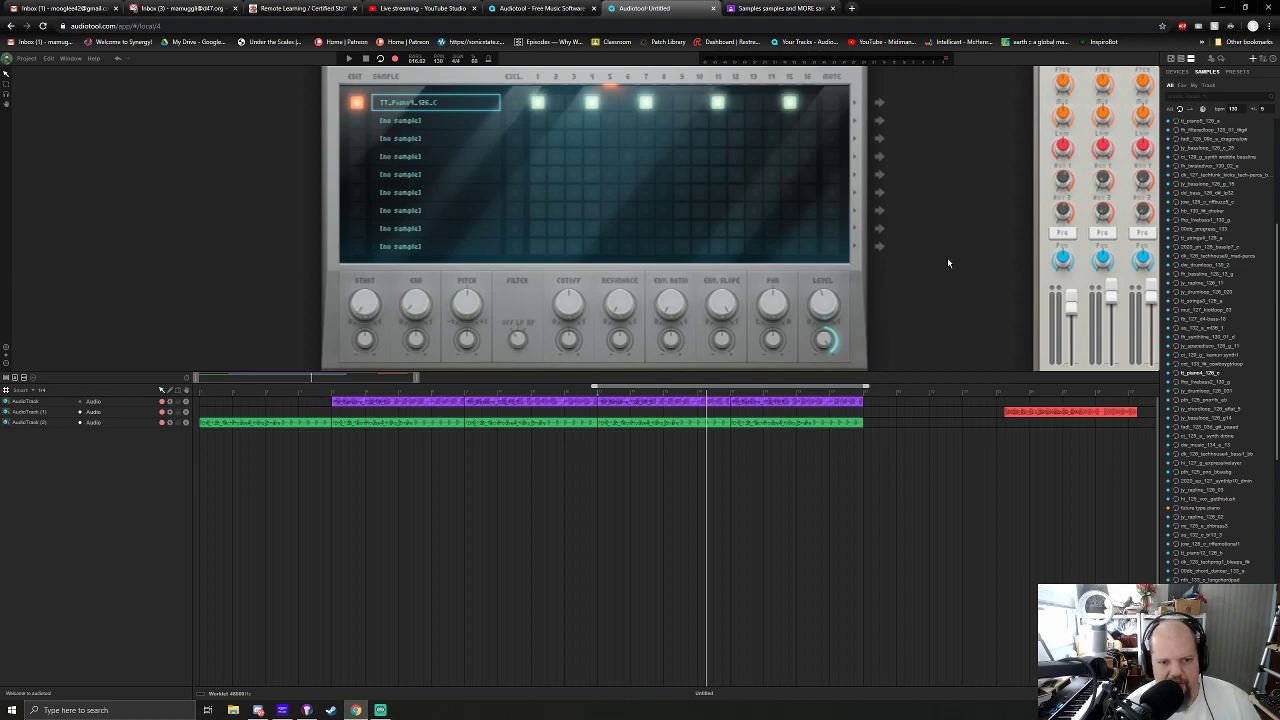
drag(943, 259, 810, 277)
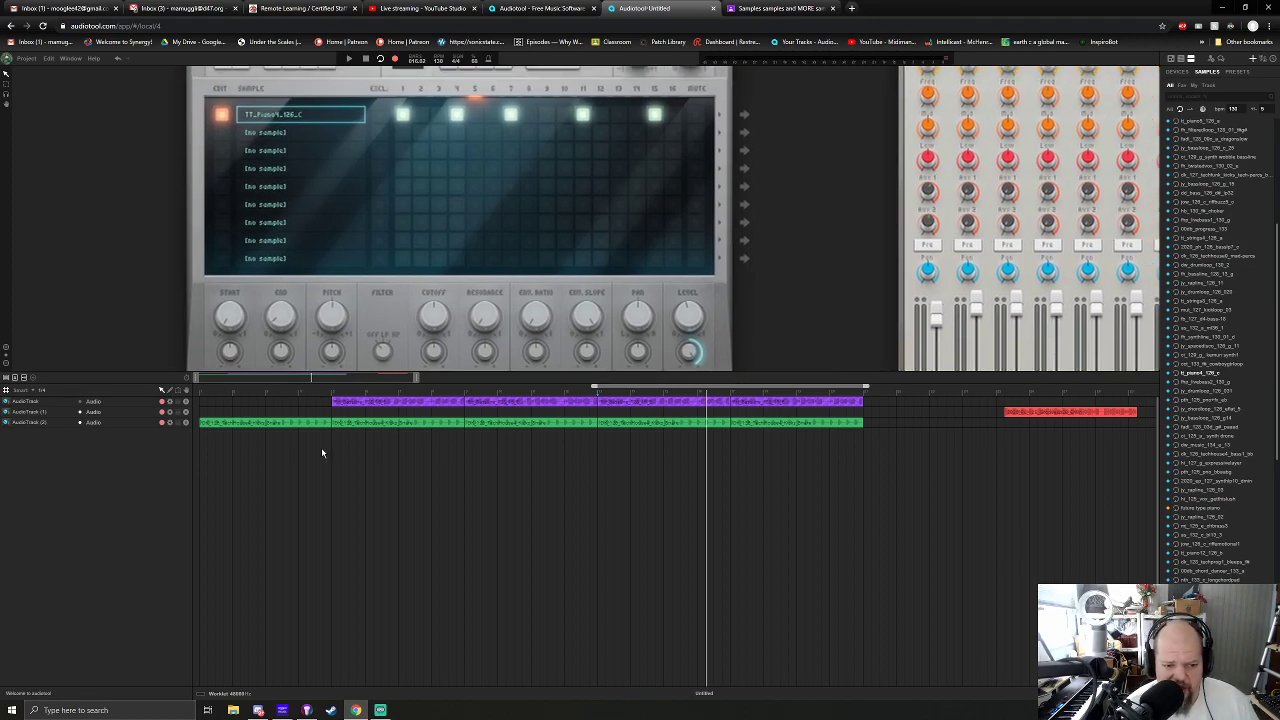
key(space)
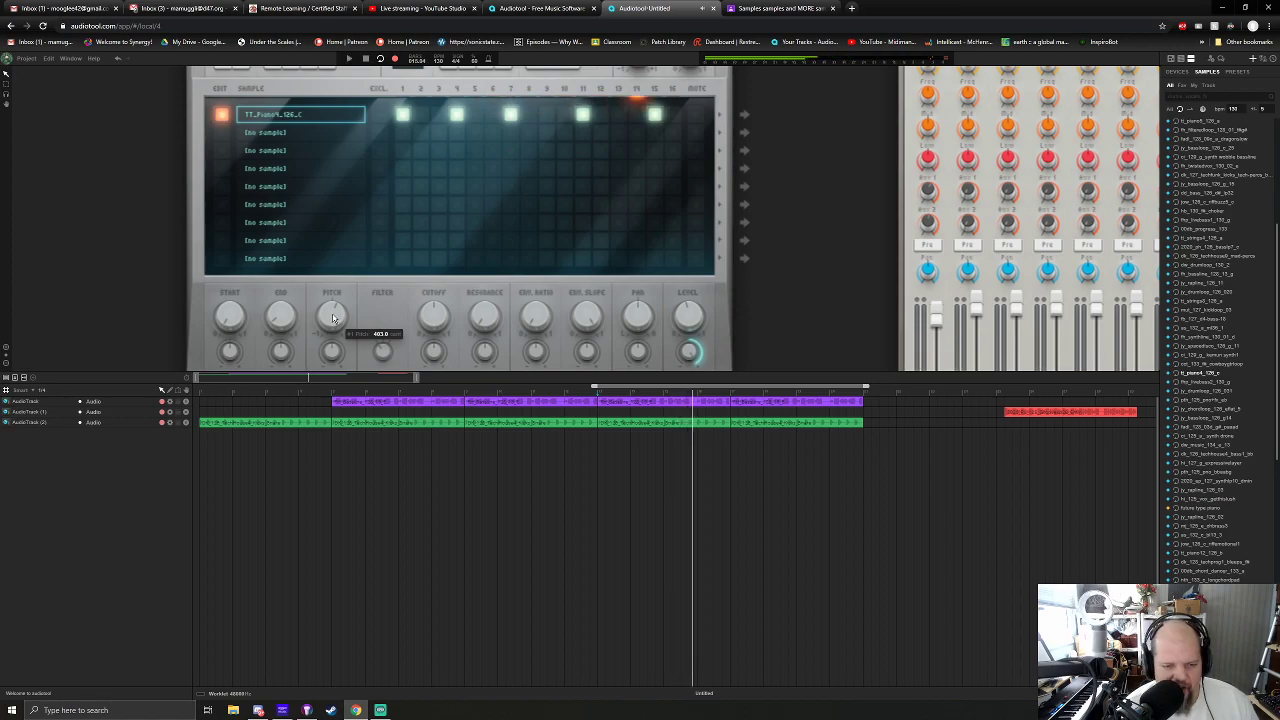
scroll(834, 280, down, 4)
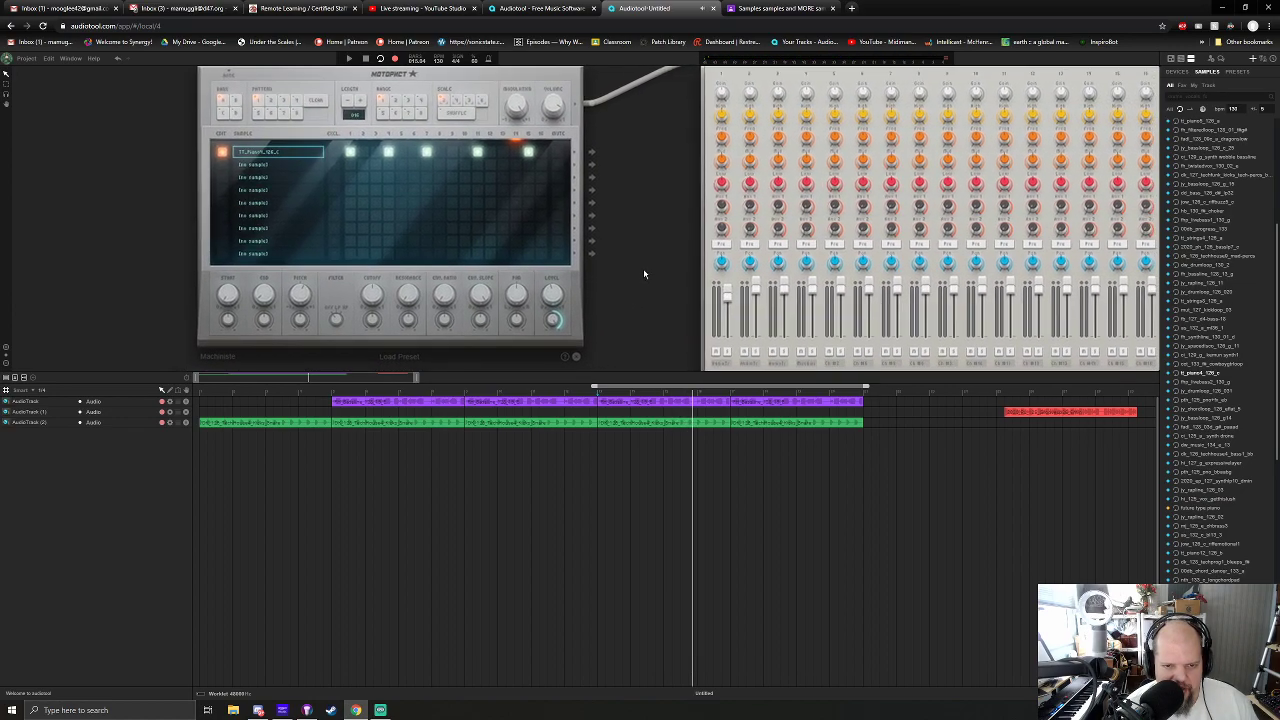
drag(641, 252, 546, 241)
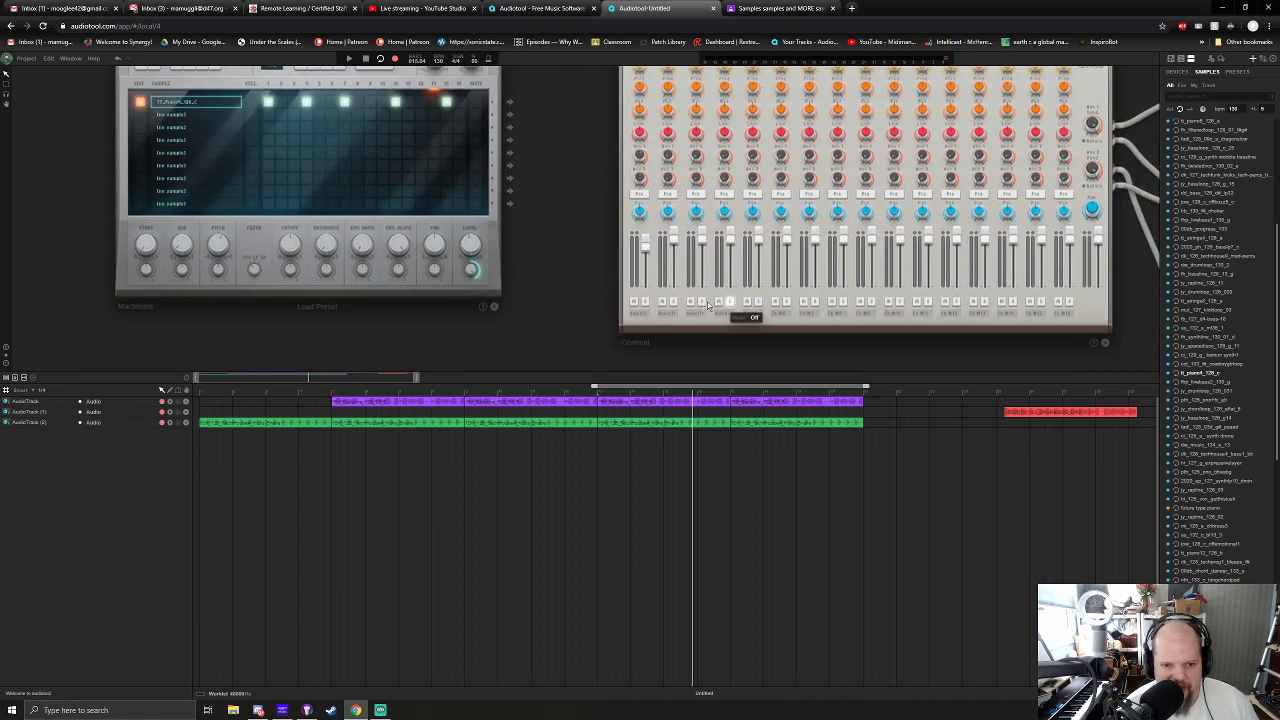
drag(547, 191, 517, 259)
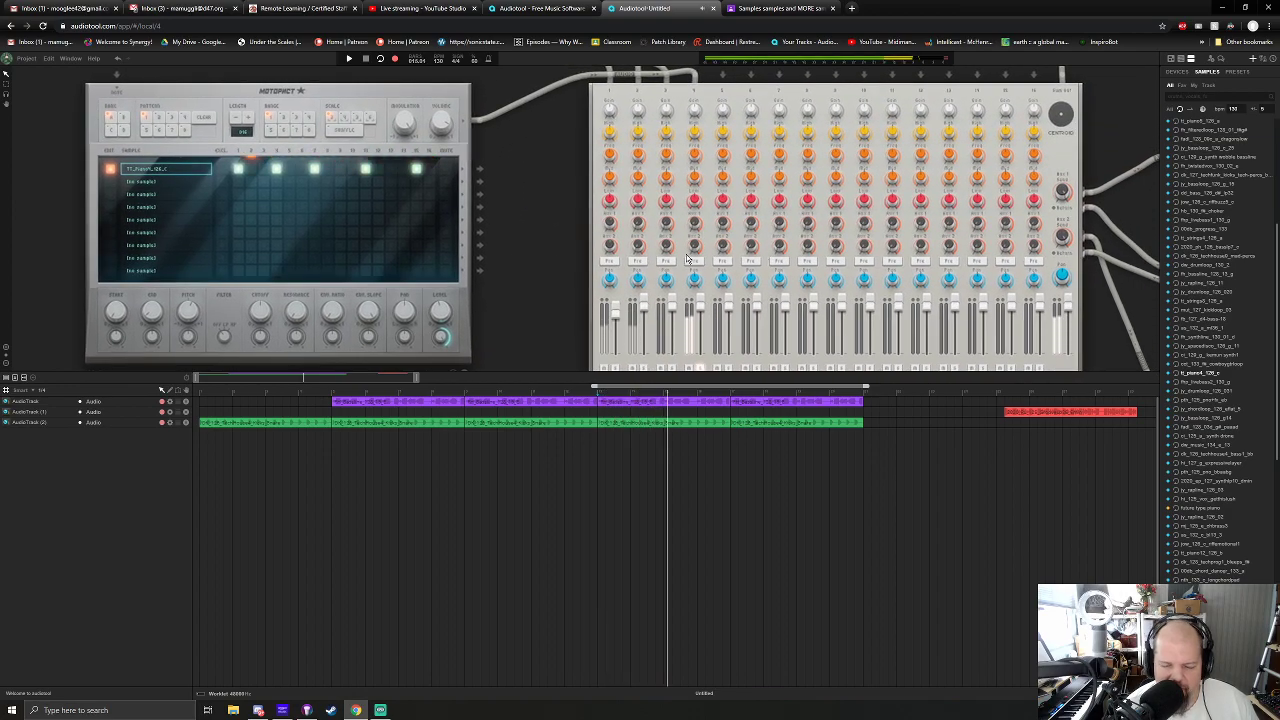
drag(694, 245, 714, 160)
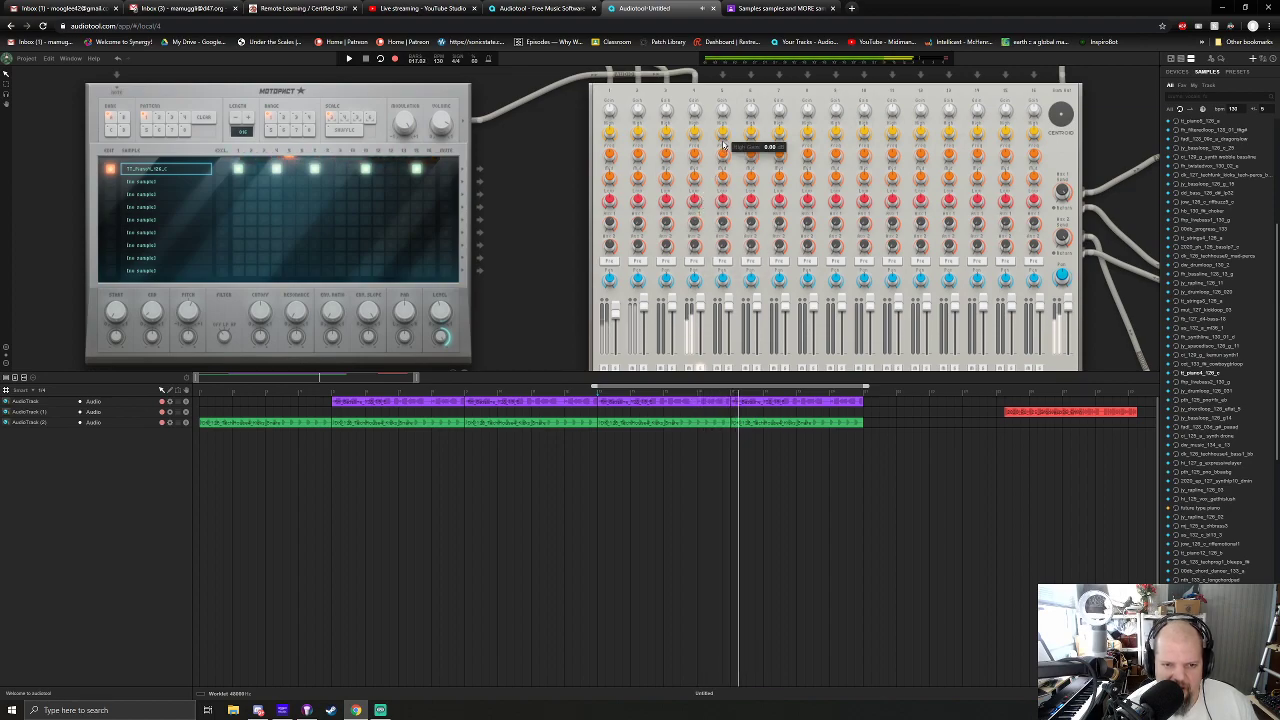
drag(697, 240, 697, 250)
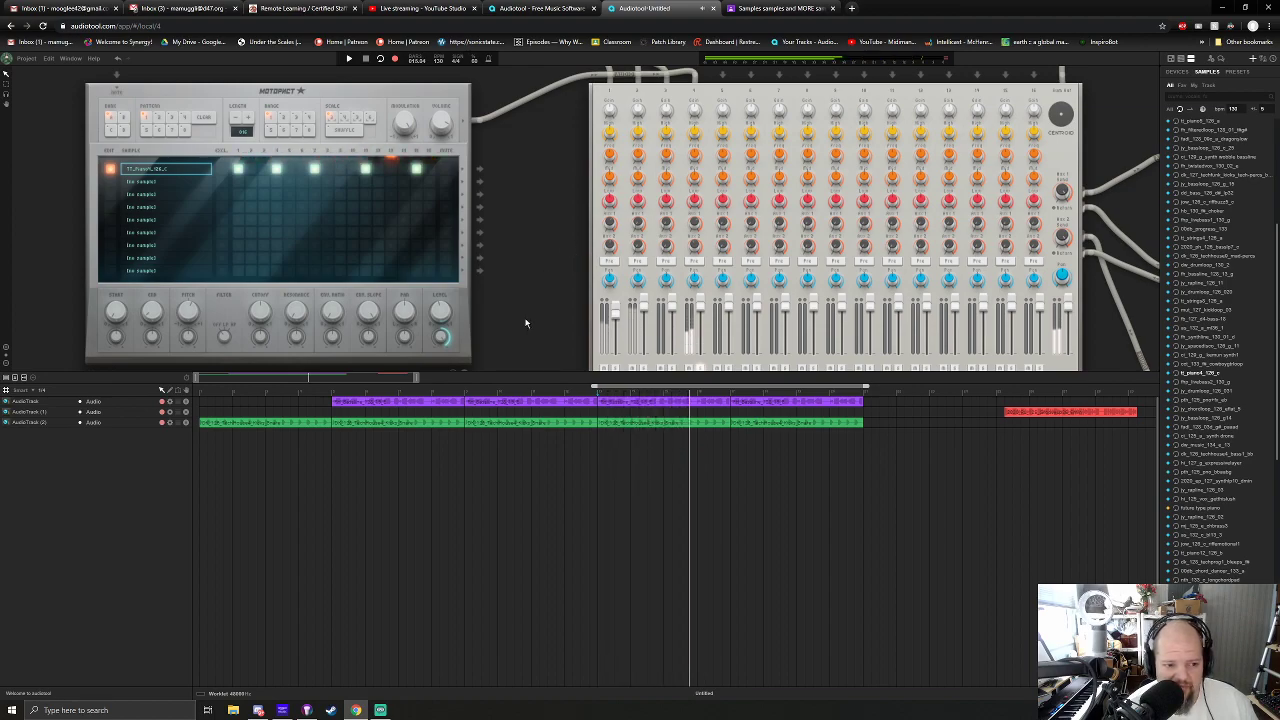
Adjust the piano sample's envelope slope and set its level to about -11 dB during playback.
drag(517, 335, 780, 325)
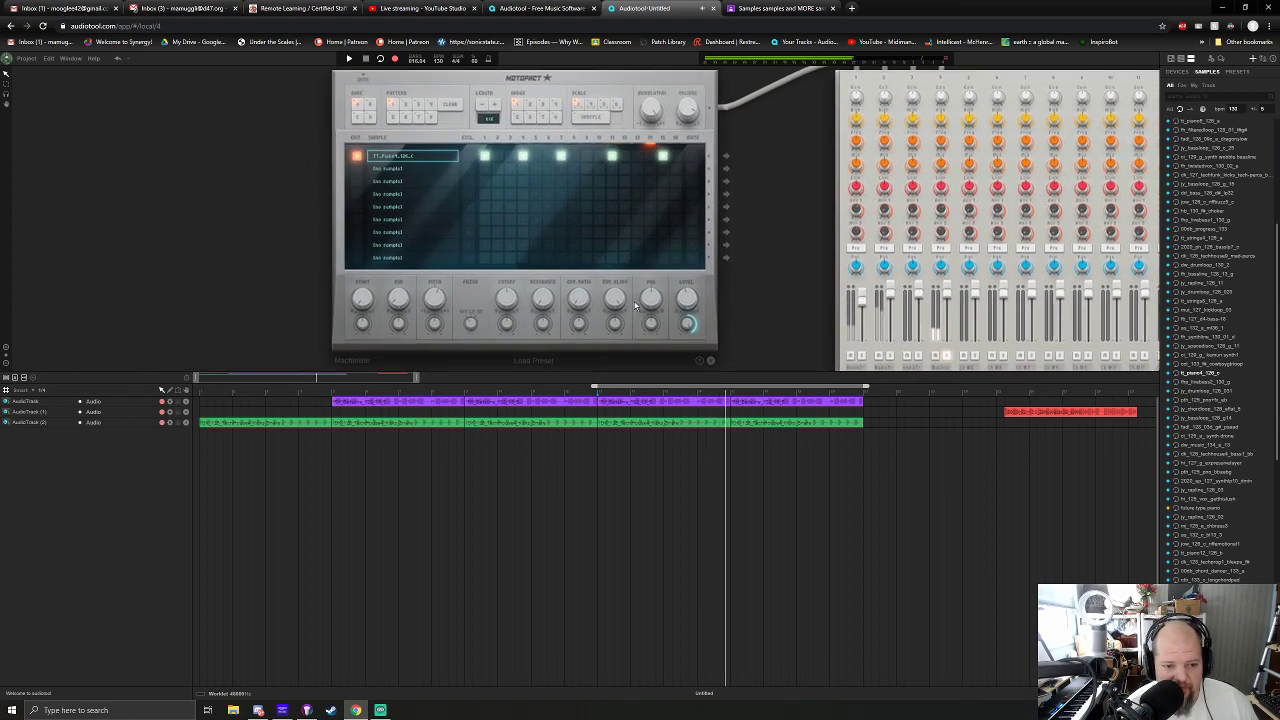
scroll(618, 303, up, 2)
drag(618, 303, 613, 355)
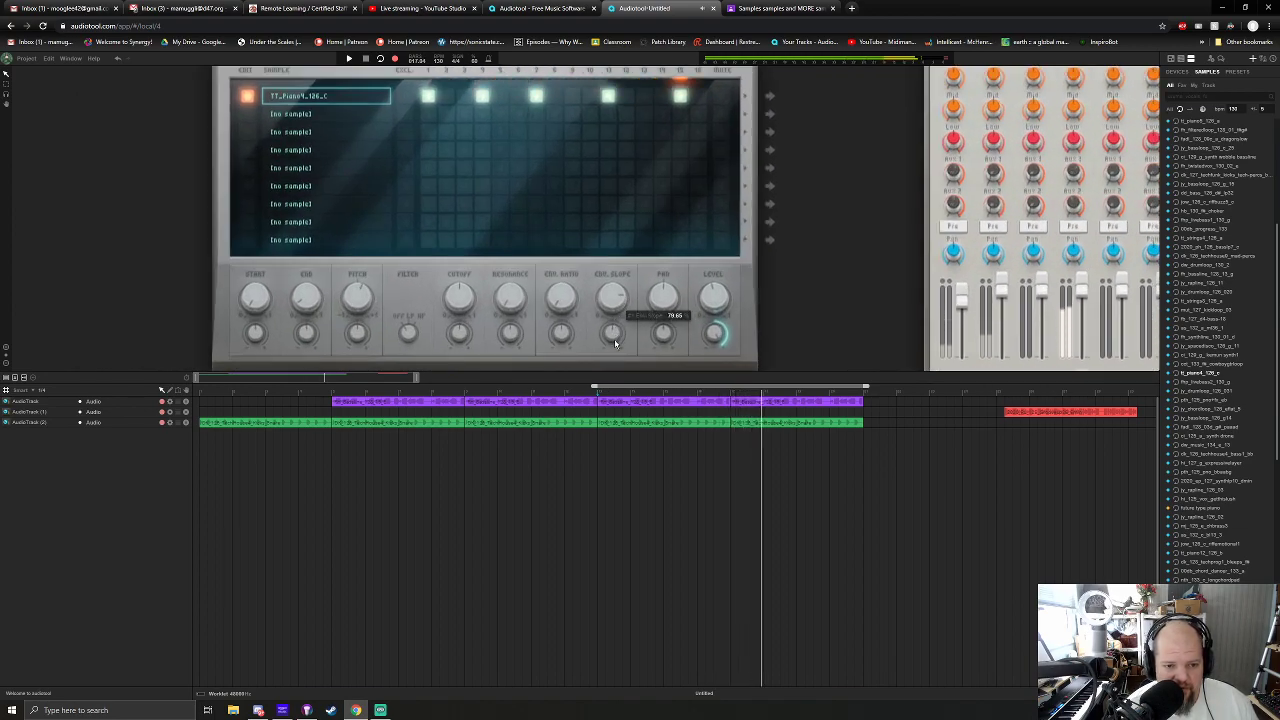
scroll(613, 310, down, 5)
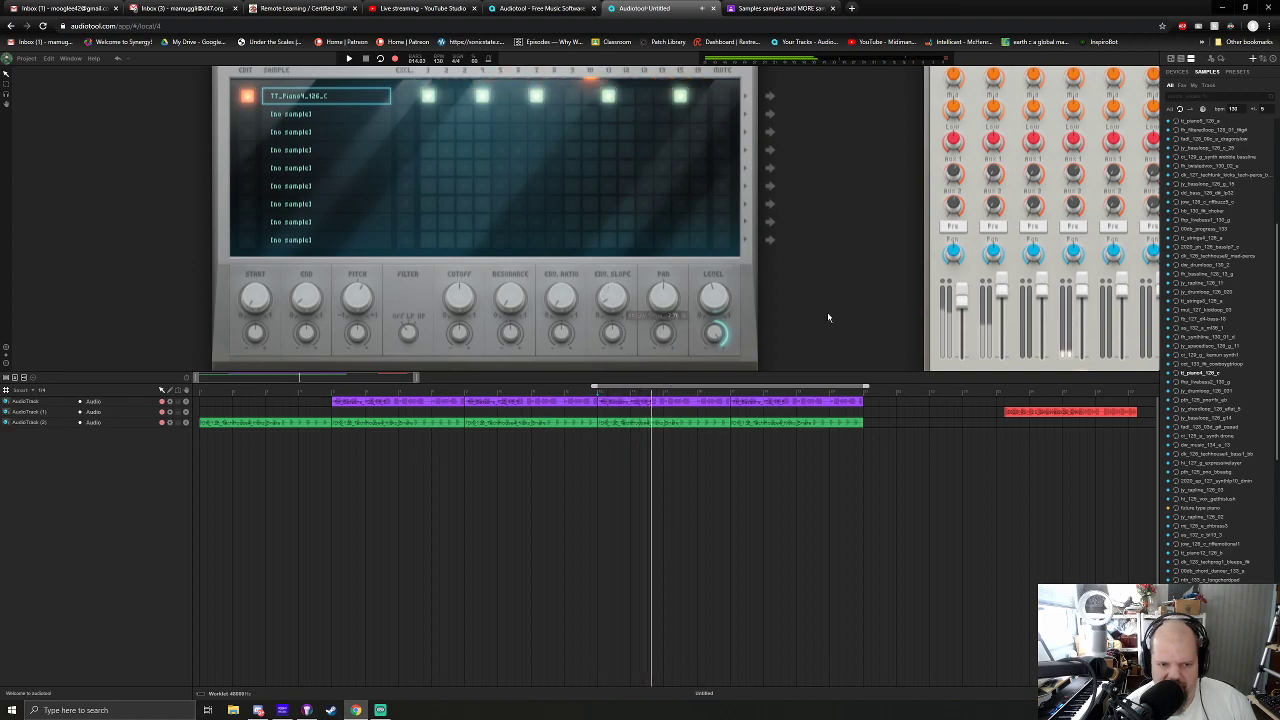
drag(640, 302, 653, 237)
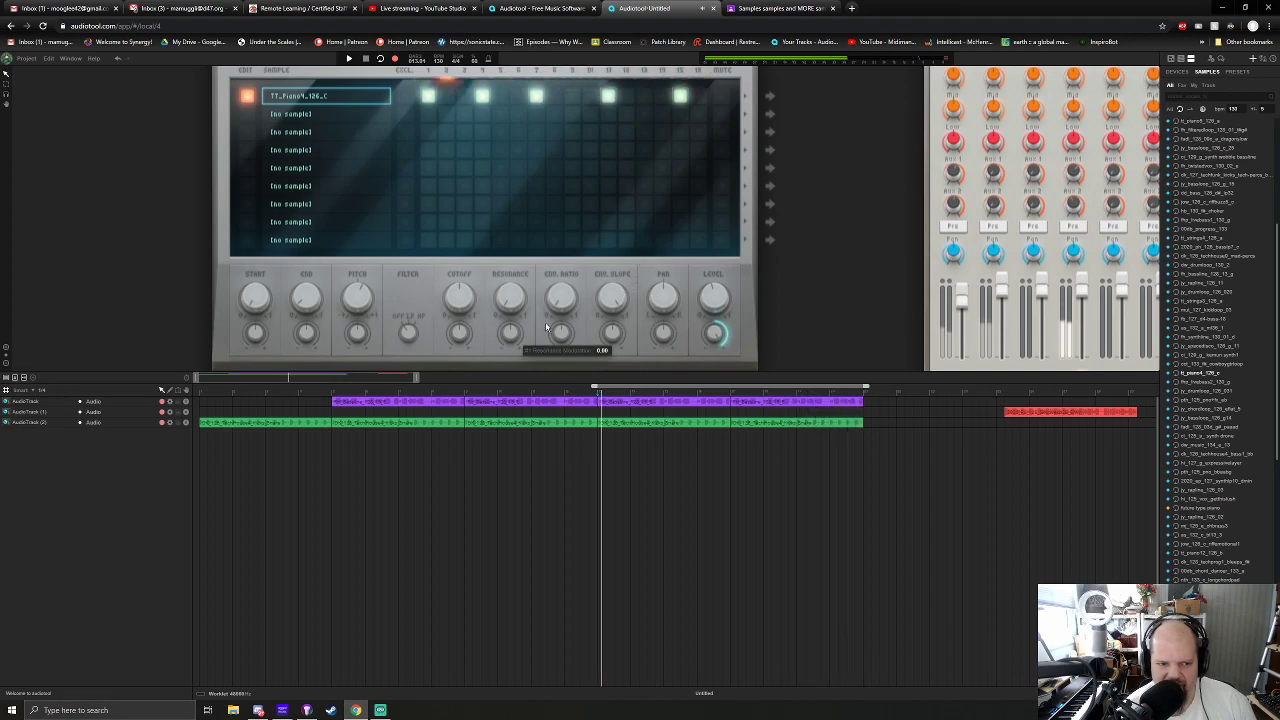
drag(613, 305, 528, 345)
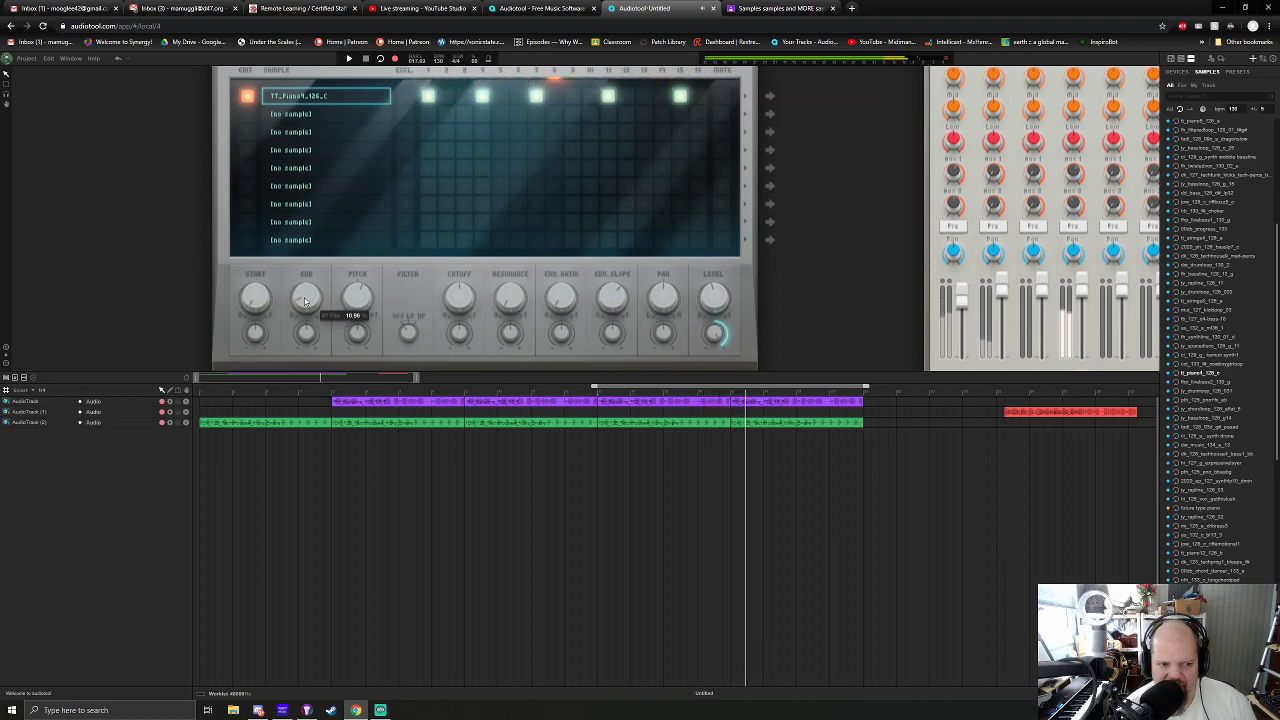
scroll(304, 301, down, 2)
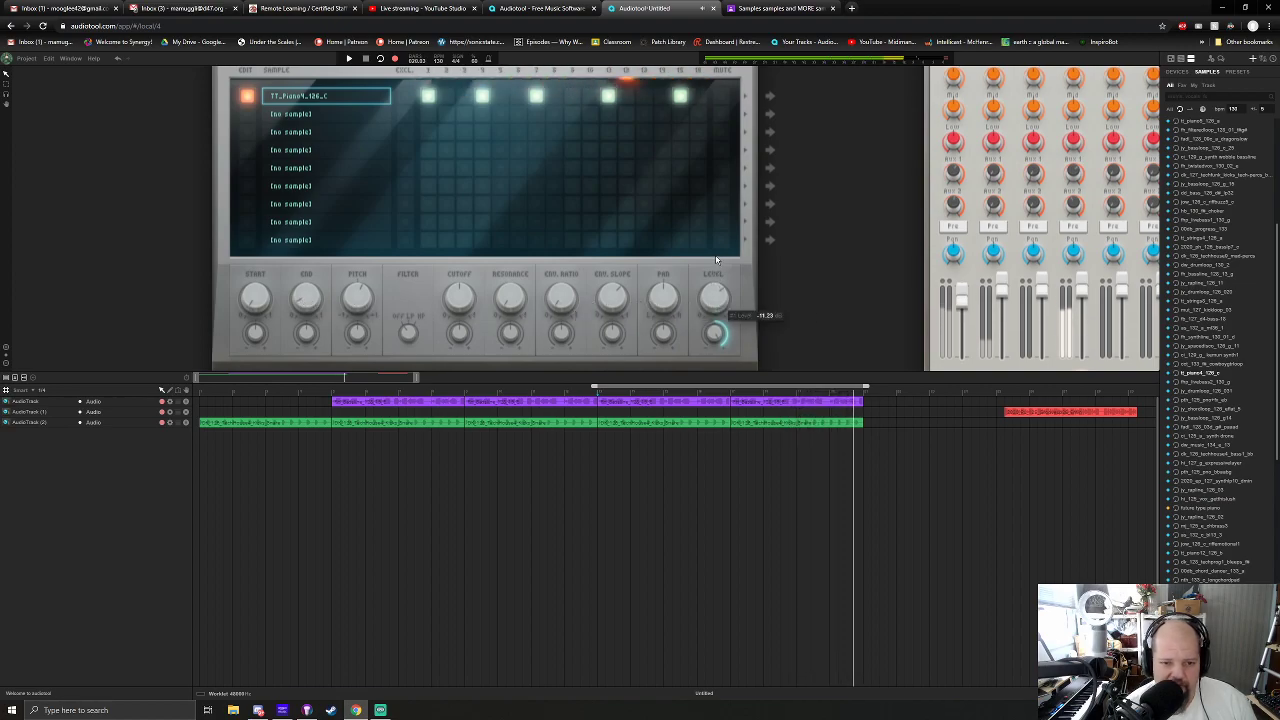
Create a pattern track for the Machiniste and add a pattern region from bar 13 to bar 21.
scroll(773, 232, up, 2)
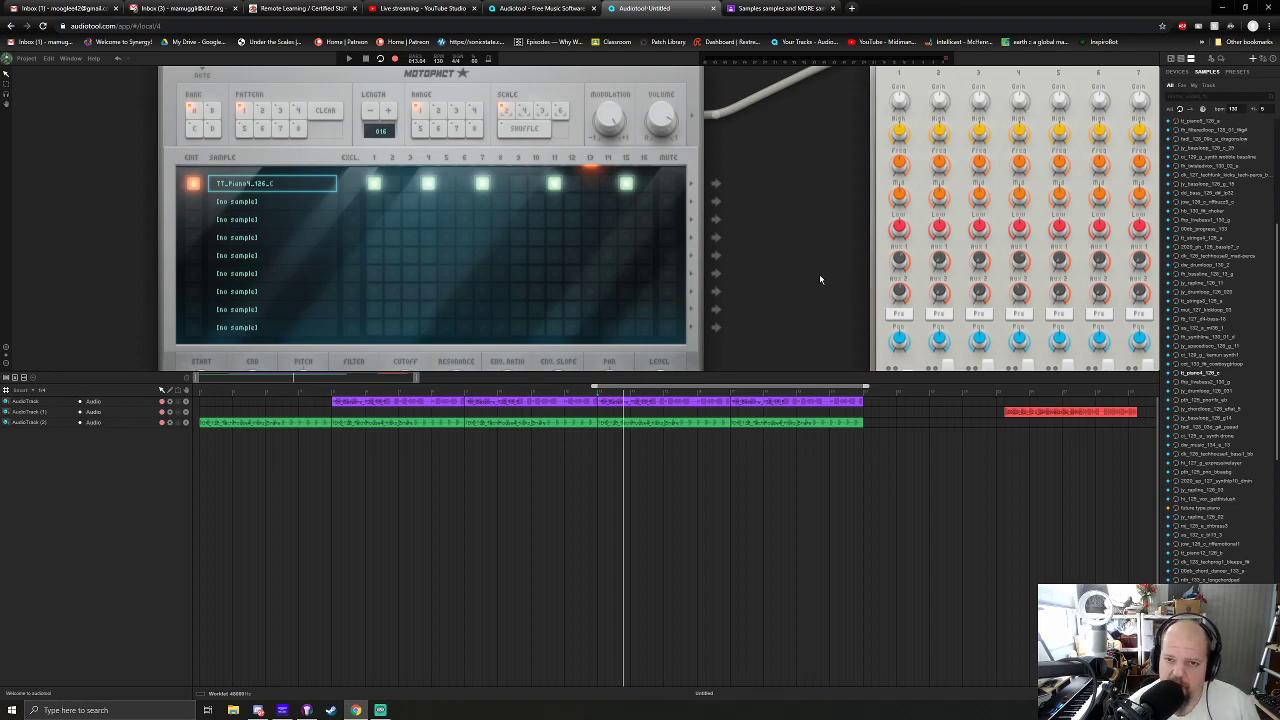
right_click(322, 88)
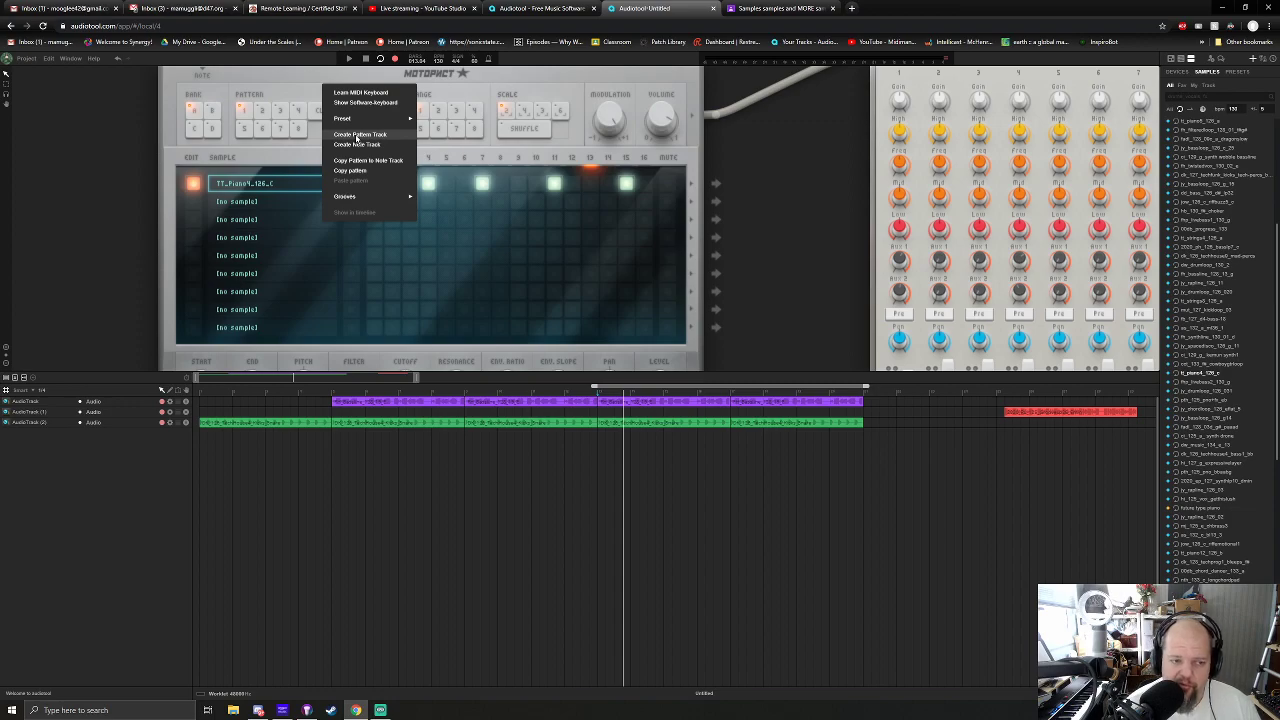
click(358, 137)
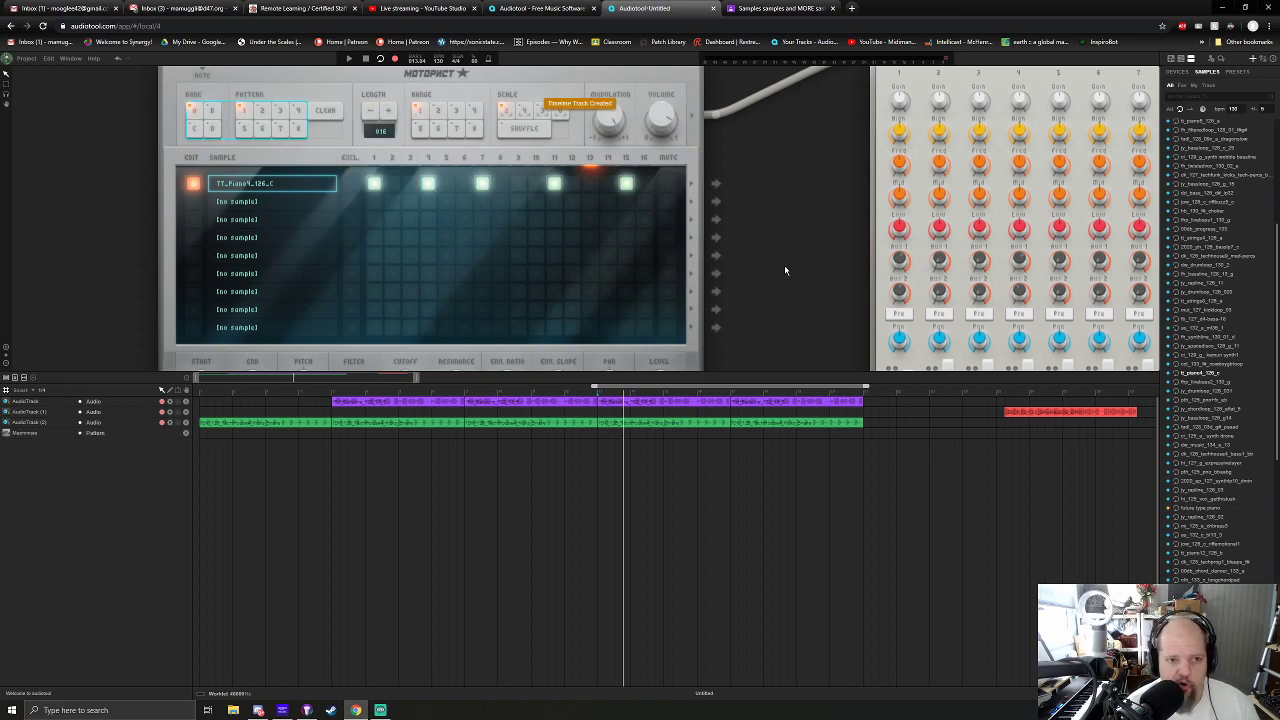
click(600, 434)
drag(631, 433, 886, 440)
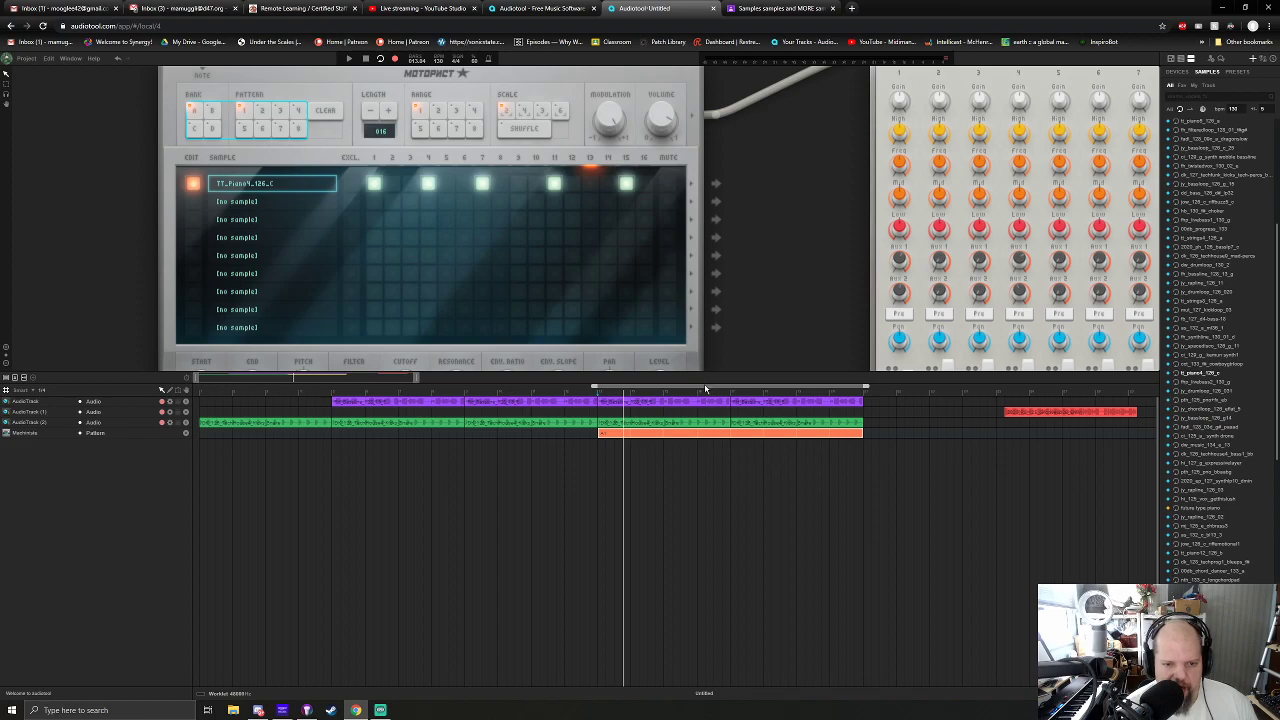
Play the song from the start, unsolo the Machiniste's mixer channel and listen through to the piano entry at bar 13.
drag(417, 380, 296, 387)
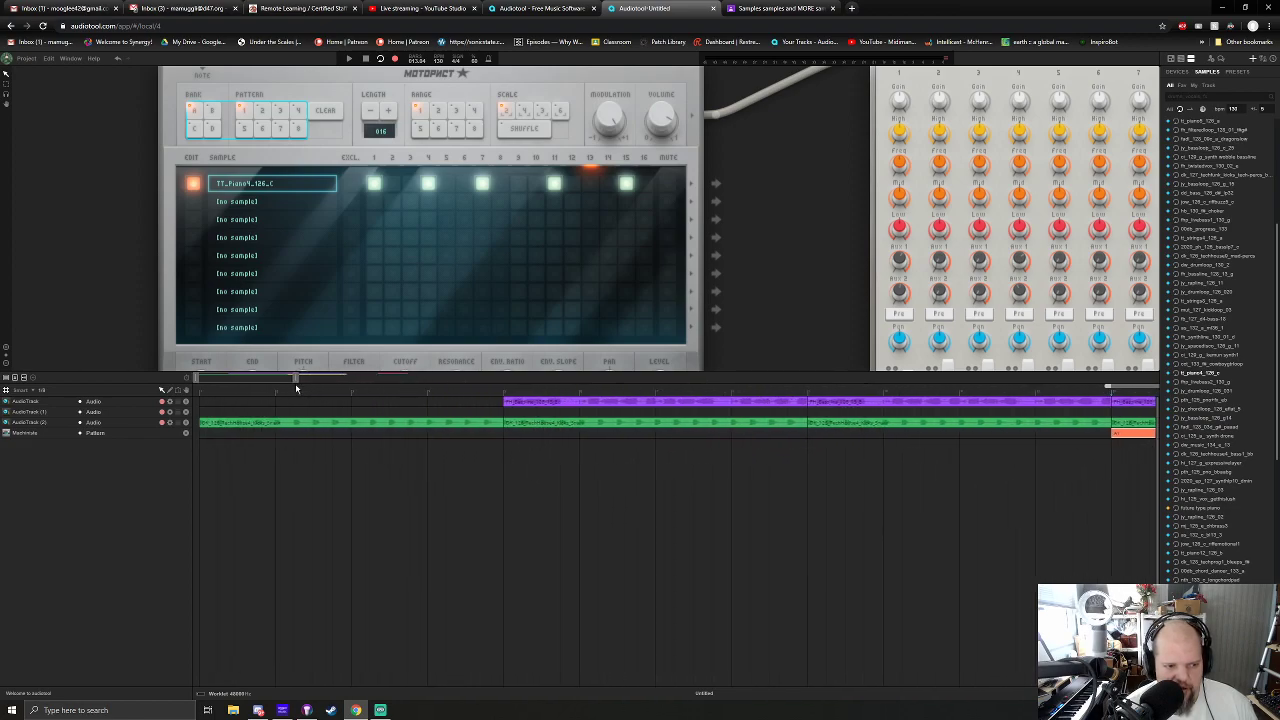
key(space)
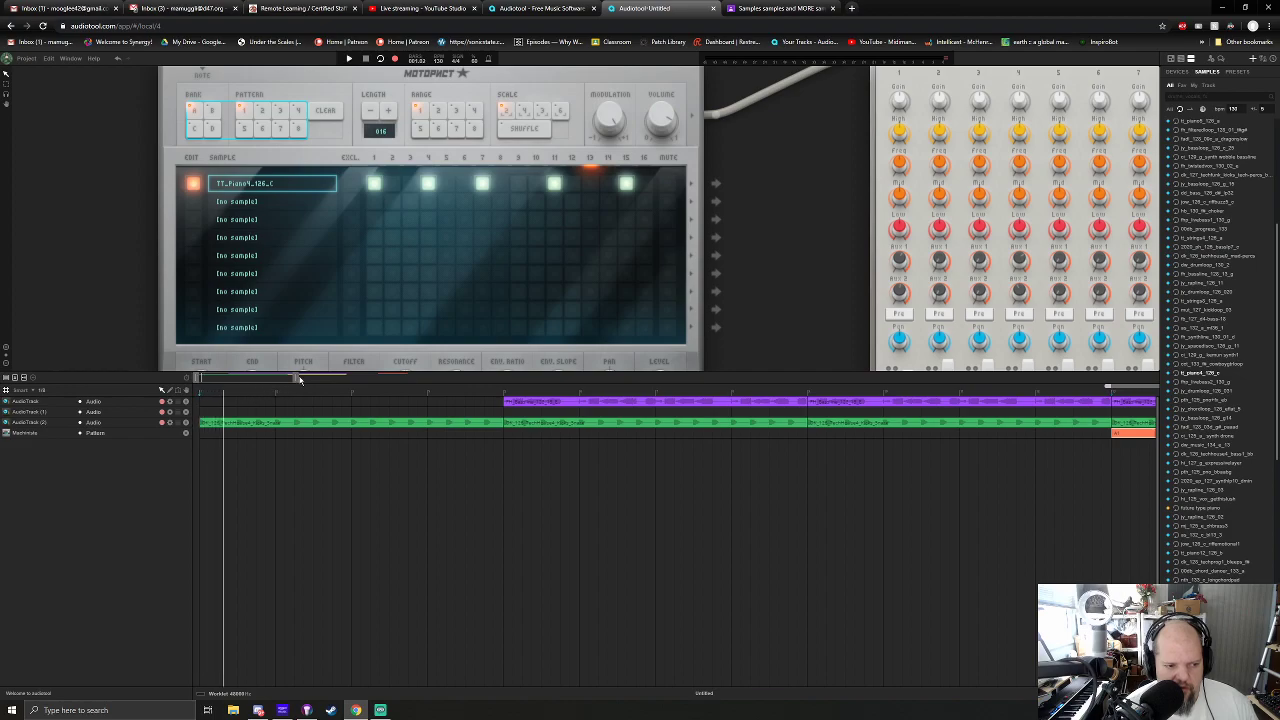
drag(840, 277, 596, 120)
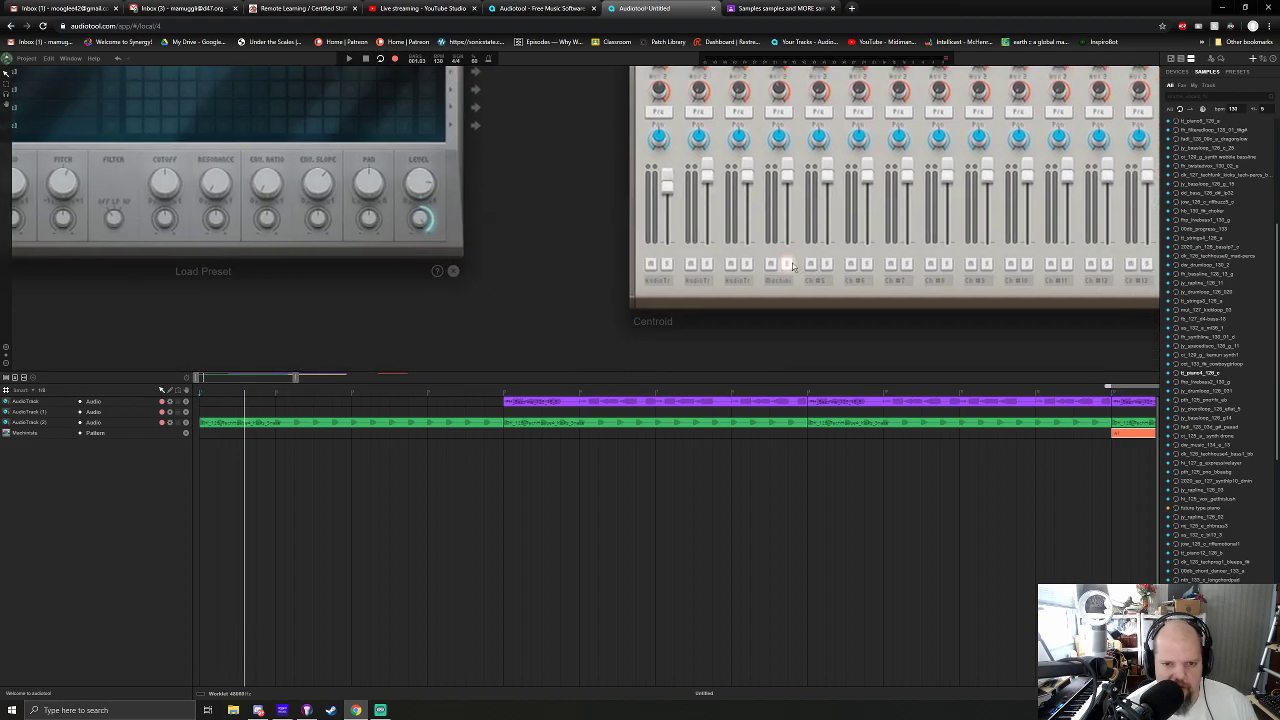
drag(810, 288, 1000, 368)
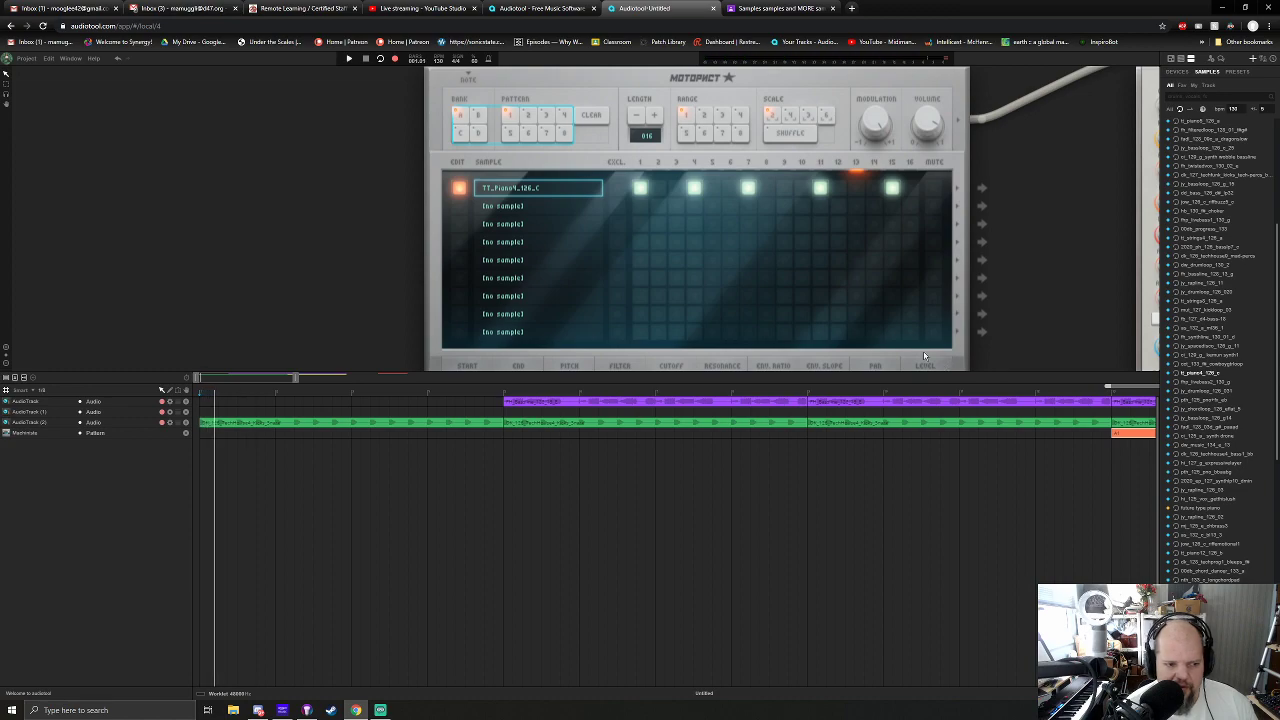
scroll(1066, 306, down, 3)
drag(1066, 306, 652, 224)
scroll(648, 289, down, 1)
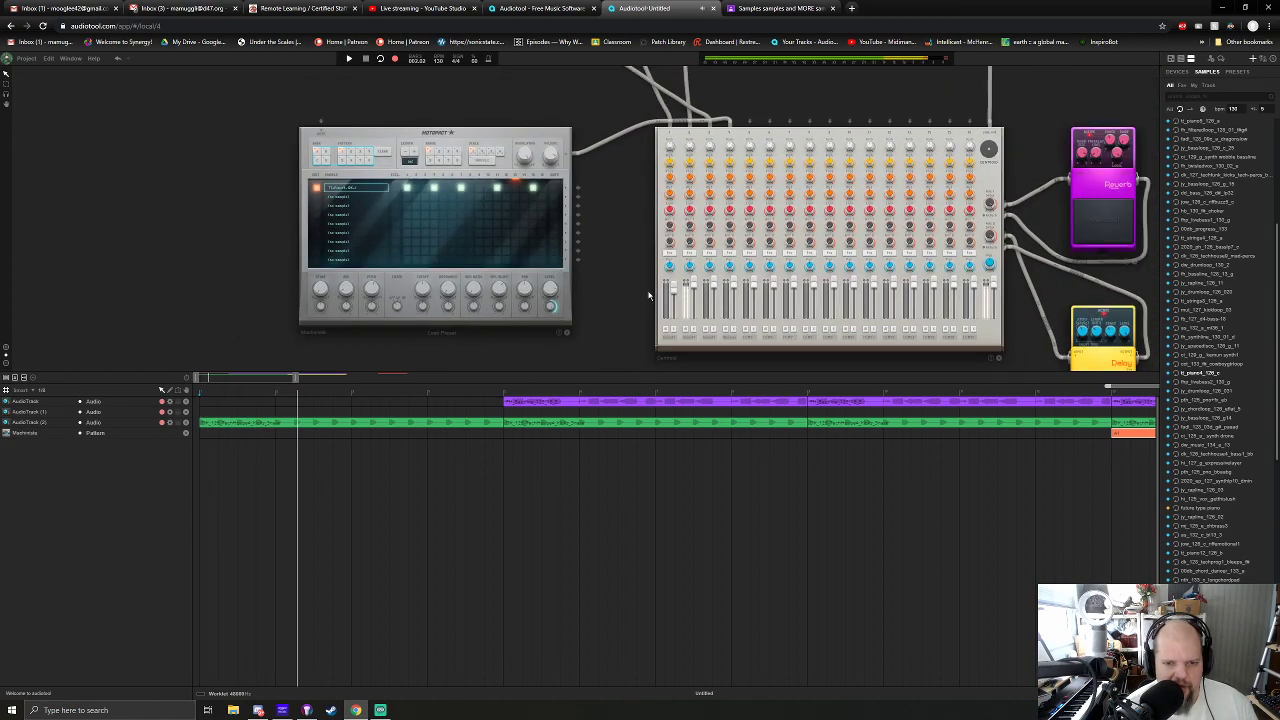
scroll(640, 291, up, 1)
scroll(398, 390, down, 2)
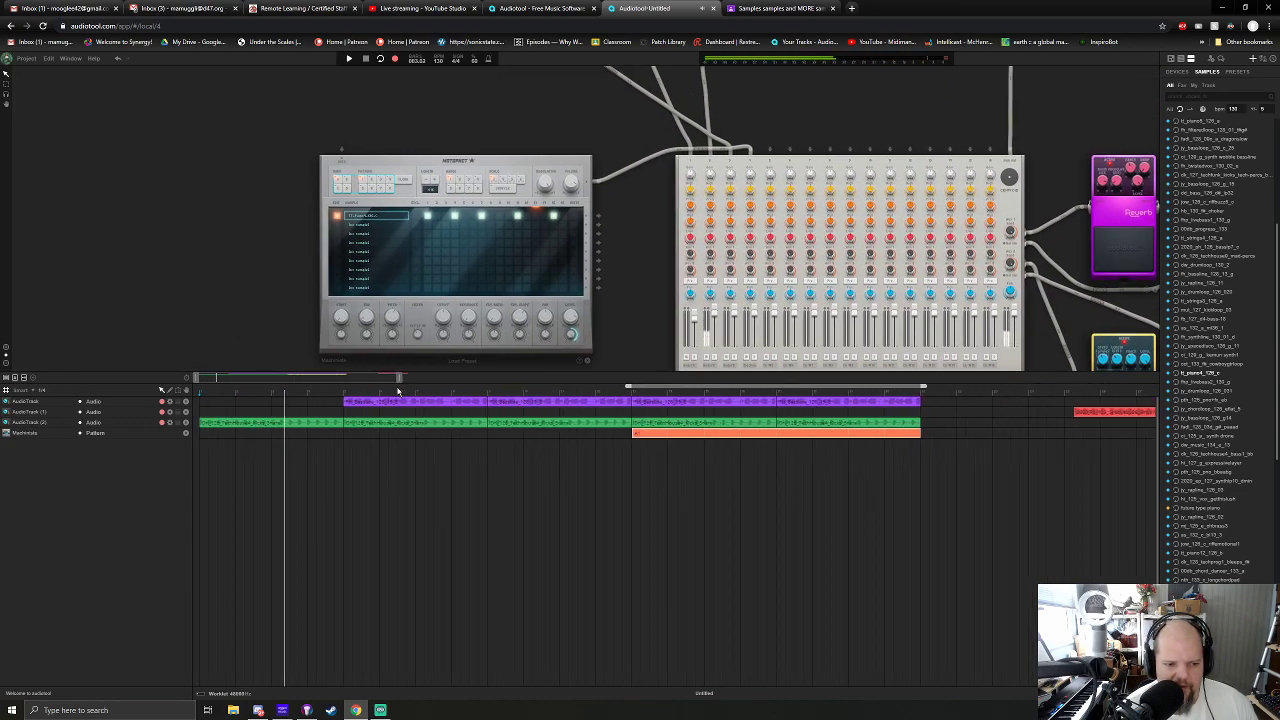
scroll(398, 390, down, 1)
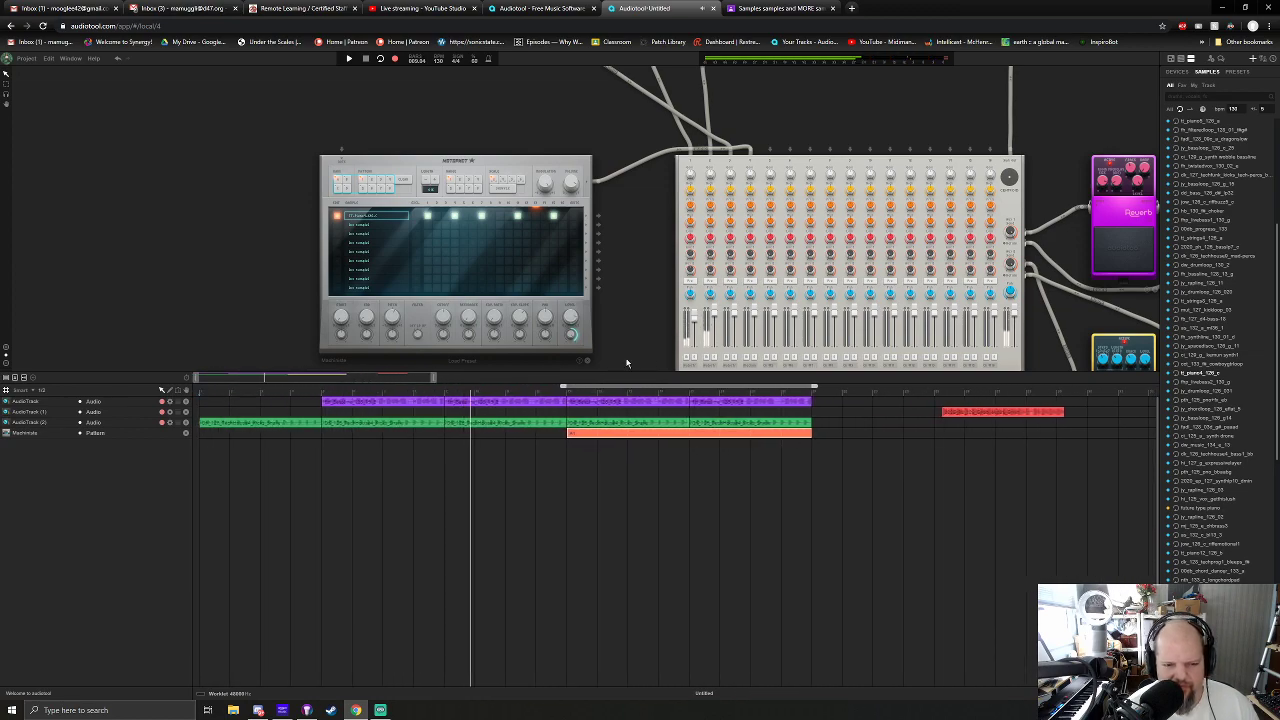
scroll(388, 376, down, 1)
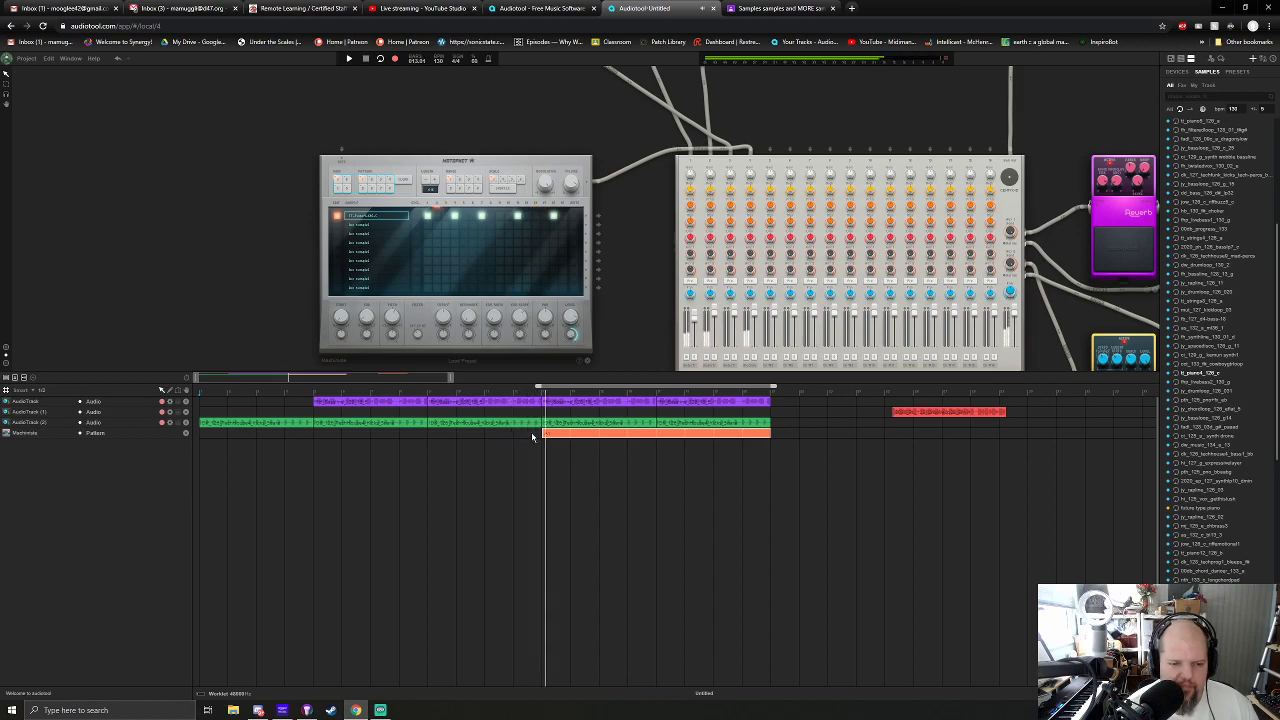
Adjust the first aux send, feeding the reverb, on the Machiniste's mixer channel while the song plays.
drag(637, 318, 466, 347)
scroll(568, 300, up, 3)
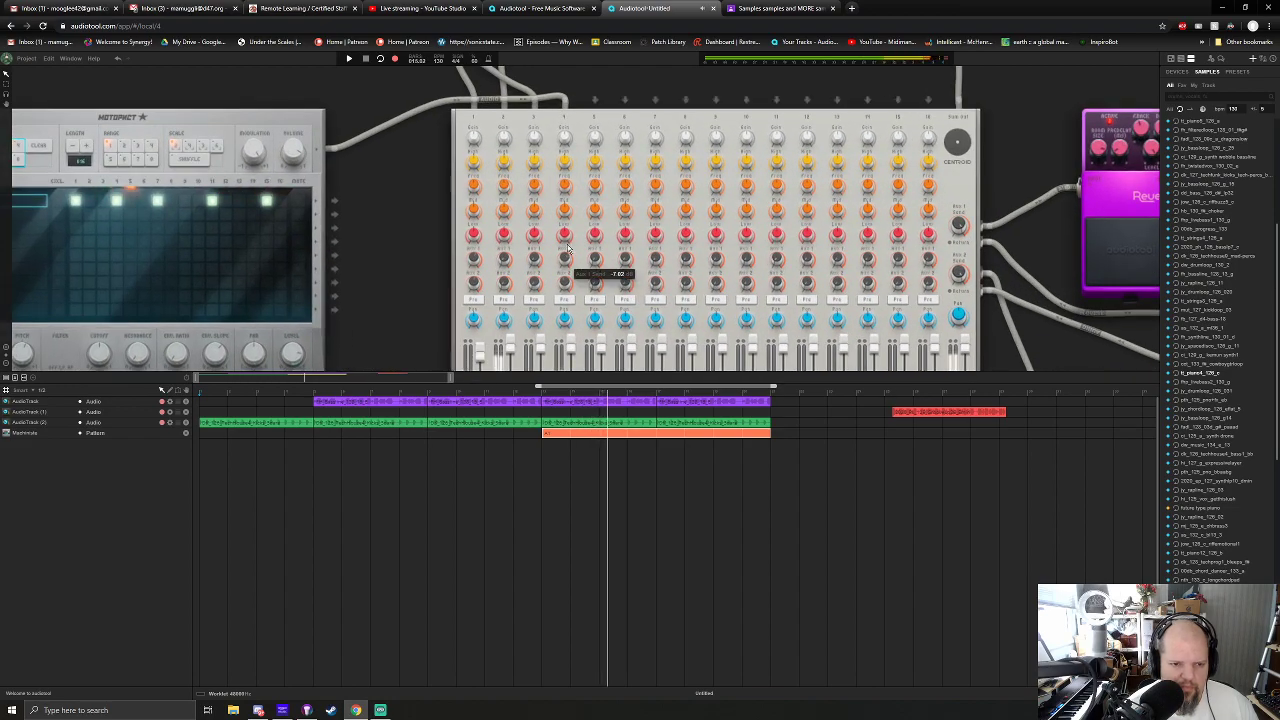
Copy the purple, green and orange regions of the looped section to bars 21–29 and move the loop range over the copies.
drag(383, 323, 534, 340)
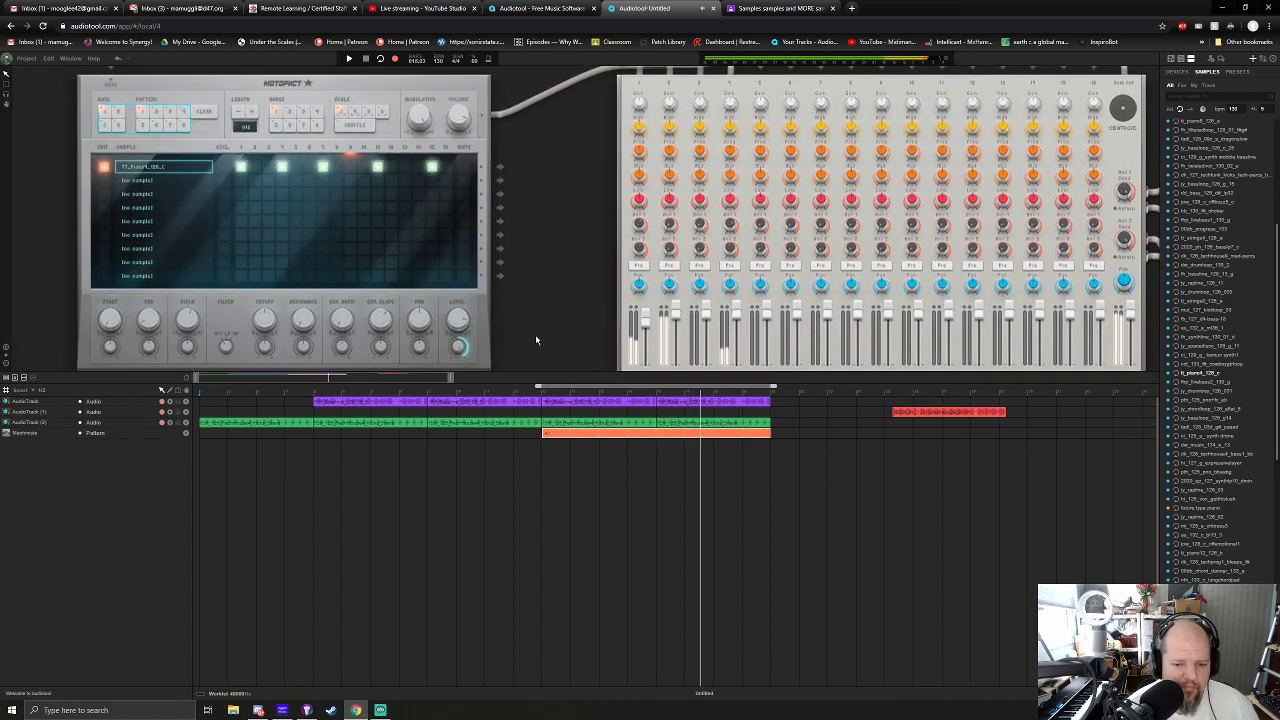
scroll(535, 334, down, 2)
drag(537, 331, 503, 314)
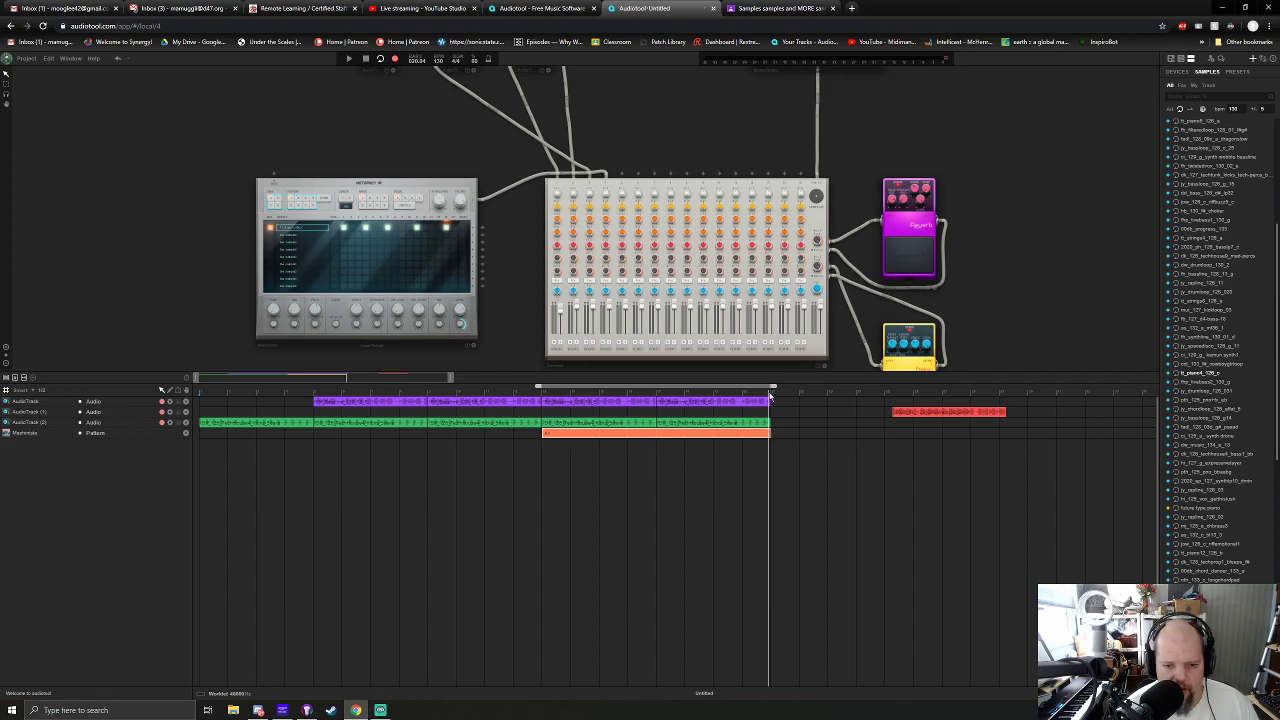
drag(620, 390, 850, 389)
drag(792, 437, 771, 399)
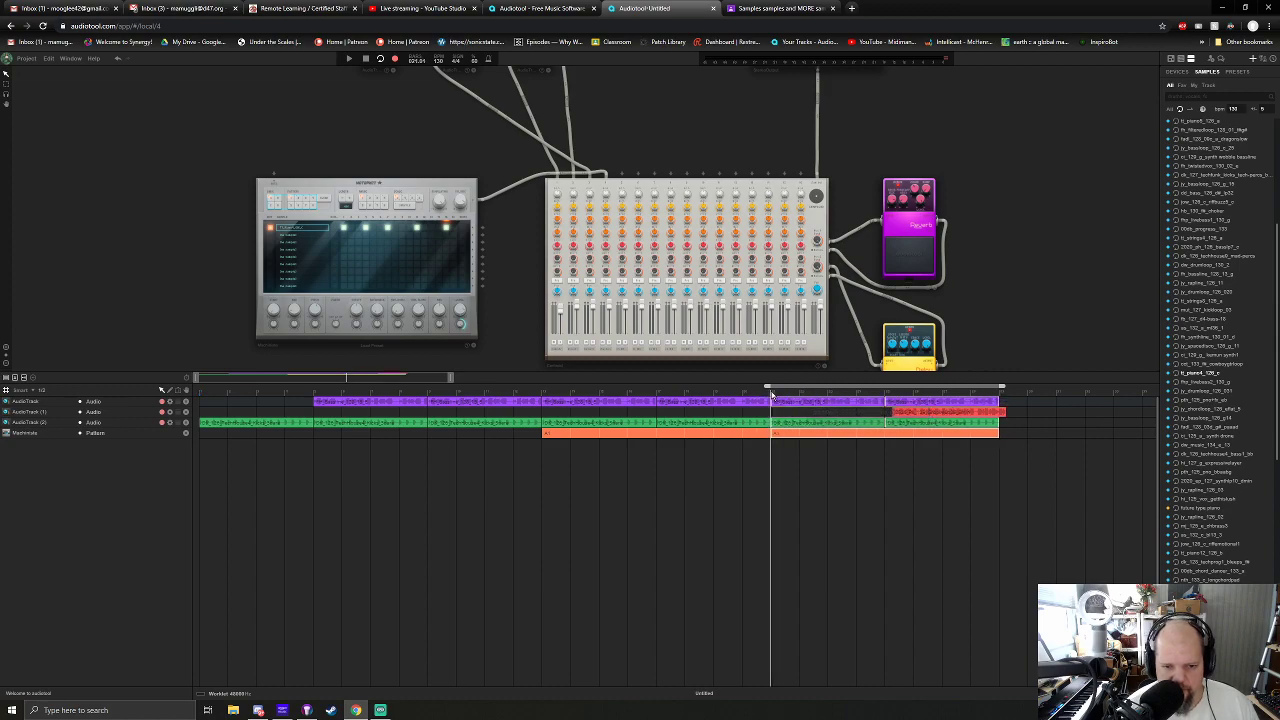
Audition the red audio region from bar 21 with the loop, and delete it from the timeline.
drag(938, 414, 842, 412)
key(space)
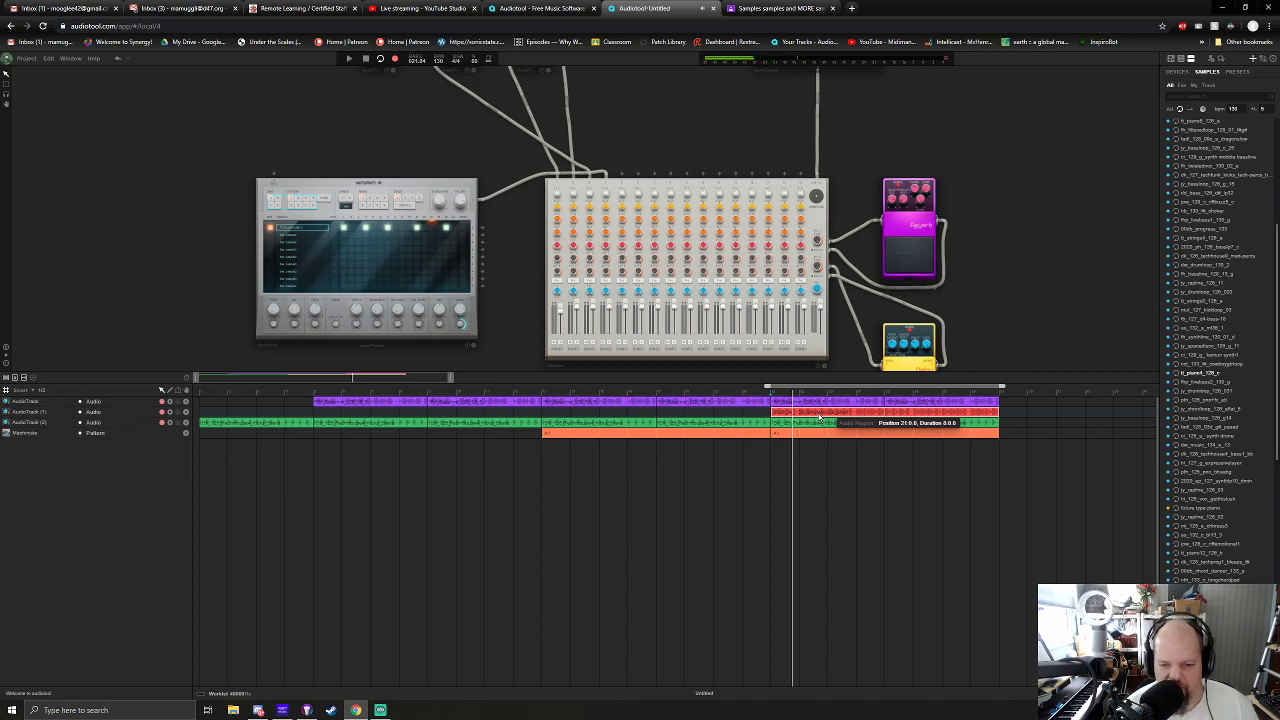
key(Delete)
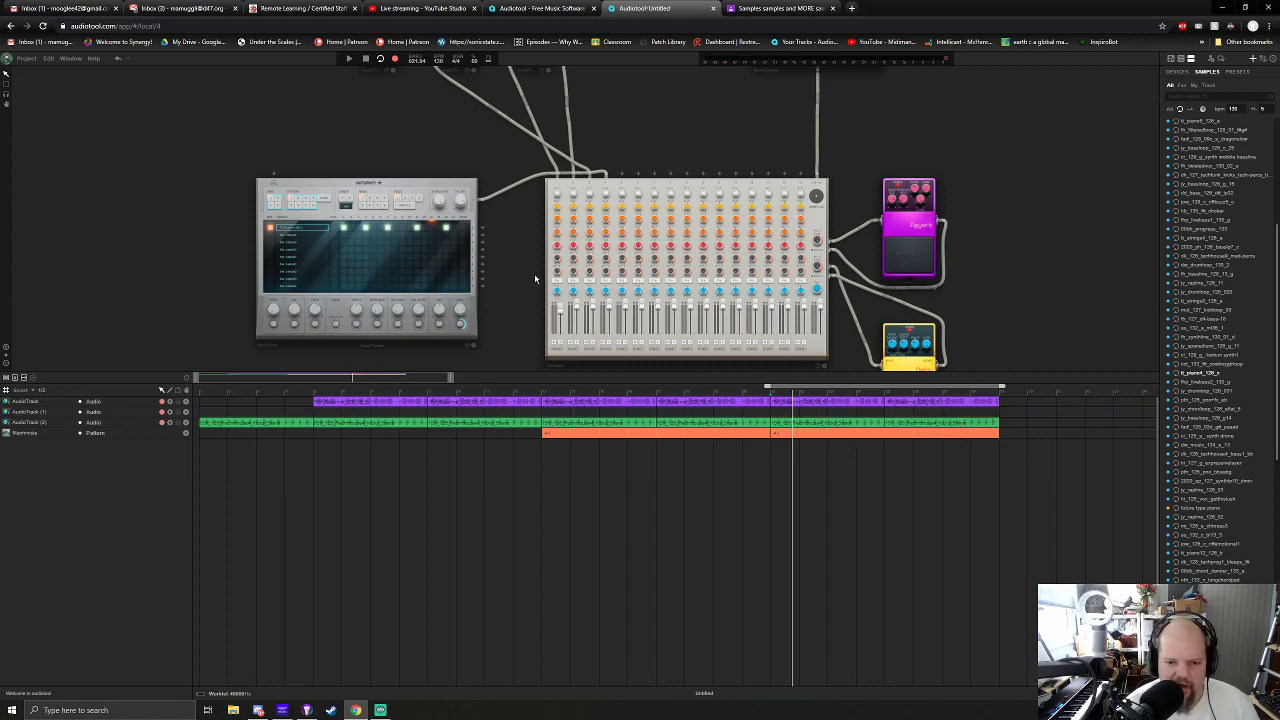
Remove the empty AudioTrack (1) timeline track and its unused audio track device from the desktop.
click(185, 413)
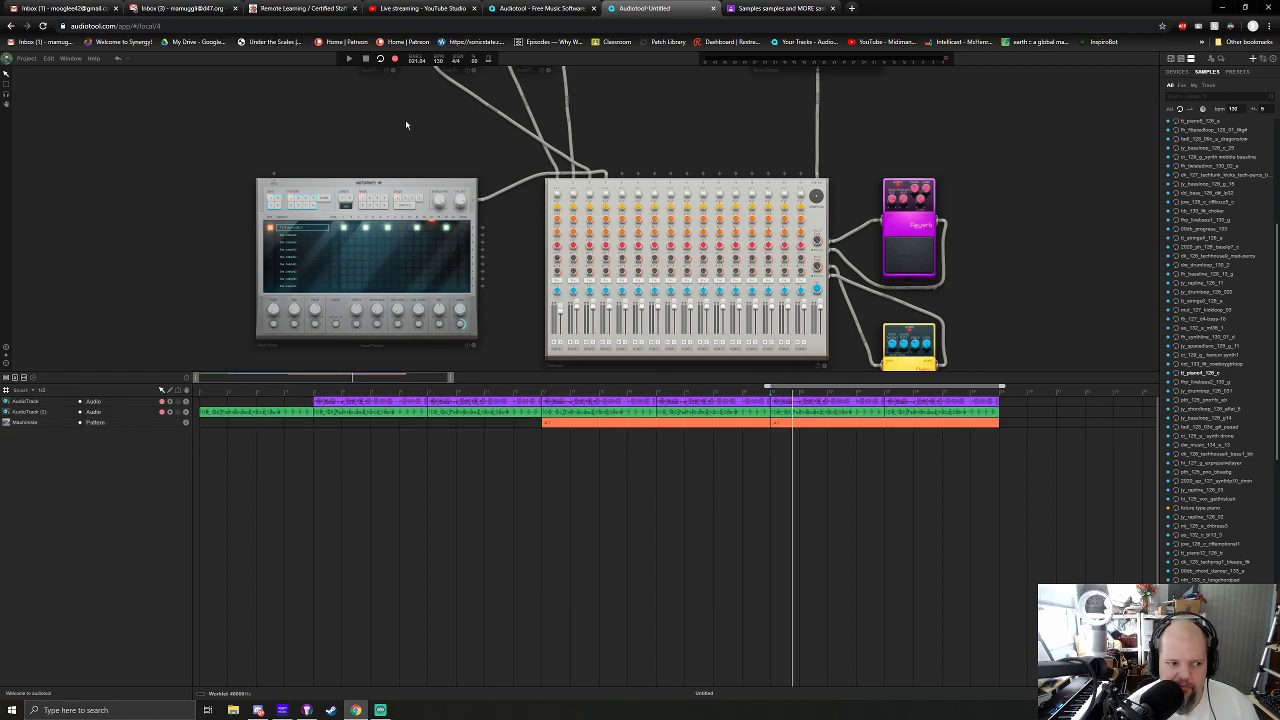
drag(405, 122, 495, 357)
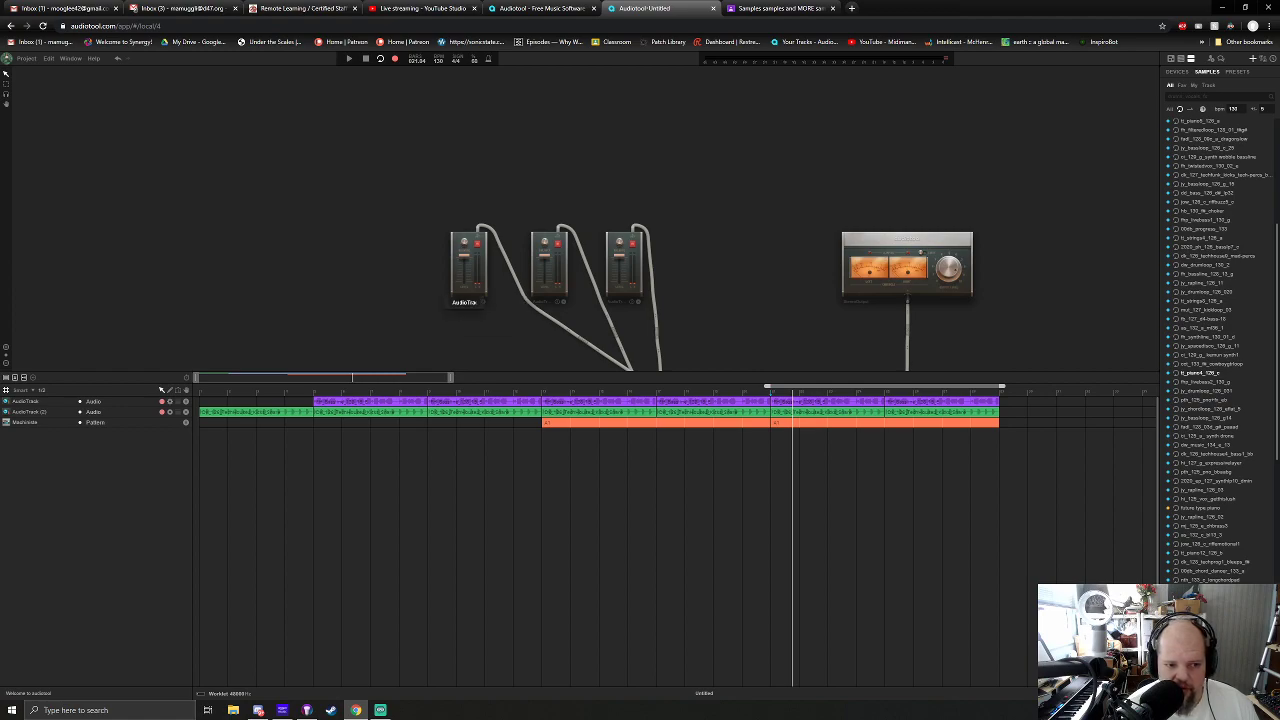
click(483, 303)
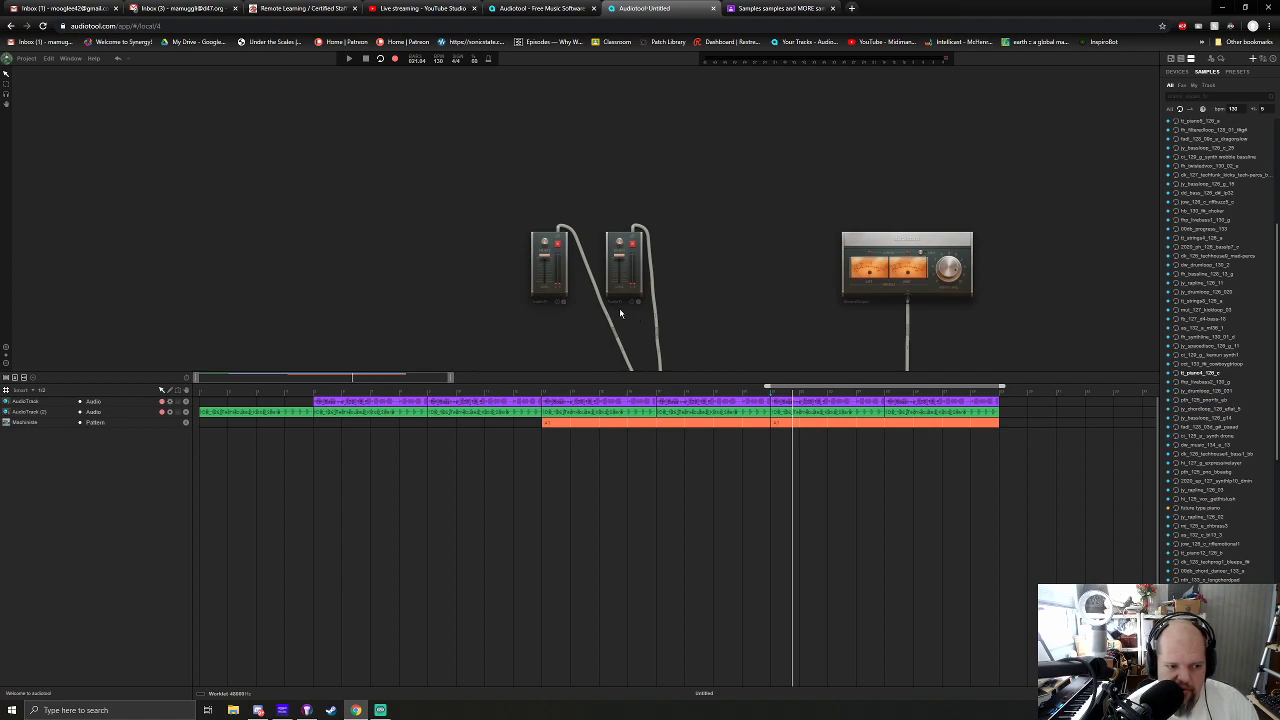
Preview the gettinlush vox sample in the sample library and add it as an audio track connected to mixer channel 5.
scroll(617, 313, down, 3)
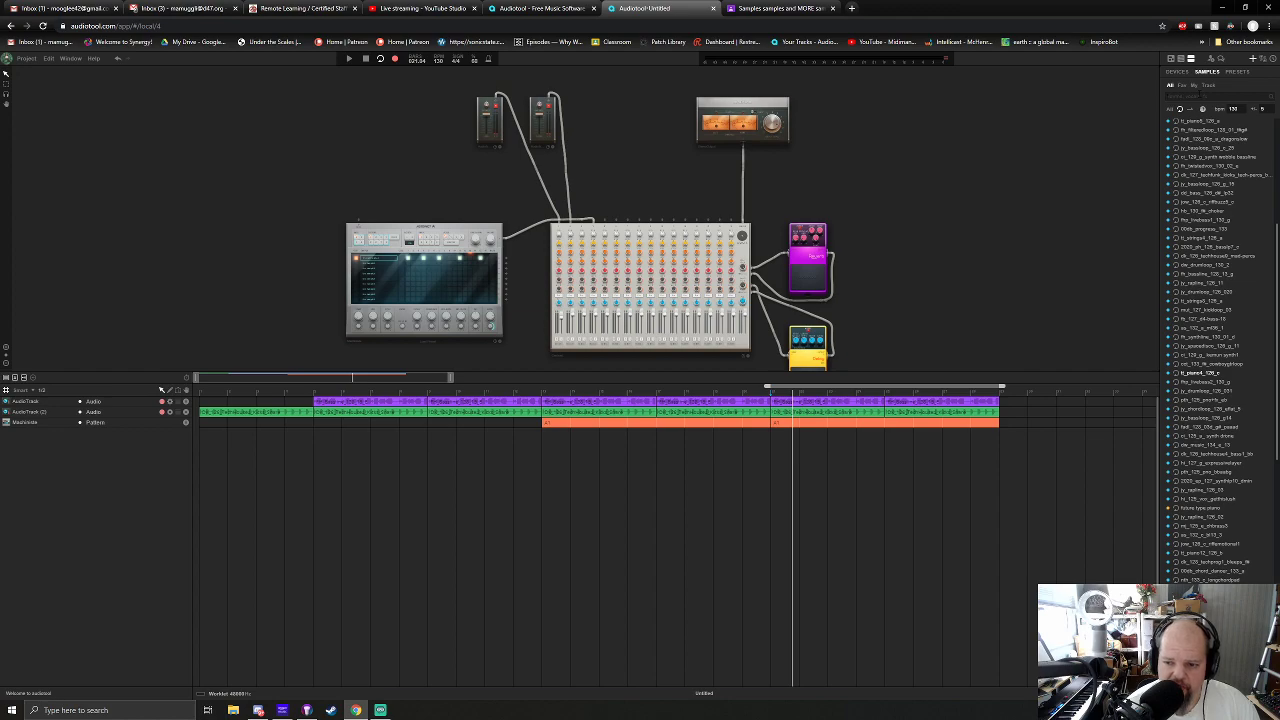
scroll(1194, 407, down, 3)
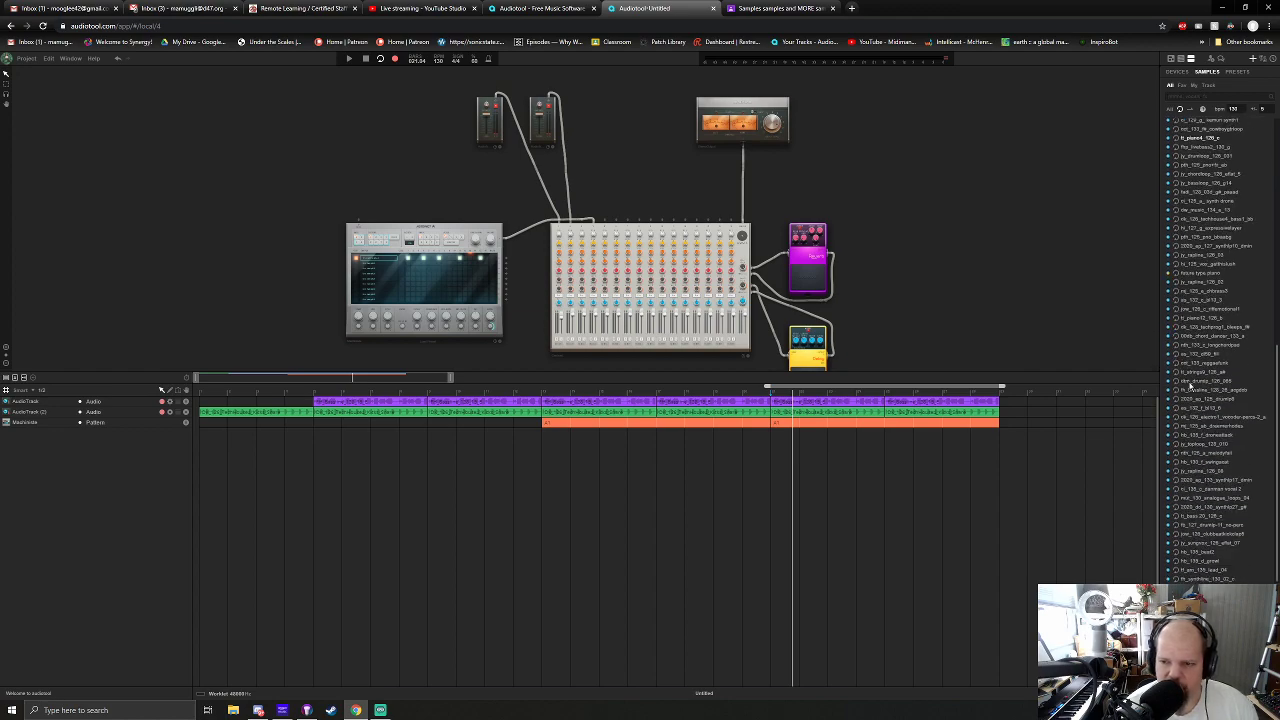
click(1177, 265)
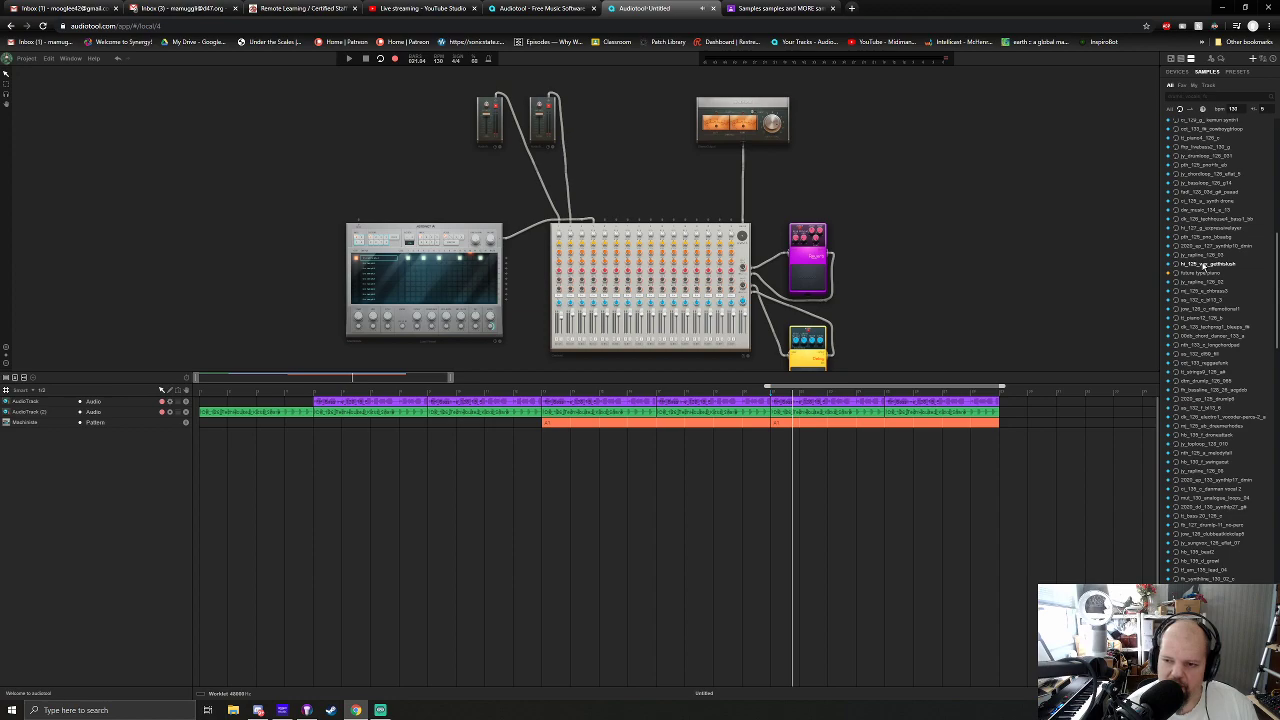
drag(1177, 265, 549, 225)
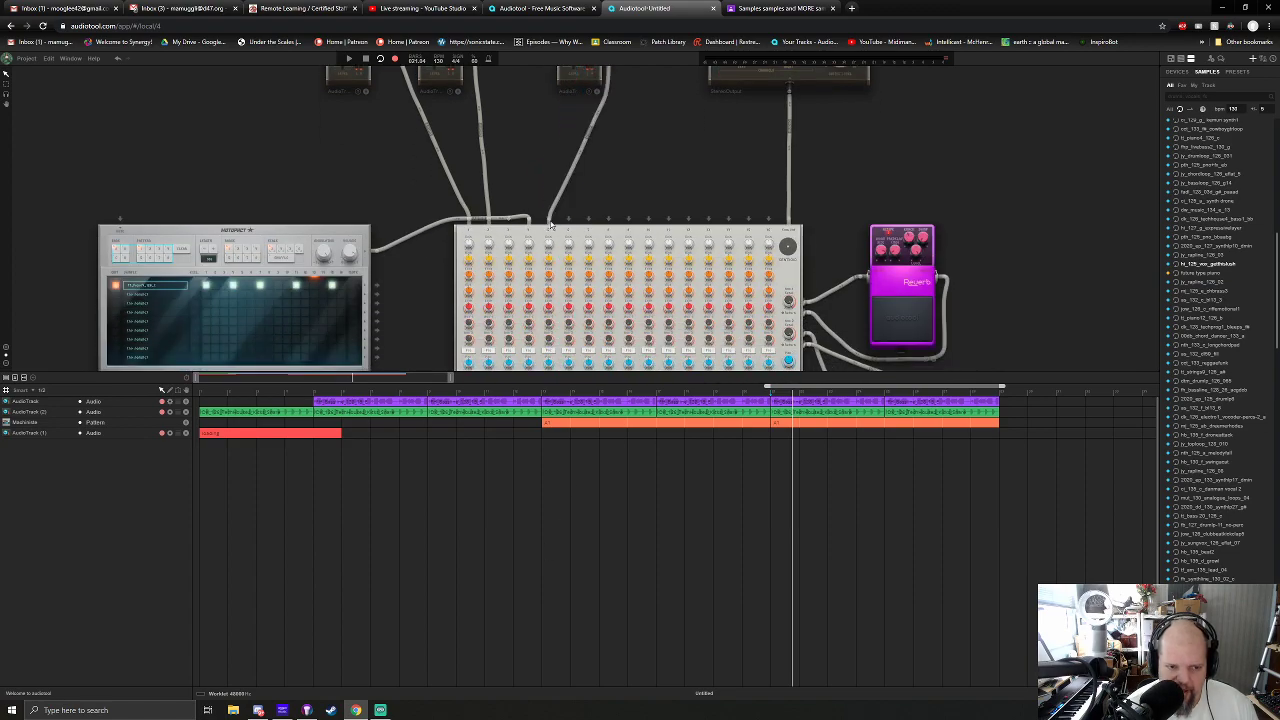
Move the new vox region to start at bar 21 and play it with the other tracks.
drag(629, 200, 727, 237)
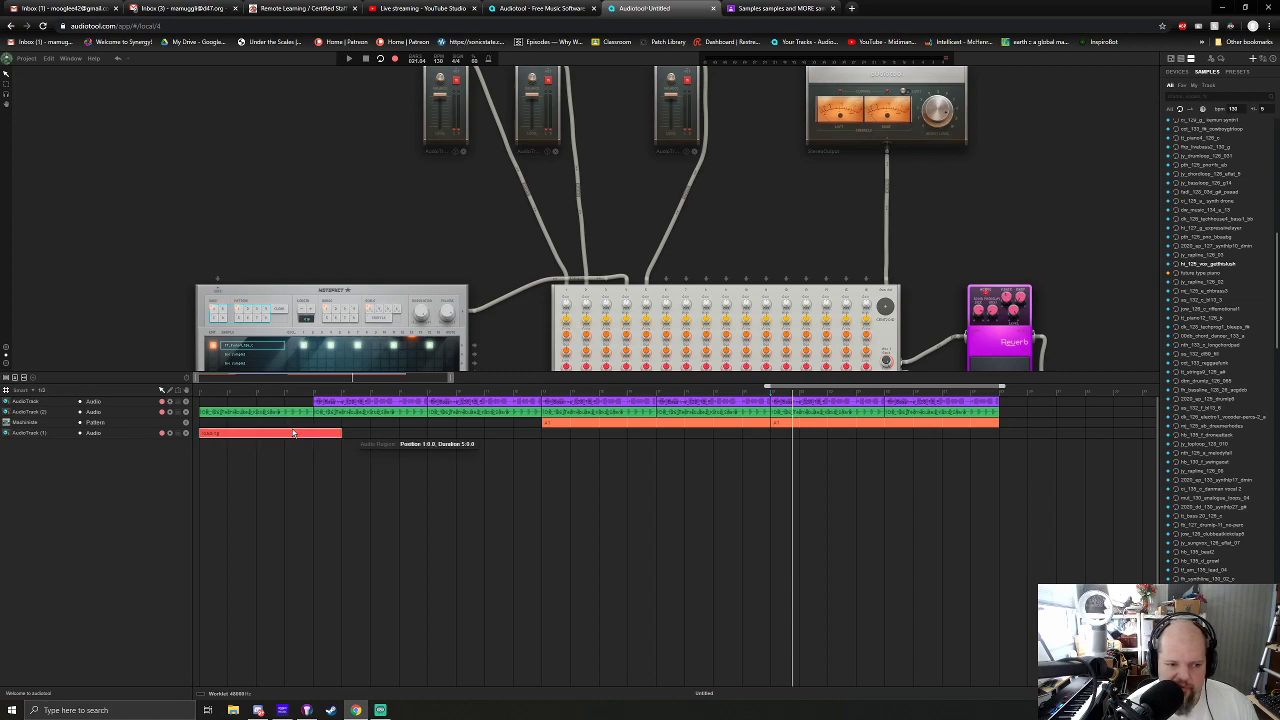
drag(270, 437, 845, 445)
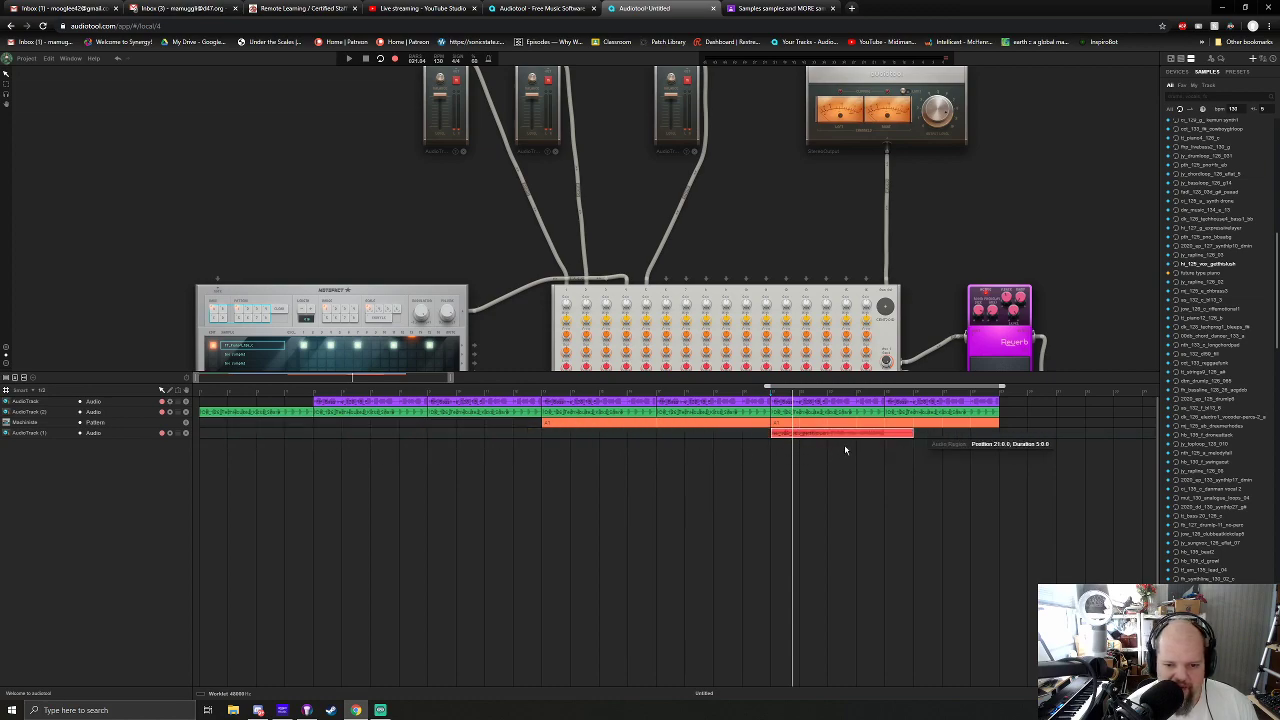
key(space)
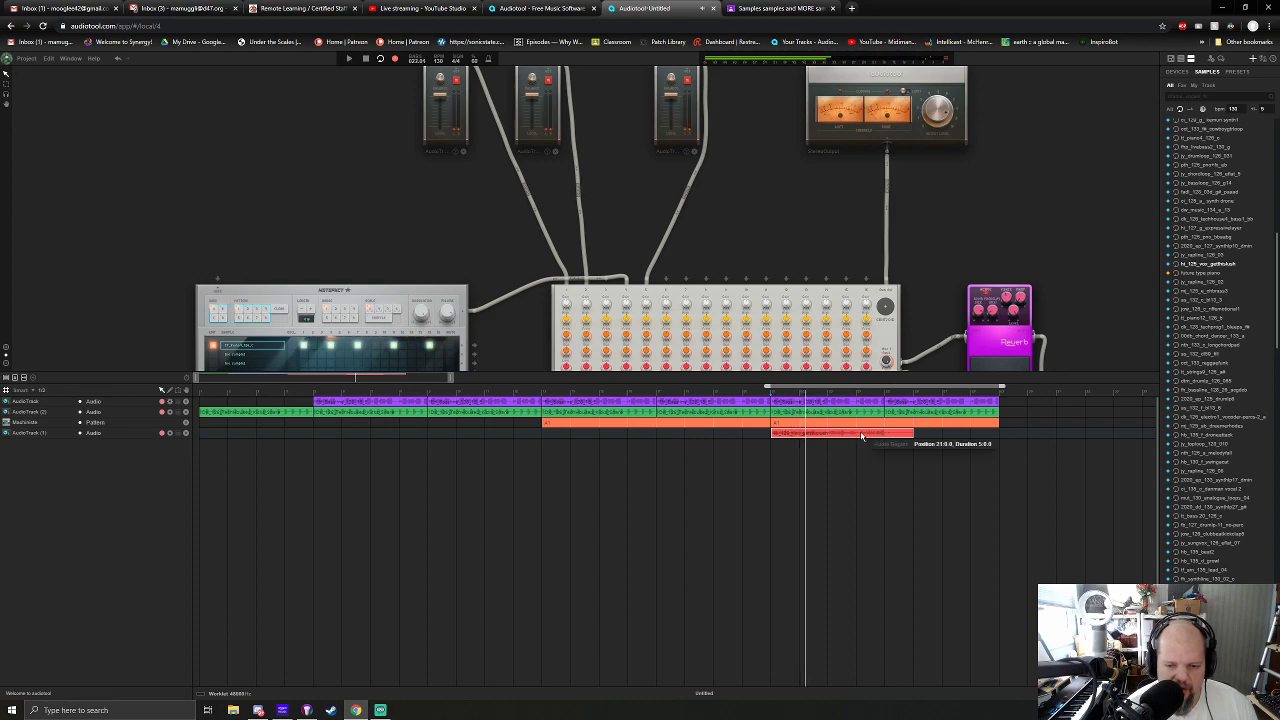
Open the vox region's waveform and shorten its loop range to slightly more than one bar, checking by ear.
mouse_move(862, 437)
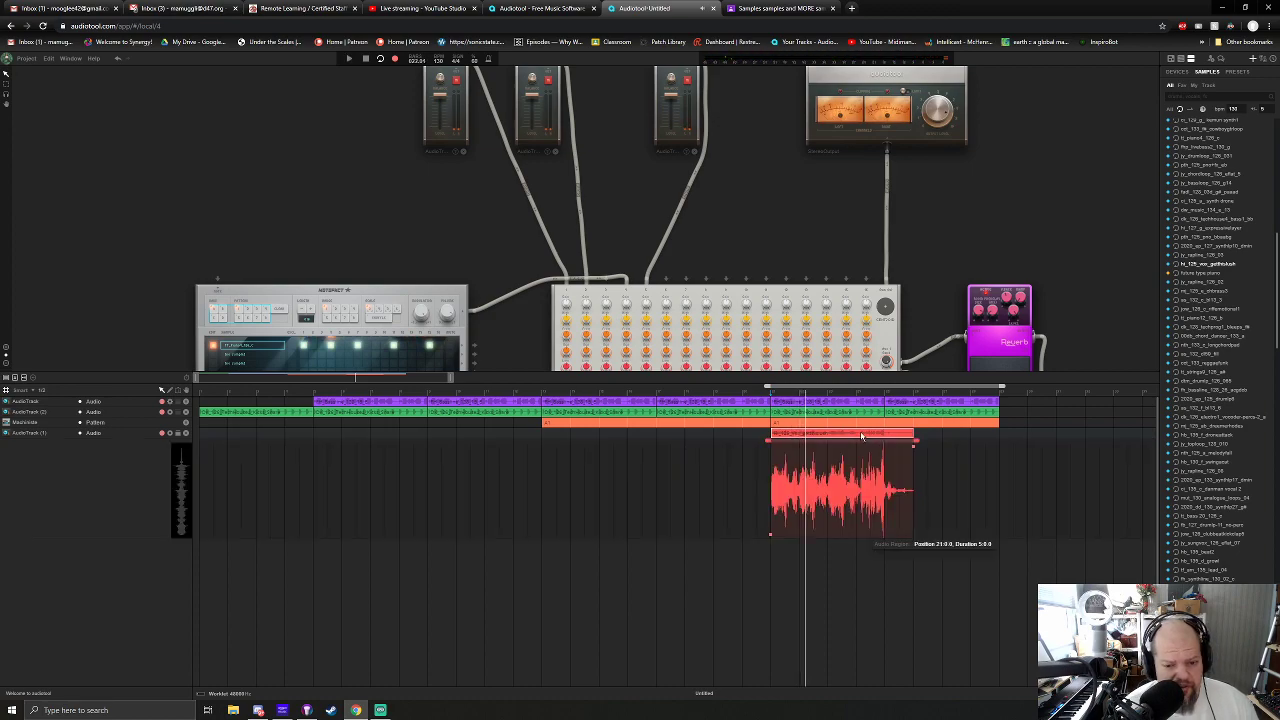
scroll(368, 378, up, 5)
drag(372, 378, 382, 378)
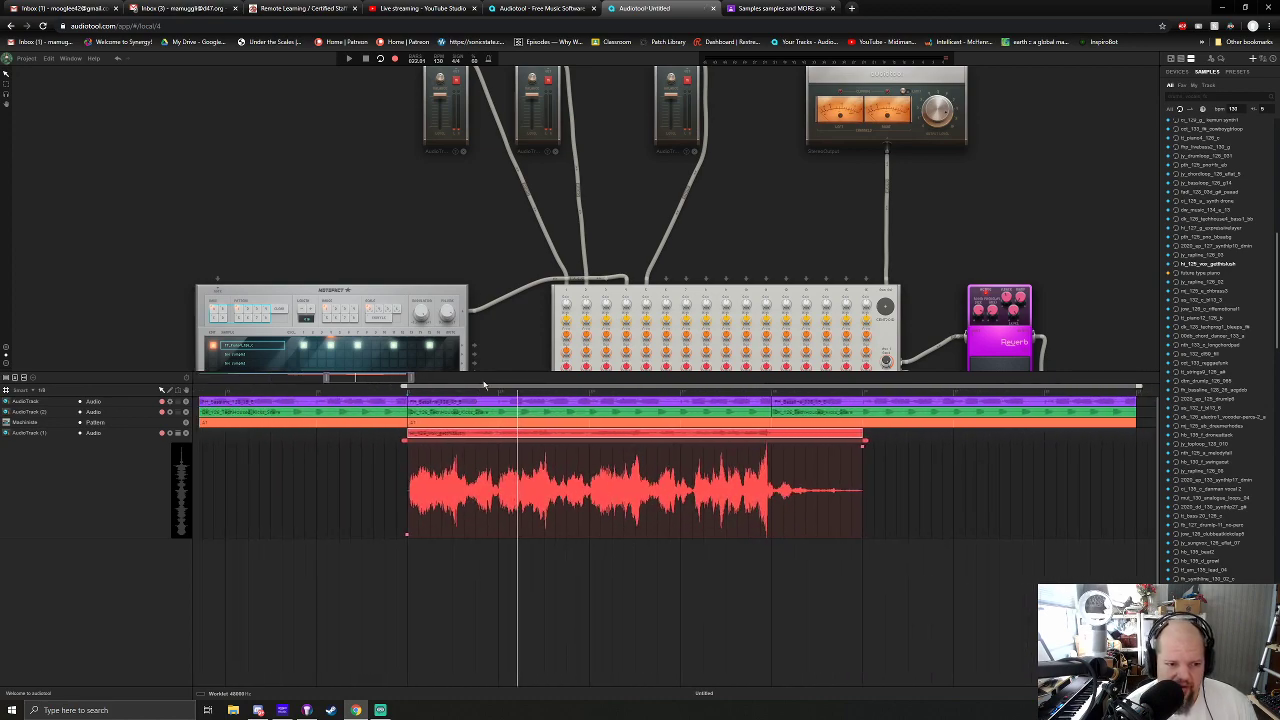
drag(517, 356, 517, 215)
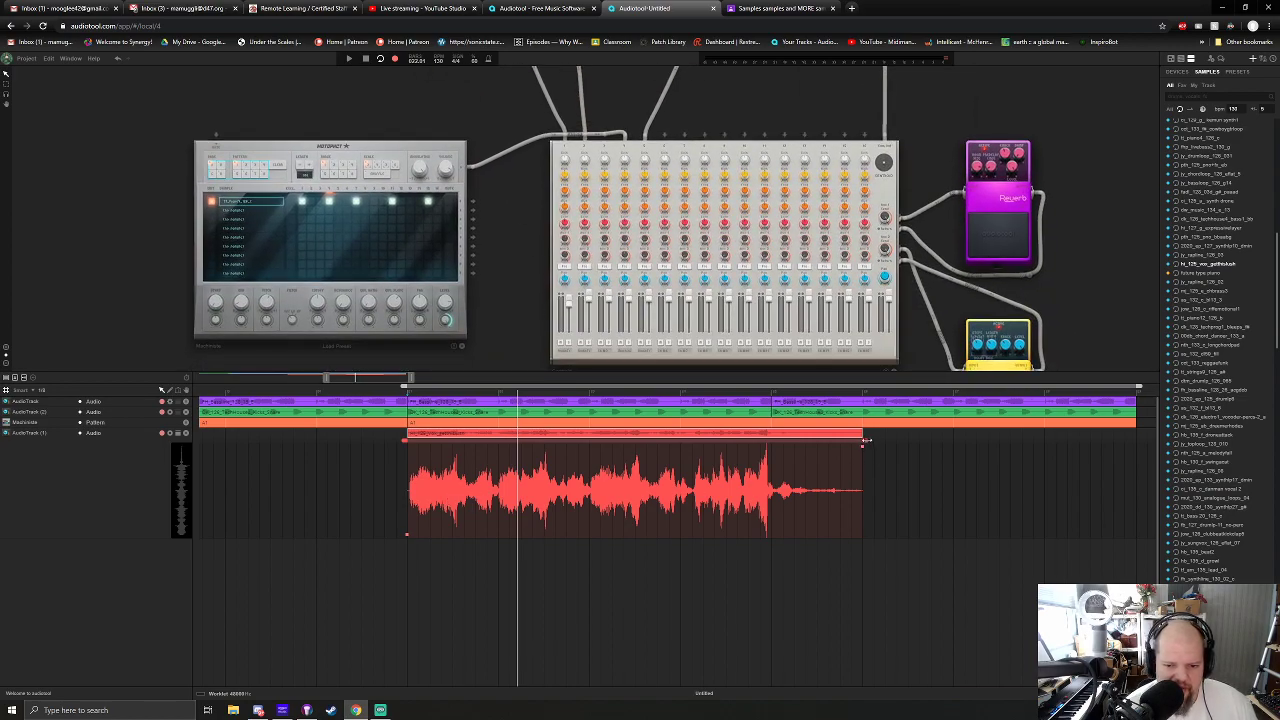
mouse_move(864, 440)
mouse_down()
mouse_move(580, 441)
mouse_move(600, 442)
mouse_up()
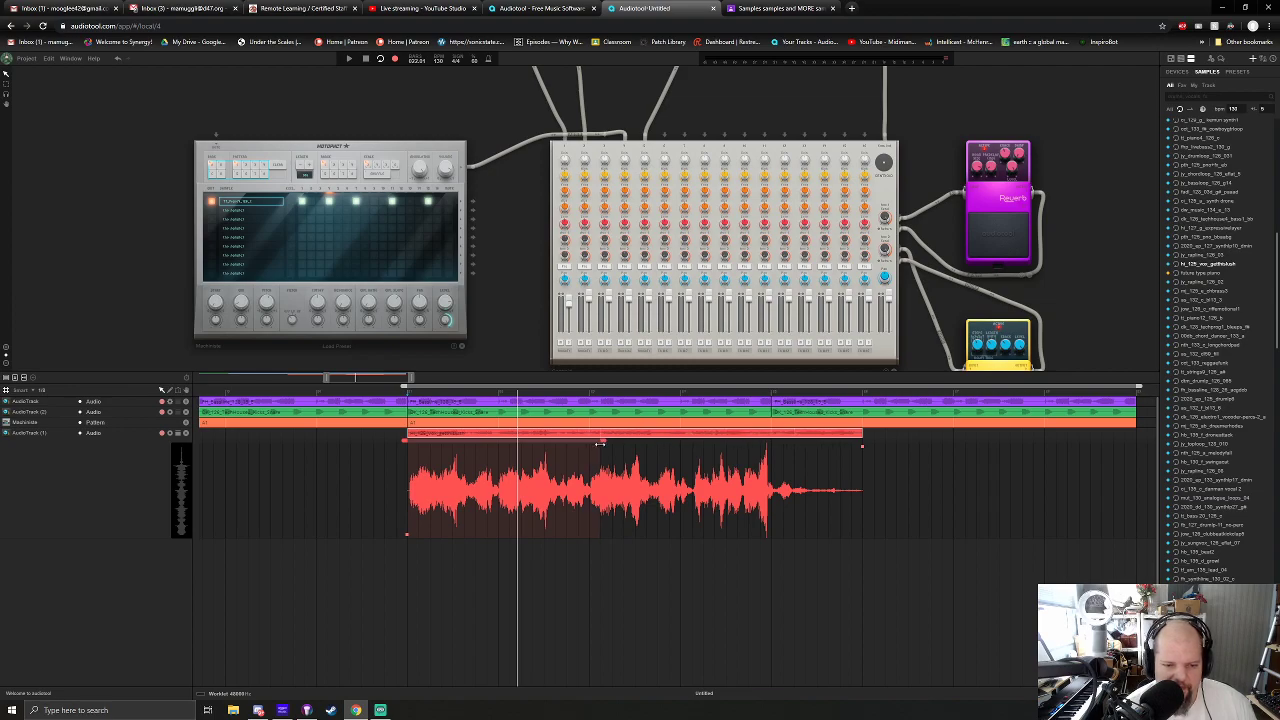
drag(599, 443, 589, 443)
key(space)
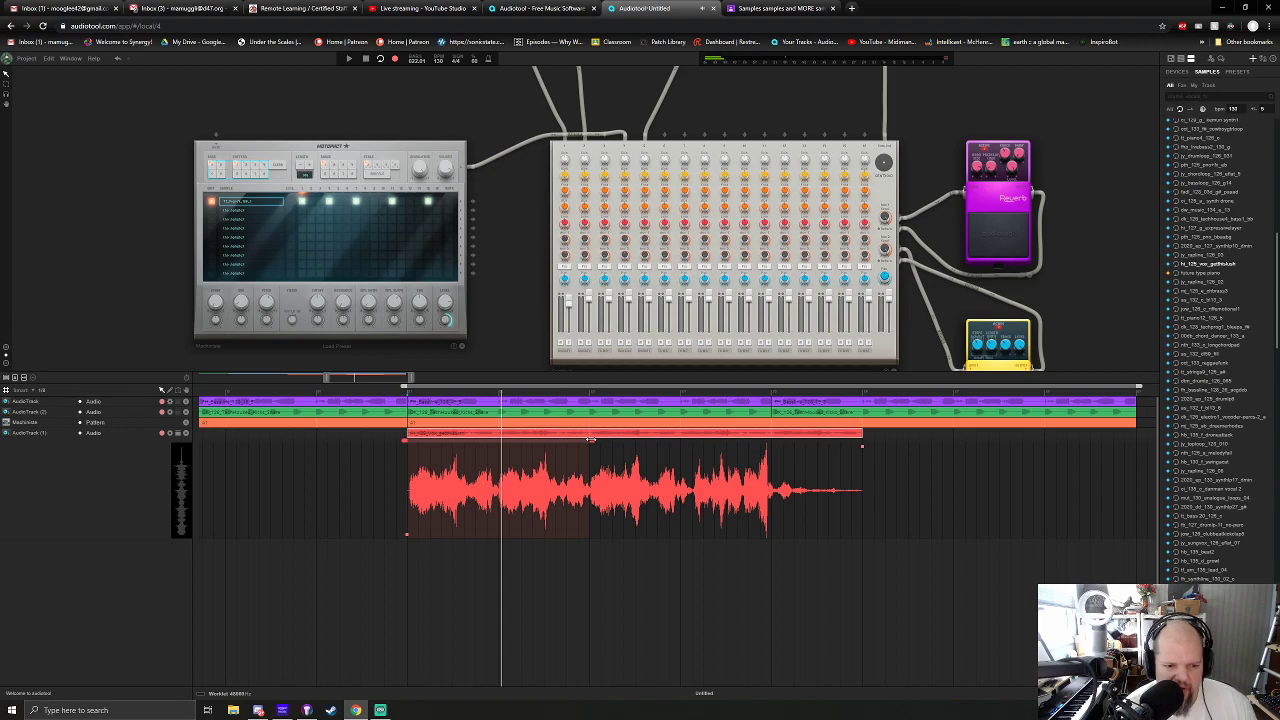
drag(590, 440, 510, 440)
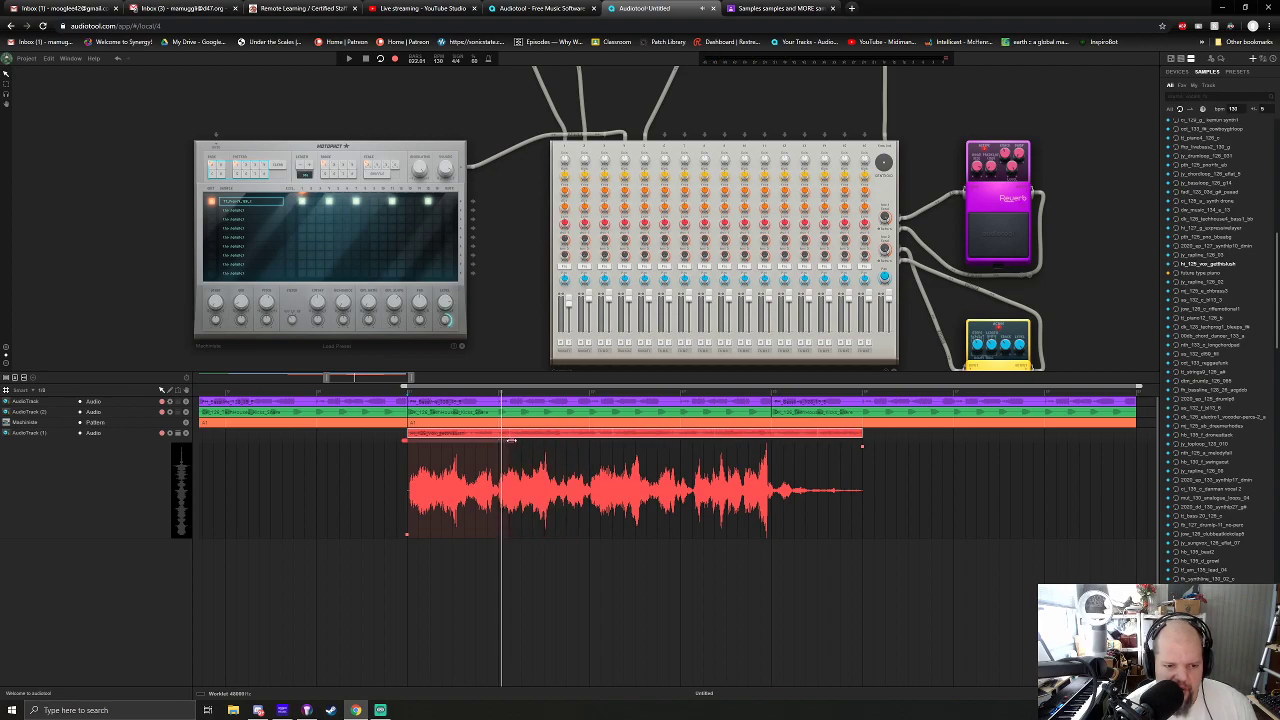
key(space)
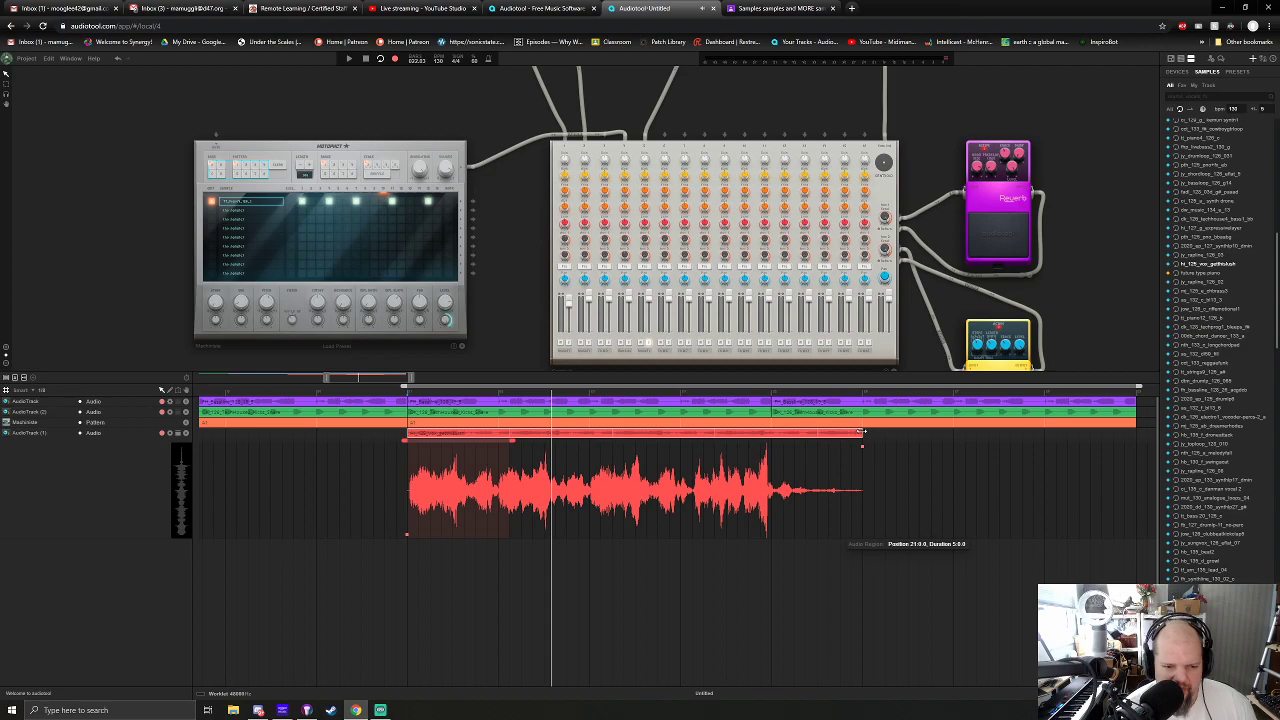
Trim the vox region to a duration of 1.0.2 to match its loop range and play it.
drag(862, 432, 510, 432)
key(space)
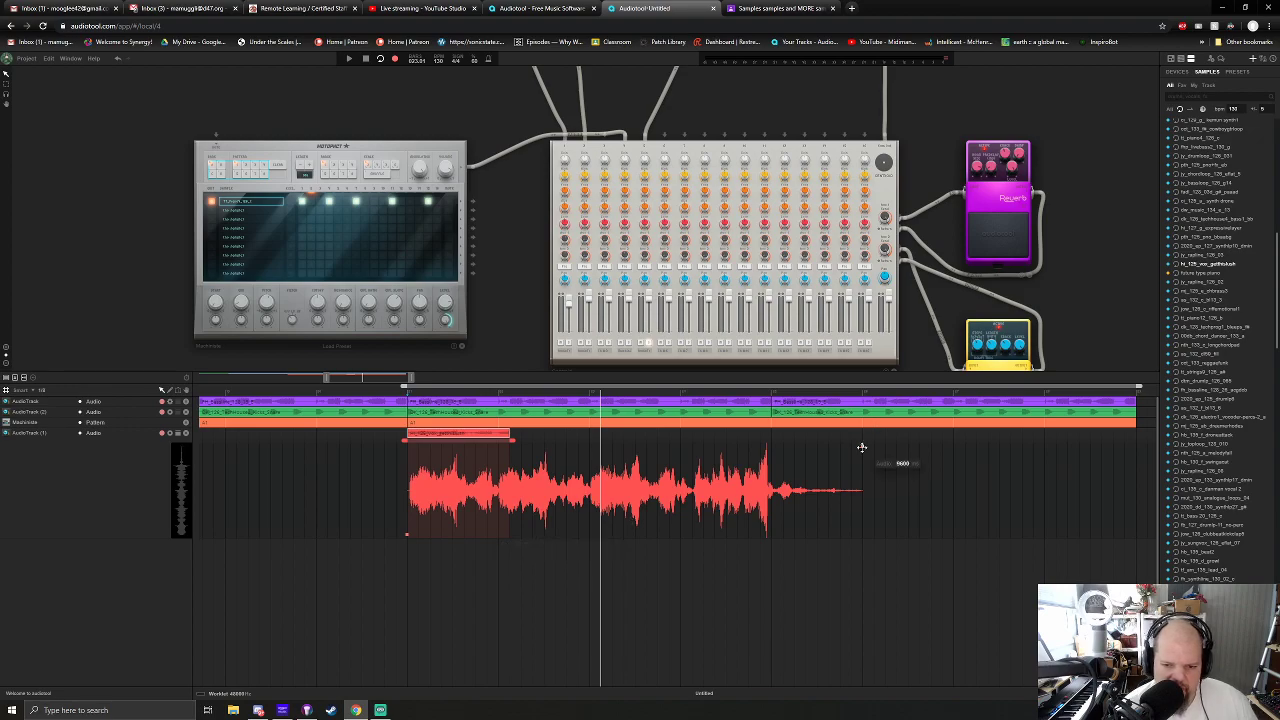
Fine-tune the vox sample's timing by stretching its waveform slightly from the end point, playing the loop between adjustments.
drag(862, 447, 866, 447)
key(space)
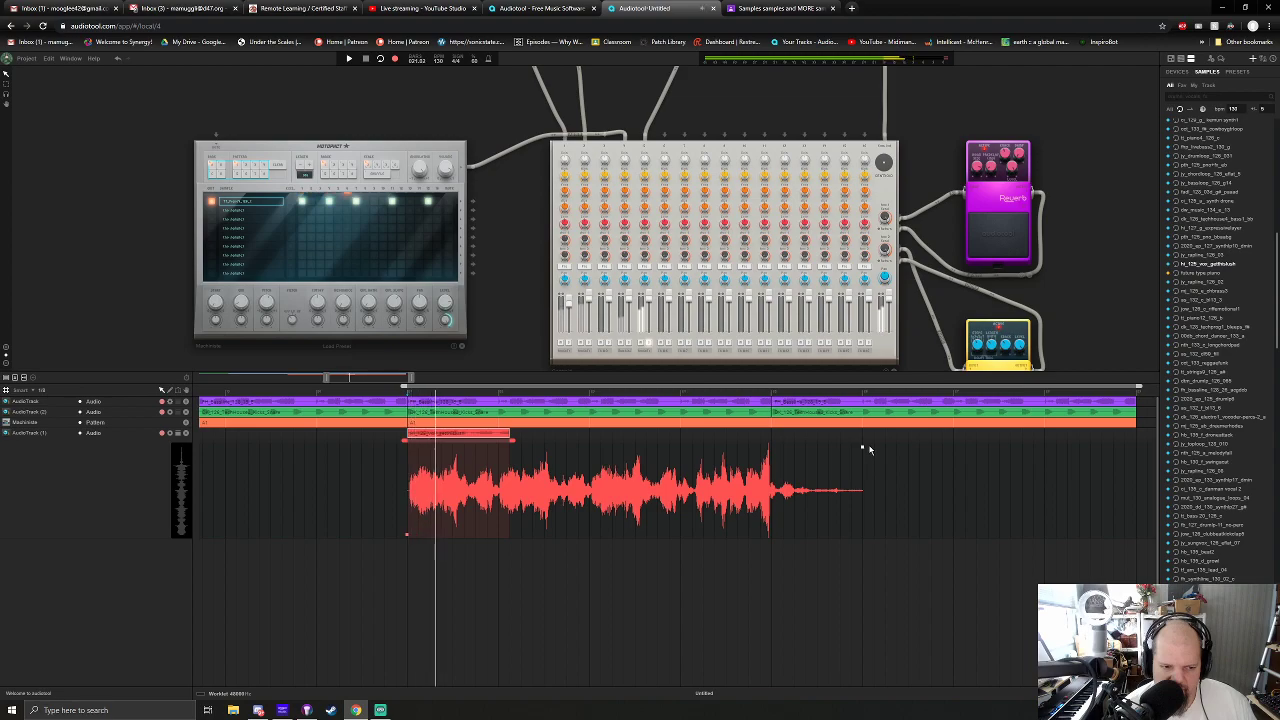
drag(862, 443, 869, 452)
key(space)
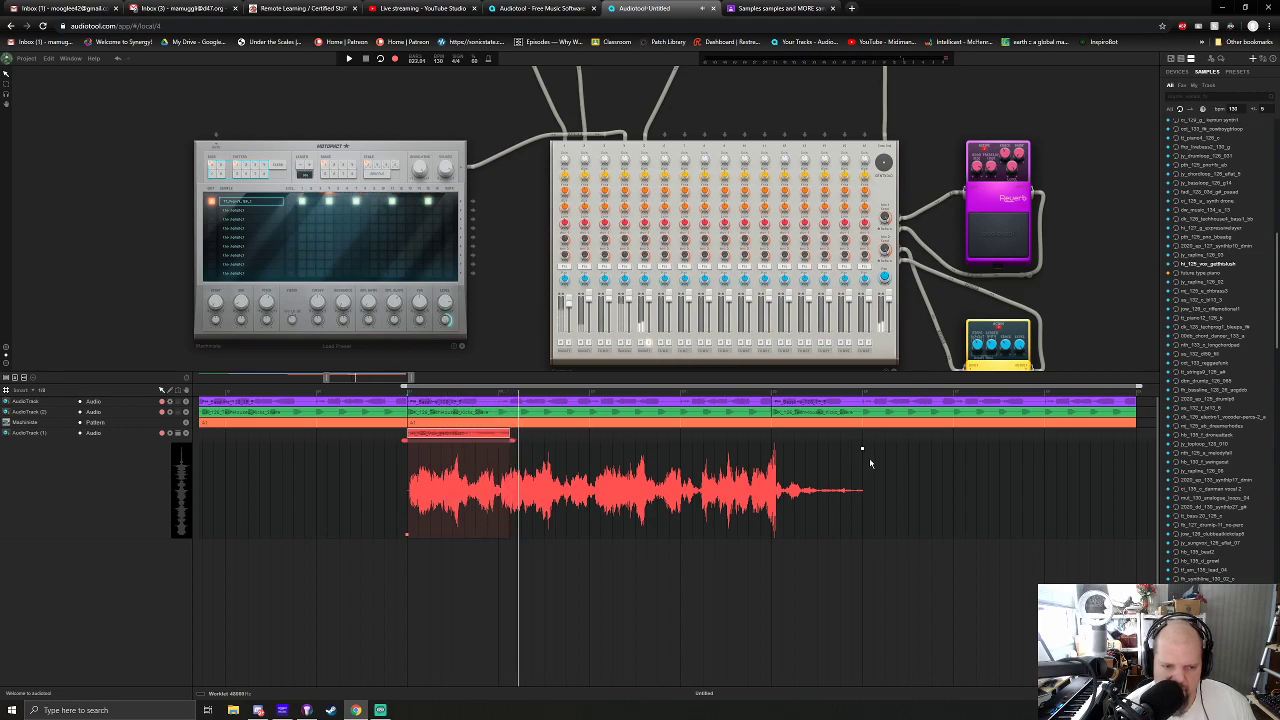
drag(862, 448, 864, 453)
key(space)
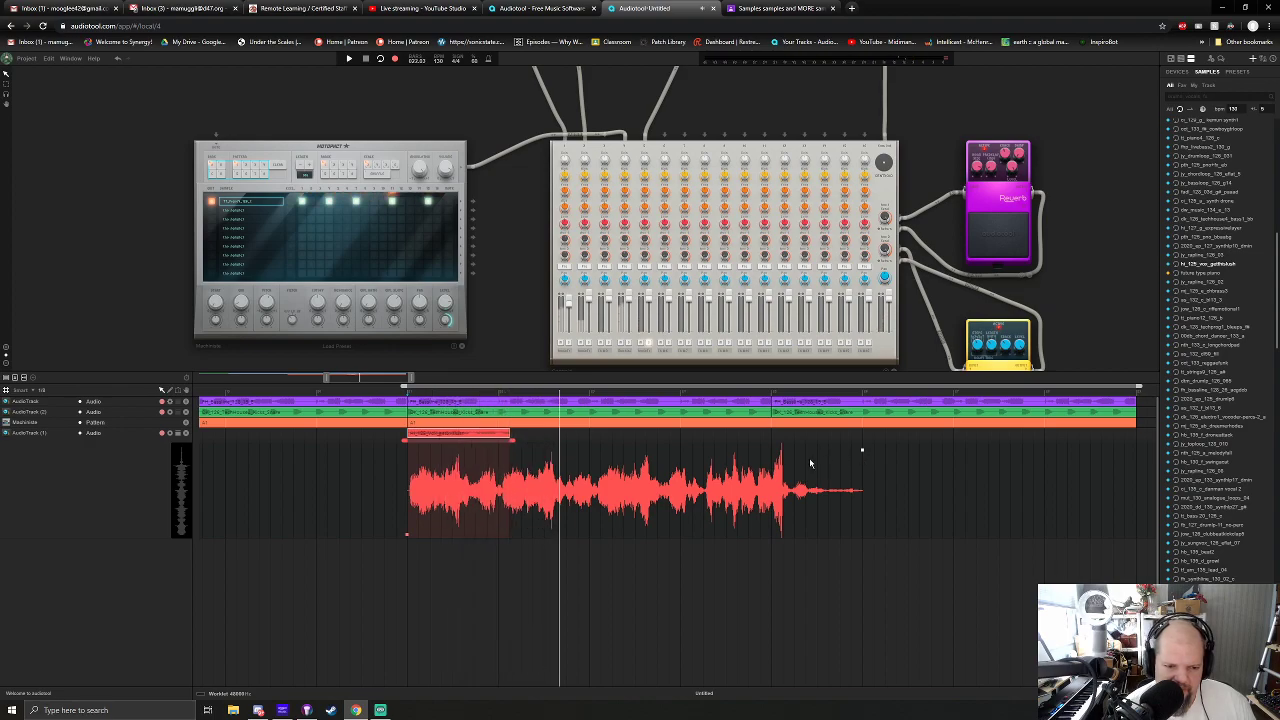
Play the looped section repeatedly to check the stretched vox phrase's timing and its balance in the mix.
key(space)
key(space)
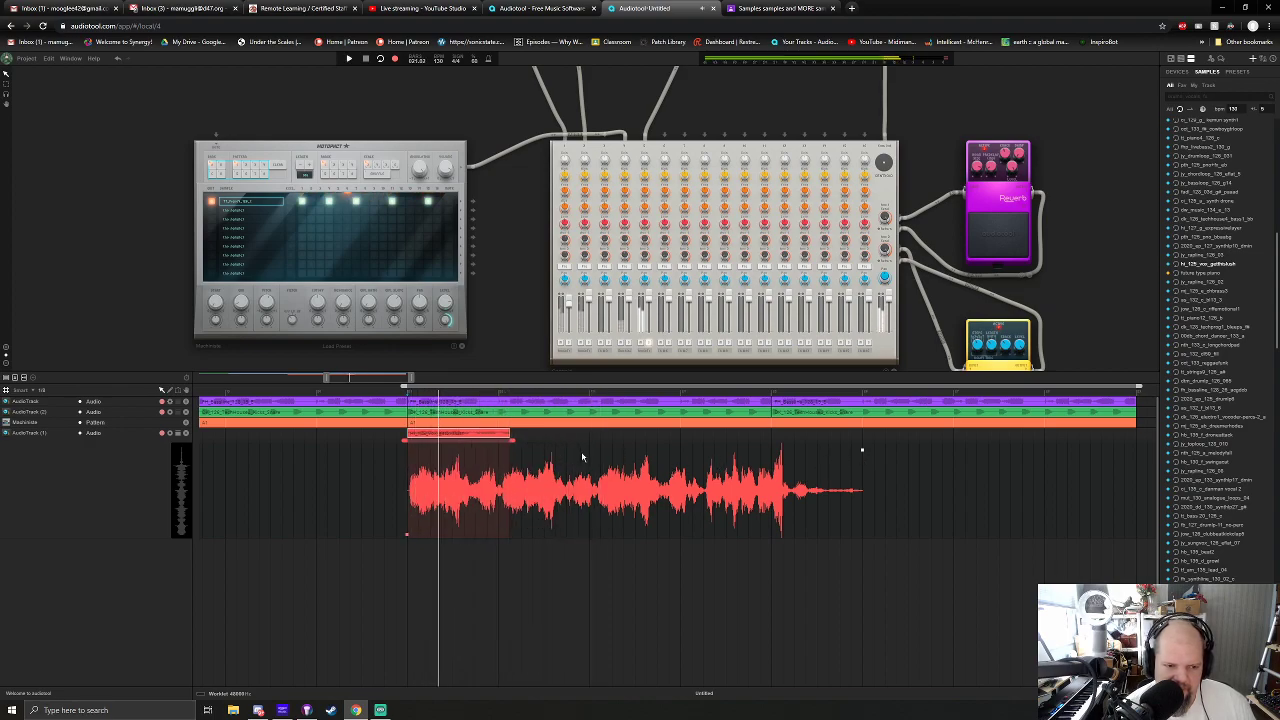
key(space)
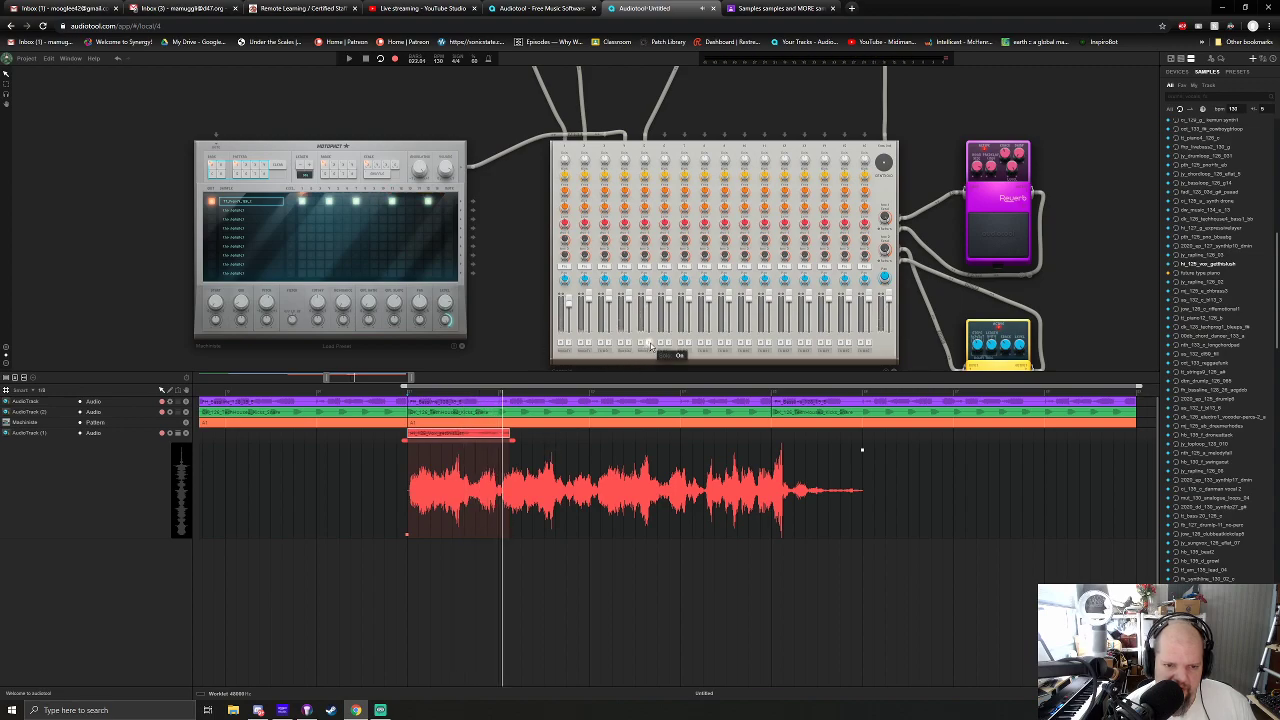
key(space)
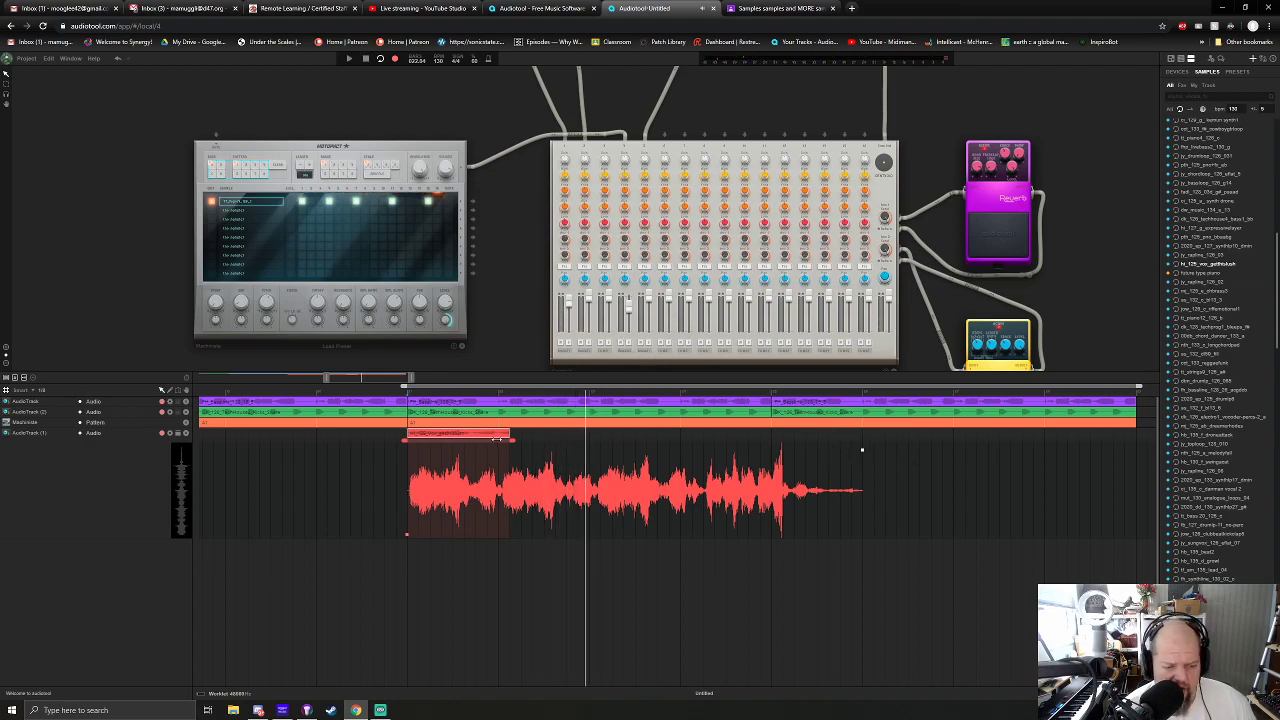
Close the waveform view and copy the vox region to bars 23, 25 and 27.
double_click(467, 435)
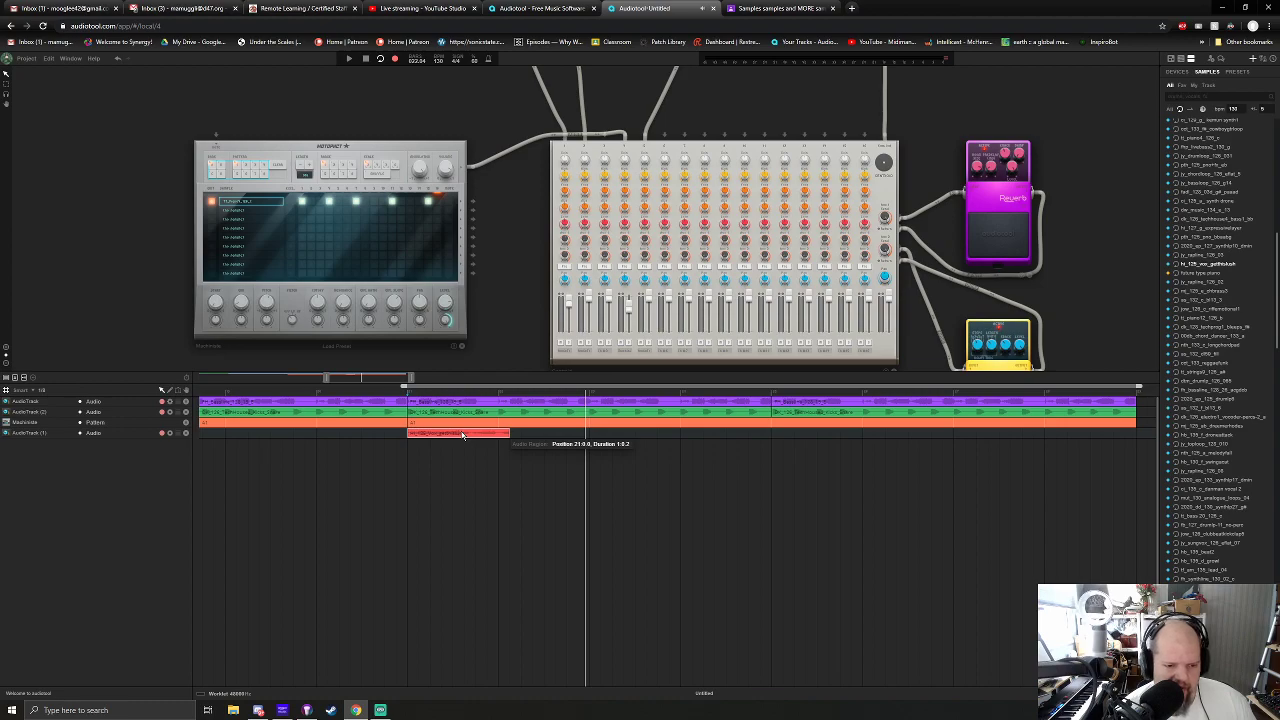
drag(462, 437, 982, 438)
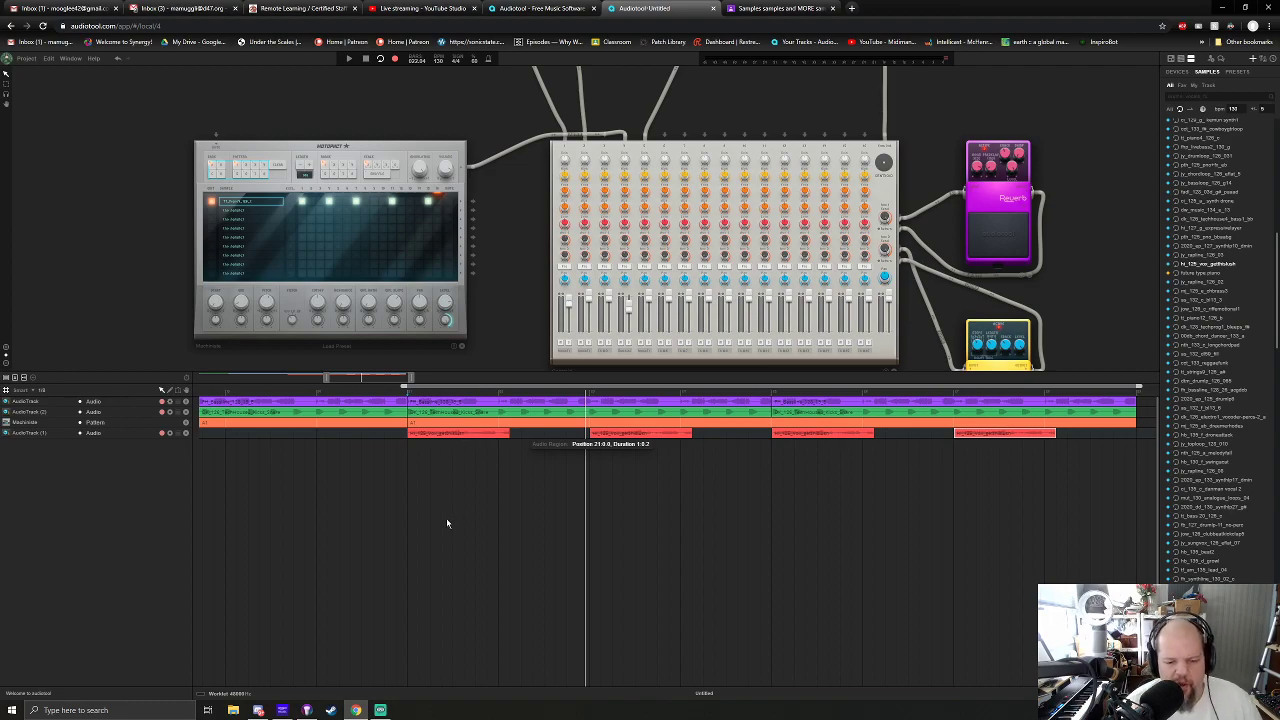
Switch to Streamlabs OBS, show the Webcam only scene, and return to the Audiotool project.
click(380, 710)
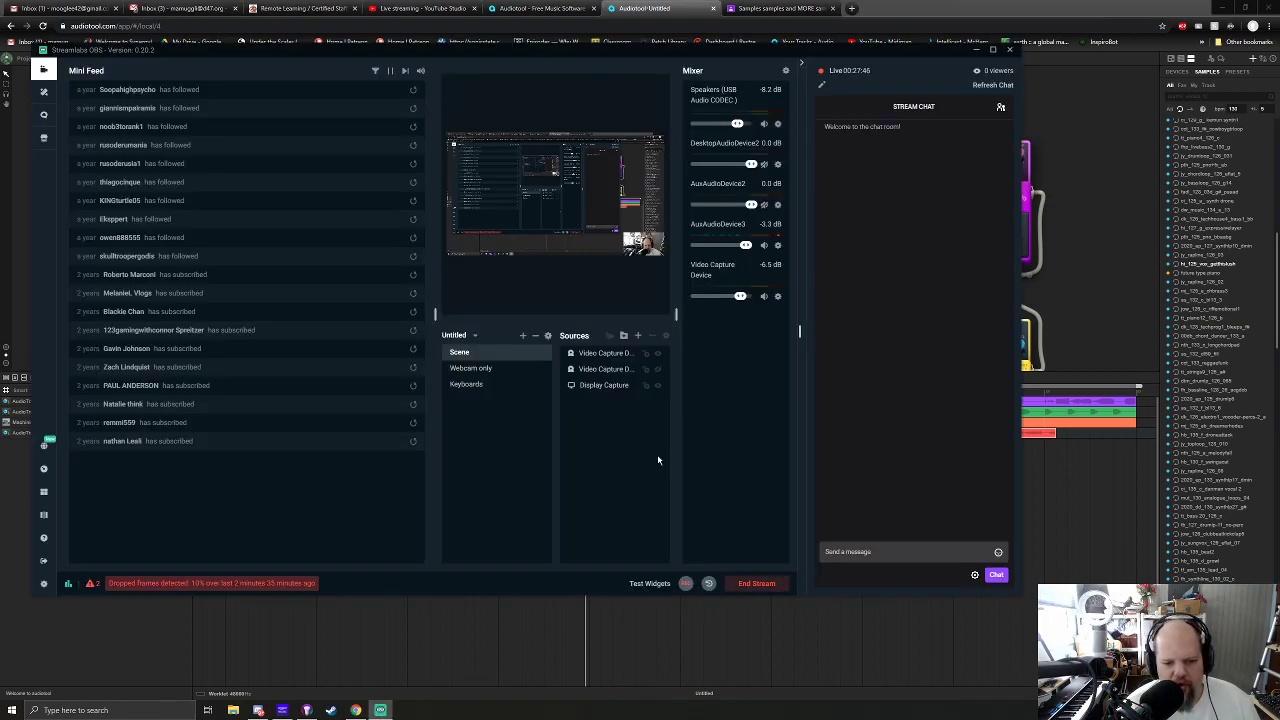
click(490, 370)
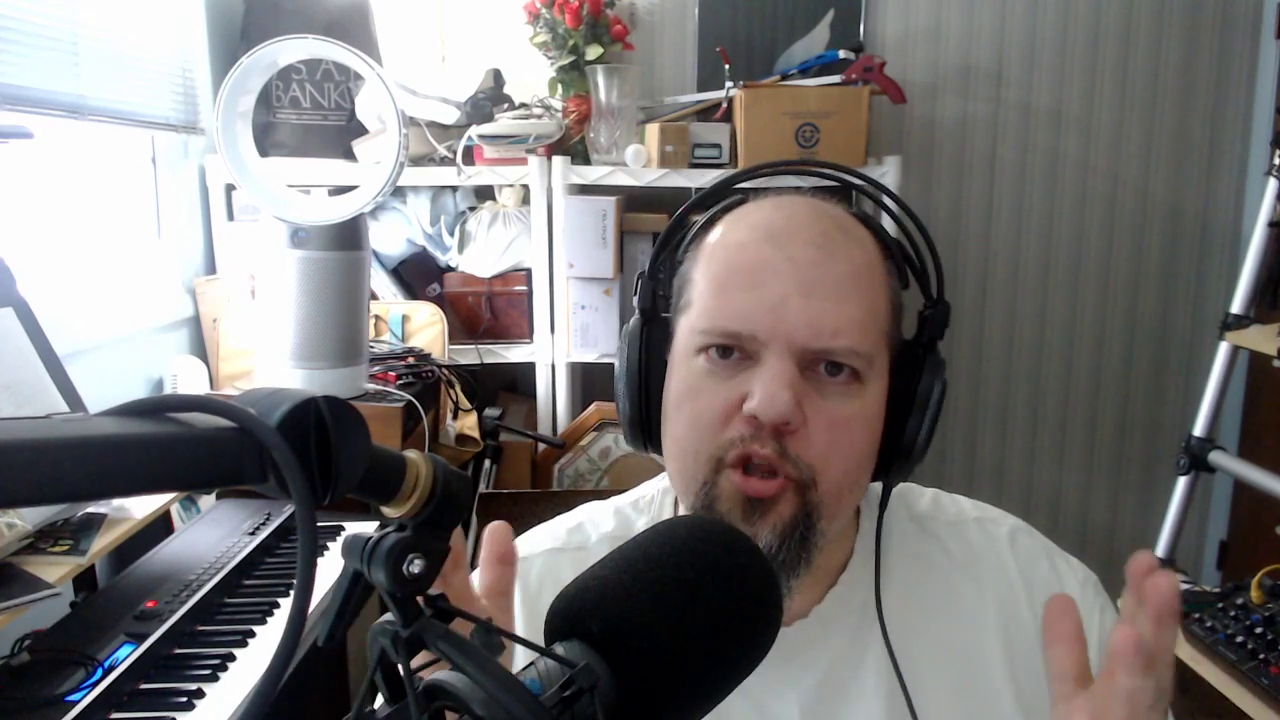
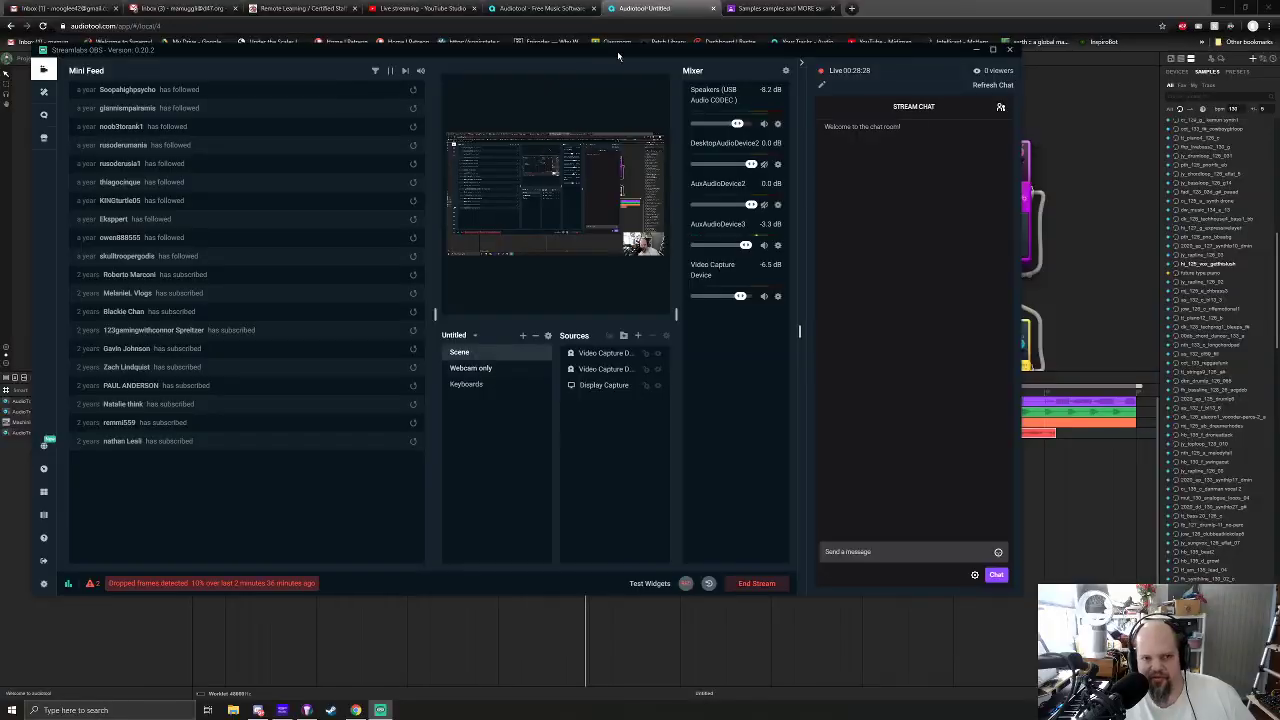
click(695, 7)
scroll(587, 330, down, 3)
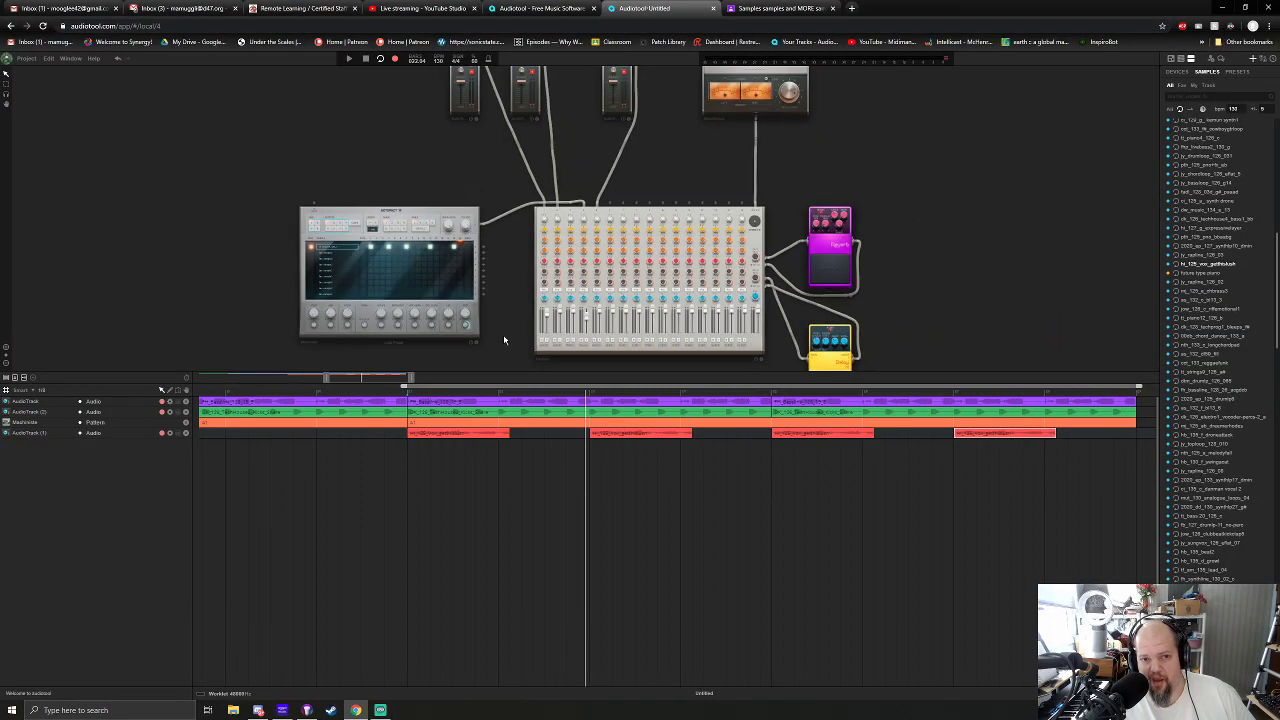
Show more of the timeline past bar 29 and play the looped section with the repeated vox phrase.
drag(497, 343, 543, 323)
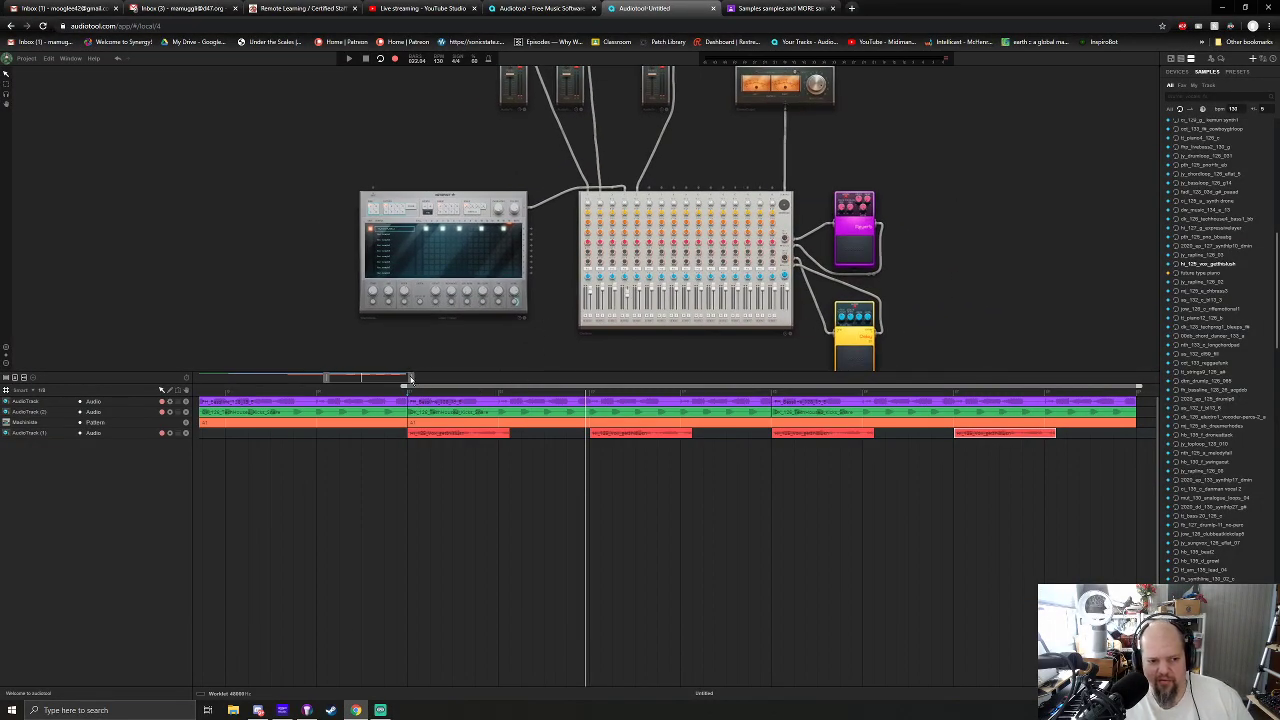
drag(410, 380, 457, 379)
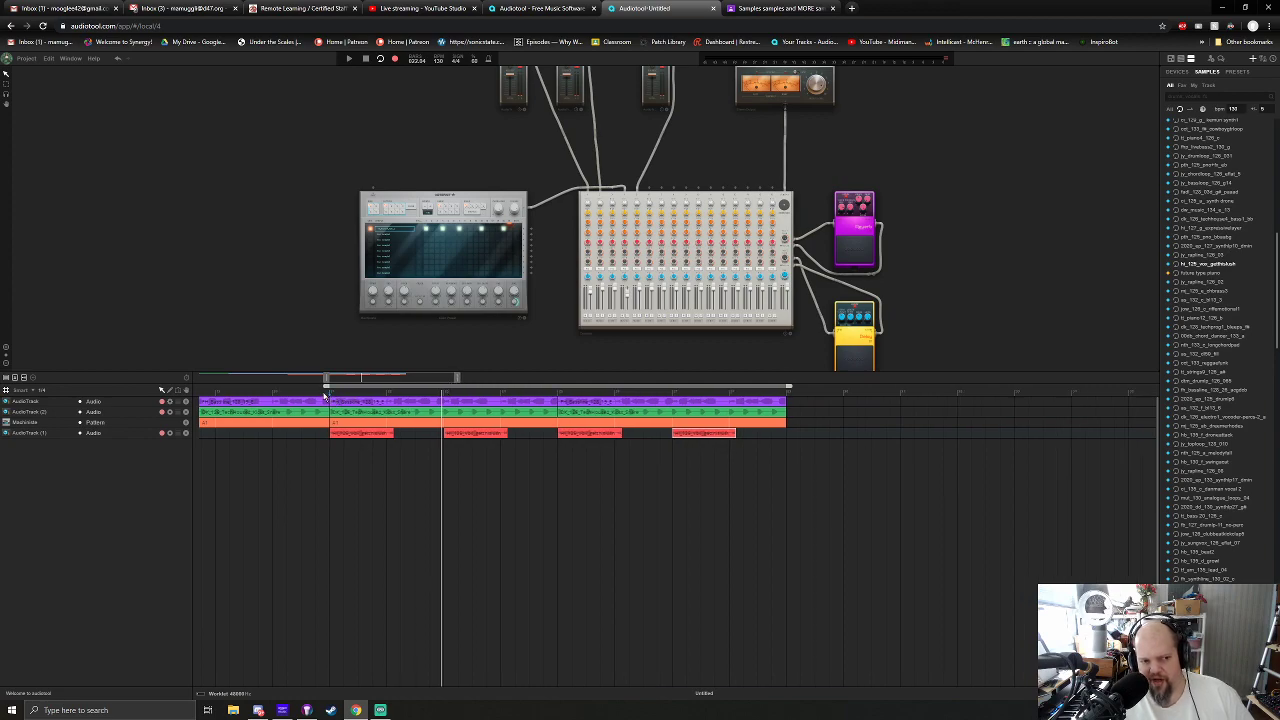
key(space)
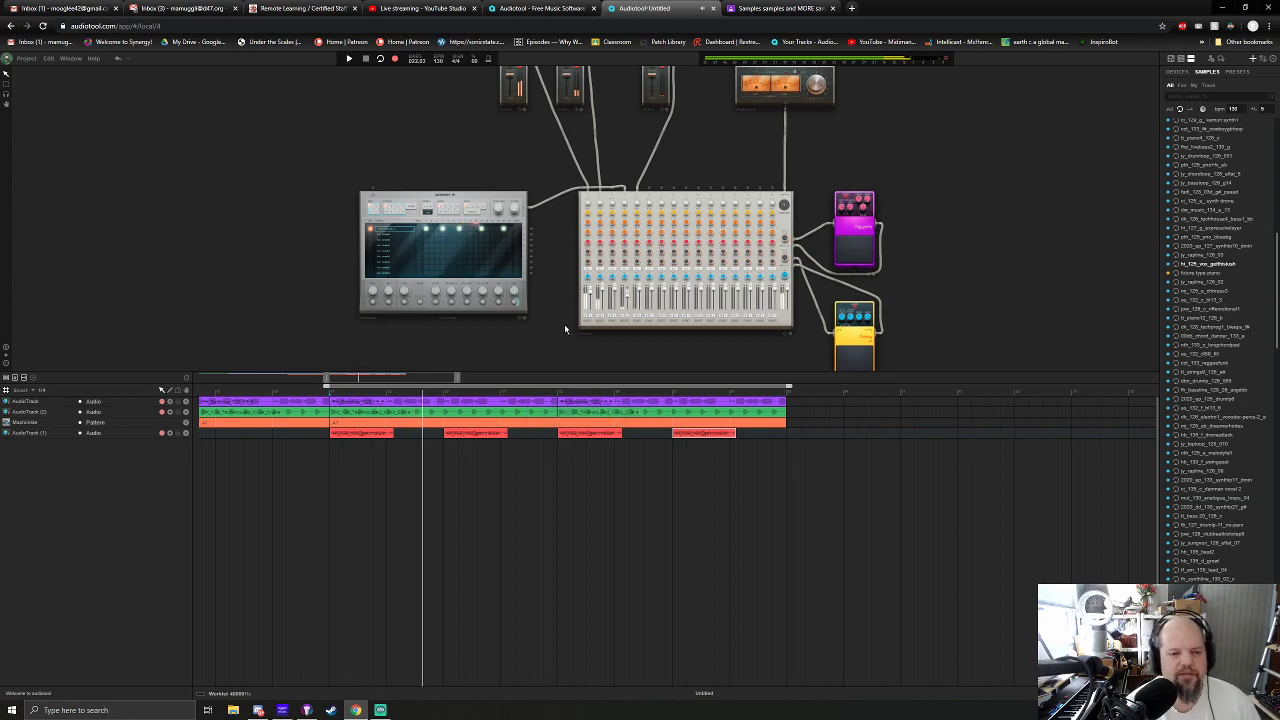
drag(654, 143, 686, 222)
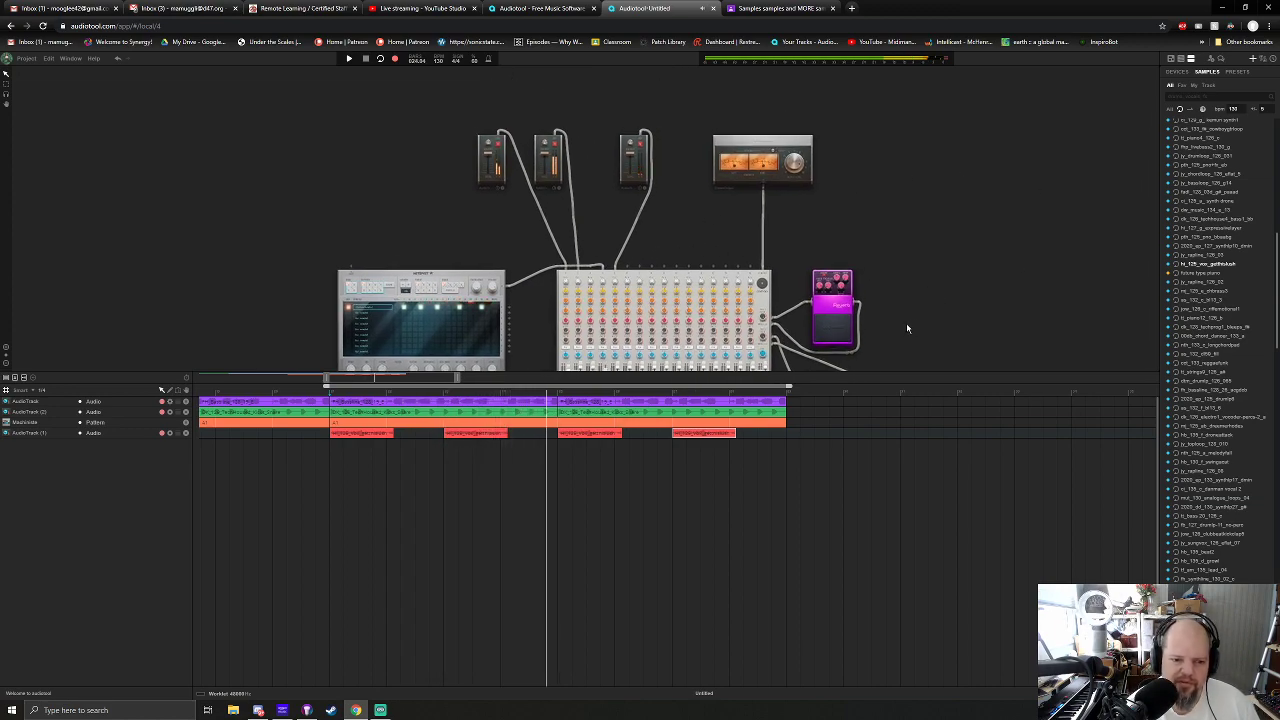
Move the master output aside, add a Reverb pedal above the vox audio track, and wire it between that track and the mixer.
click(1177, 72)
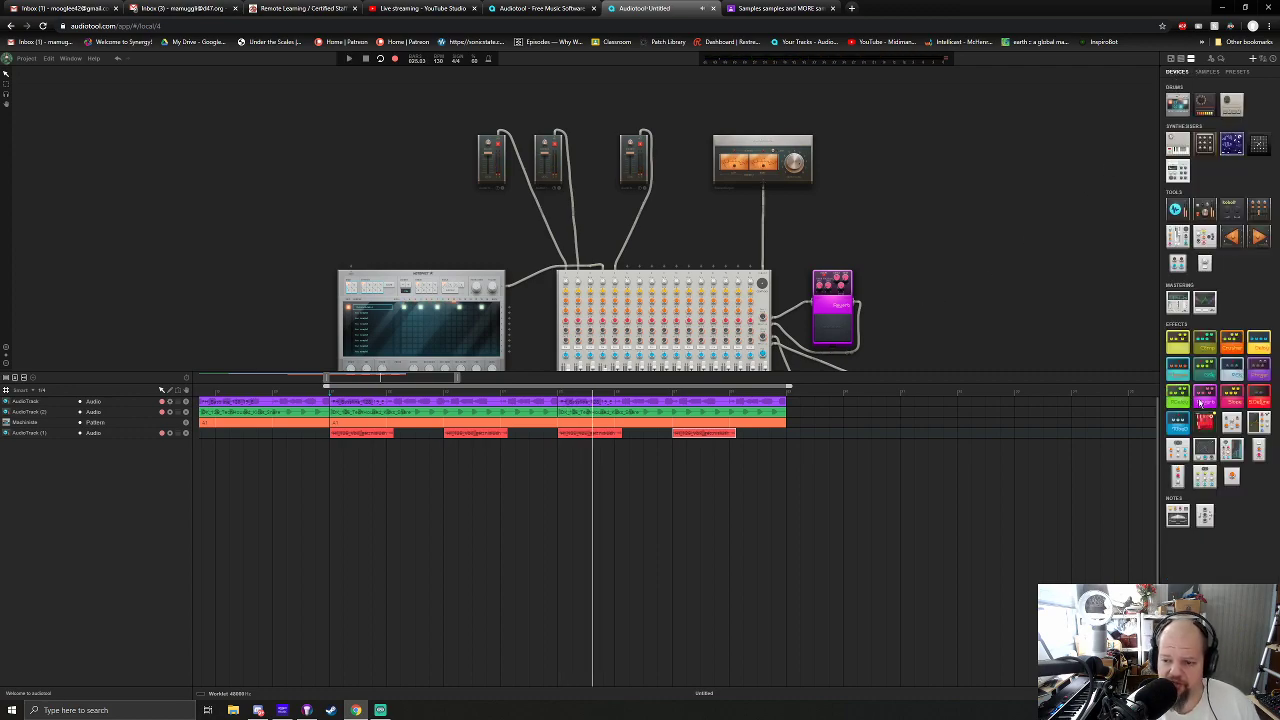
click(1207, 400)
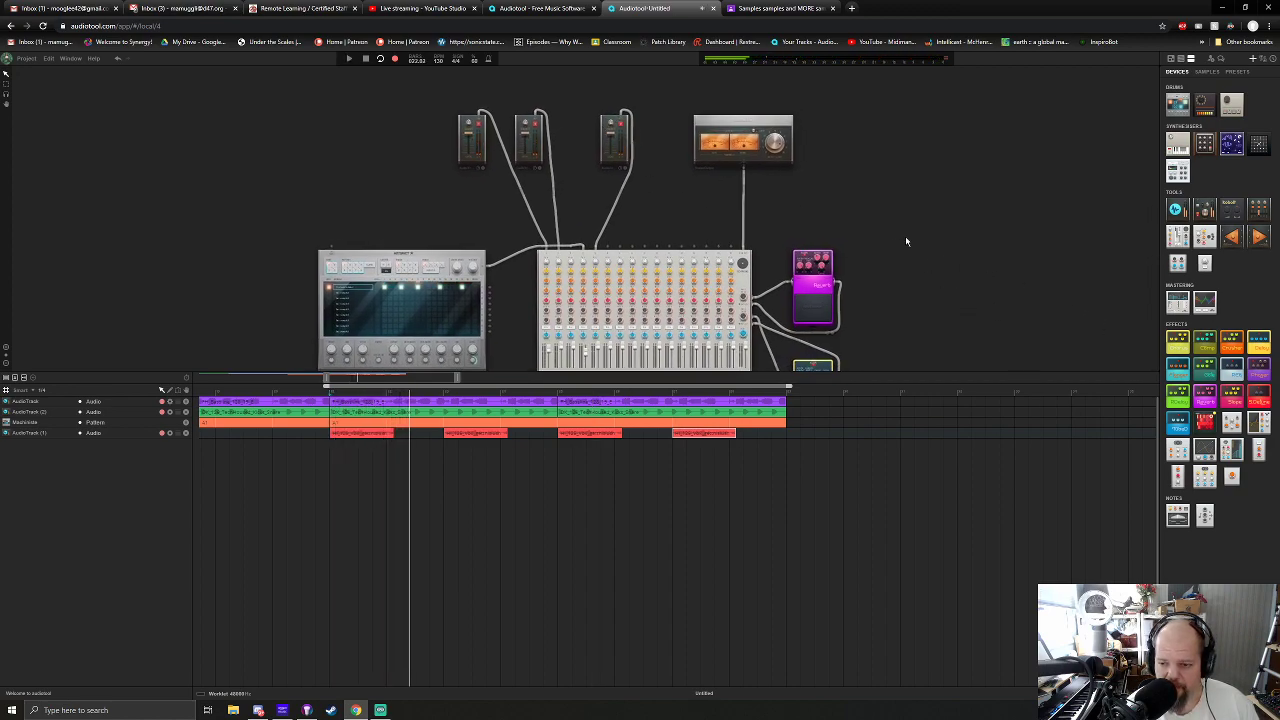
drag(907, 240, 1011, 306)
drag(851, 190, 947, 198)
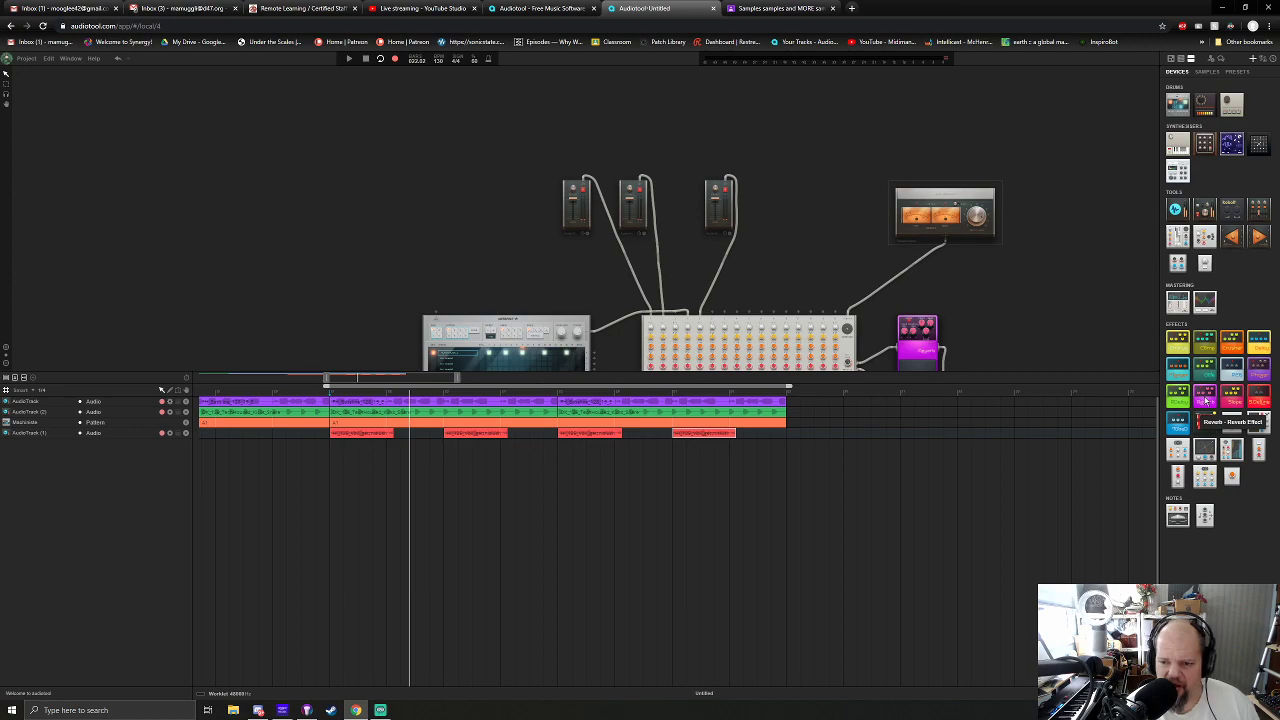
drag(1206, 401, 649, 212)
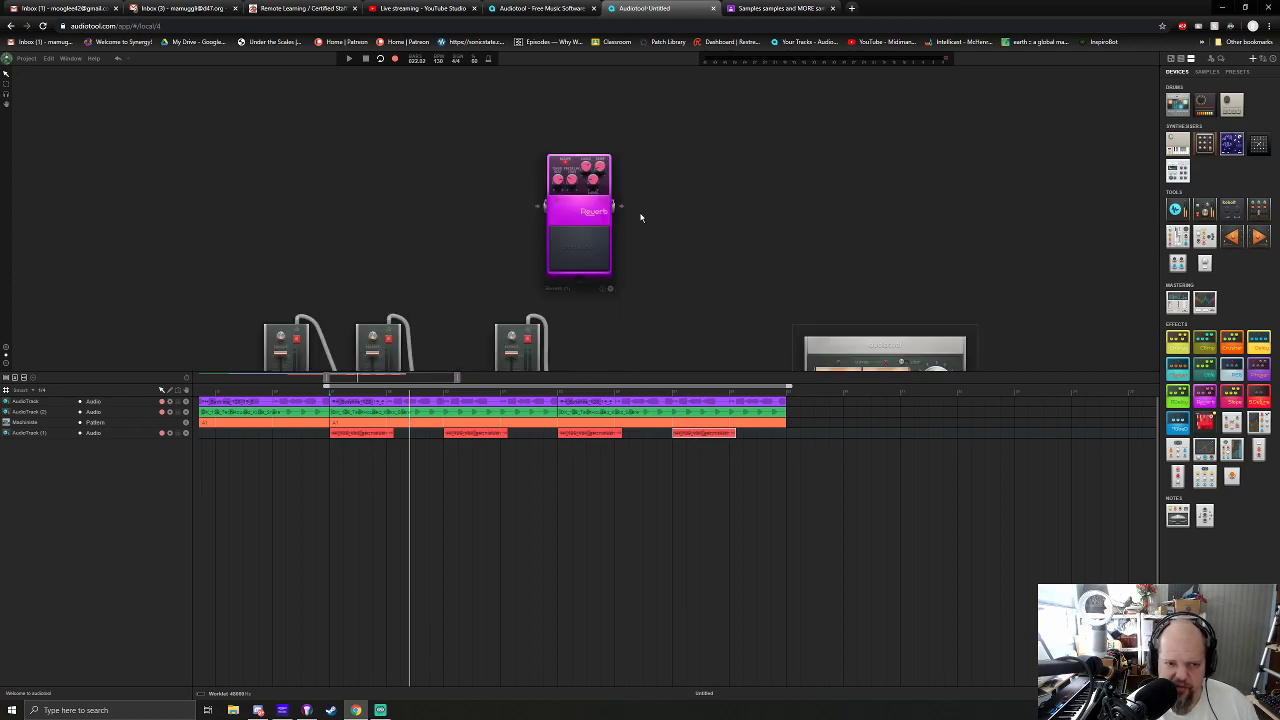
drag(531, 321, 618, 207)
drag(572, 276, 588, 163)
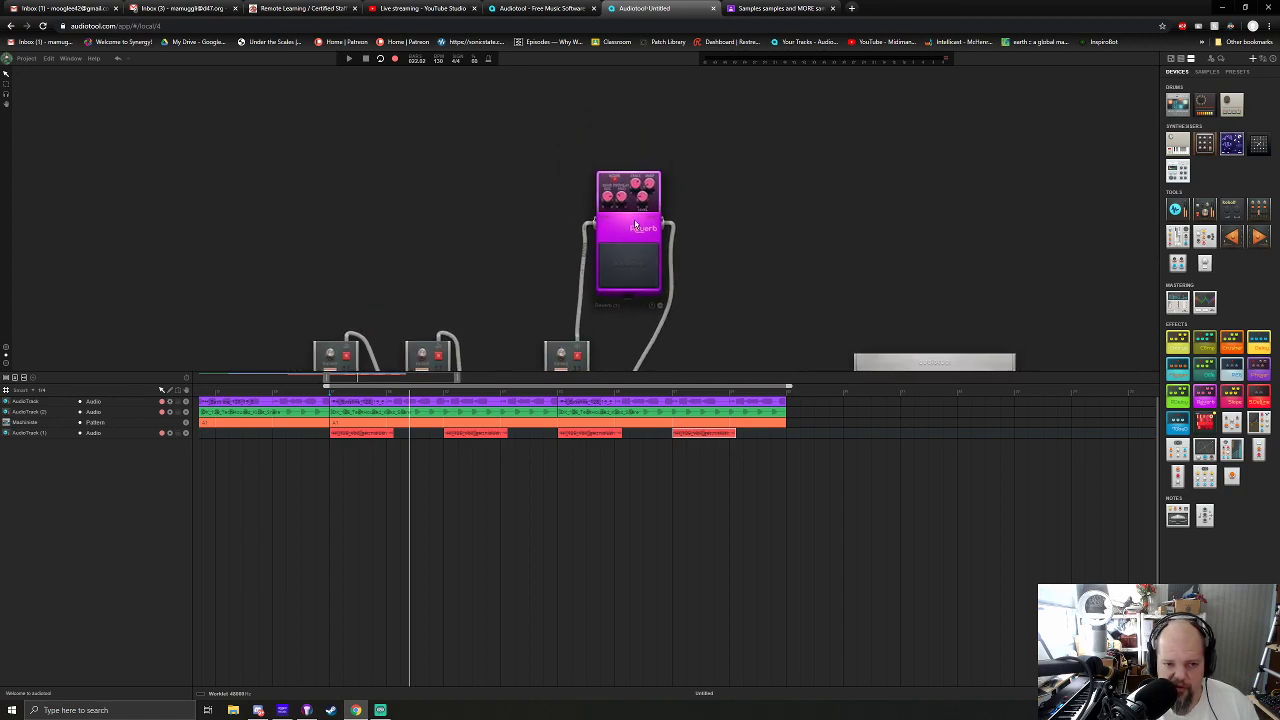
Examine the new Reverb pedal's controls and play the loop to judge the reverb on the vox phrase.
scroll(670, 230, up, 3)
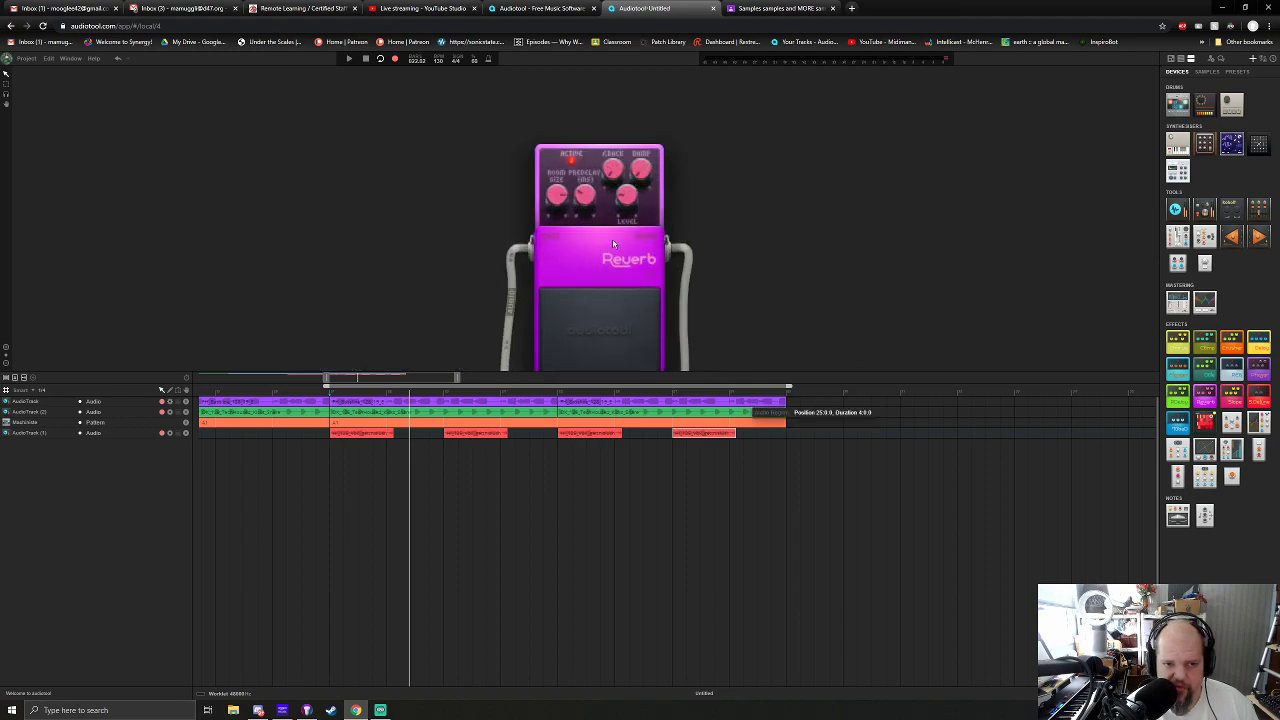
scroll(796, 162, down, 3)
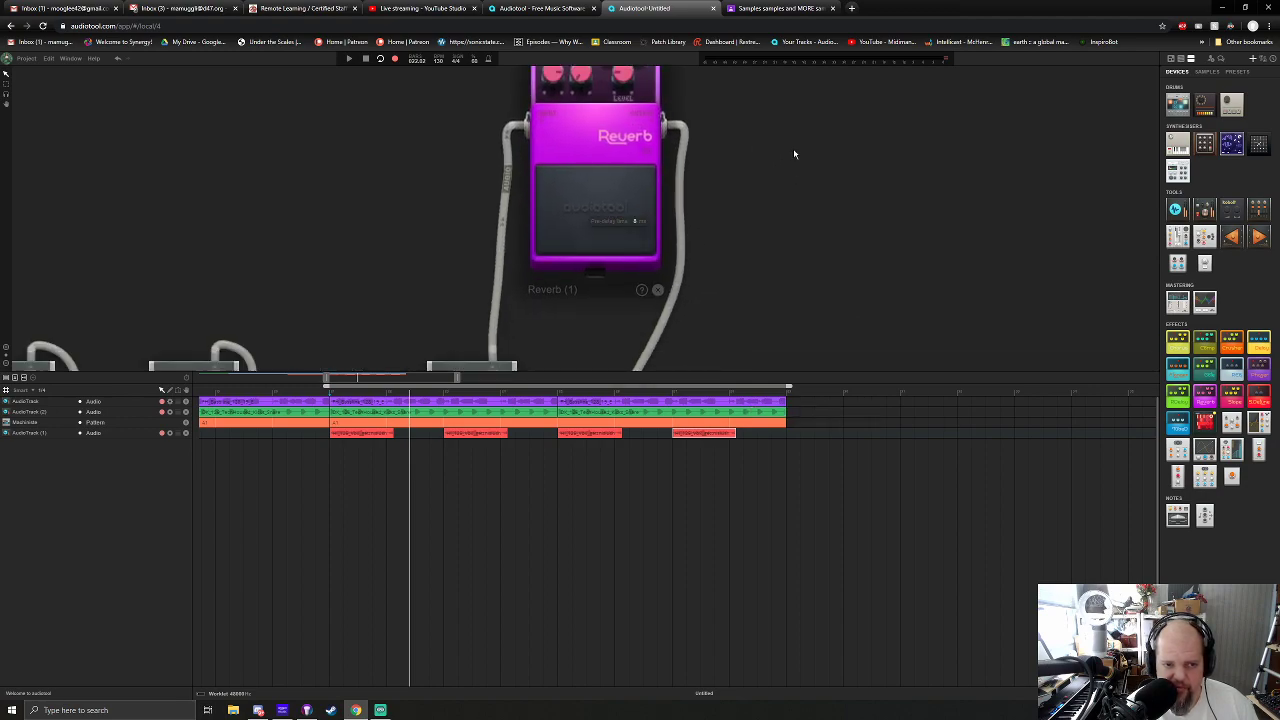
scroll(720, 260, down, 5)
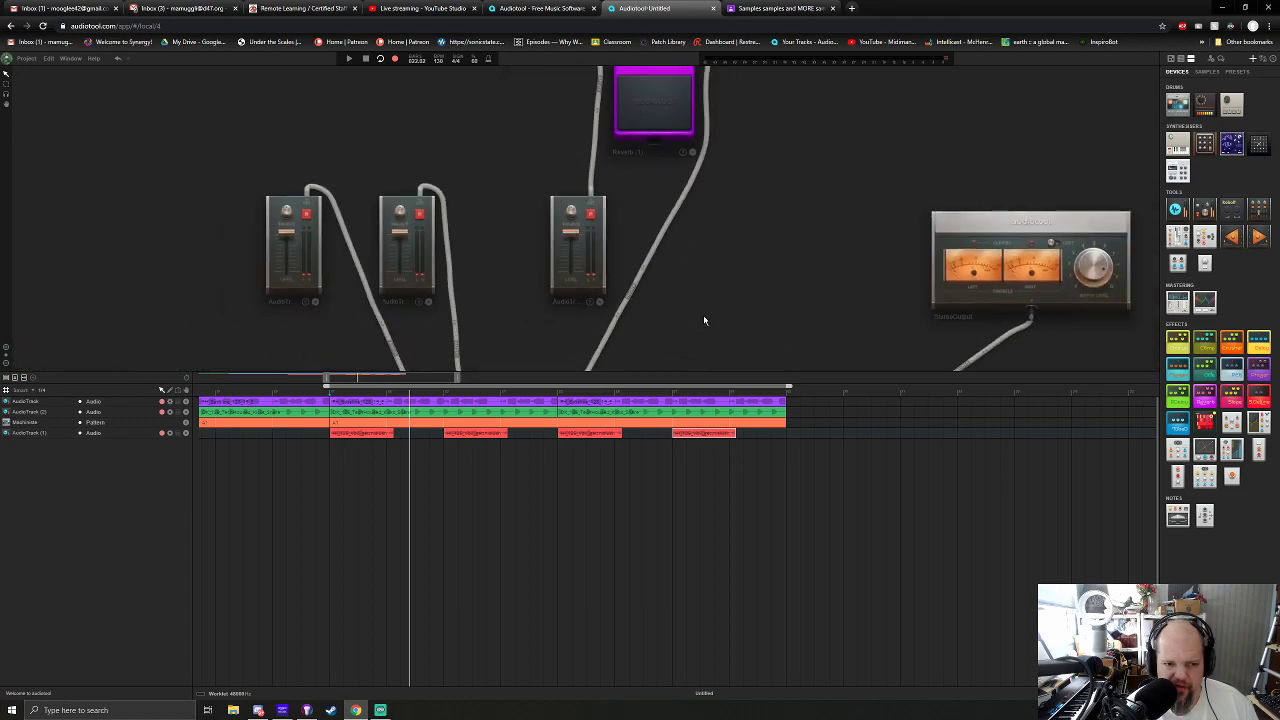
scroll(519, 287, down, 3)
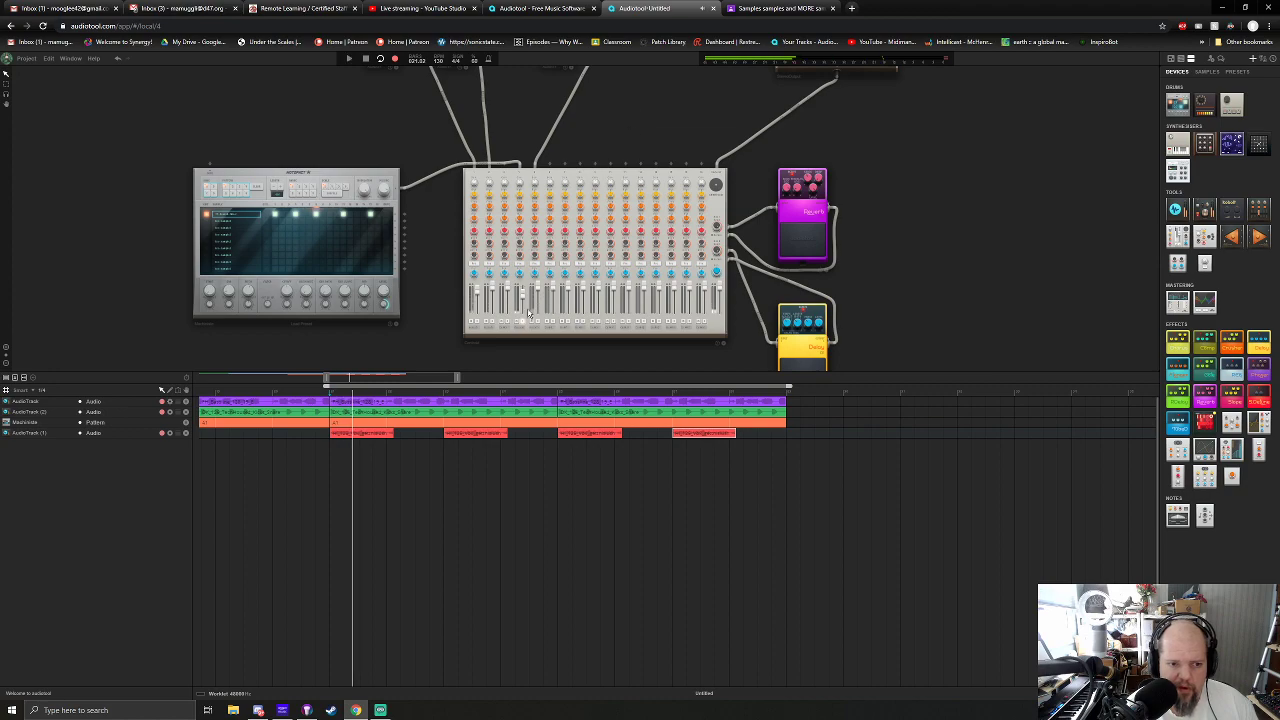
scroll(669, 249, up, 5)
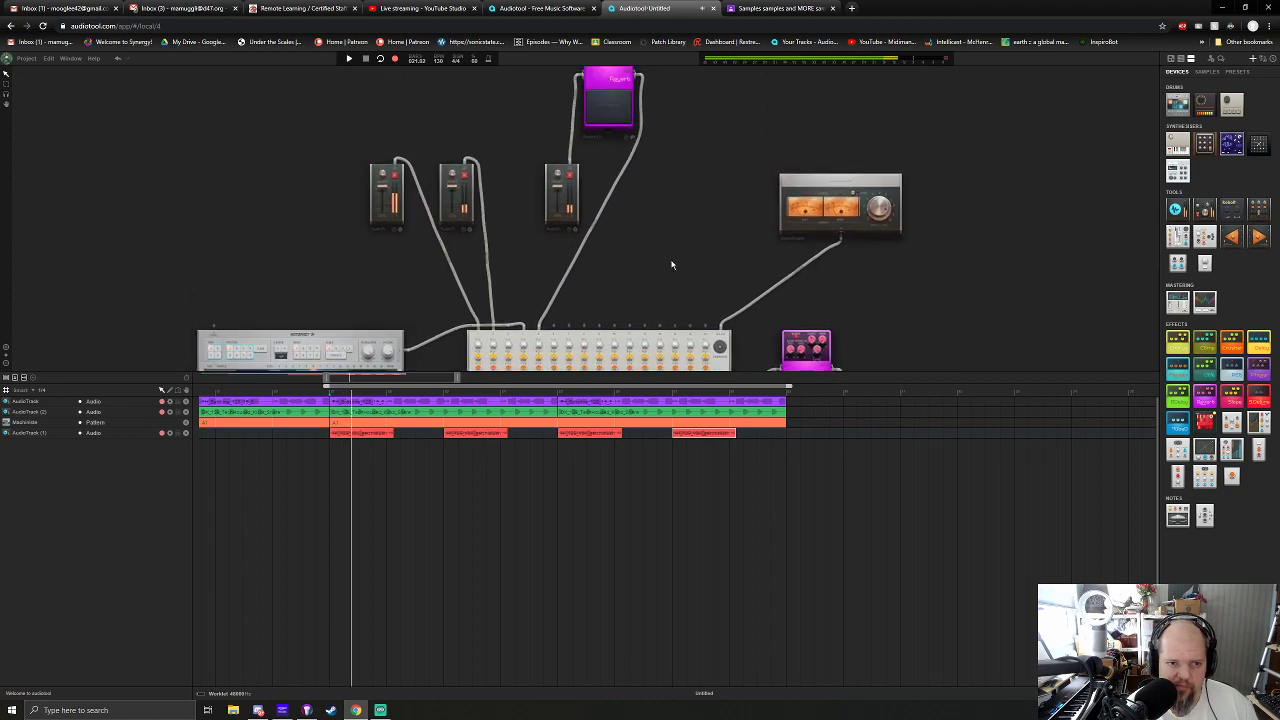
scroll(632, 113, up, 3)
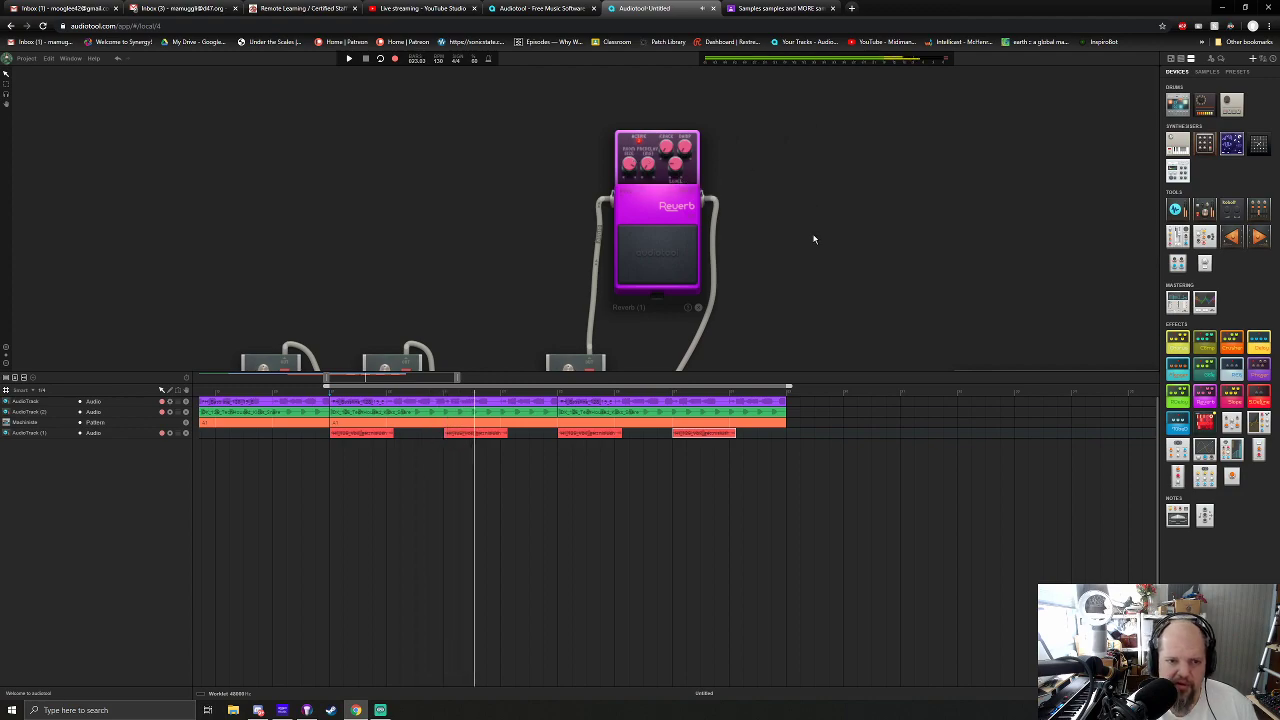
mouse_move(681, 152)
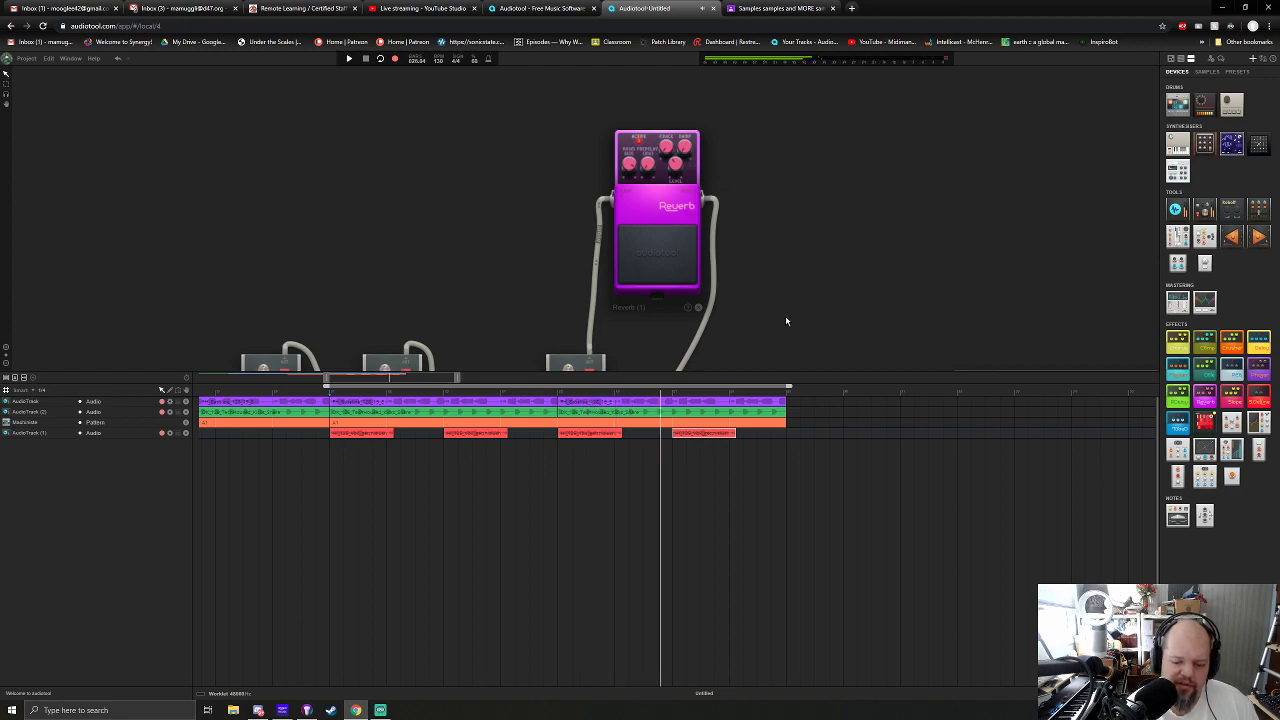
Try a Helmholtz comb filter beside the Reverb pedal and remove it again.
drag(812, 340, 829, 220)
scroll(829, 220, down, 1)
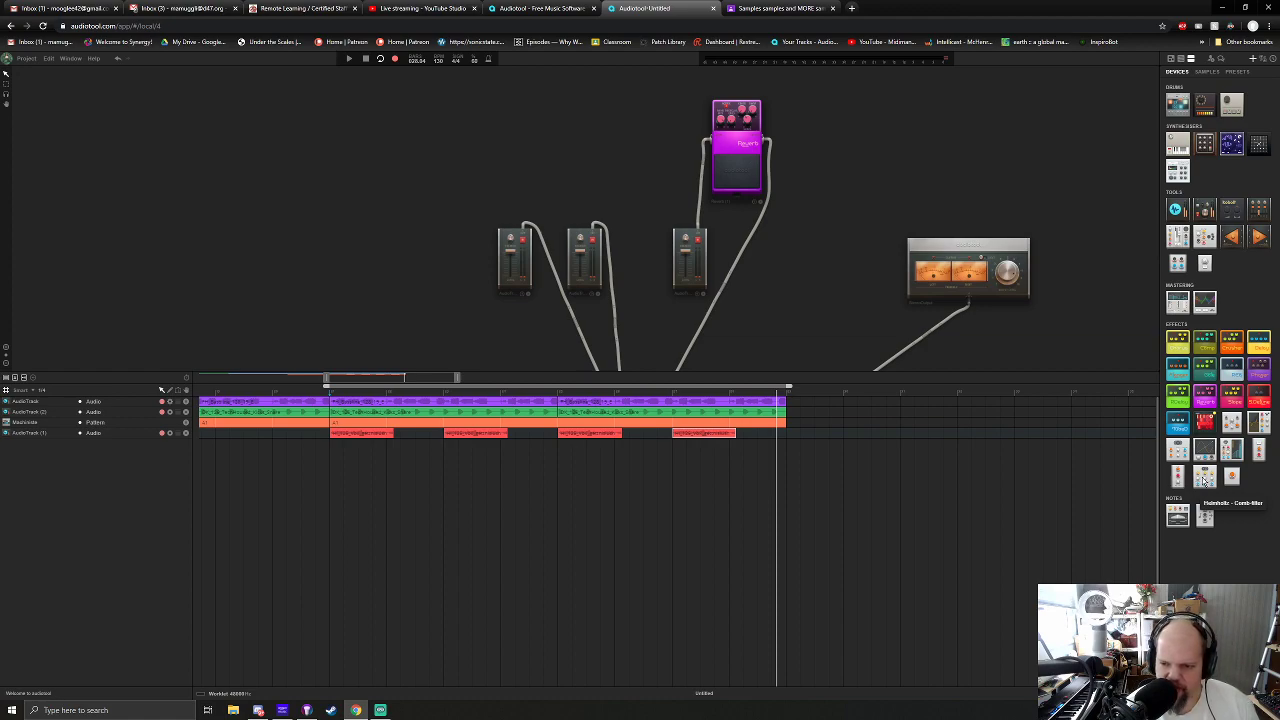
drag(1210, 481, 664, 193)
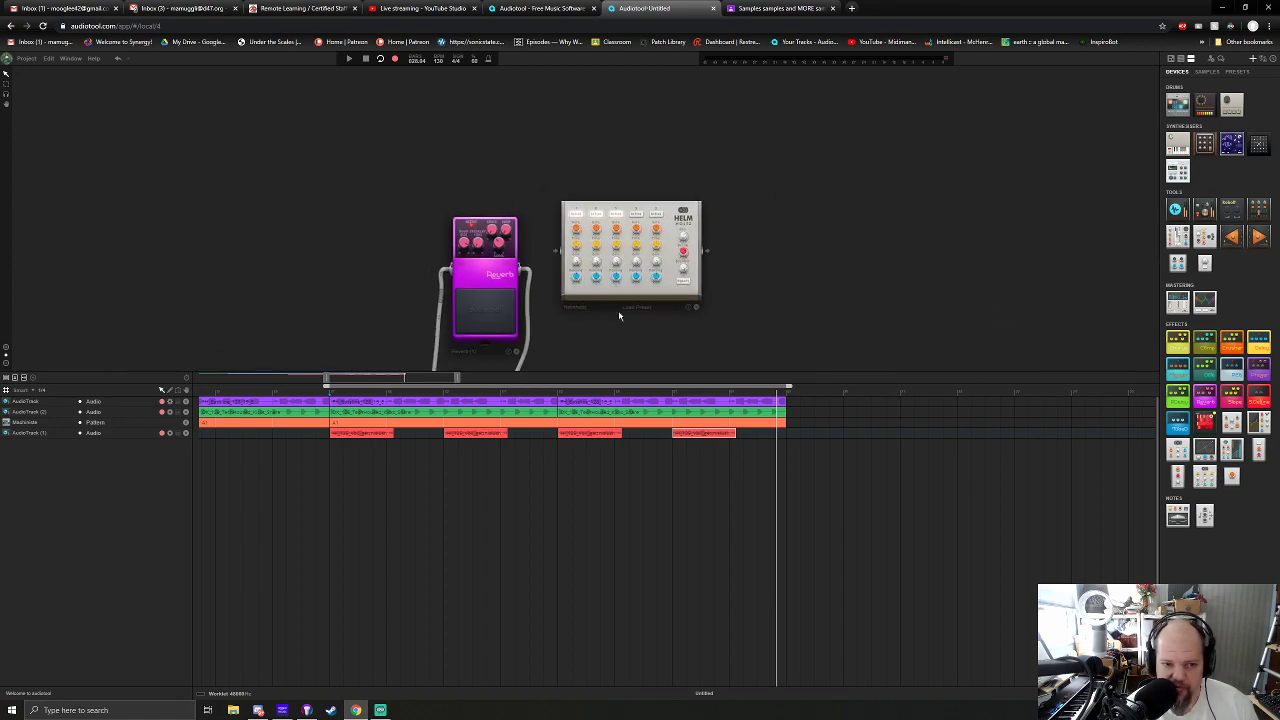
scroll(567, 241, down, 2)
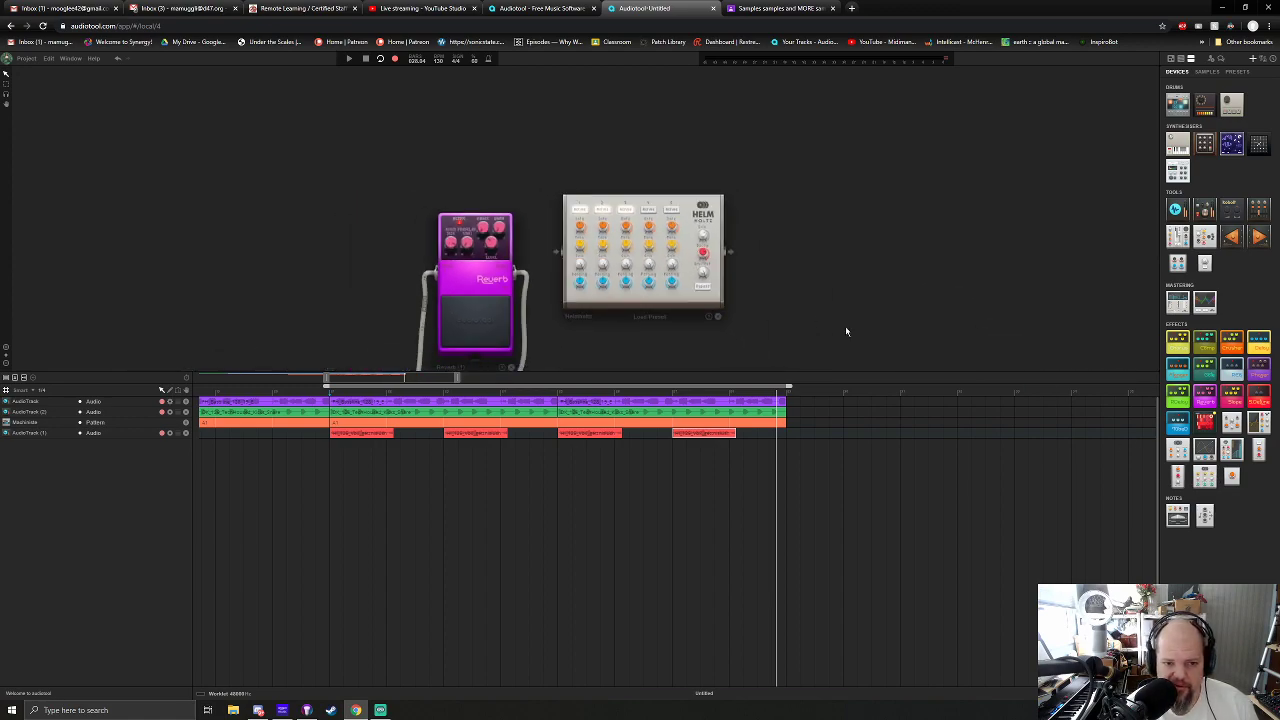
click(720, 317)
Add a Rasselbock effect and insert it between the vox Reverb pedal's output and the mixer.
drag(831, 323, 820, 254)
scroll(725, 247, down, 2)
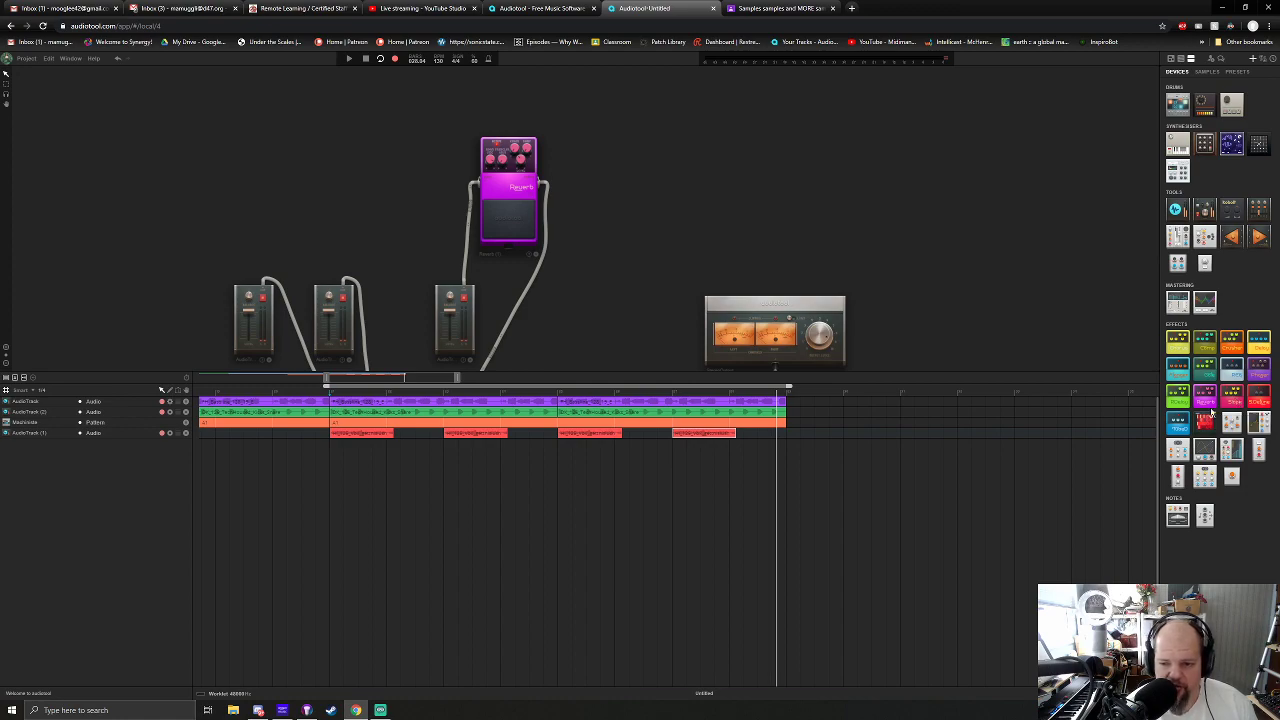
drag(1210, 424, 620, 190)
drag(571, 366, 656, 250)
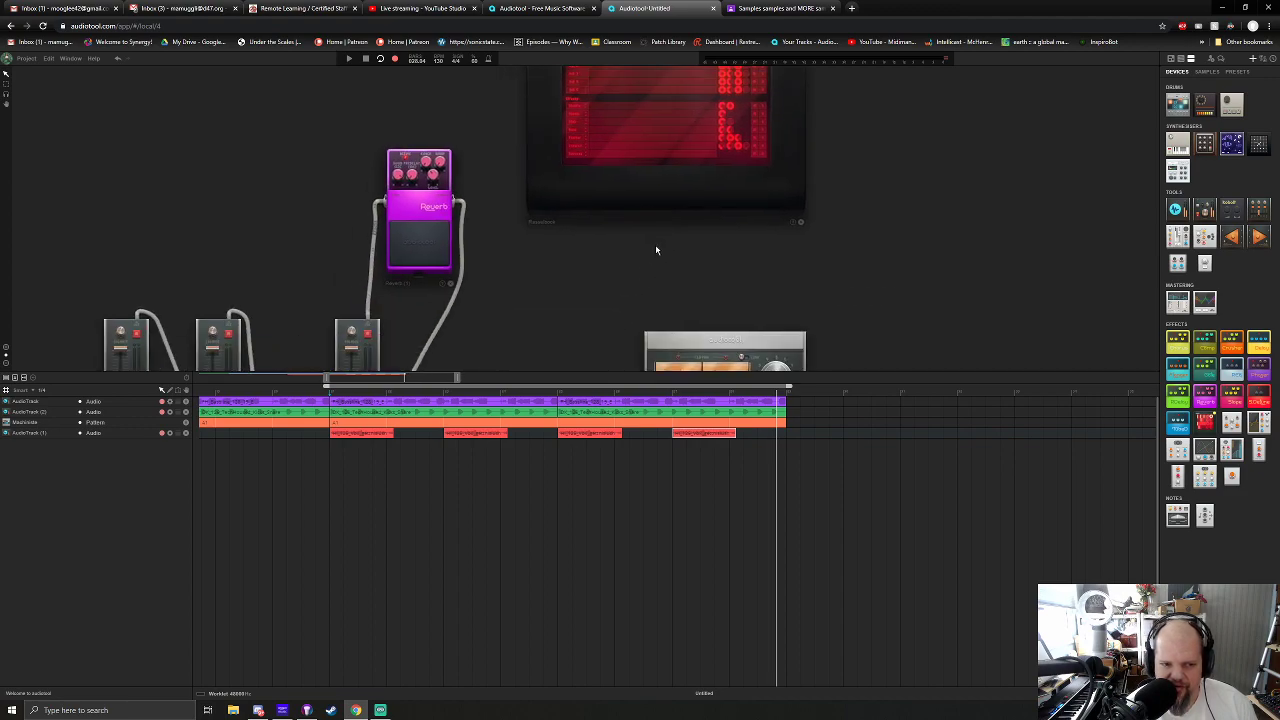
drag(459, 204, 782, 195)
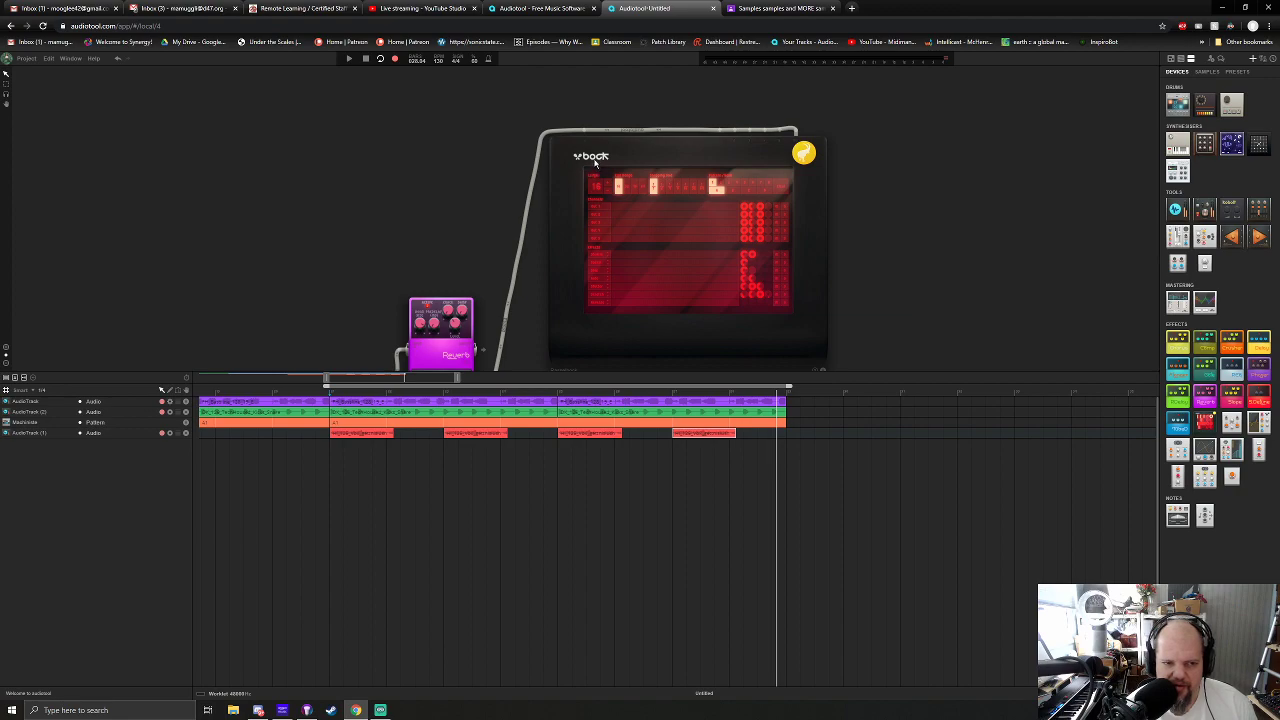
drag(451, 296, 443, 105)
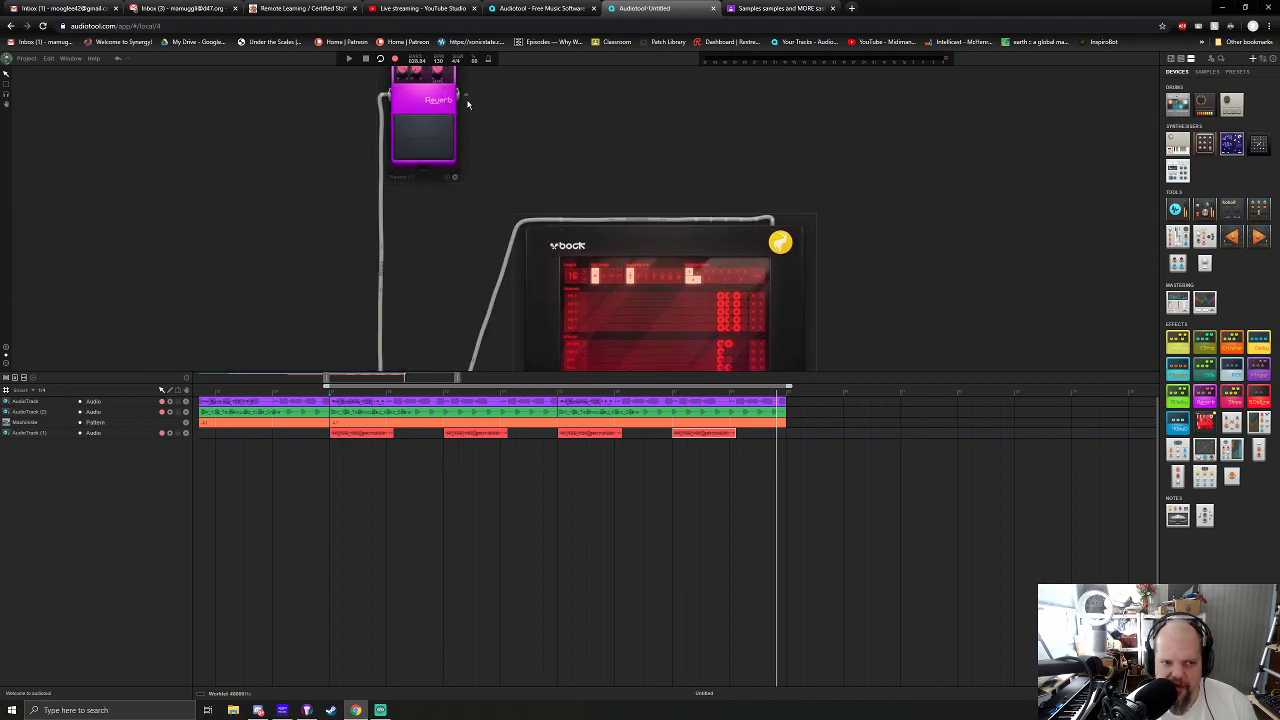
drag(502, 148, 551, 224)
drag(438, 267, 378, 148)
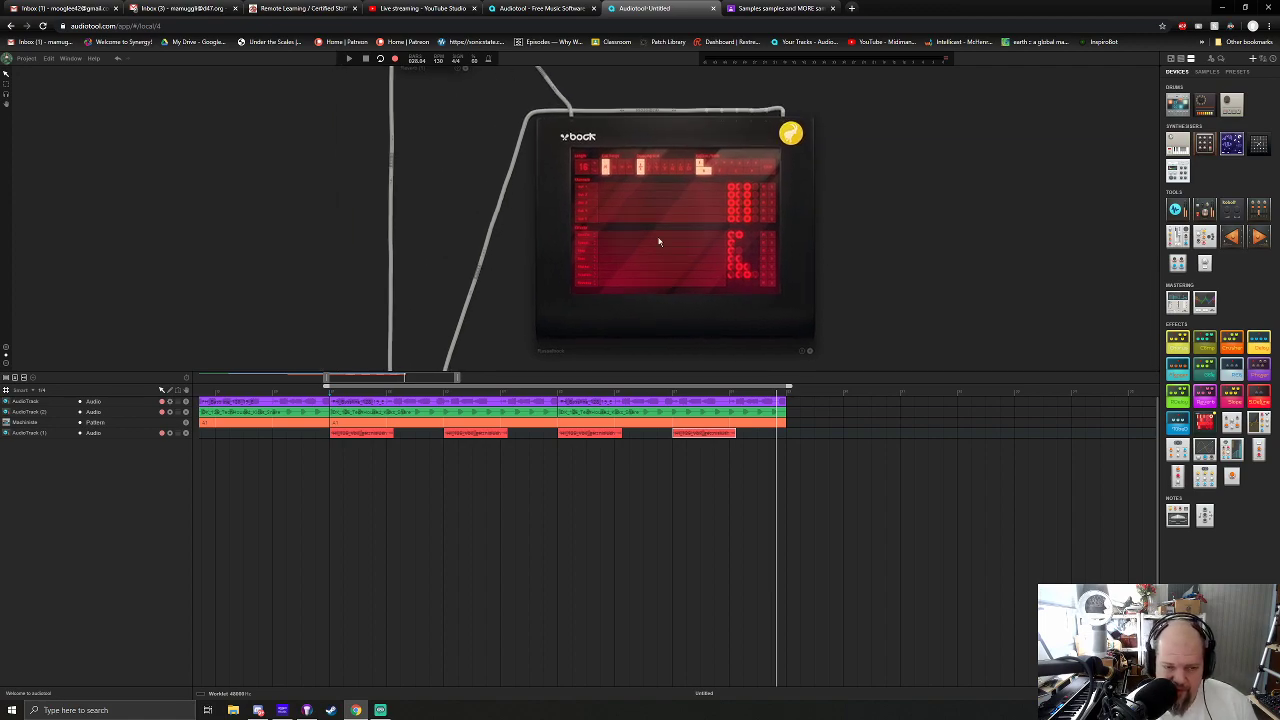
Try the Rasselbock's Stutter lane, clear it, and fill the Gate lane across the whole pattern while playing the loop.
scroll(614, 223, up, 5)
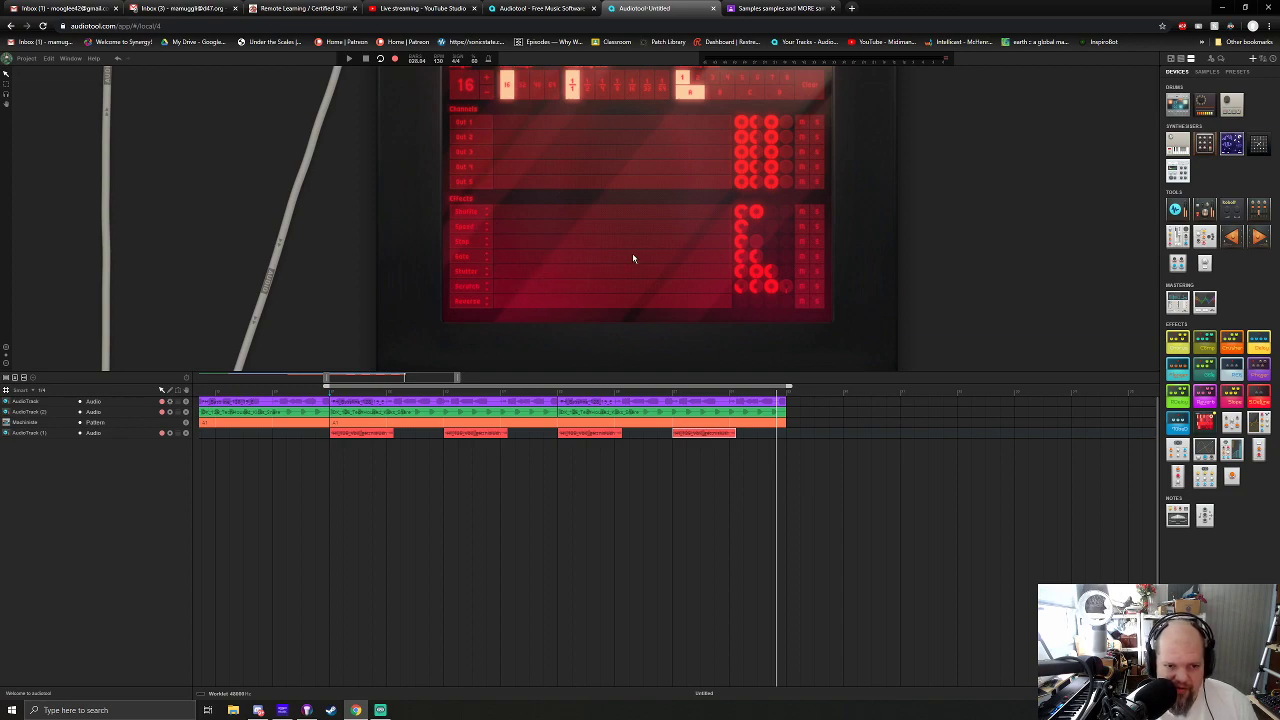
click(494, 272)
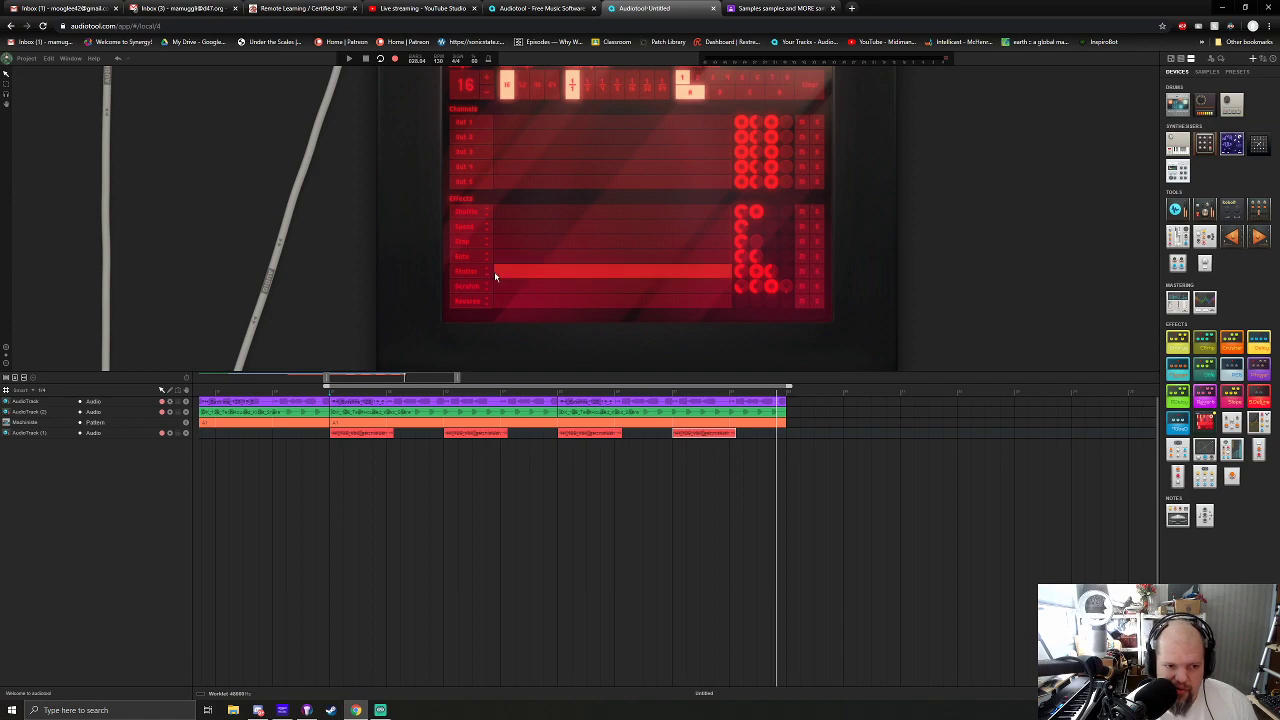
click(553, 271)
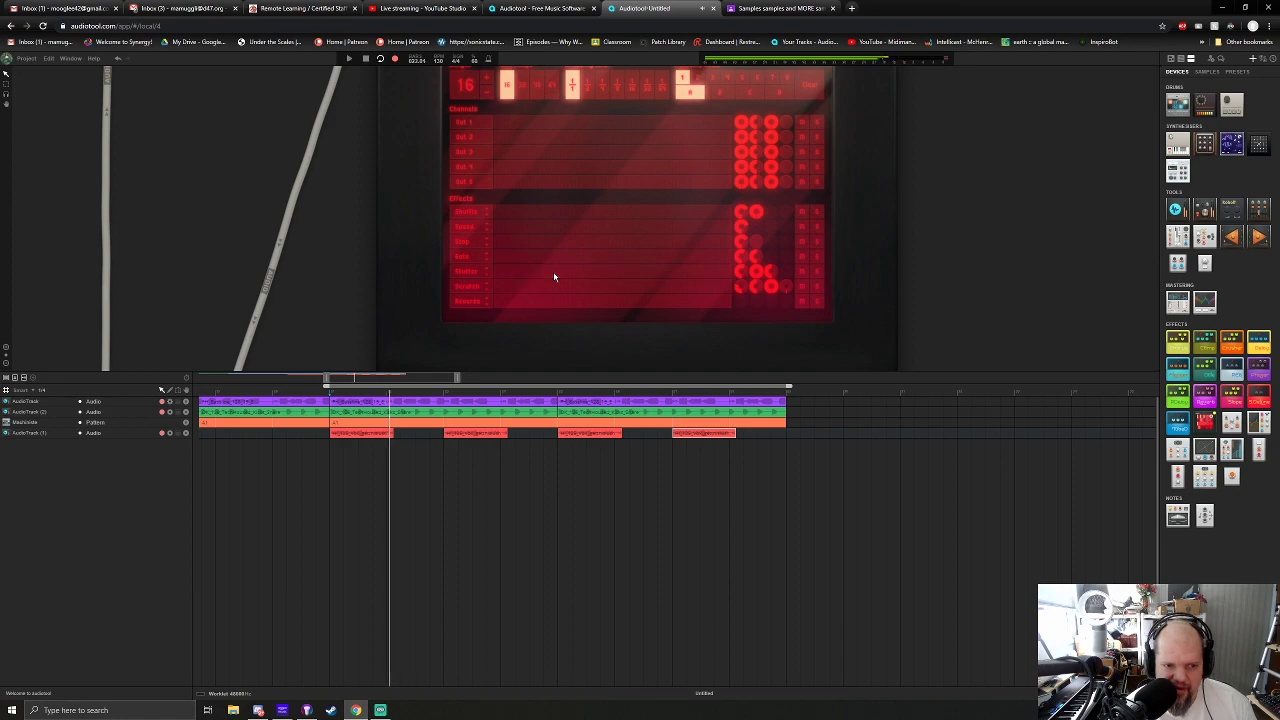
click(503, 258)
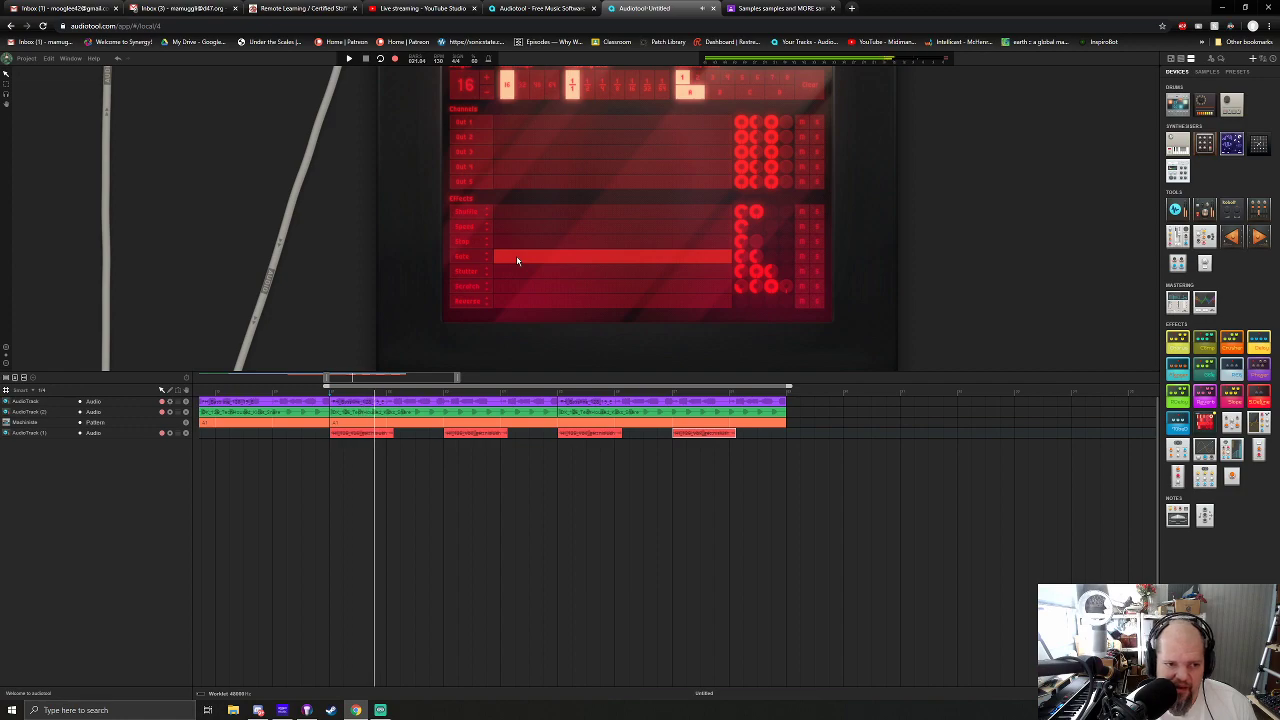
key(space)
Rewire the vox chain so the audio track feeds the Rasselbock first, followed by the Reverb pedal and the mixer.
scroll(322, 245, down, 3)
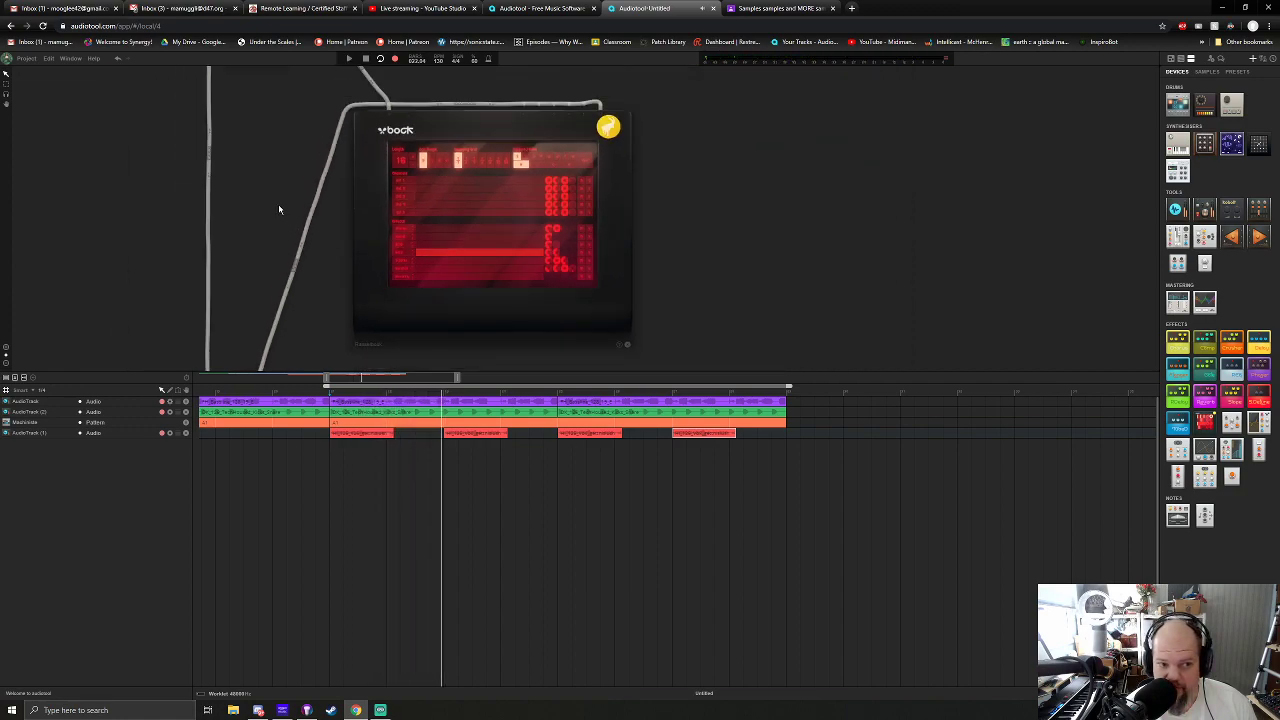
drag(279, 209, 431, 306)
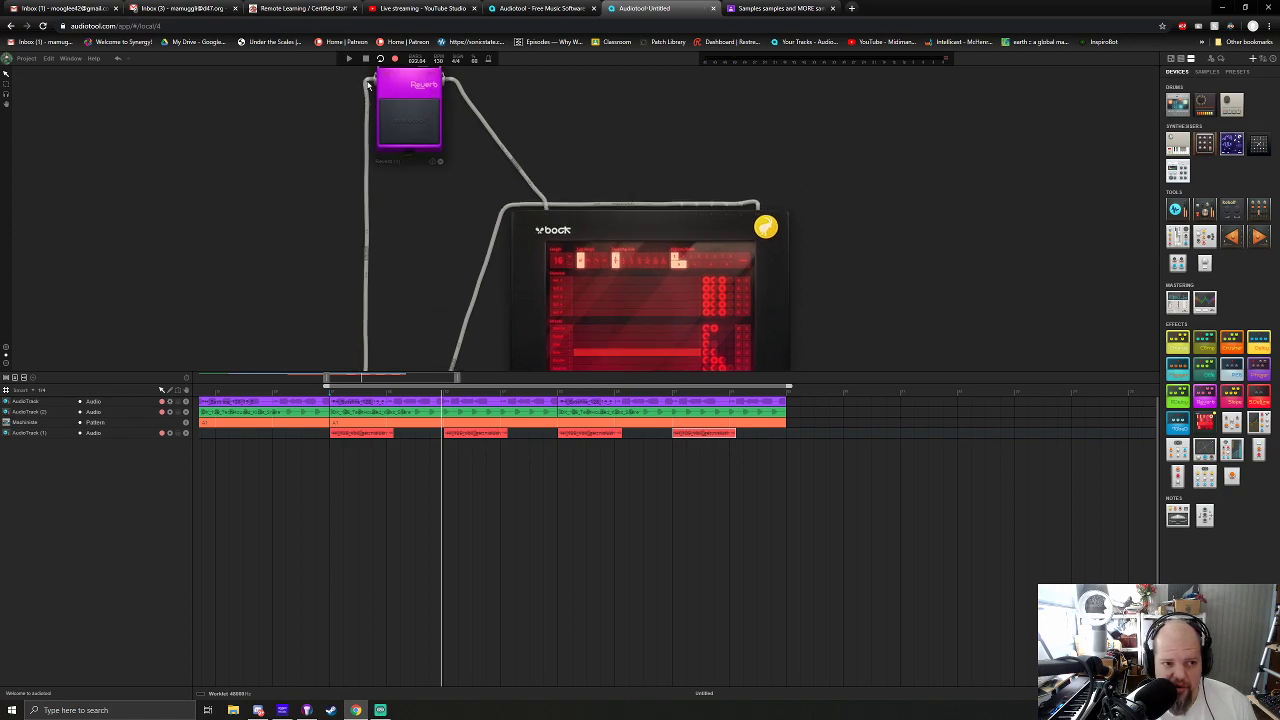
drag(368, 85, 550, 250)
drag(757, 252, 448, 120)
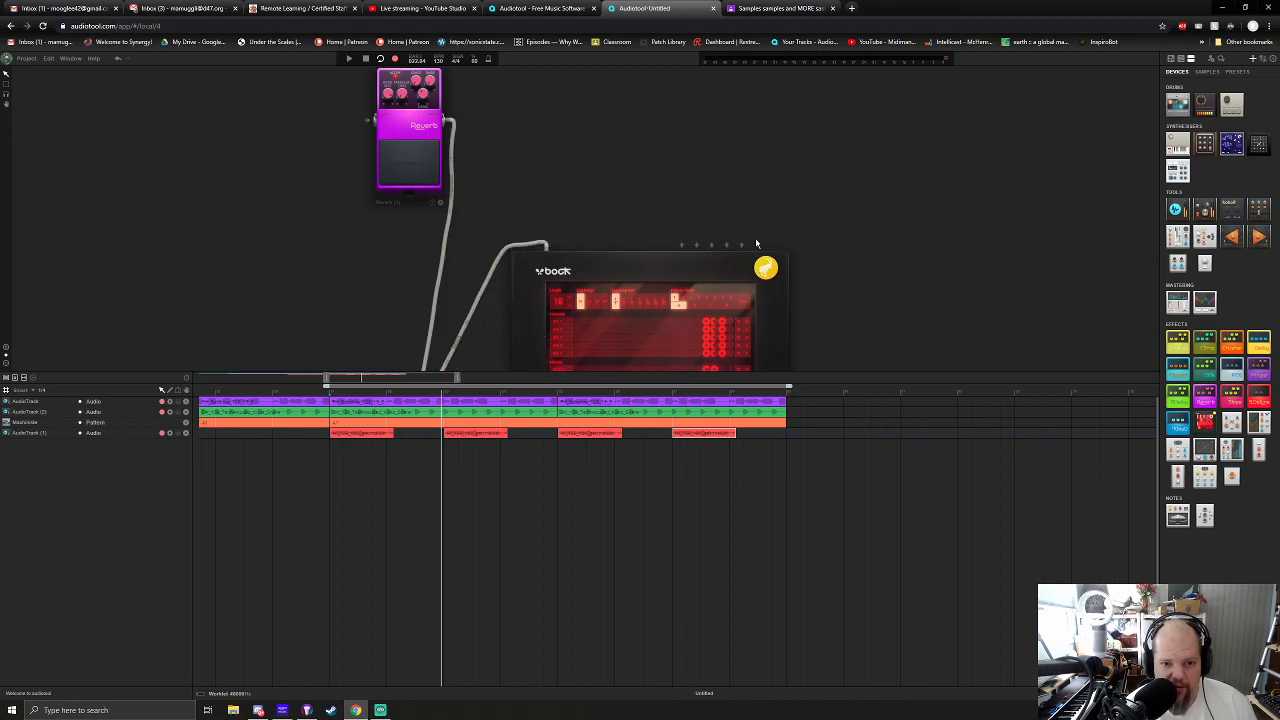
drag(760, 245, 367, 121)
Create a timeline track for the Rasselbock's pattern selection and place a one-bar pattern region at bar 25.
scroll(370, 200, down, 3)
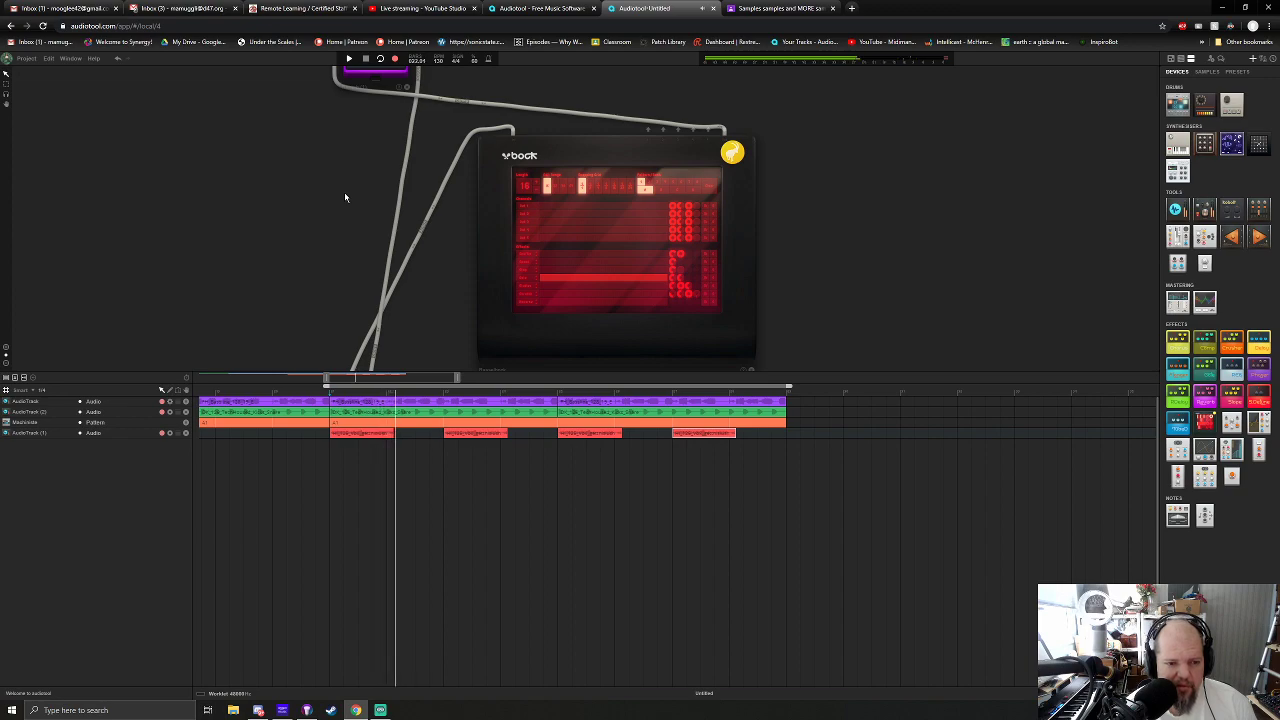
scroll(556, 272, up, 3)
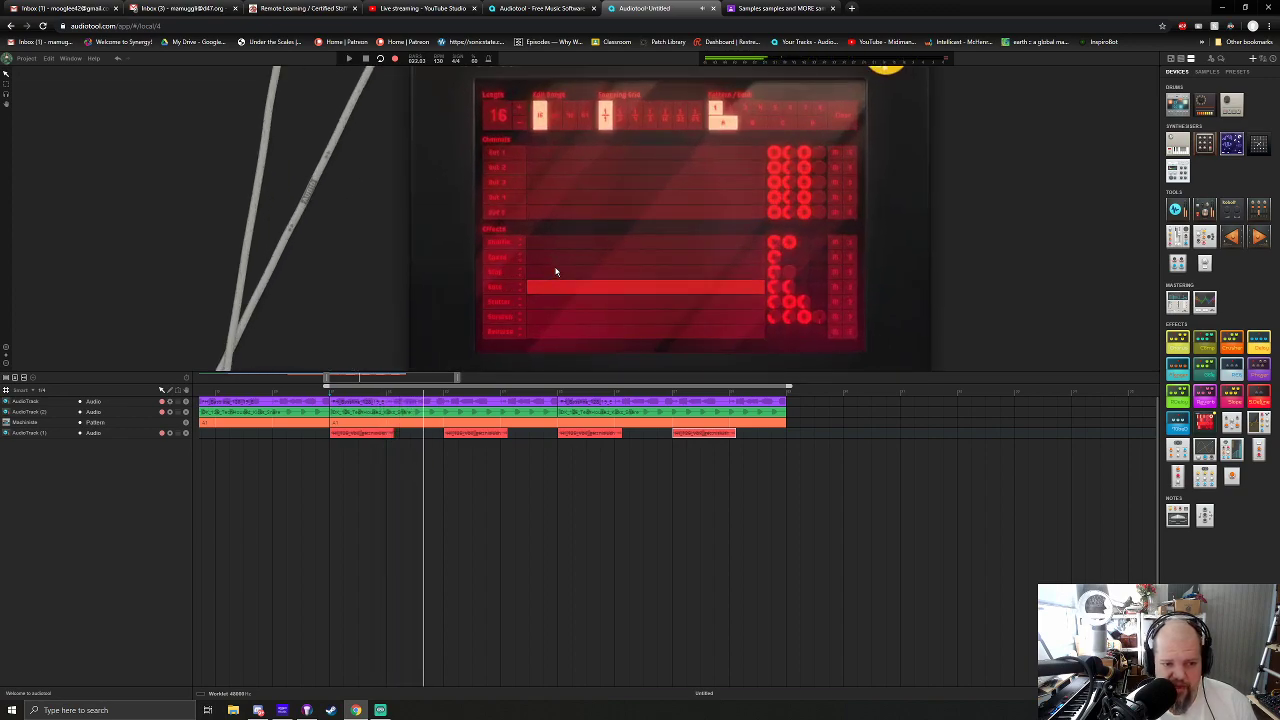
scroll(556, 272, down, 2)
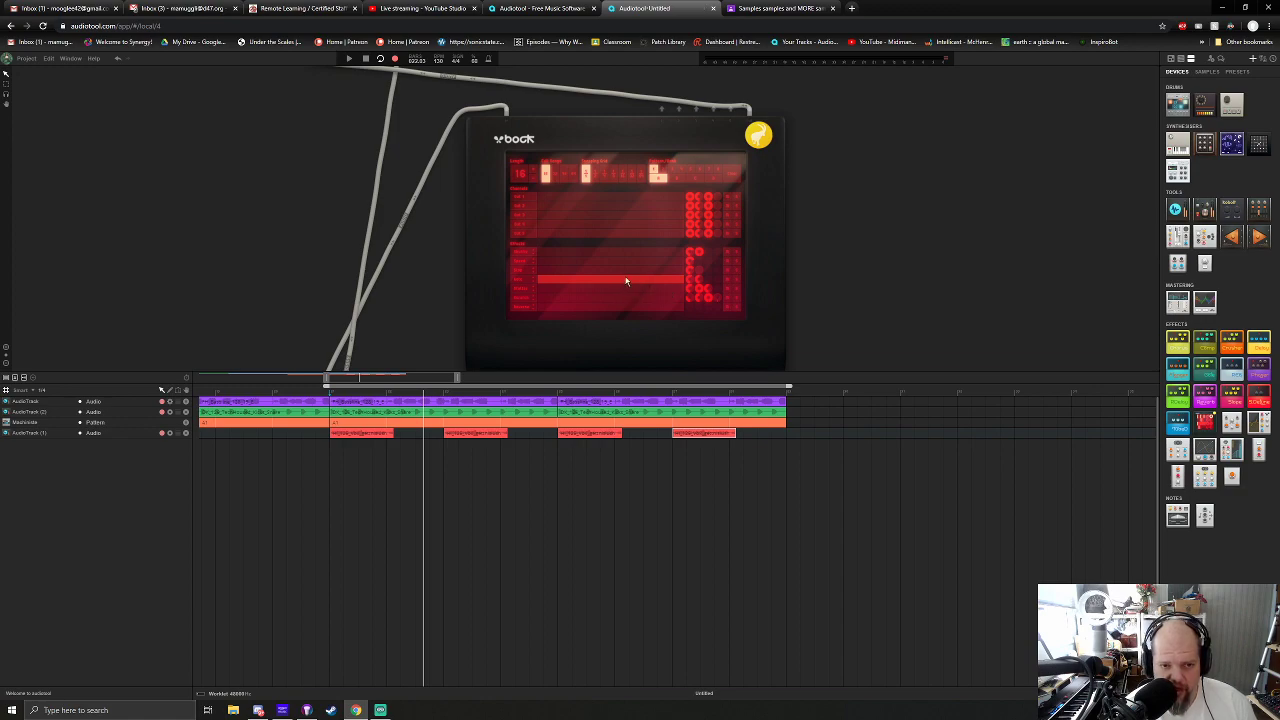
scroll(712, 178, up, 3)
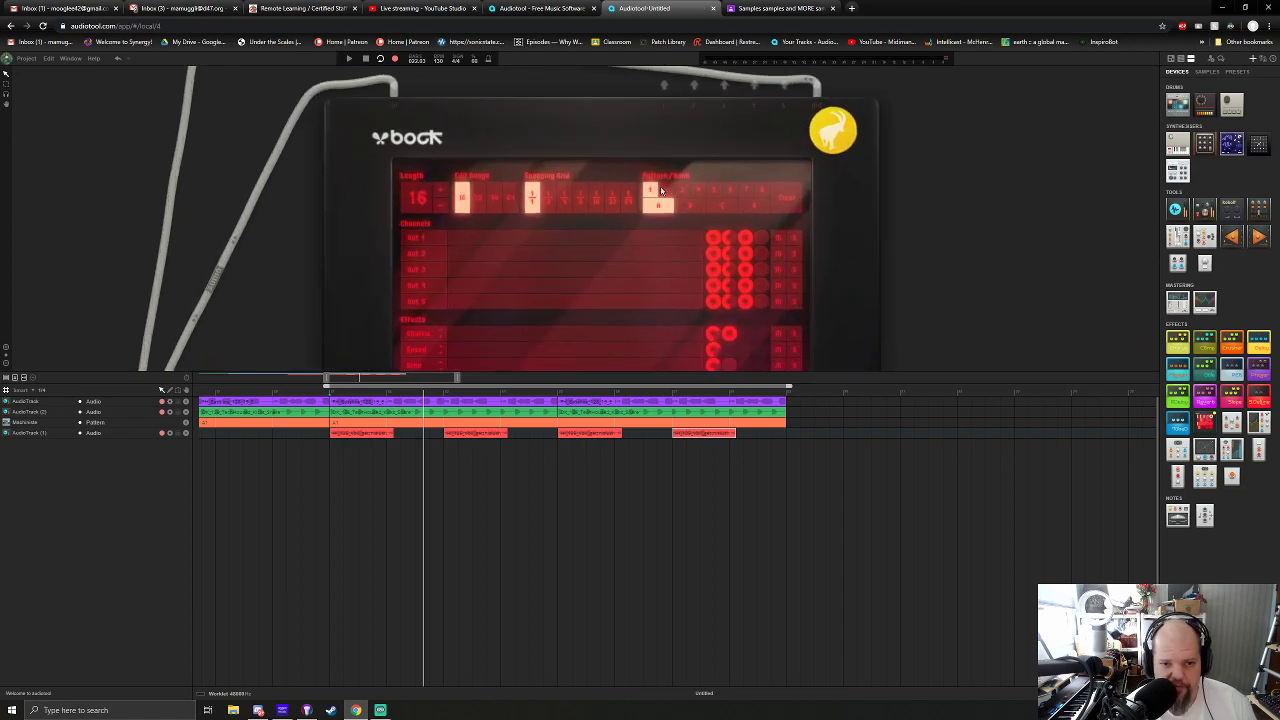
click(668, 143)
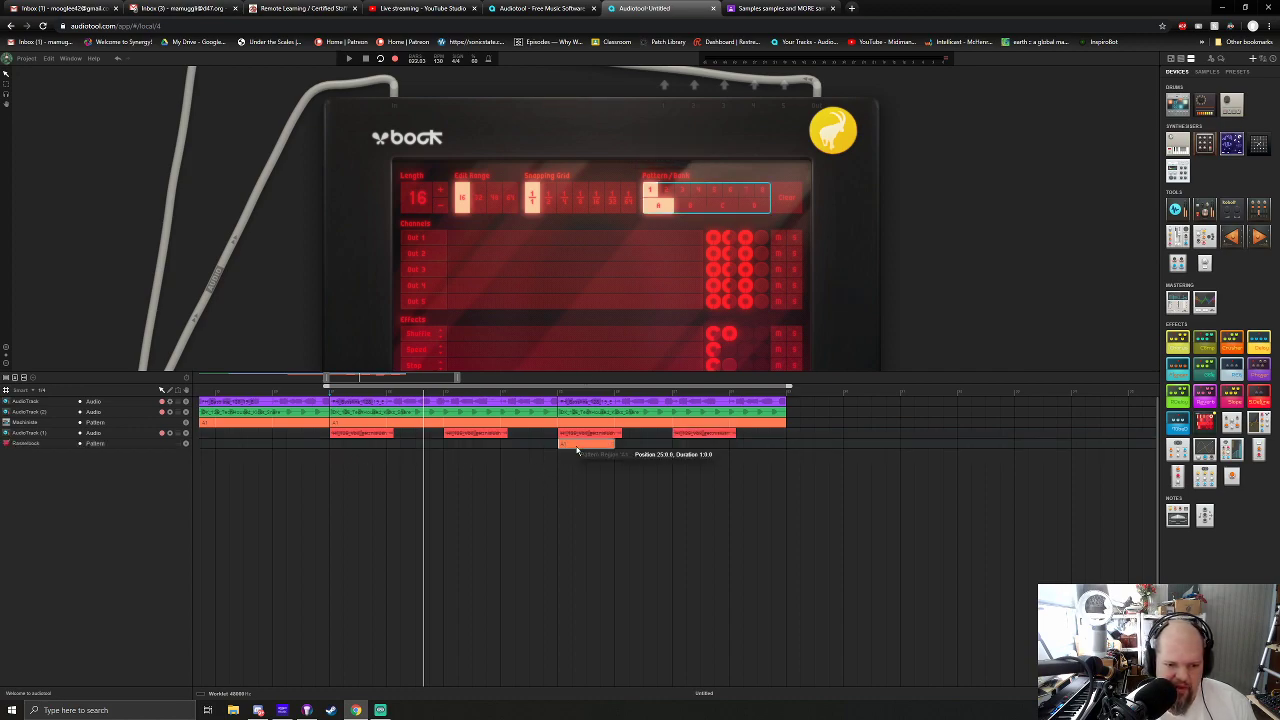
Play the bars 21–29 loop and listen to the Rasselbock-processed vocal through the mixer.
key(space)
scroll(909, 331, down, 3)
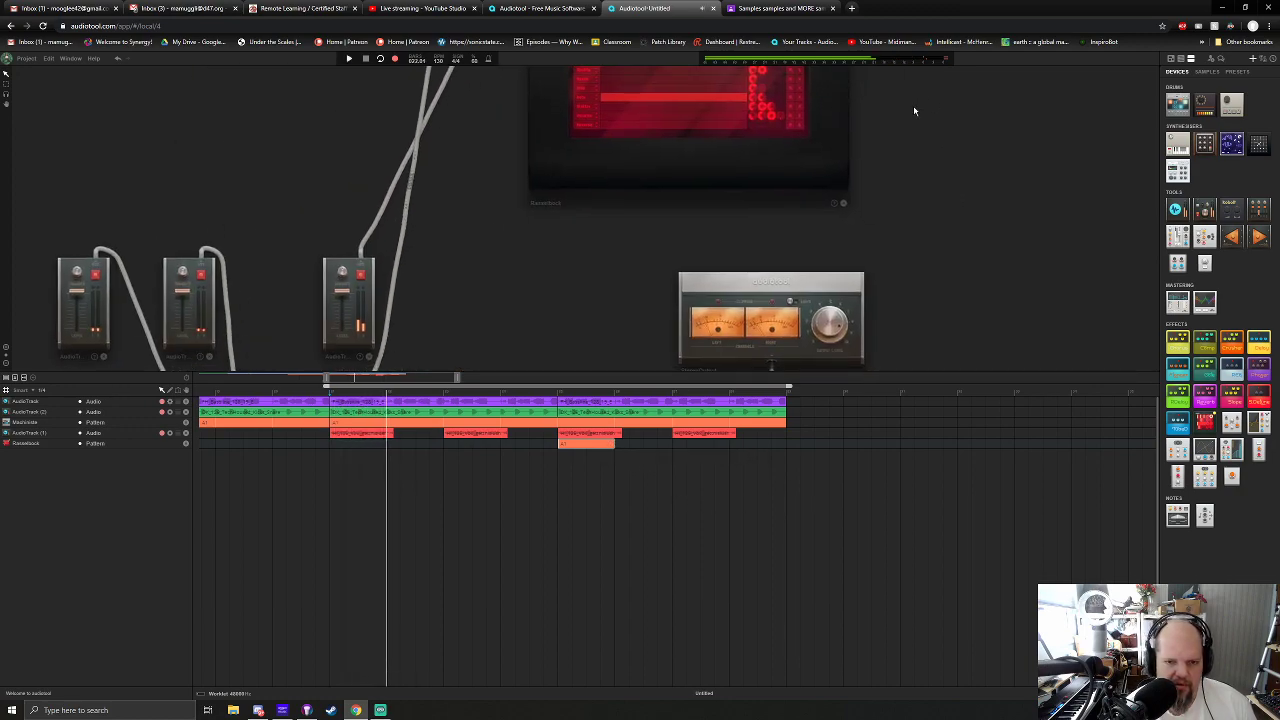
scroll(880, 230, down, 3)
drag(661, 290, 661, 90)
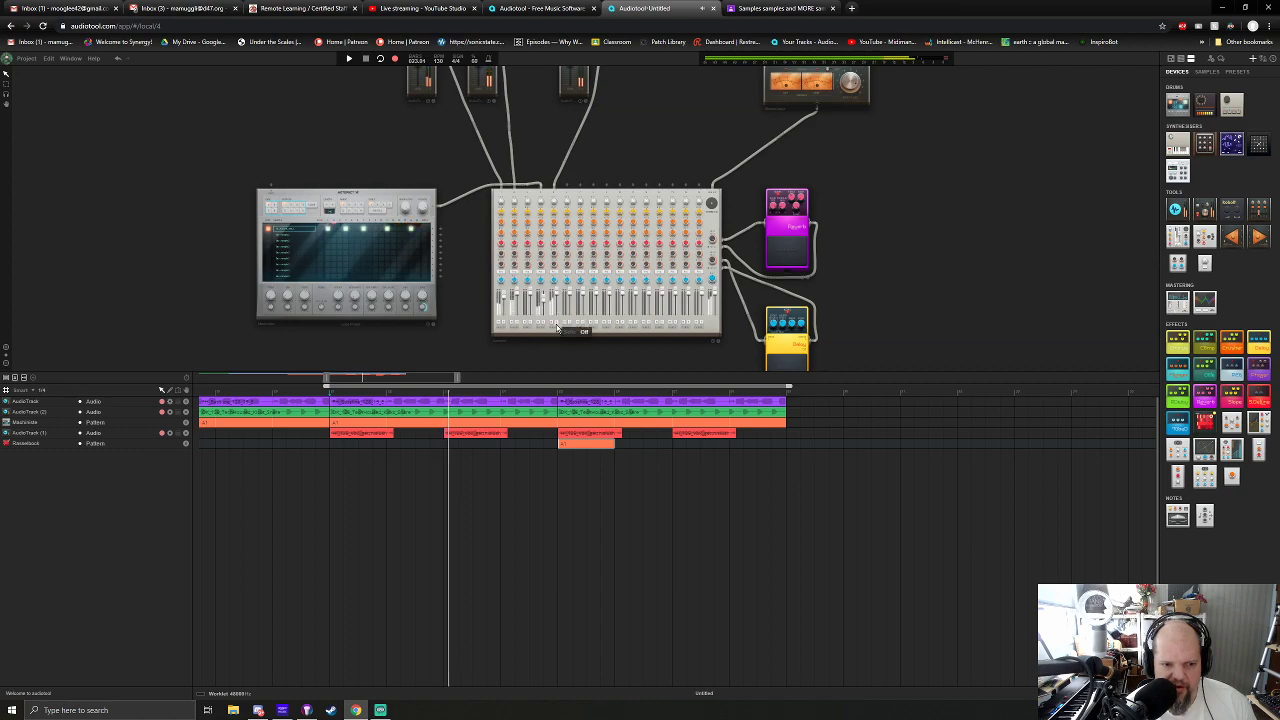
drag(963, 141, 935, 266)
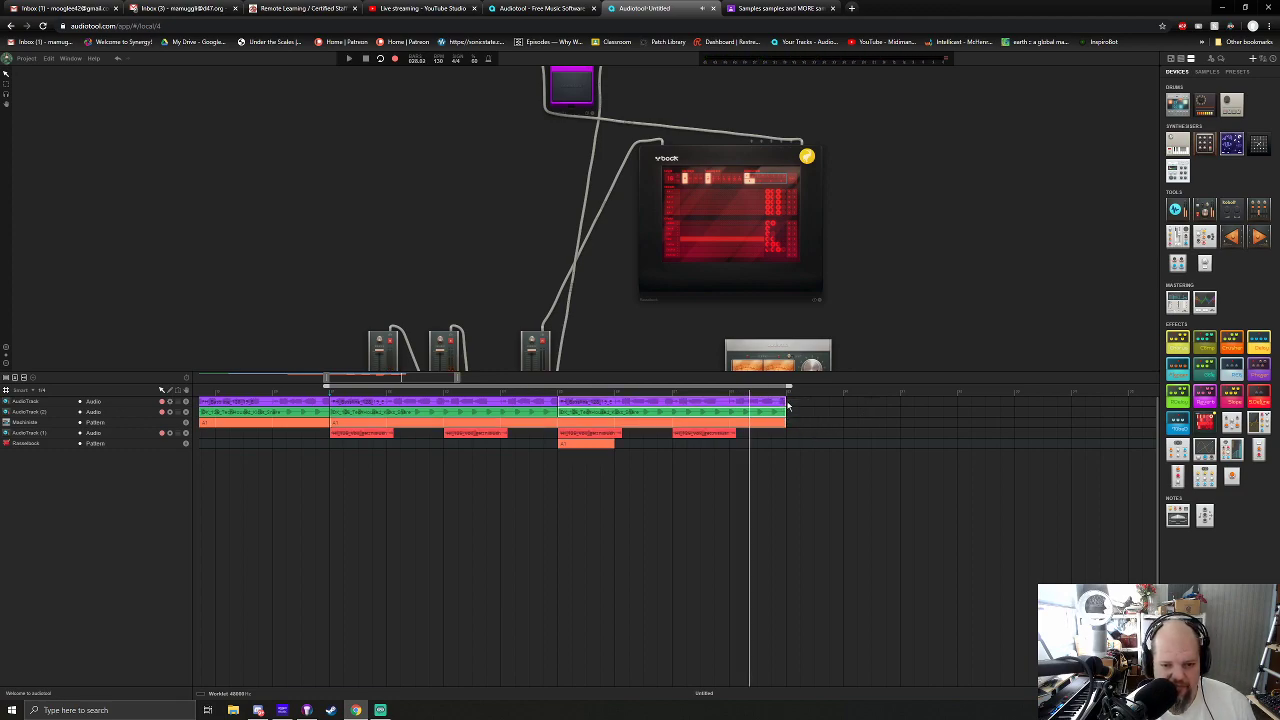
Shorten the final purple, green and Machiniste regions to end at bar 27, and play the song from the beginning.
drag(785, 400, 672, 400)
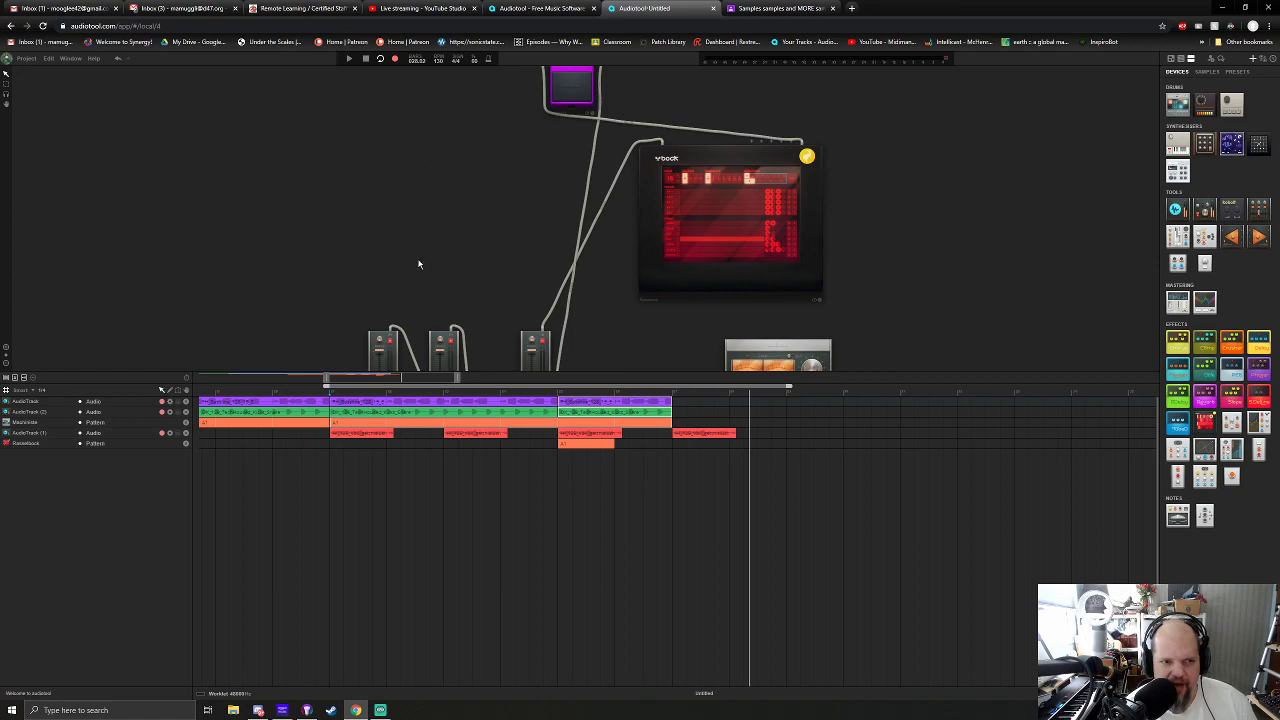
drag(325, 380, 238, 378)
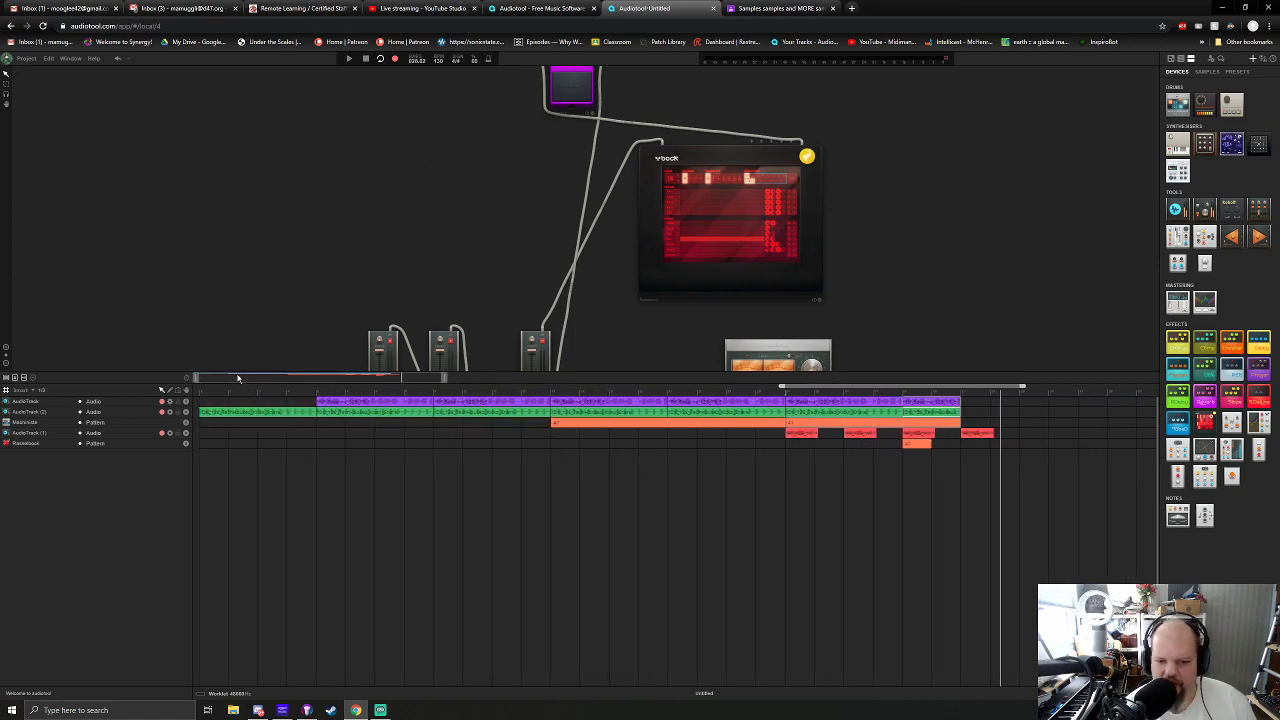
click(199, 396)
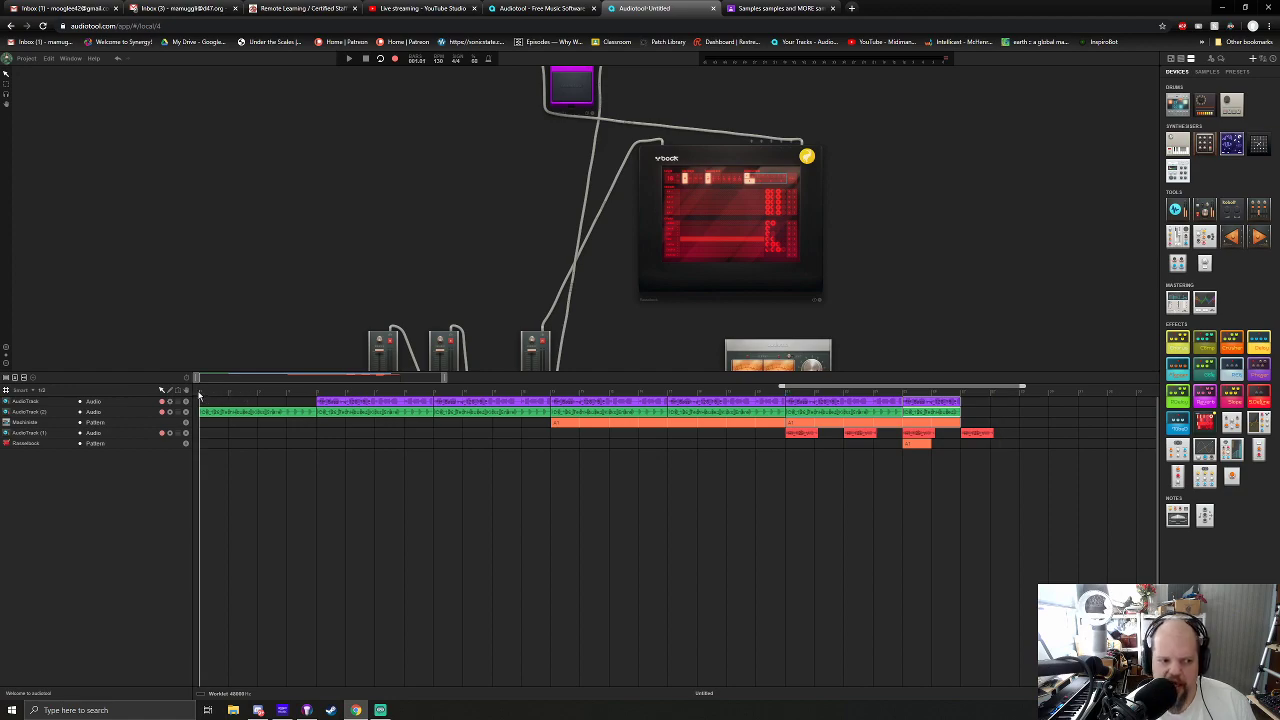
key(space)
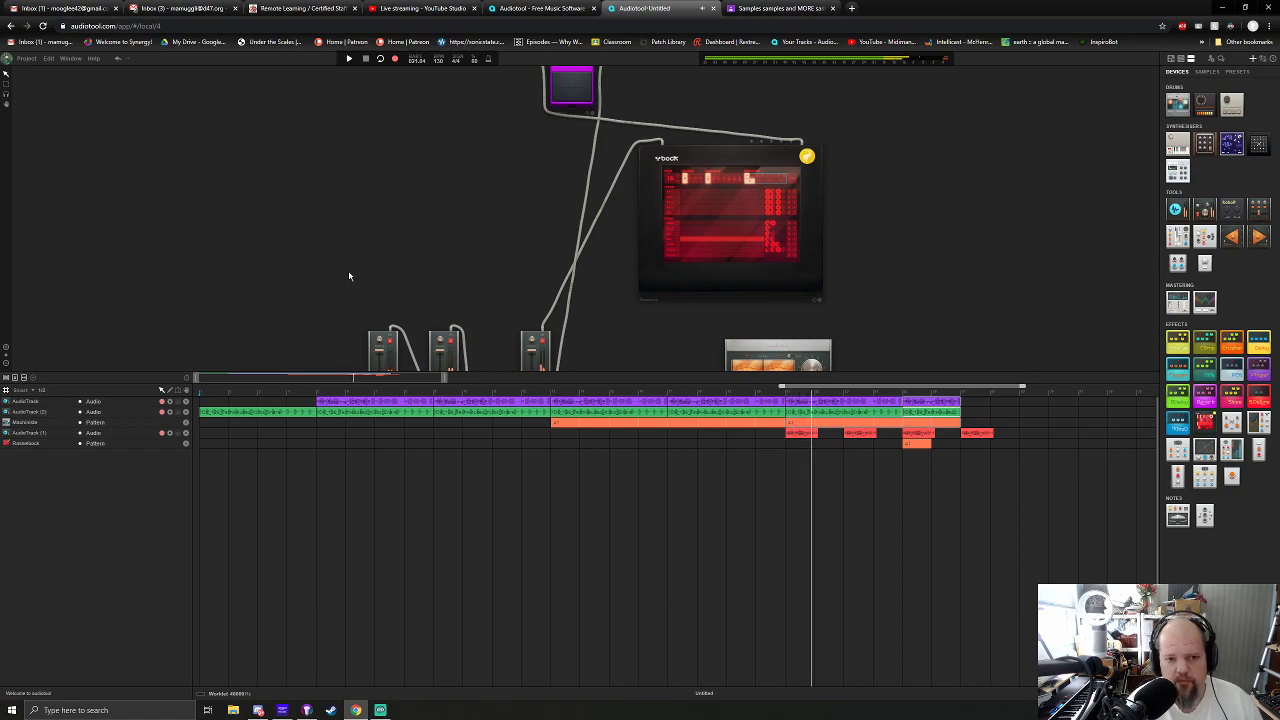
drag(657, 354, 687, 107)
scroll(580, 260, up, 2)
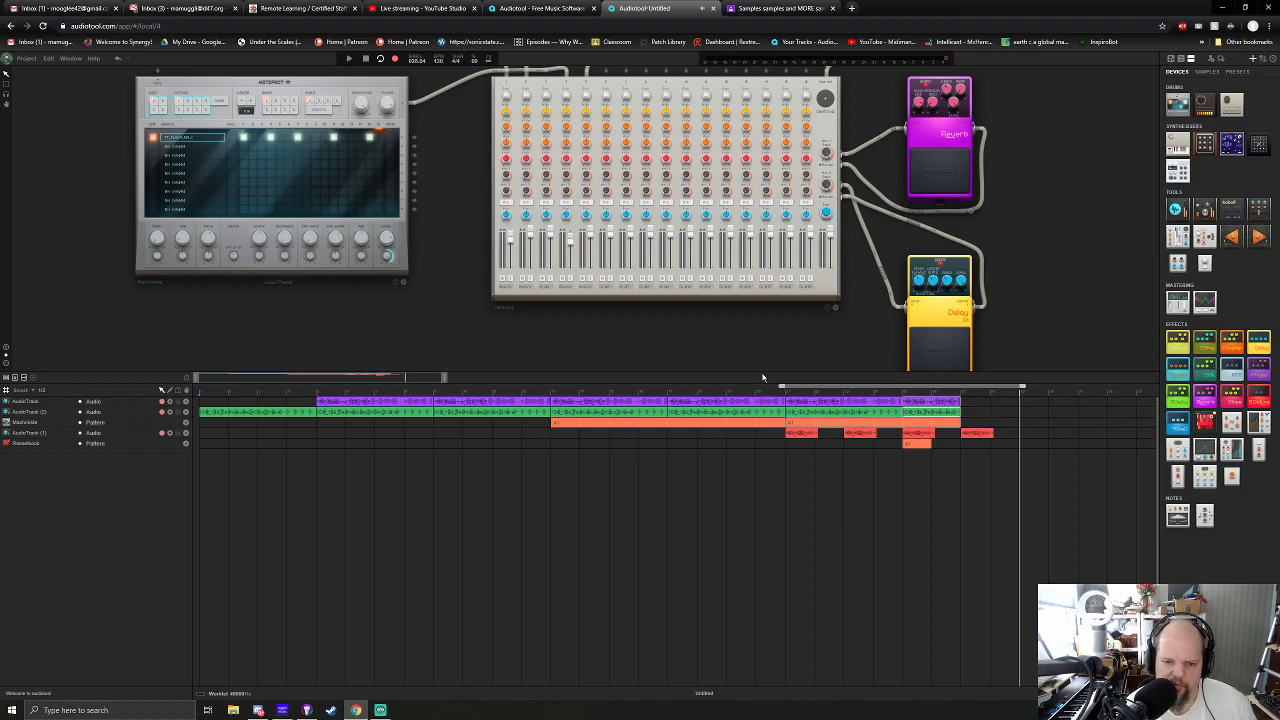
Copy the bars 21–27 purple, green and Machiniste regions to bar 29 and extend the copies to bar 37.
scroll(462, 390, down, 5)
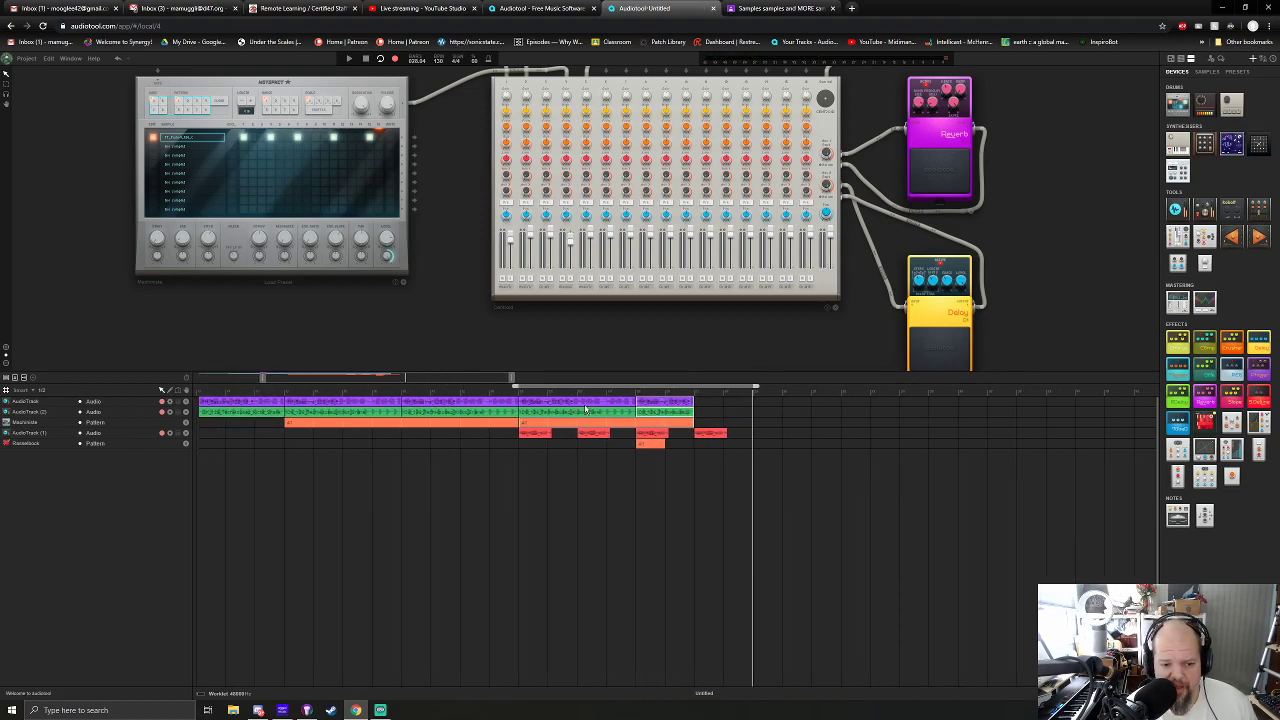
drag(713, 424, 553, 396)
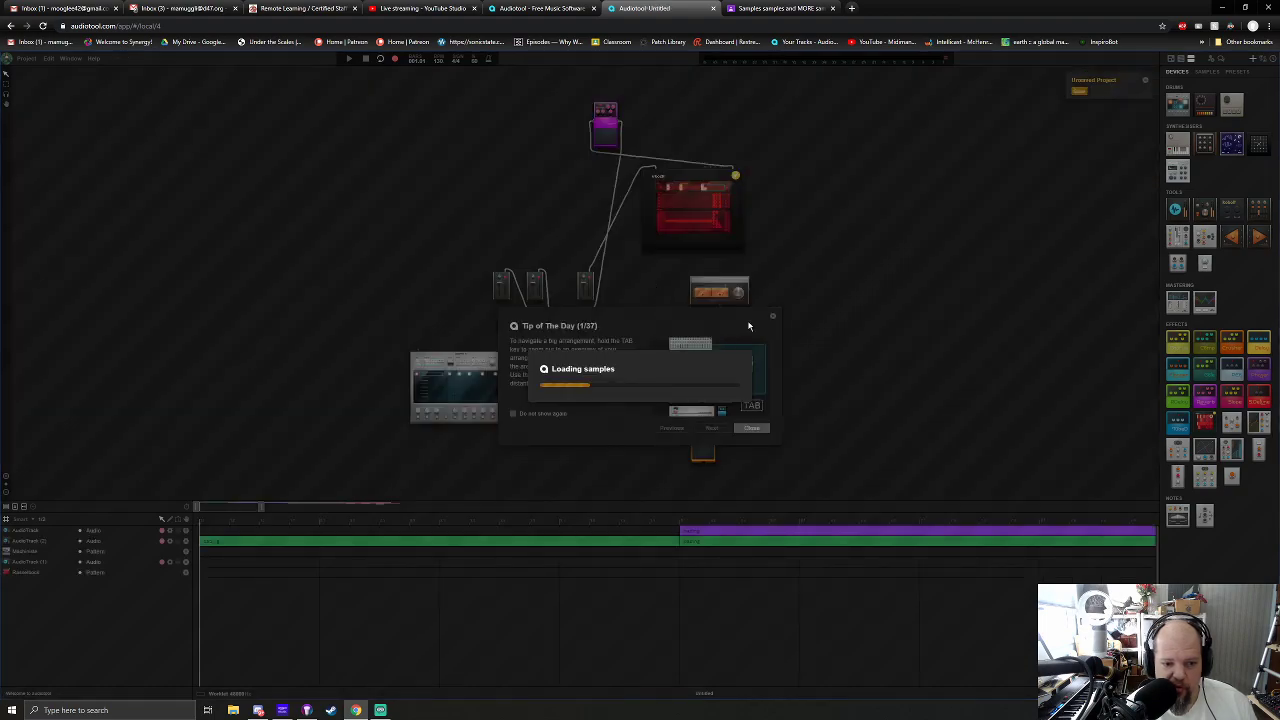
click(773, 320)
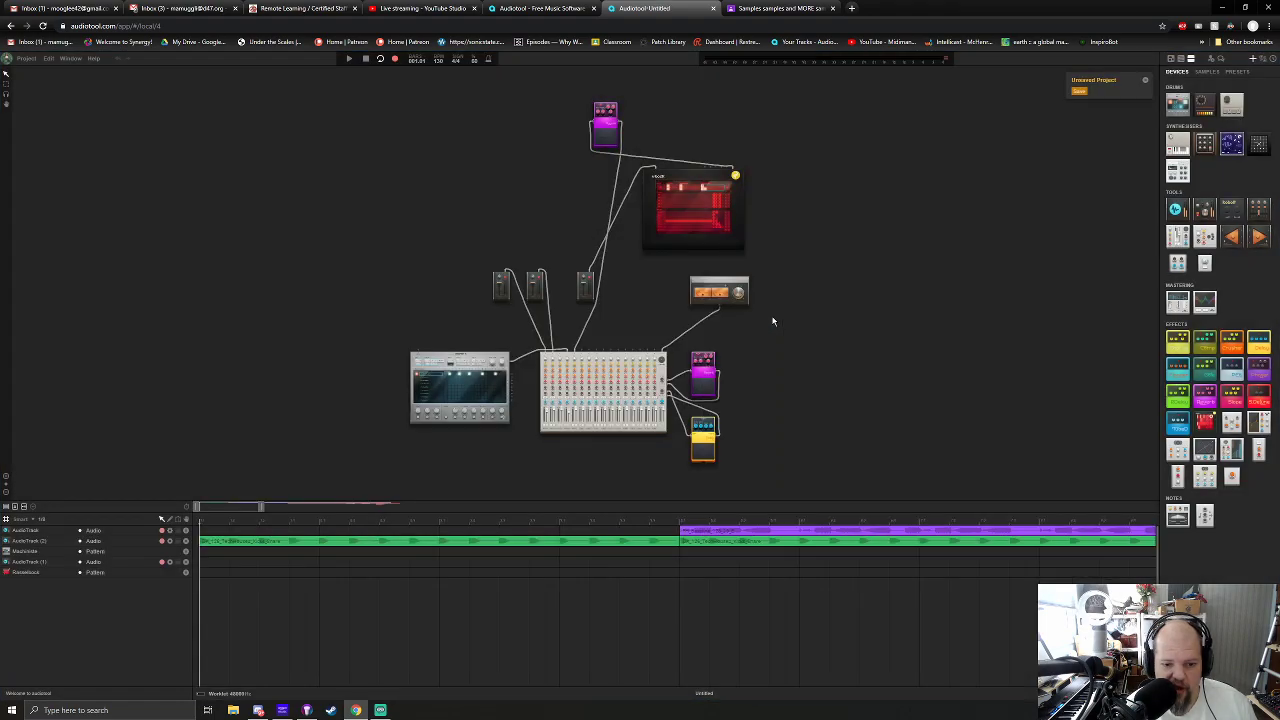
scroll(222, 503, down, 5)
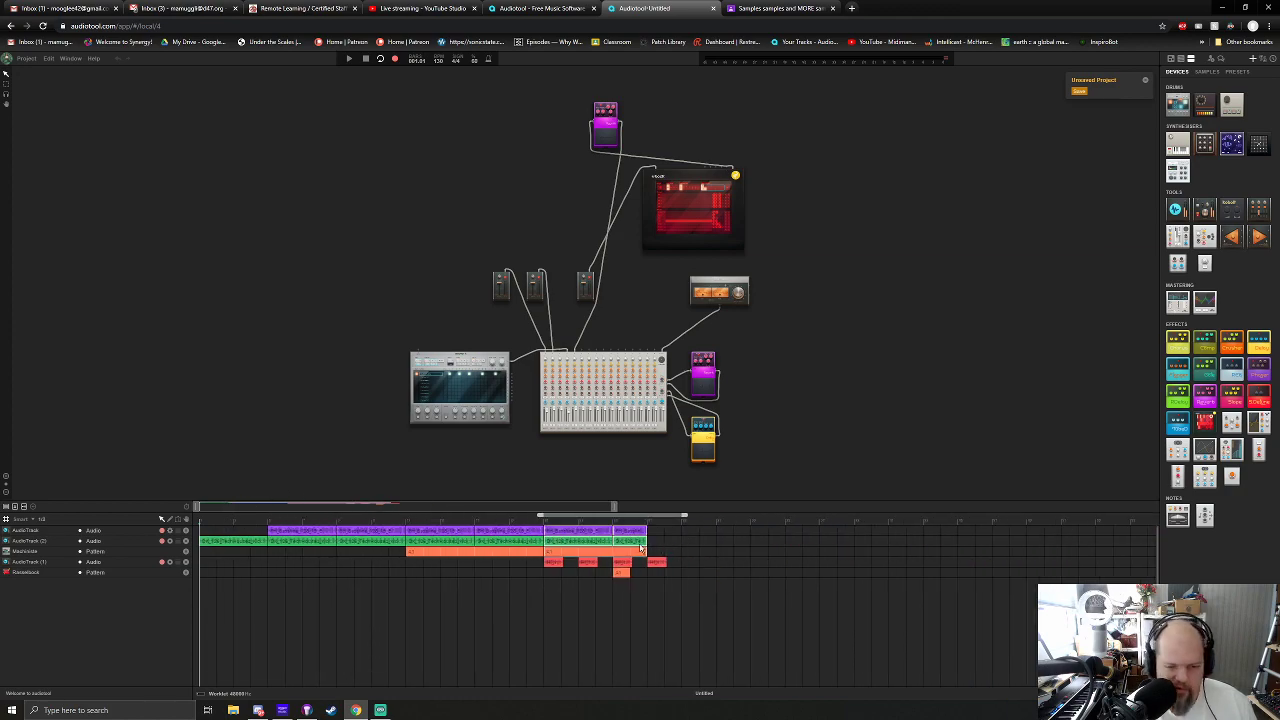
drag(548, 558, 760, 522)
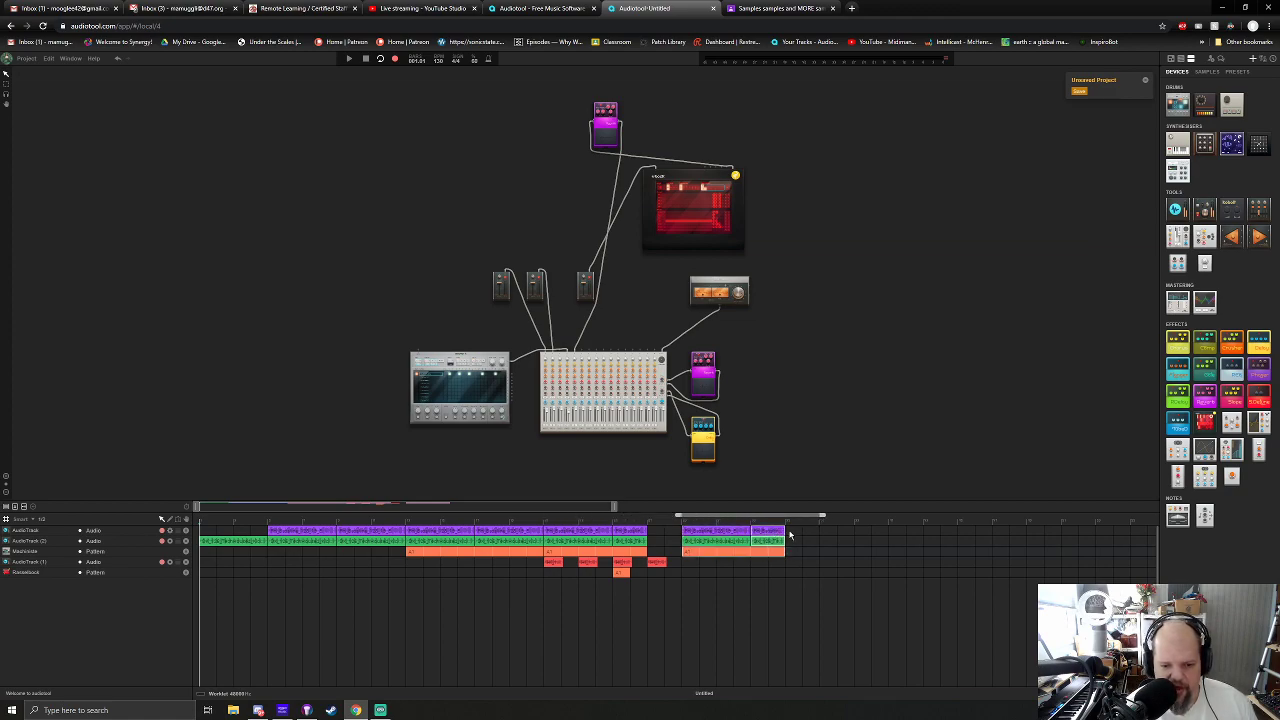
drag(785, 530, 829, 532)
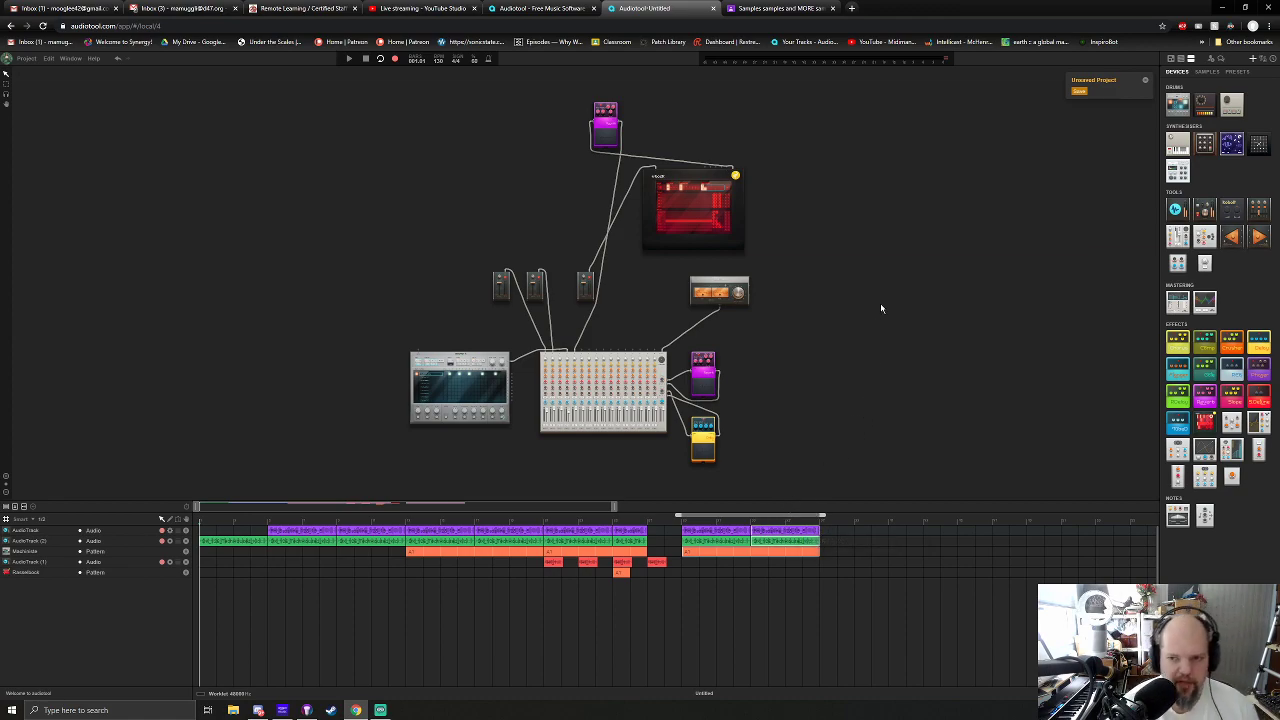
Browse the sample library with its tempo filter set to 130 bpm.
click(1207, 73)
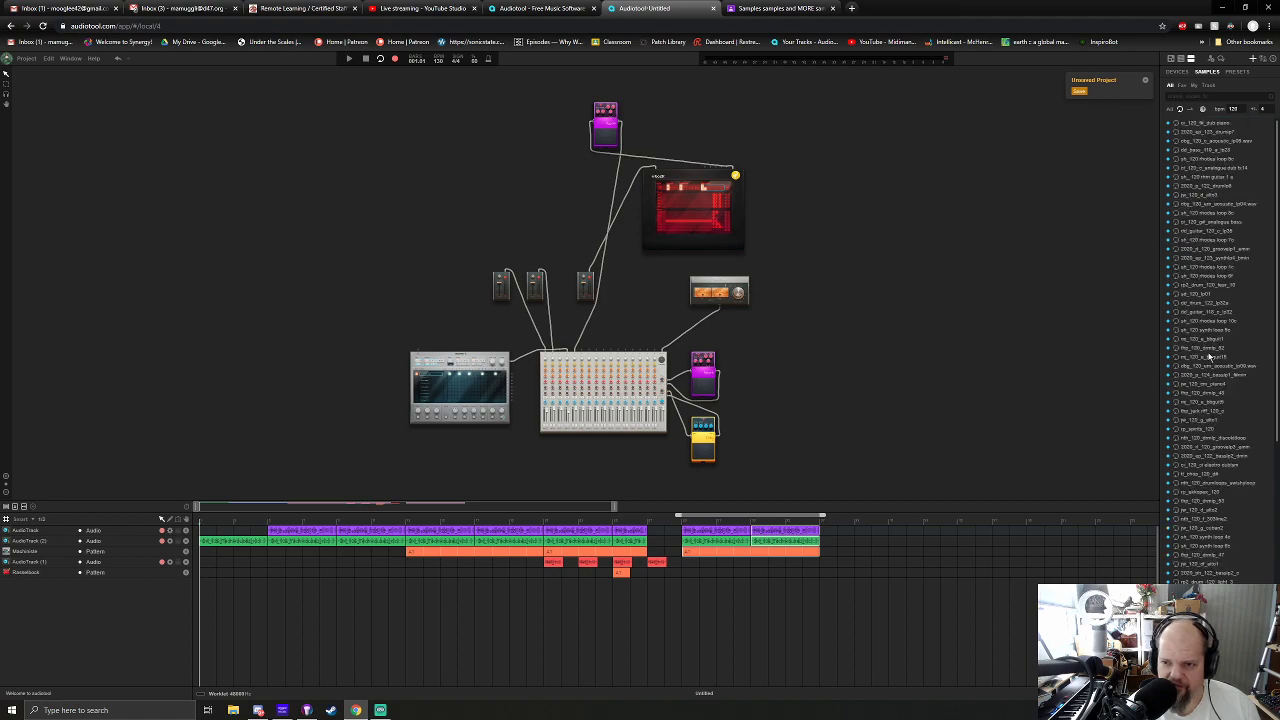
scroll(1214, 408, down, 5)
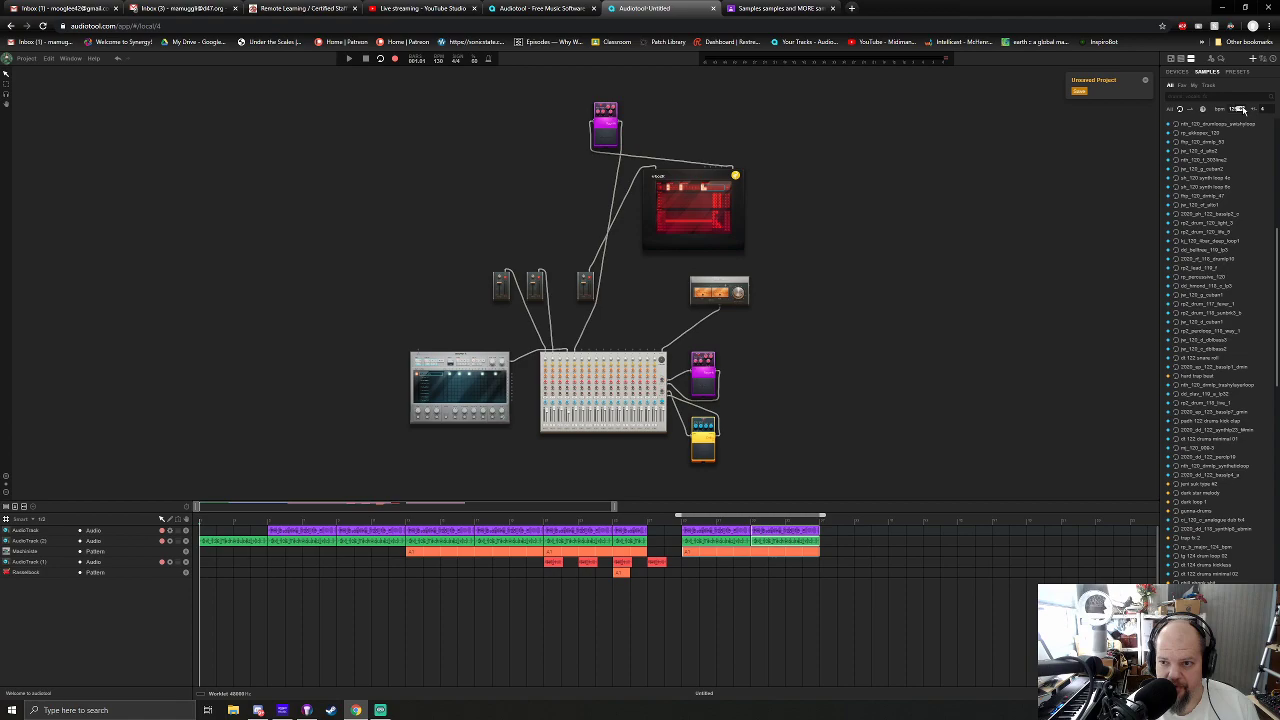
scroll(1241, 109, up, 3)
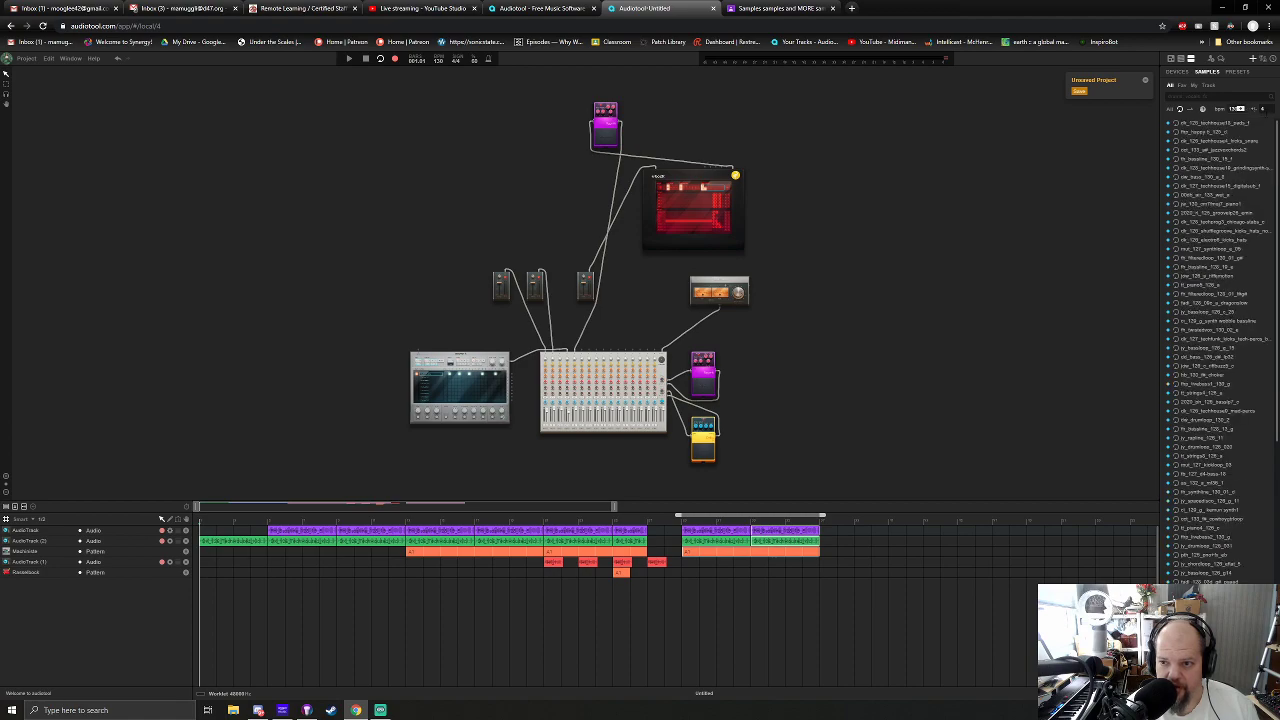
scroll(1190, 436, down, 5)
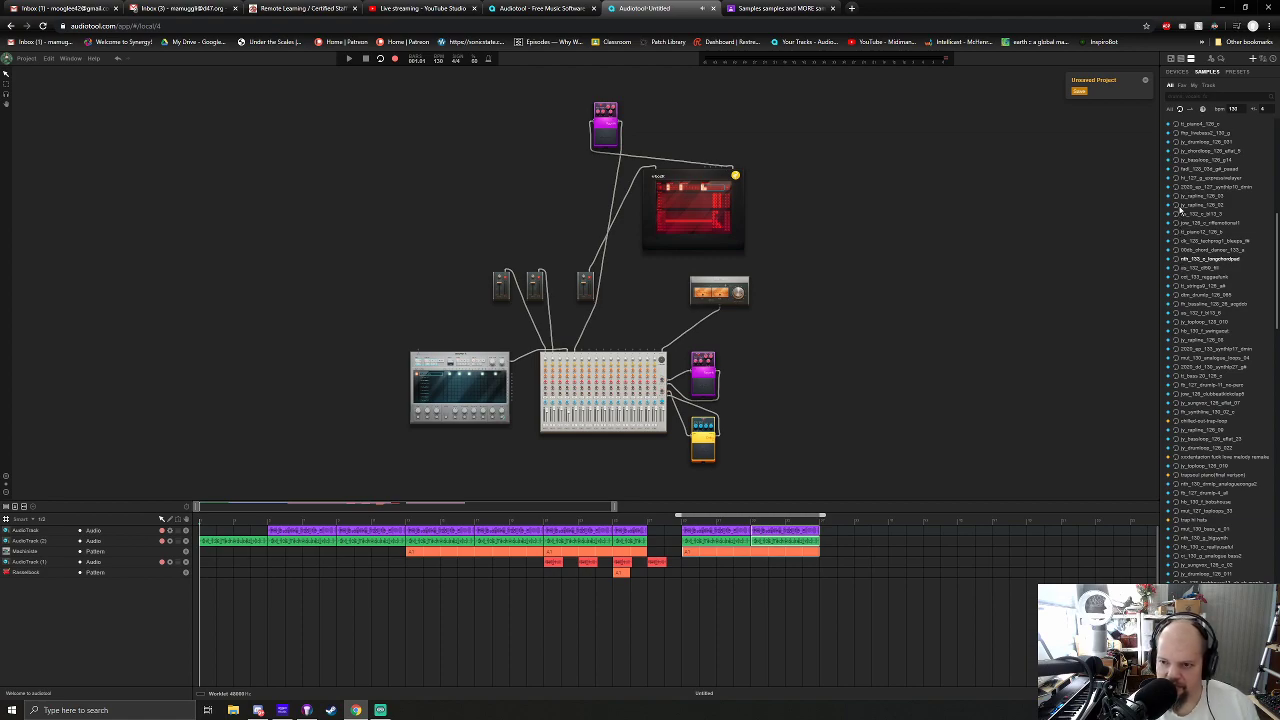
Audition several rap, synth, sung vocal and drum loops from the filtered samples, including nth_130_dnmlp_analogueconga2.
click(1178, 197)
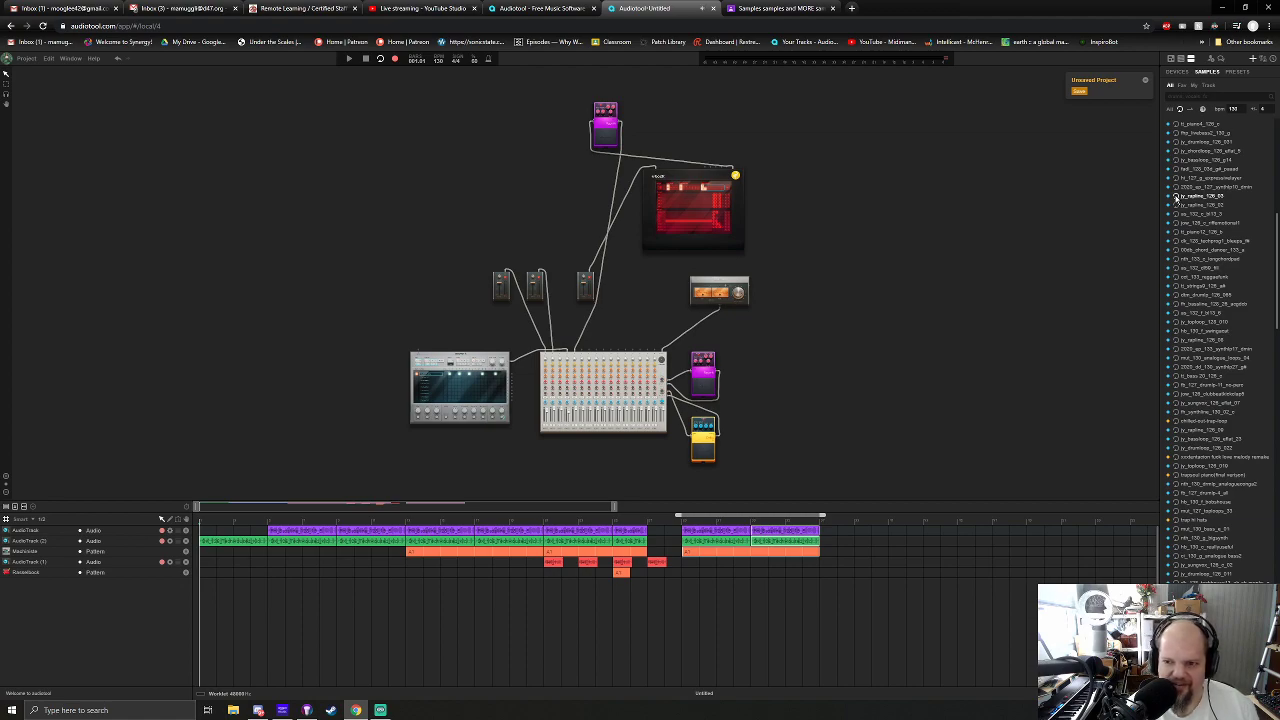
click(1178, 205)
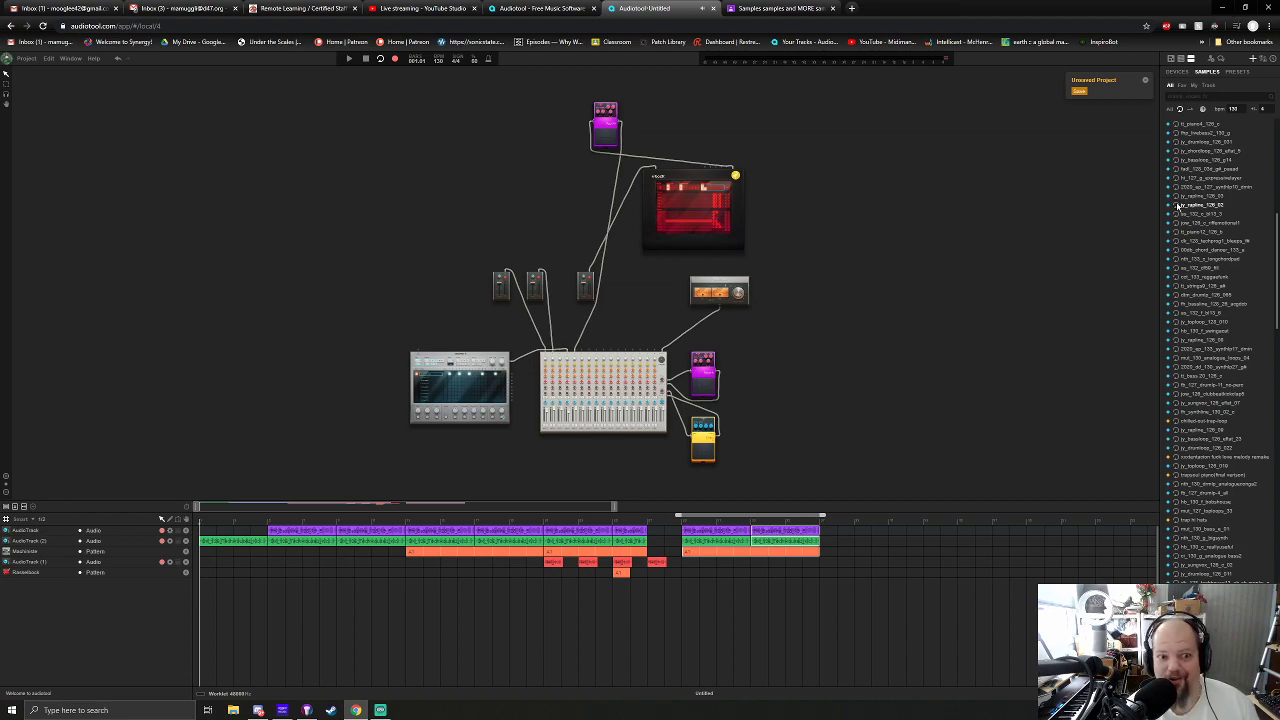
click(1178, 412)
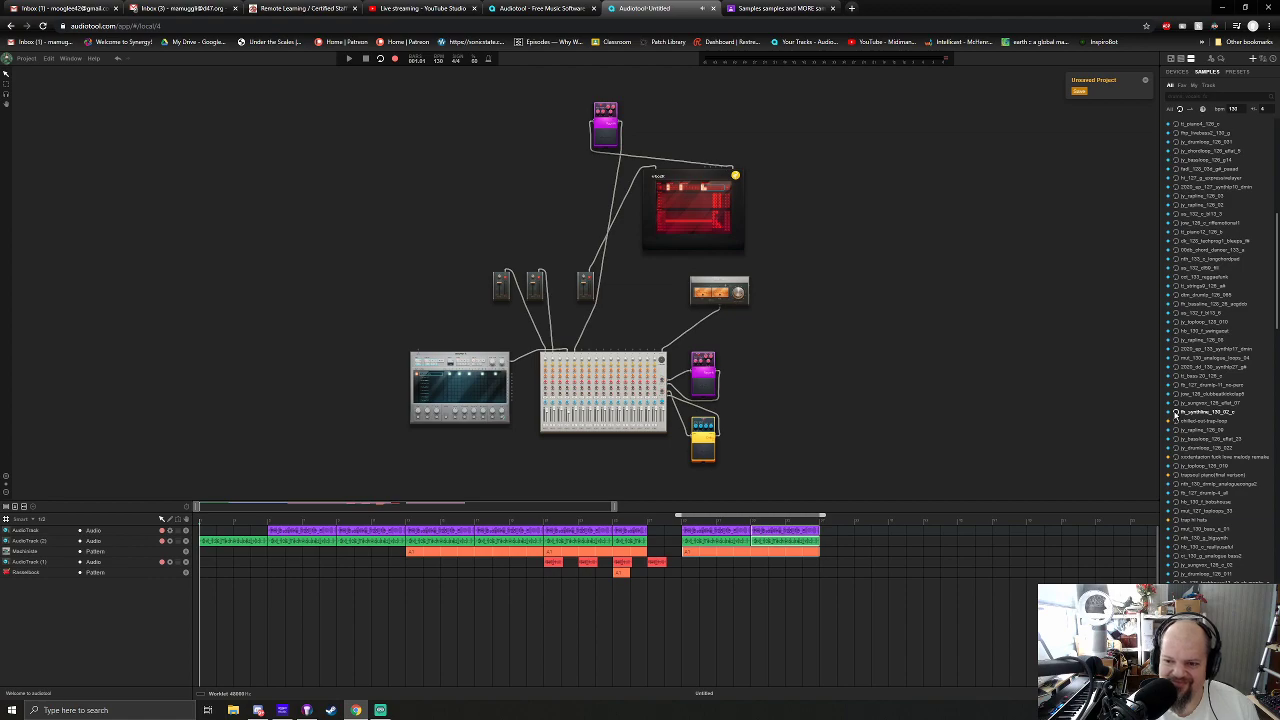
click(1176, 403)
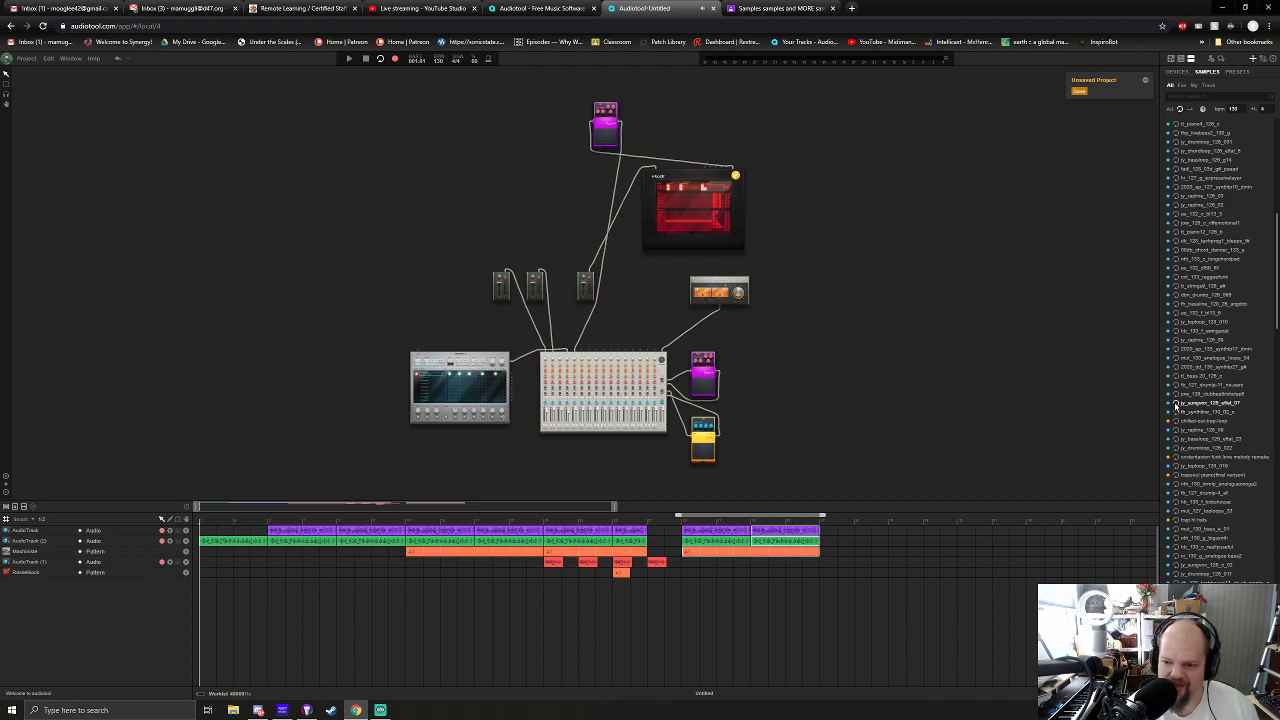
scroll(1183, 213, down, 3)
click(1174, 205)
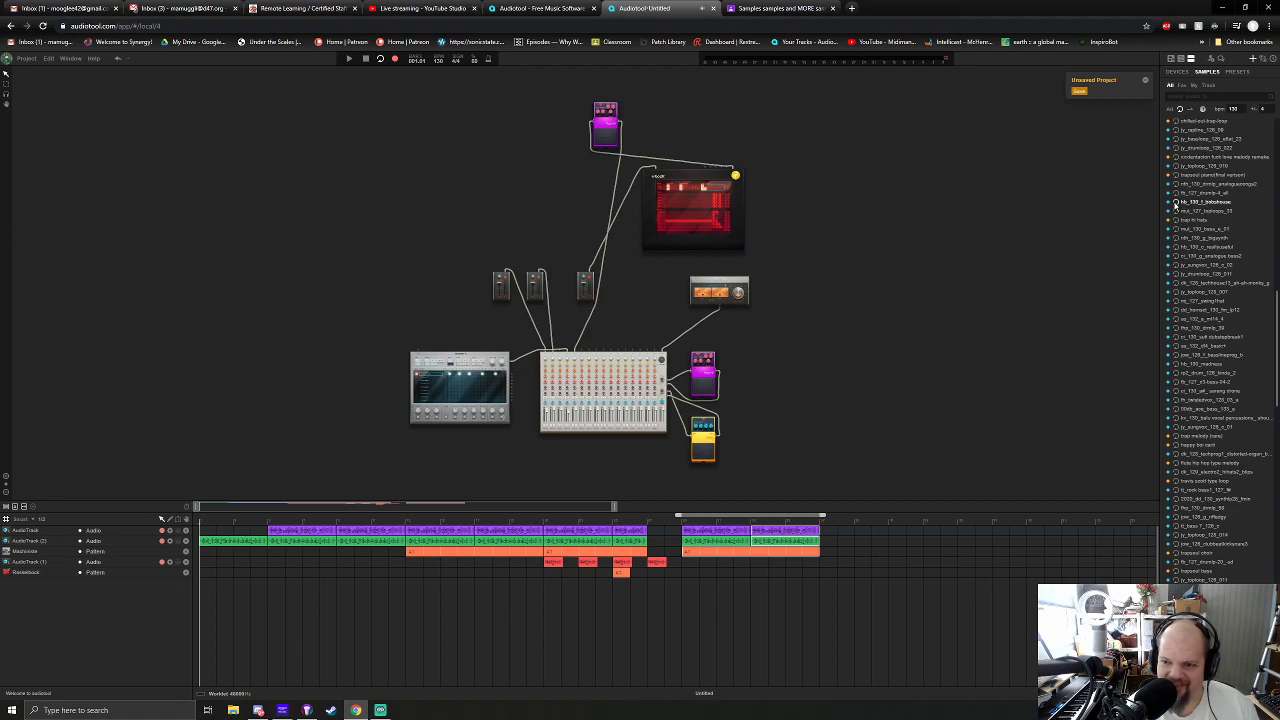
click(1175, 185)
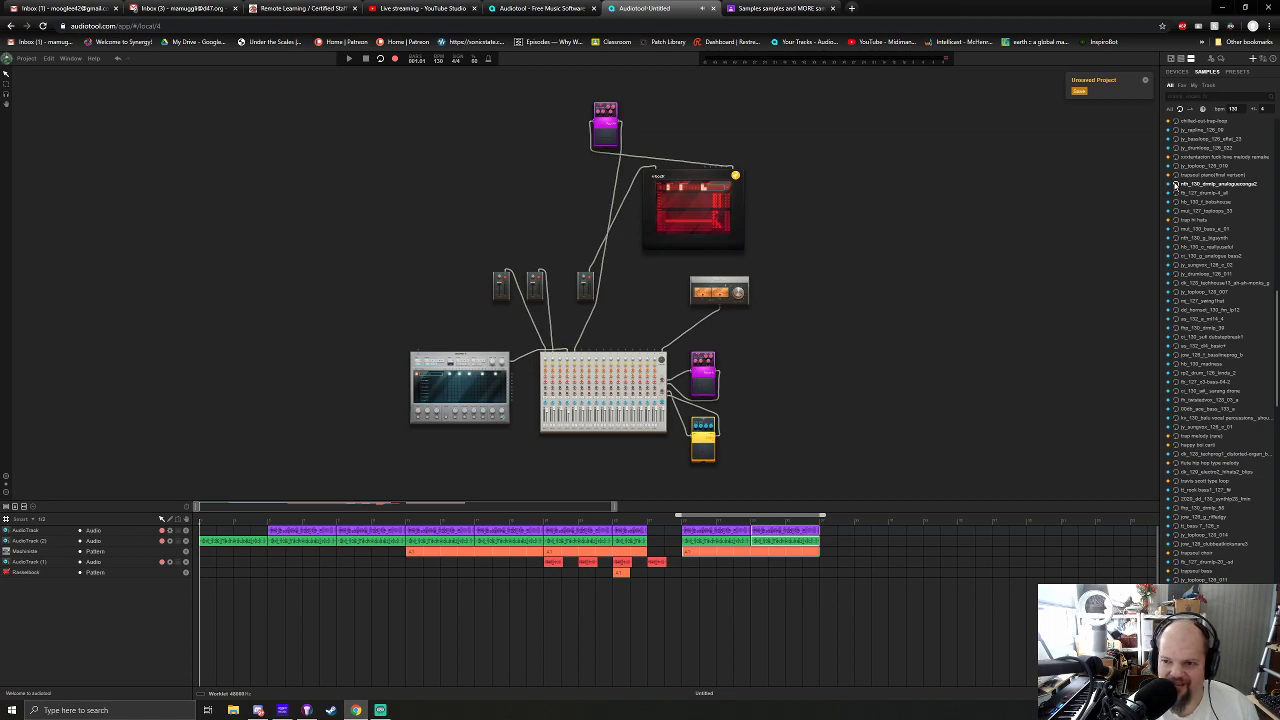
Add the nth_130_dnmlp_analogueconga2 sample as a new audio track feeding the mixer and move its region to bar 29.
drag(1194, 188, 535, 290)
drag(589, 238, 966, 365)
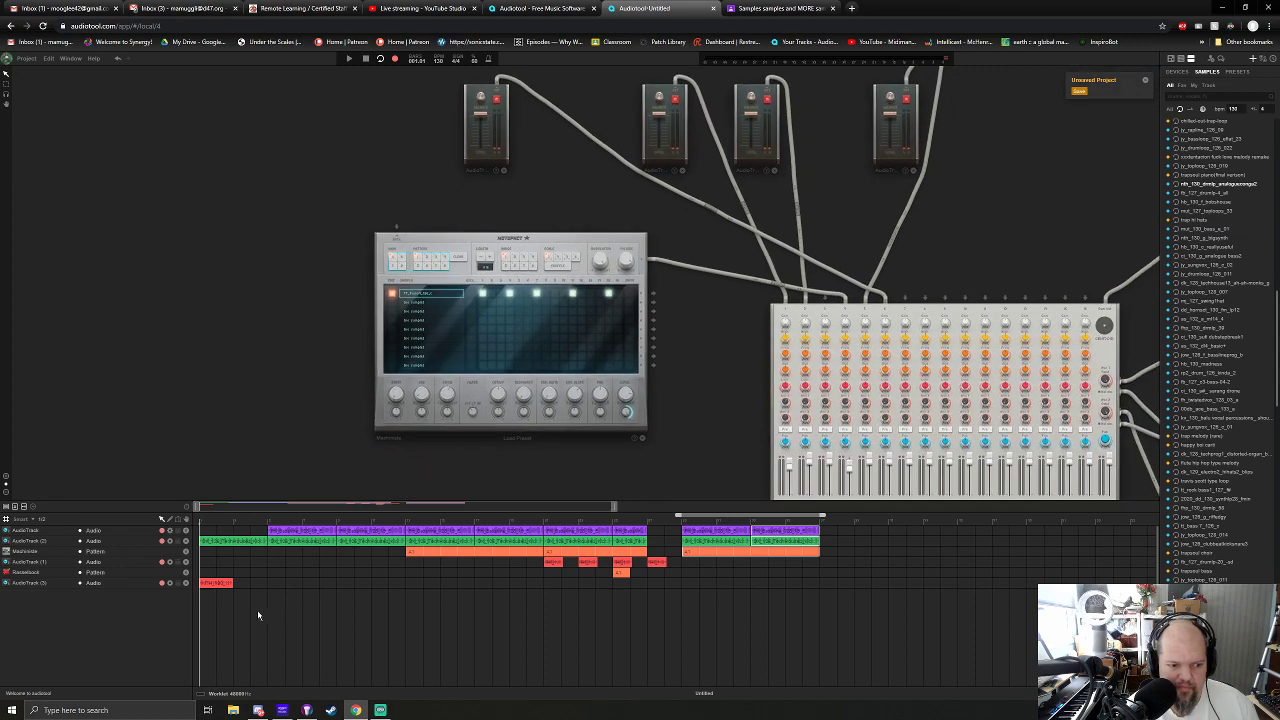
drag(218, 587, 704, 587)
Change the color of the new conga region to Indigo.
right_click(704, 587)
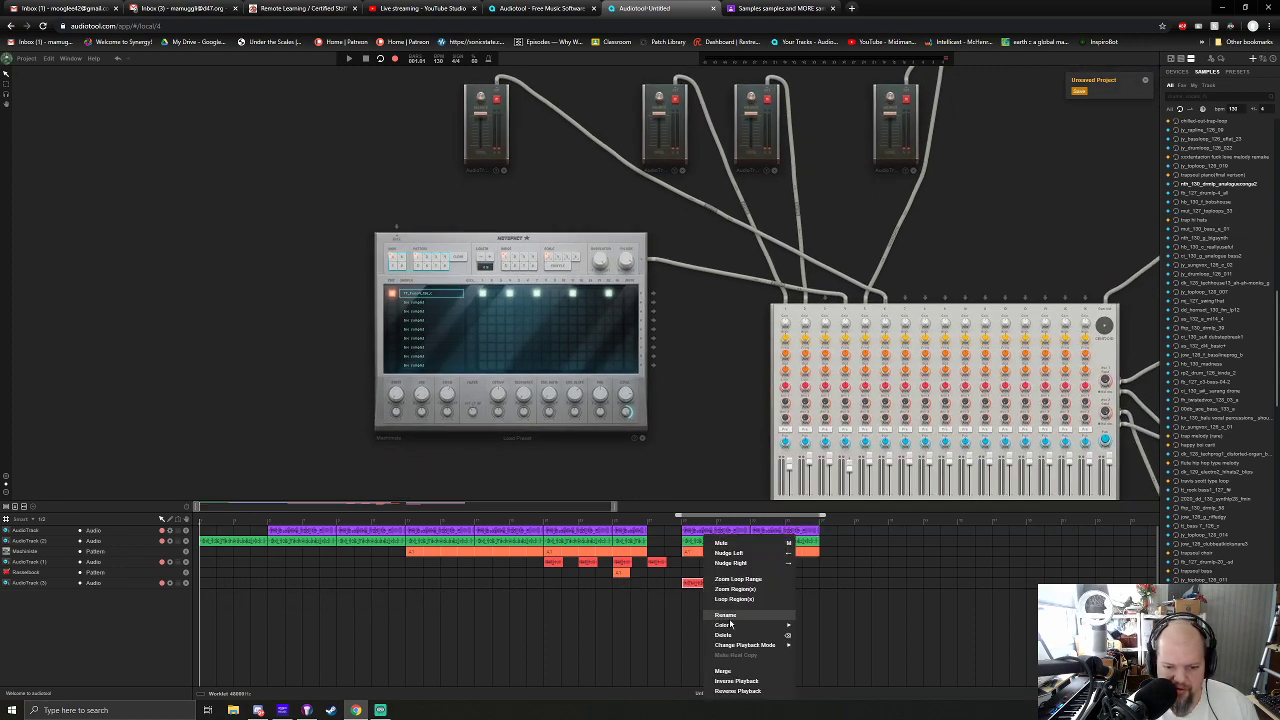
mouse_move(730, 625)
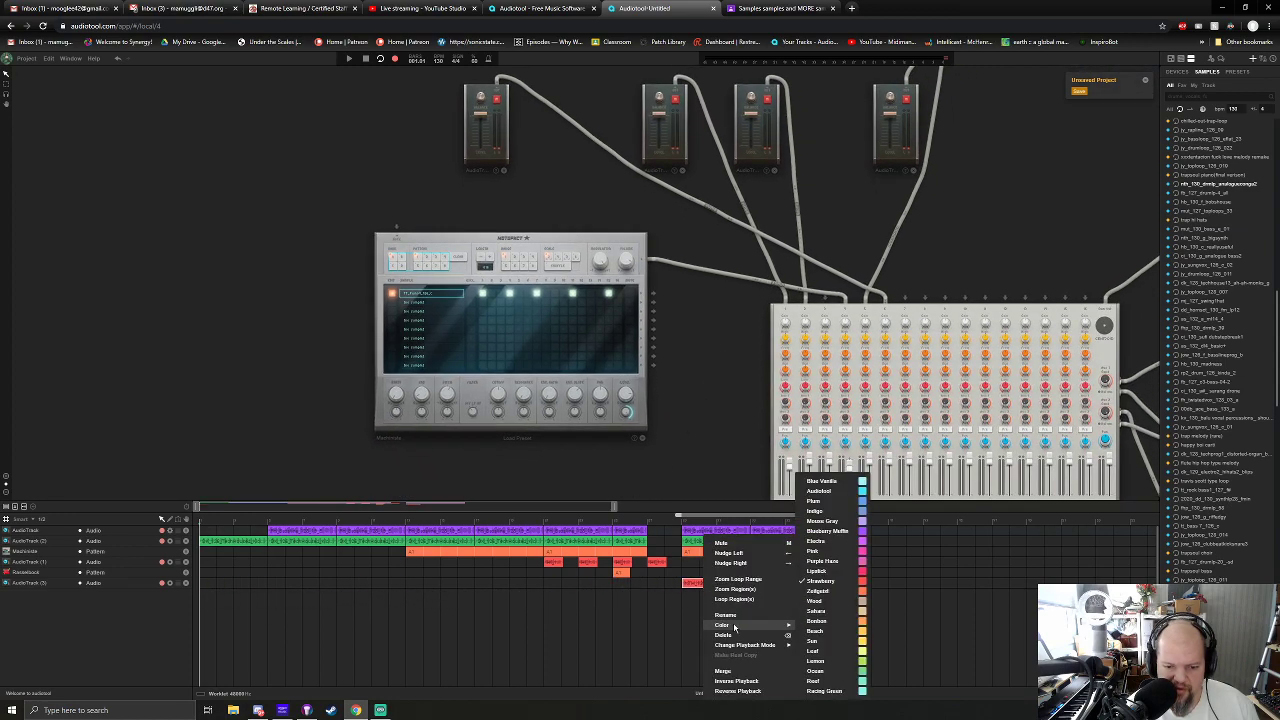
click(830, 510)
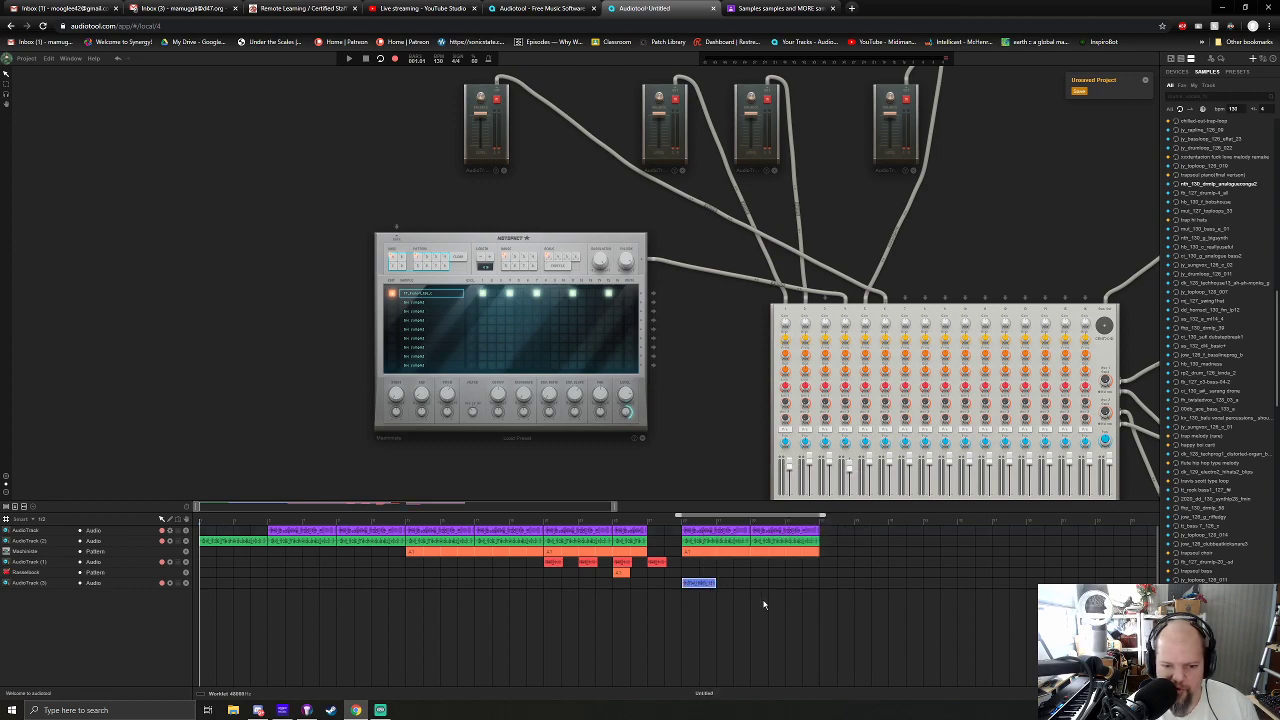
Extend the conga region to span bars 29–37 and play the section from bar 29.
drag(716, 587, 819, 582)
click(690, 524)
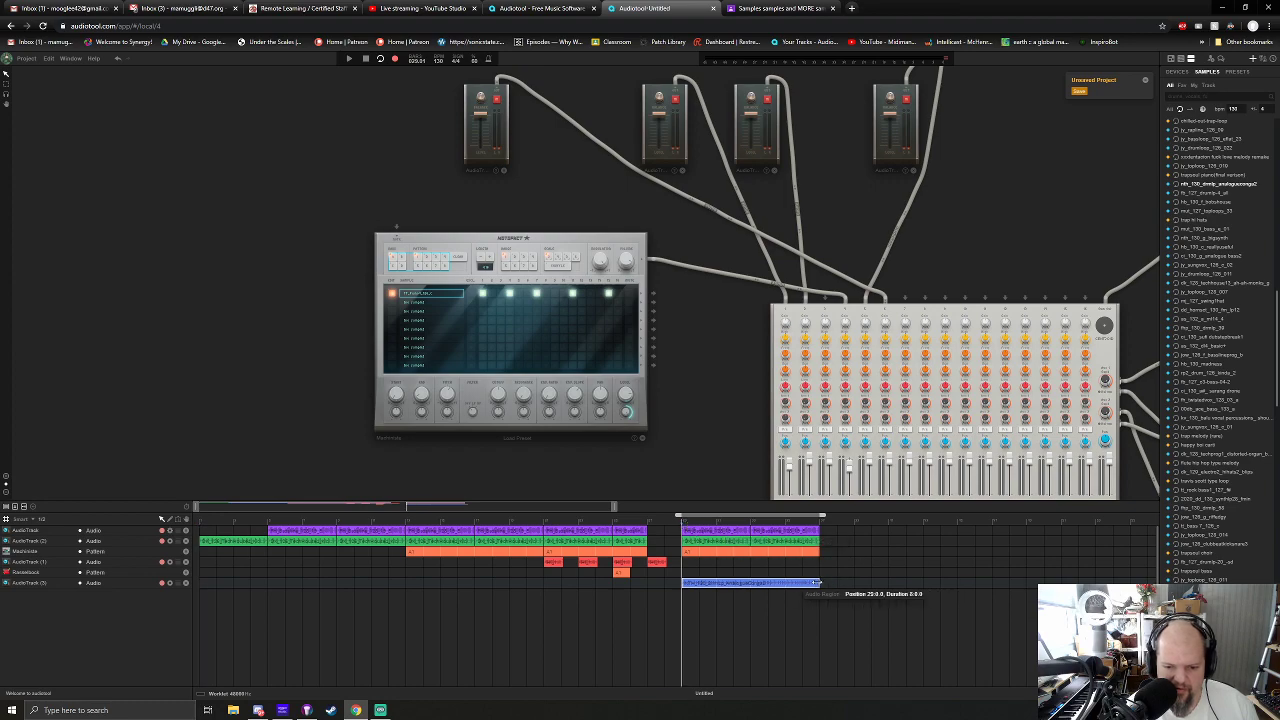
key(space)
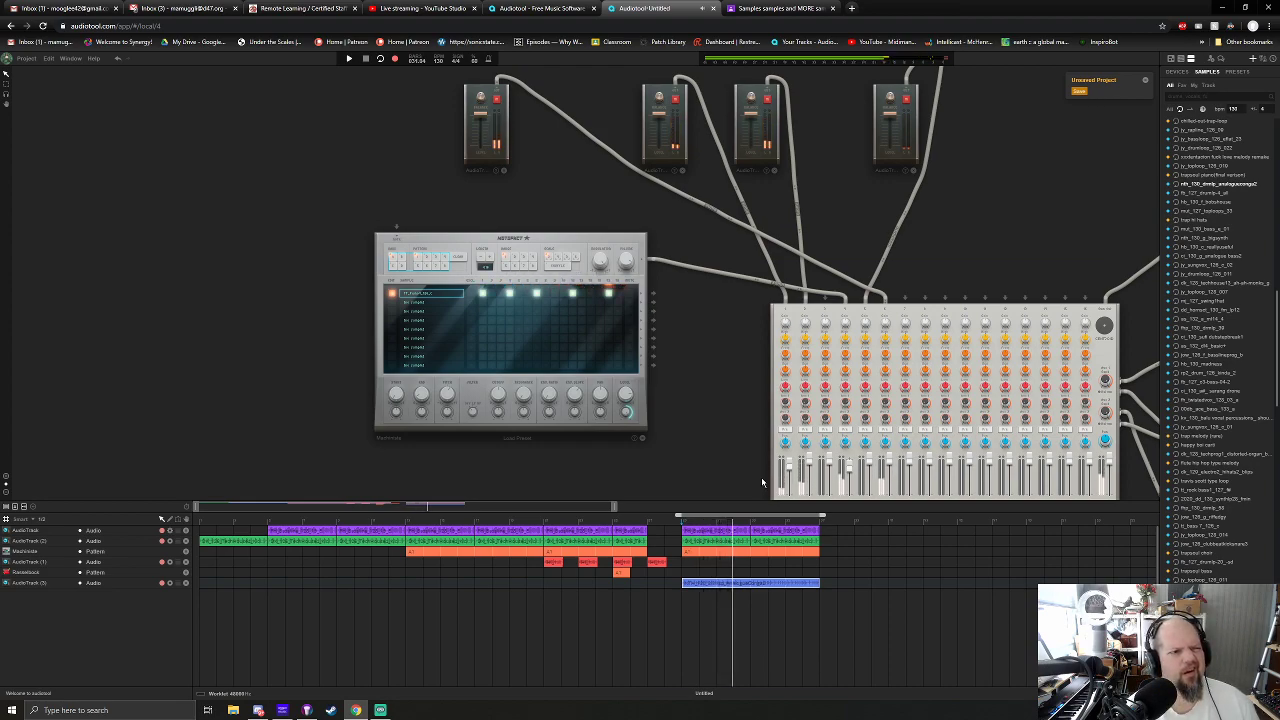
Stop playback and undo the conga loop's addition, including its recoloring, region placement, mixer connection and audio track.
key(space)
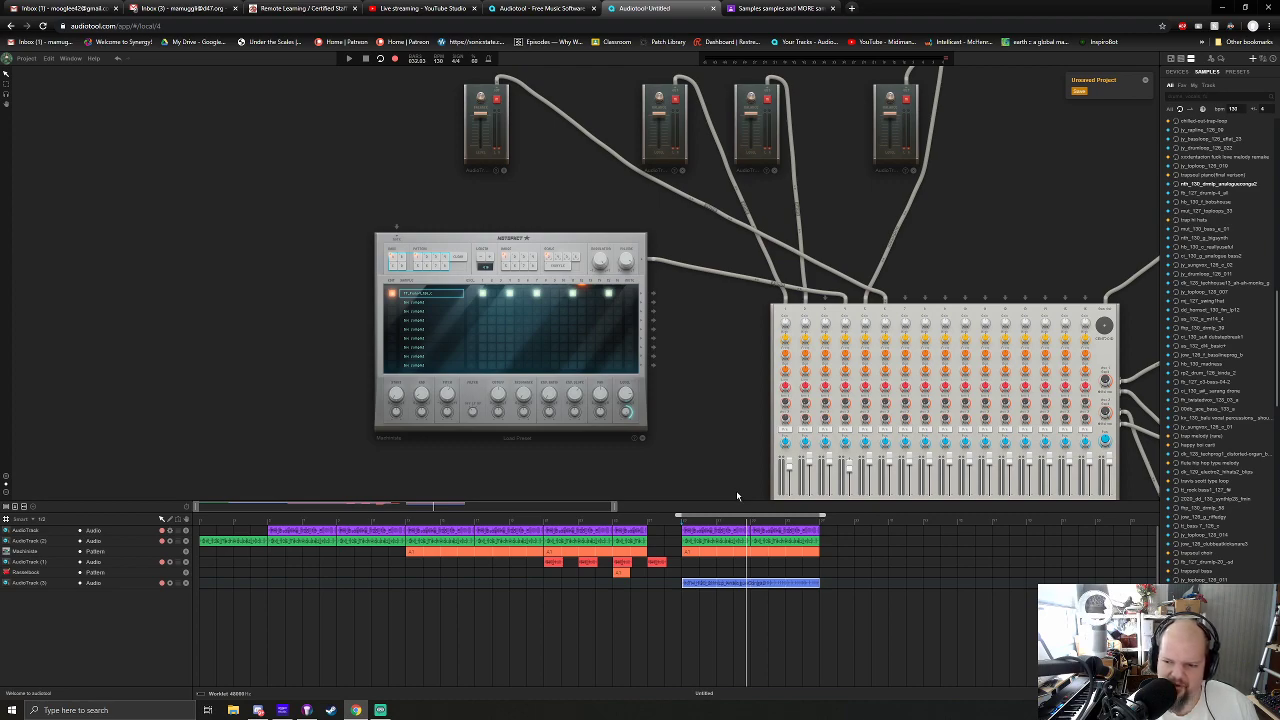
key(space)
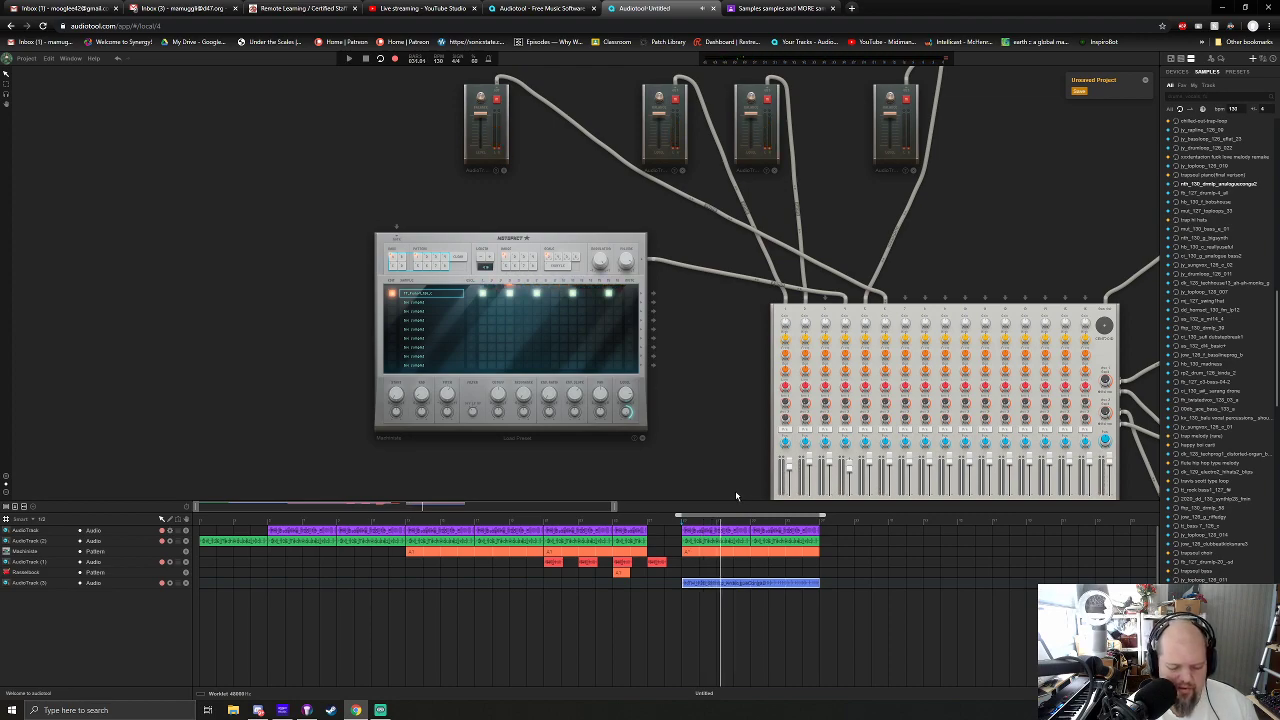
key(ctrl+z)
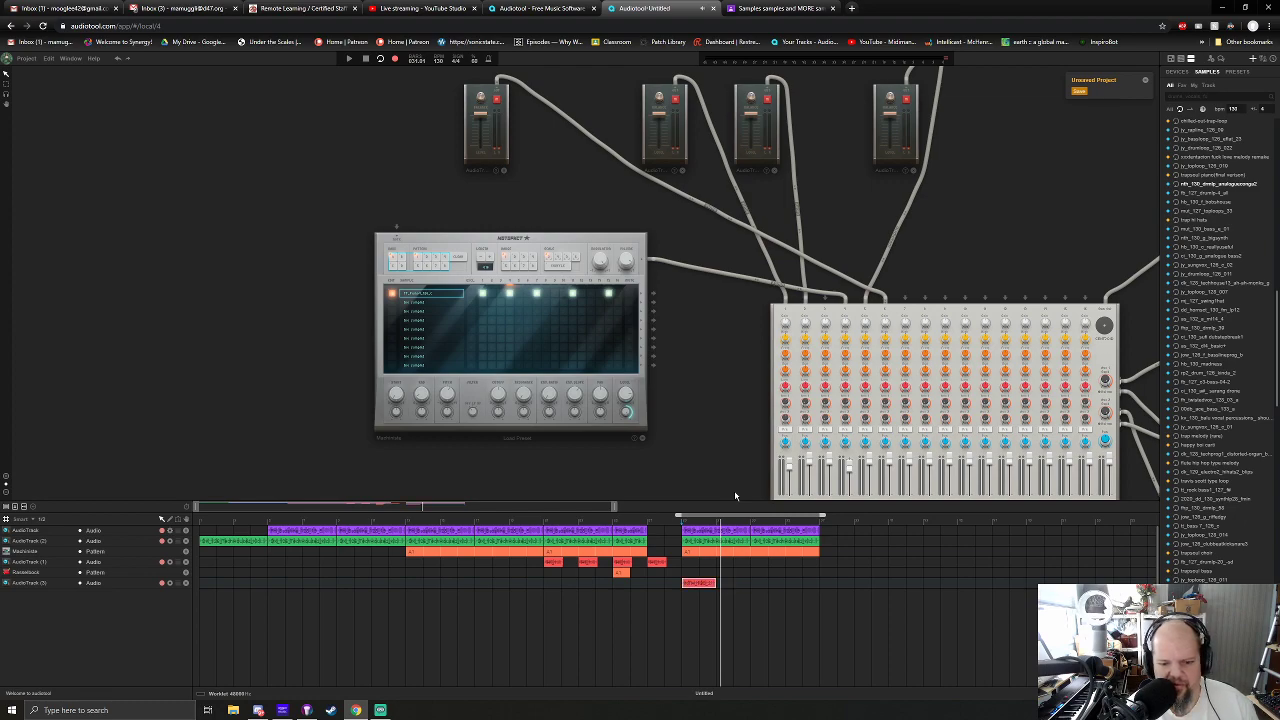
key(ctrl+z)
key(ctrl+z)
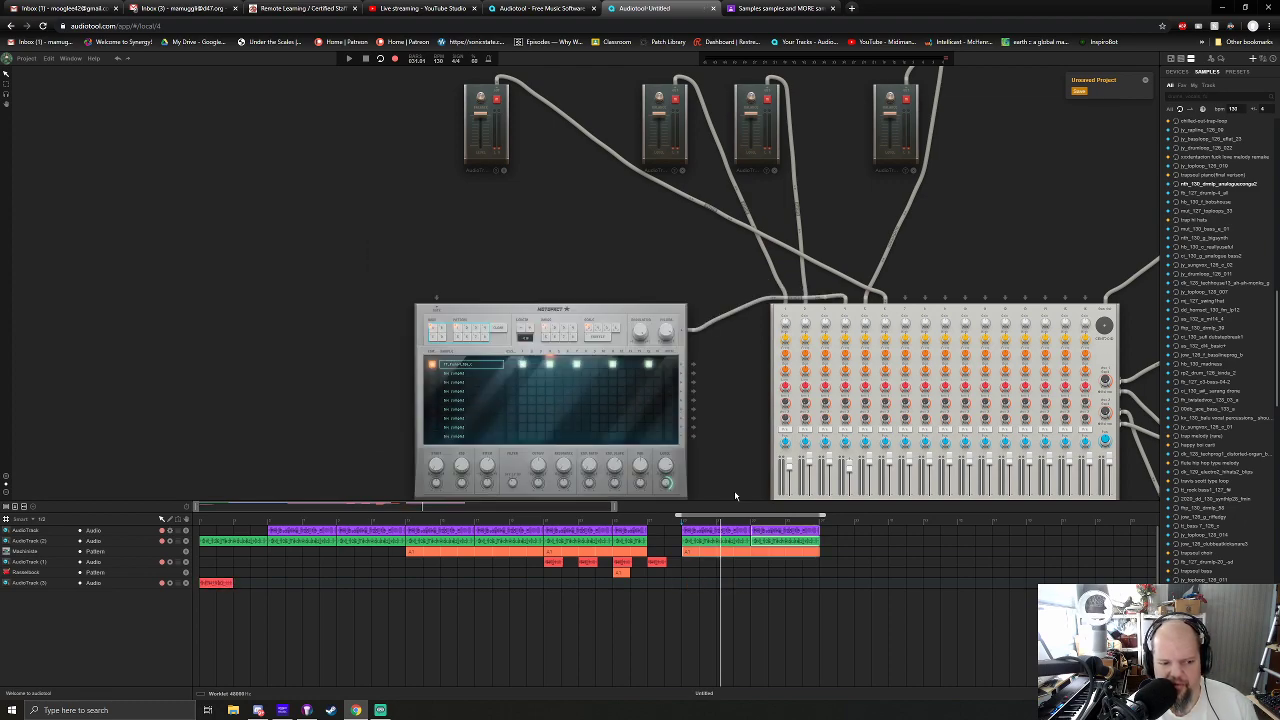
key(ctrl+z)
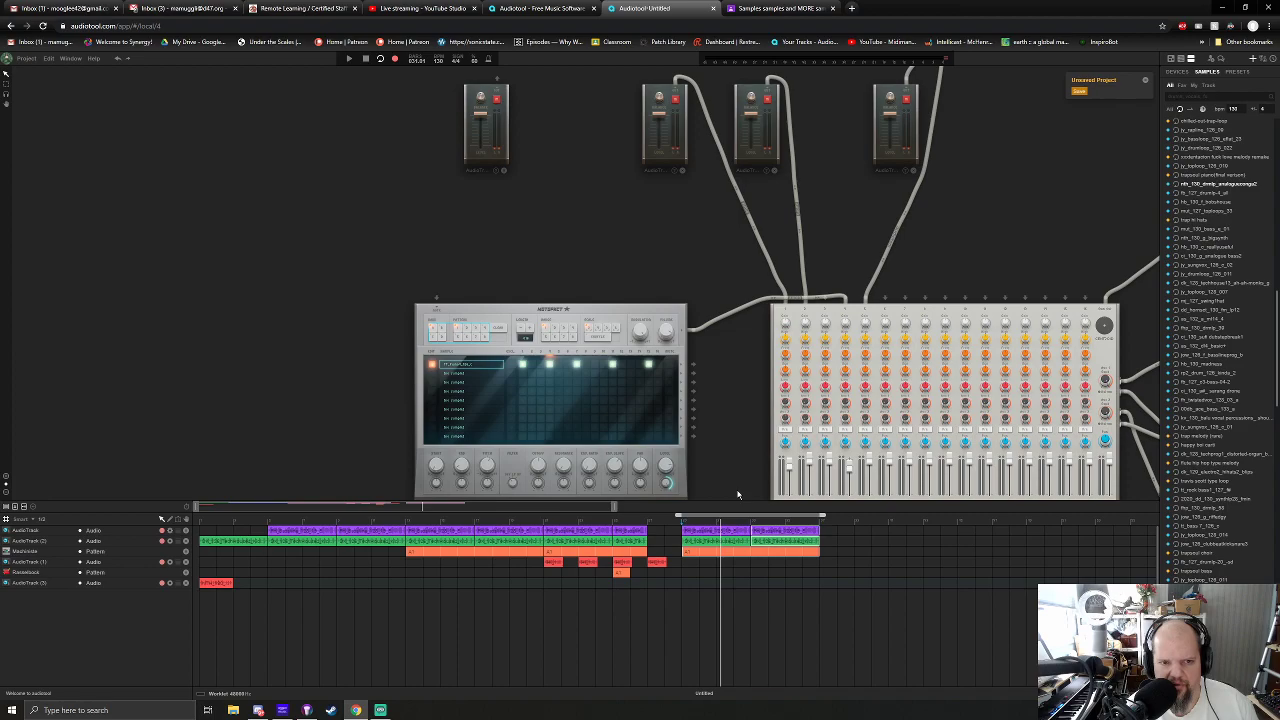
key(ctrl+z)
drag(739, 492, 603, 403)
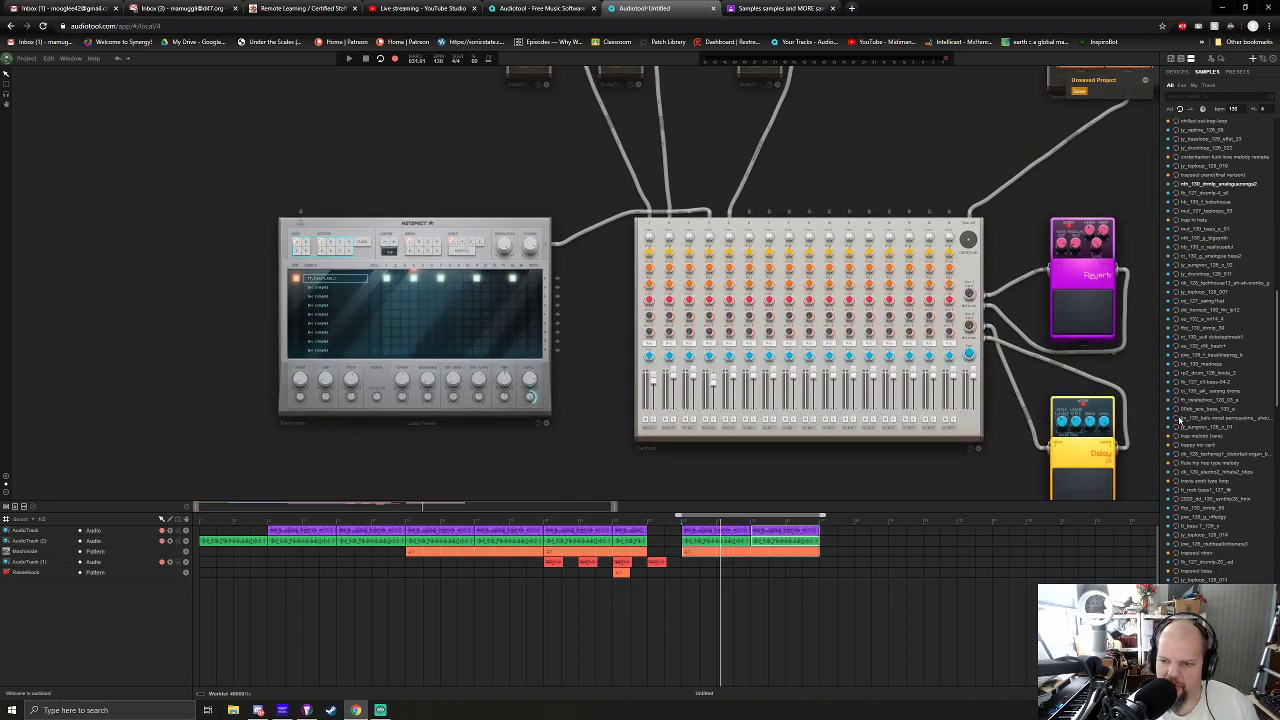
Audition more bass, drum, hi-hat and top loops from the filtered samples, including jy_toploop_128_011.
click(1177, 410)
key(space)
click(1177, 373)
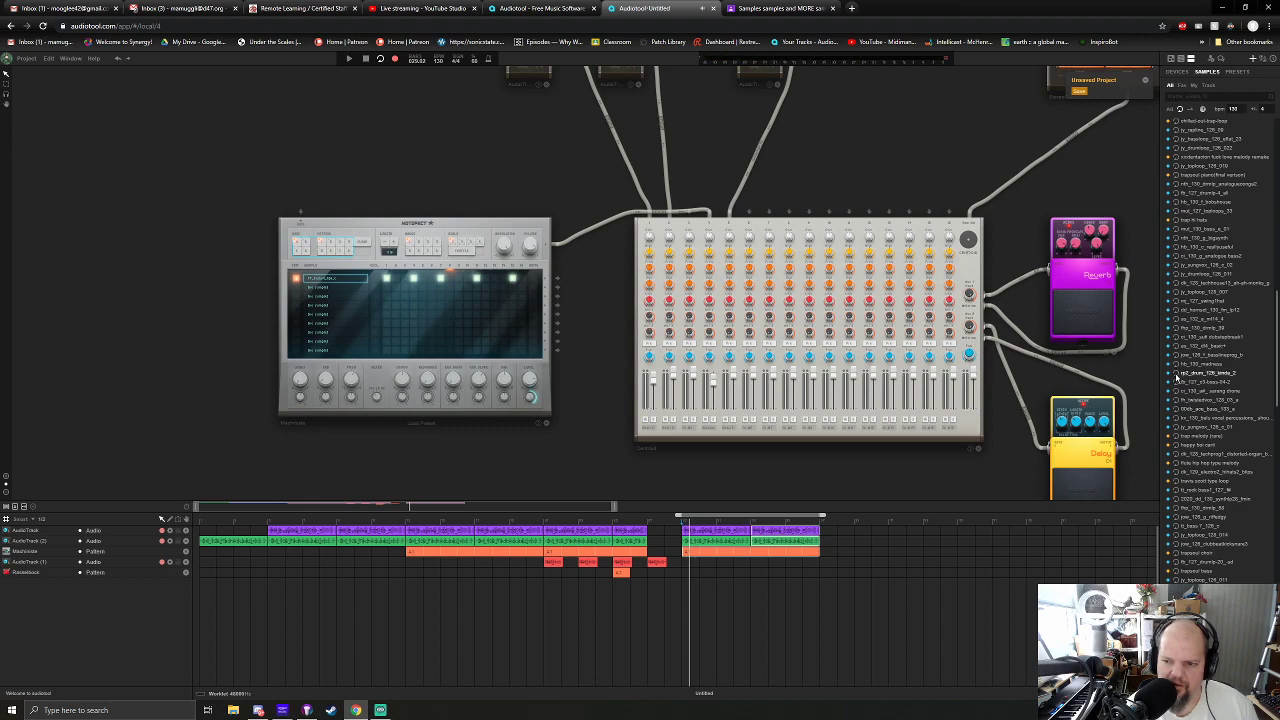
click(1177, 391)
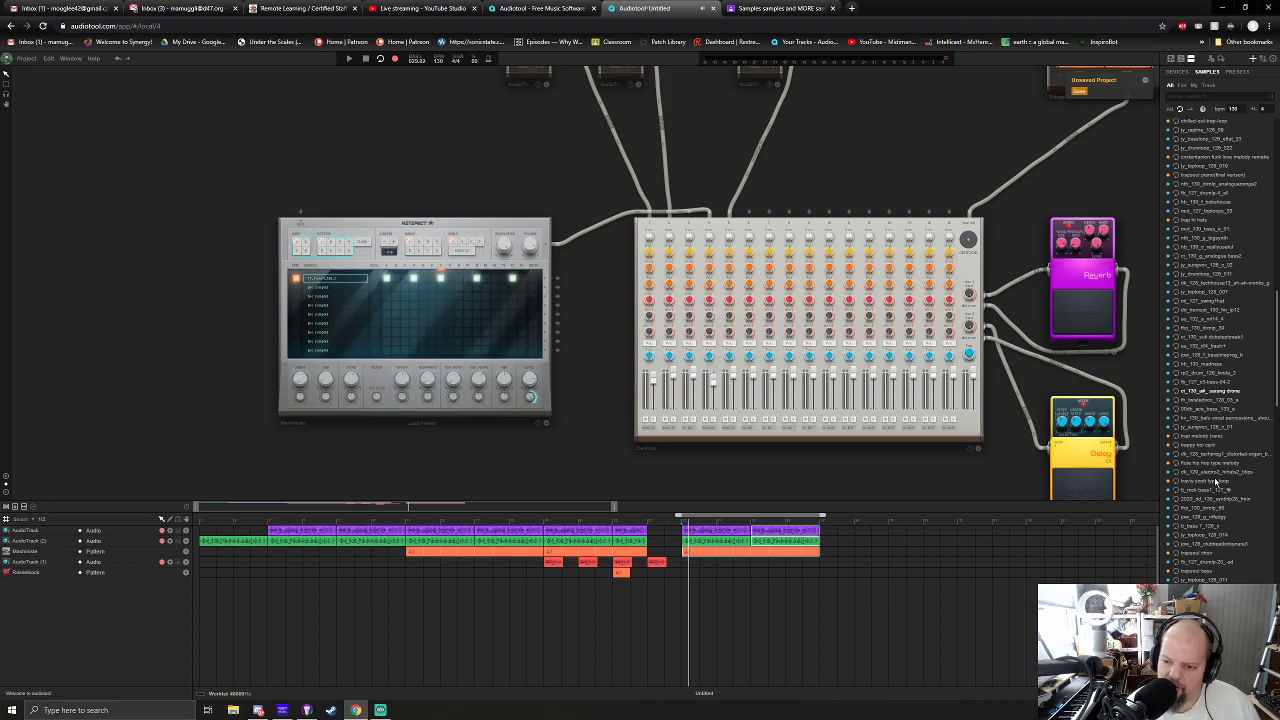
scroll(1216, 482, down, 4)
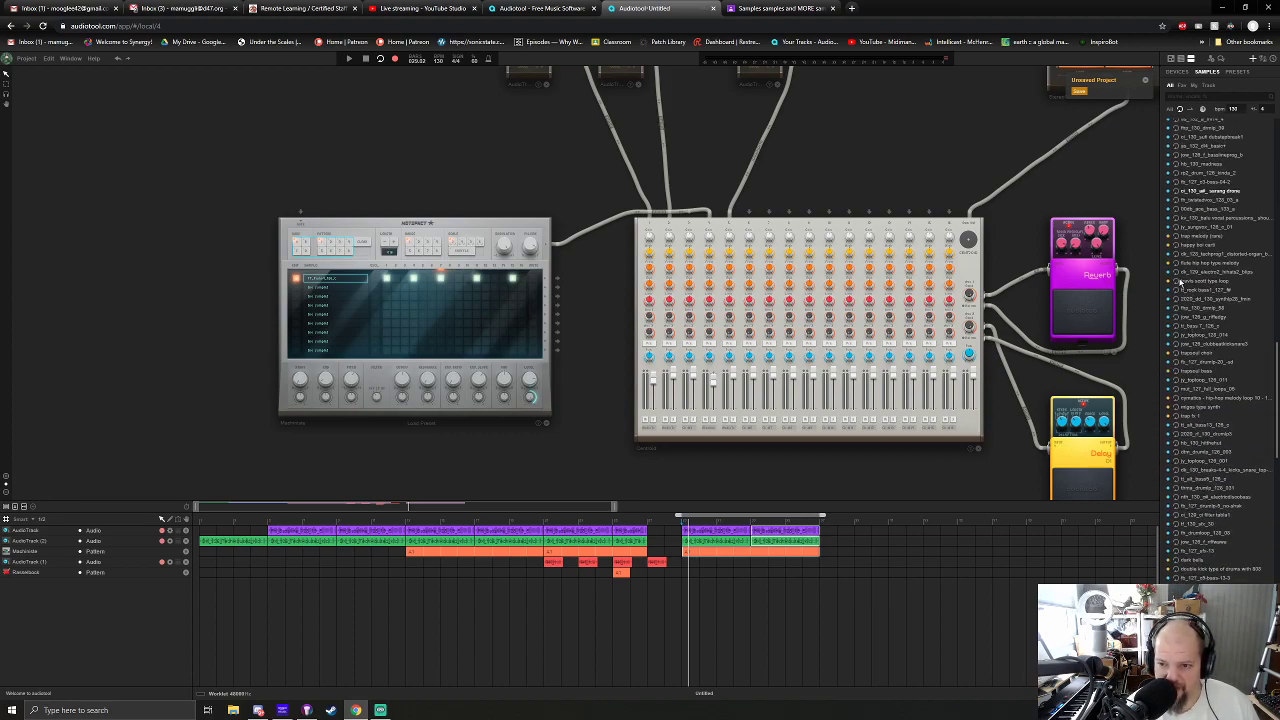
click(1179, 272)
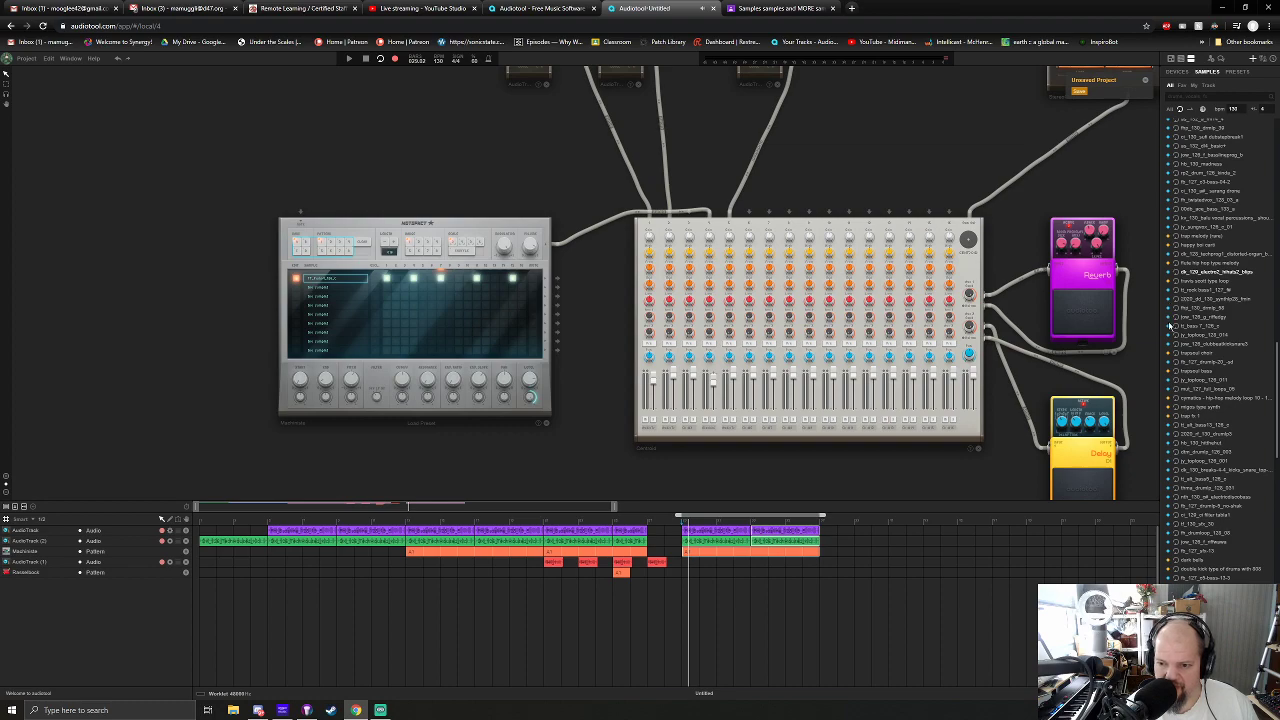
click(1177, 382)
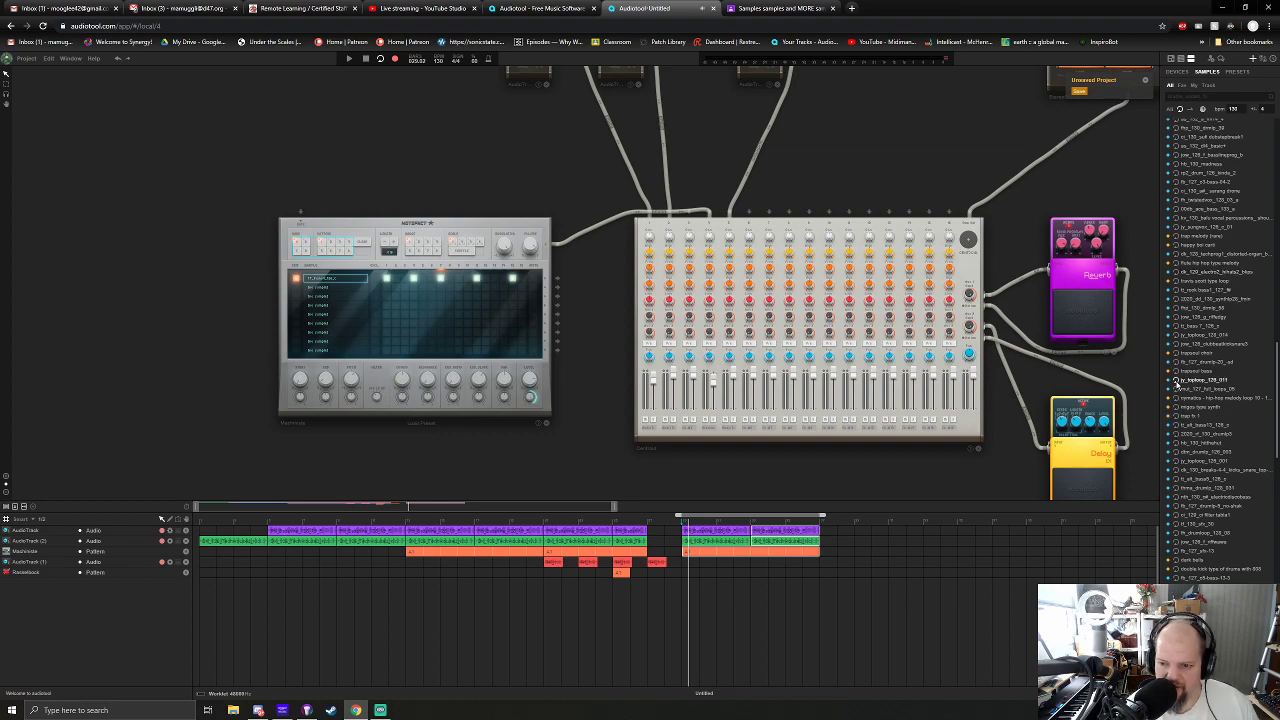
Add jy_toploop_128_011 as a new audio track feeding the mixer, span its region over bars 29–37, and play from bar 29.
drag(1203, 381, 923, 462)
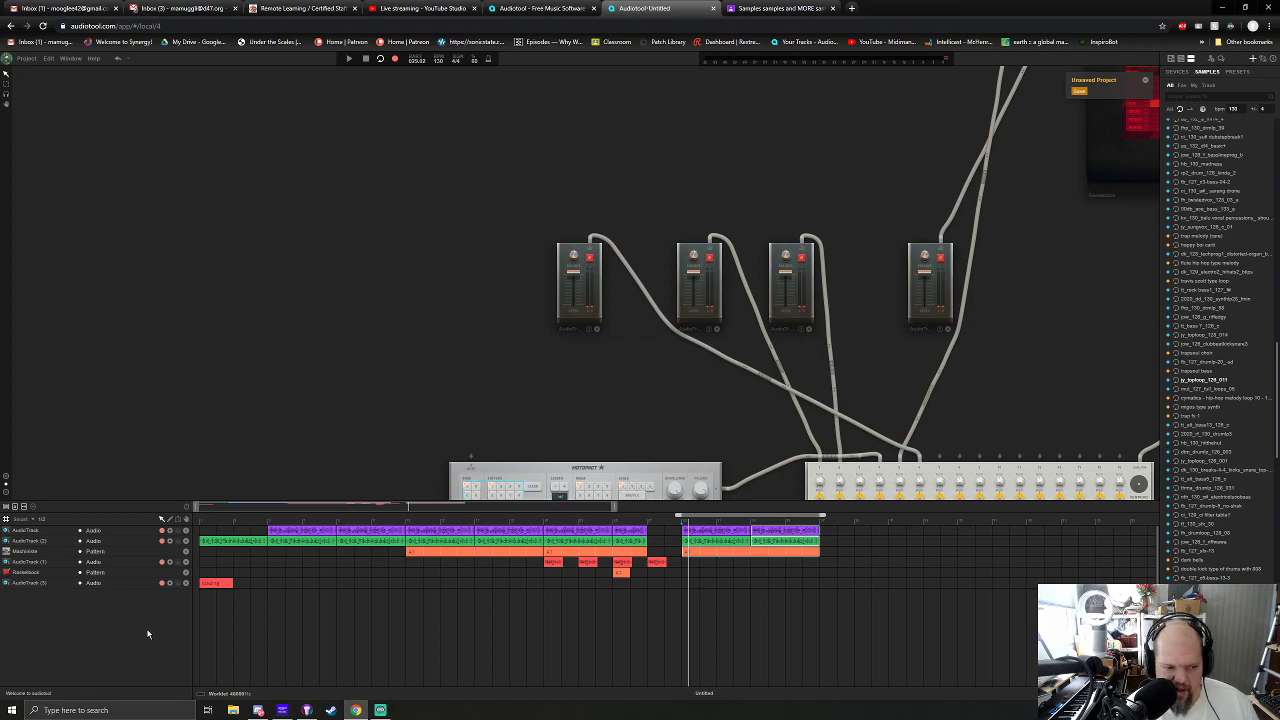
drag(226, 585, 820, 585)
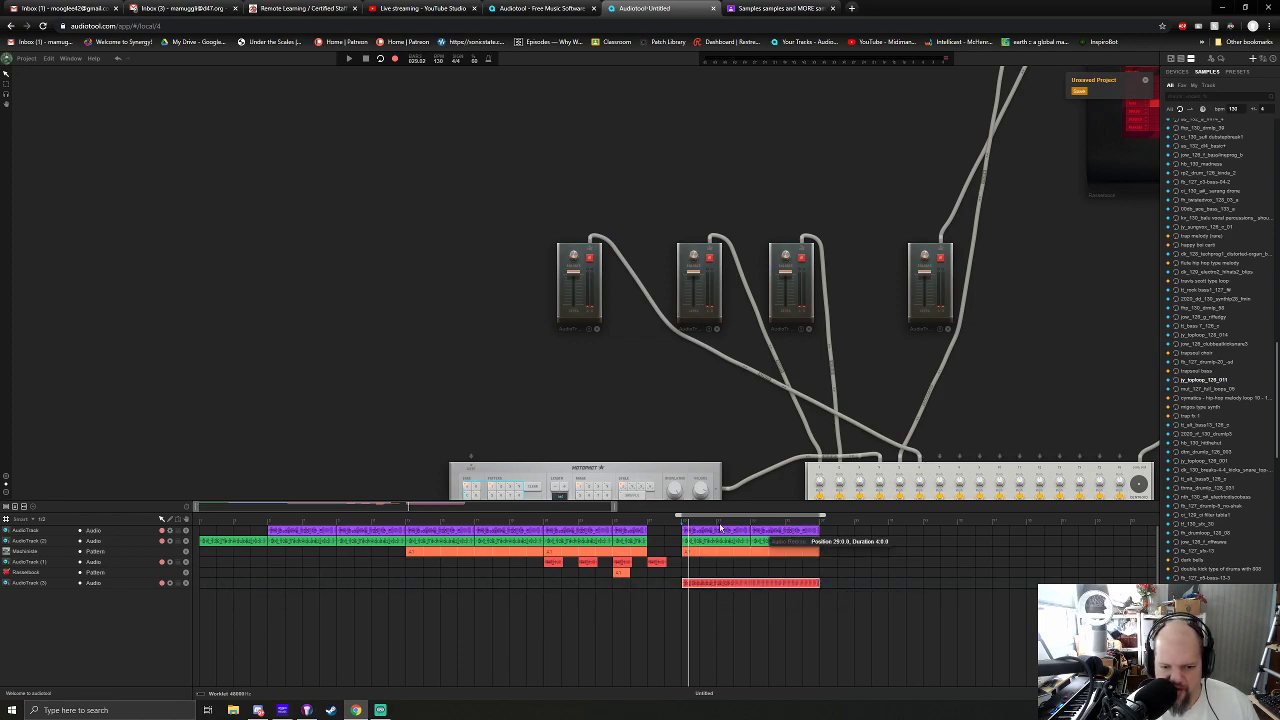
click(682, 524)
key(space)
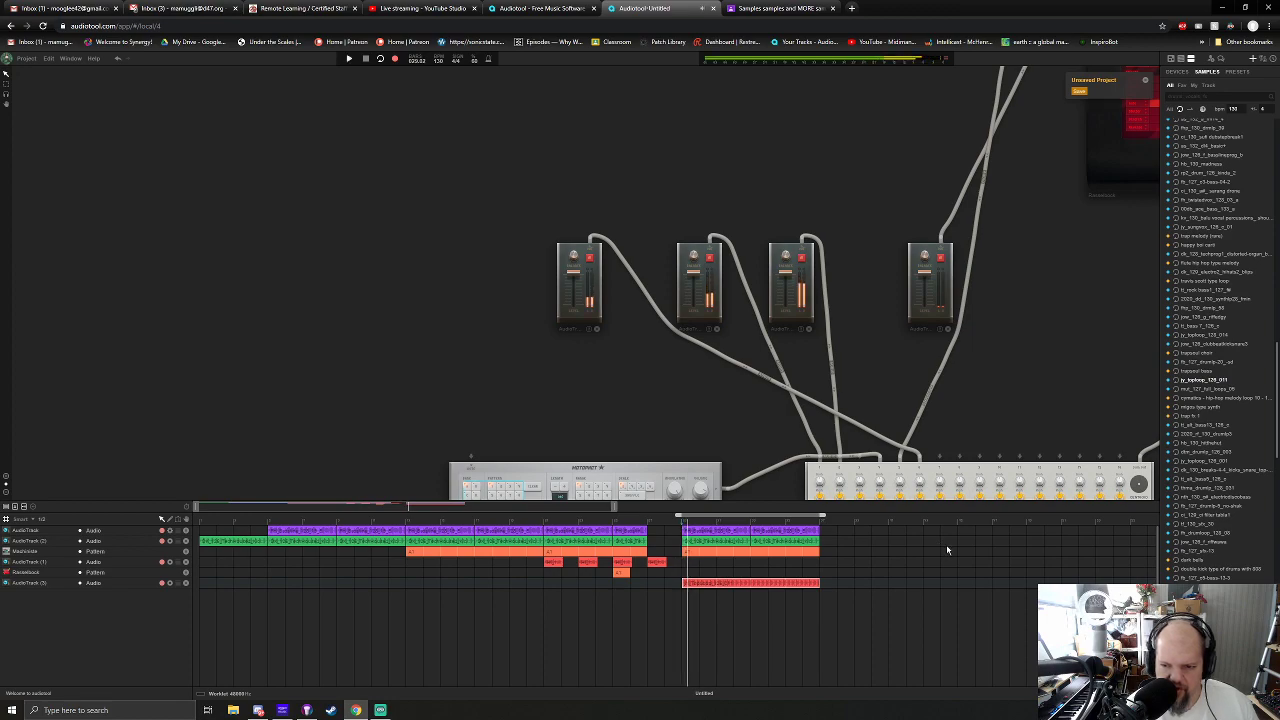
Lower the top loop's fader on mixer channel 6 slightly while the section plays, and stop playback.
scroll(698, 275, down, 3)
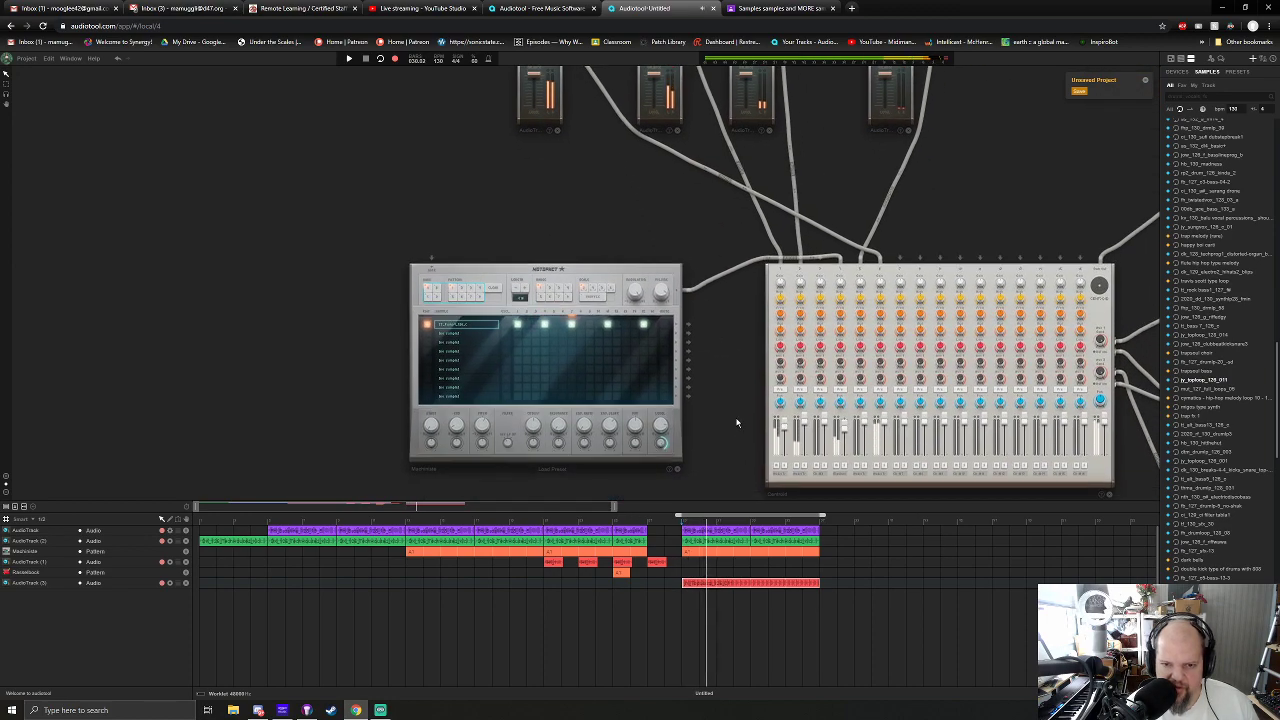
drag(736, 436, 686, 380)
mouse_move(836, 380)
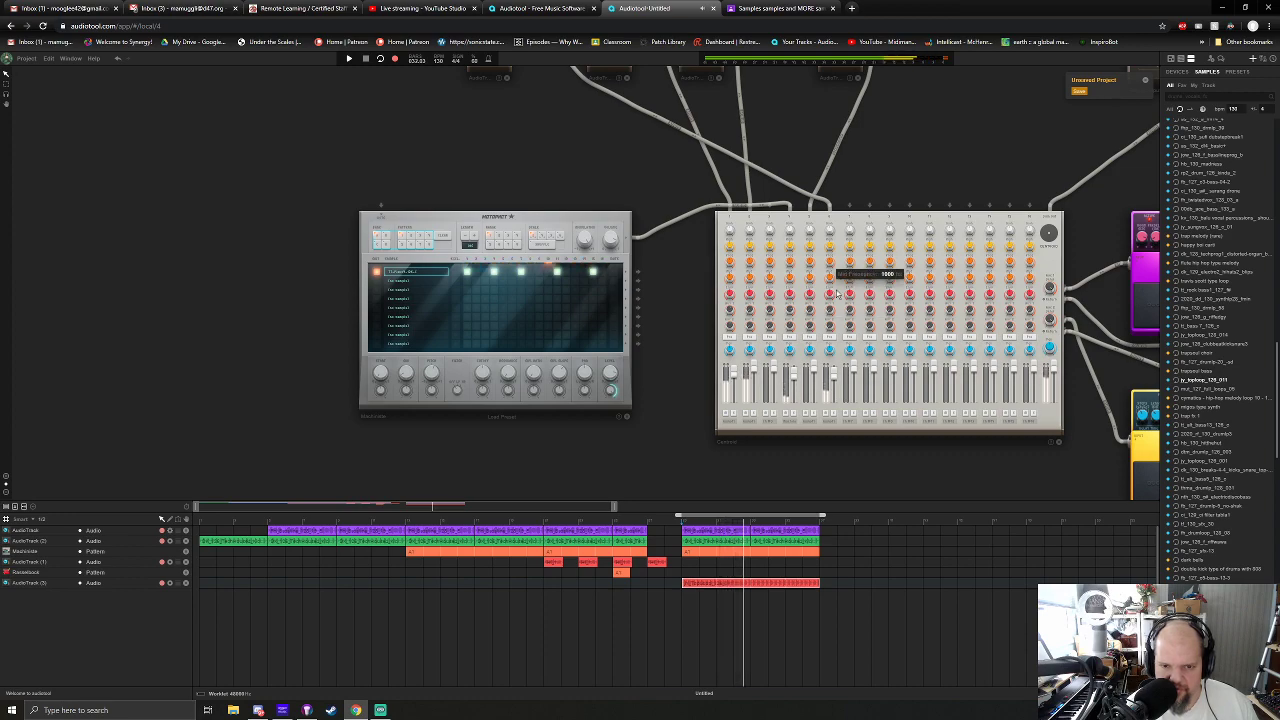
drag(836, 376, 836, 383)
key(space)
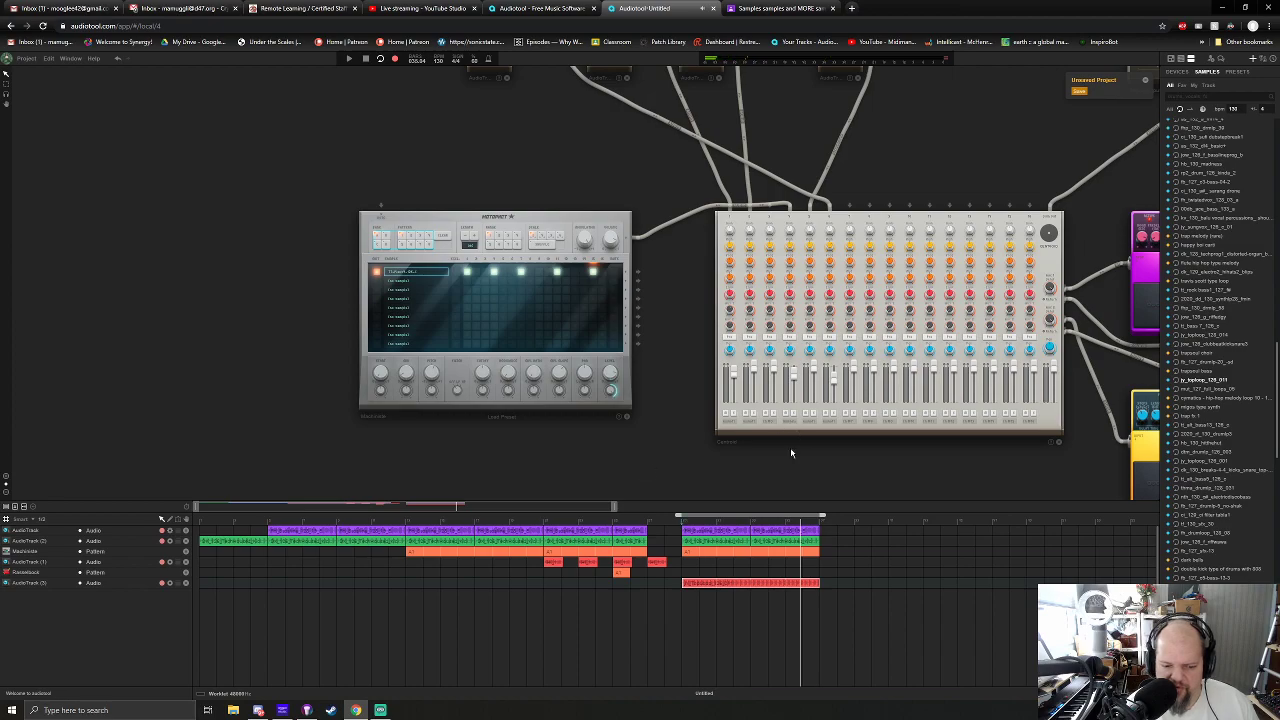
Audition the fadl_128_34s sample, add it as a new audio track below the other audio devices, and connect it to mixer channel 7.
drag(943, 486, 823, 443)
scroll(1167, 458, down, 5)
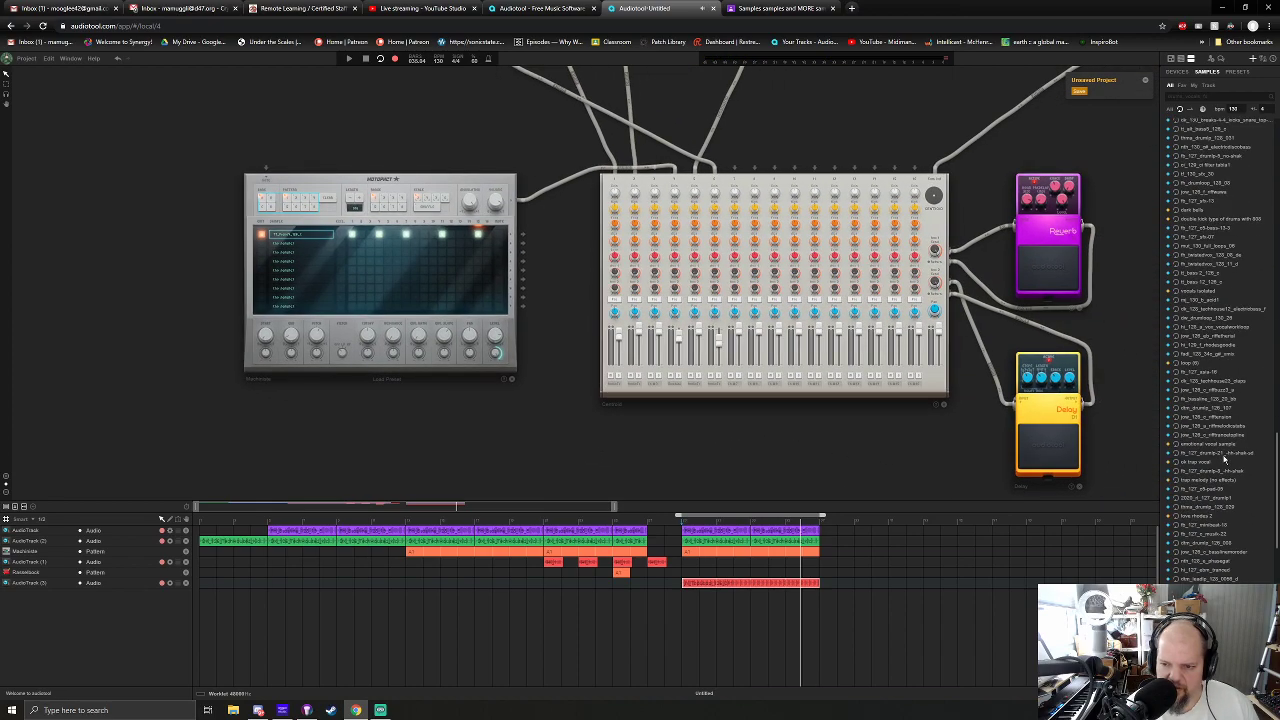
click(1175, 355)
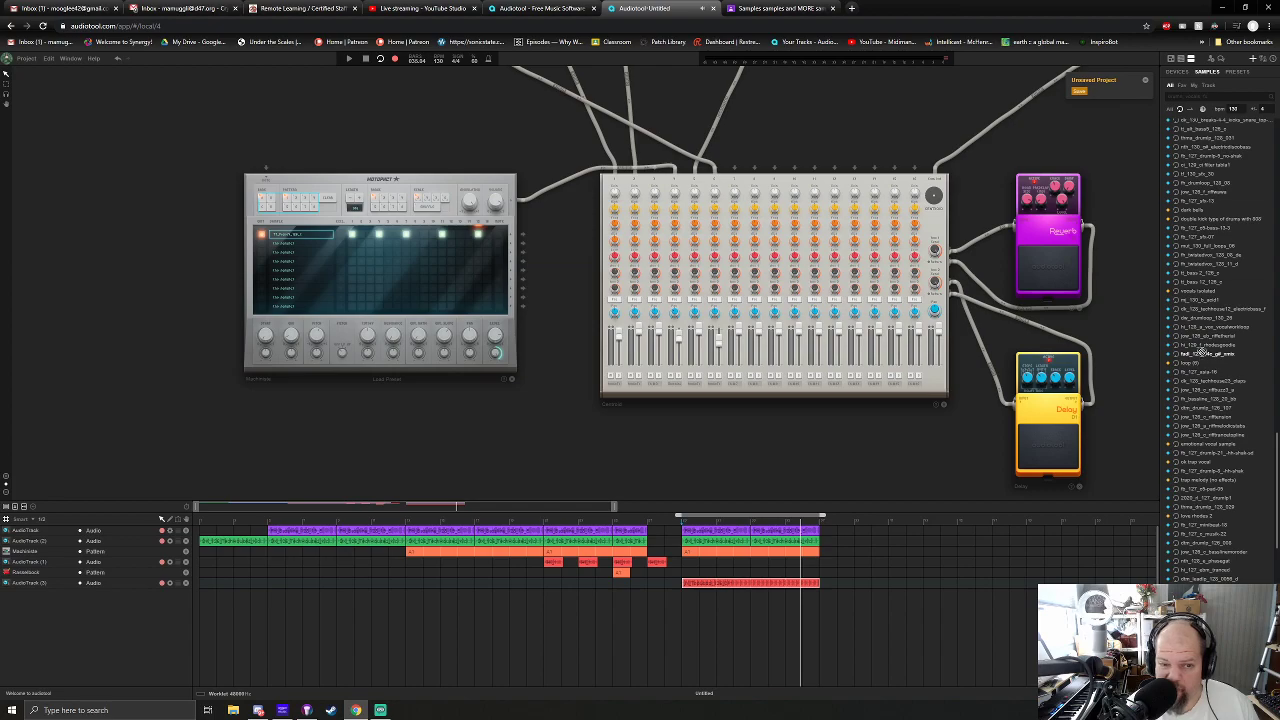
scroll(954, 240, down, 3)
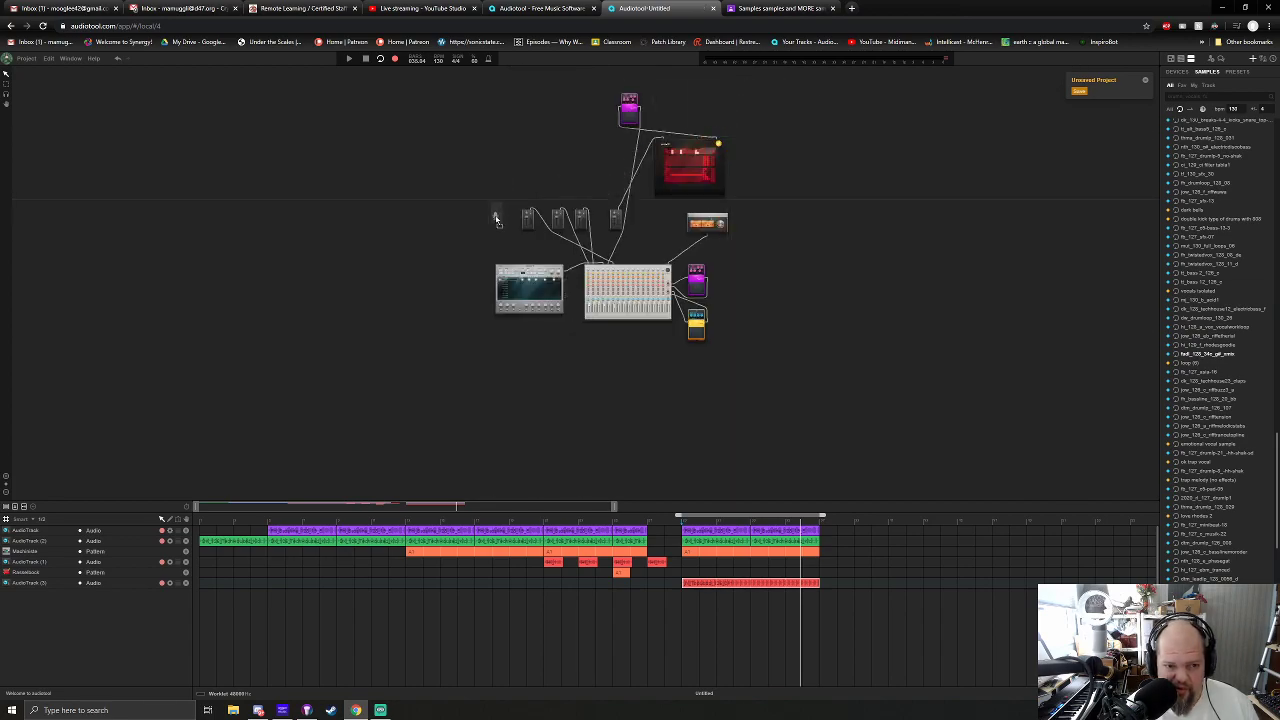
mouse_move(506, 251)
mouse_down()
mouse_move(602, 391)
mouse_move(510, 238)
mouse_up()
drag(688, 395, 643, 483)
drag(567, 248, 1006, 379)
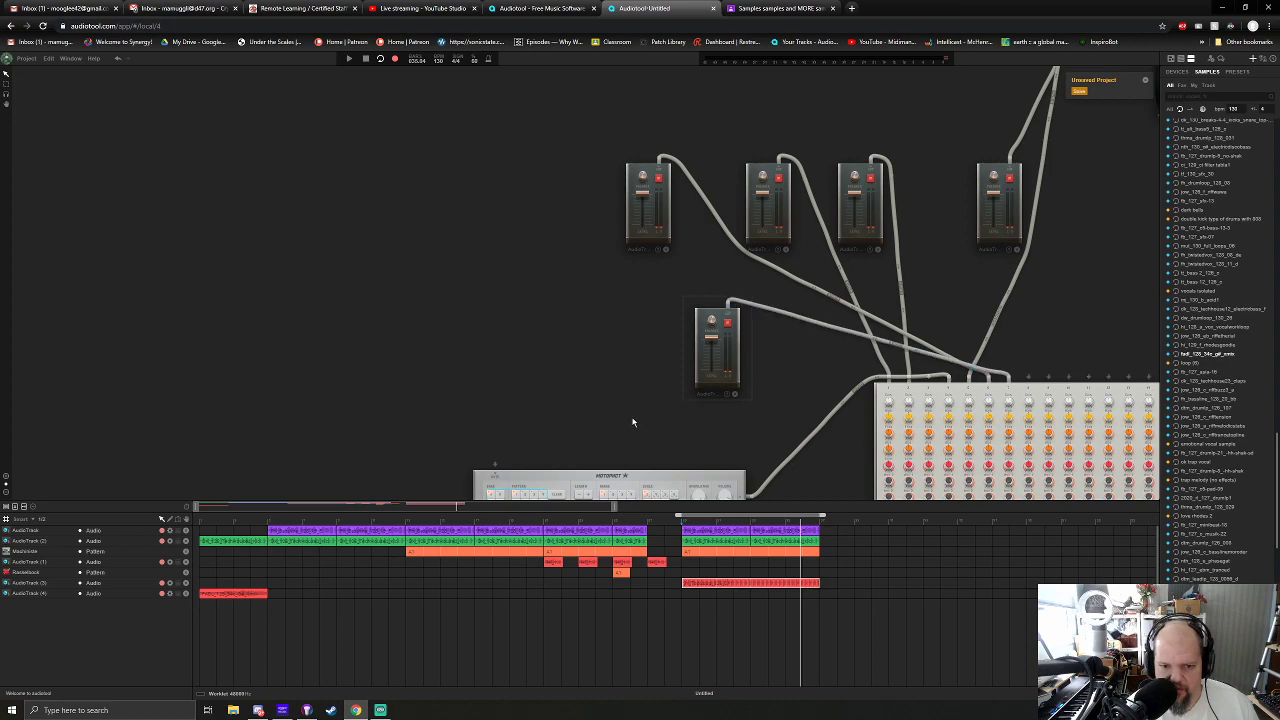
drag(596, 434, 579, 317)
Move the new sample's region to bar 29 and change its color to Pink.
drag(225, 600, 715, 598)
right_click(715, 598)
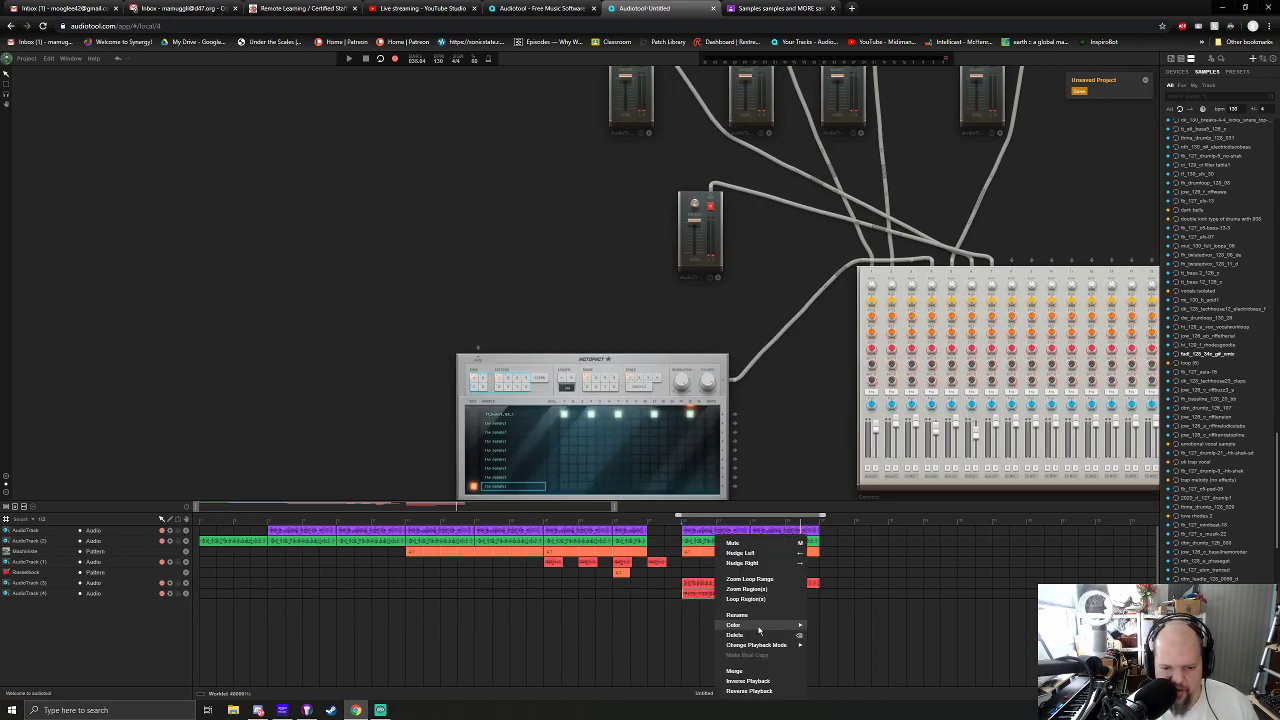
mouse_move(778, 625)
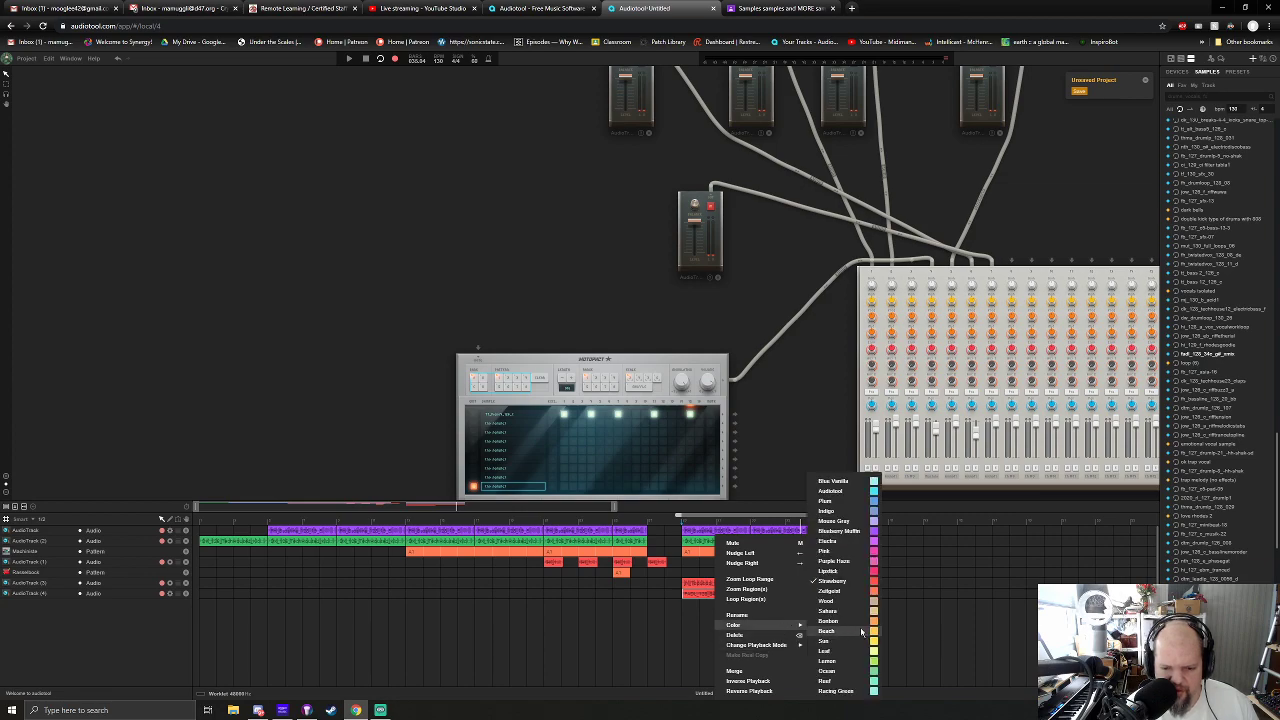
click(862, 551)
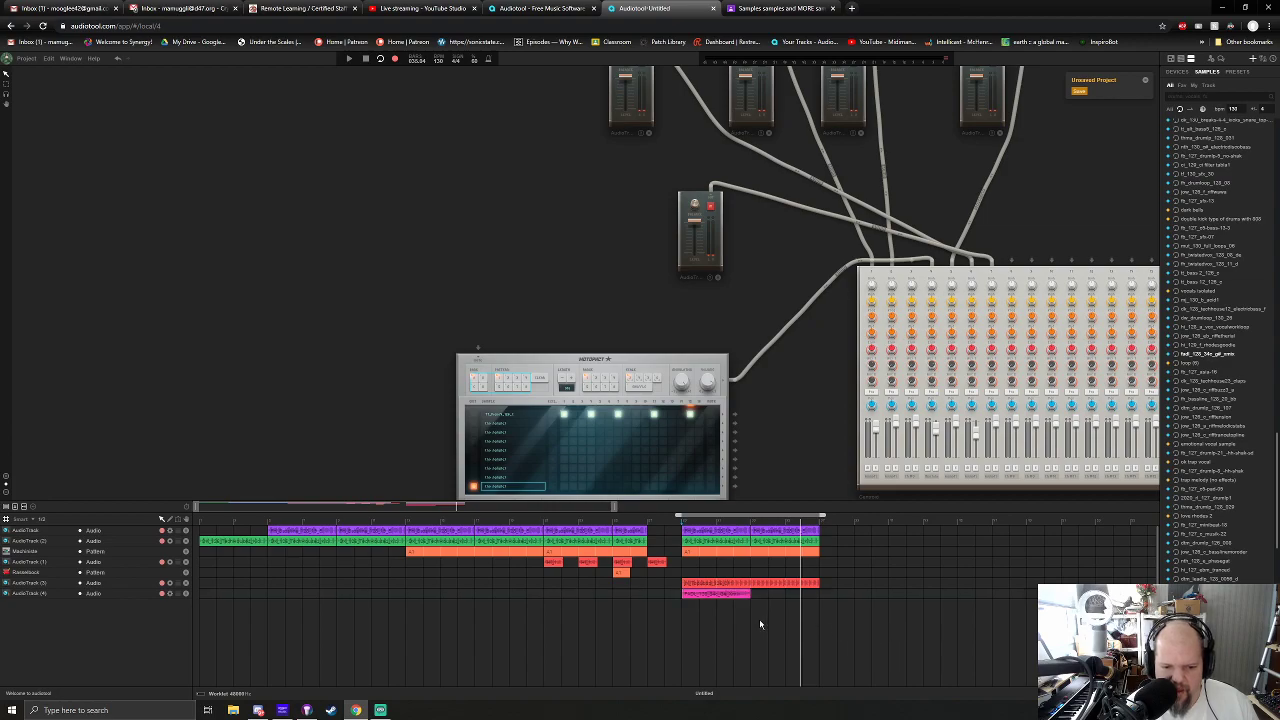
Extend the pink region to span bars 29–37, and play back the arrangement from bar 29 and from bar 21.
click(683, 525)
key(space)
drag(808, 466, 541, 356)
scroll(541, 356, up, 2)
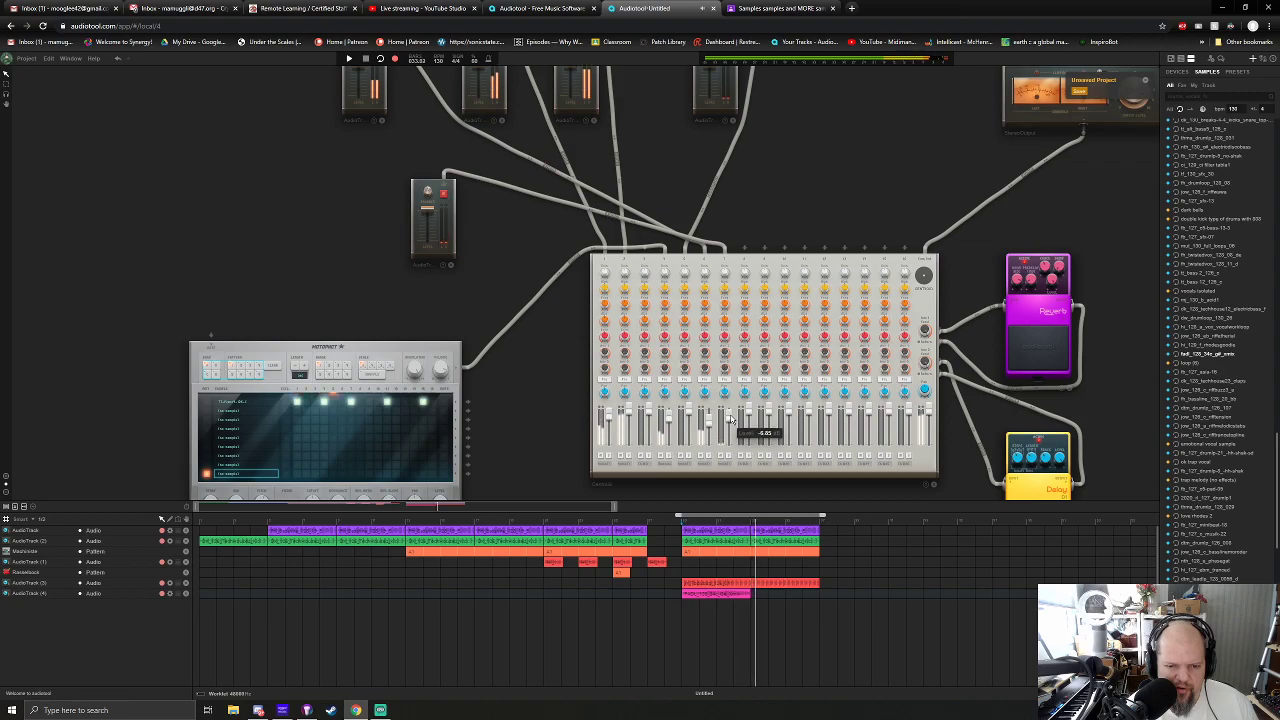
drag(751, 594, 818, 595)
click(548, 522)
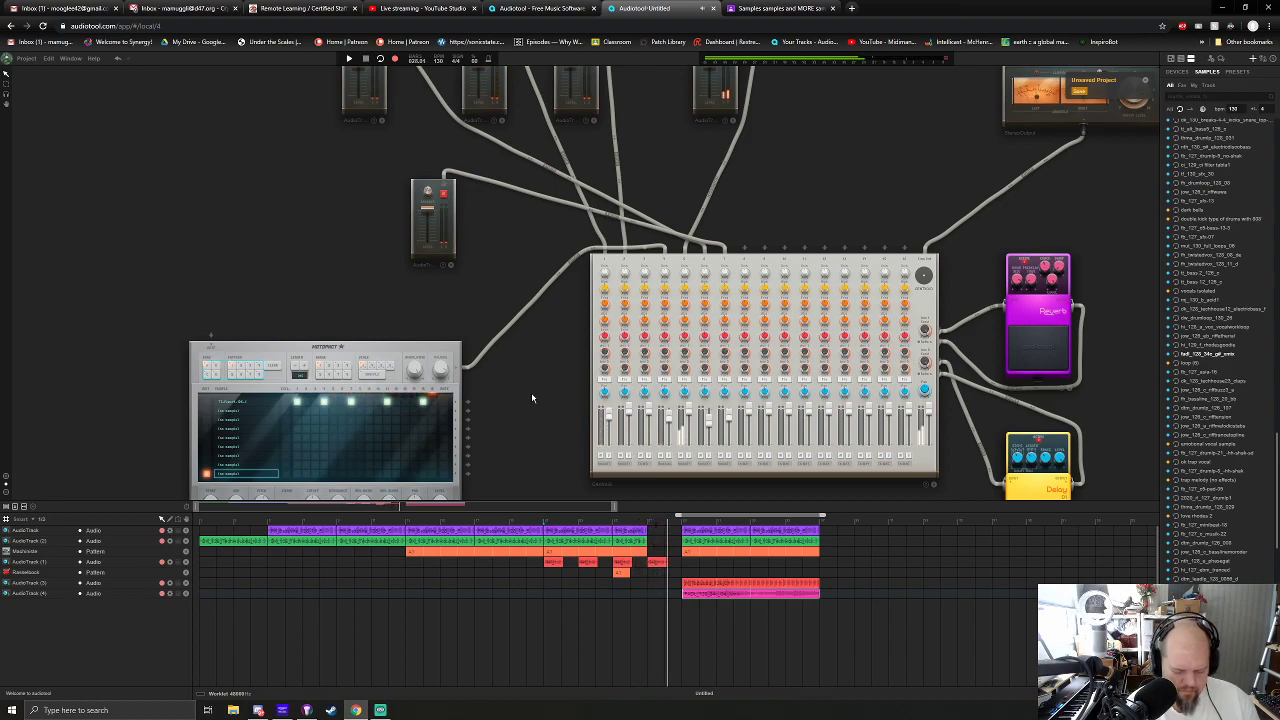
key(space)
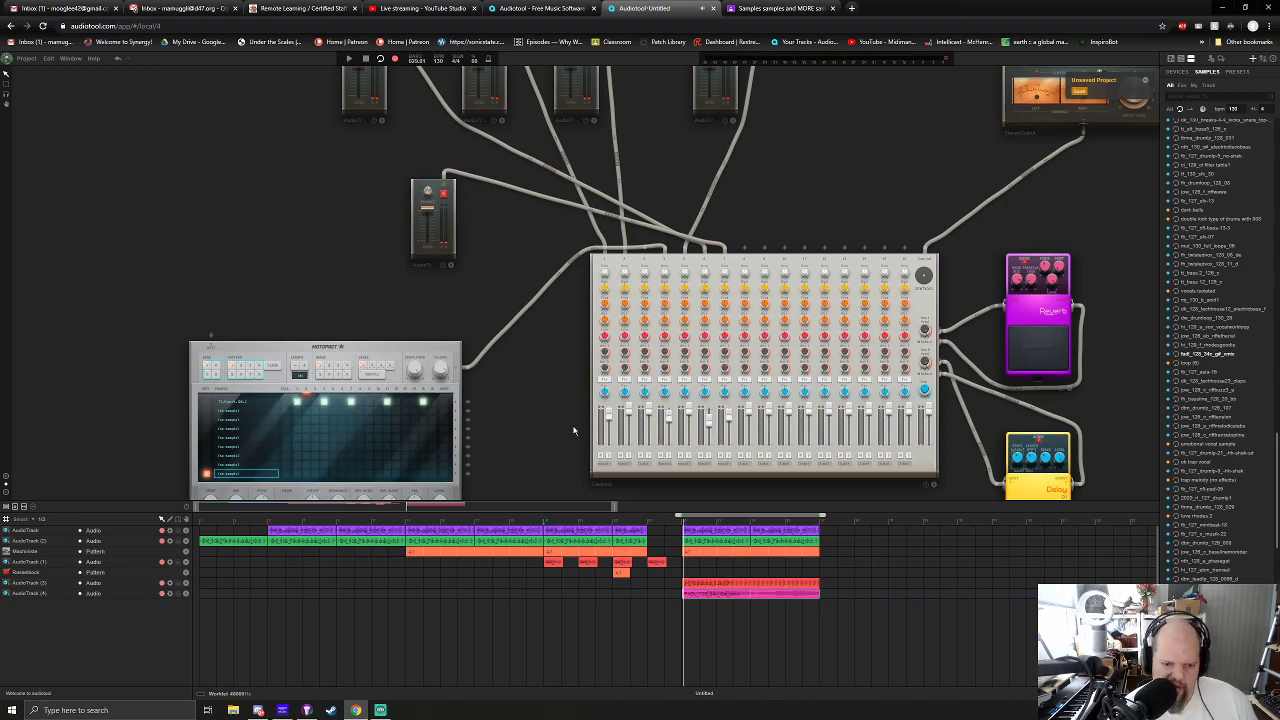
Duplicate all regions of bars 29–37 into bars 37–45.
drag(812, 592, 700, 531)
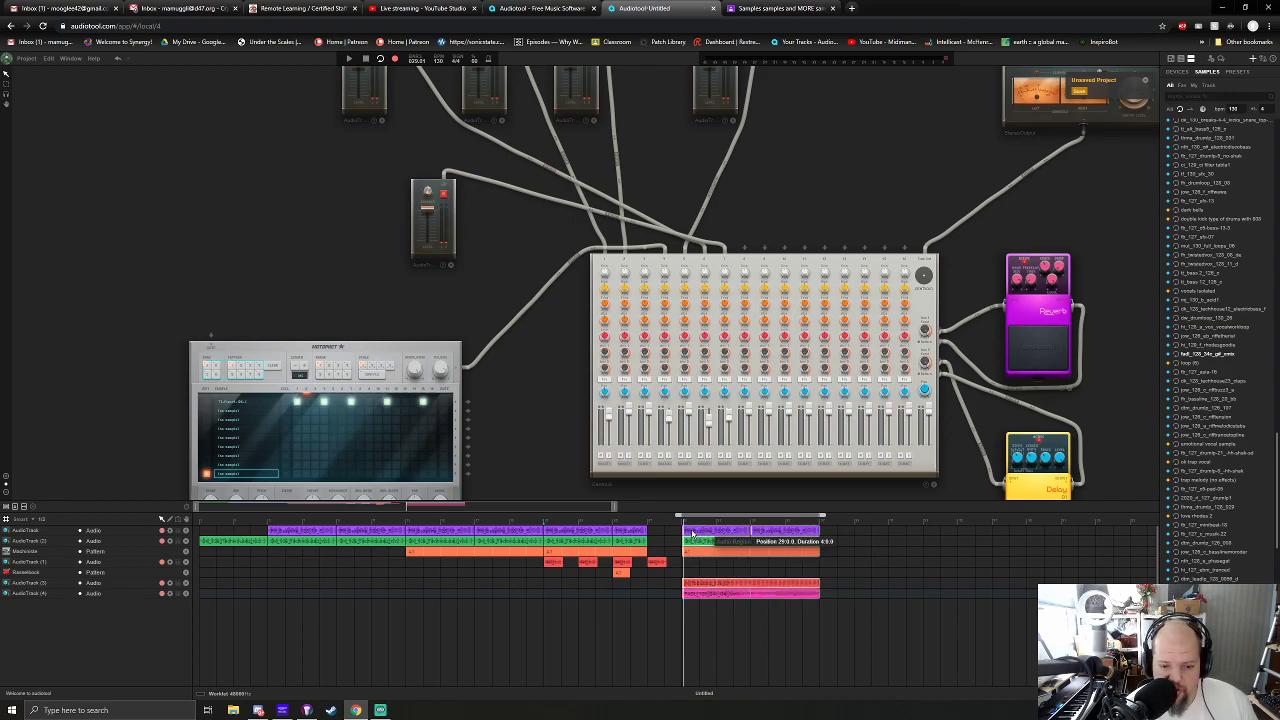
key(ctrl+d)
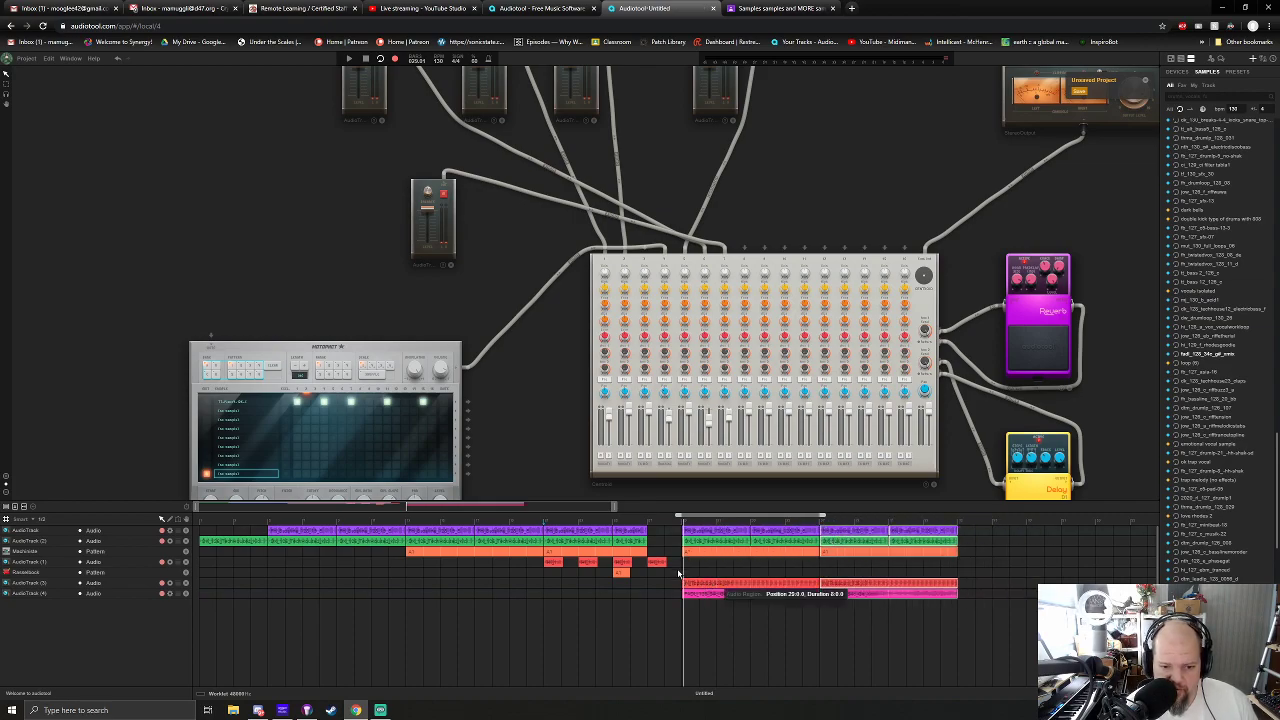
Copy the vocal regions and their effect patterns into the section from bar 37, and shorten that section's duplicated loops to end at bar 43.
click(649, 574)
drag(551, 574, 826, 567)
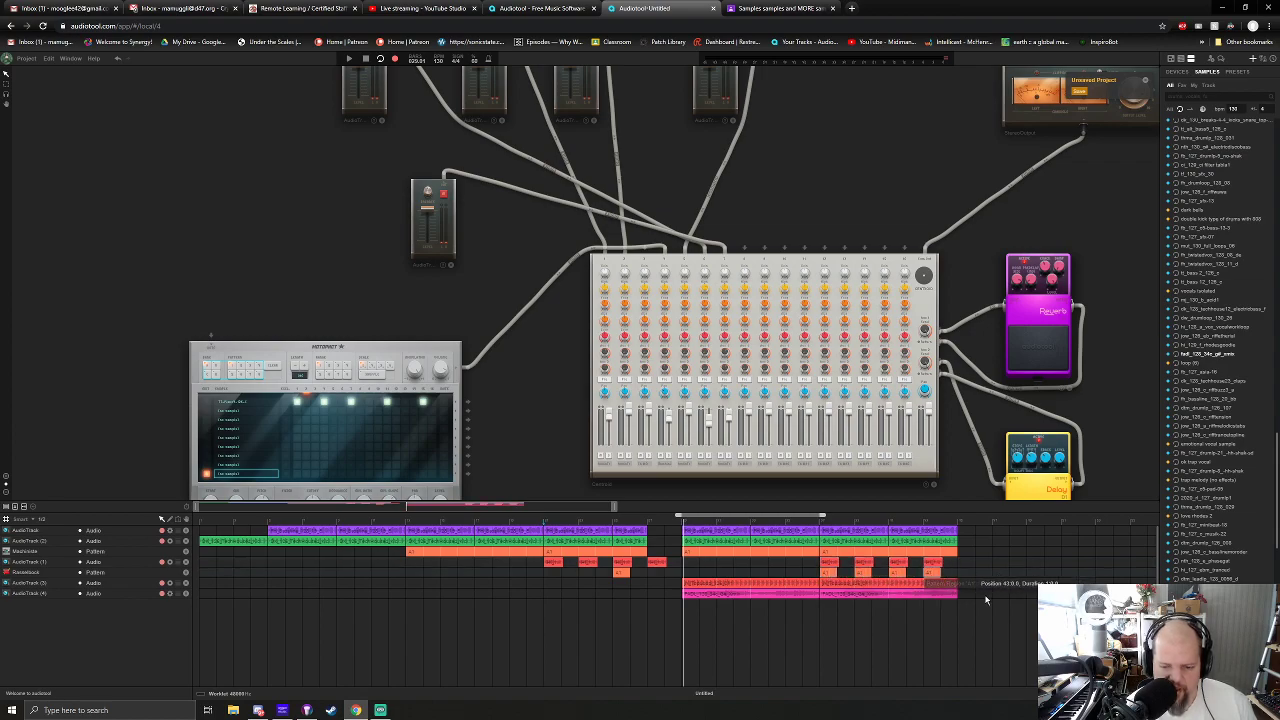
drag(975, 596, 922, 531)
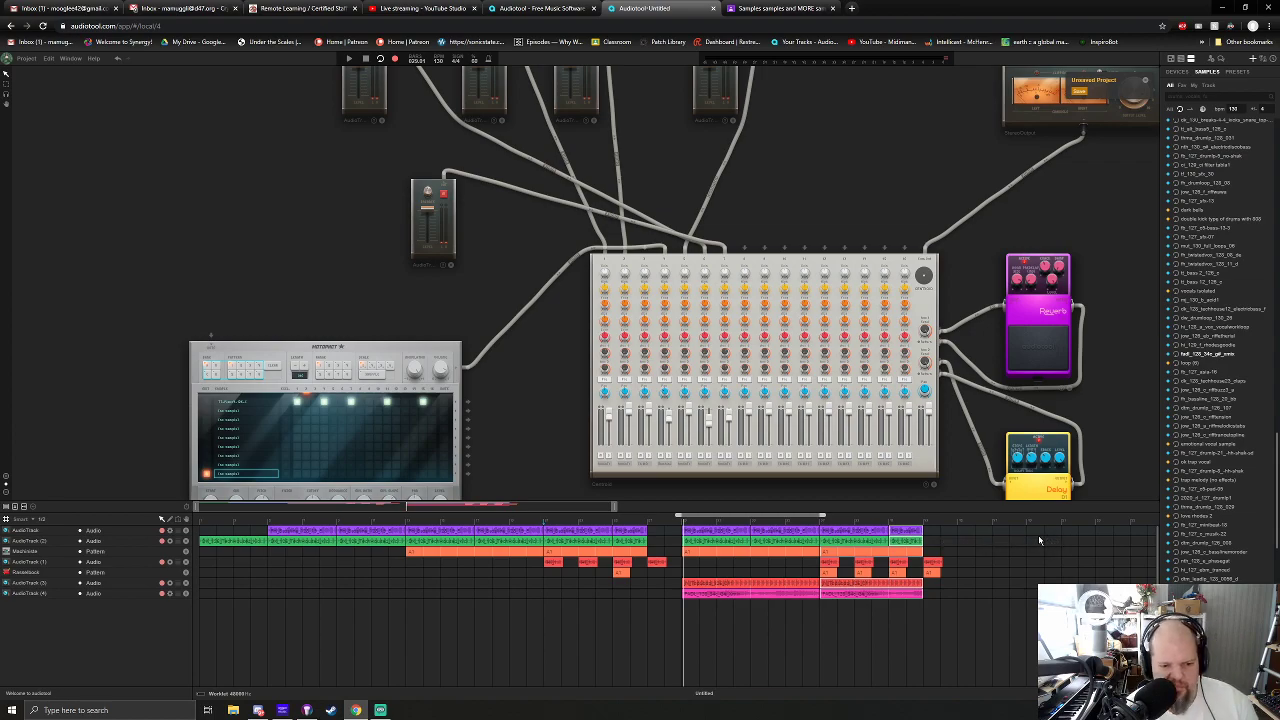
Play the arrangement from bar 13 with the timeline zoomed in and its area enlarged.
click(401, 531)
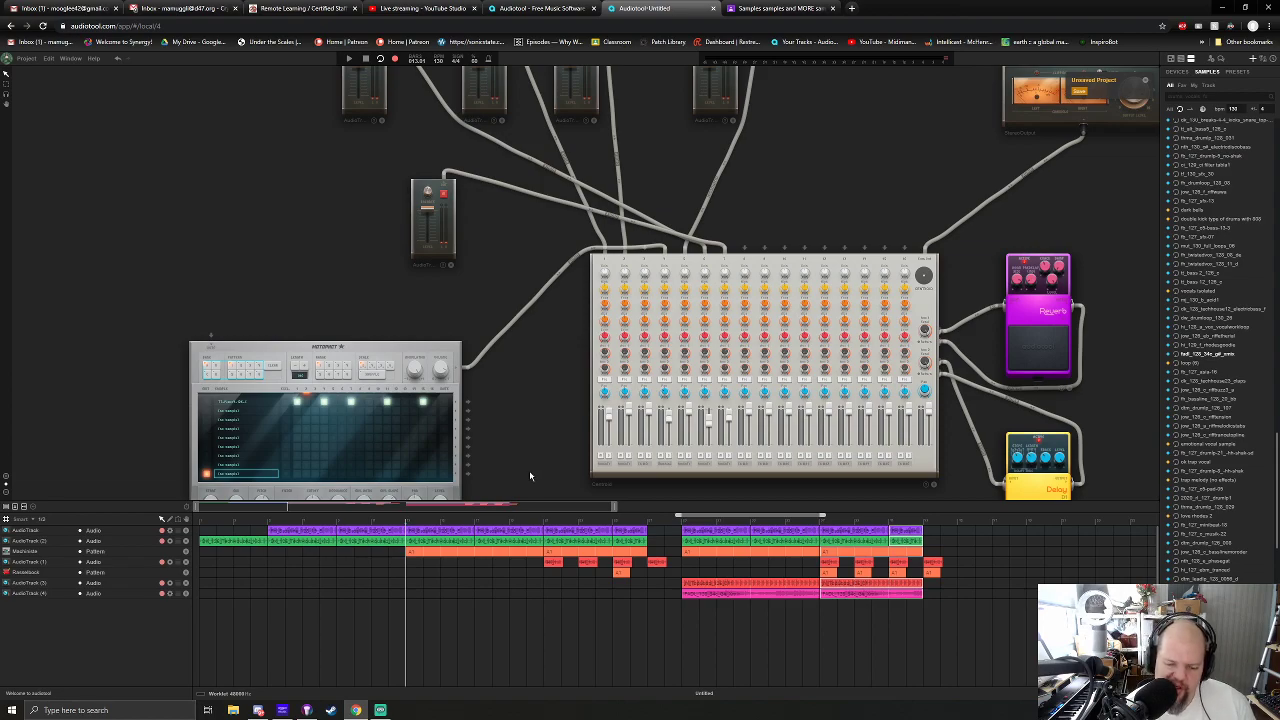
key(space)
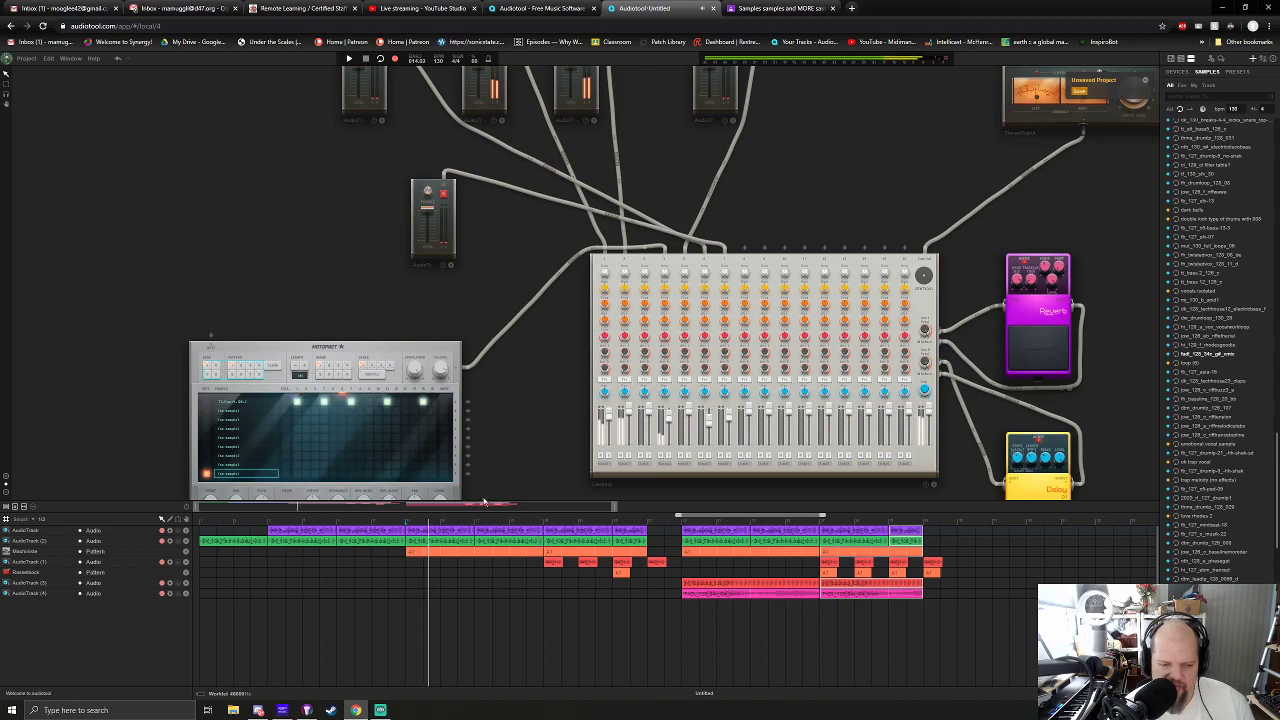
drag(337, 504, 350, 508)
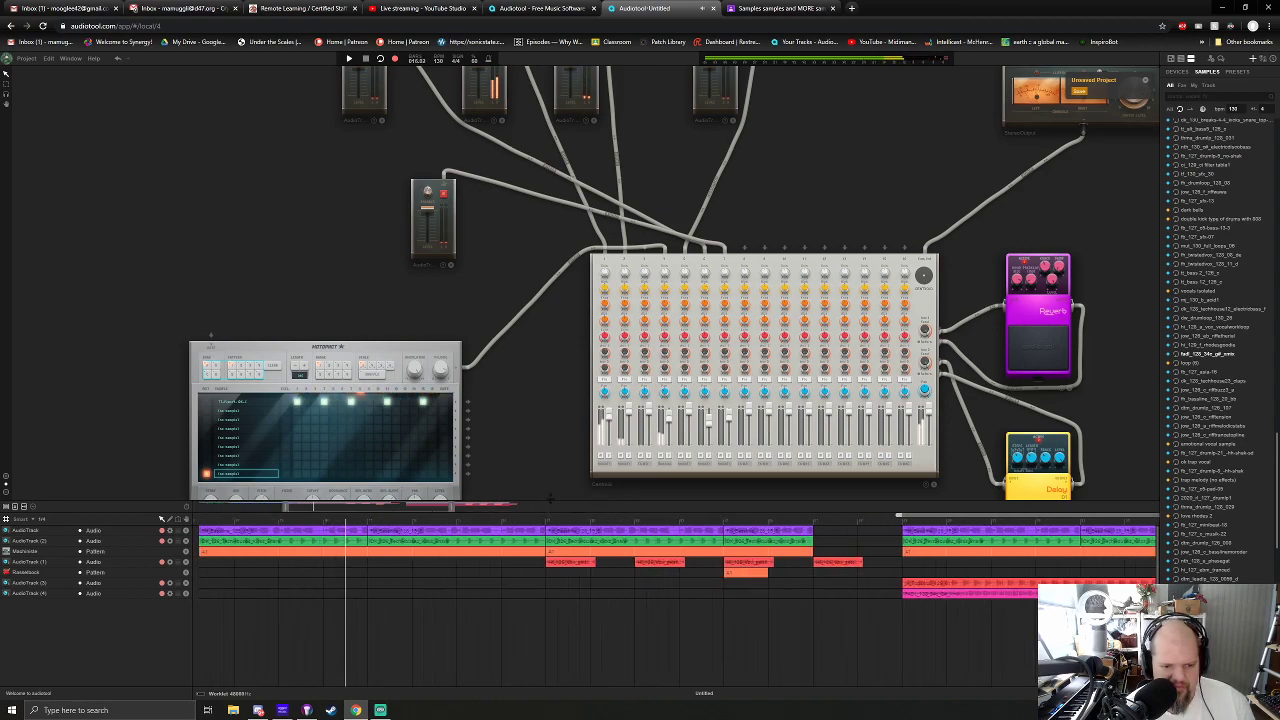
drag(550, 496, 572, 403)
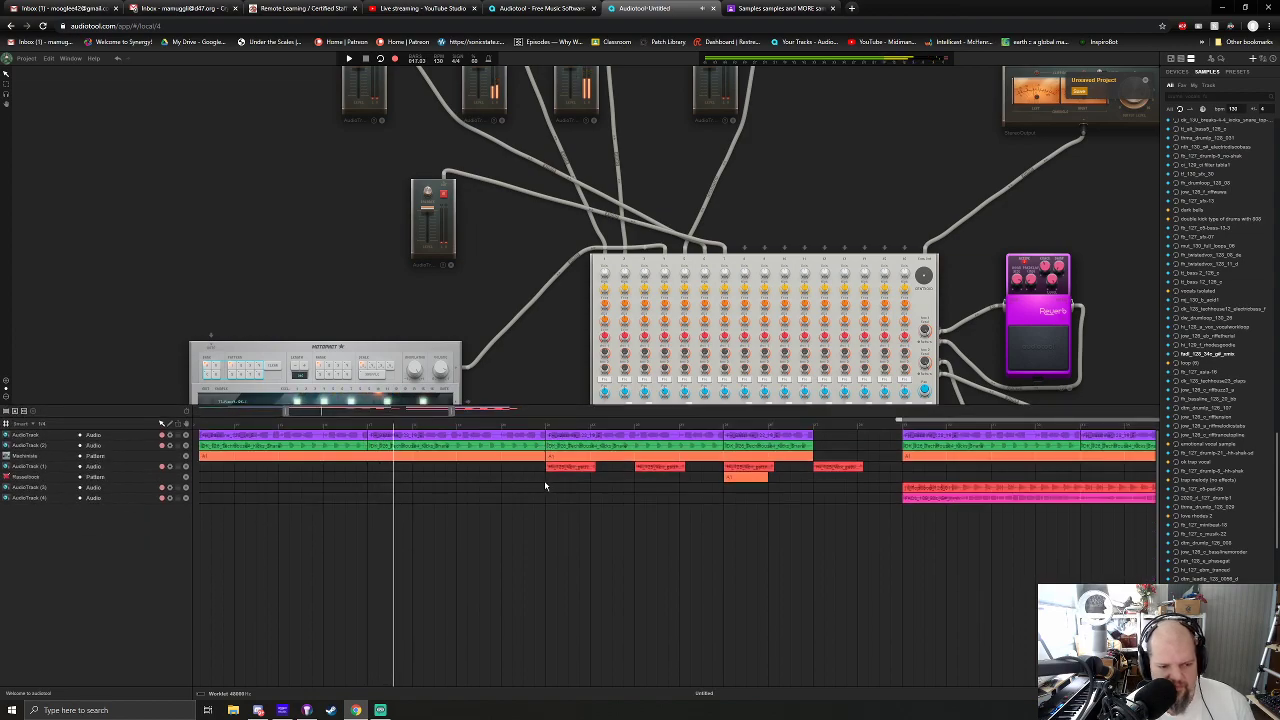
Shorten the purple and green loops before the bar 21 vocal section to end at about bar 20, and play back the transition.
drag(530, 473, 518, 470)
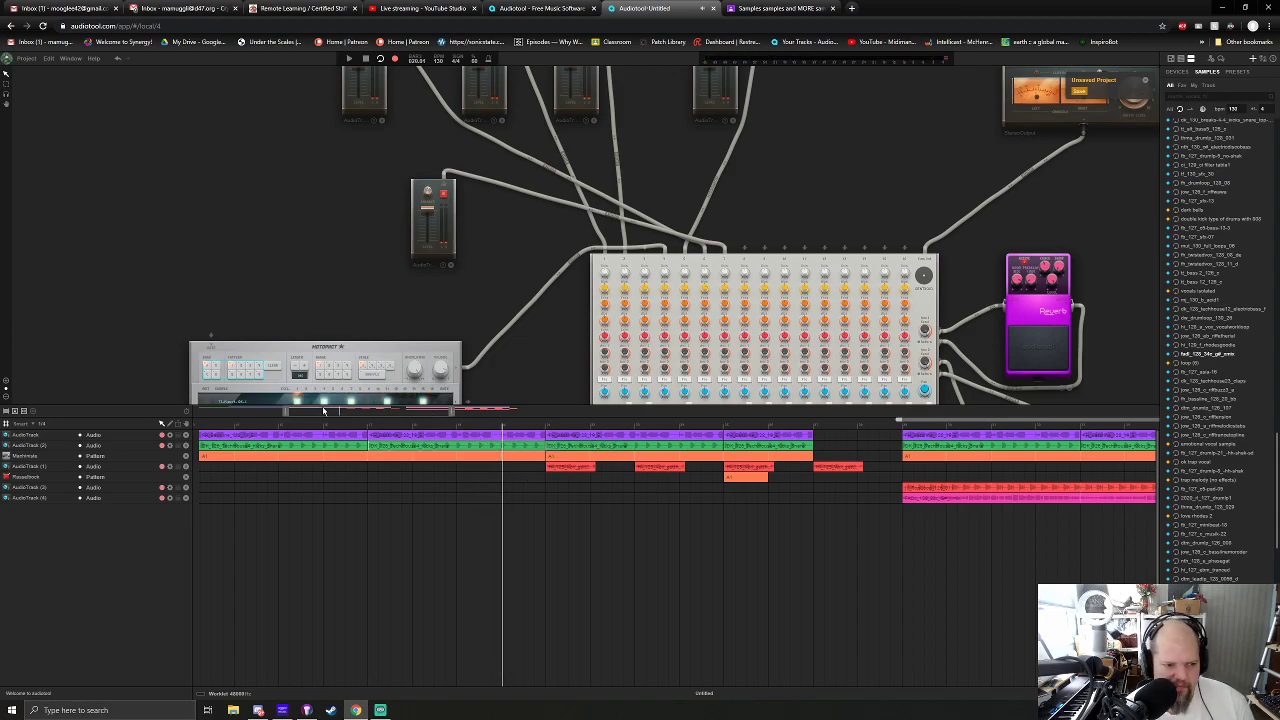
scroll(340, 414, up, 3)
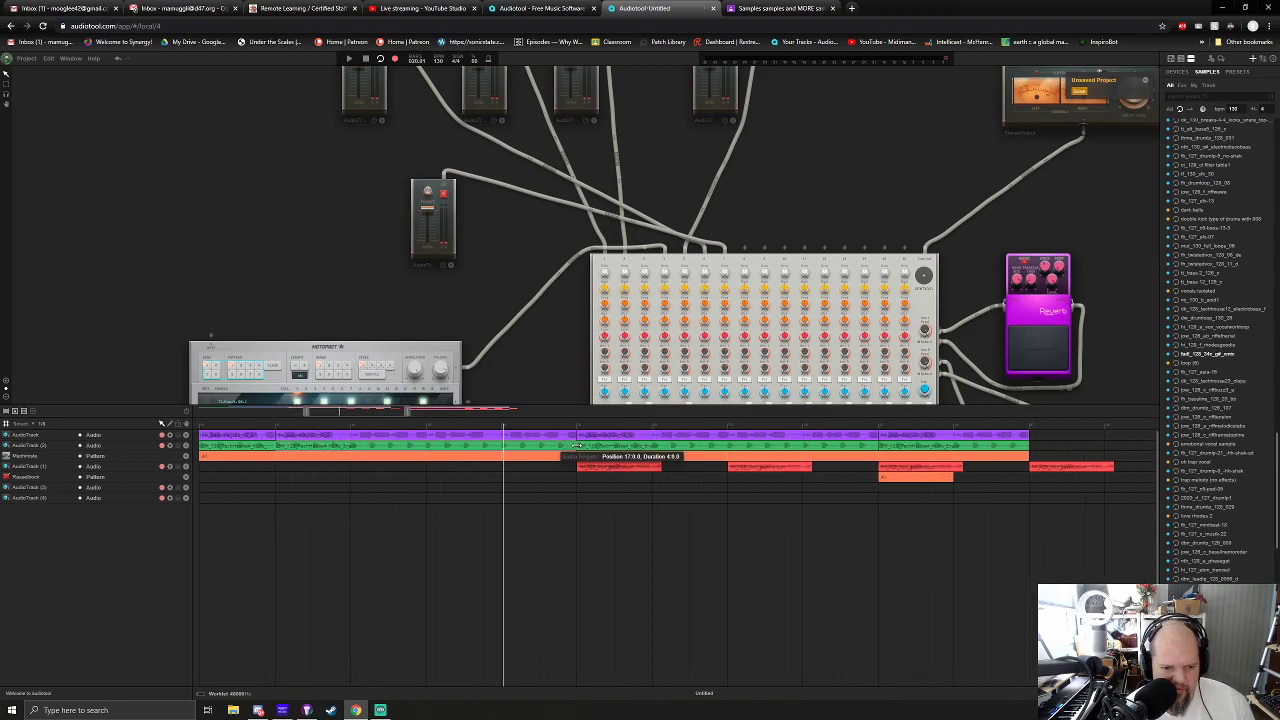
drag(568, 444, 510, 445)
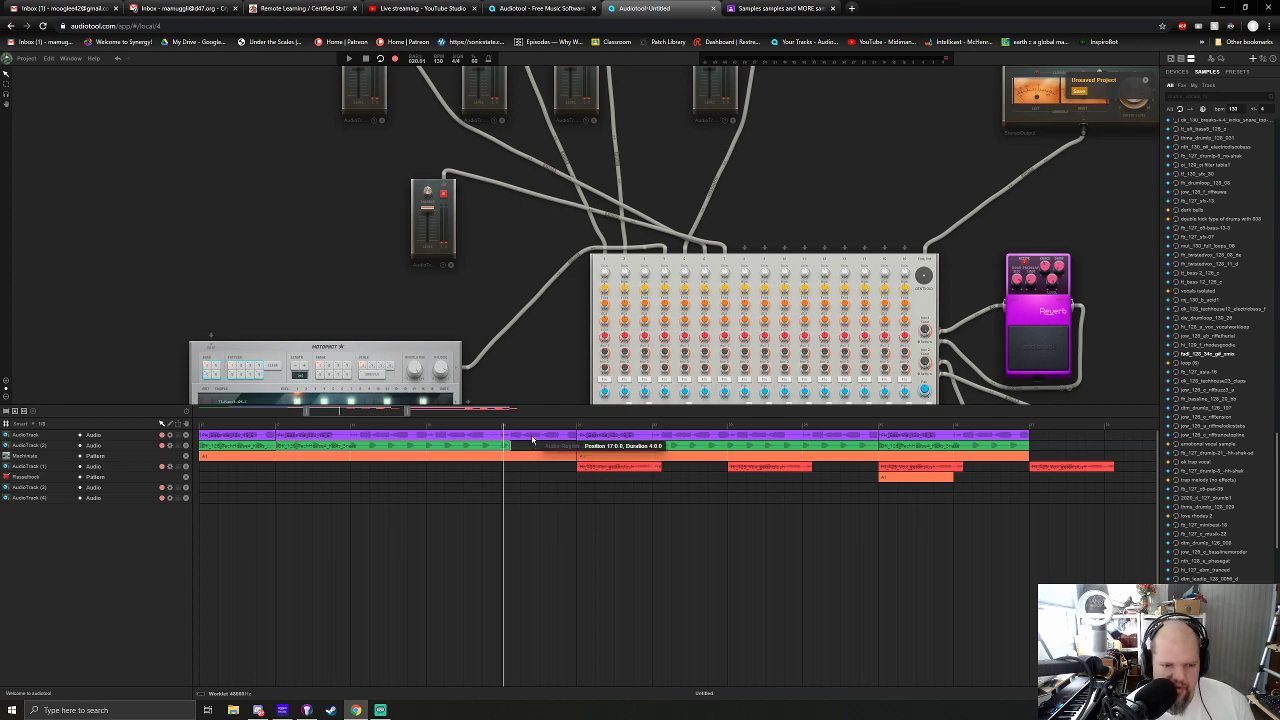
drag(577, 436, 504, 433)
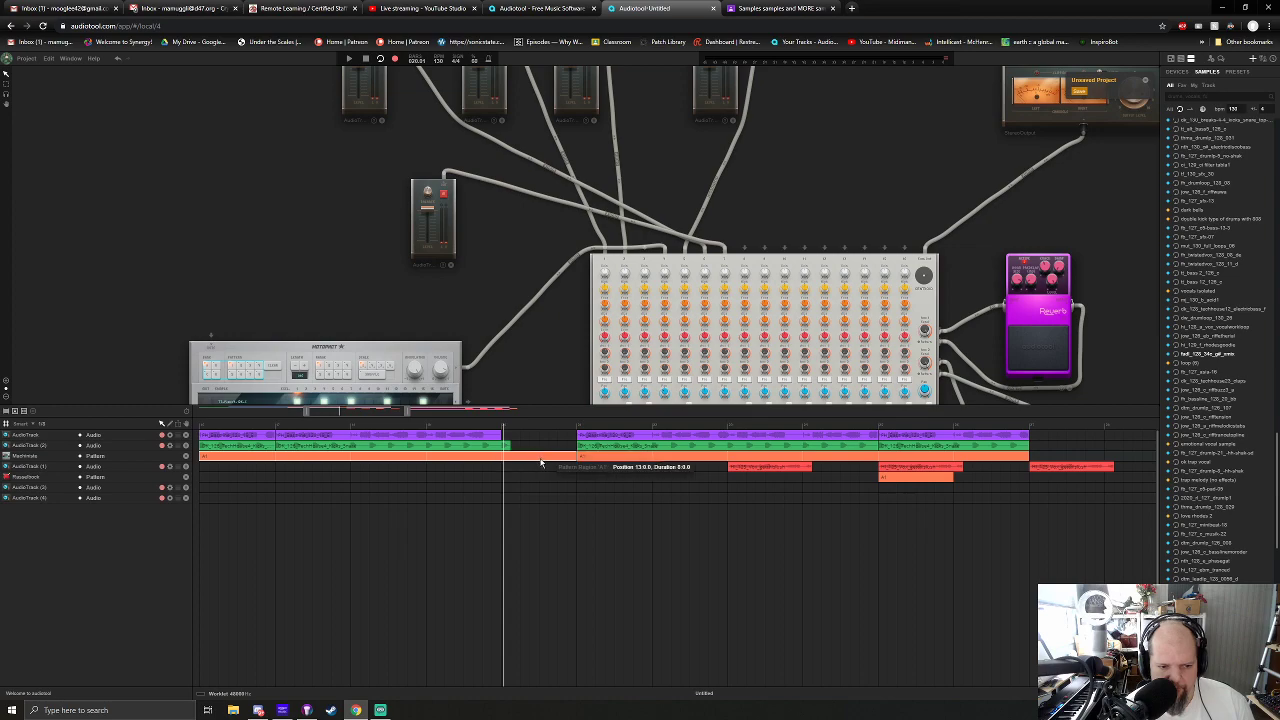
key(space)
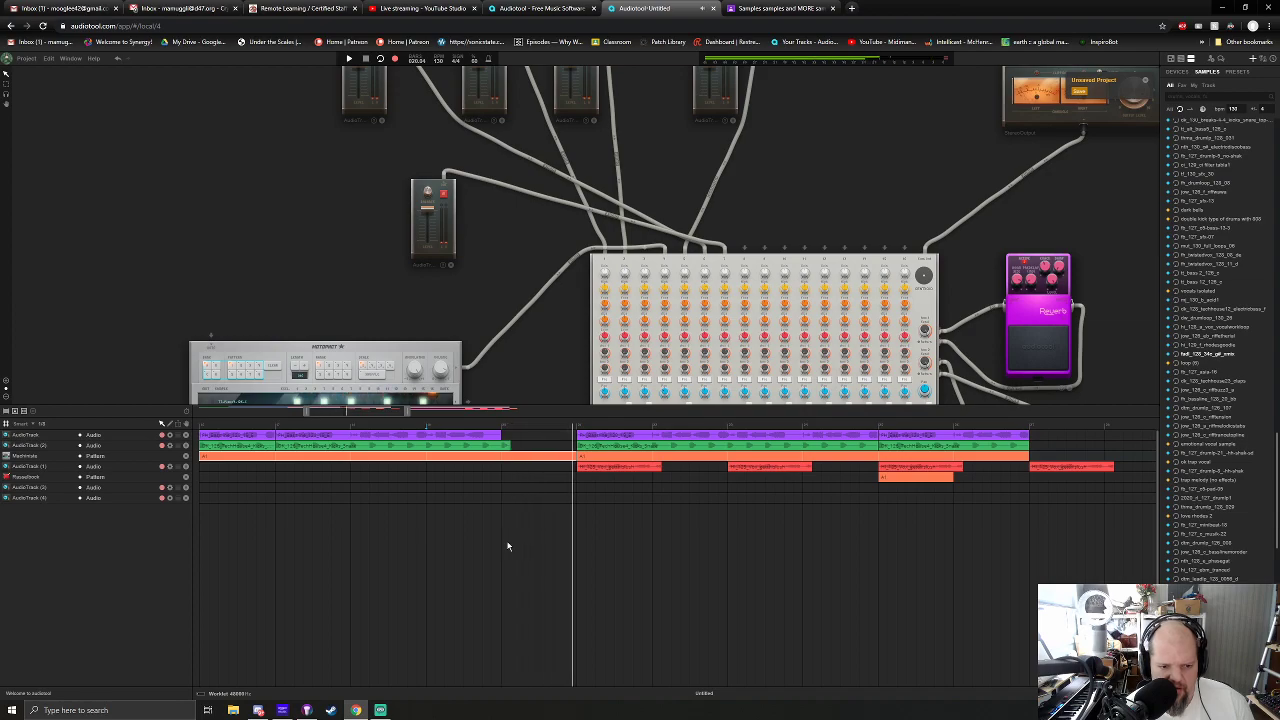
Shorten the orange pattern region starting at bar 13 to end about halfway through bar 20, and play back the arrangement.
drag(660, 466, 533, 457)
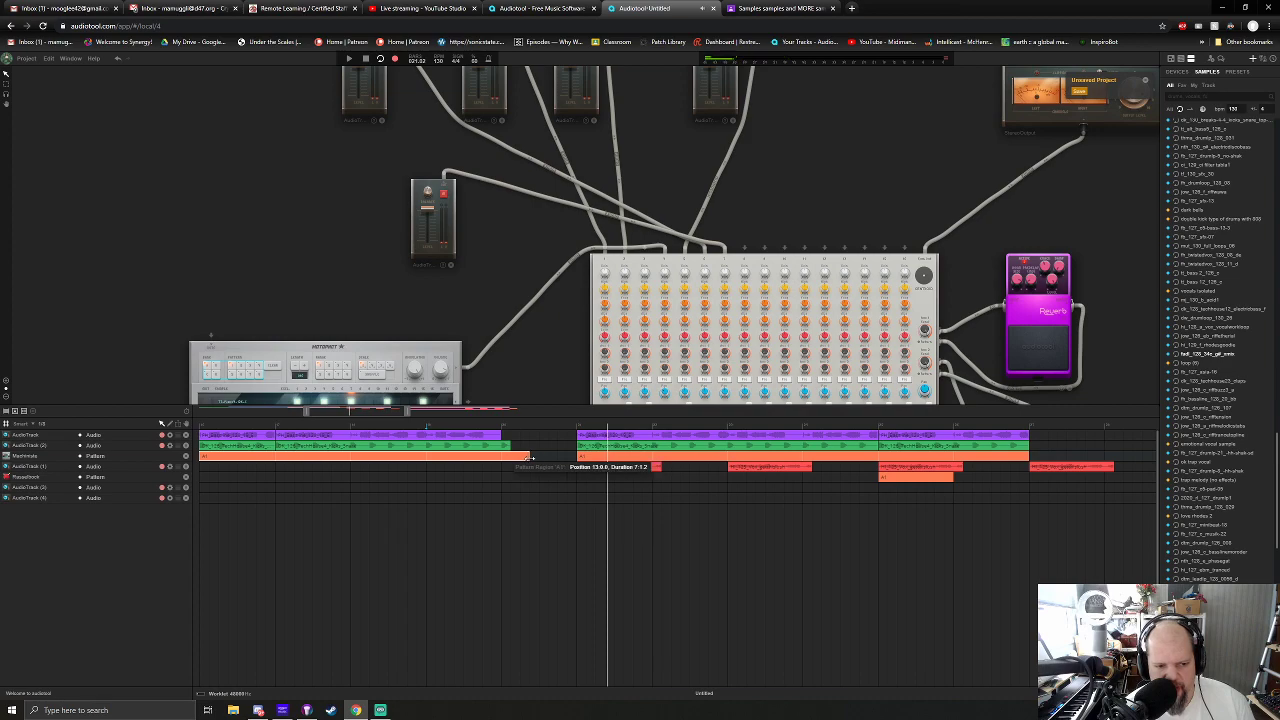
click(424, 428)
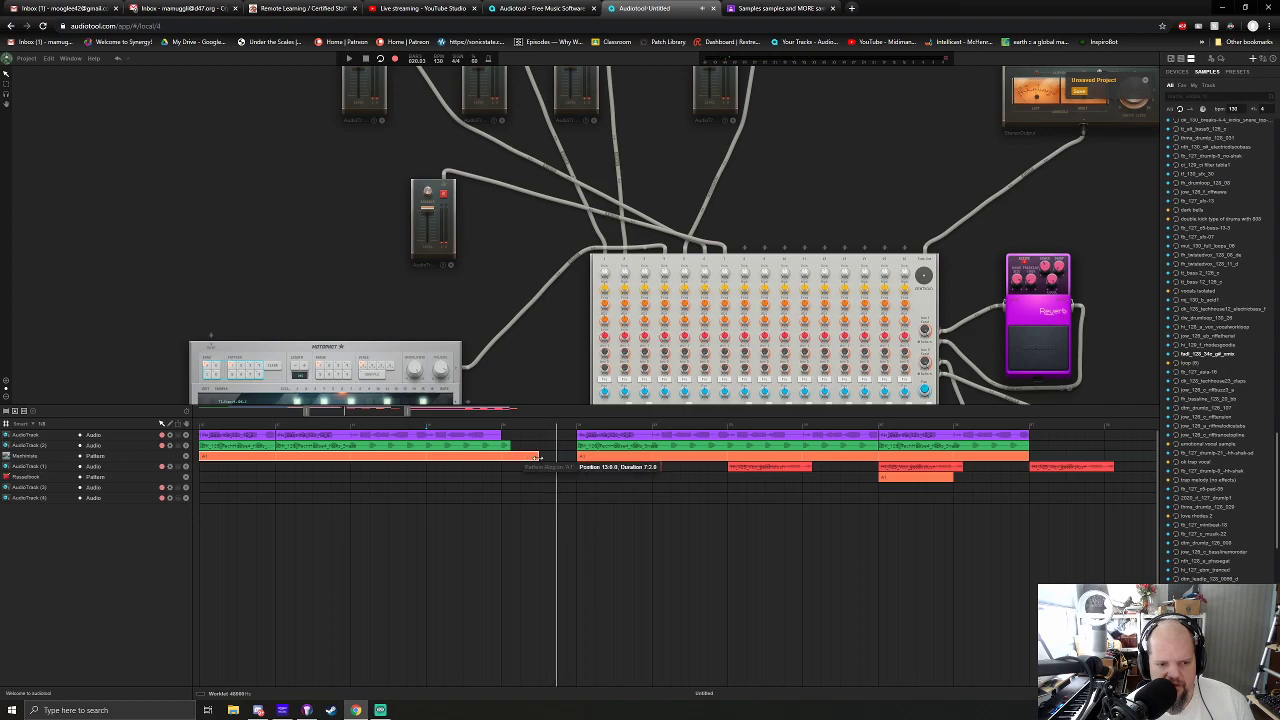
click(426, 428)
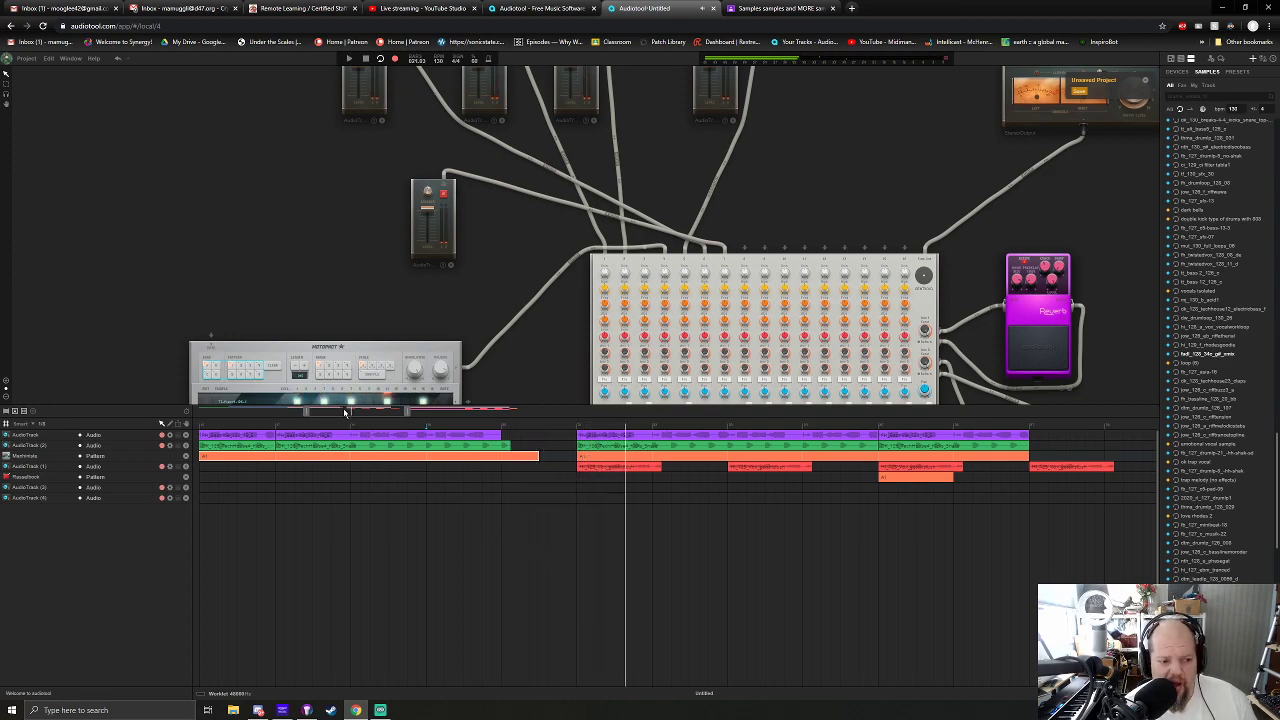
drag(345, 412, 349, 412)
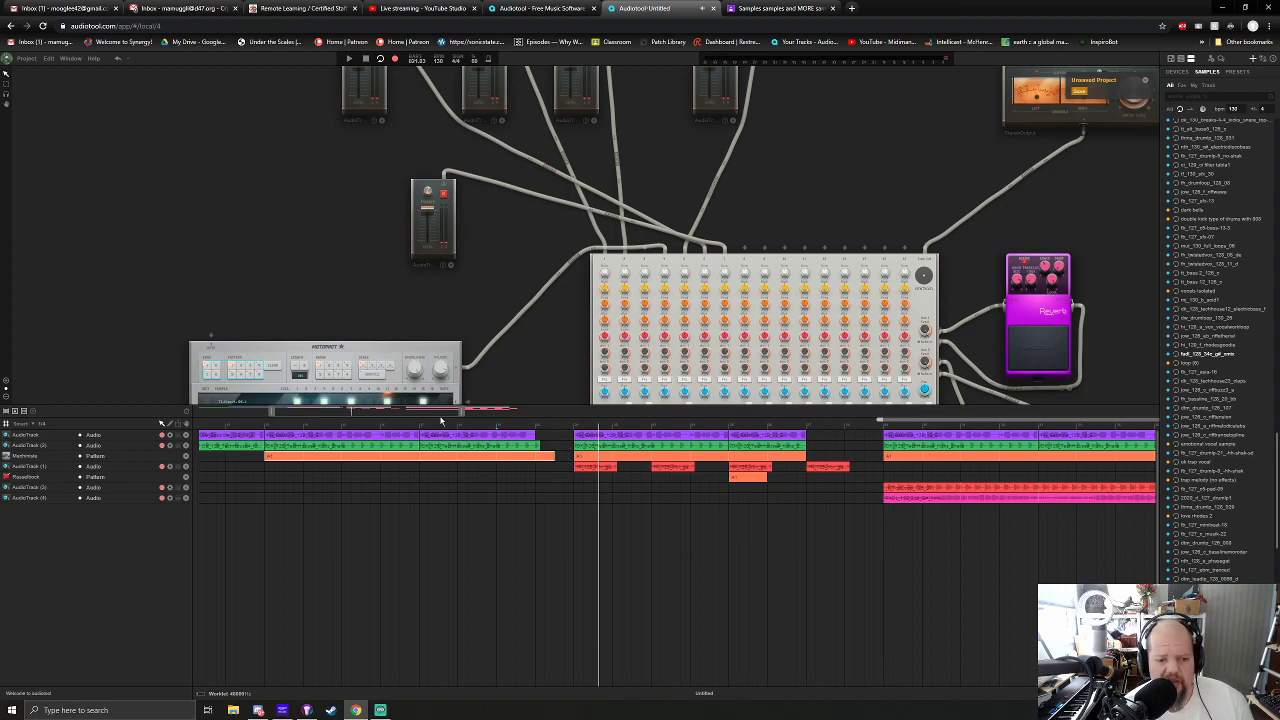
drag(420, 416, 423, 416)
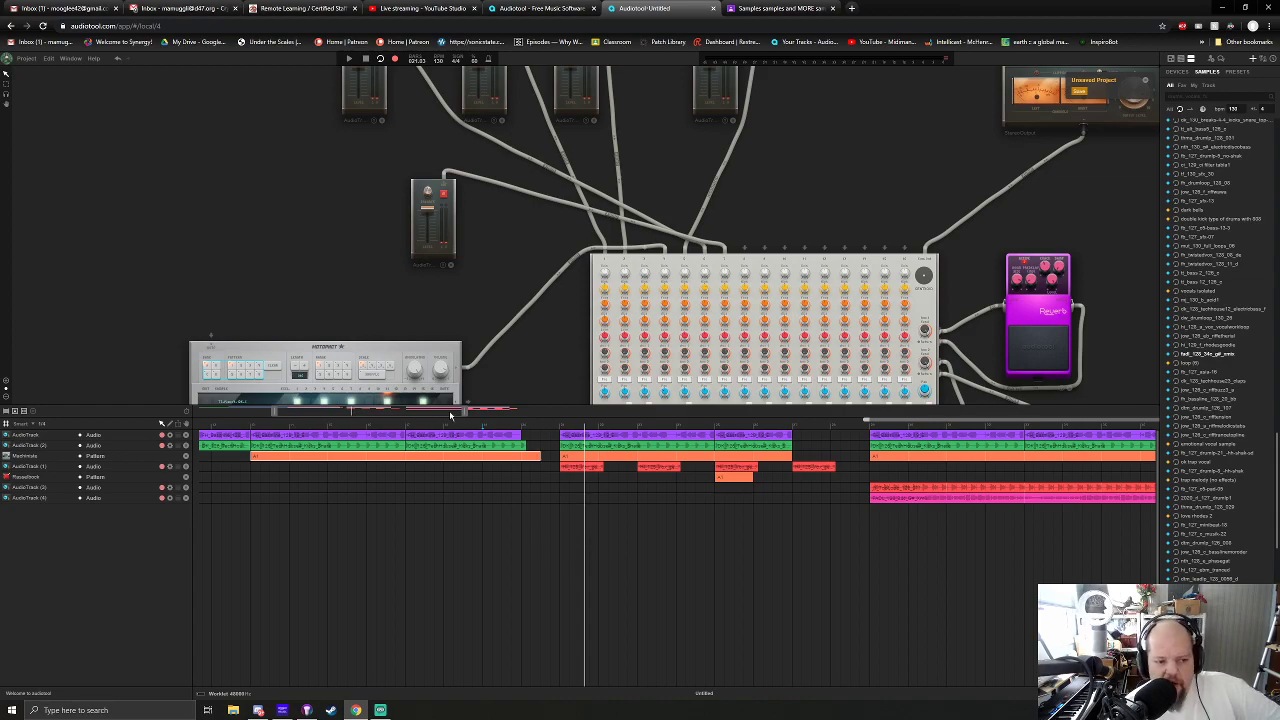
mouse_move(465, 414)
mouse_down()
mouse_move(578, 416)
mouse_move(416, 412)
mouse_move(490, 414)
mouse_move(452, 418)
mouse_up()
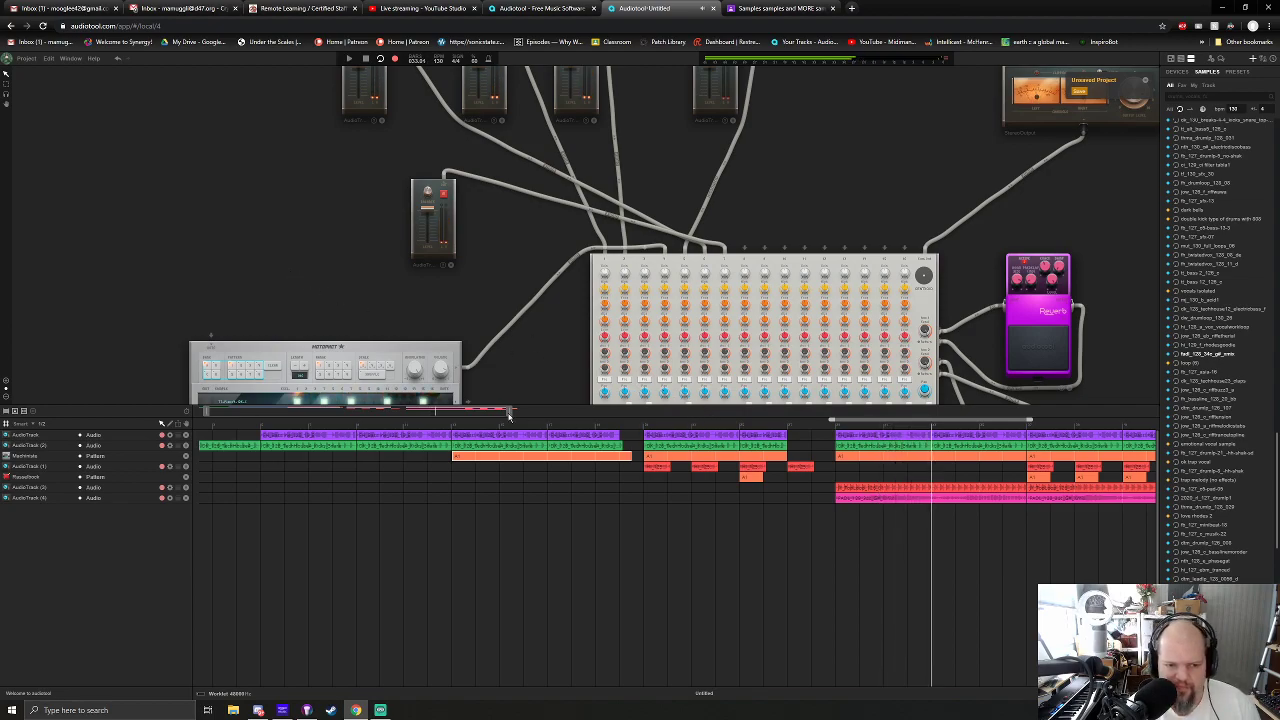
Open the waveform of the pink region at bars 29–37, return playback to bar 29, and bring the mixer faders into view.
scroll(476, 413, right, 5)
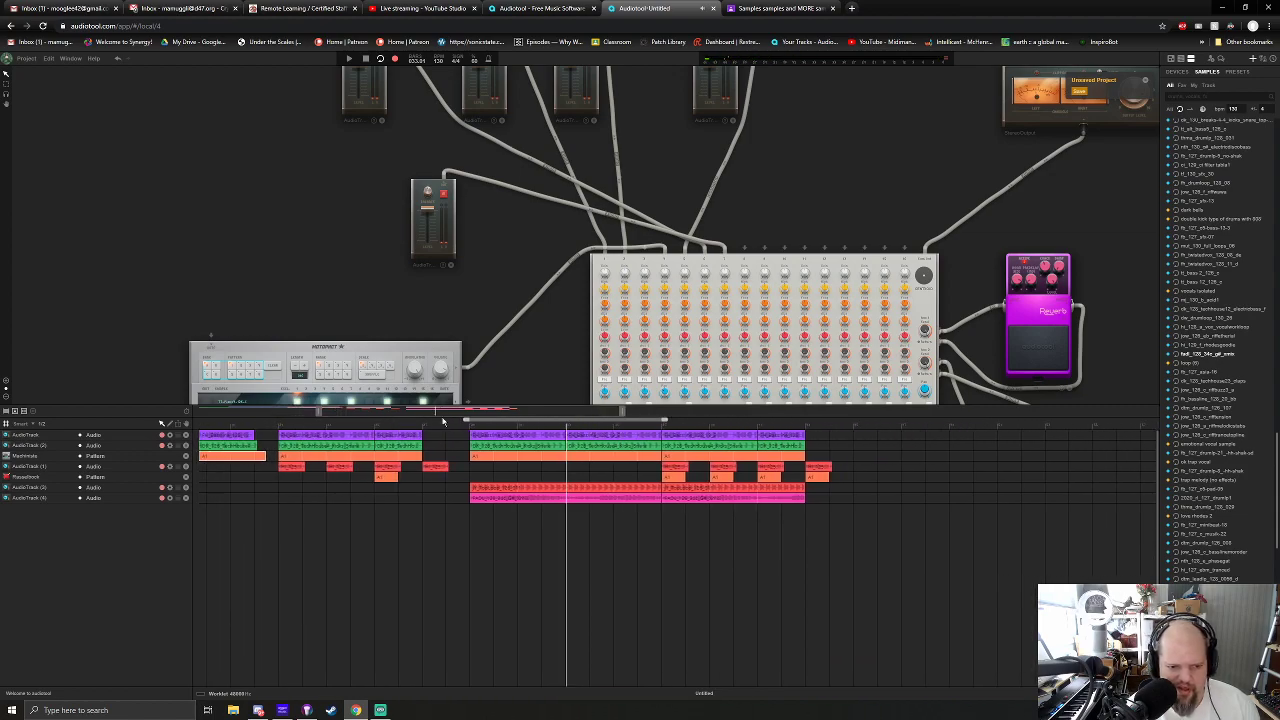
scroll(443, 421, up, 2)
click(545, 500)
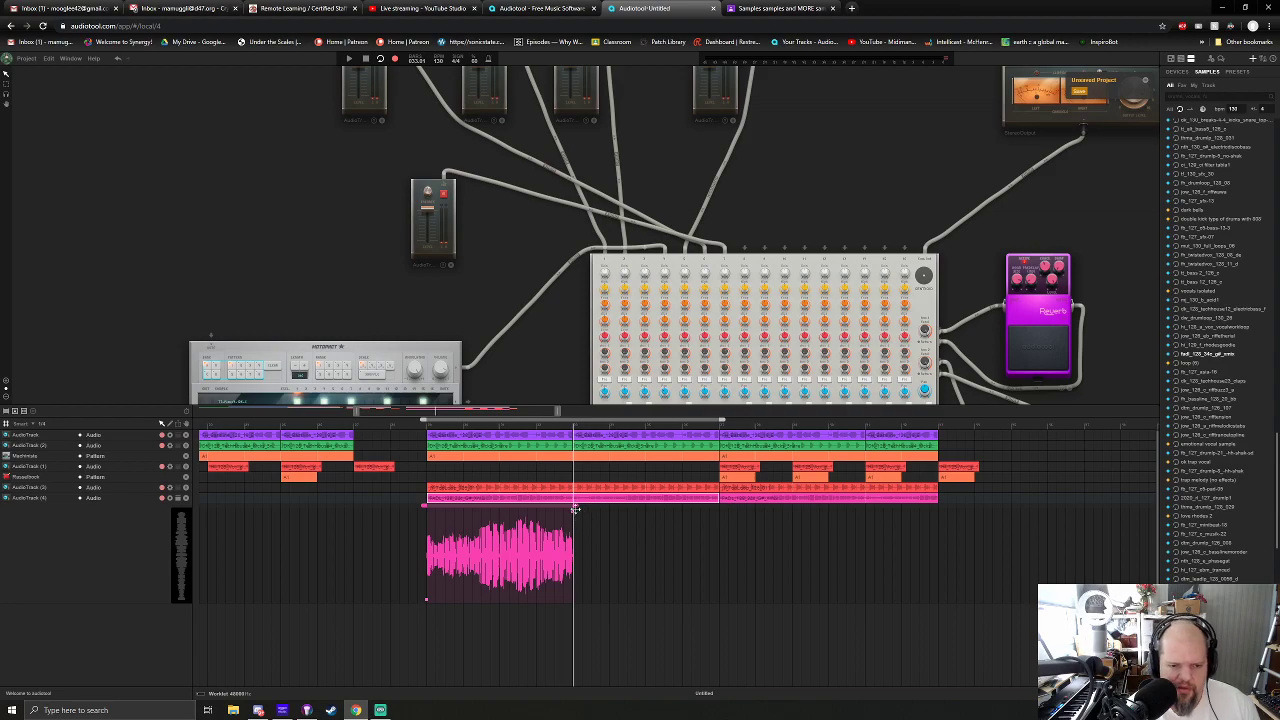
click(487, 418)
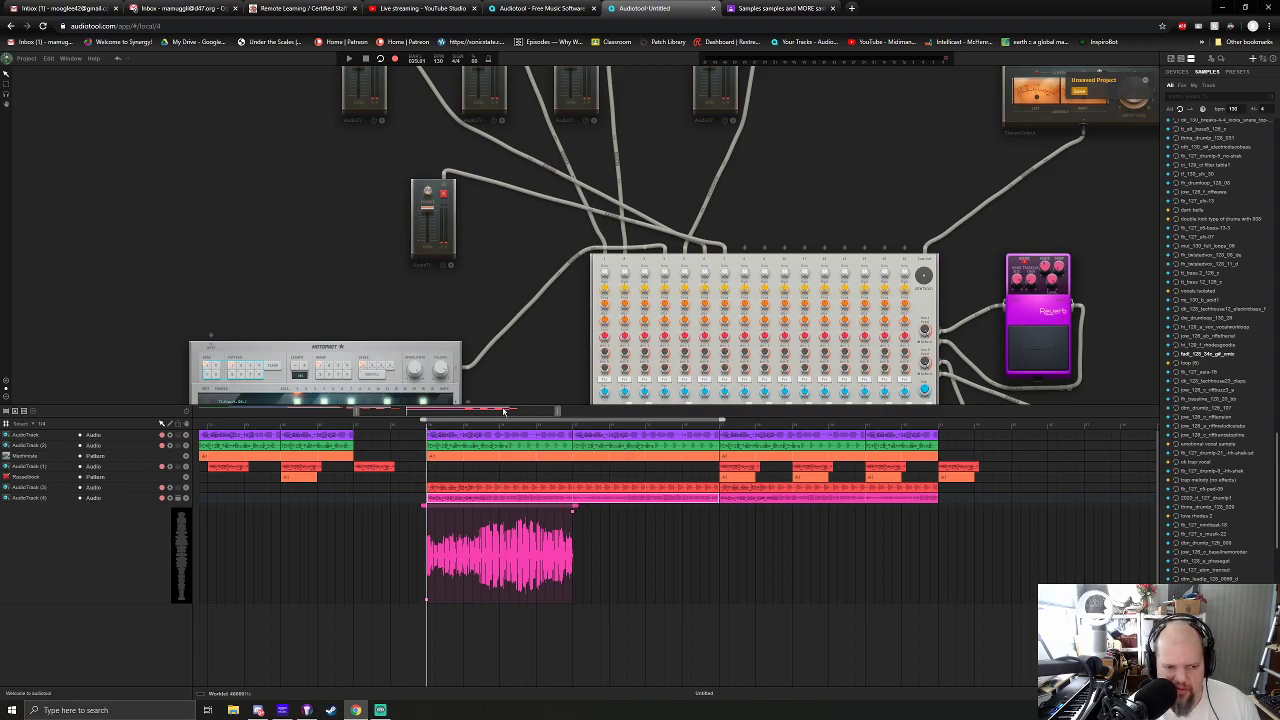
drag(520, 375, 723, 290)
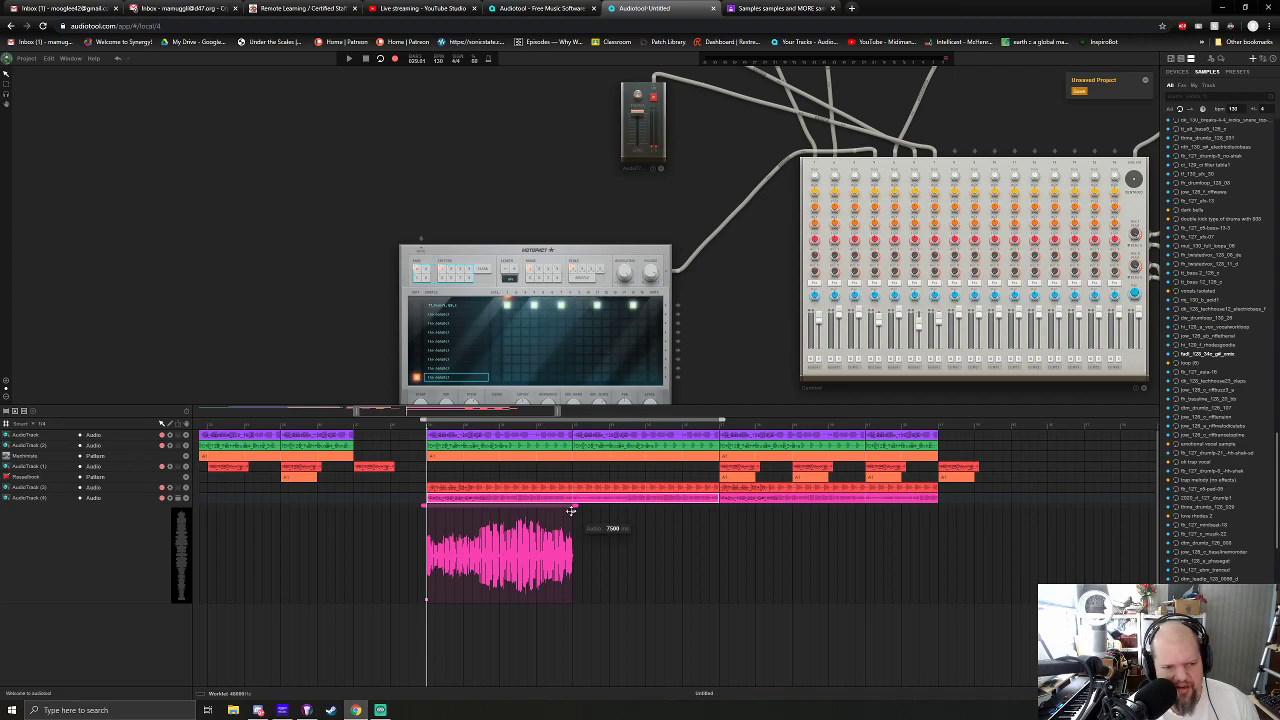
Adjust the end marker of the pink region's waveform to 6349 ms while playing the section from bar 29.
key(space)
drag(570, 510, 563, 516)
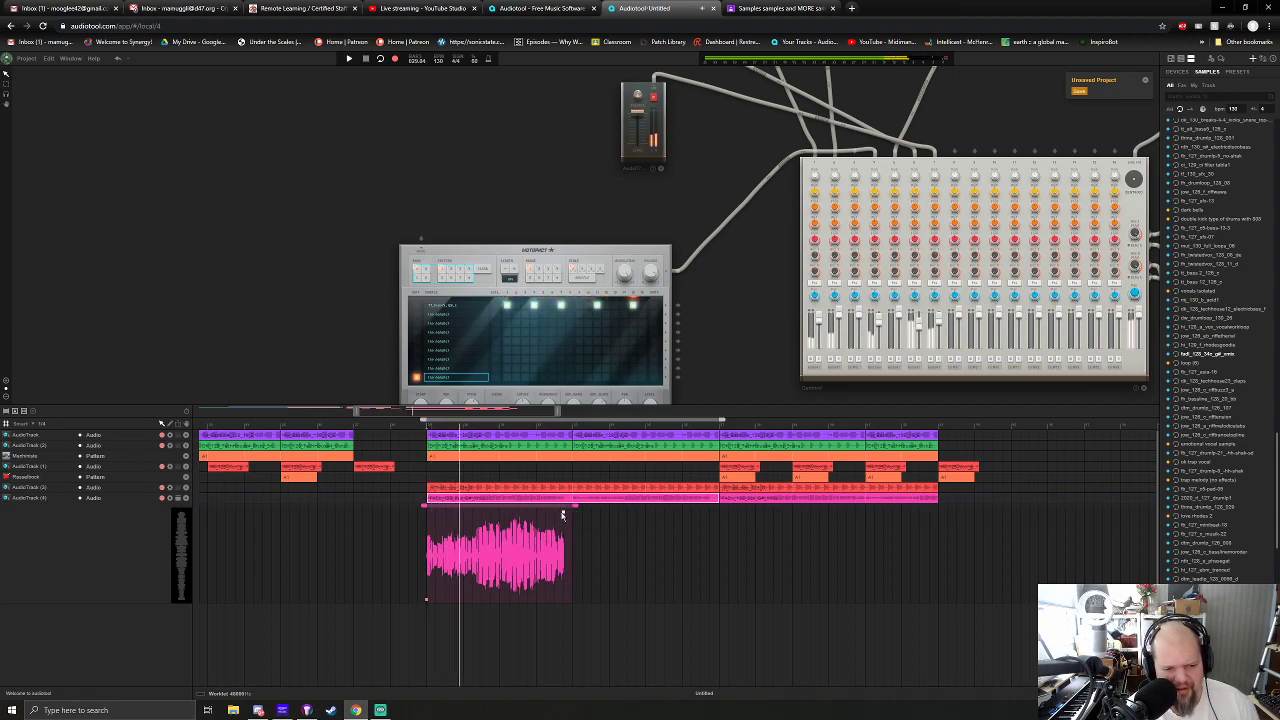
drag(747, 355, 657, 362)
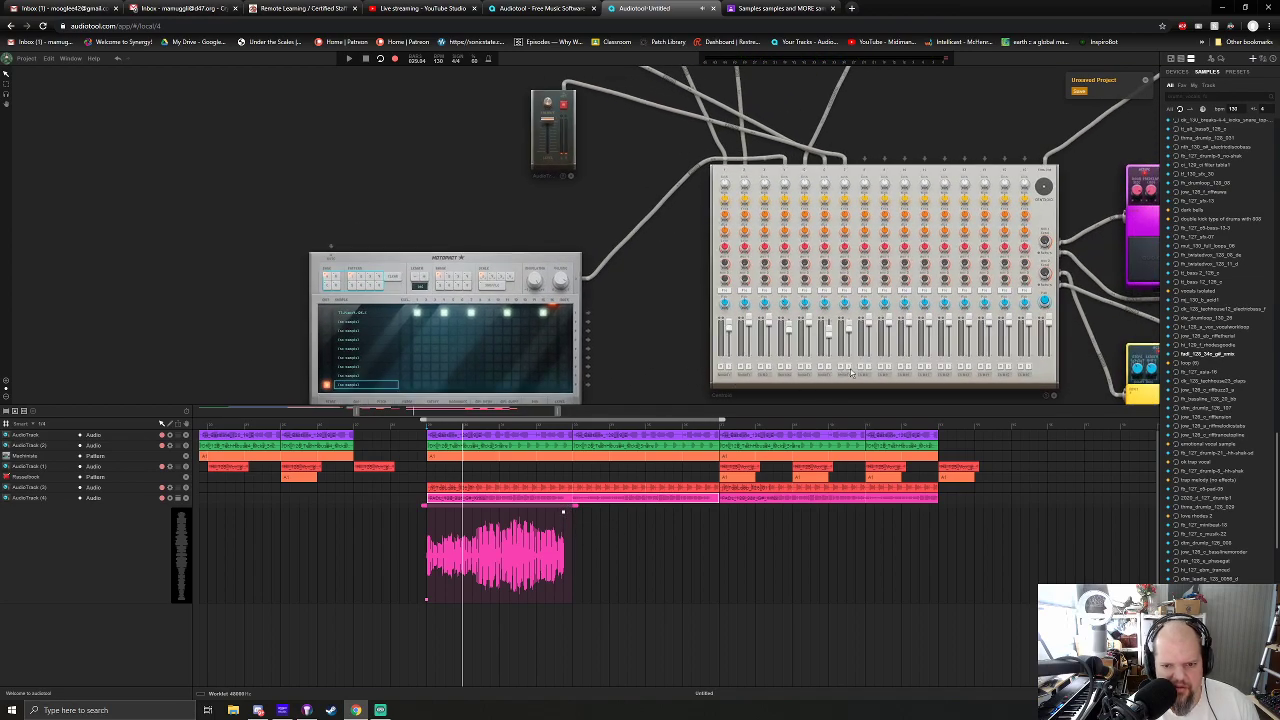
key(space)
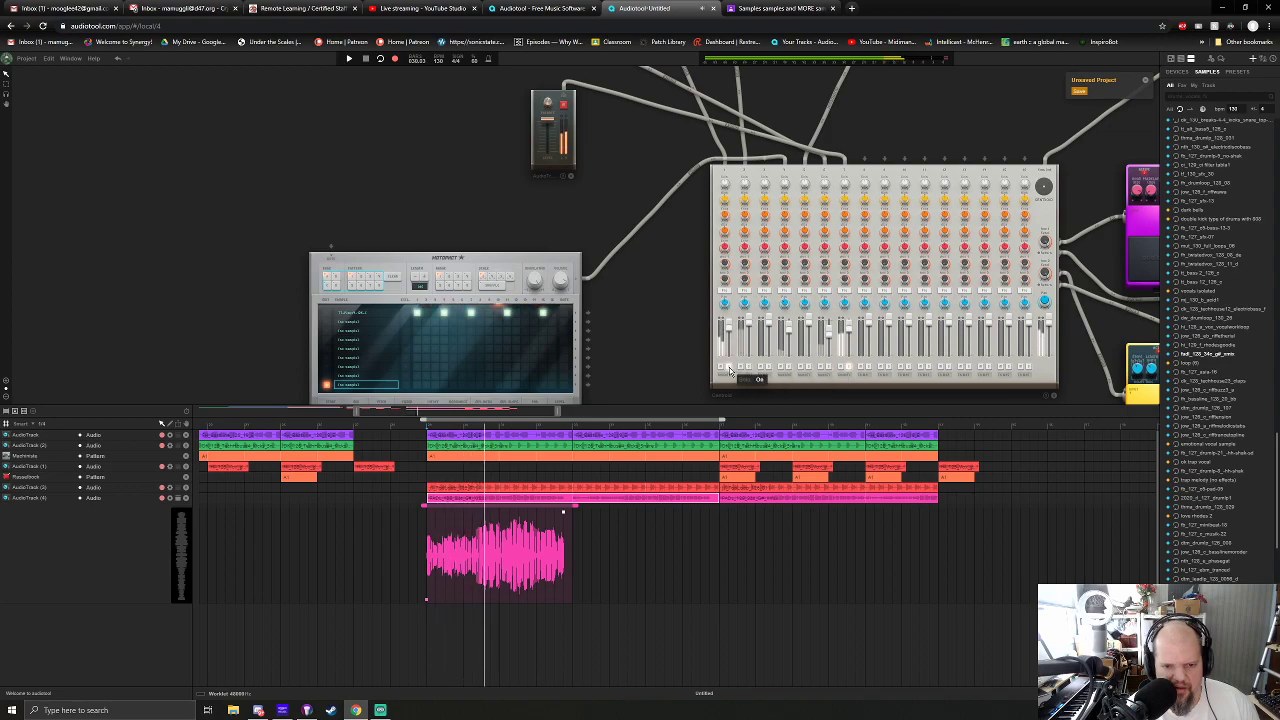
drag(666, 368, 836, 322)
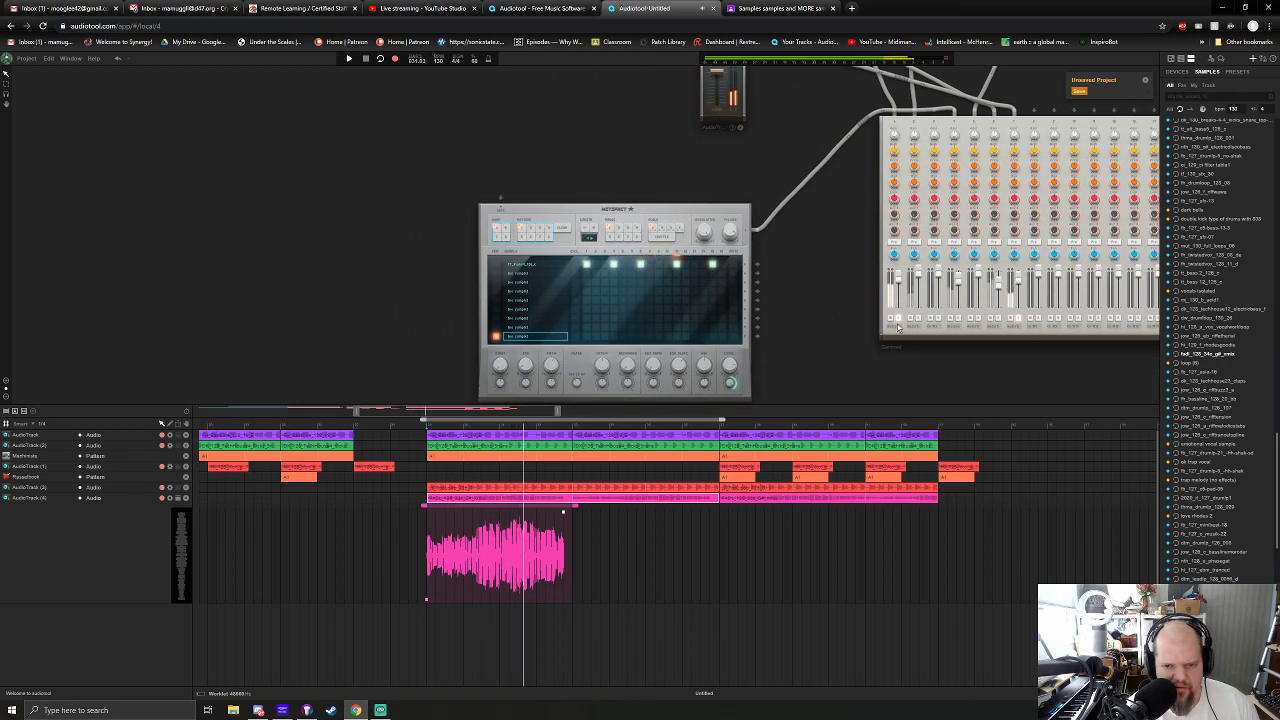
drag(564, 512, 571, 518)
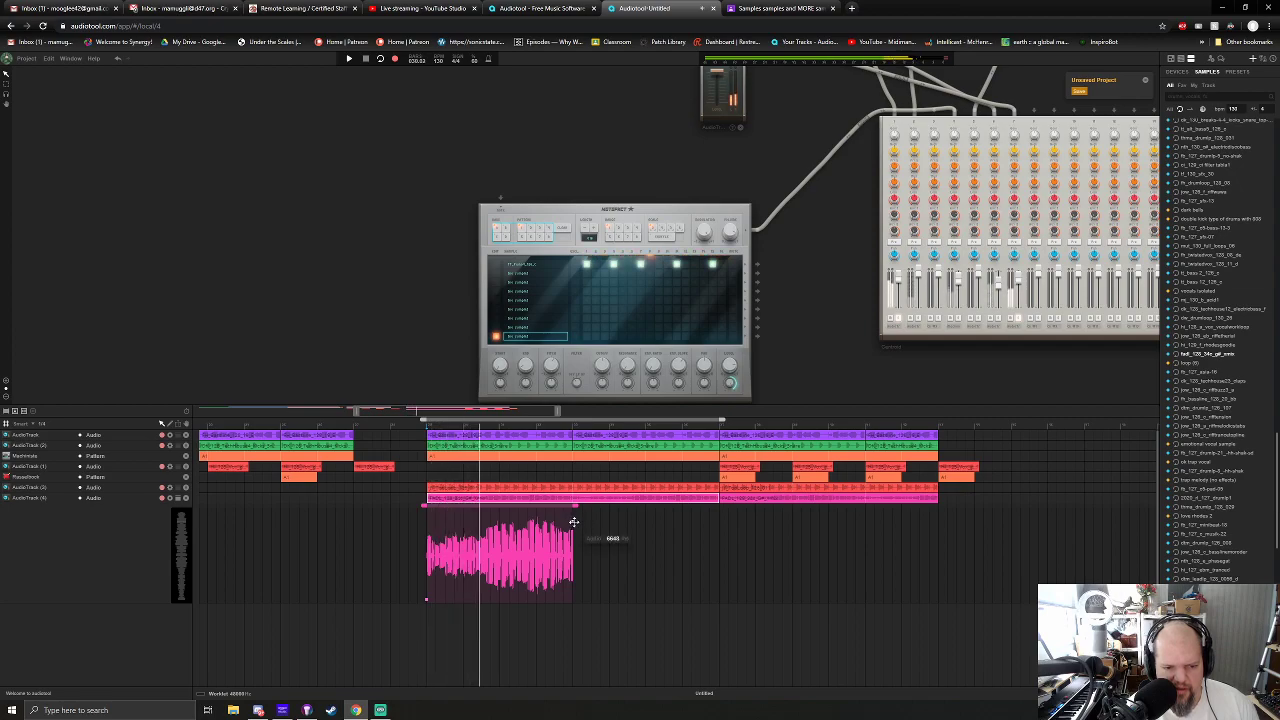
drag(573, 521, 573, 527)
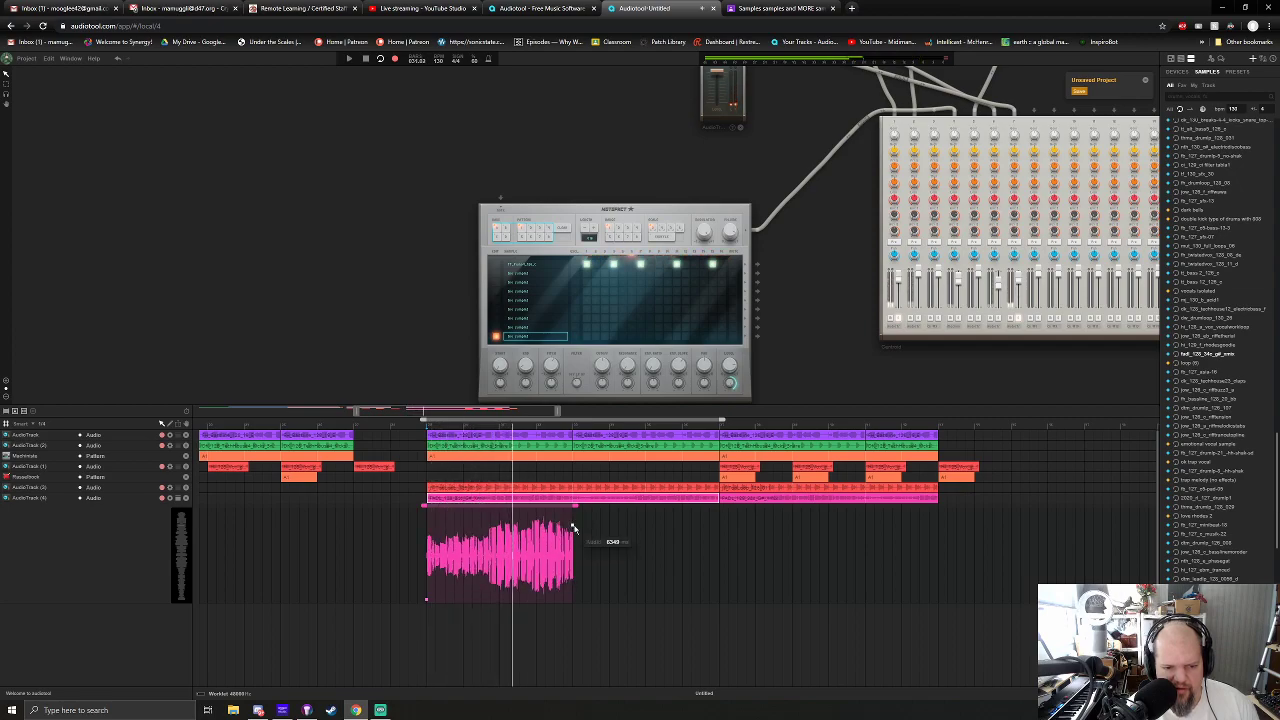
drag(573, 527, 572, 532)
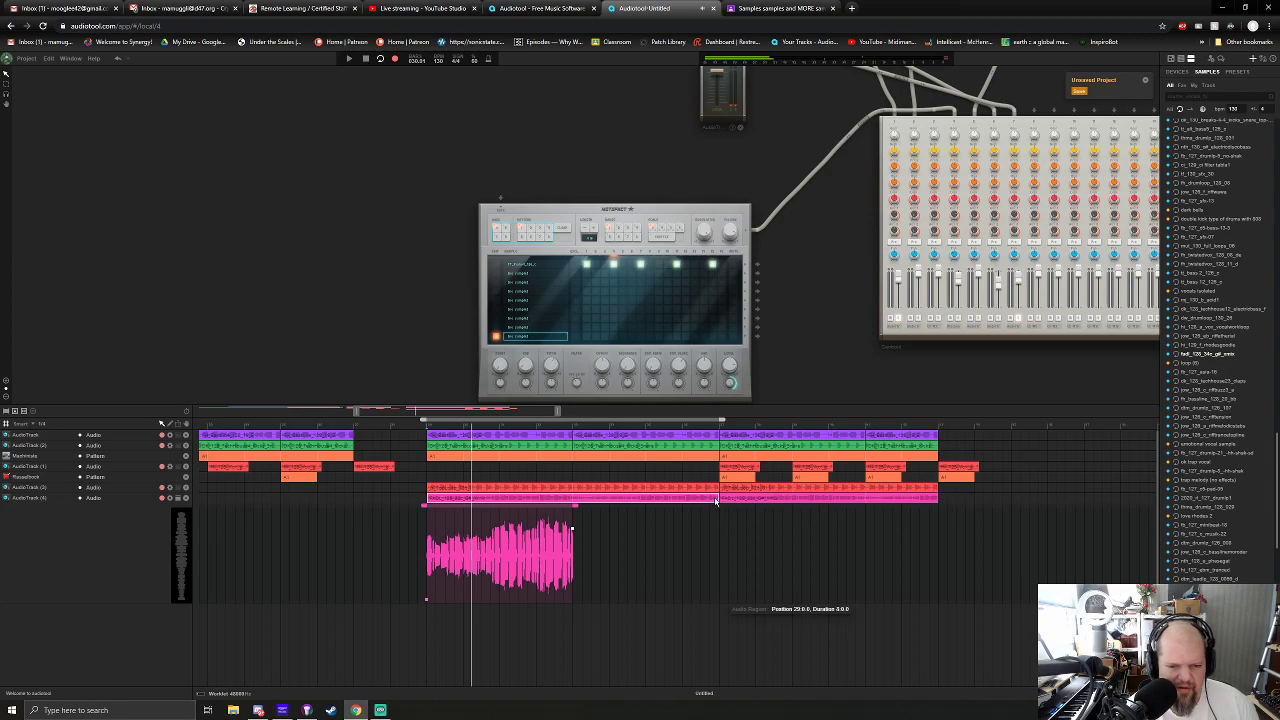
Shorten the pink region to one bar at bar 29, repeat it up to bar 33, and play it back.
mouse_move(572, 528)
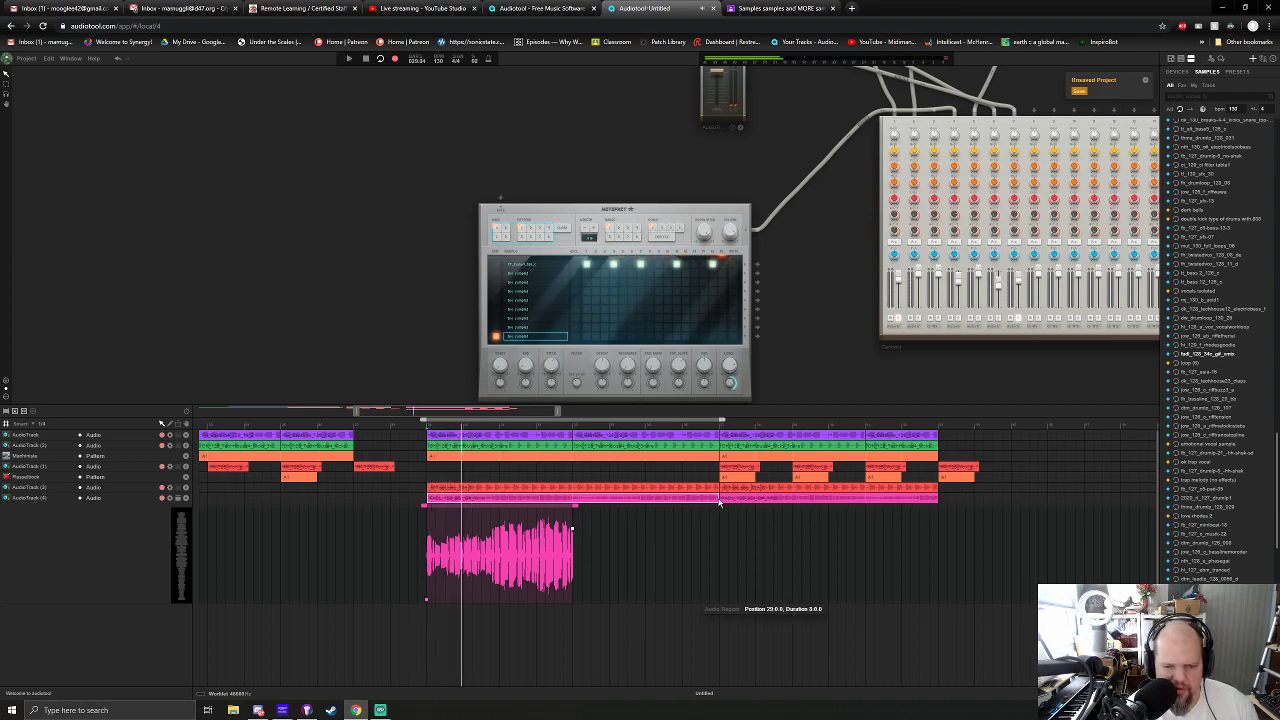
drag(719, 503, 462, 507)
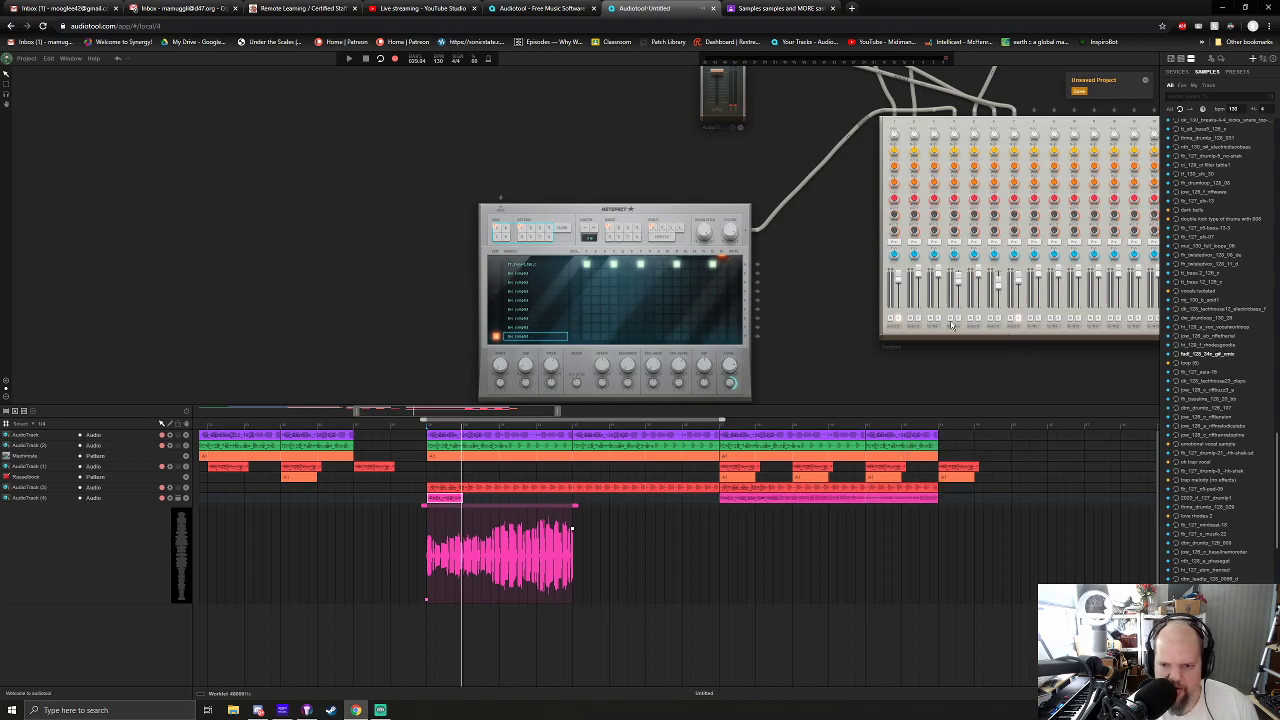
key(space)
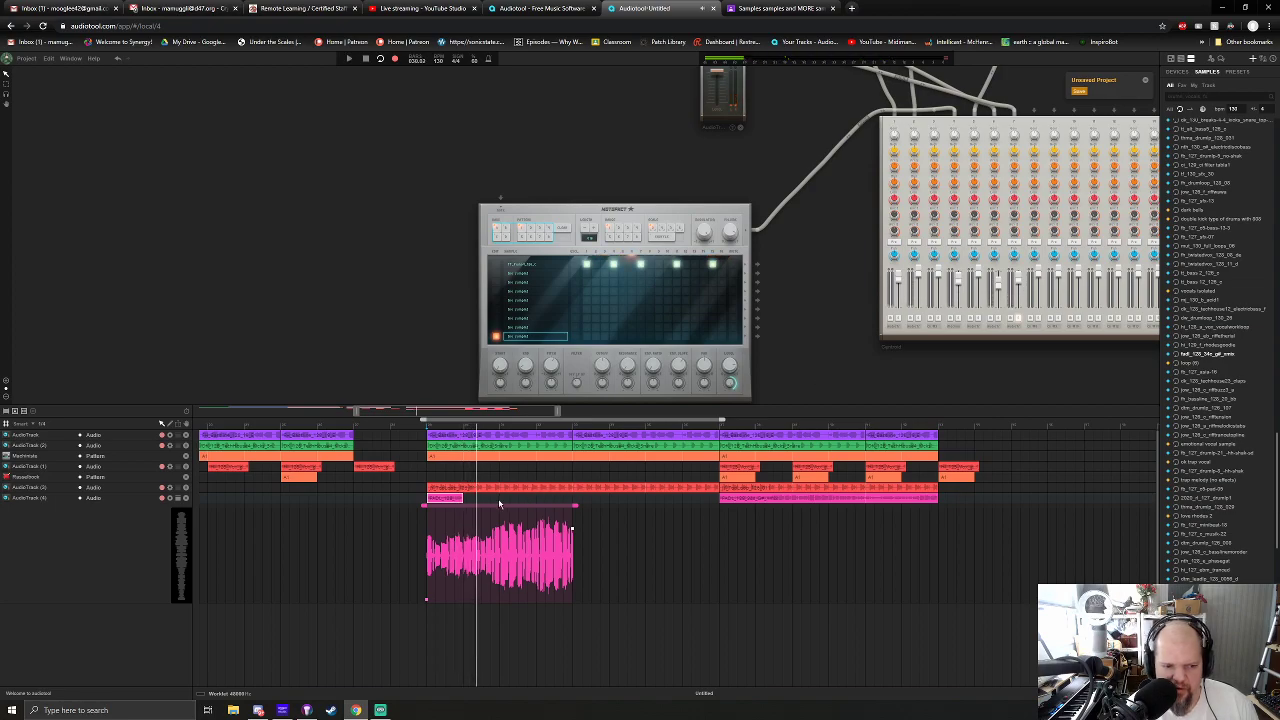
drag(443, 501, 568, 505)
key(space)
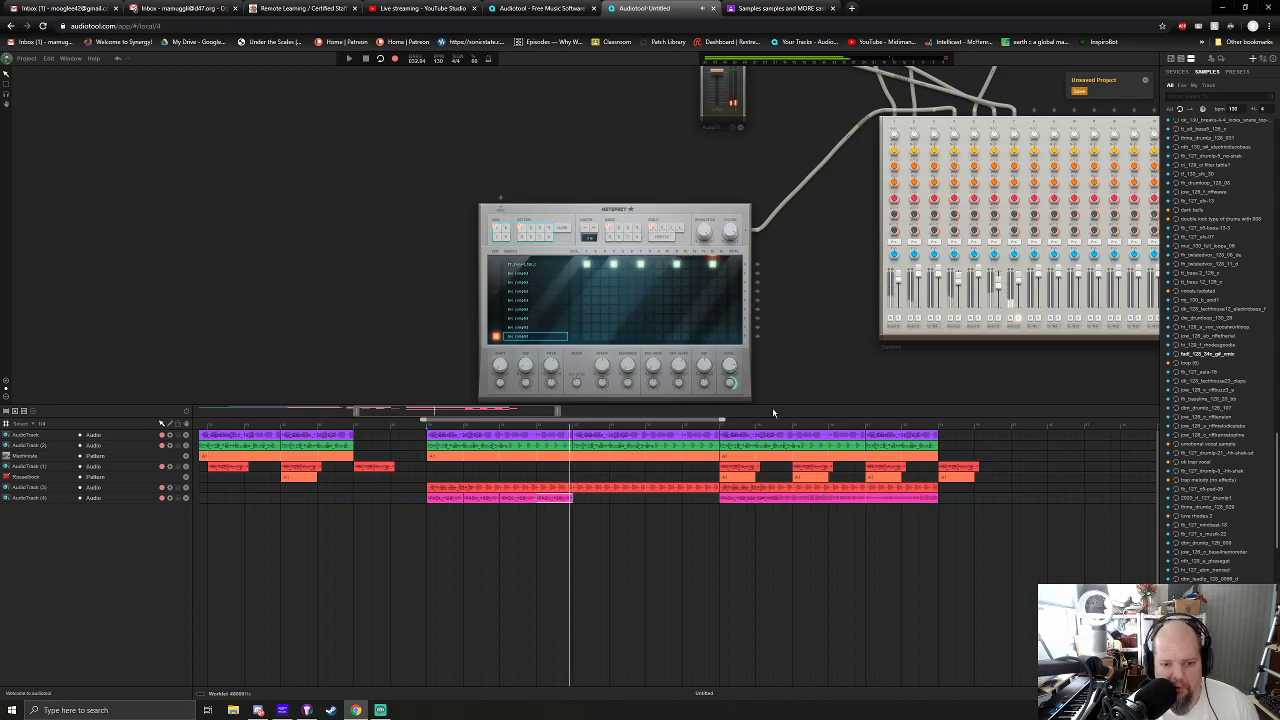
Delete the long pink region from bar 37 and duplicate the four one-bar pink regions until they reach bar 45.
click(785, 500)
key(Delete)
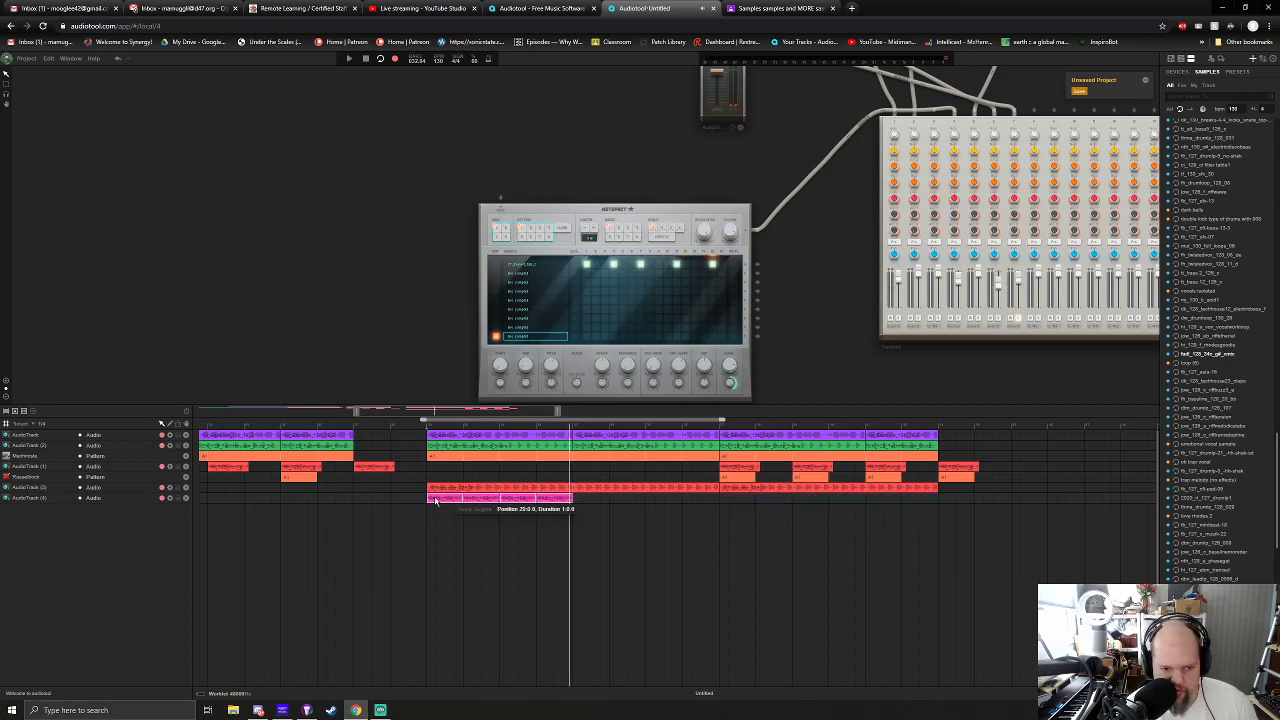
key(ctrl+d)
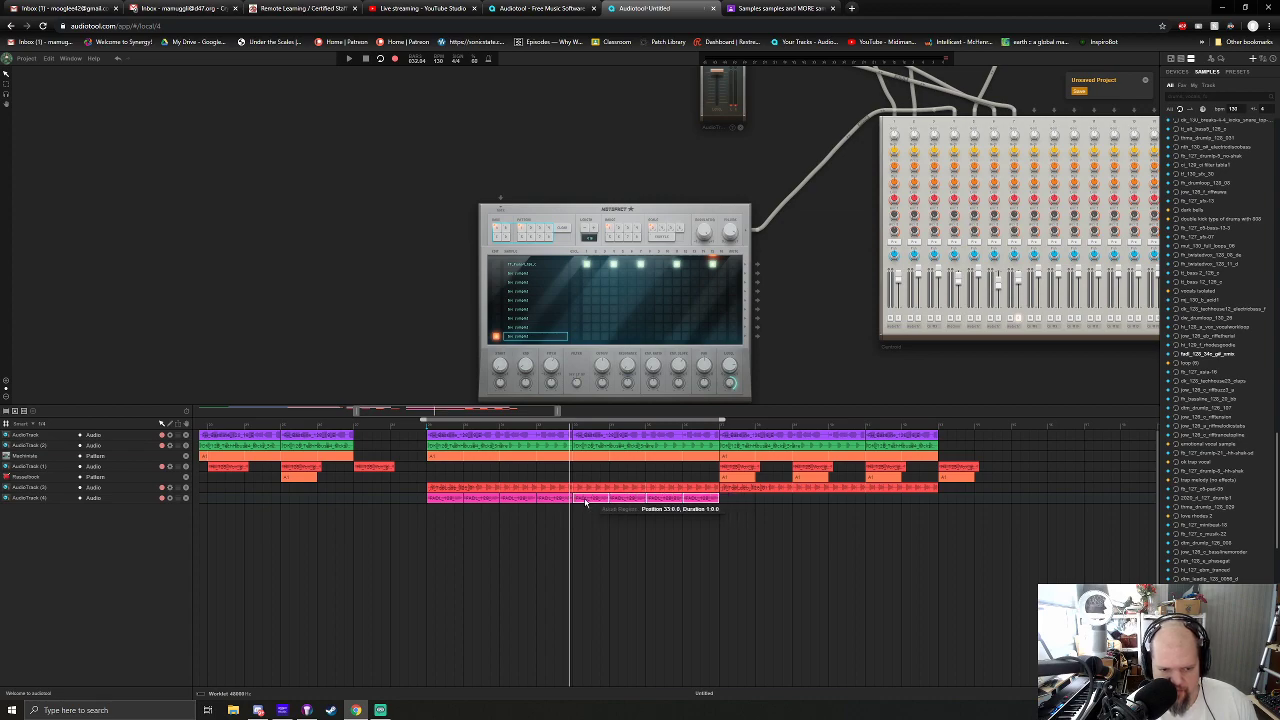
key(ctrl+d)
key(ctrl+d)
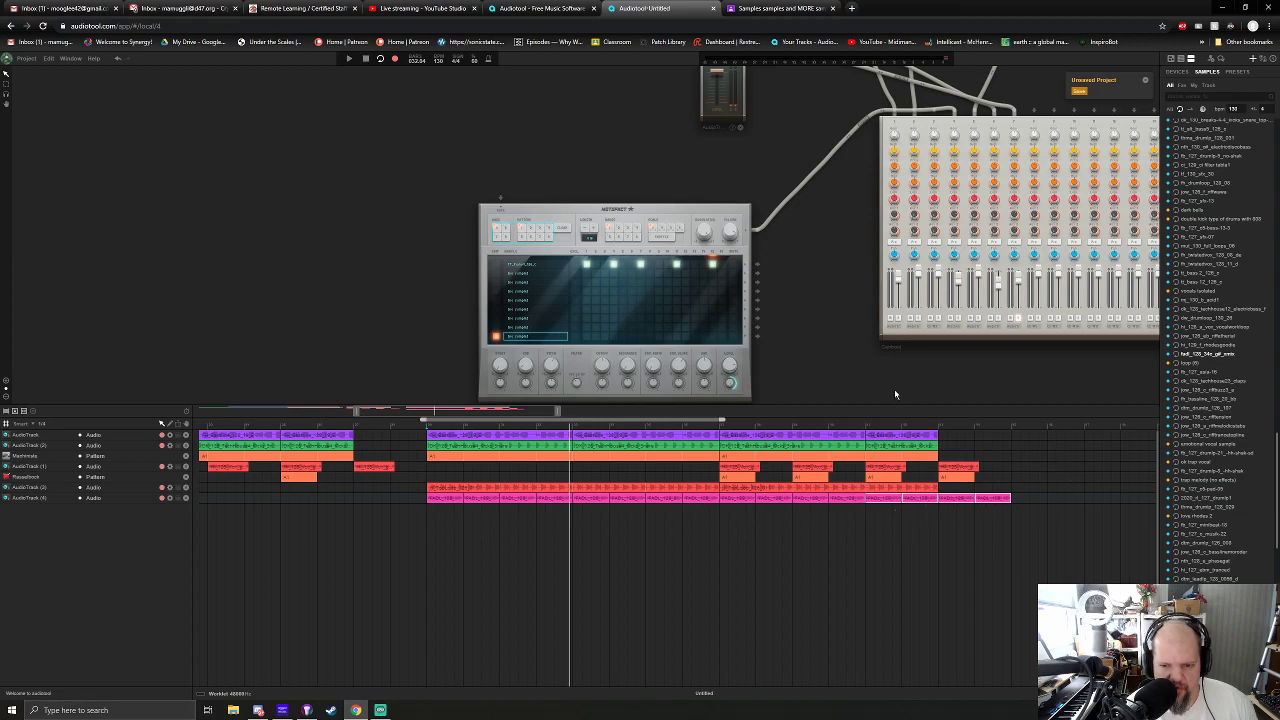
Move the lone audio track device above the drum machine aside and insert a Tube effect pedal between it and the mixer.
scroll(820, 370, down, 3)
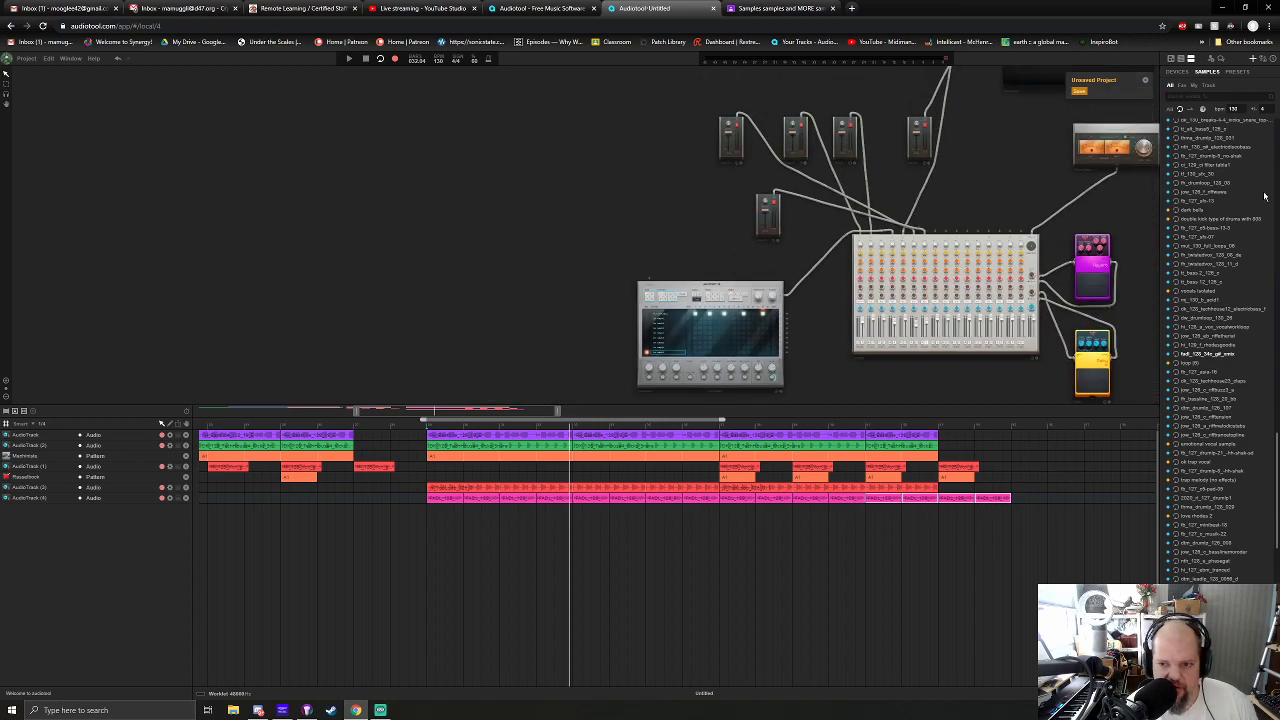
click(1180, 74)
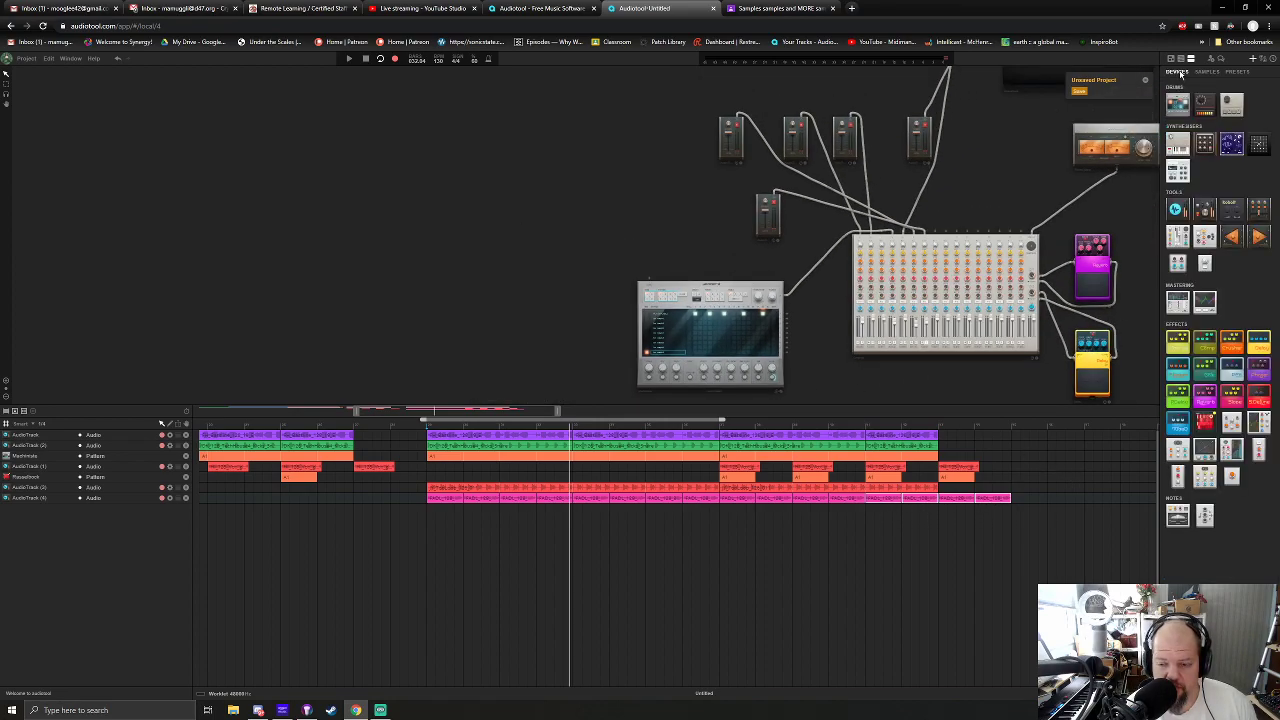
key(space)
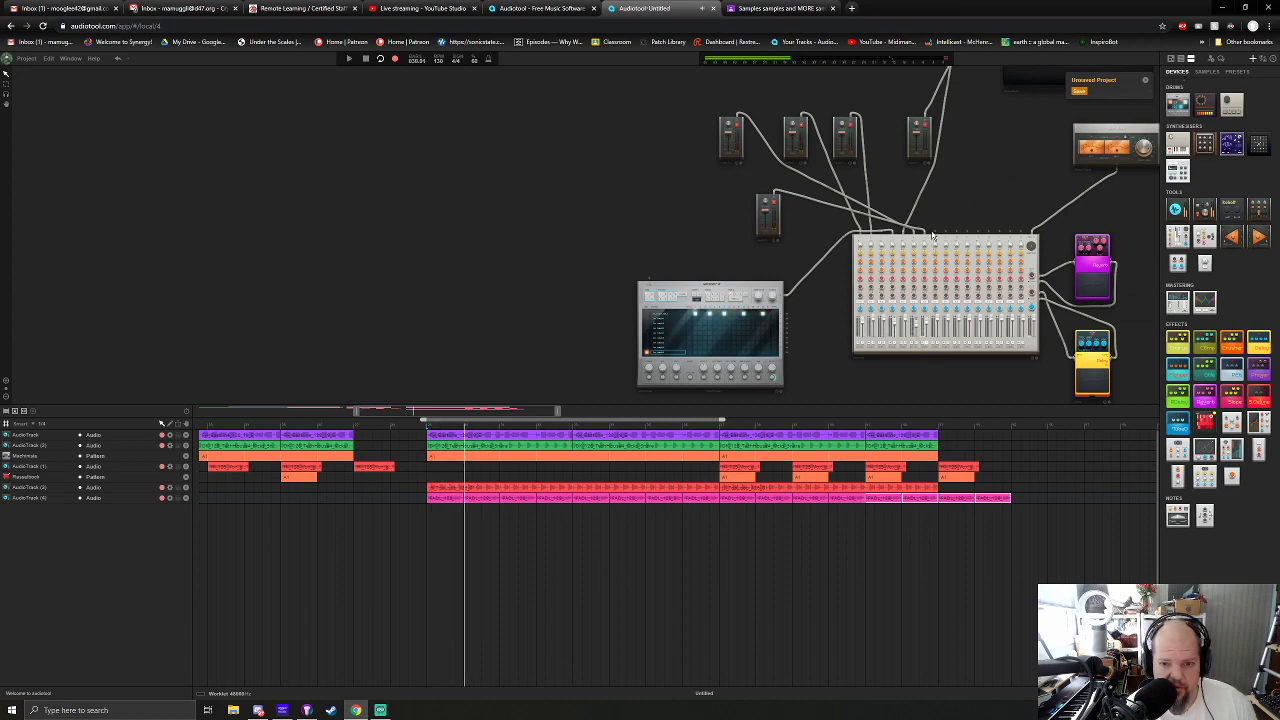
drag(762, 200, 666, 203)
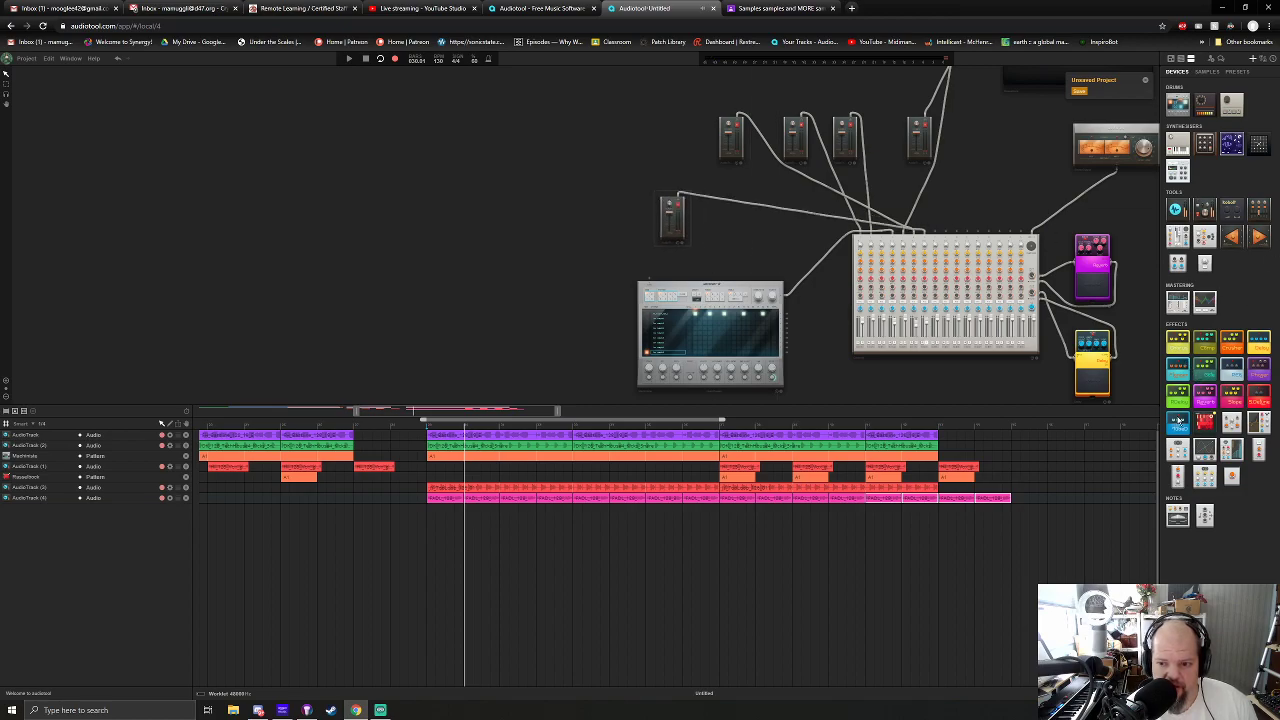
scroll(640, 235, down, 3)
scroll(647, 237, up, 4)
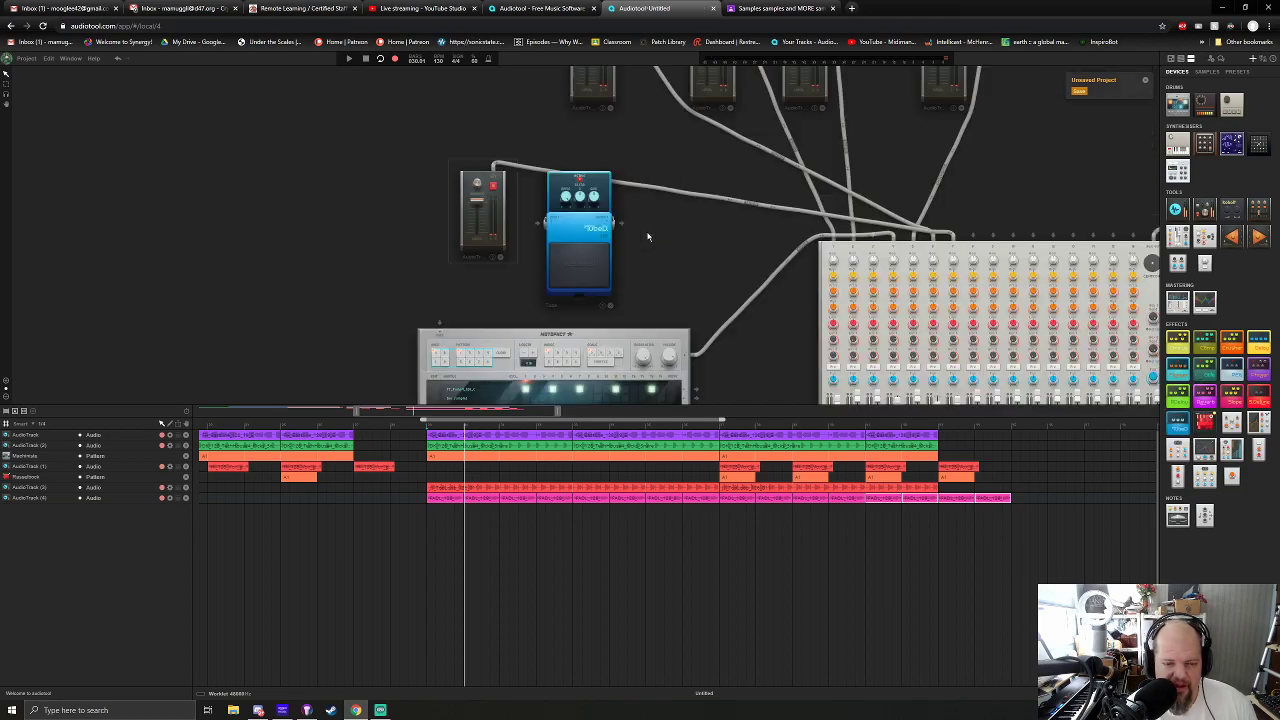
drag(493, 165, 618, 226)
drag(494, 166, 540, 228)
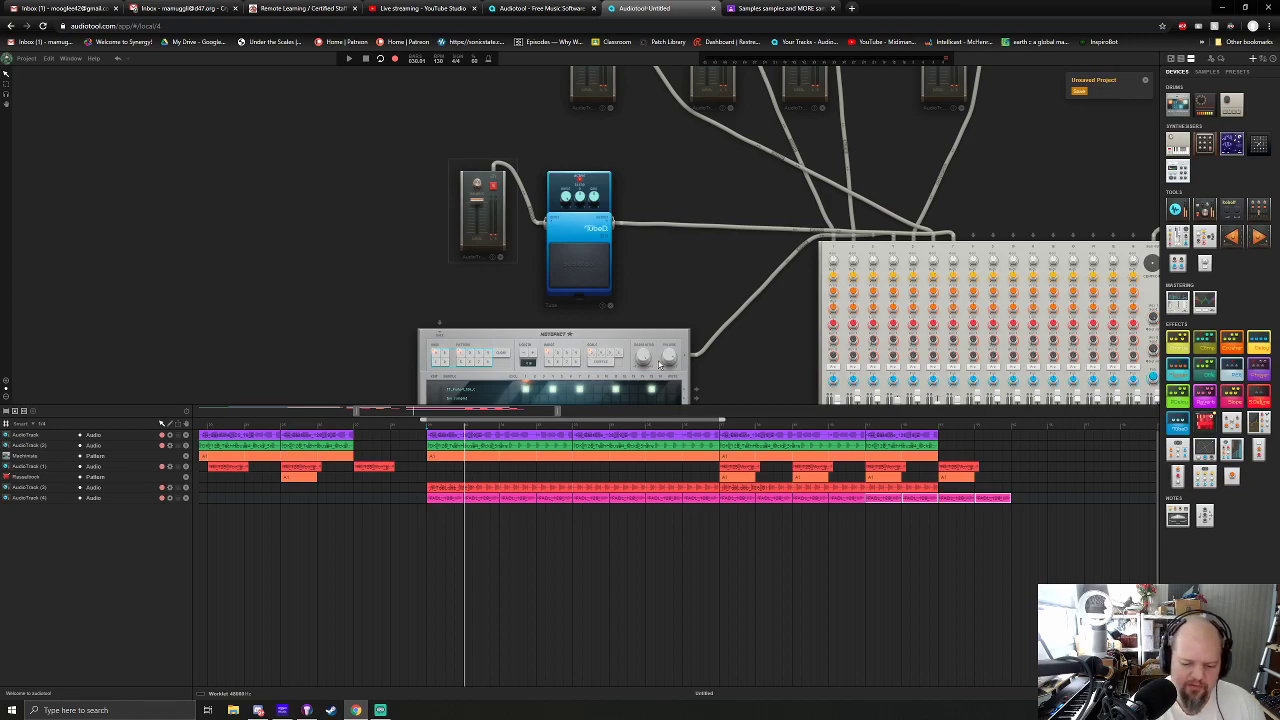
Adjust the Tube pedal's blend while playing the section from bar 29 and listen to the pink loop in the mix.
key(space)
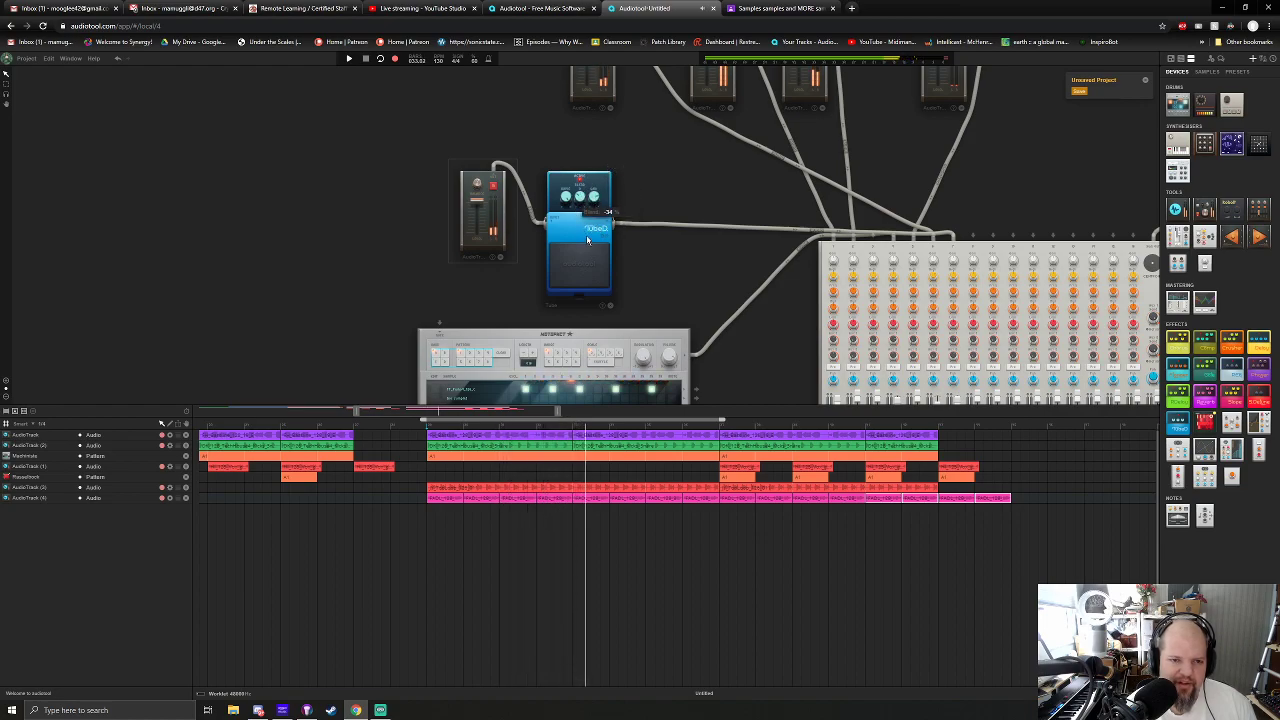
scroll(576, 205, up, 3)
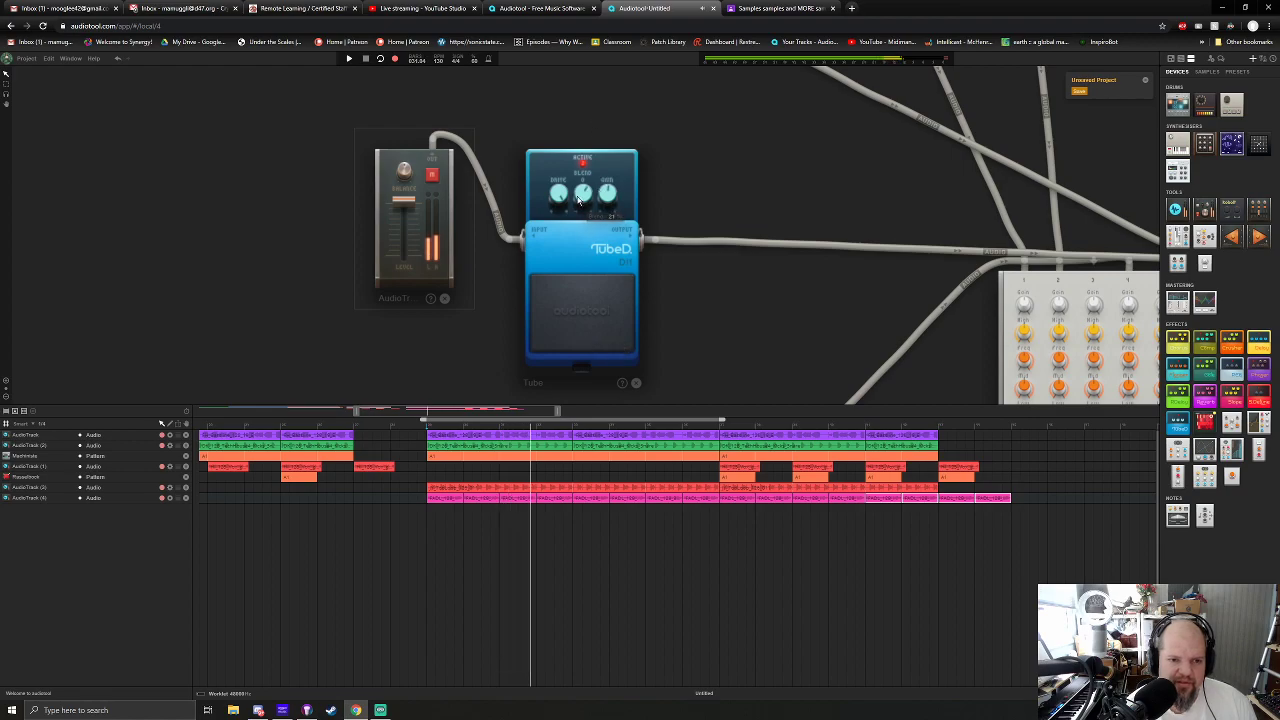
drag(783, 369, 573, 272)
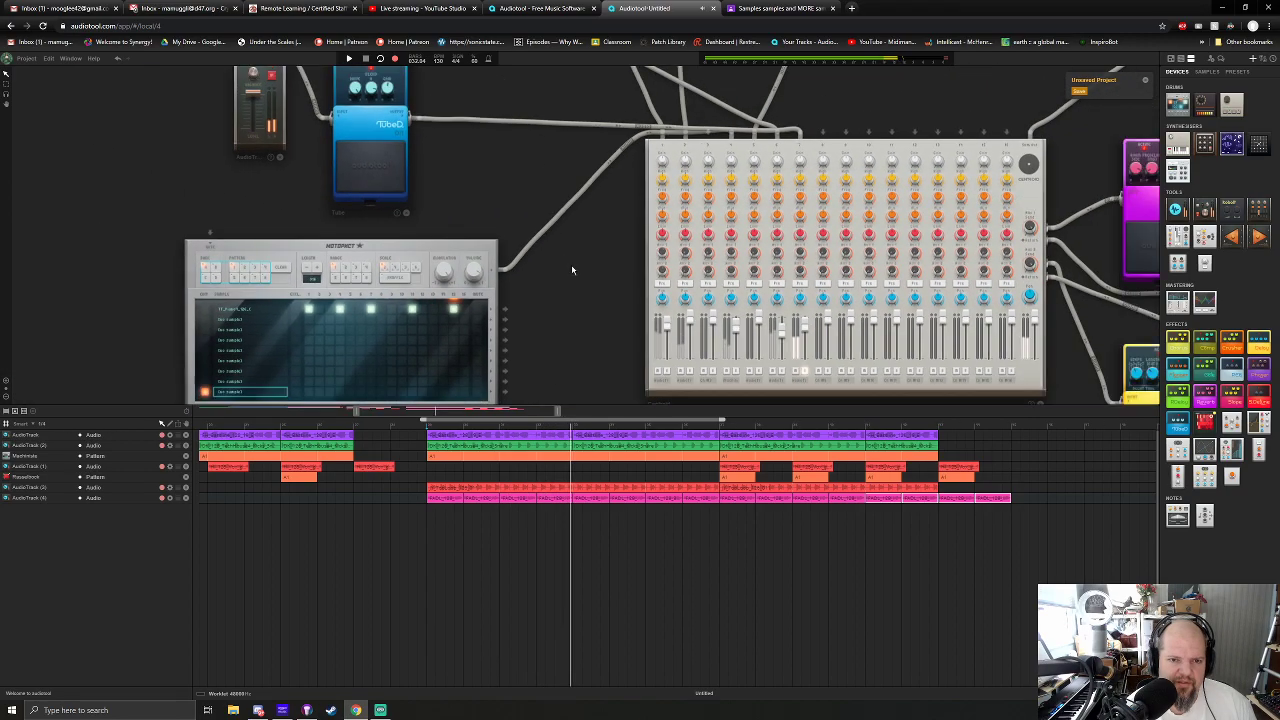
drag(418, 119, 800, 133)
scroll(595, 317, down, 3)
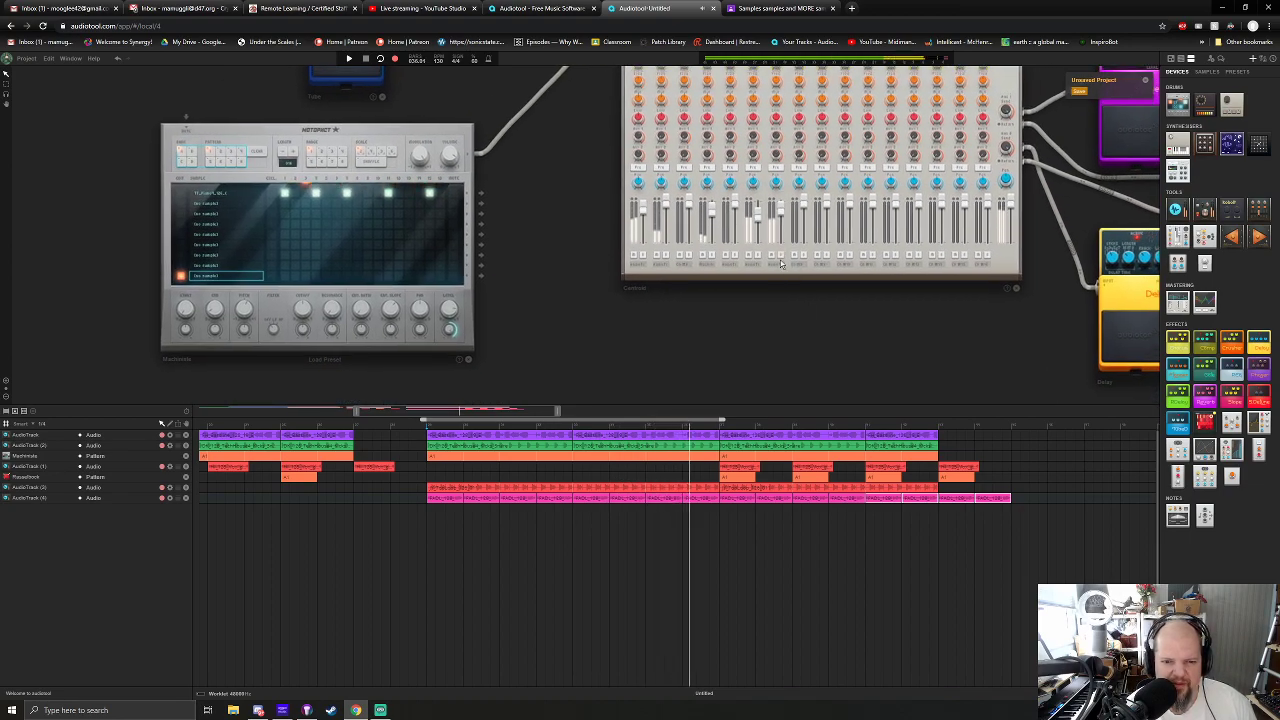
scroll(775, 210, up, 1)
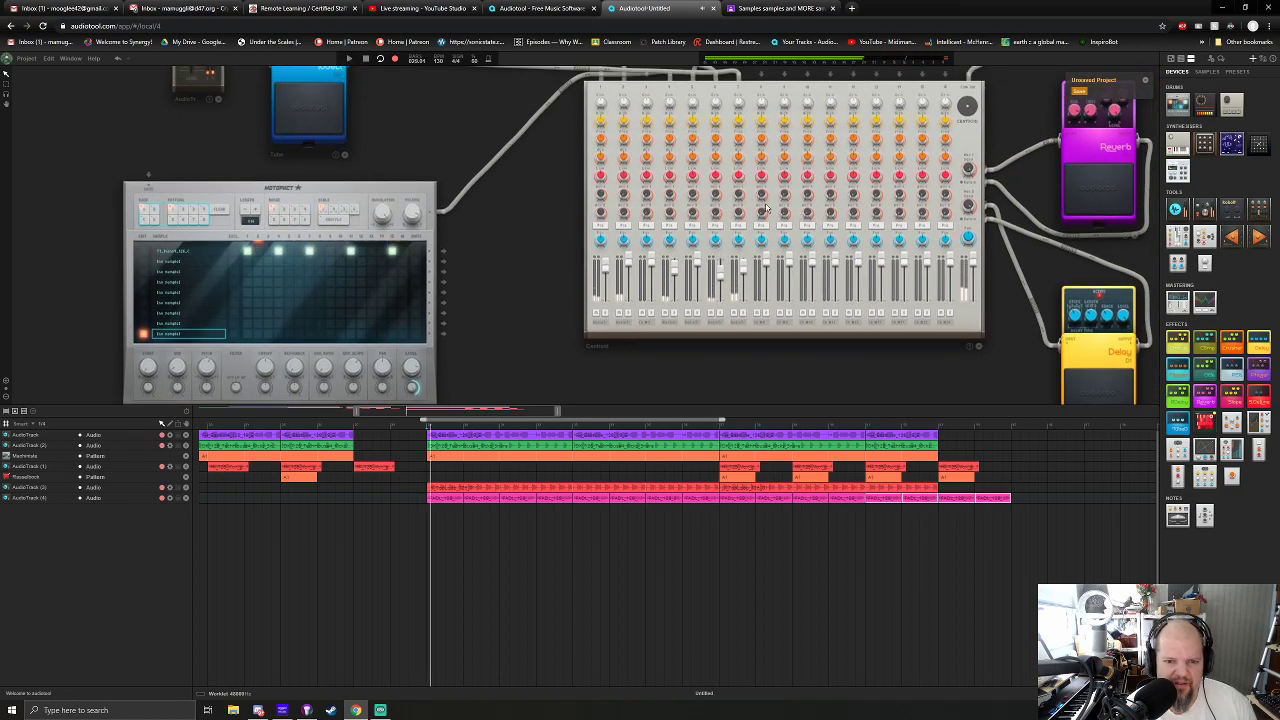
scroll(586, 309, up, 1)
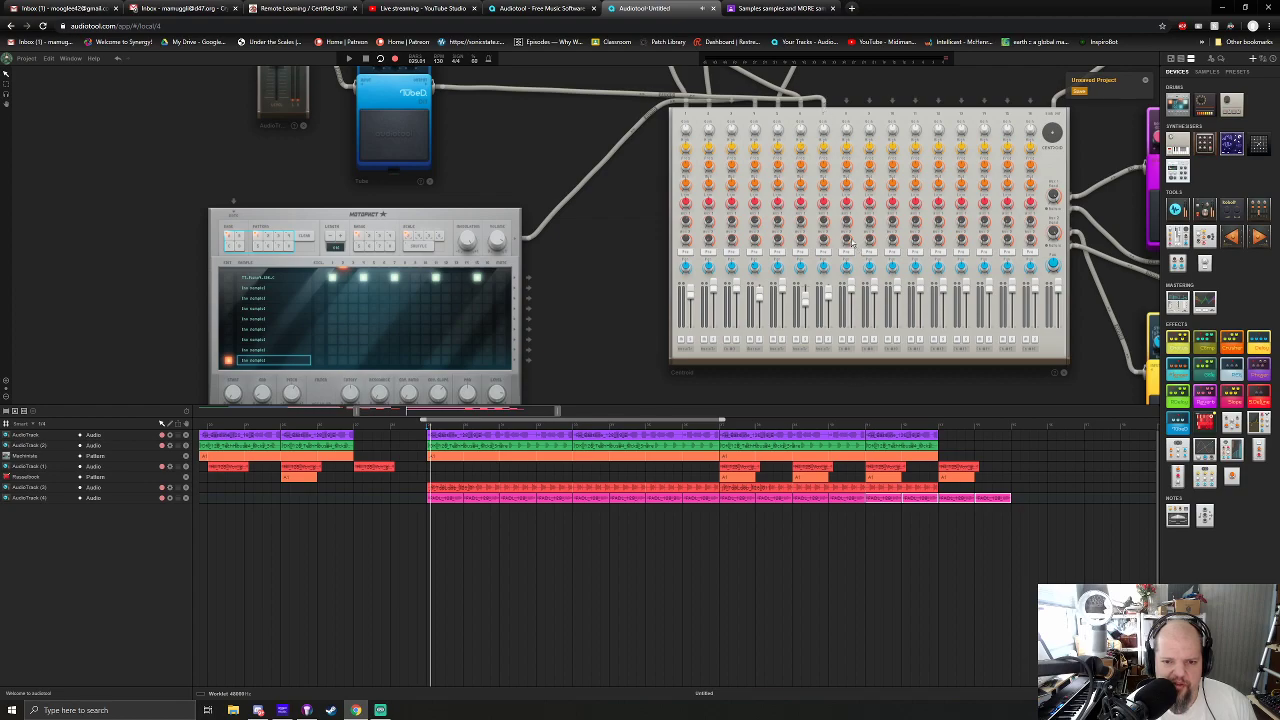
mouse_move(822, 230)
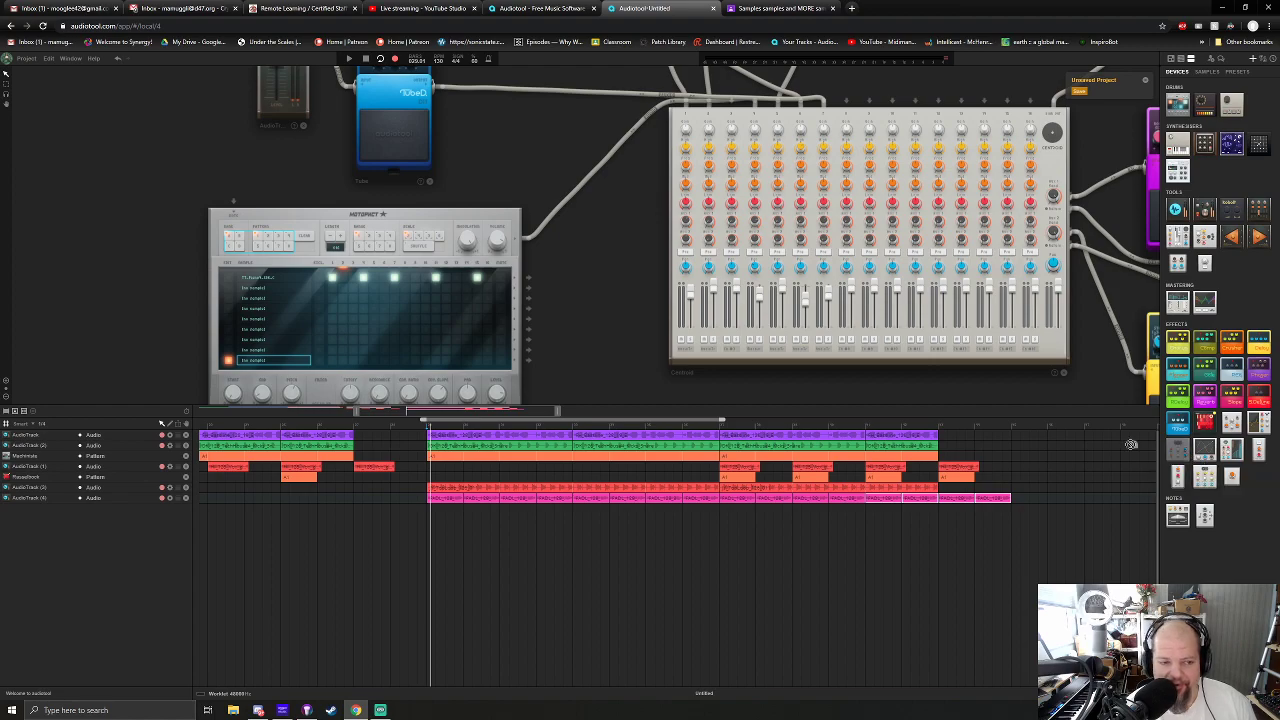
Add a Pulsar Delay beside the lone audio track device and wire it between the Tube pedal and the mixer.
scroll(407, 254, down, 5)
scroll(457, 216, up, 5)
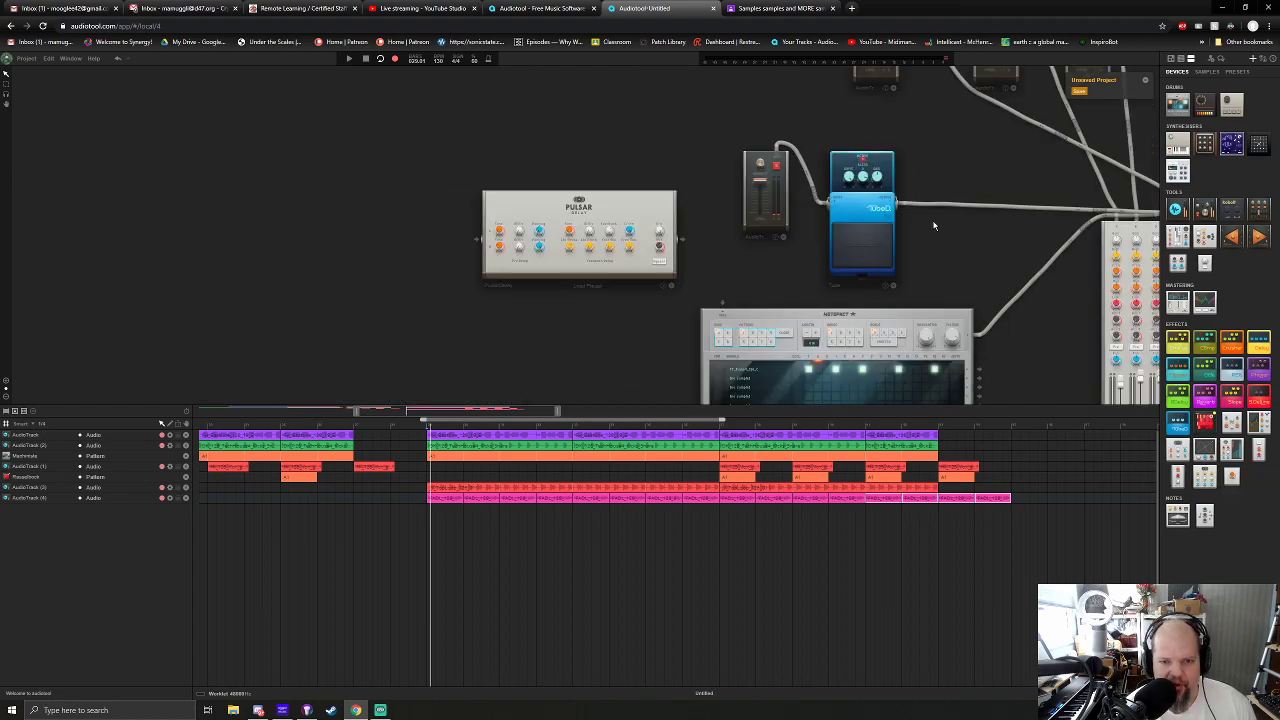
drag(904, 208, 678, 240)
drag(905, 207, 476, 243)
scroll(601, 351, up, 5)
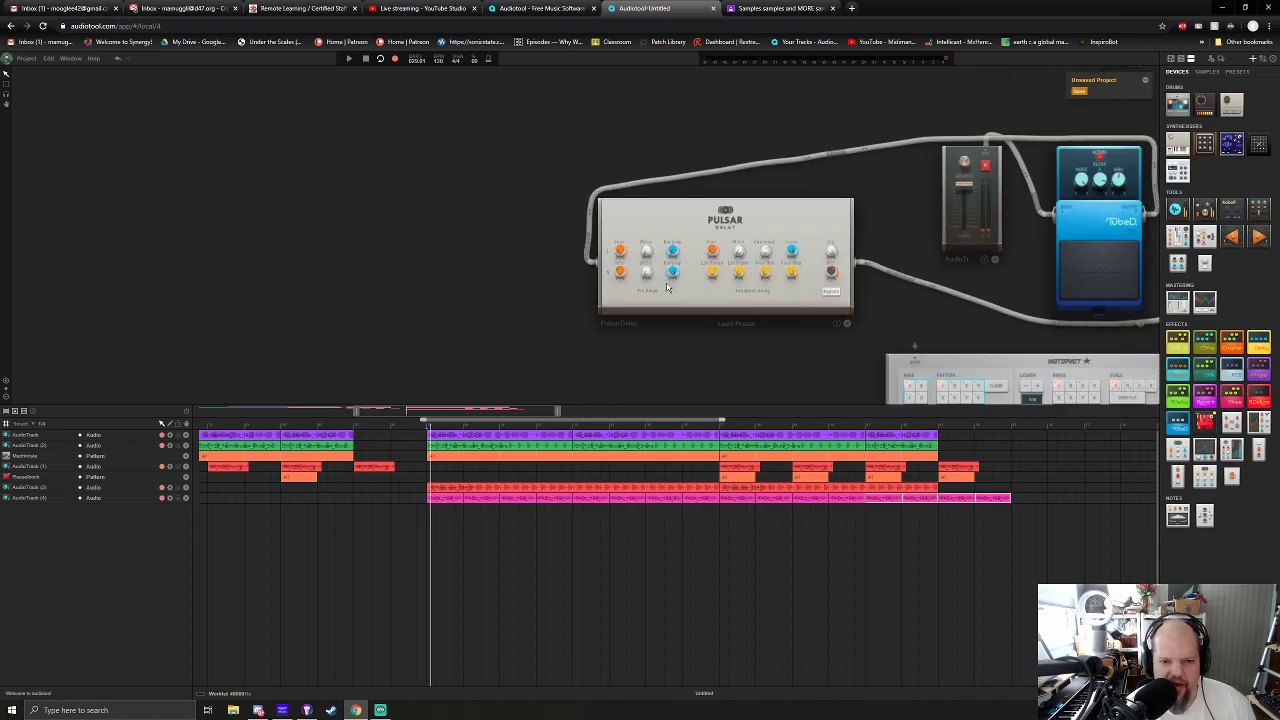
drag(869, 380, 795, 385)
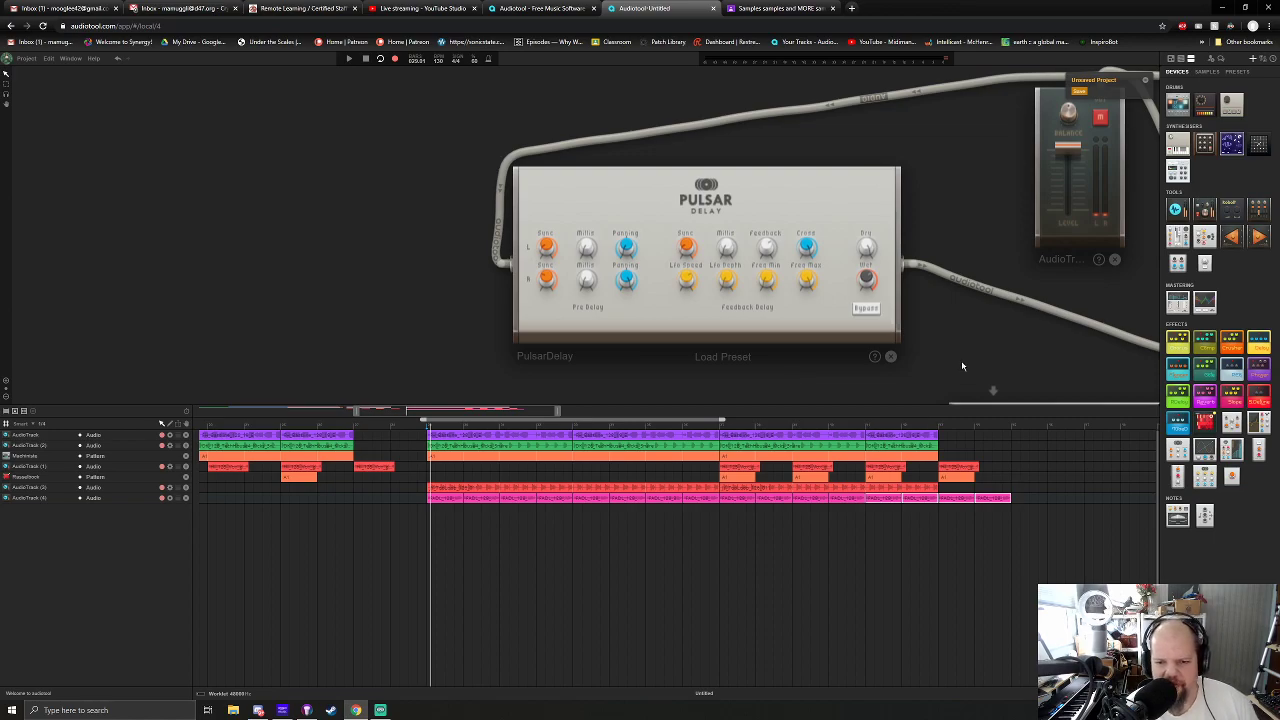
Enlarge the device area above the timeline to make more room around the Pulsar Delay.
drag(961, 366, 894, 349)
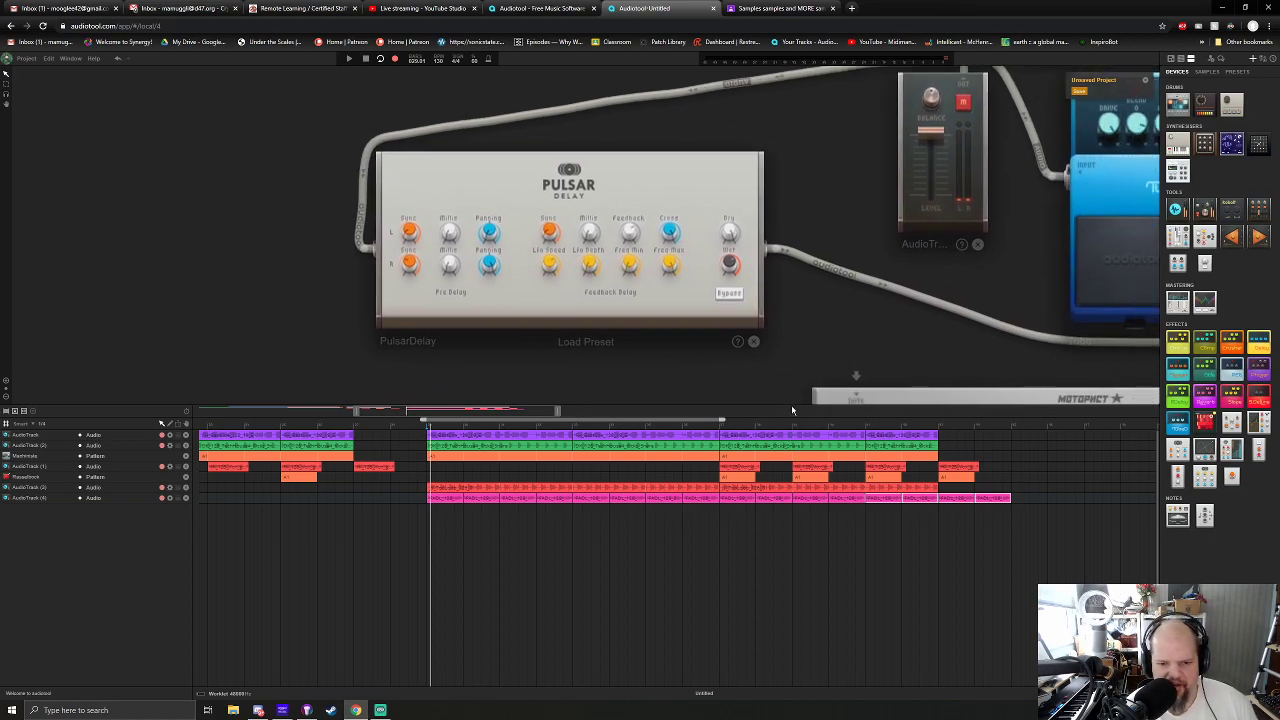
drag(791, 405, 791, 487)
scroll(786, 348, down, 2)
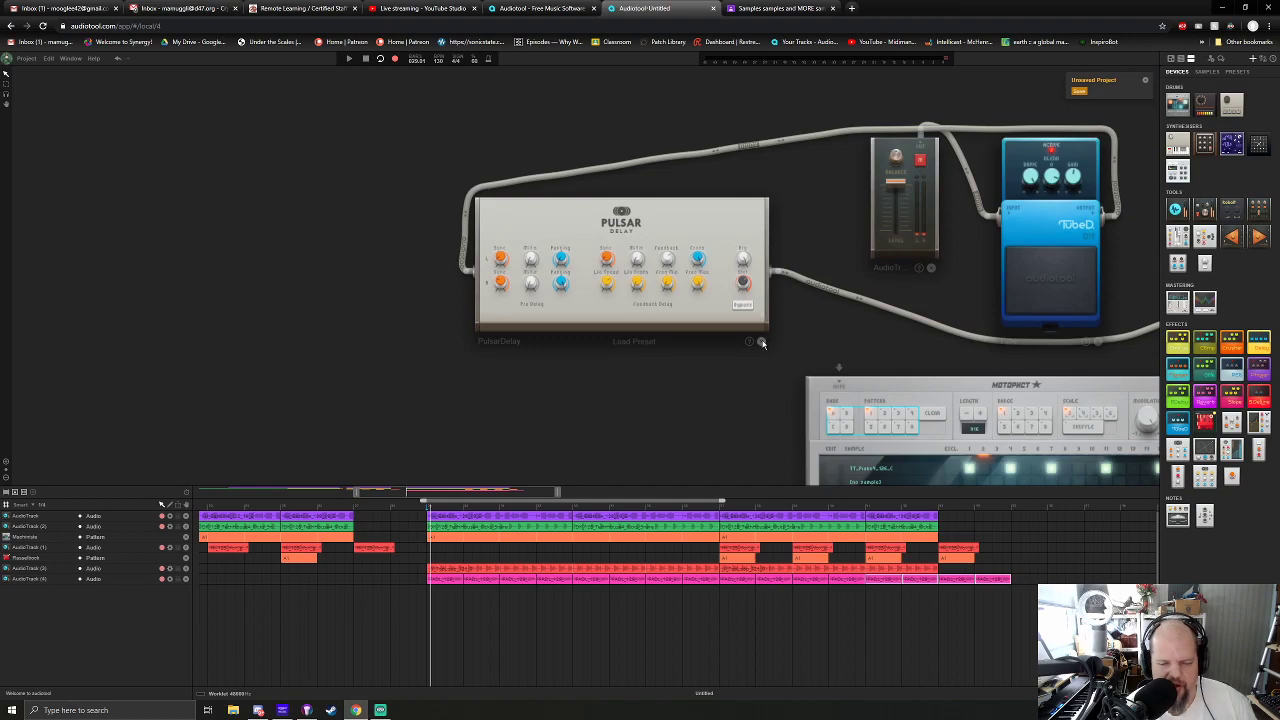
drag(706, 415, 748, 450)
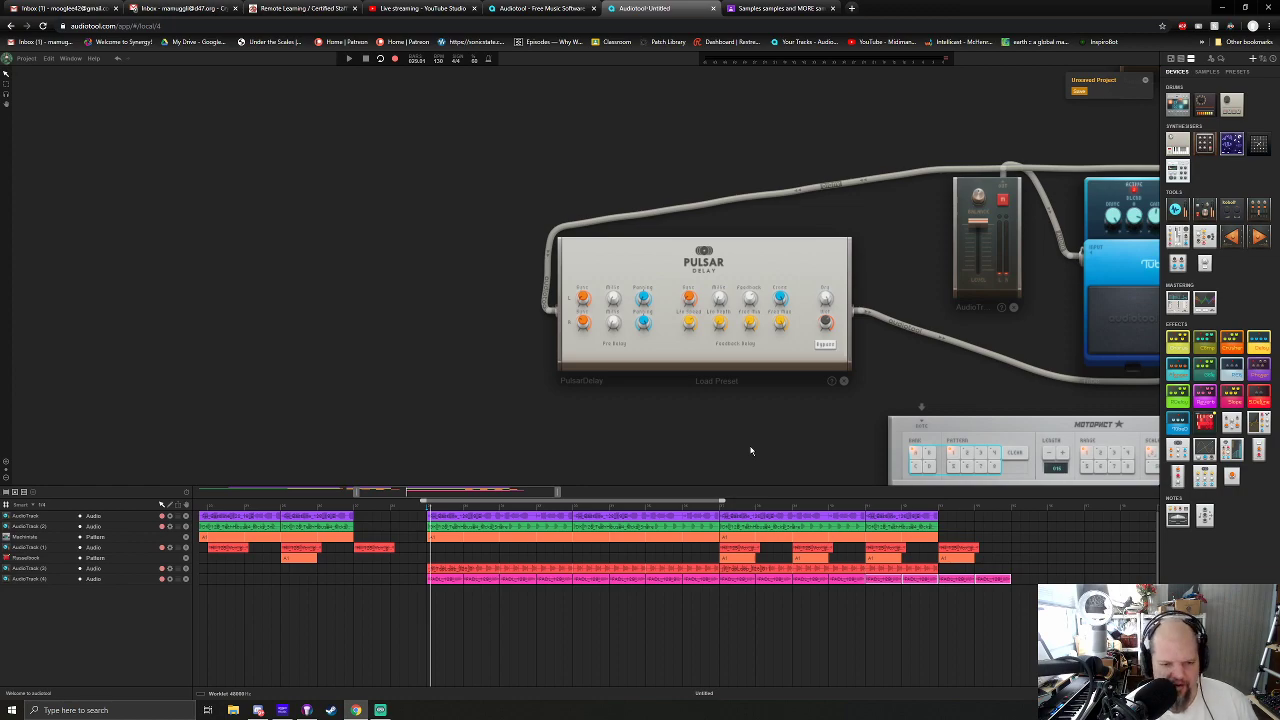
Play back the section from bar 29 and check the signal chain from the Tube pedal through the Pulsar Delay to the mixer.
key(space)
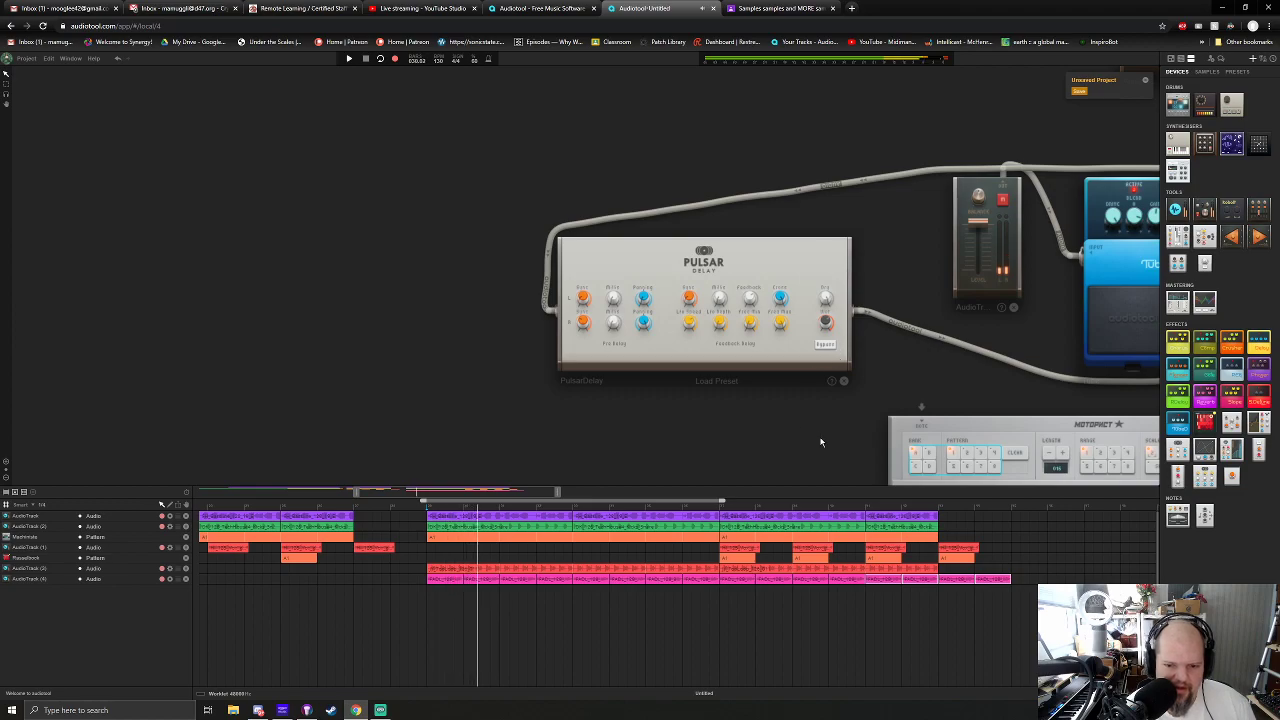
drag(811, 459, 571, 278)
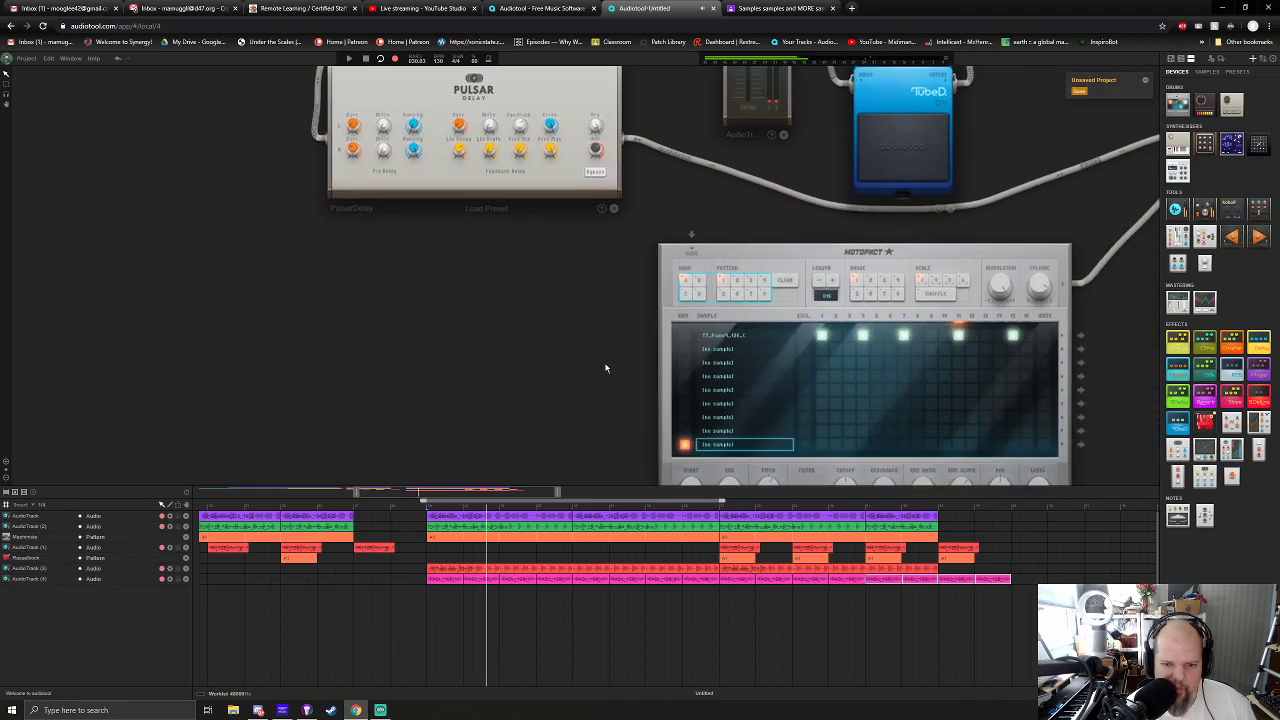
scroll(600, 290, down, 3)
drag(918, 411, 748, 411)
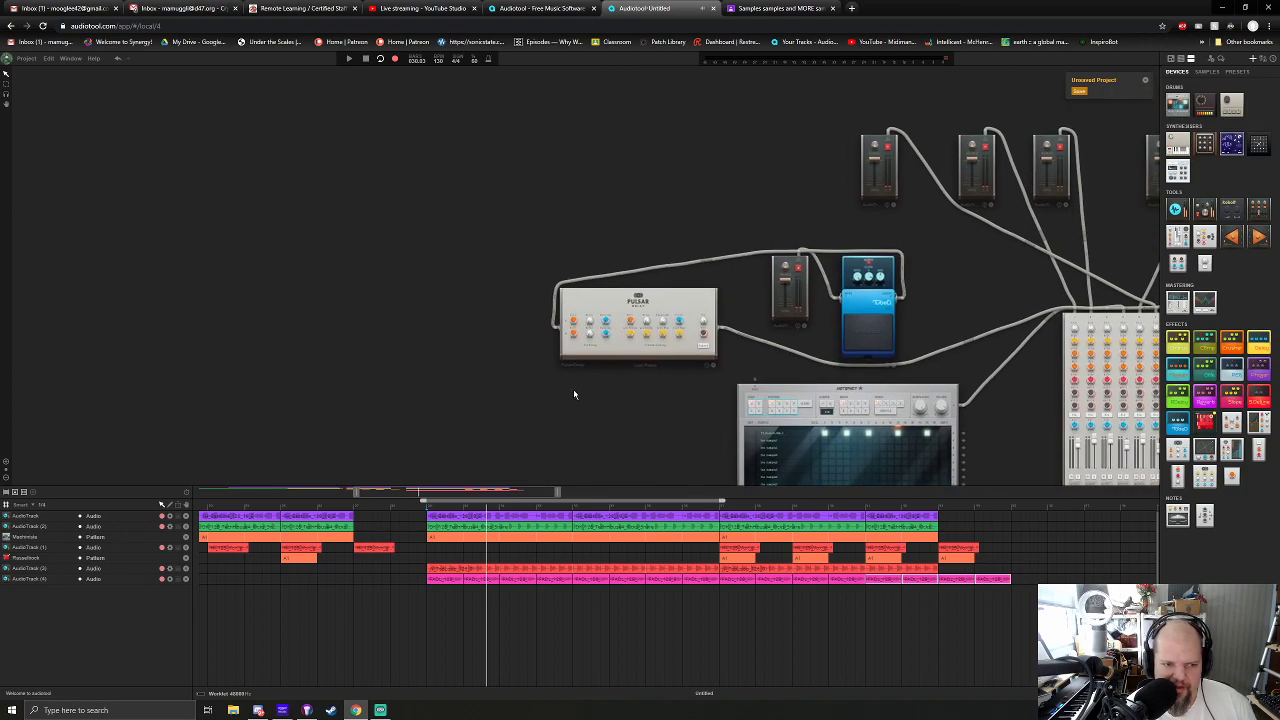
scroll(573, 388, up, 5)
key(space)
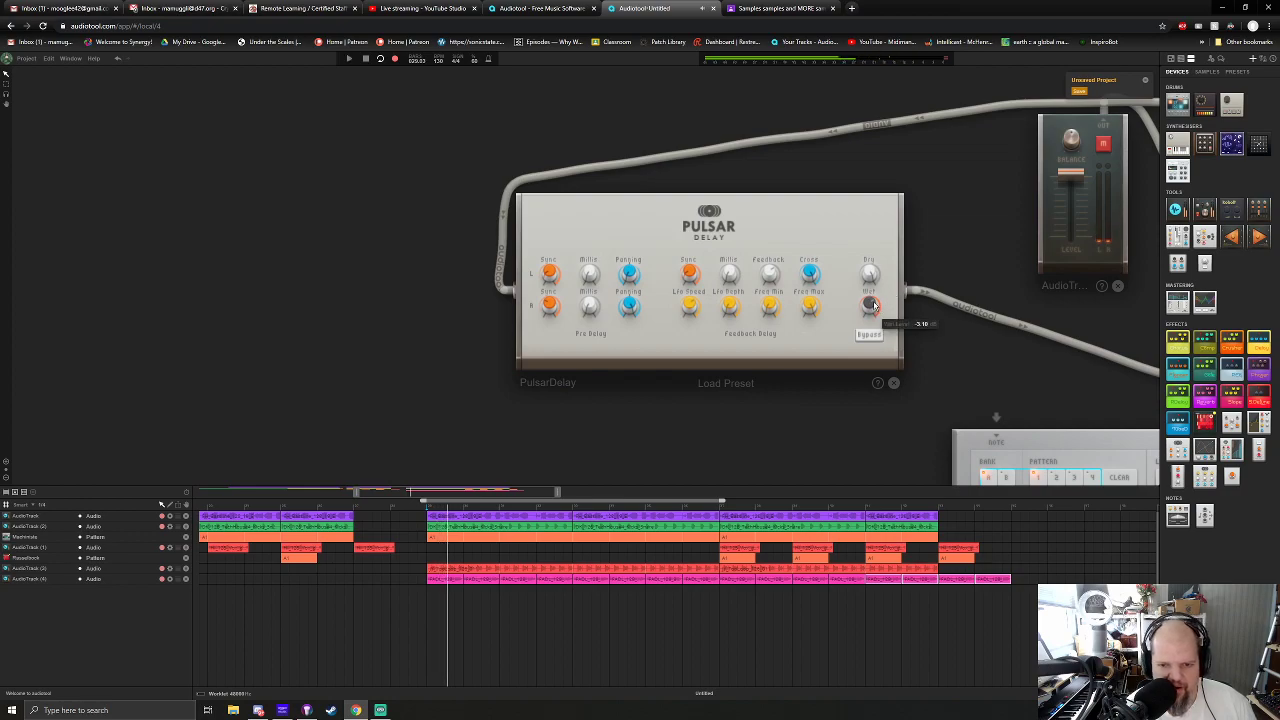
drag(972, 330, 262, 321)
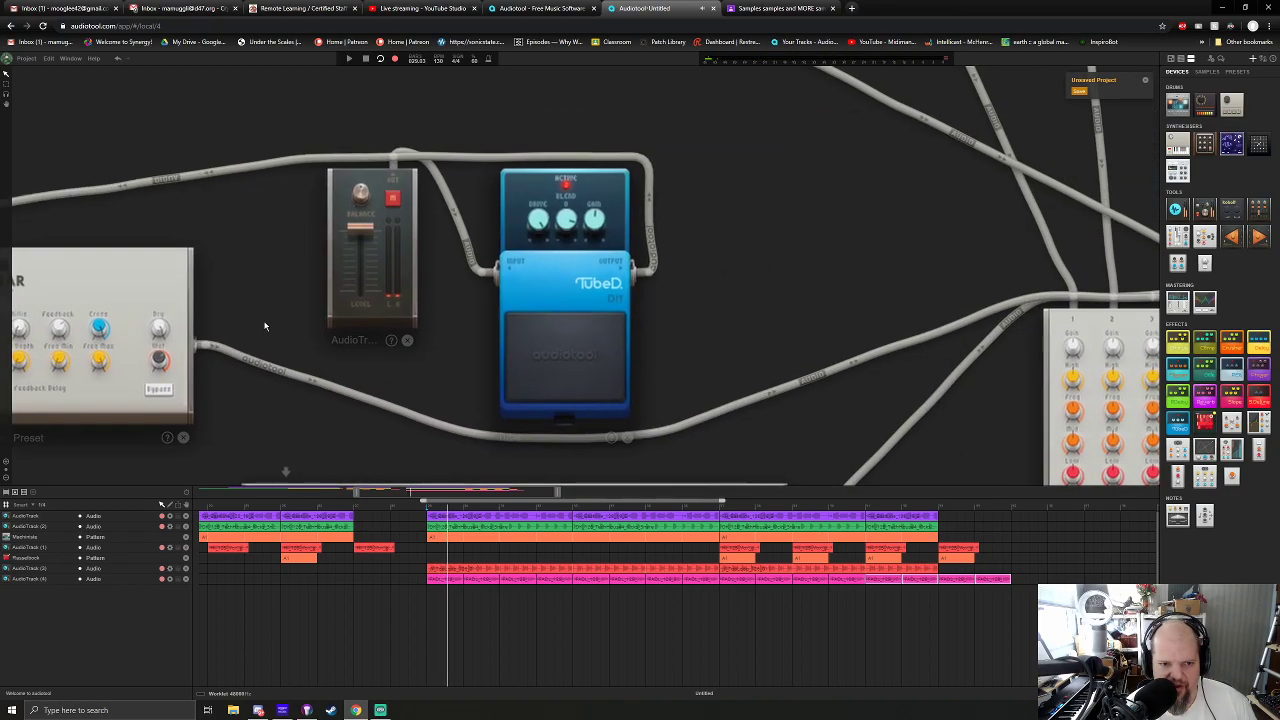
scroll(854, 255, down, 3)
scroll(854, 255, up, 3)
drag(557, 259, 707, 259)
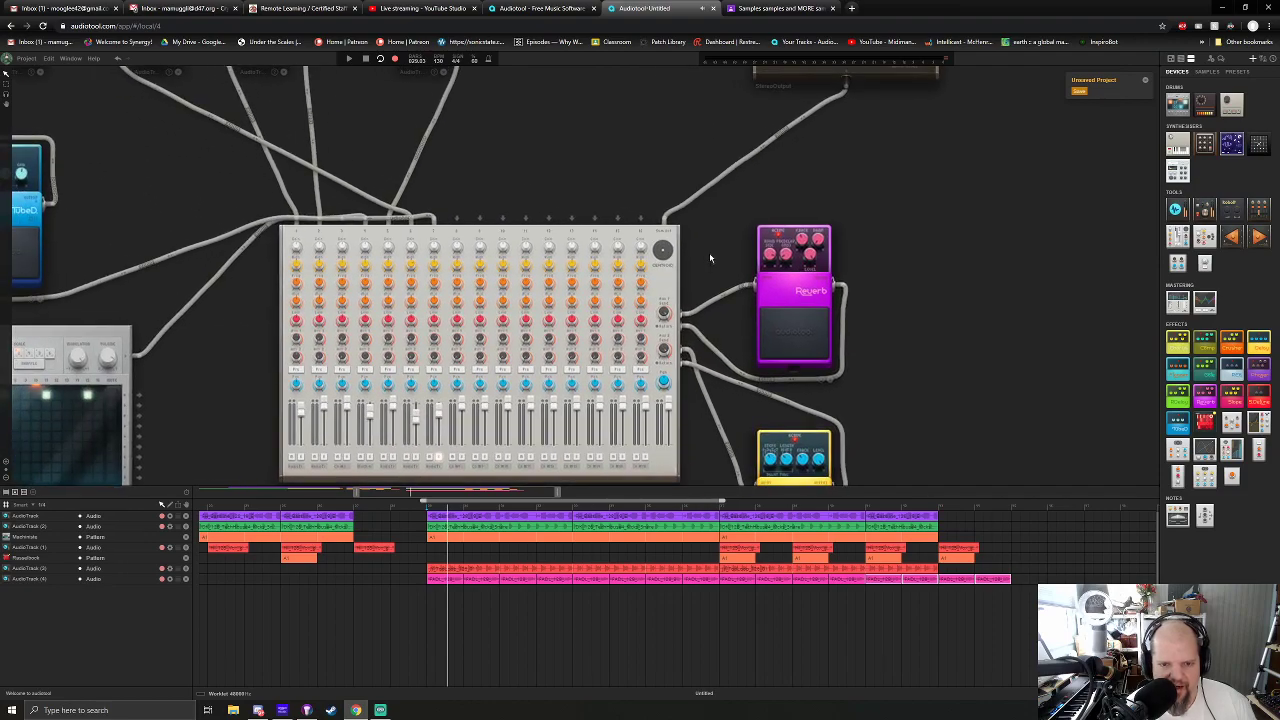
drag(134, 200, 1034, 229)
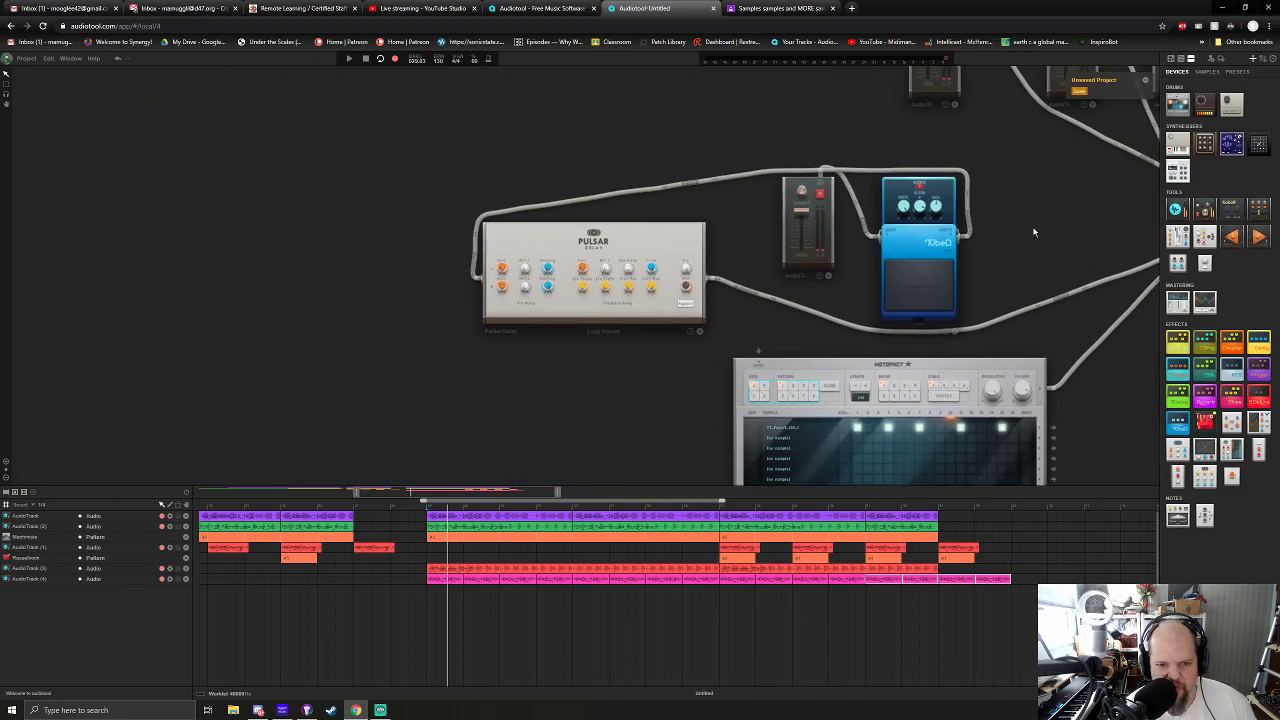
scroll(648, 303, up, 3)
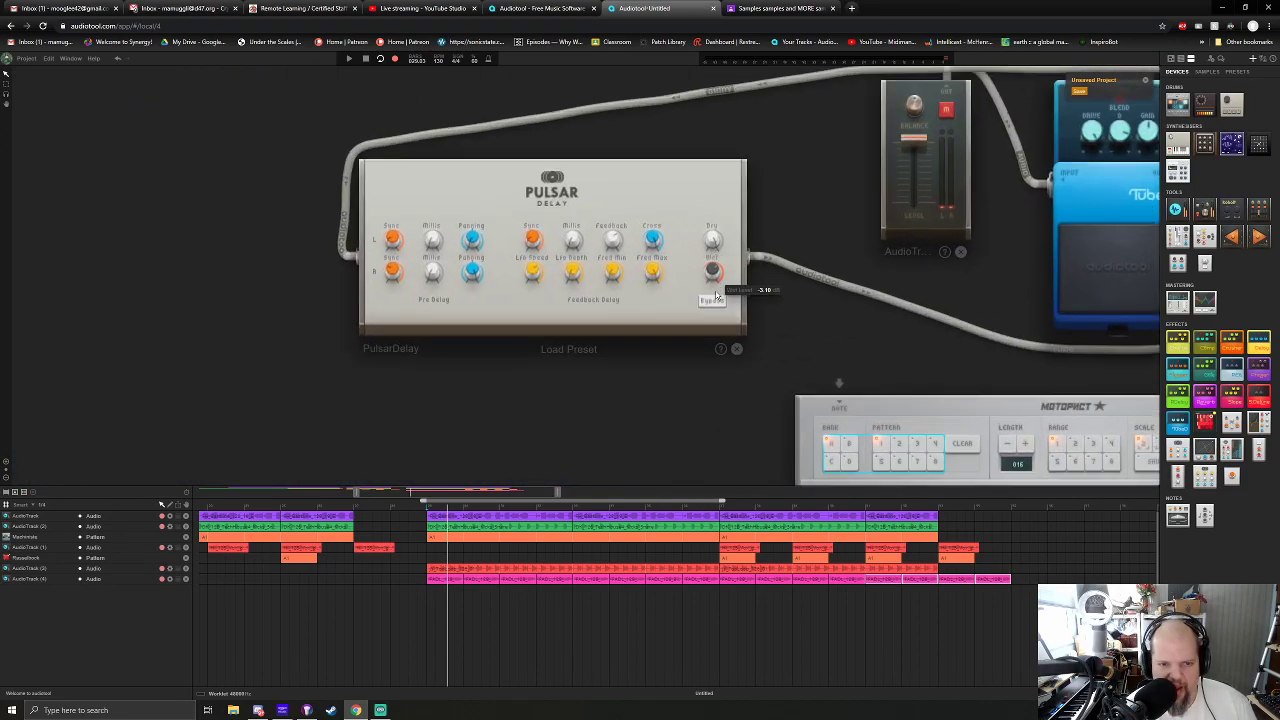
drag(818, 234, 806, 277)
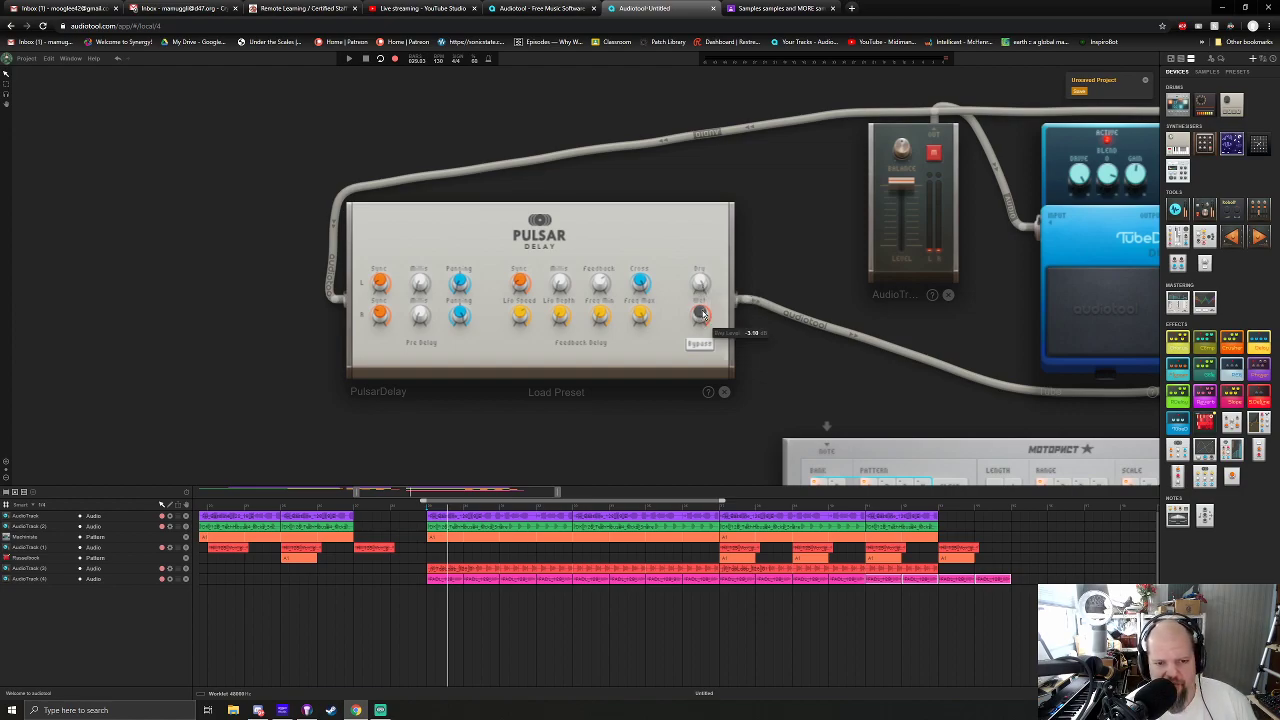
Set the Pulsar Delay's wet level to -5.85 dB while playing the section from bar 29.
key(space)
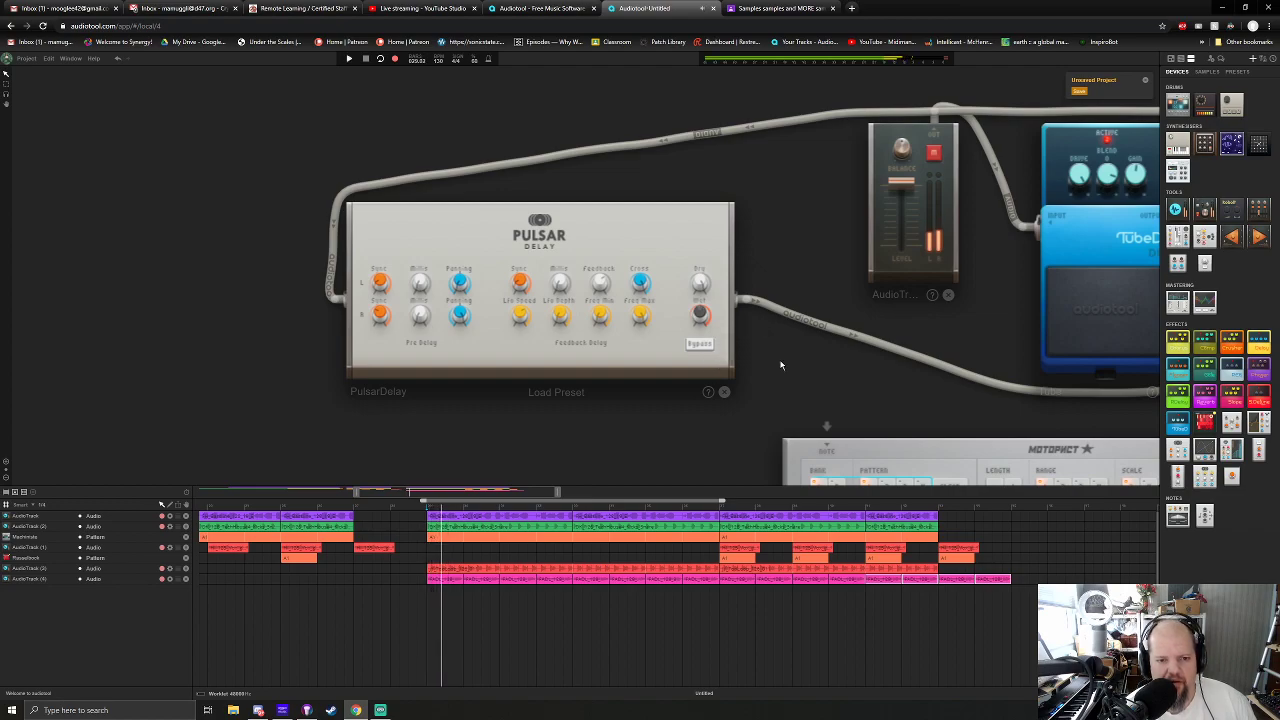
drag(701, 316, 702, 313)
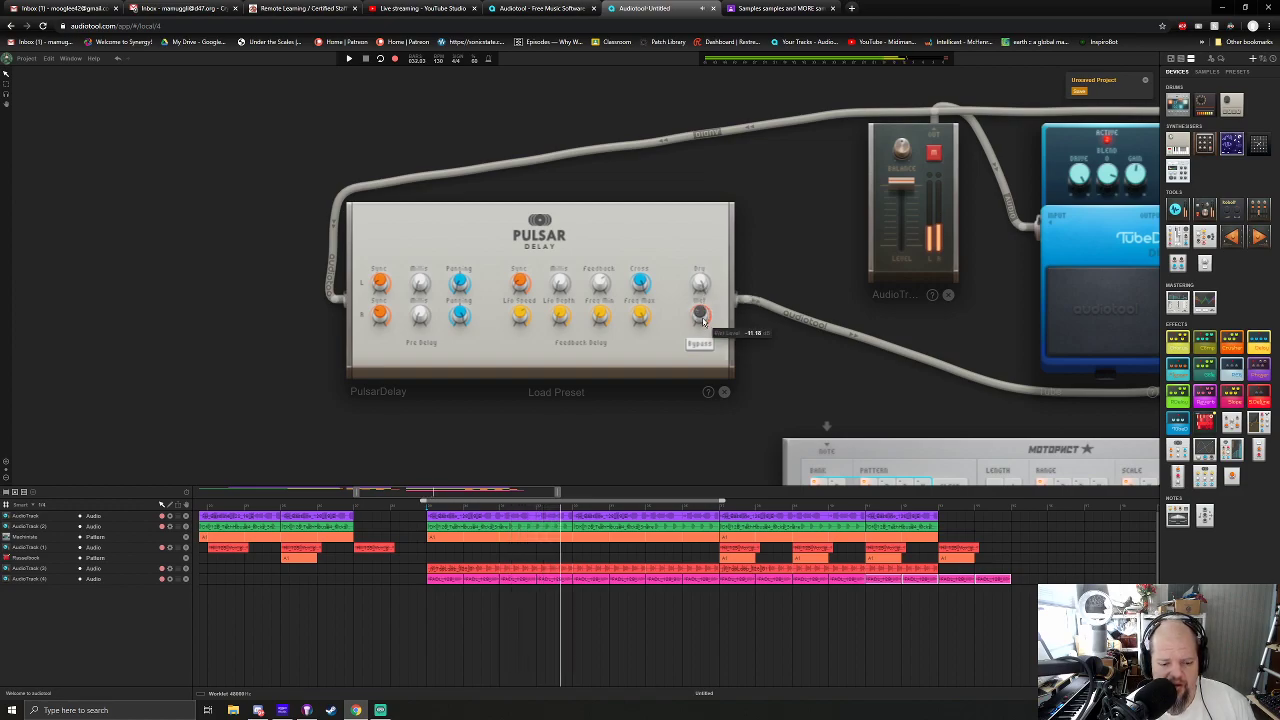
drag(580, 391, 695, 415)
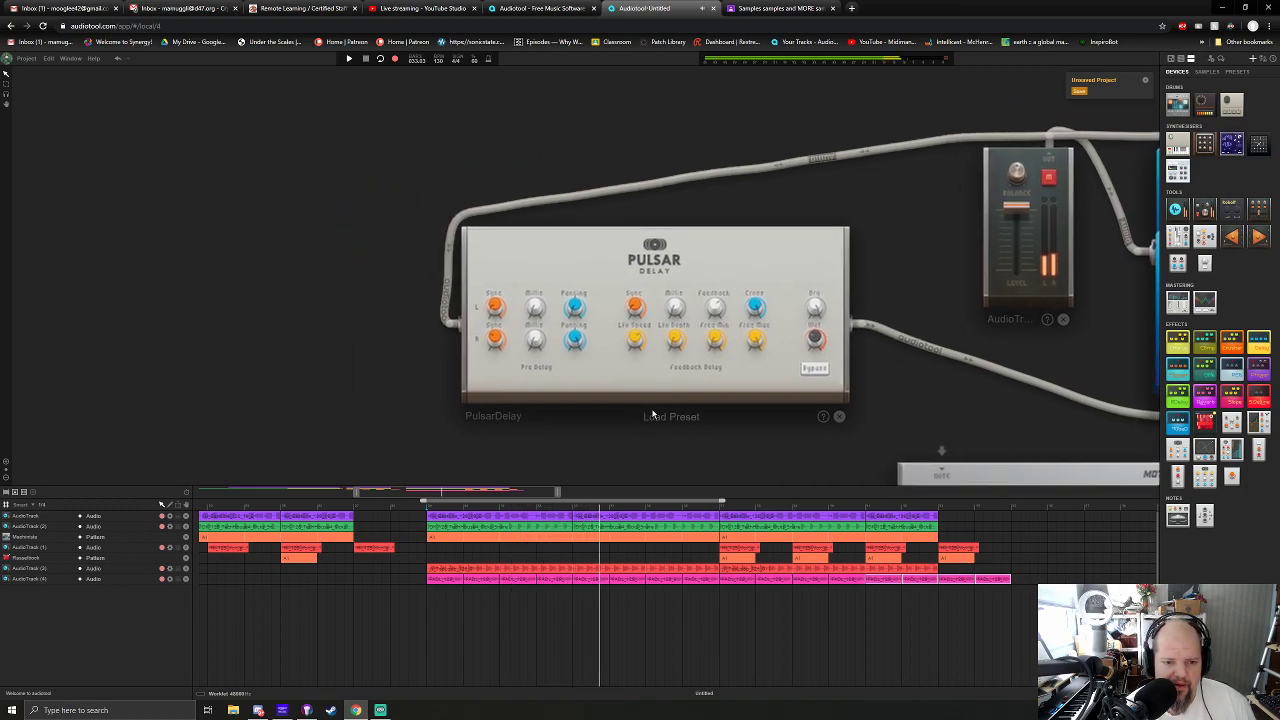
mouse_move(639, 318)
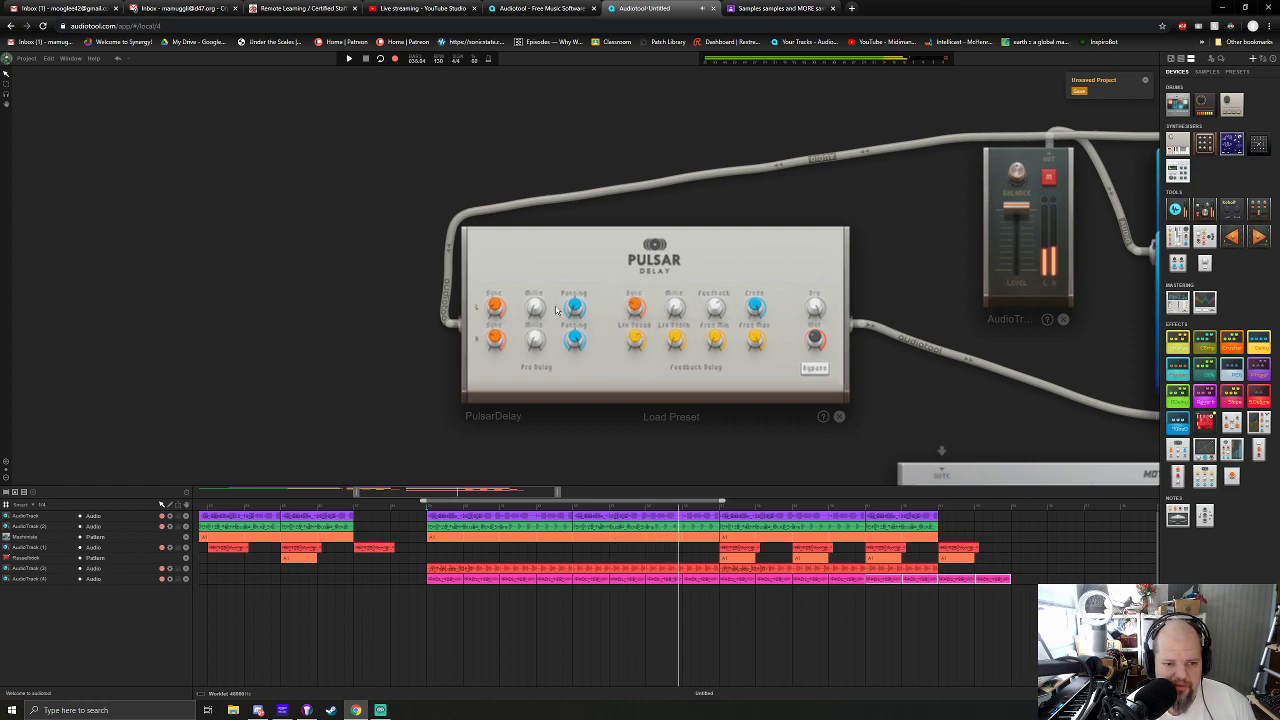
mouse_move(507, 283)
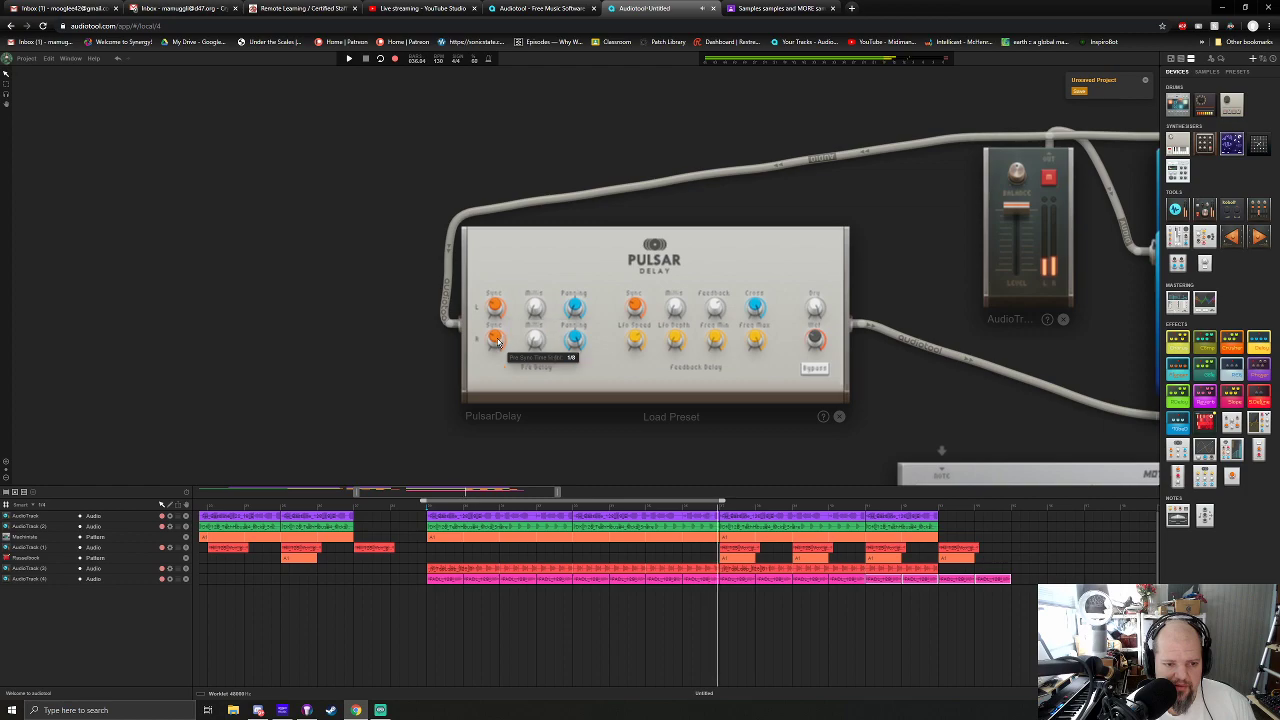
mouse_move(588, 310)
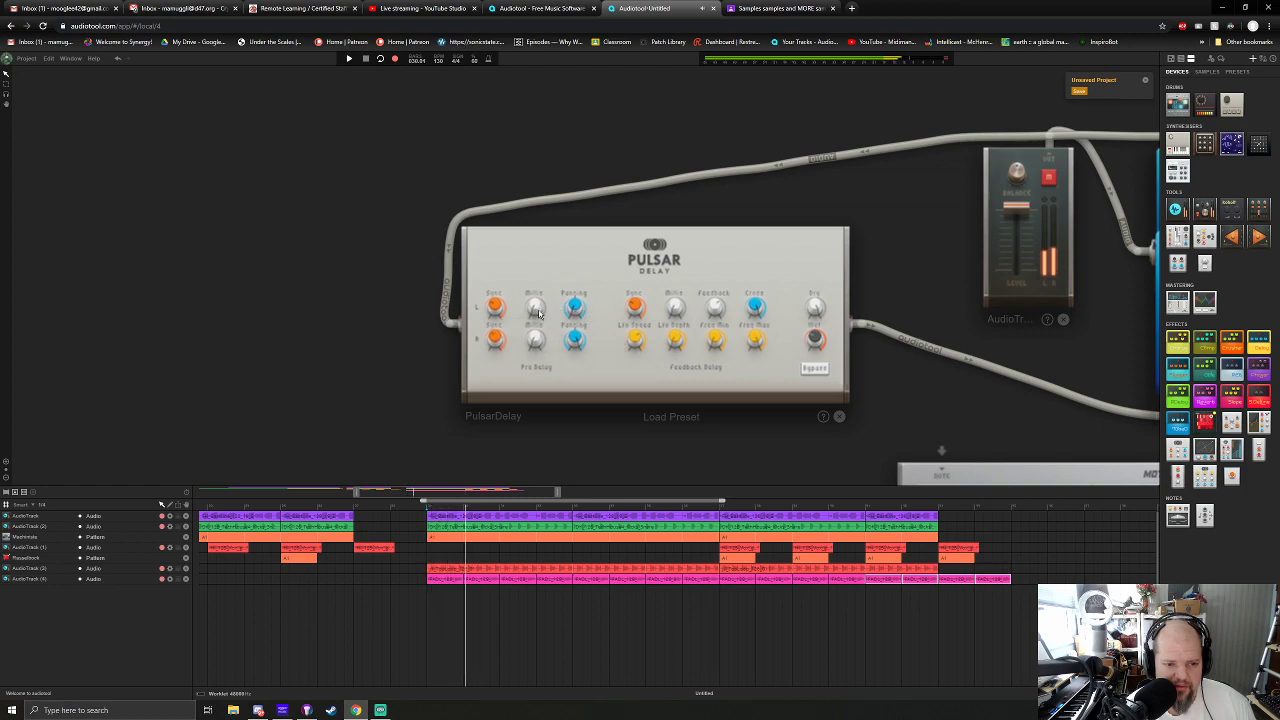
mouse_move(714, 316)
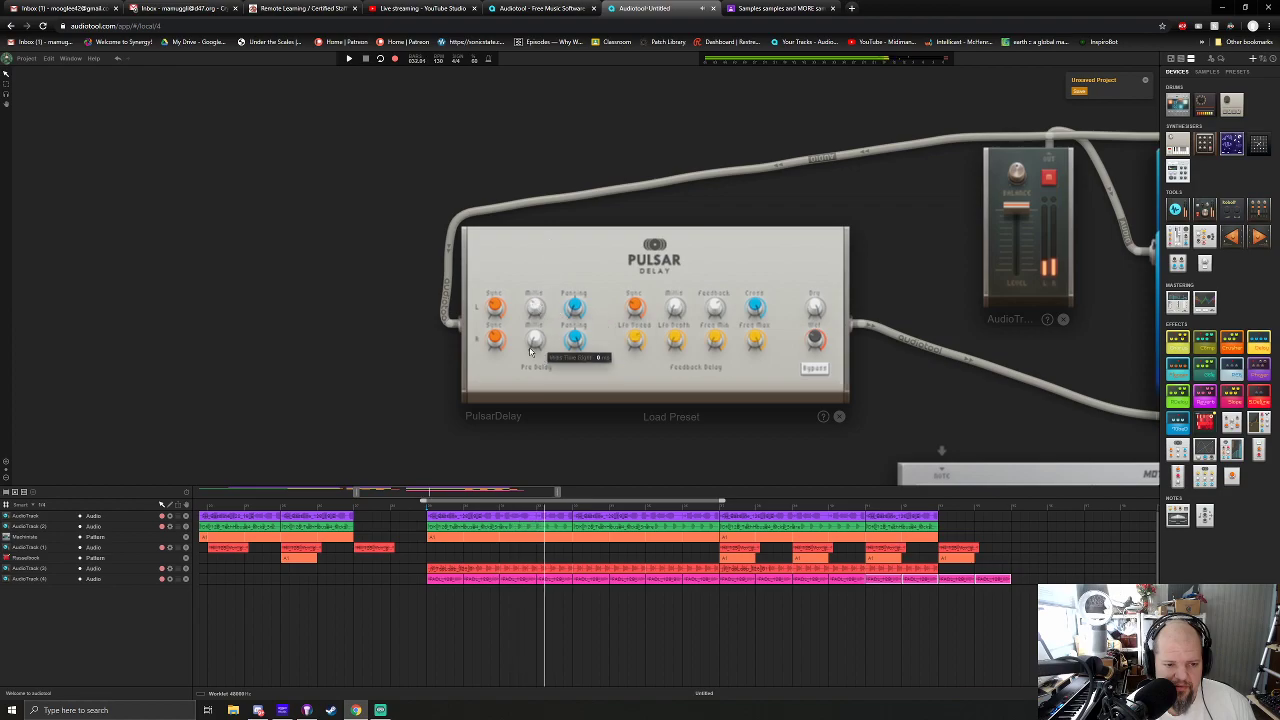
mouse_move(587, 350)
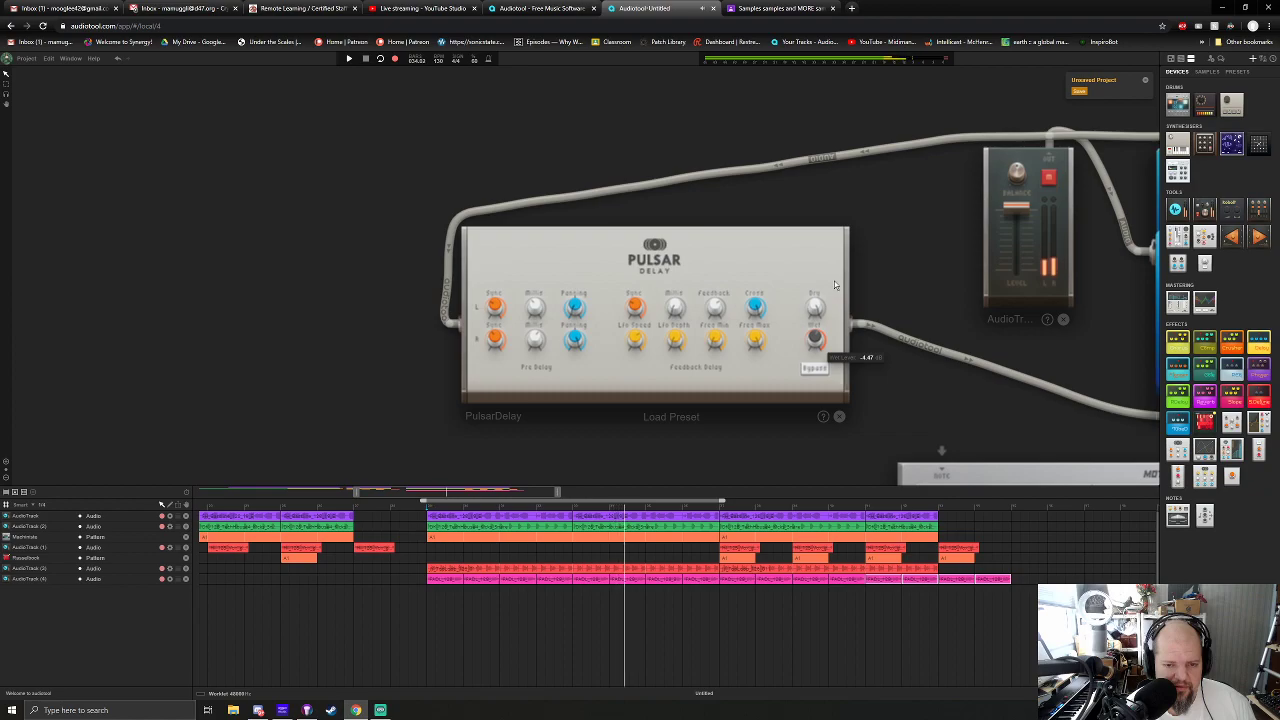
drag(835, 285, 838, 289)
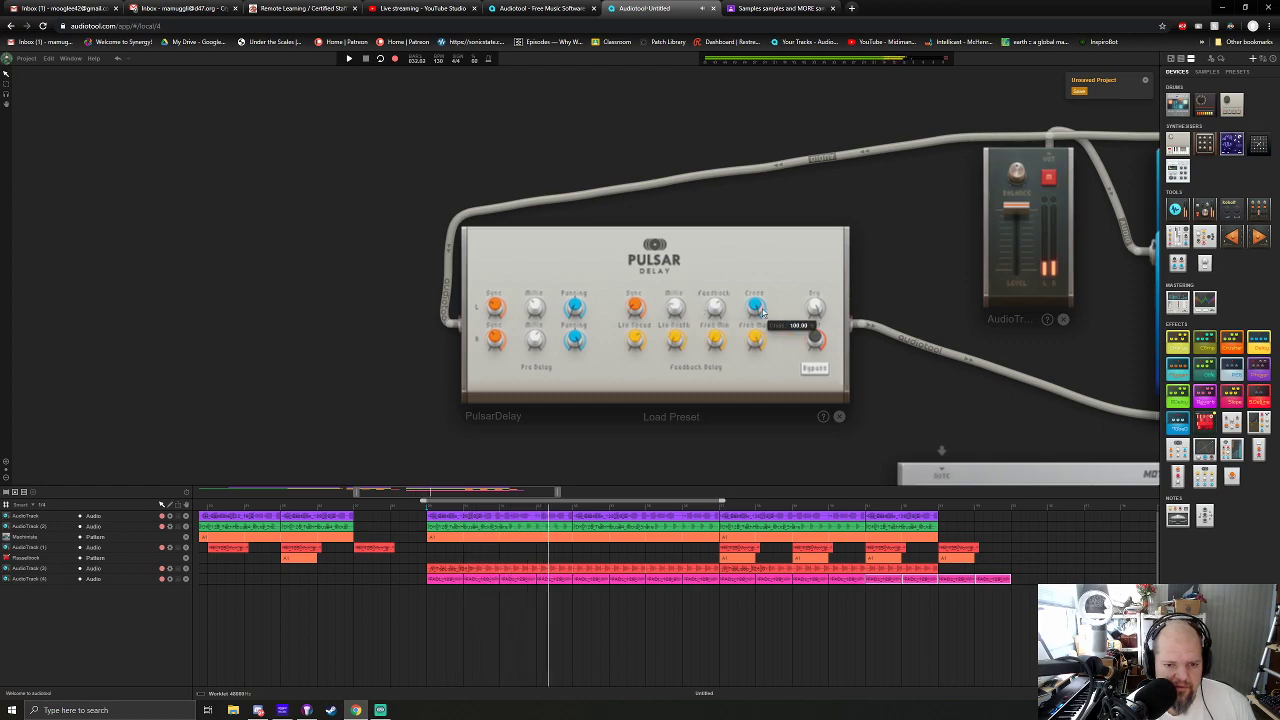
mouse_move(821, 345)
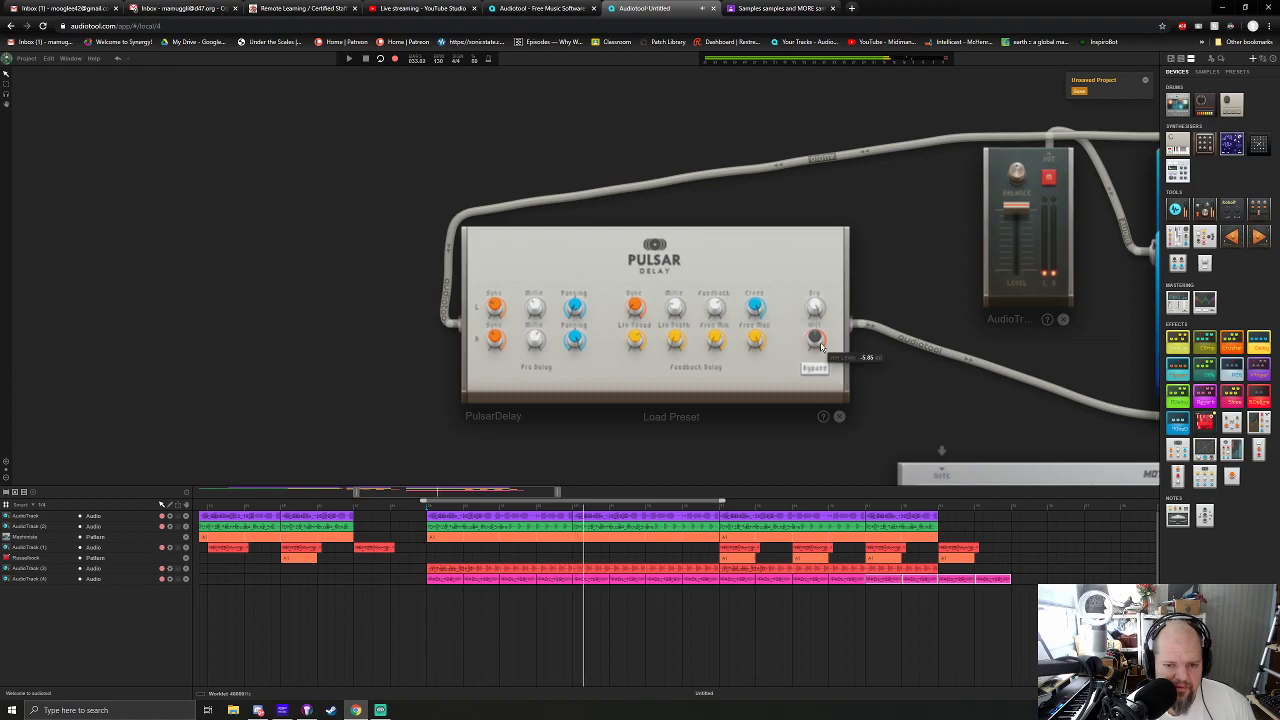
Switch off solo on the pink loop's mixer channel, move the loop range to bars 37 to 45, and play through to its end.
scroll(880, 430, down, 4)
drag(881, 430, 257, 158)
drag(838, 321, 777, 408)
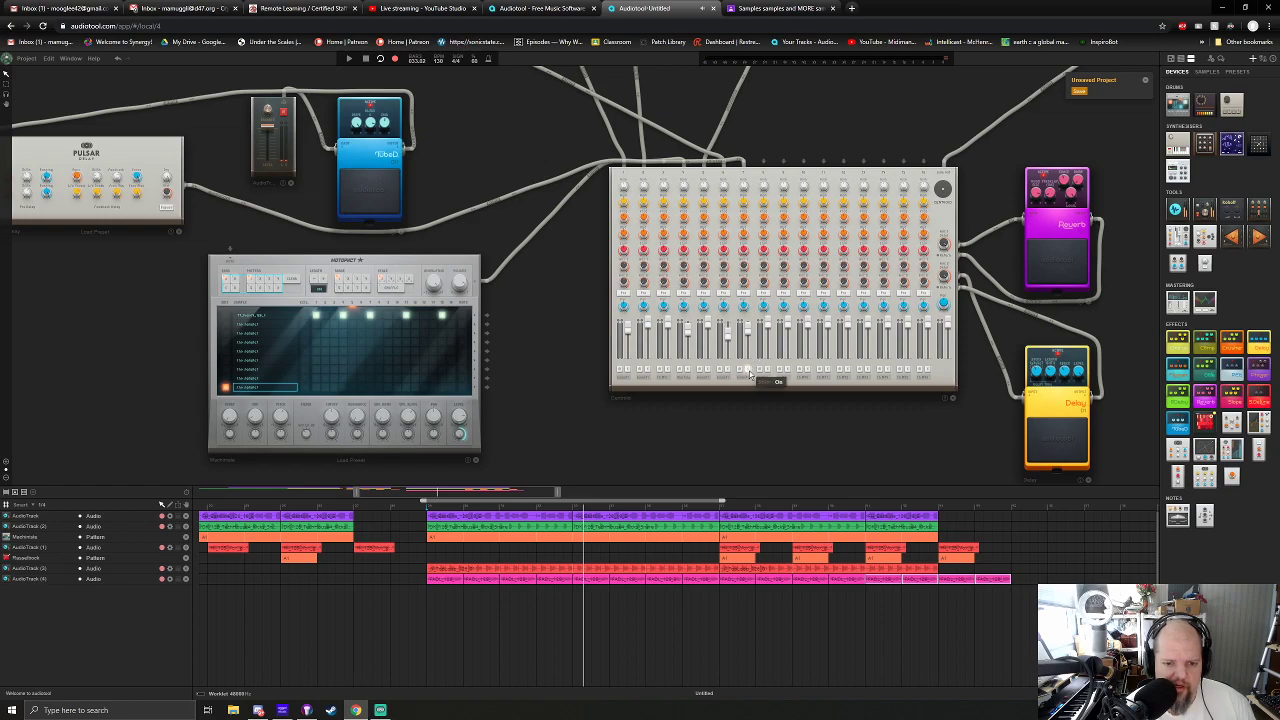
key(space)
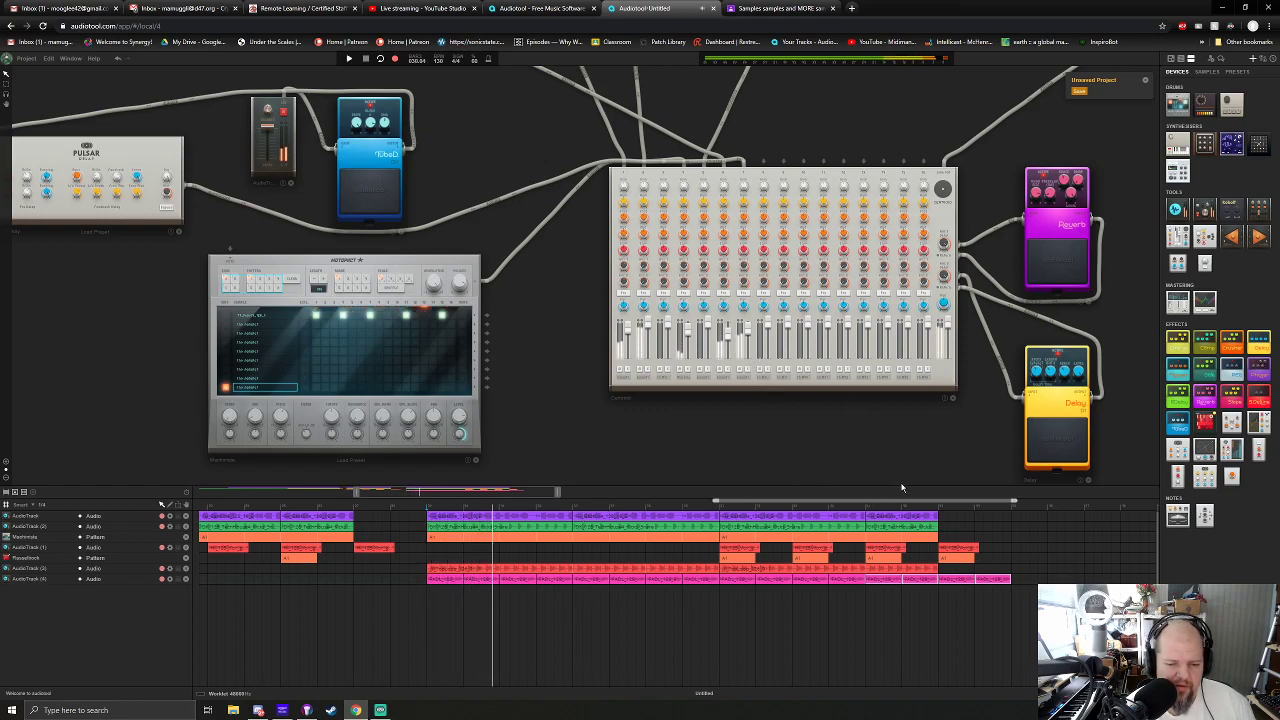
mouse_move(752, 330)
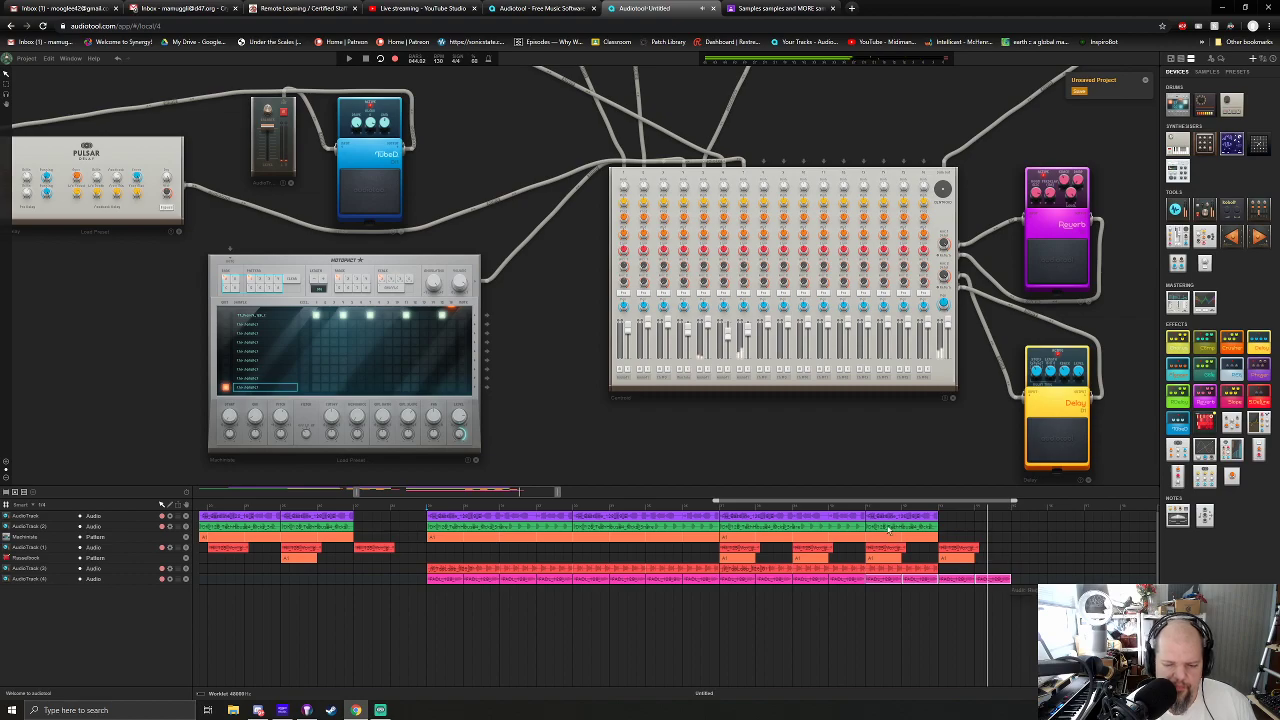
drag(516, 494, 526, 494)
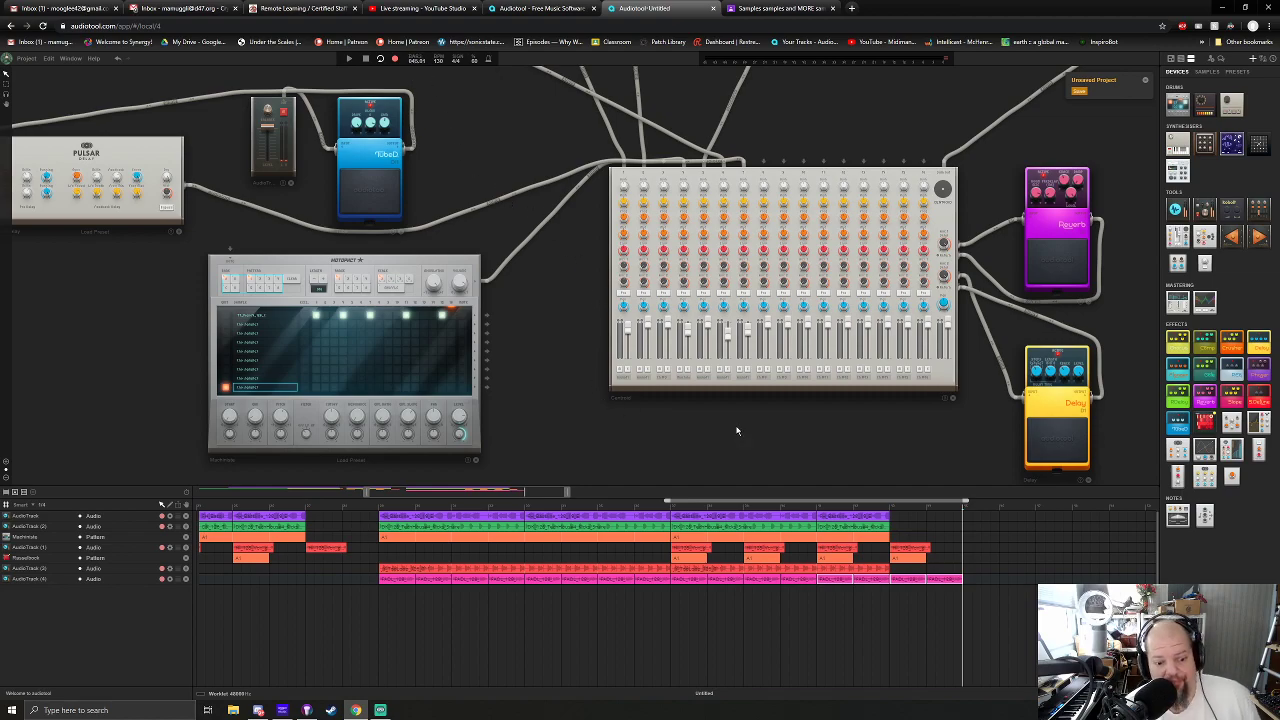
Close the Samples browser tab and switch to Streamlabs OBS.
middle_click(786, 6)
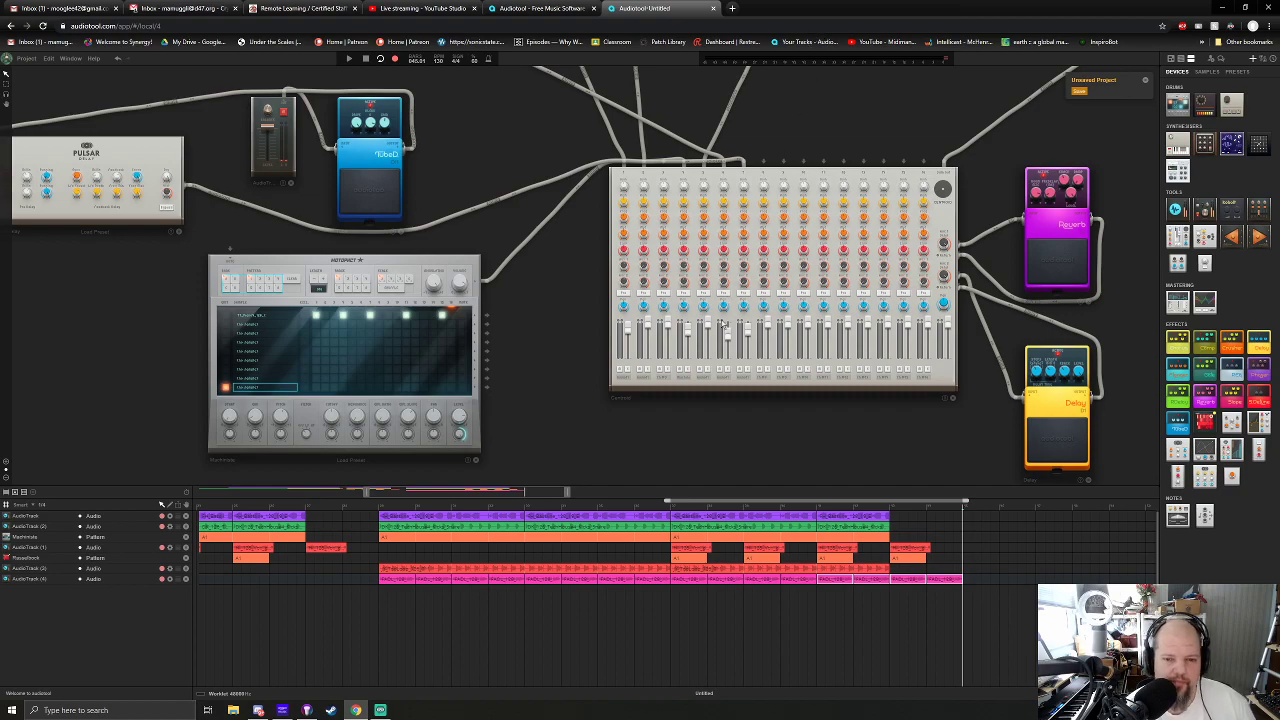
scroll(724, 317, down, 3)
drag(826, 434, 757, 455)
scroll(830, 426, down, 3)
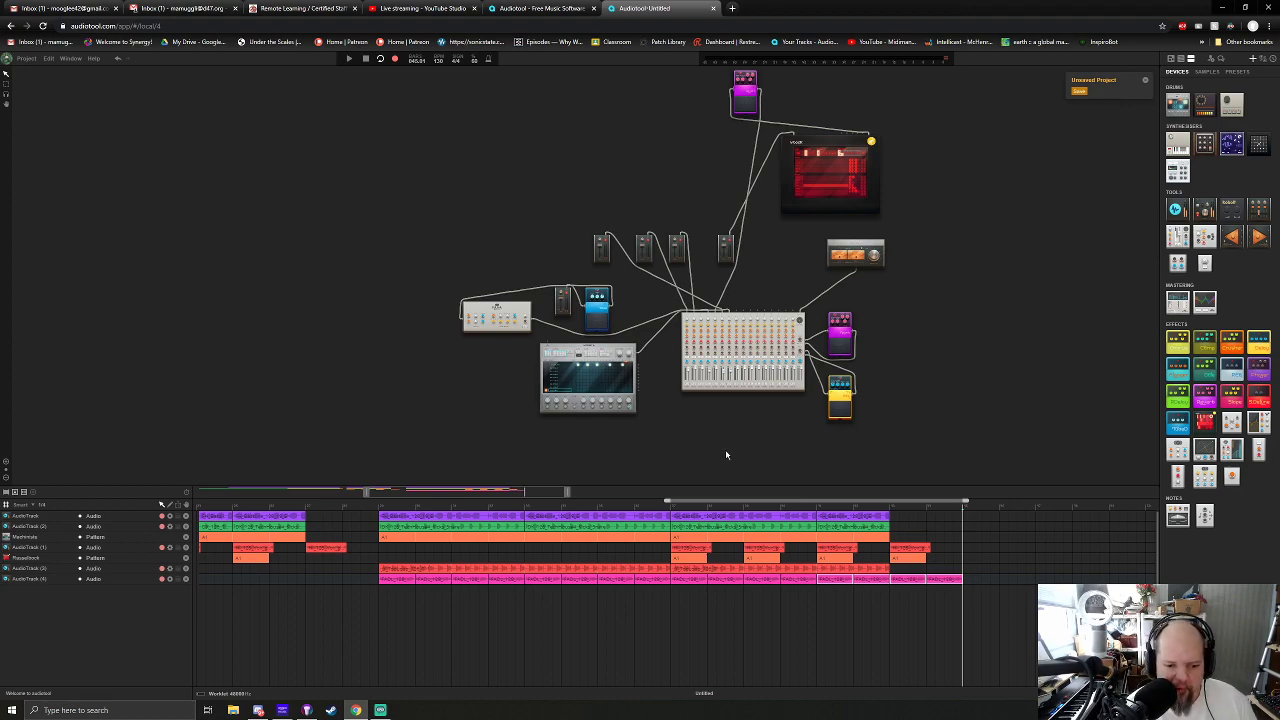
click(382, 710)
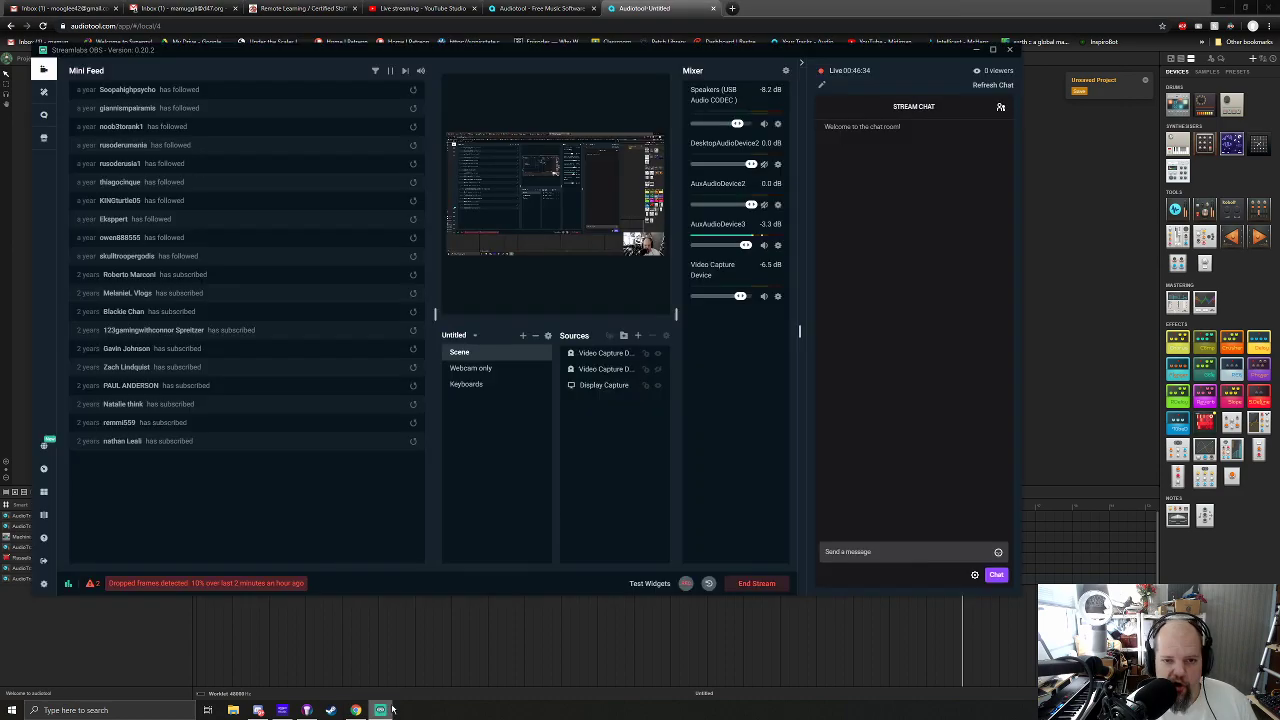